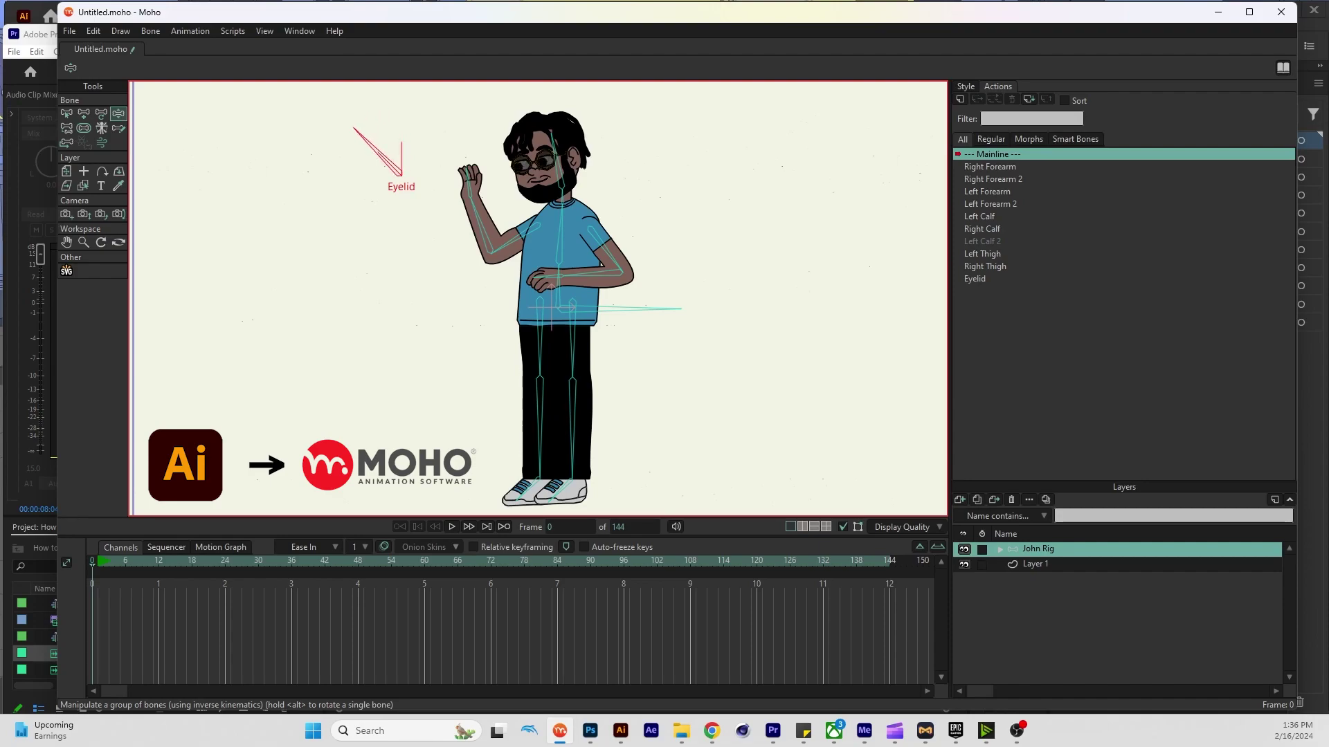
left_click_drag(538, 443, 612, 459)
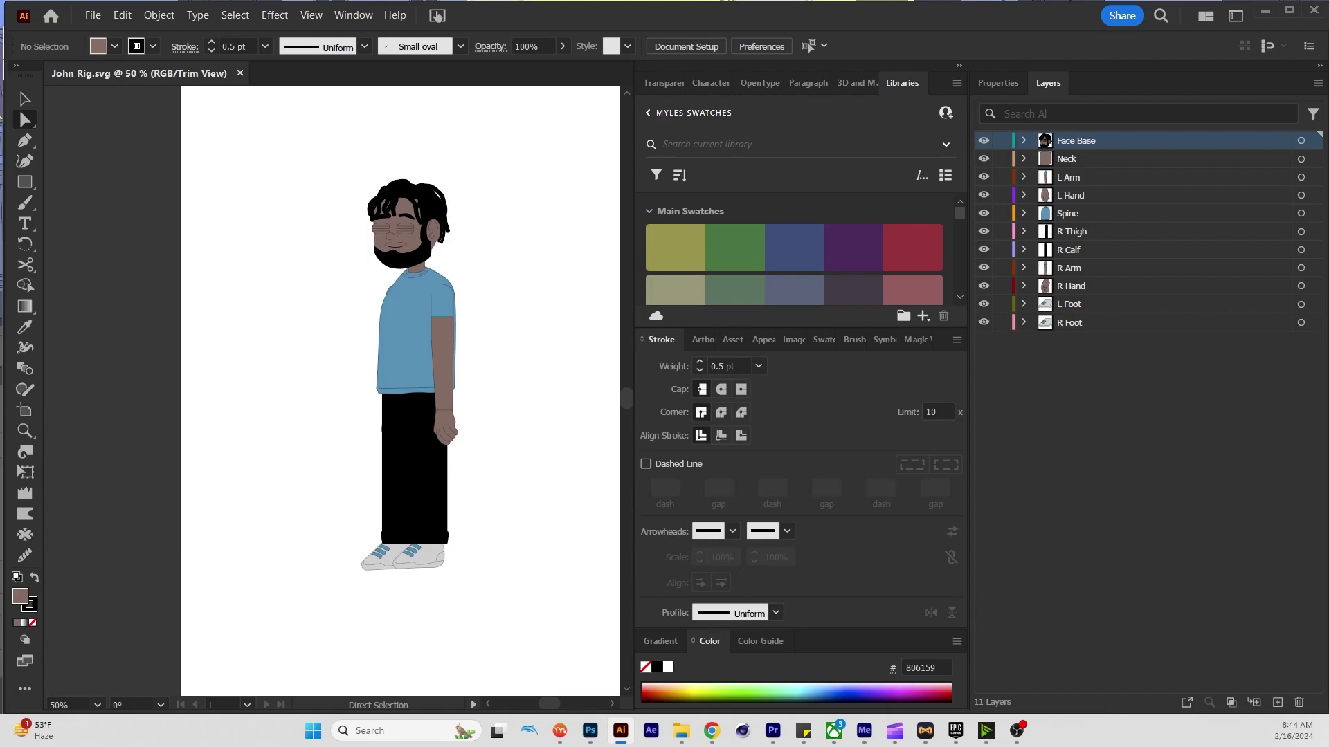
Examine the Face Base layer's nested Face and Head groups with their facial-feature sublayers
left_click(1080, 159)
left_click(1080, 177)
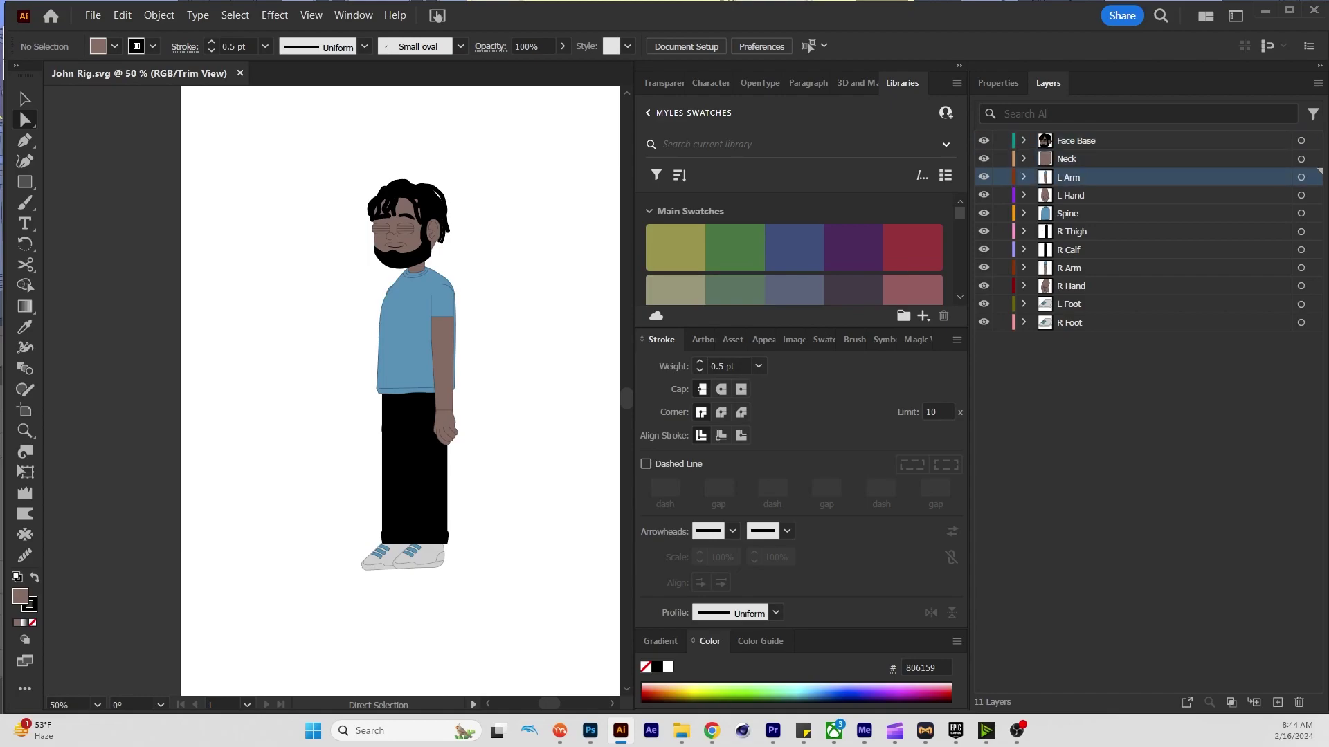
left_click(1080, 140)
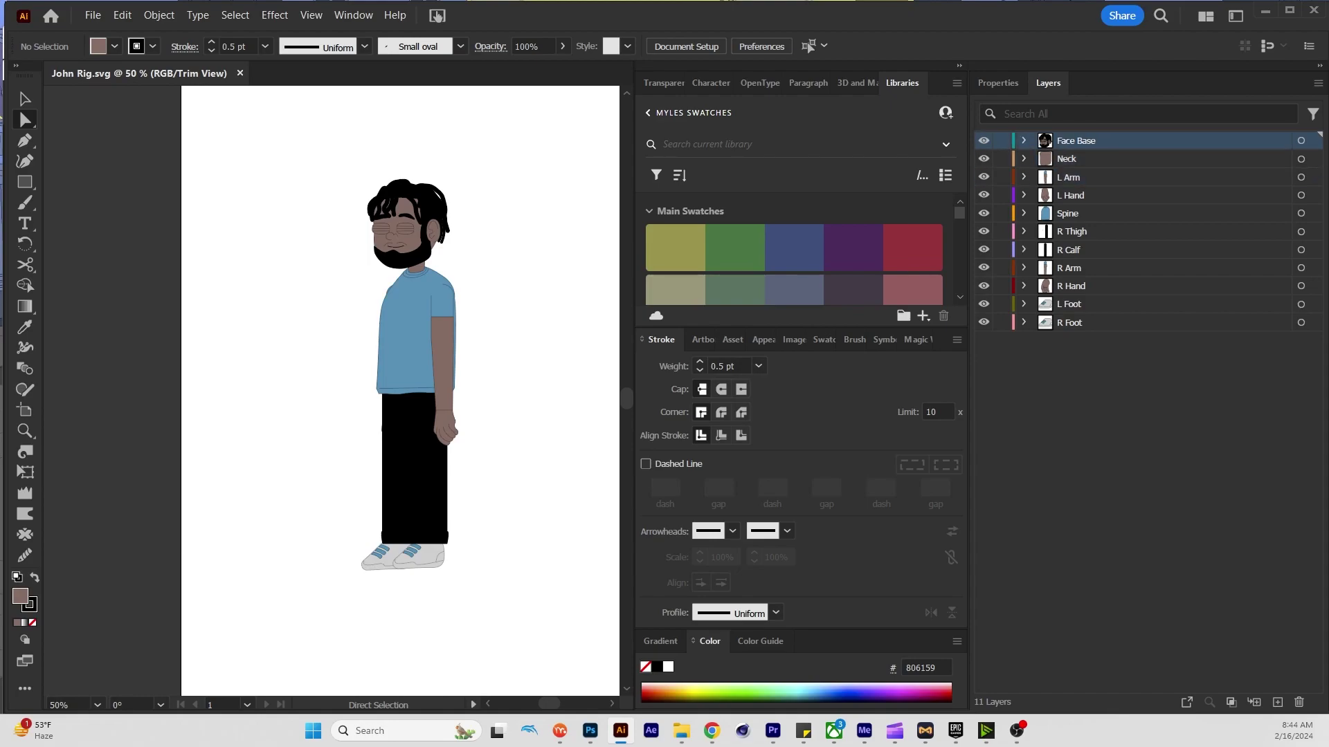
left_click(1024, 141)
left_click(1066, 178)
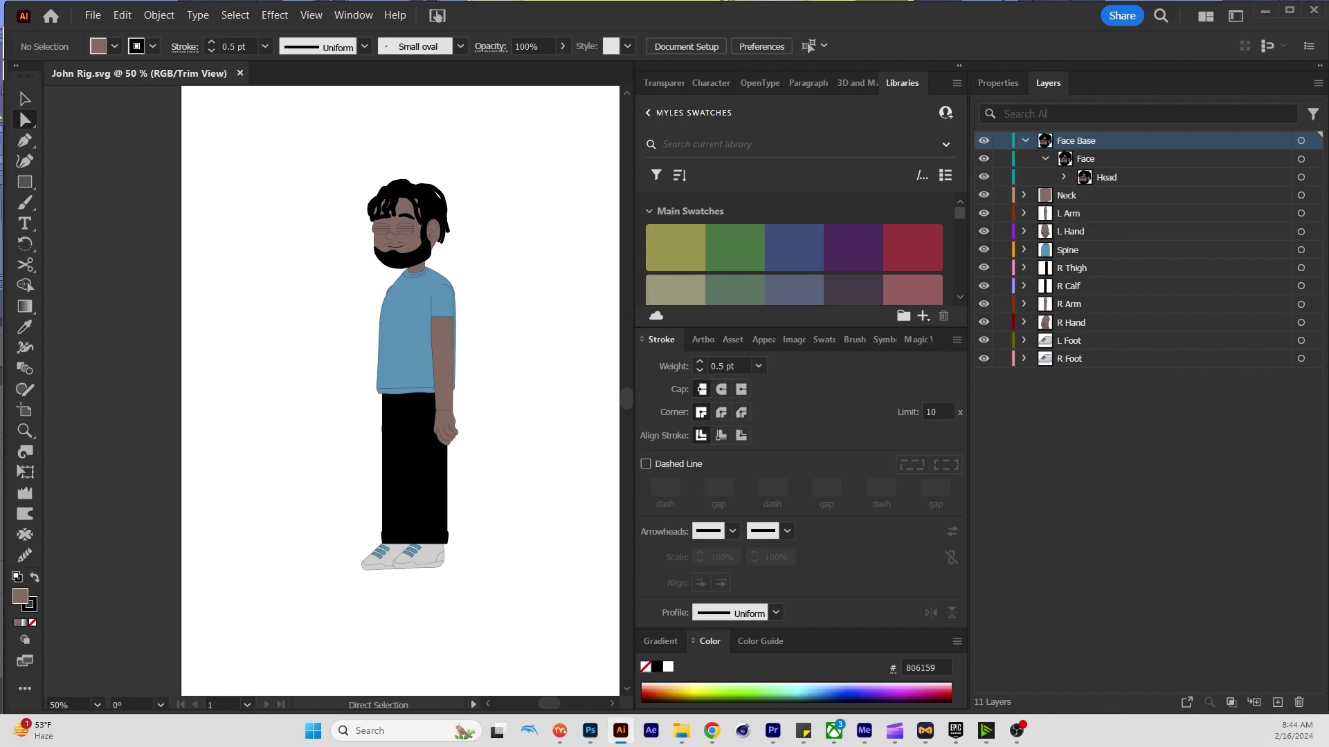
left_click(1063, 177)
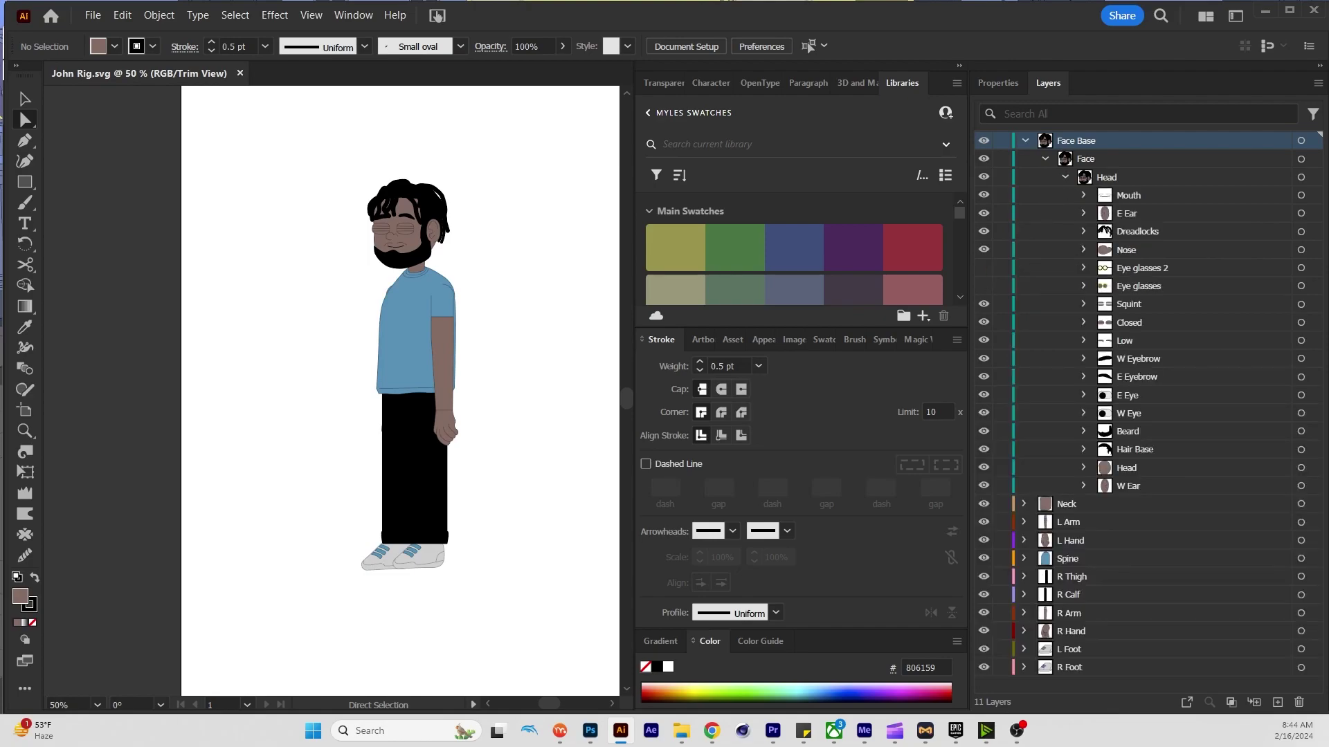
left_click(1045, 158)
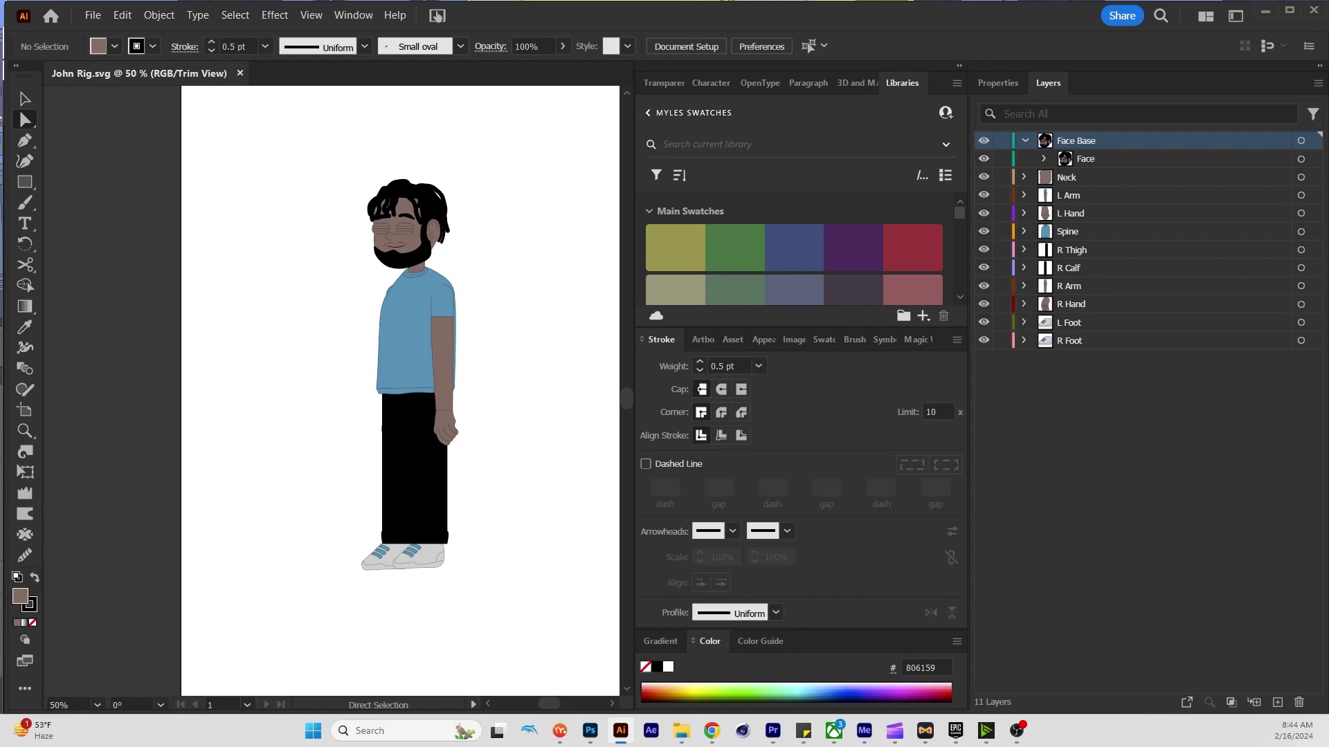
Look through the separate neck, arm, hand, spine, thigh and calf layers of the character
left_click(1067, 177)
left_click(1068, 195)
left_click(1070, 213)
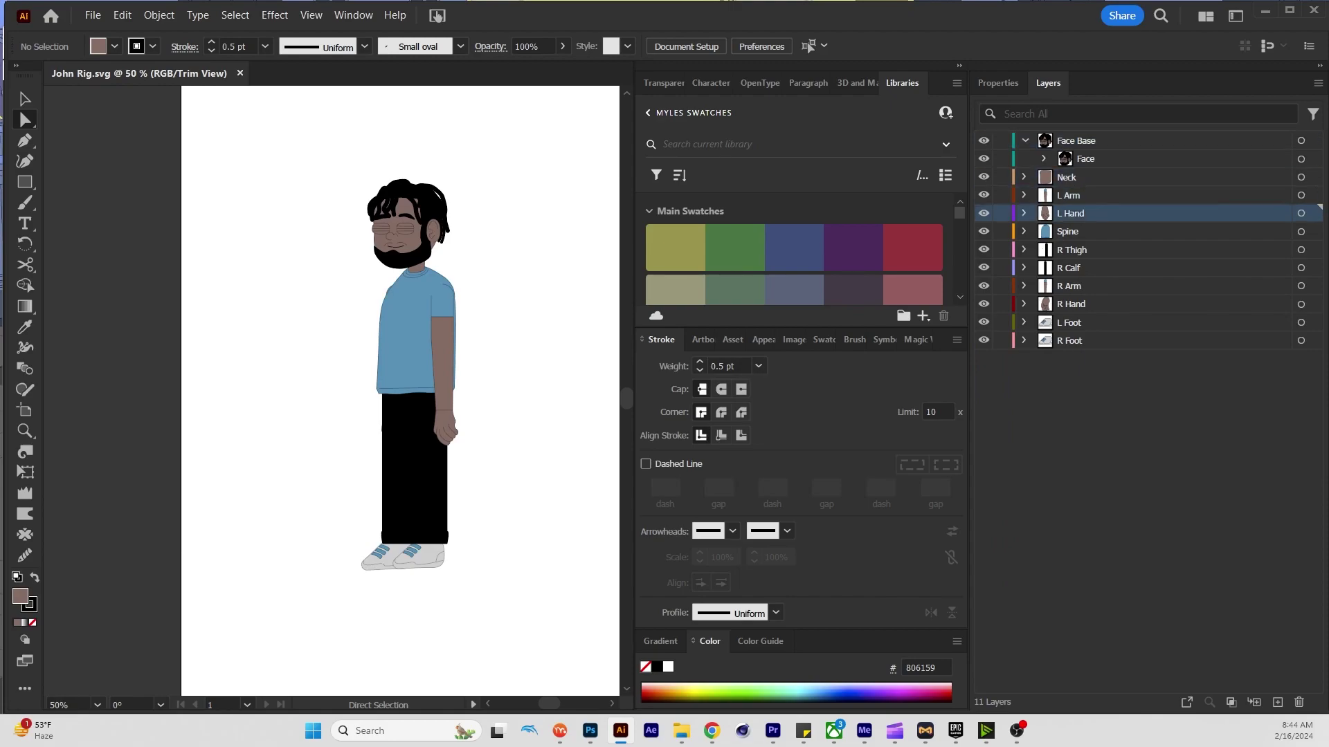
left_click(1067, 231)
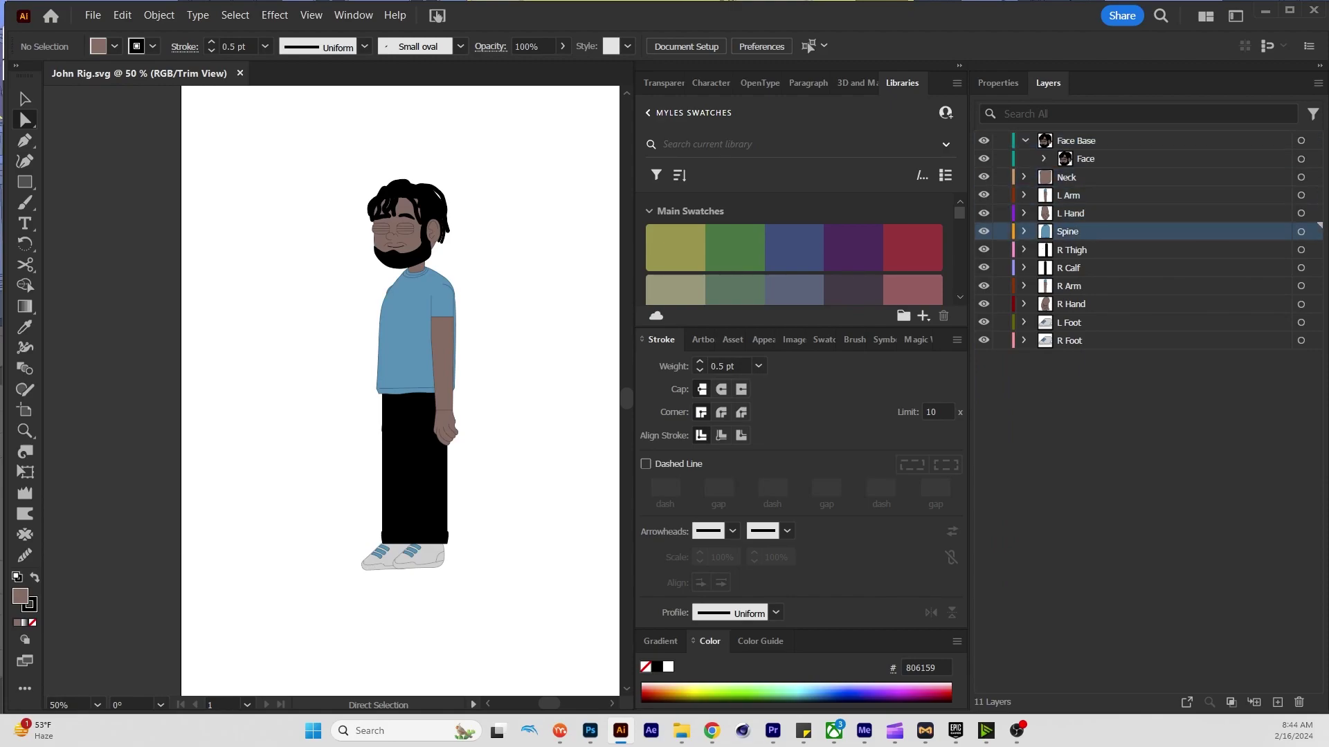
left_click(1071, 250)
left_click(1068, 267)
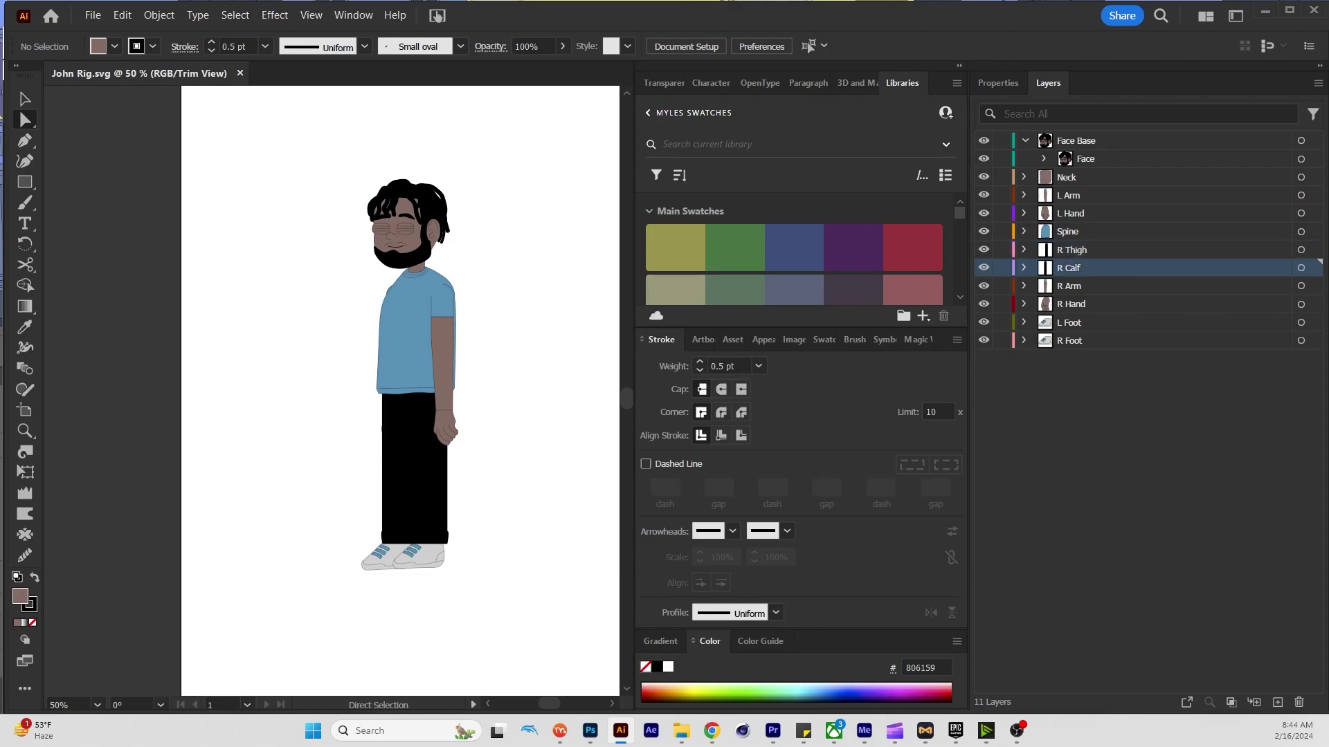
left_click(1069, 286)
left_click(1071, 304)
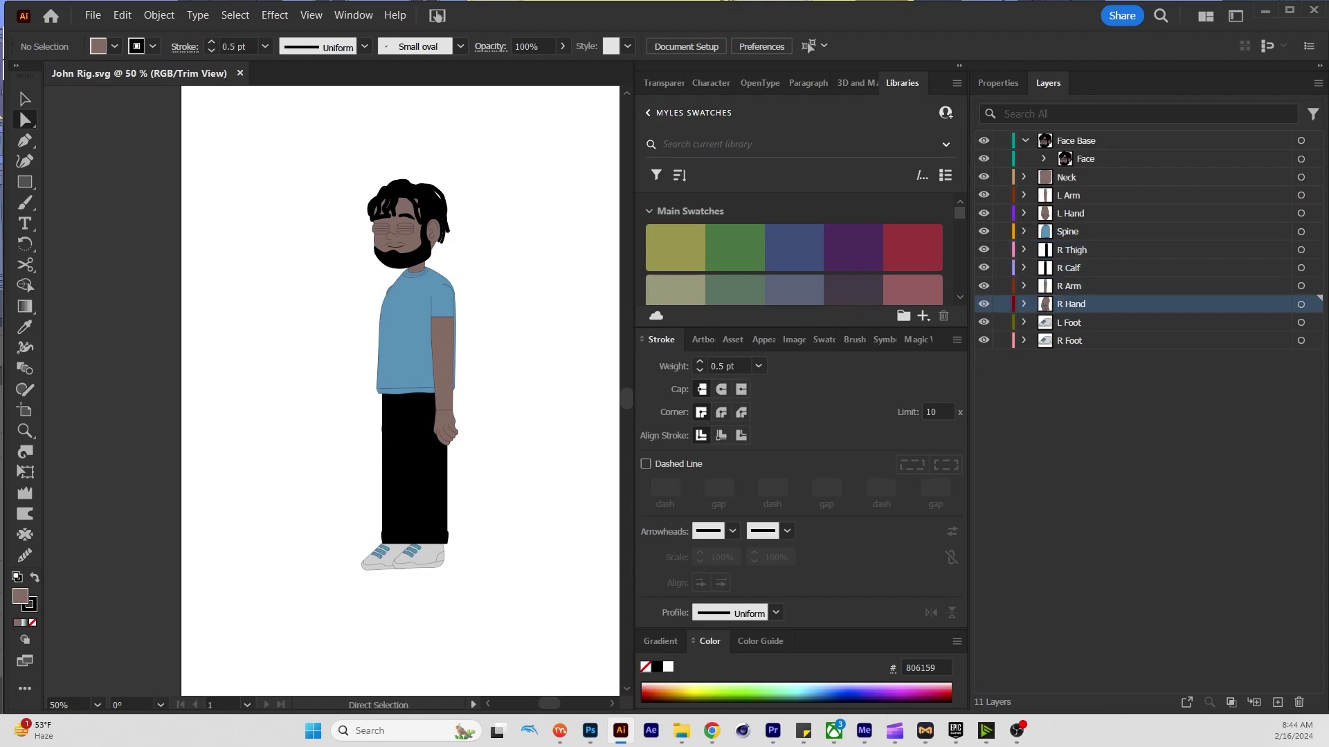
left_click(1068, 286)
left_click(1067, 177)
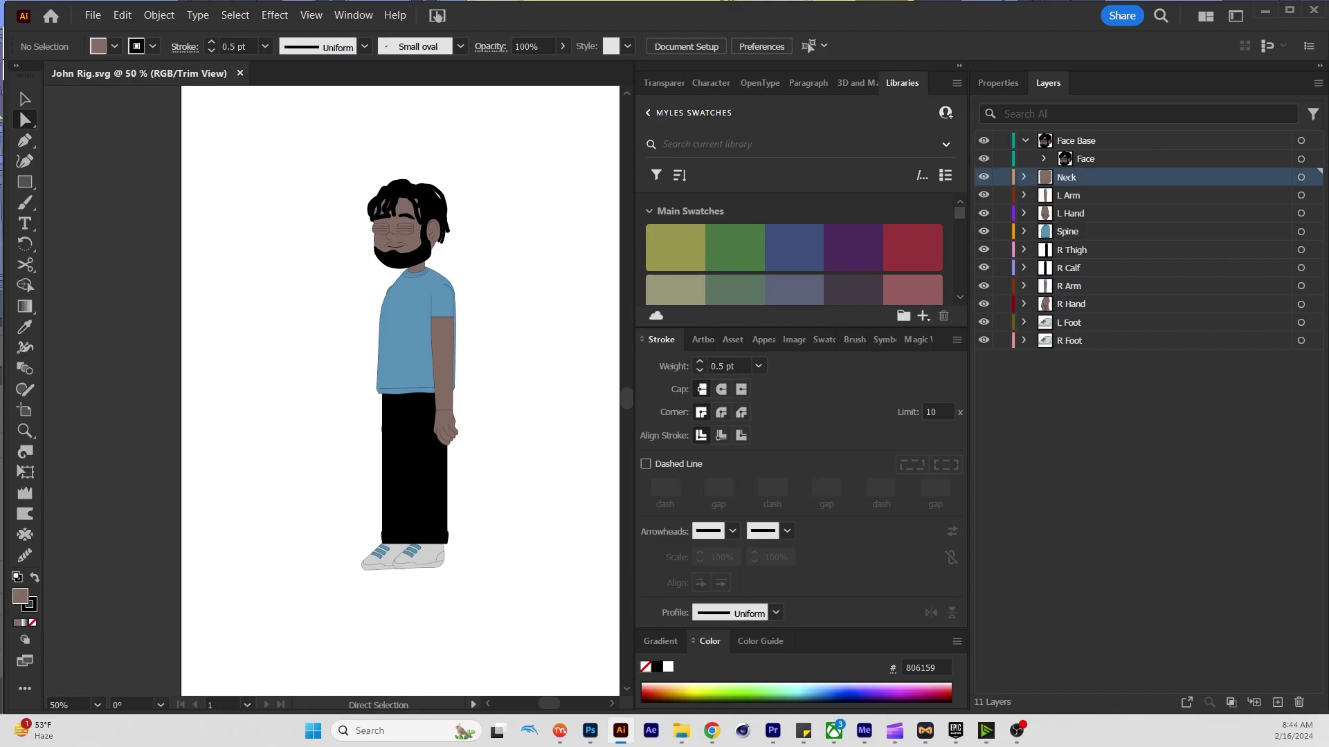
Review the Head group's sublayers again and collapse the Face Base hierarchy
left_click(1085, 159)
left_click(1045, 159)
left_click(1106, 177)
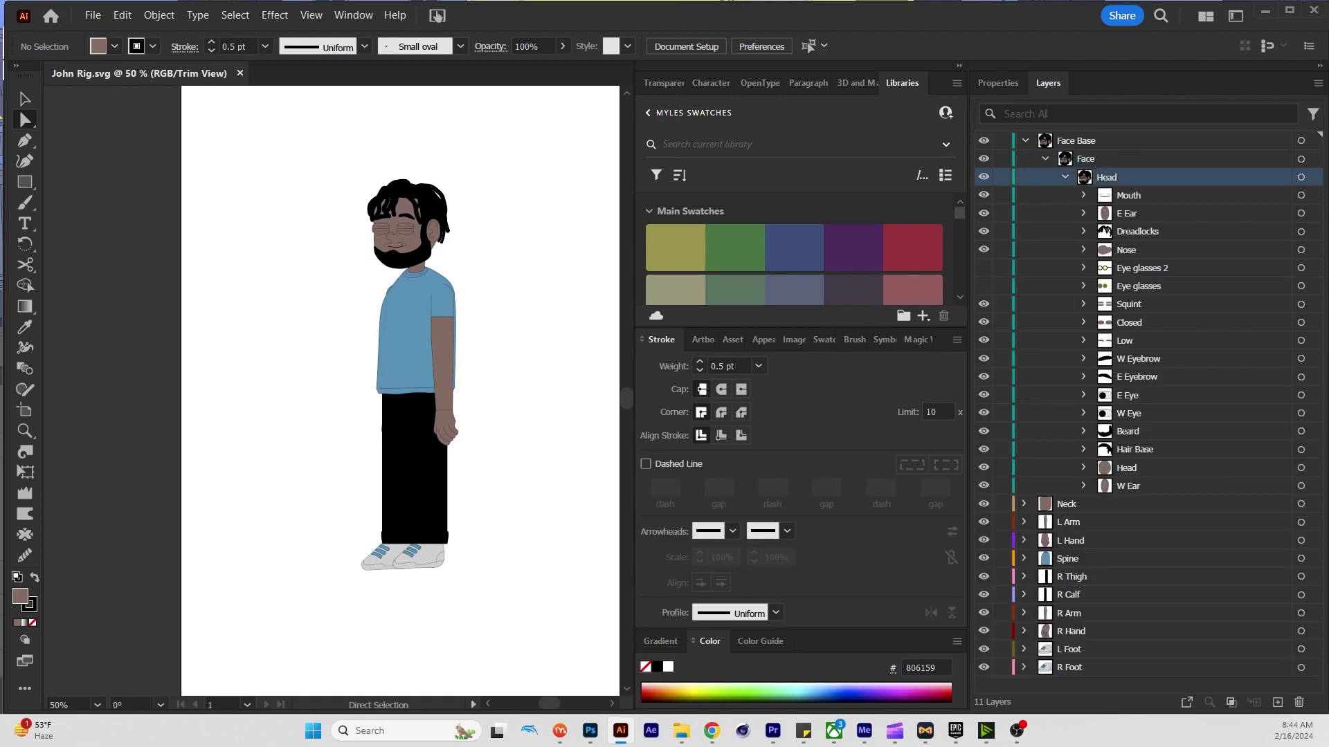
left_click(1065, 177)
left_click(1044, 158)
left_click(1025, 140)
left_click(1076, 141)
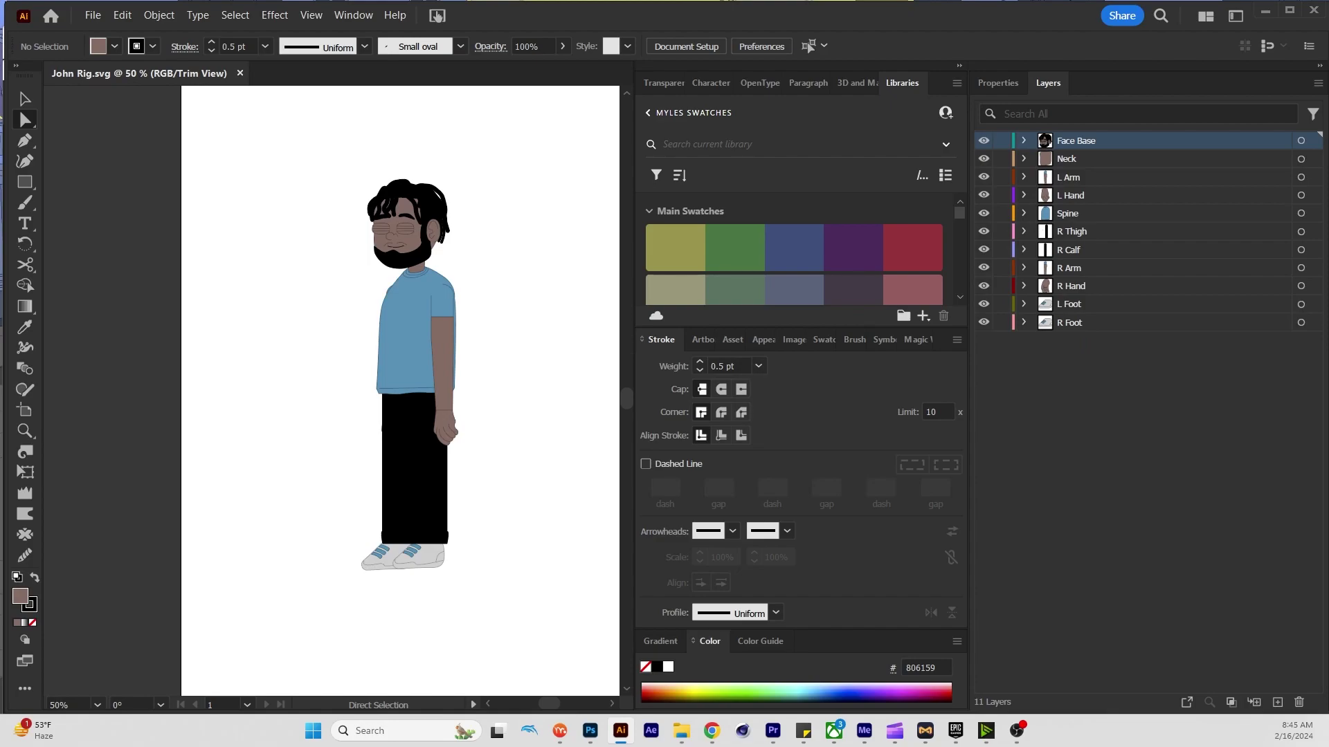
Check the naming of the foot, hand, right arm and right calf layers
left_click(1070, 323)
left_click(1070, 304)
left_click(1069, 286)
left_click(1070, 268)
left_click(1070, 323)
left_click(1069, 304)
left_click(1070, 286)
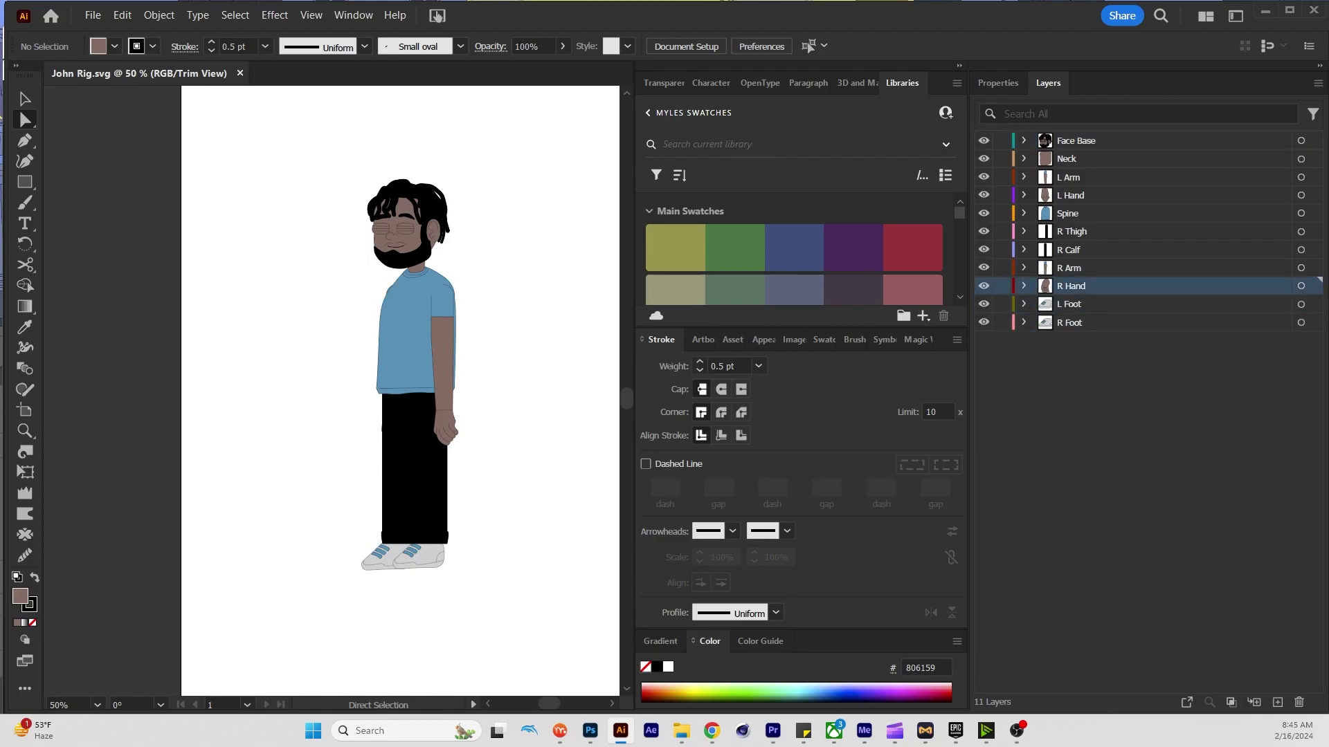
left_click(1069, 268)
left_click(1069, 250)
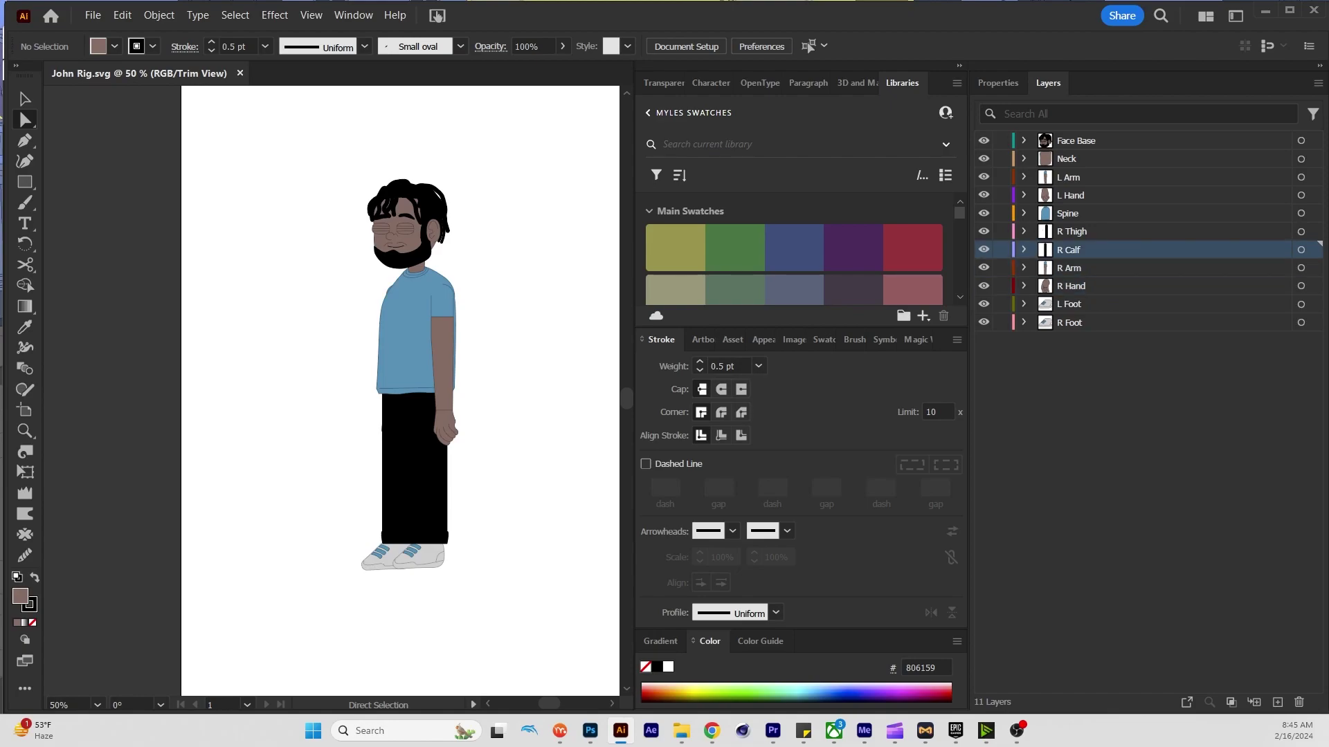
Rename the R Thigh layer as R Leg and the R Calf layer as L LEg
double_click(1074, 231)
type("R")
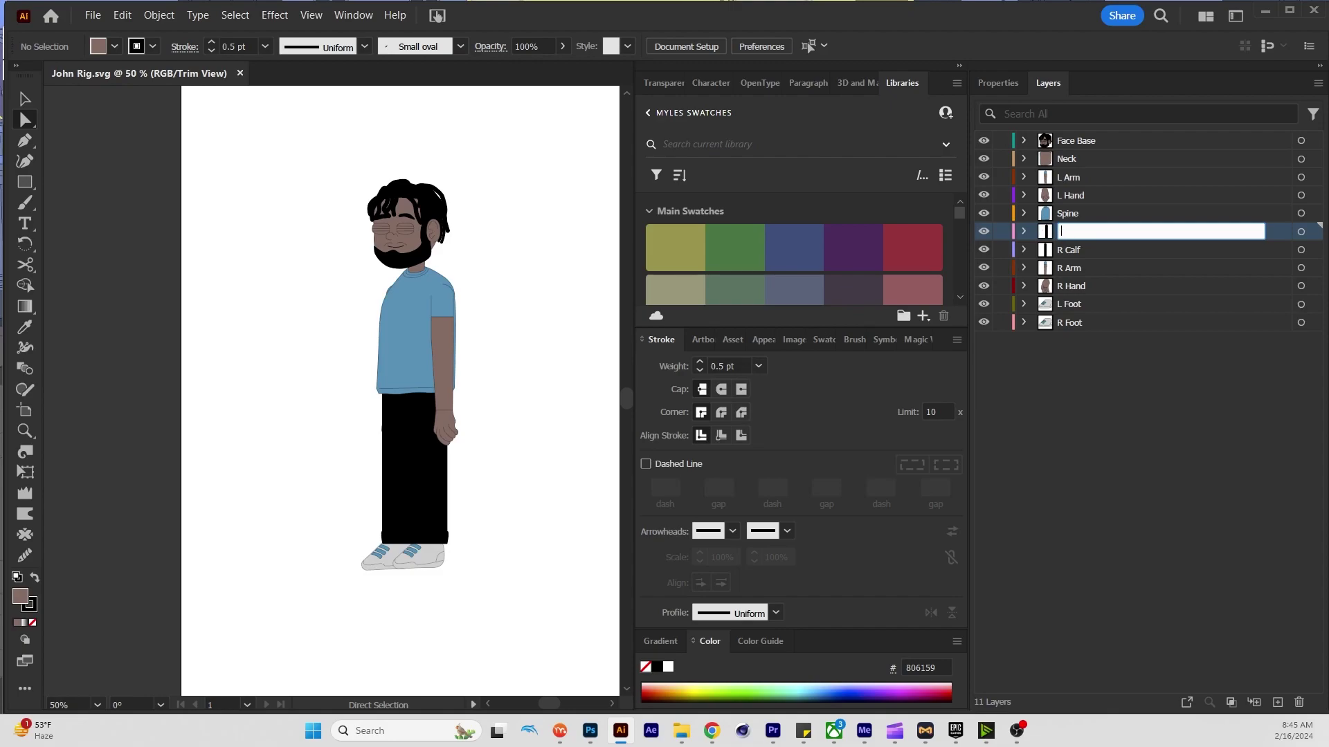
type("R Leg")
key("Return")
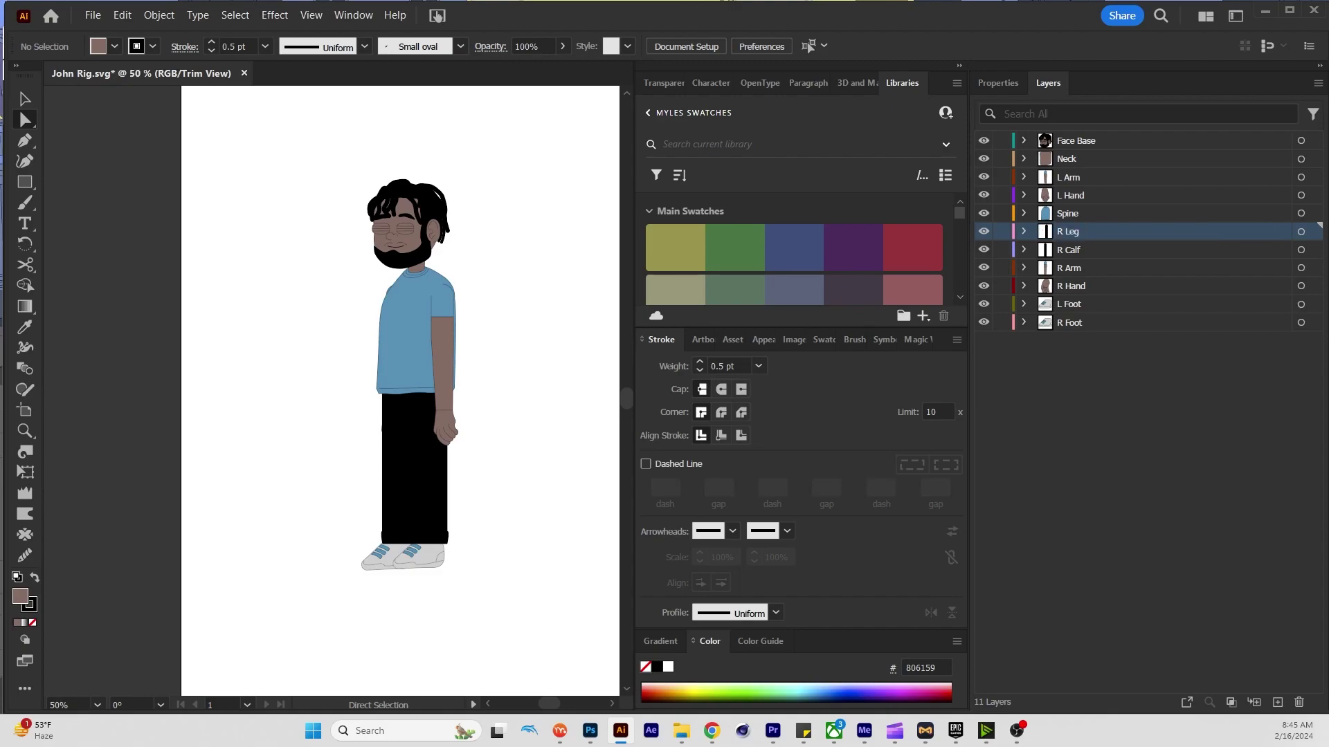
double_click(1071, 249)
type("L LEg")
key("Return")
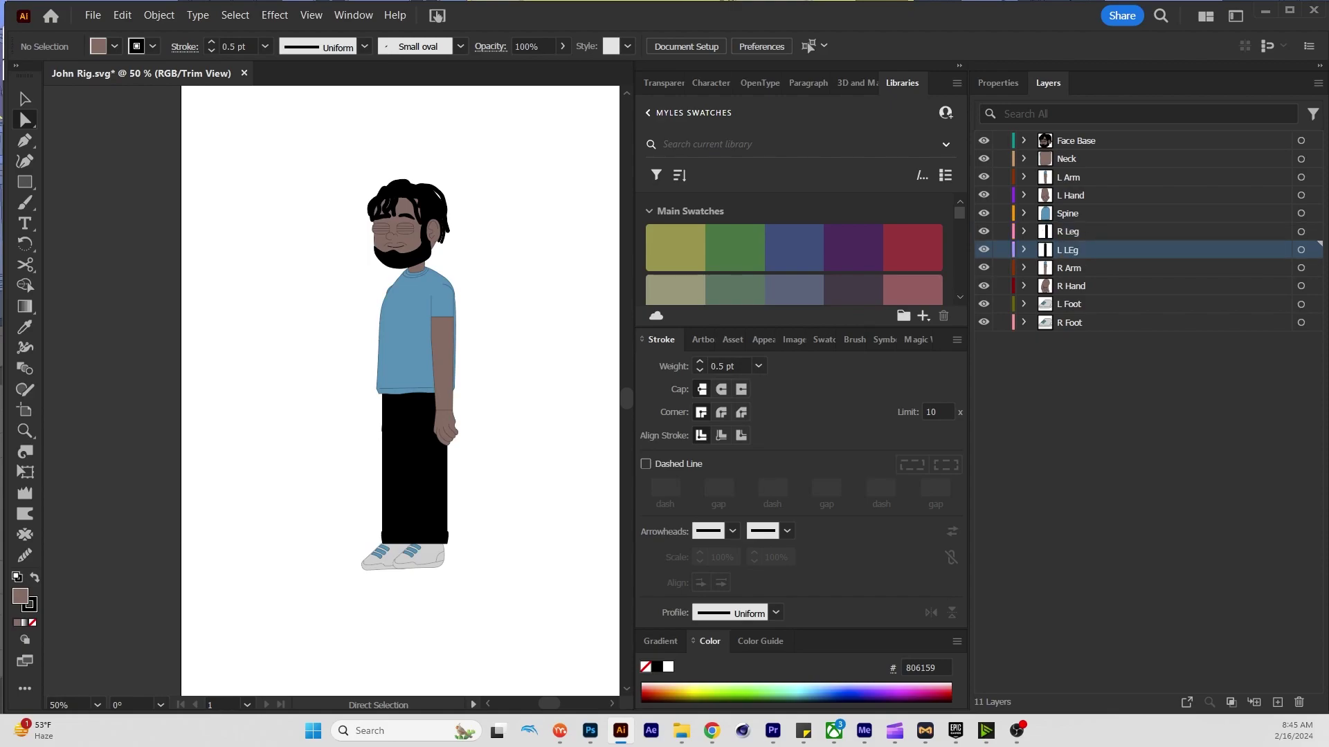
Check the Spine layer's visibility and review the left hand, left arm, neck and face base layers
left_click(1067, 213)
left_click(983, 213)
left_click(984, 213)
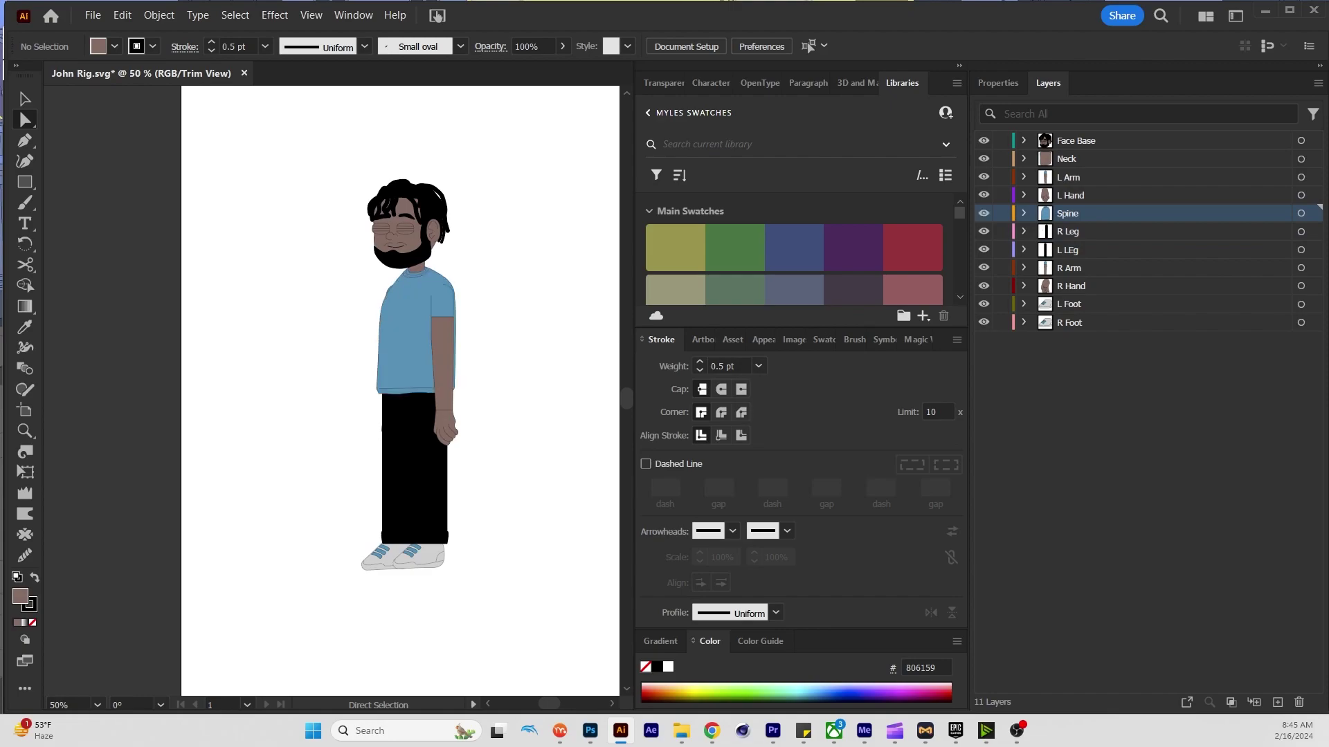
left_click(1070, 195)
left_click(1068, 177)
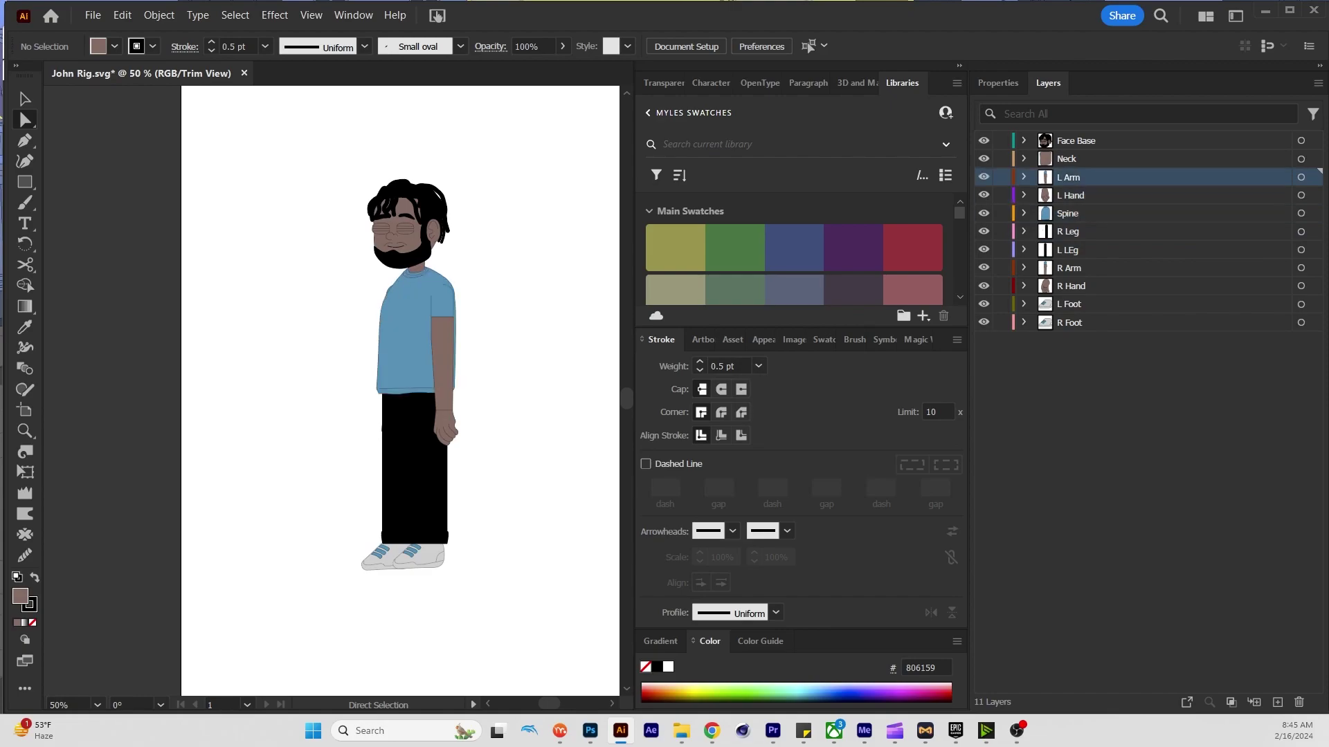
left_click(1067, 159)
left_click(1076, 140)
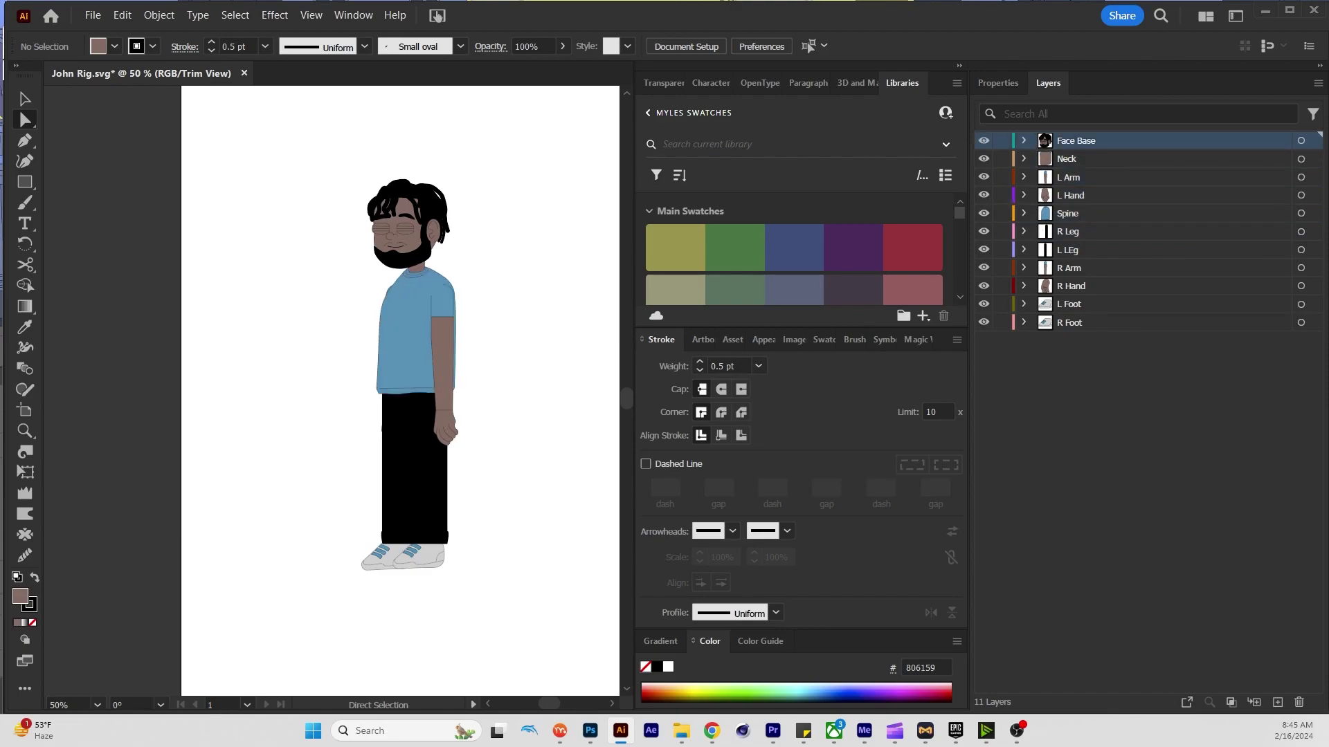
Save the artwork as John Rig in SVG format with the SVG 1.1 profile and embedded images, replacing the existing file
key("v")
key("ctrl+shift+s")
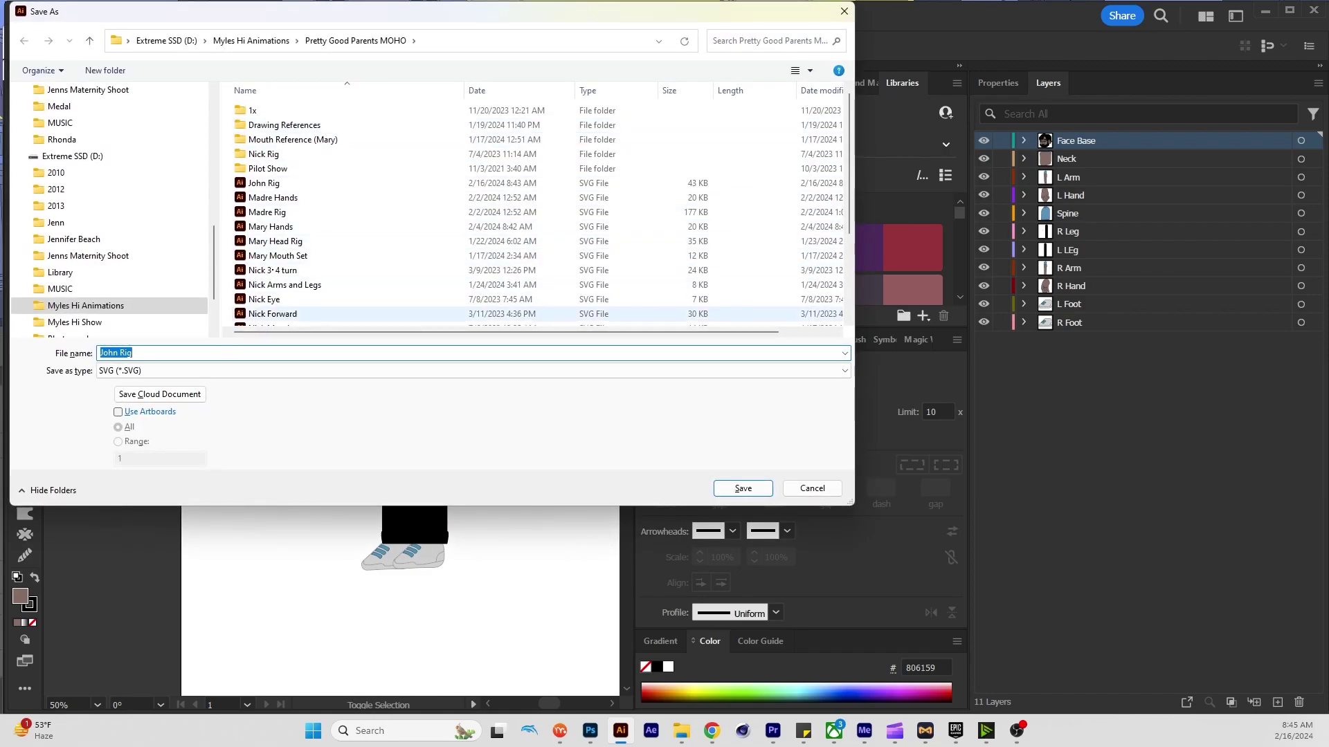
left_click(131, 353)
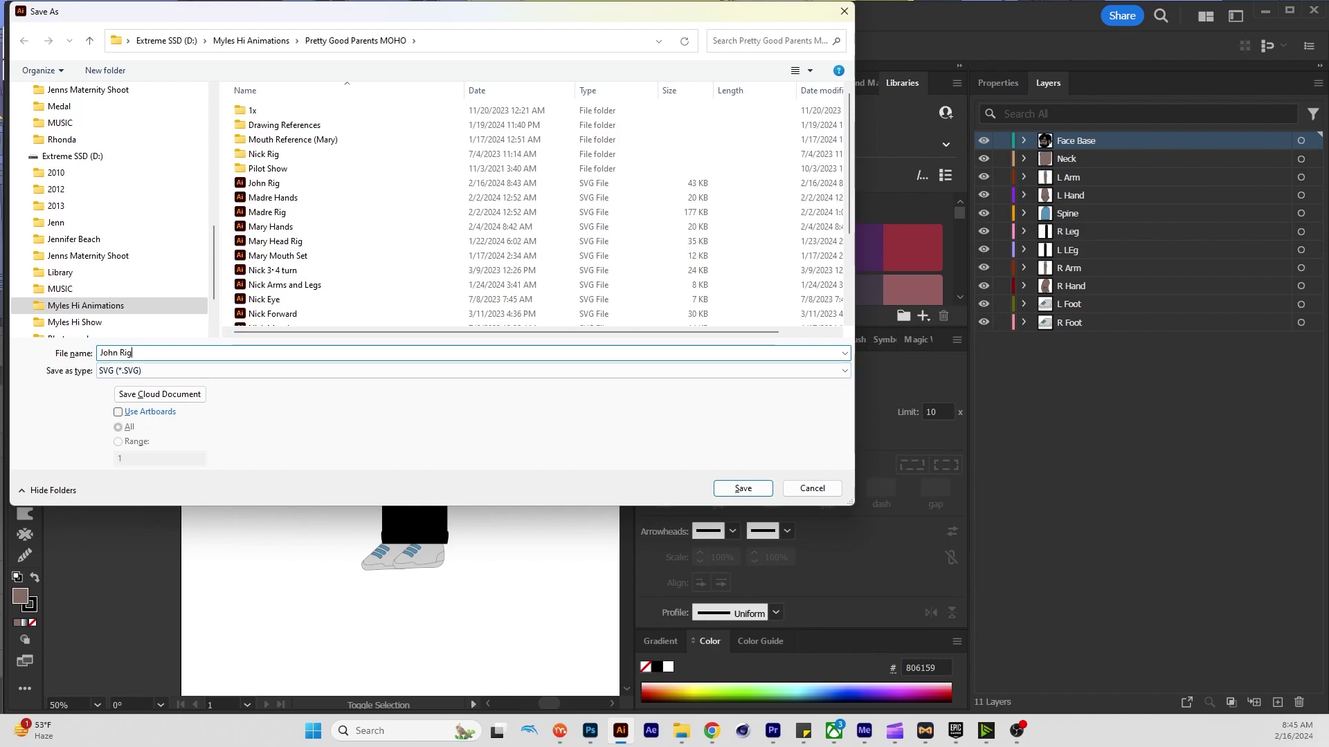
key("Return")
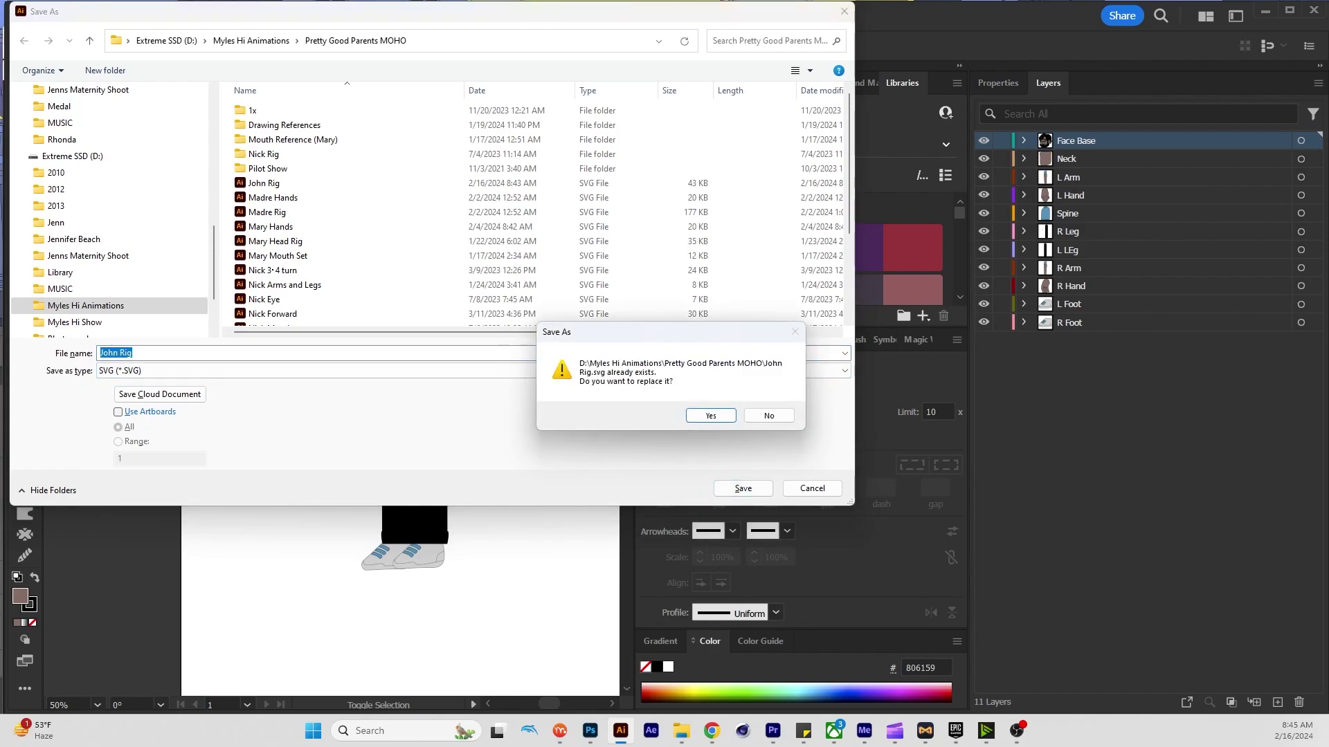
key("Return")
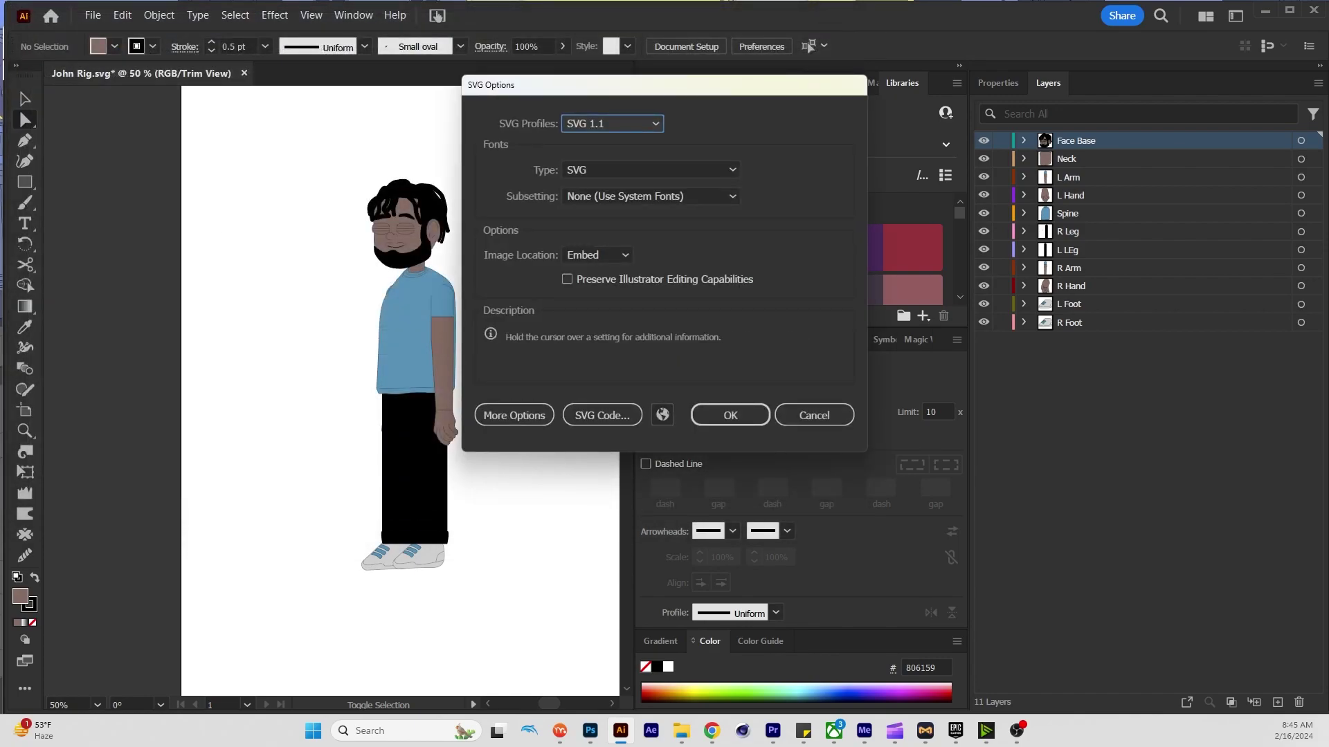
key("Return")
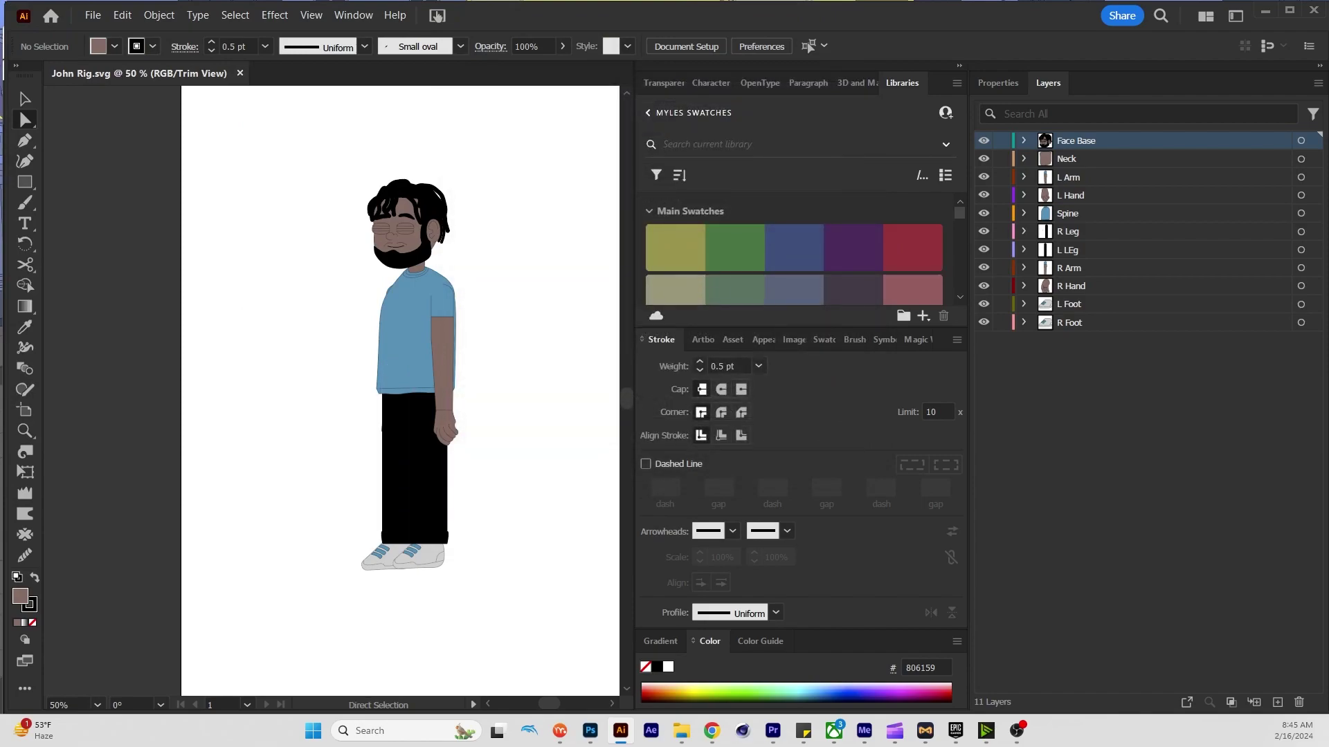
Switch to Moho, close the untitled document without saving and create a new document
left_click(560, 731)
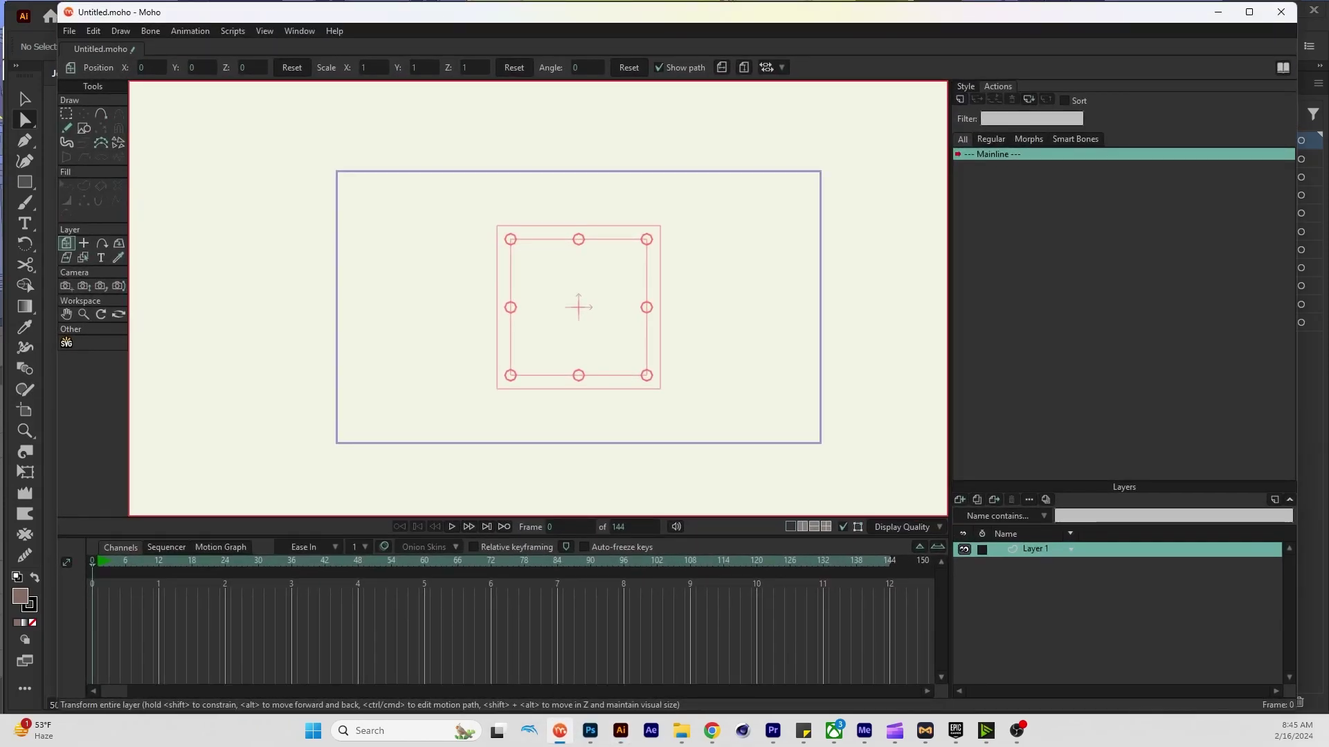
left_click(67, 49)
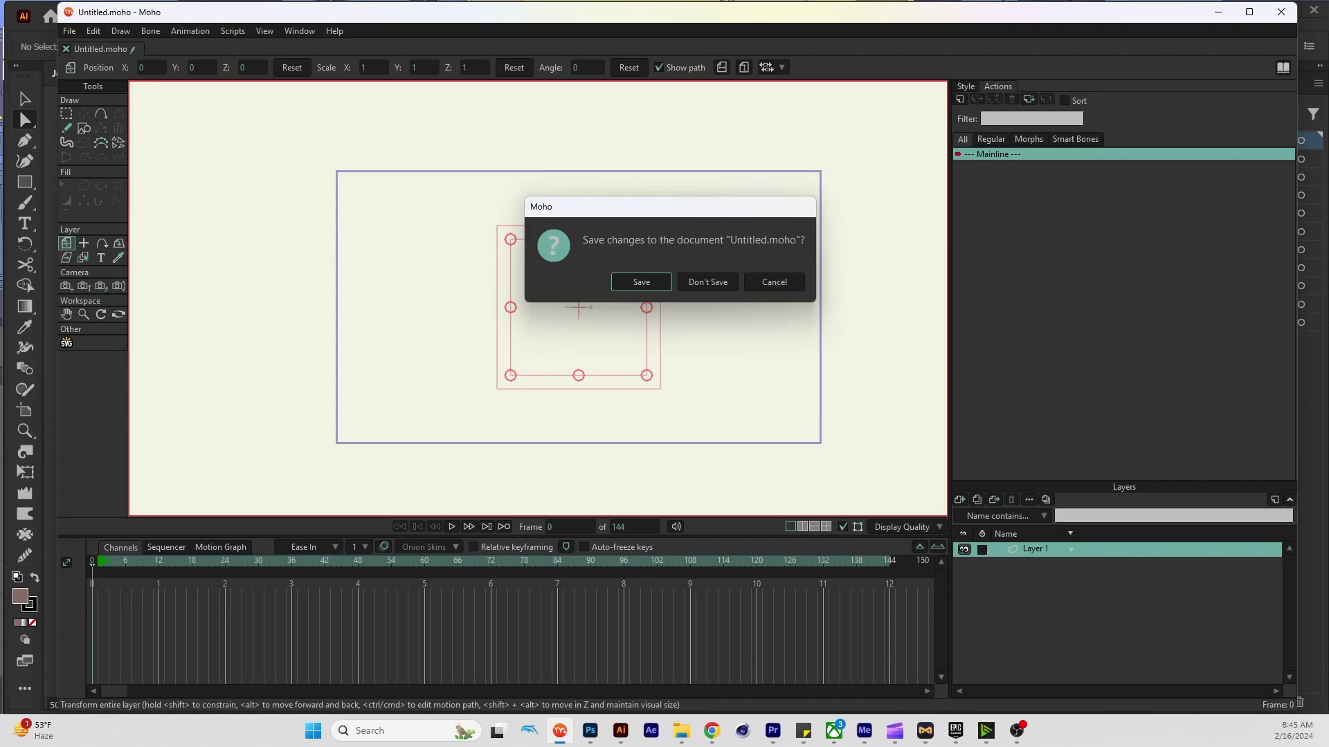
key("n")
key("alt+f")
key("Return")
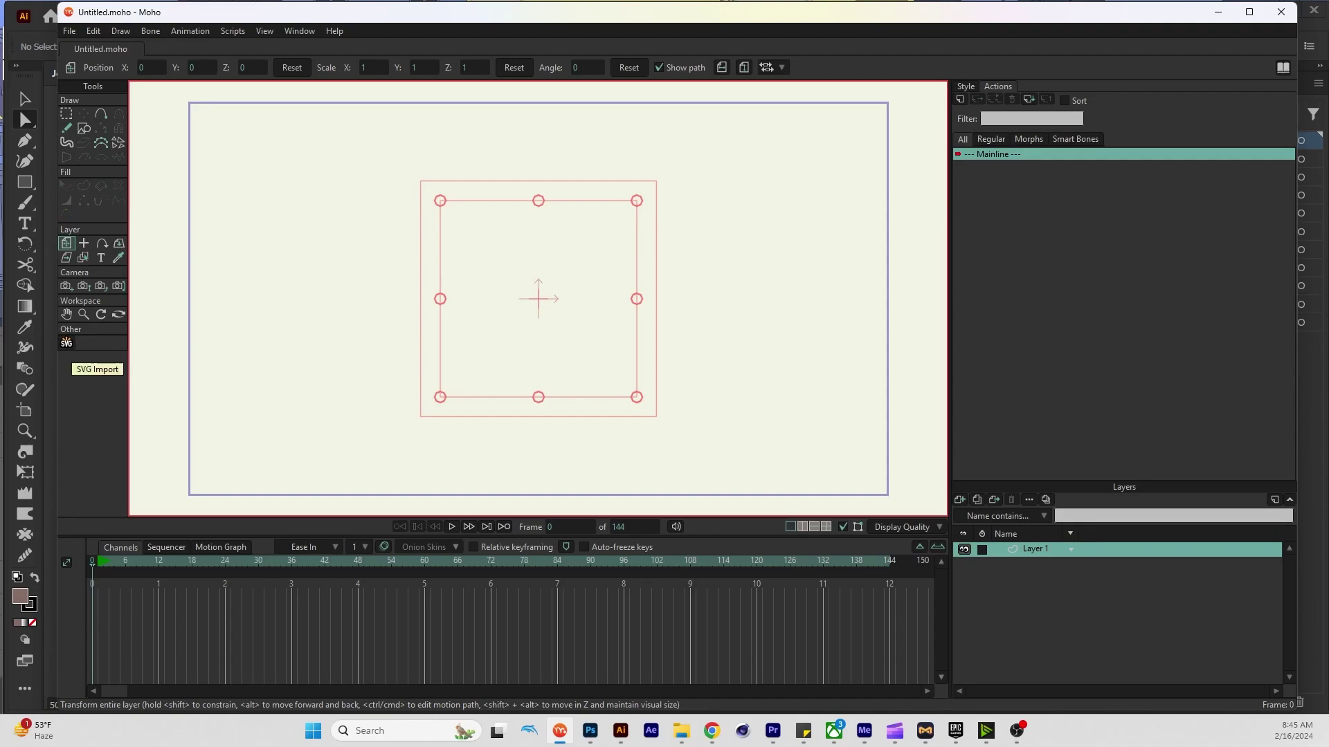
Import John Rig.svg from the Pretty Good Parents MOHO folder with SVG Import, centered at 100% (no scale)
left_click(66, 343)
left_click(789, 228)
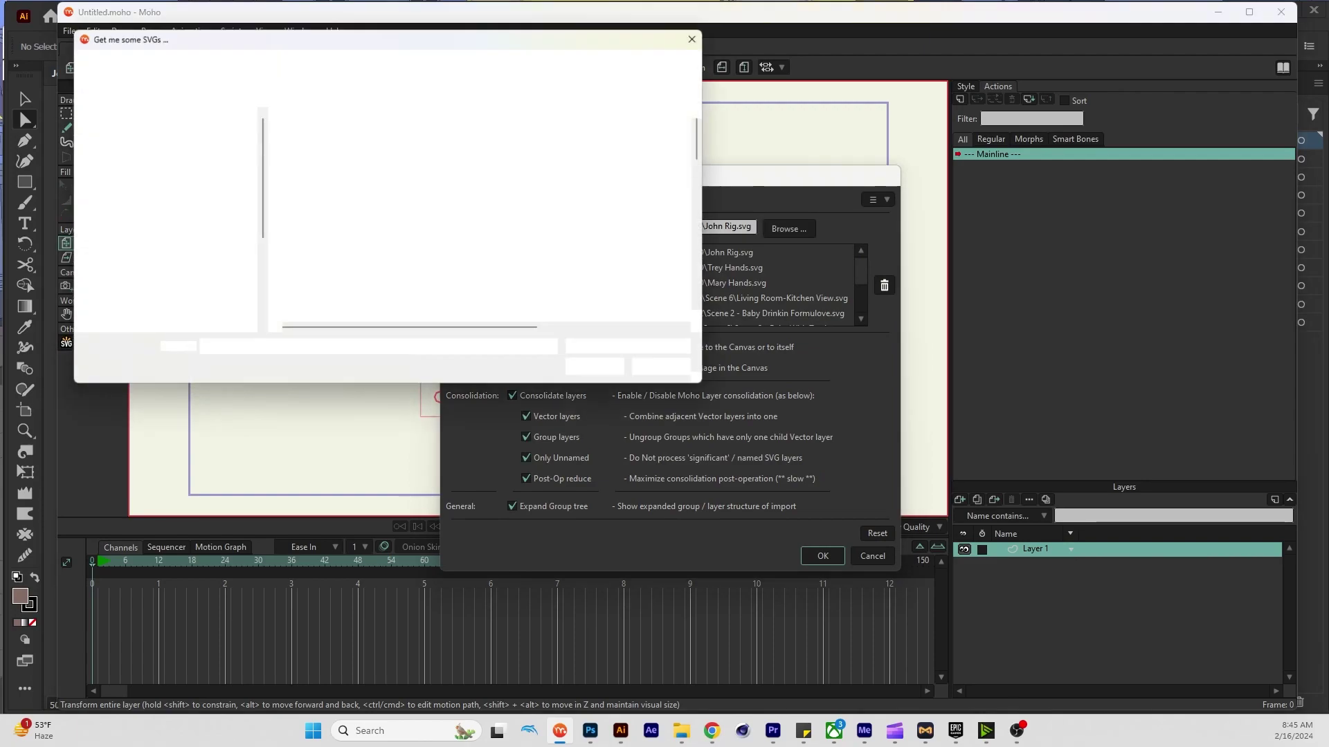
left_click(309, 249)
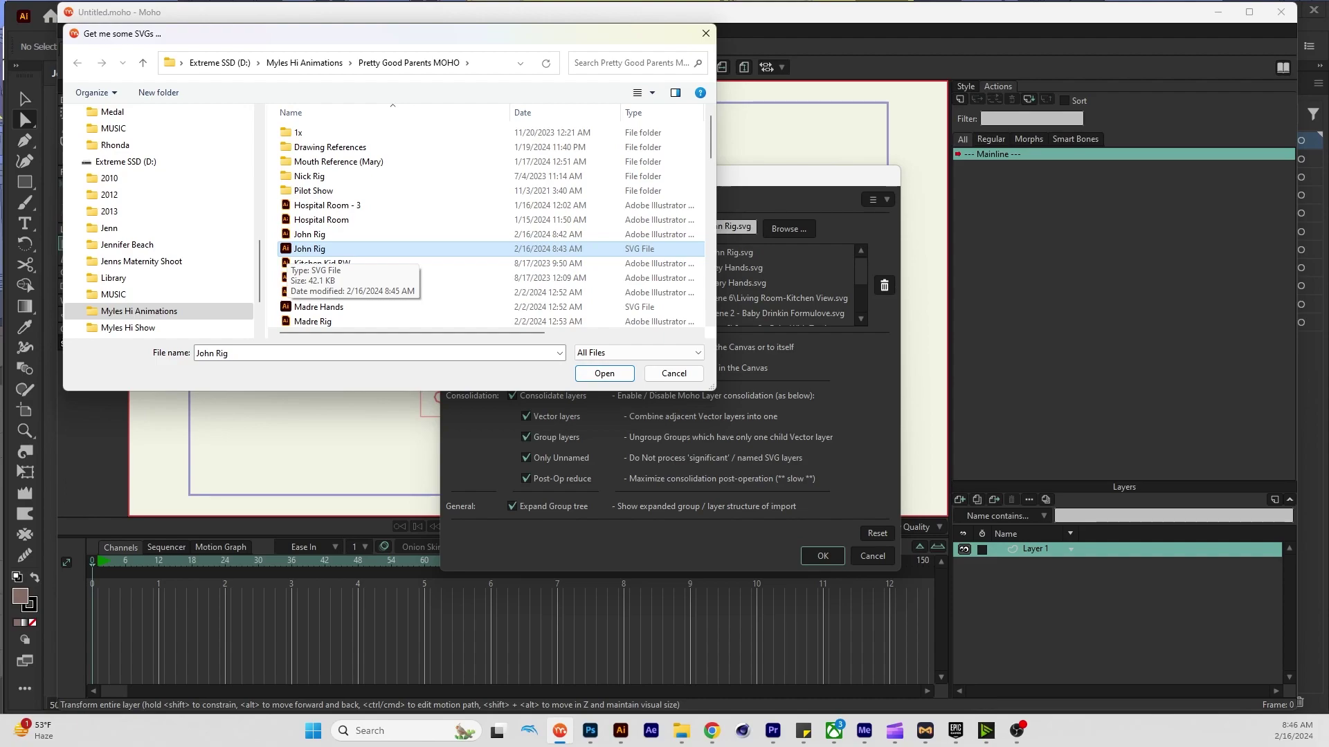
left_click(604, 374)
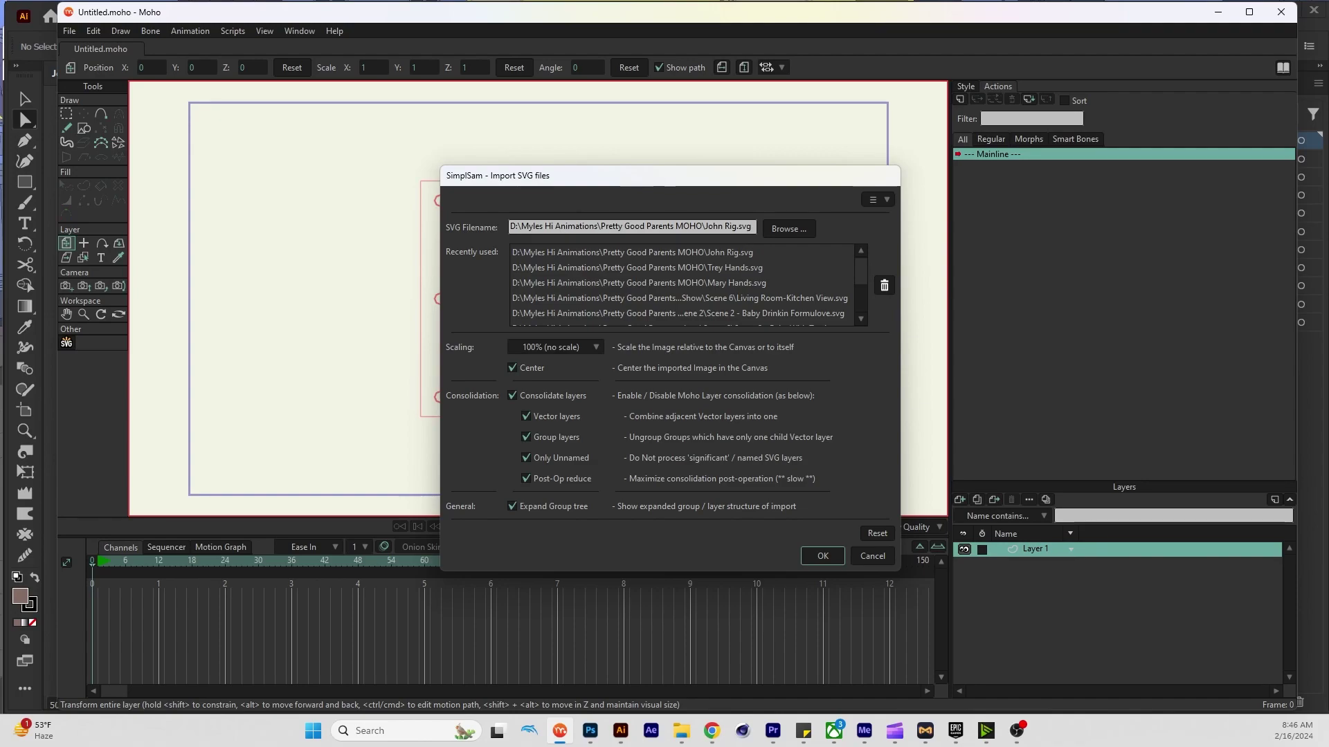
key("Return")
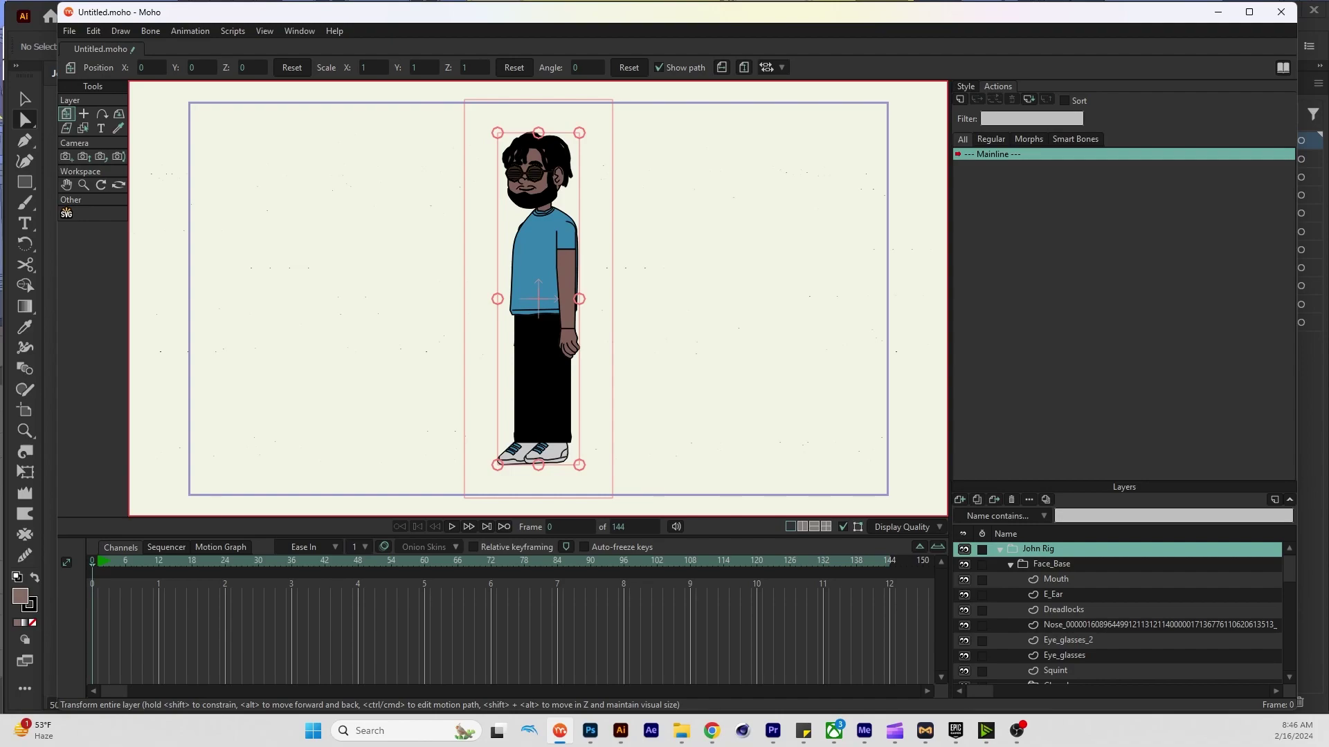
scroll(540, 207, "up", 5)
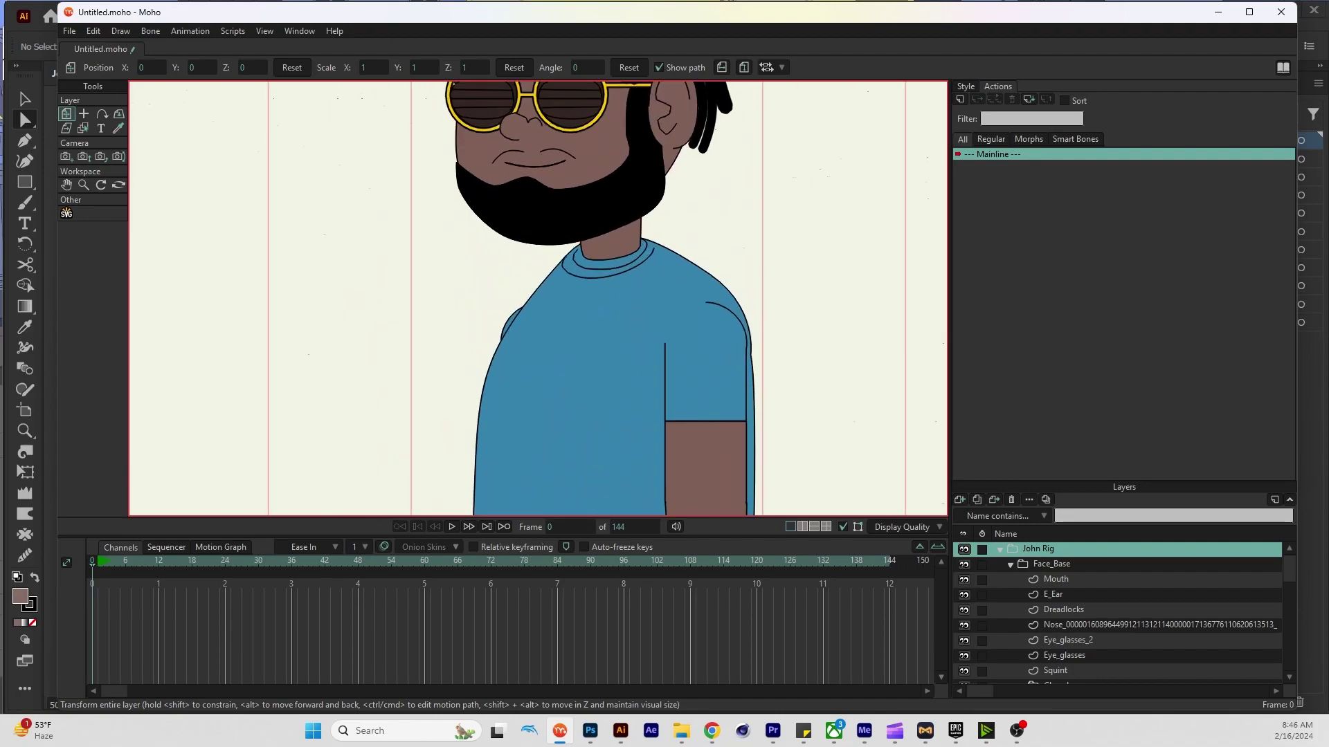
scroll(538, 297, "up", 3)
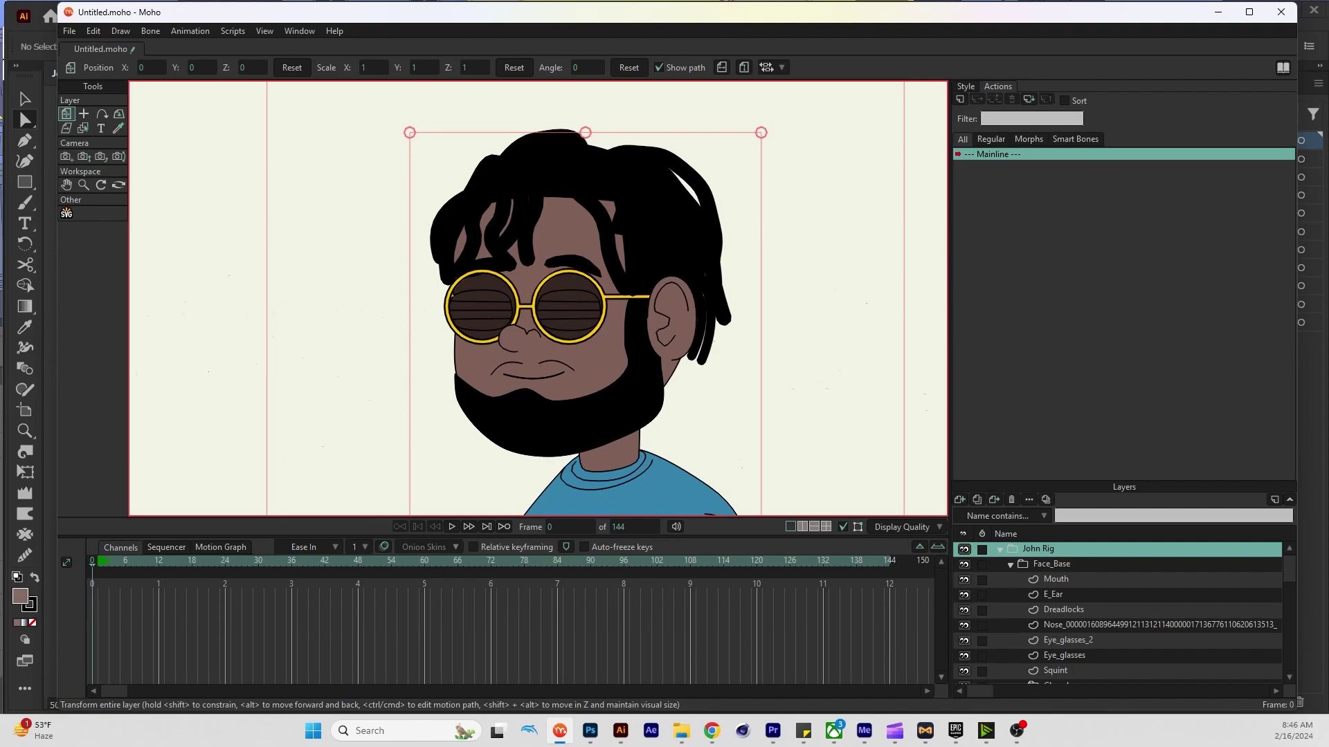
Review the imported character and its layers, from Face_Base and Neck down through the arms, hands, spine, legs and feet
scroll(553, 297, "down", 5)
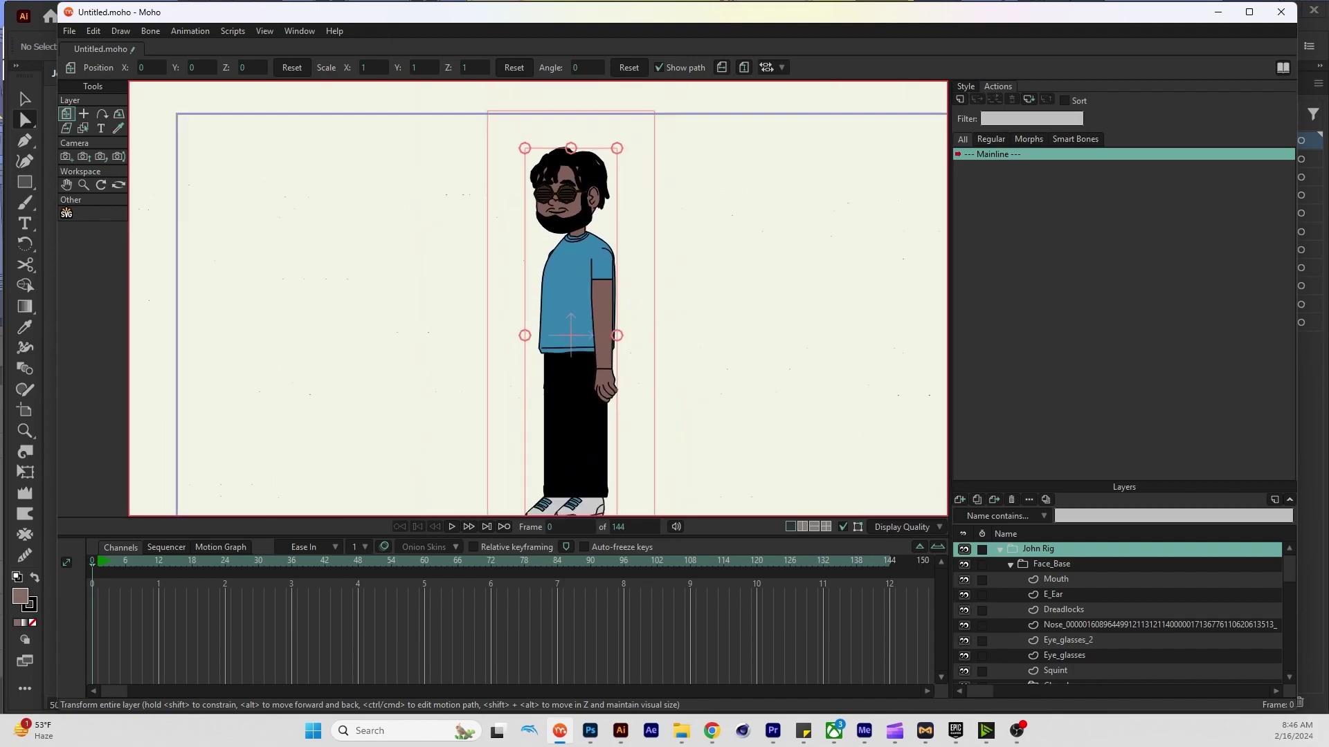
scroll(554, 298, "down", 3)
left_click(1052, 564)
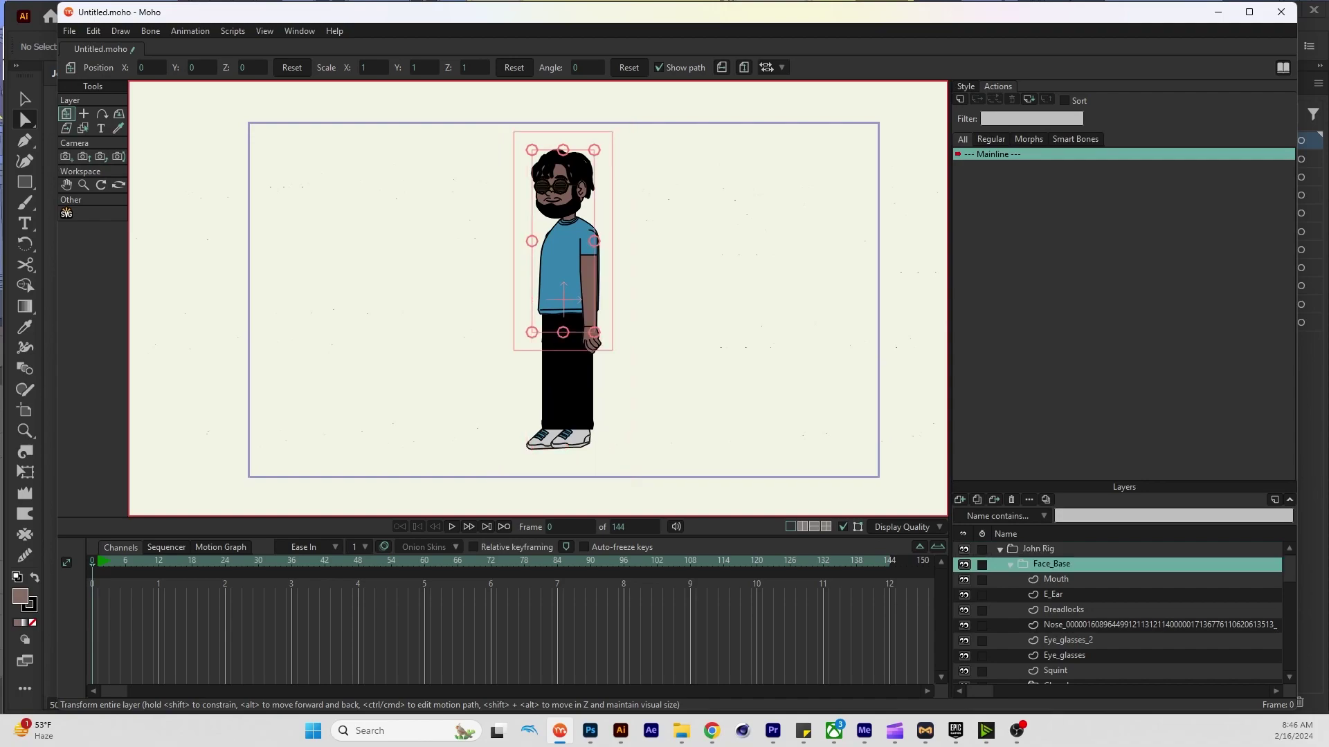
scroll(1118, 609, "down", 3)
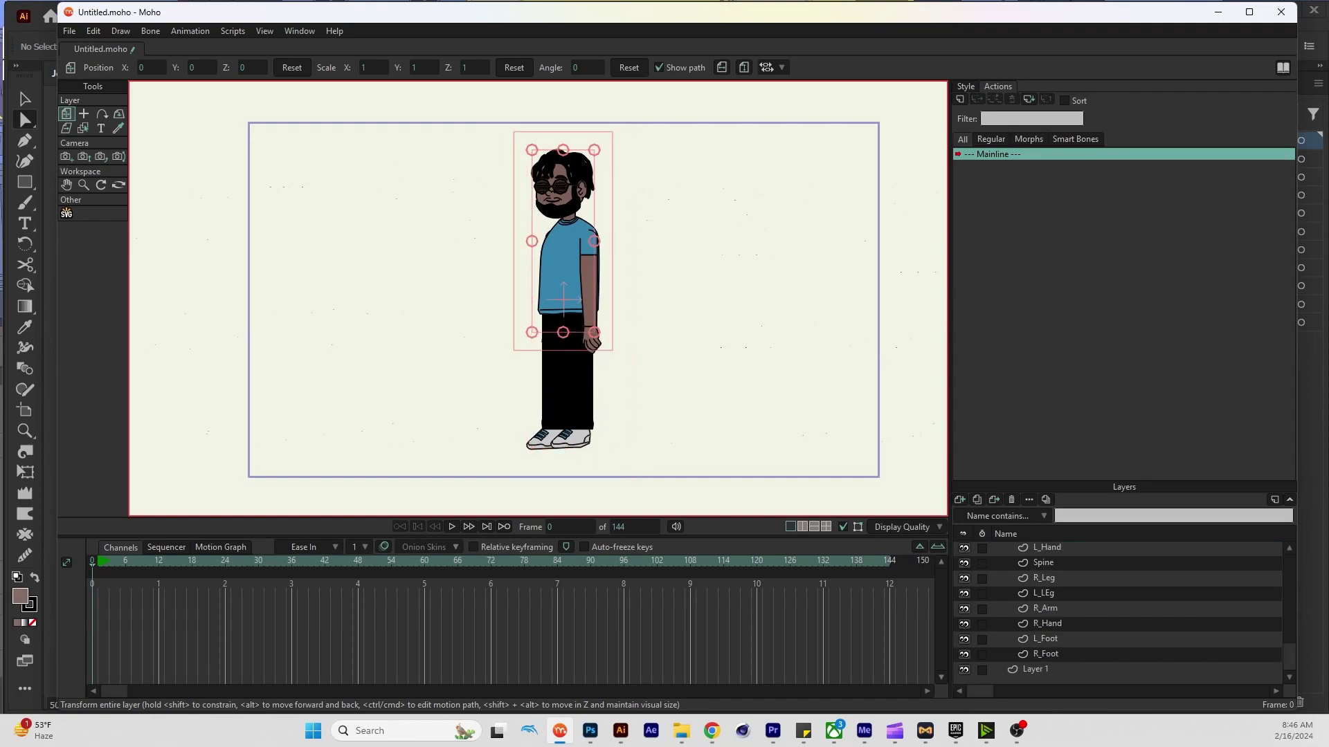
scroll(1118, 609, "up", 3)
key("Down")
key("Down")
key("Down")
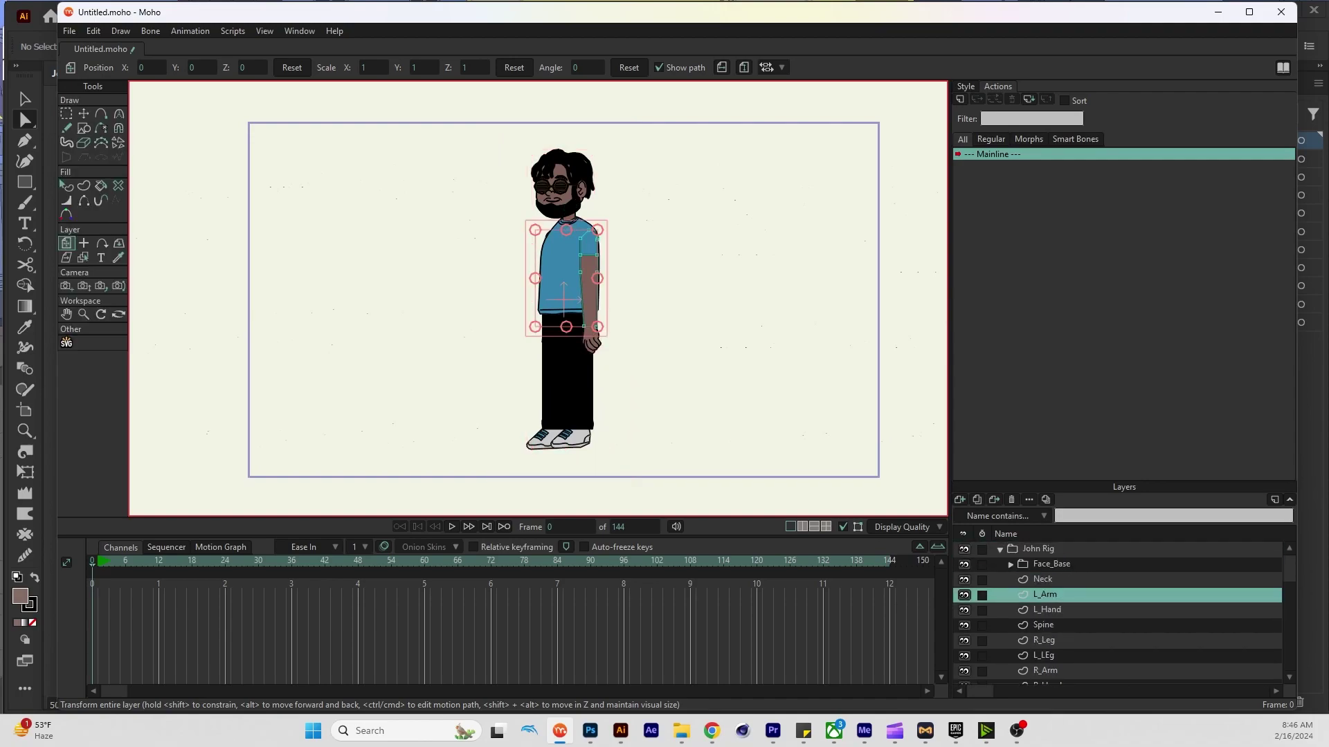
key("Down")
key("Down")
key("Down")
key("Down")
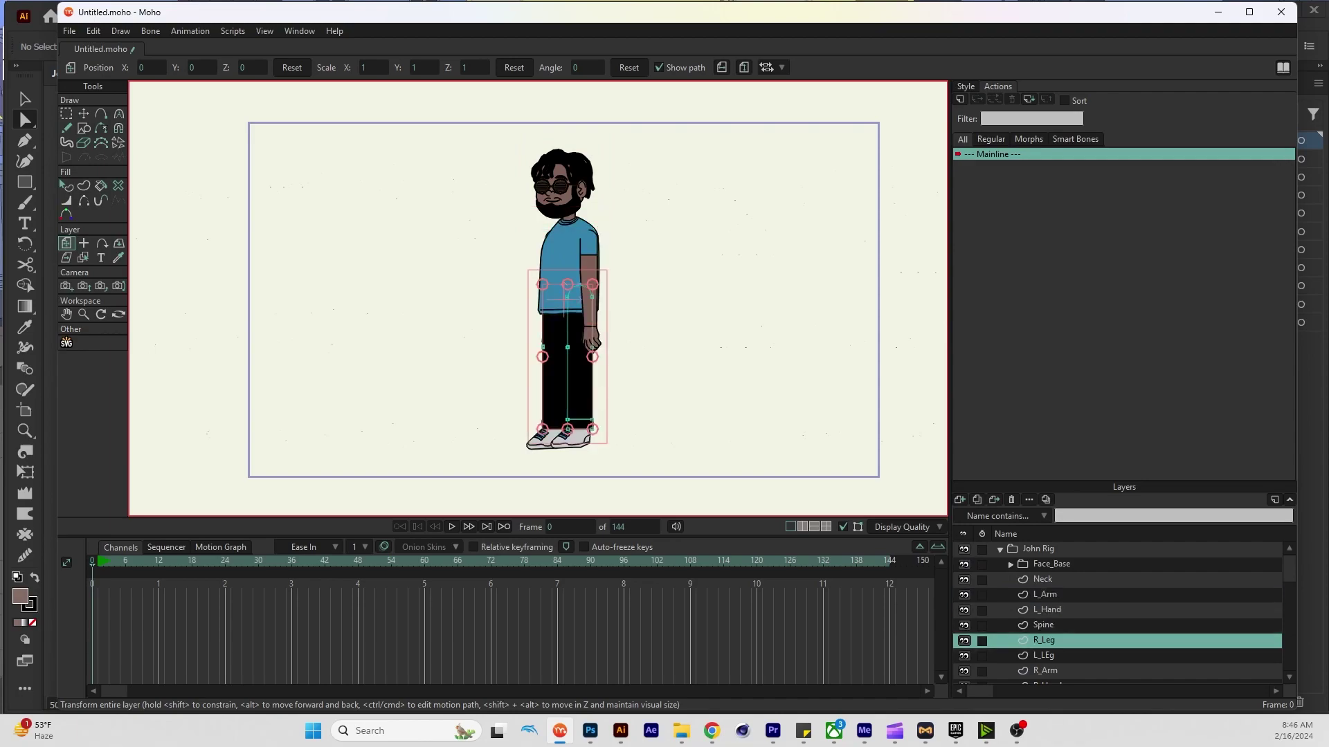
scroll(1118, 610, "down", 1)
key("Down")
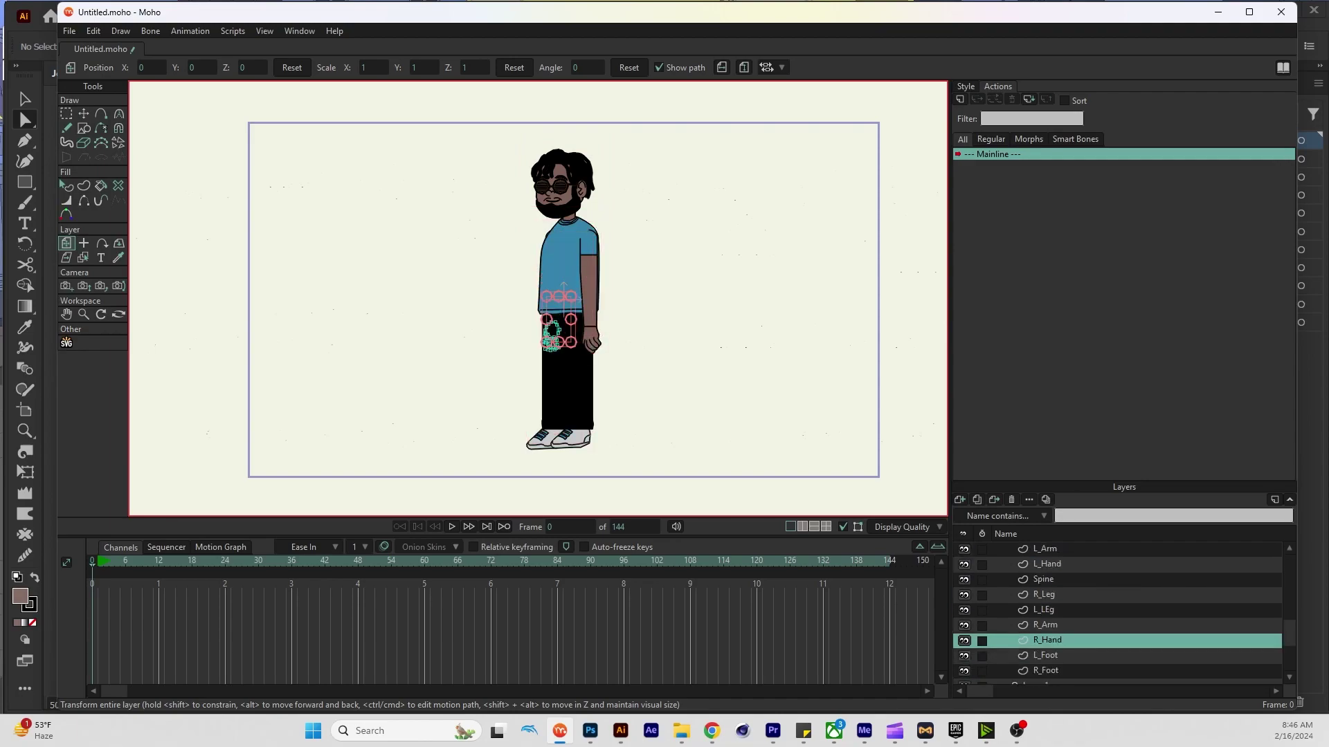
scroll(1117, 609, "up", 3)
Collapse the John Rig group and convert it to a bone layer
left_click(1038, 549)
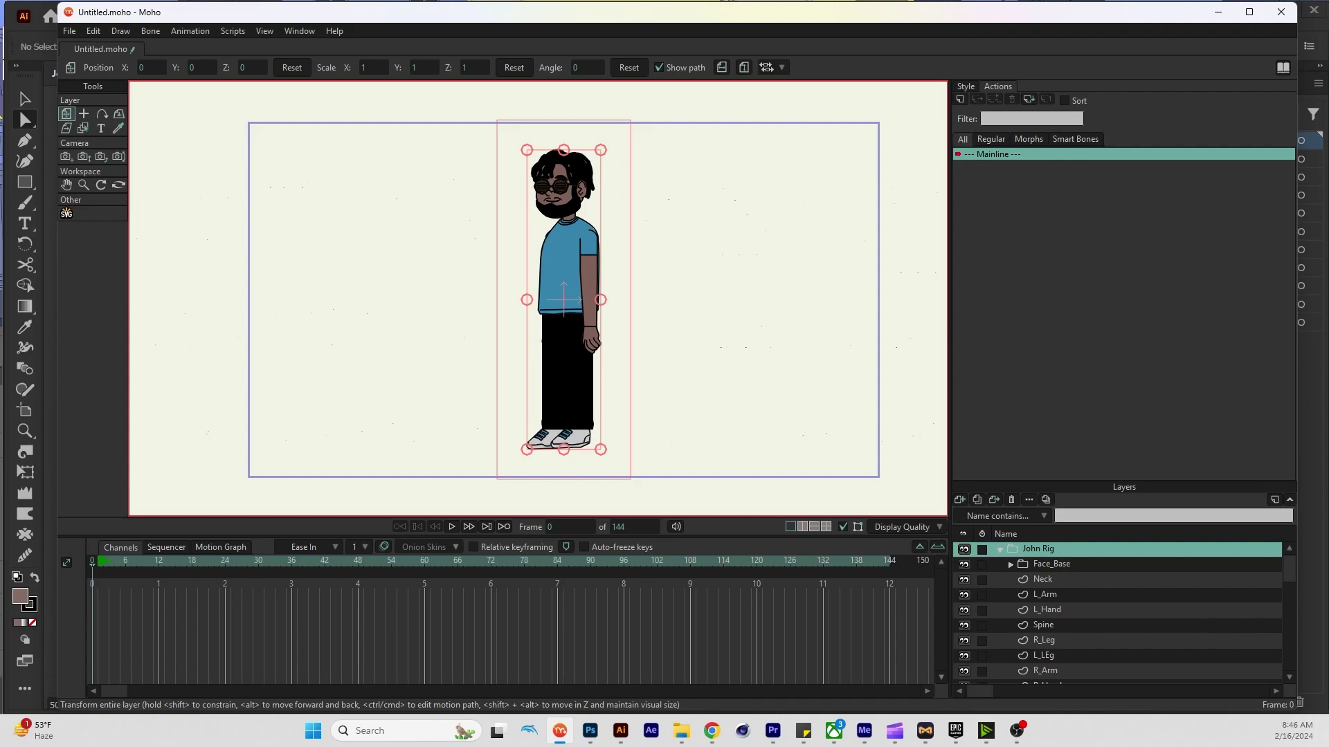
left_click(1001, 549)
right_click(1060, 548)
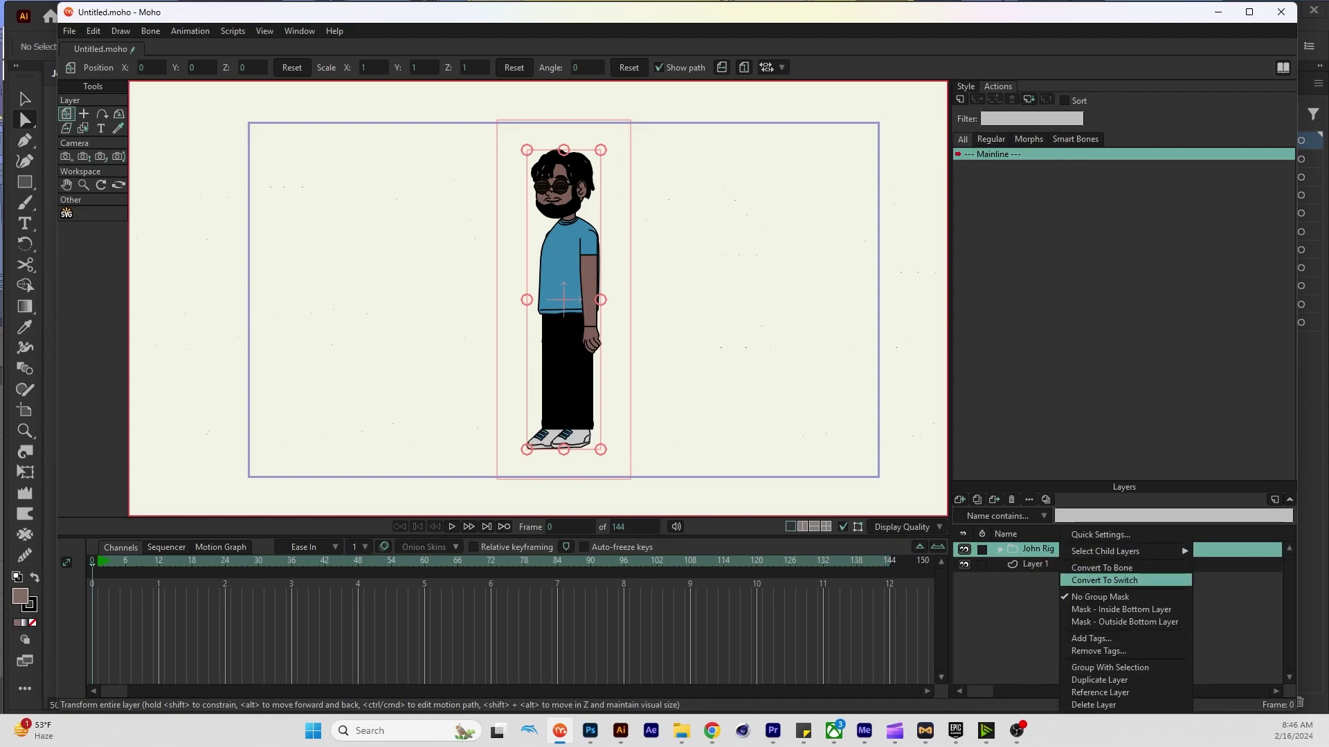
key("Escape")
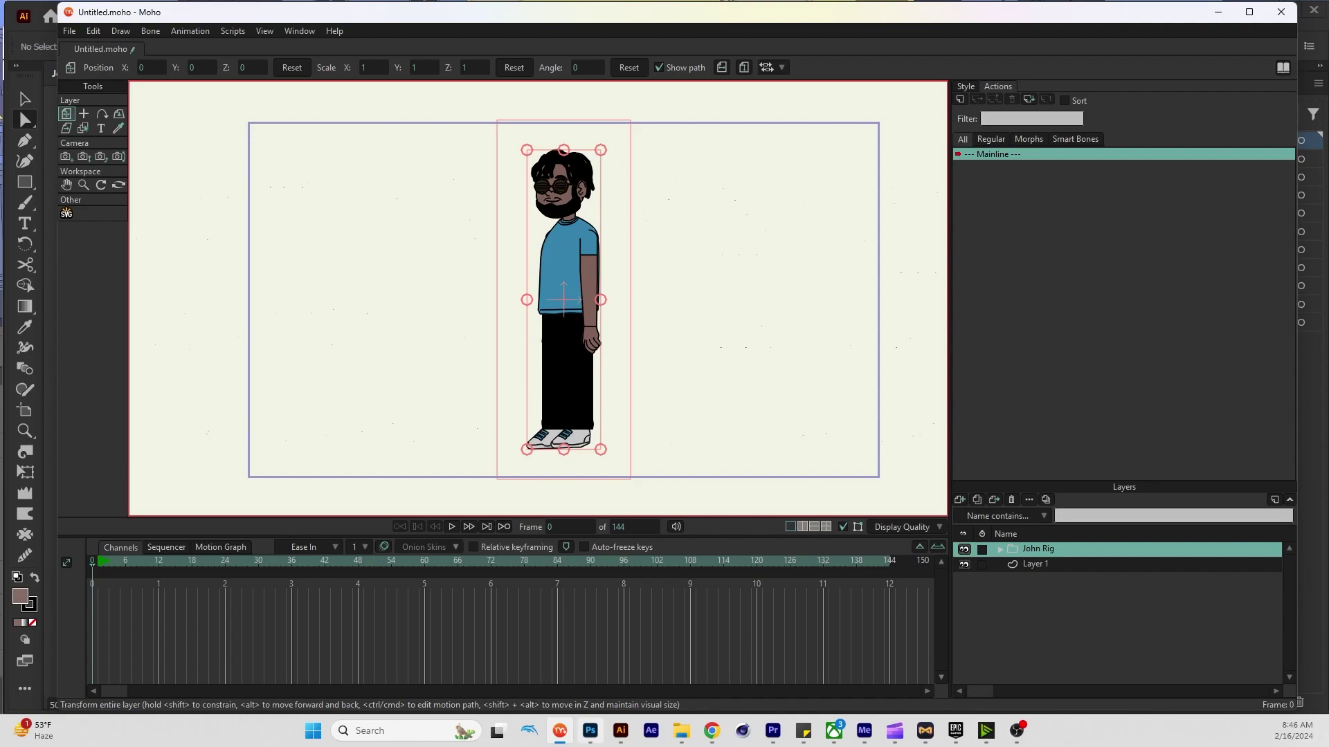
mouse_move(620, 731)
right_click(1052, 549)
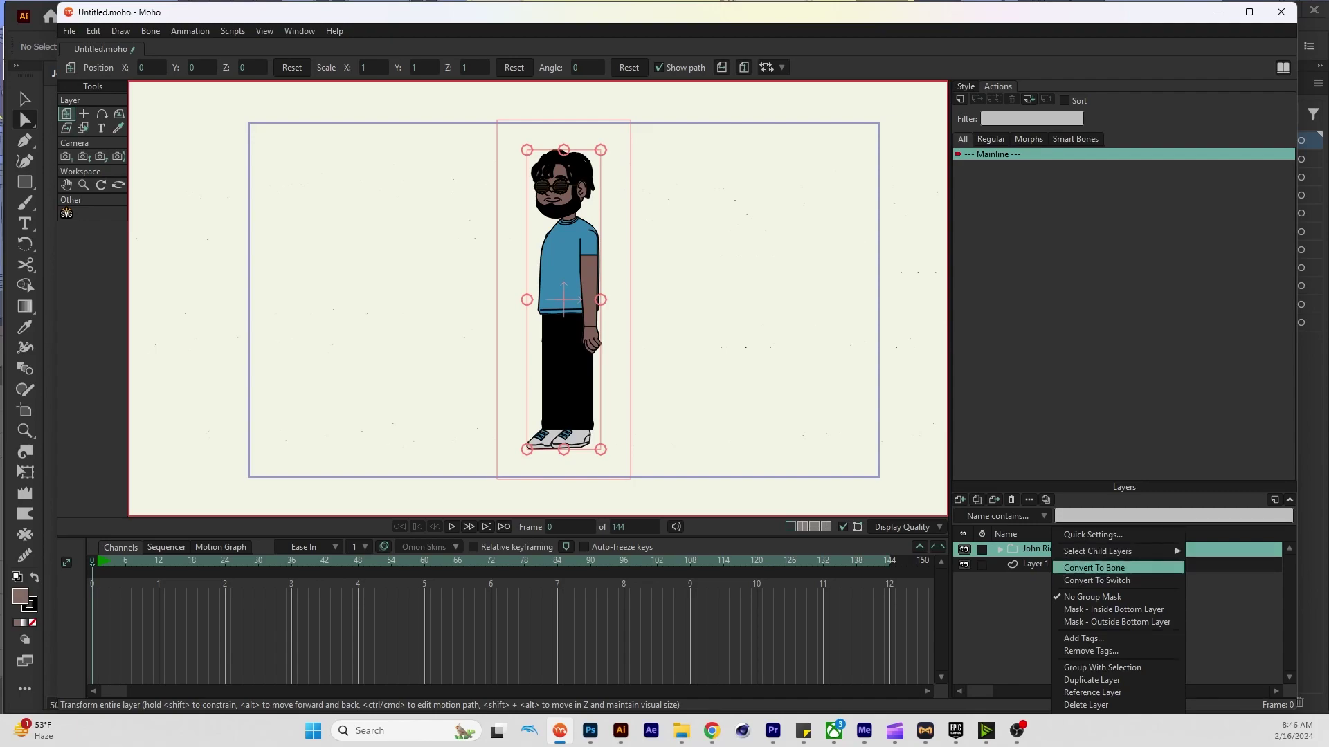
left_click(1094, 568)
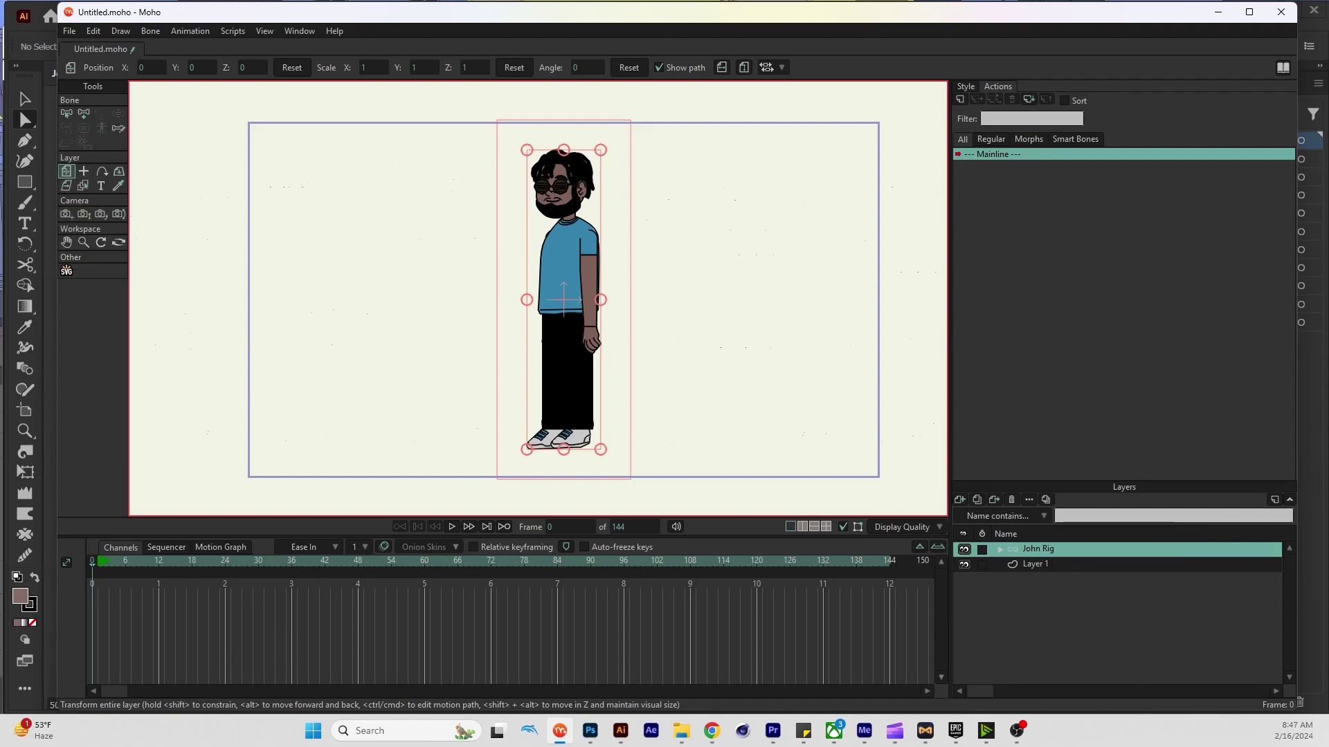
Expand John Rig and Face_Base, collapse the Closed group inside, and bring the character's head into close view
scroll(564, 304, "up", 3)
scroll(564, 304, "down", 2)
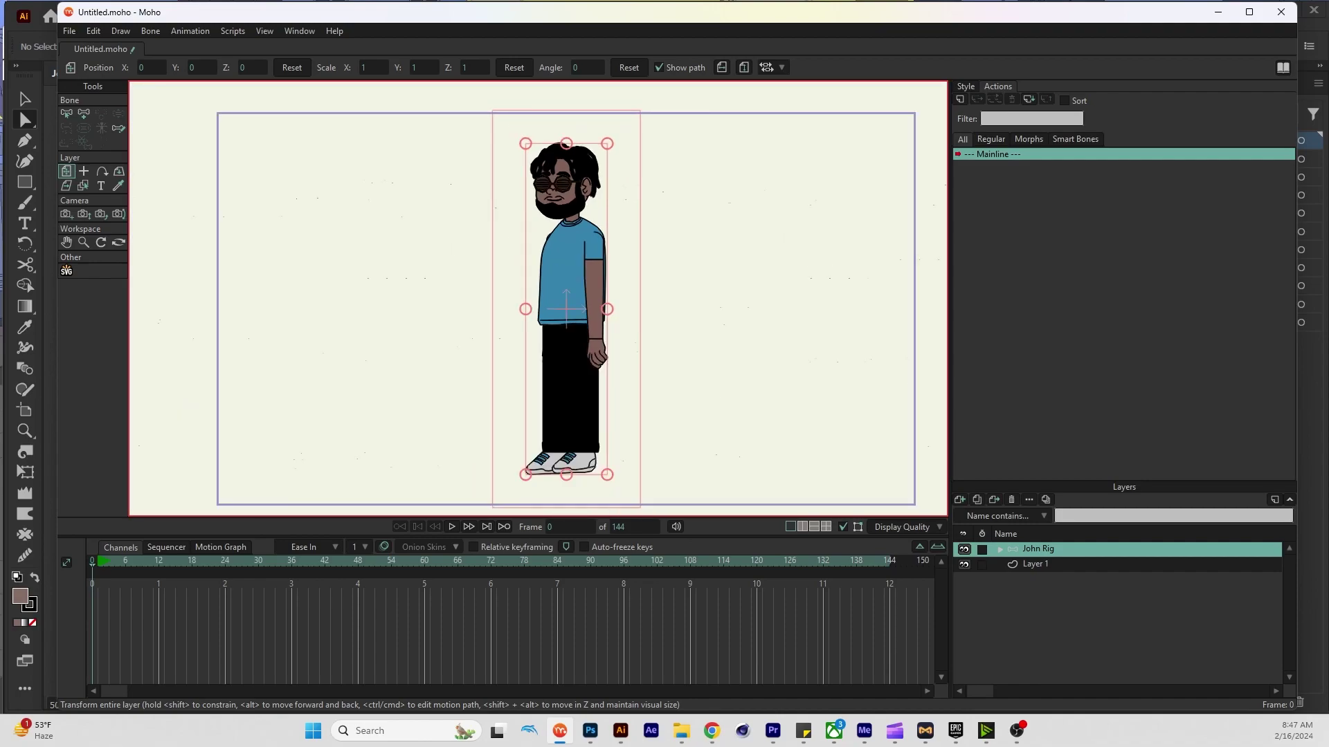
left_click(1000, 549)
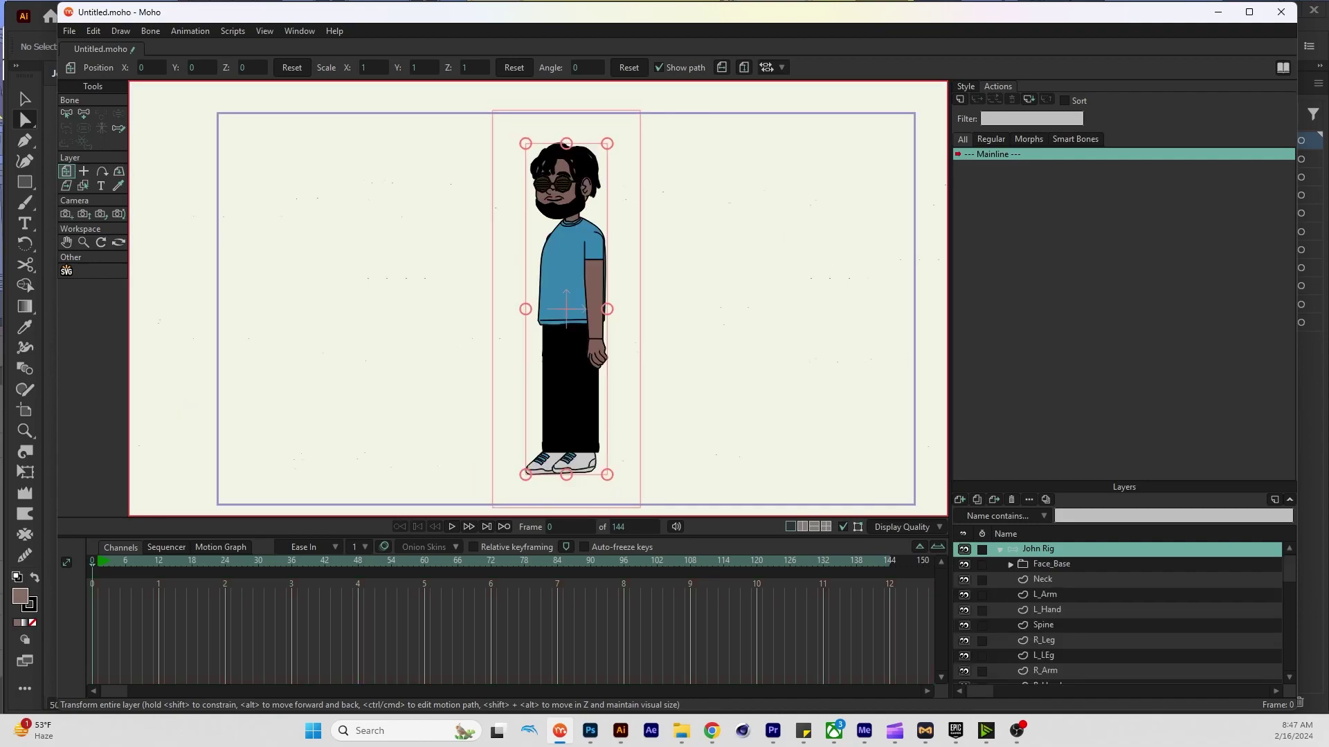
scroll(1121, 610, "down", 3)
scroll(1121, 609, "up", 3)
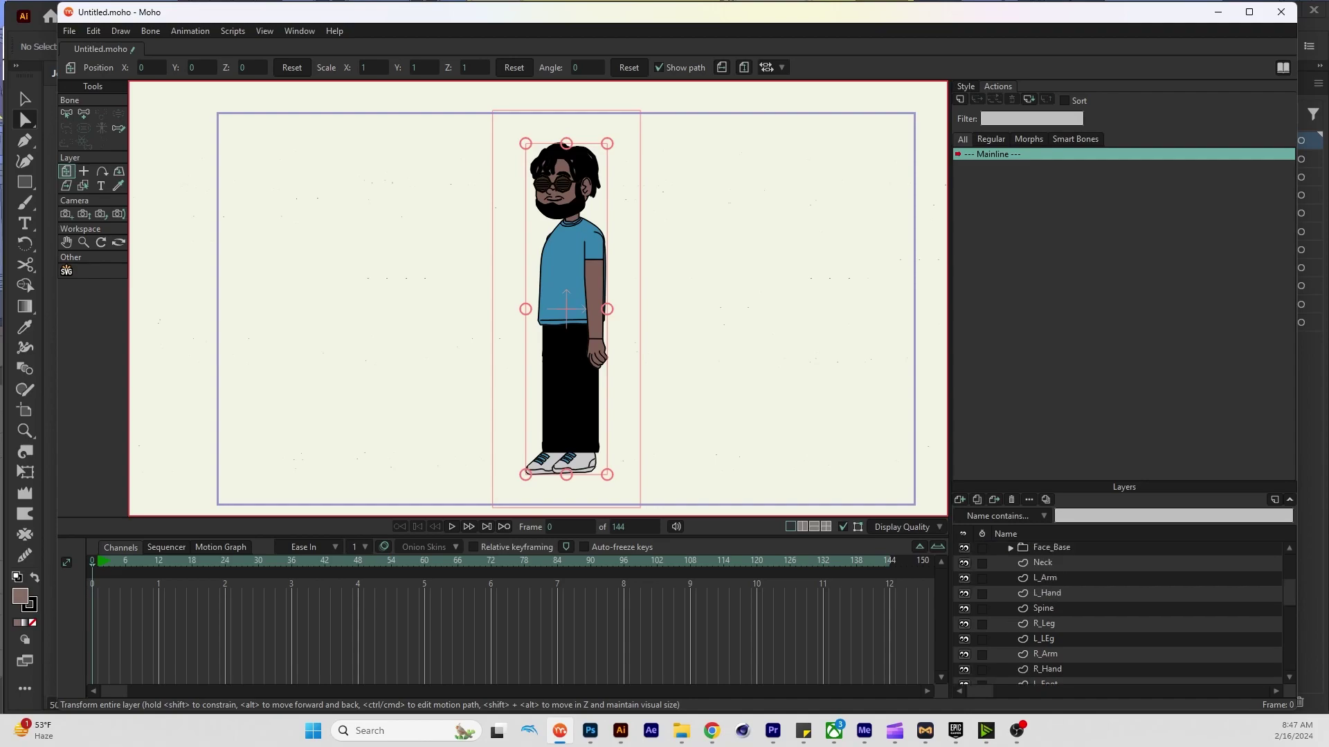
left_click(1051, 563)
left_click(1011, 562)
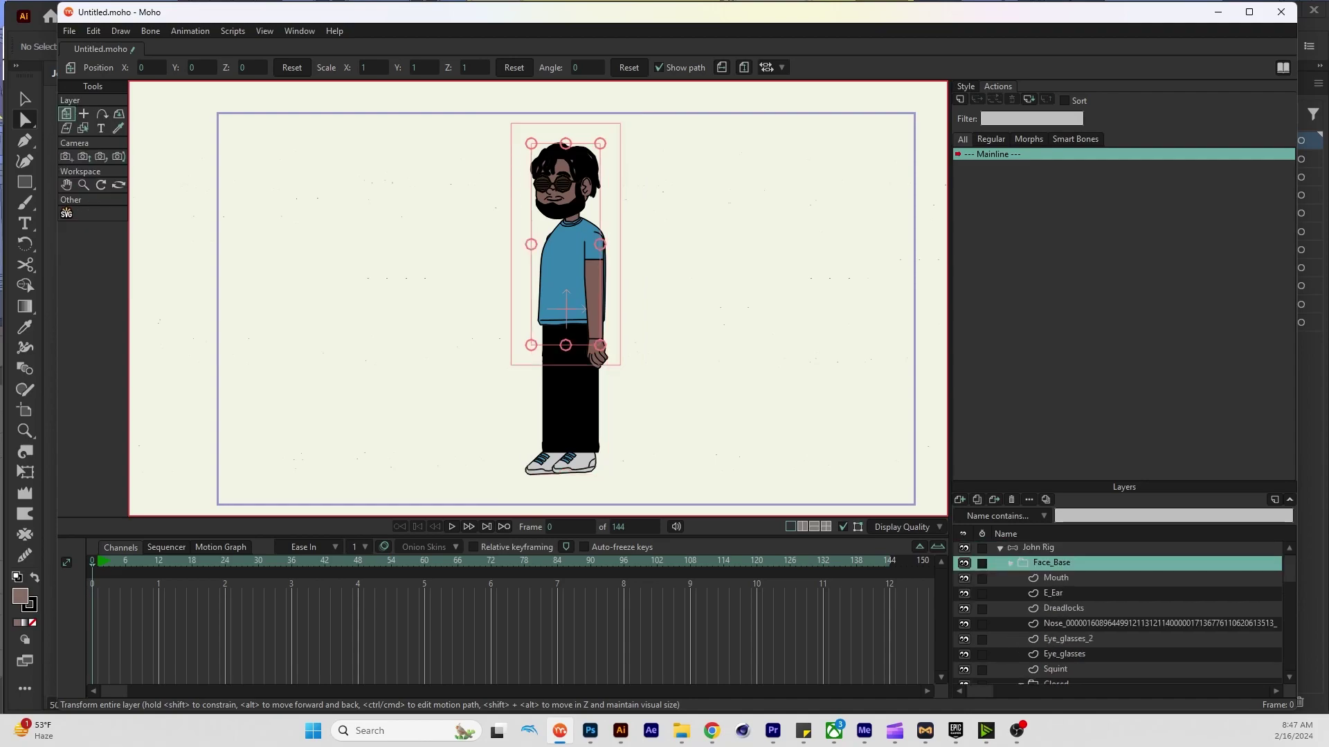
scroll(1122, 612, "down", 5)
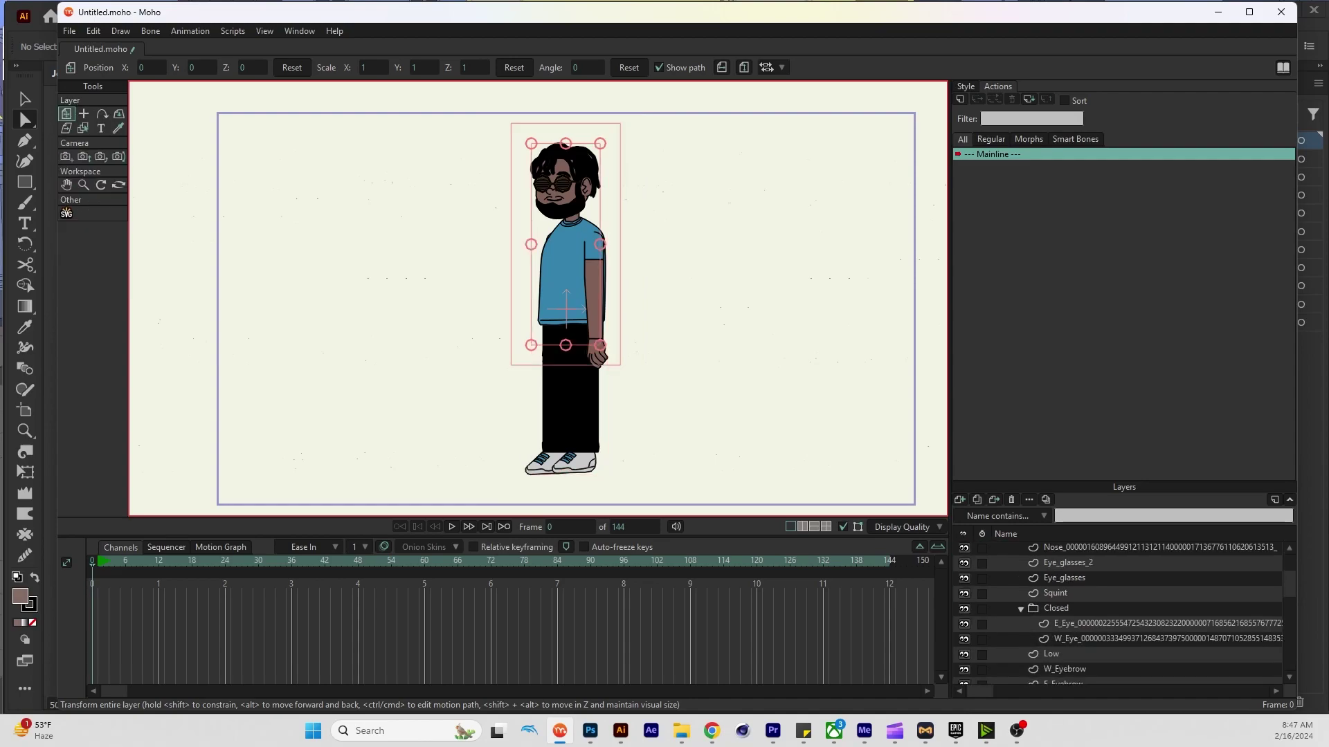
left_click(1055, 578)
left_click(1021, 578)
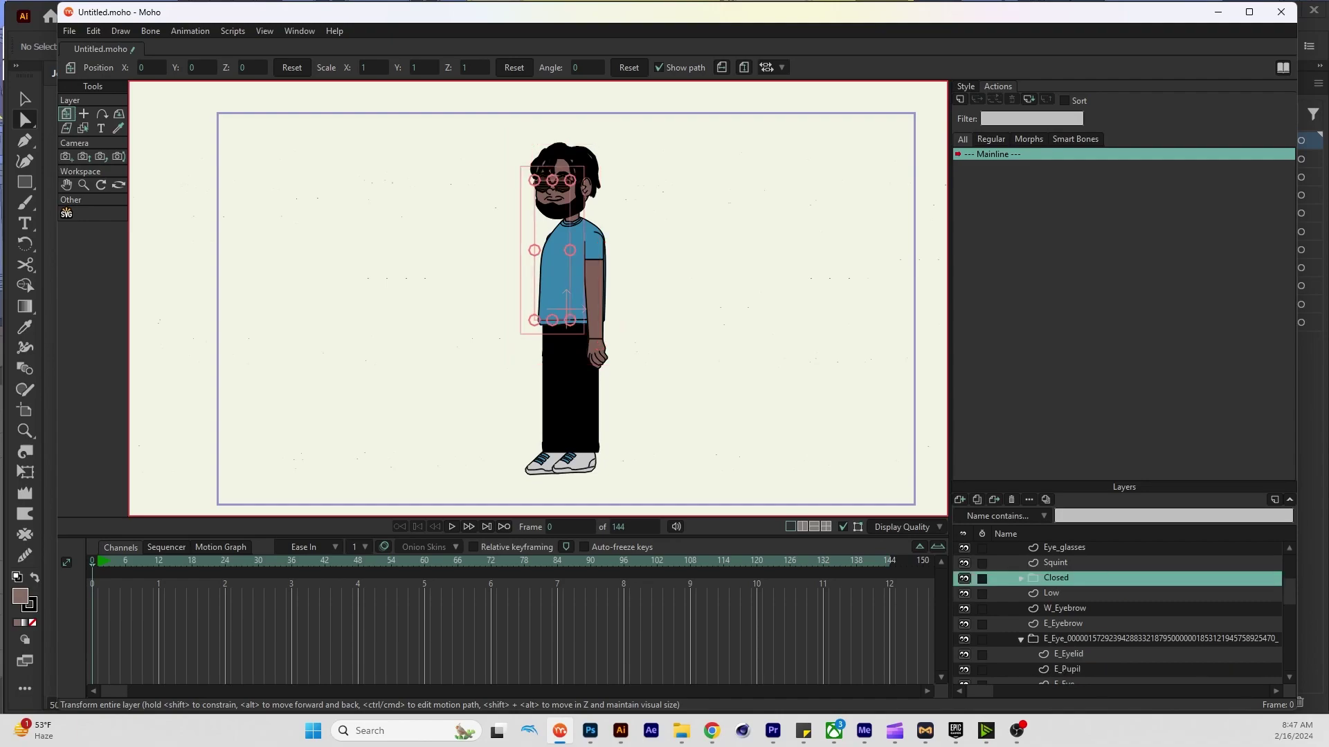
scroll(528, 226, "up", 7)
left_click_drag(528, 225, 407, 493)
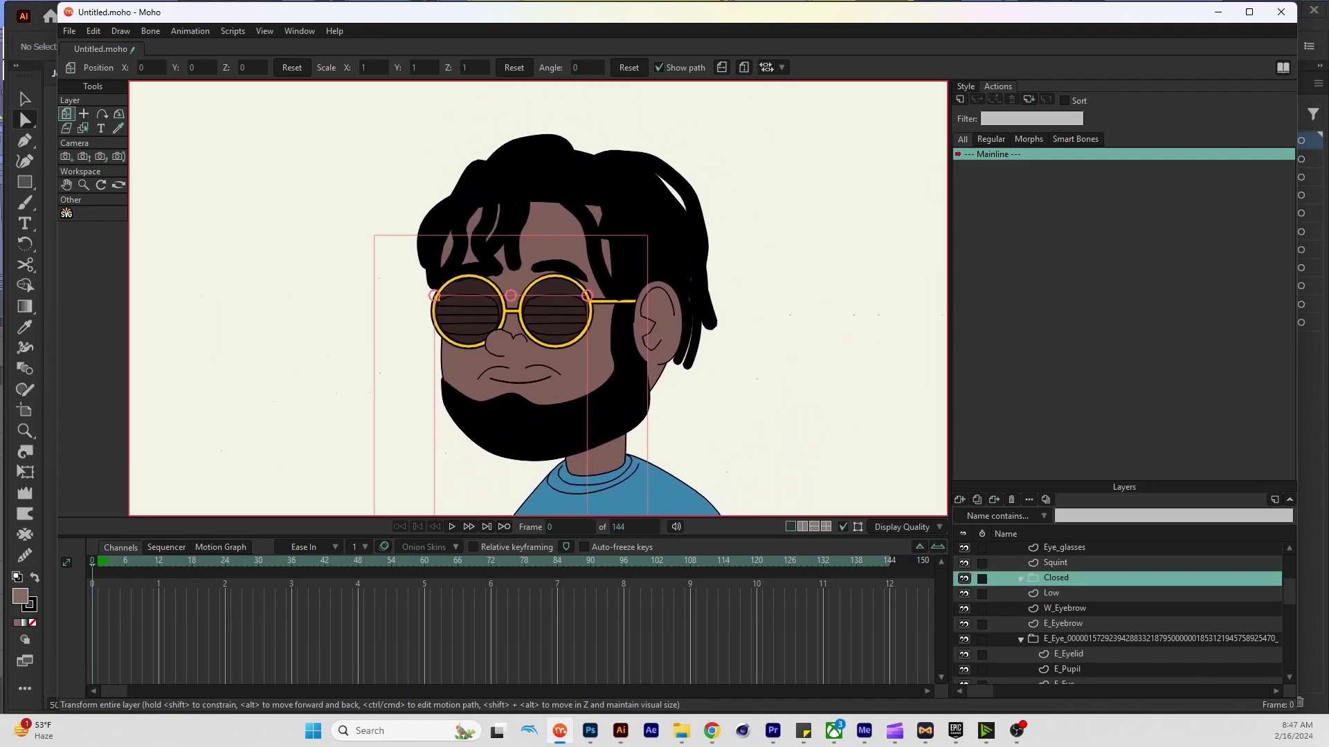
Preview the eye shapes by hiding the Squint, Closed and Low layers one after another, and show all three again
left_click(1055, 563)
left_click(963, 562)
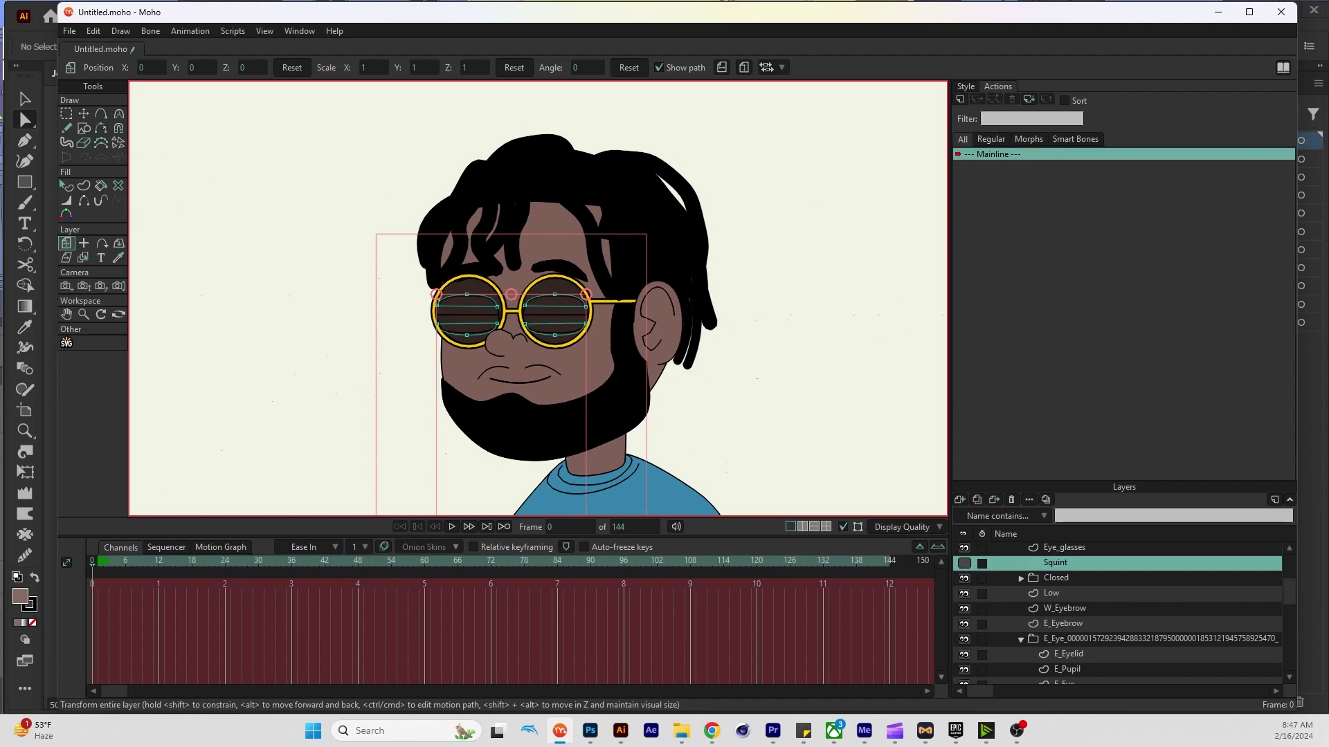
left_click(1056, 578)
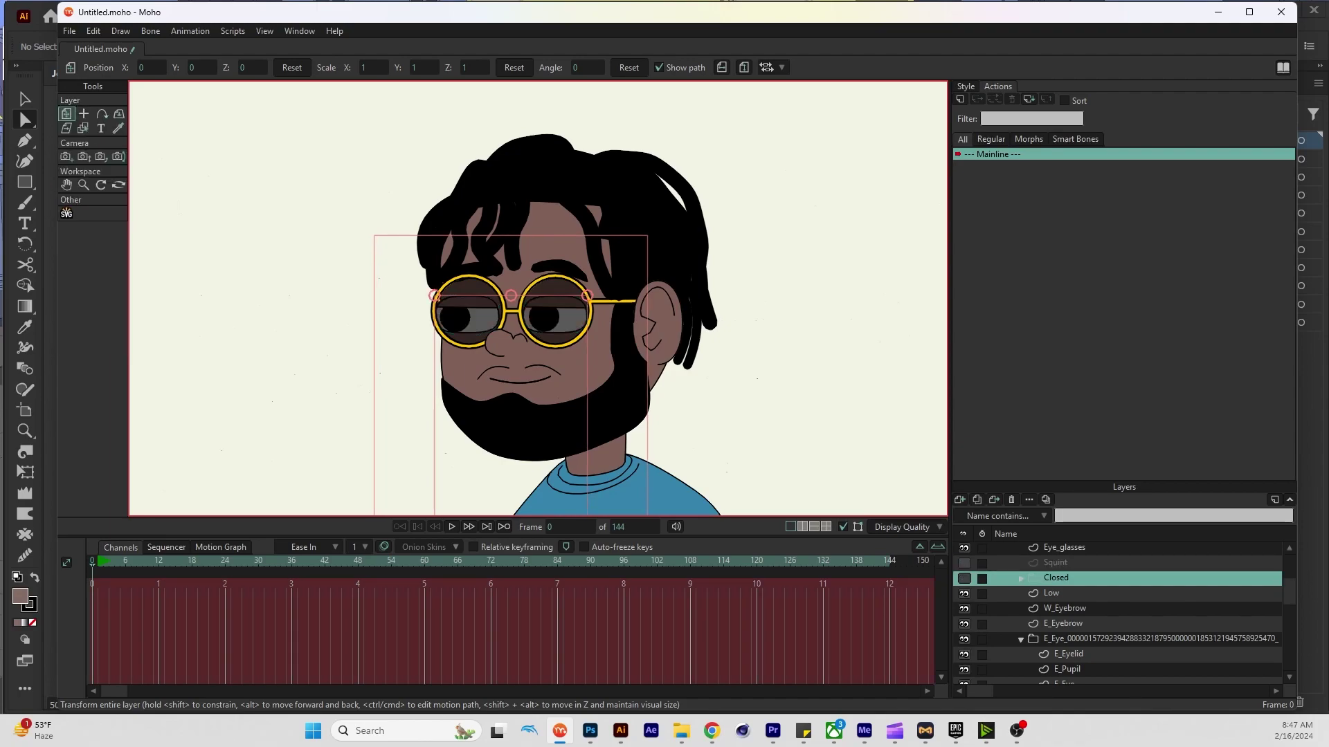
left_click(1052, 594)
left_click(963, 593)
left_click(963, 594)
left_click(963, 579)
left_click(963, 564)
Group the Squint, Closed and Low layers together and name the group Eyelids
left_click(1055, 563, "shift")
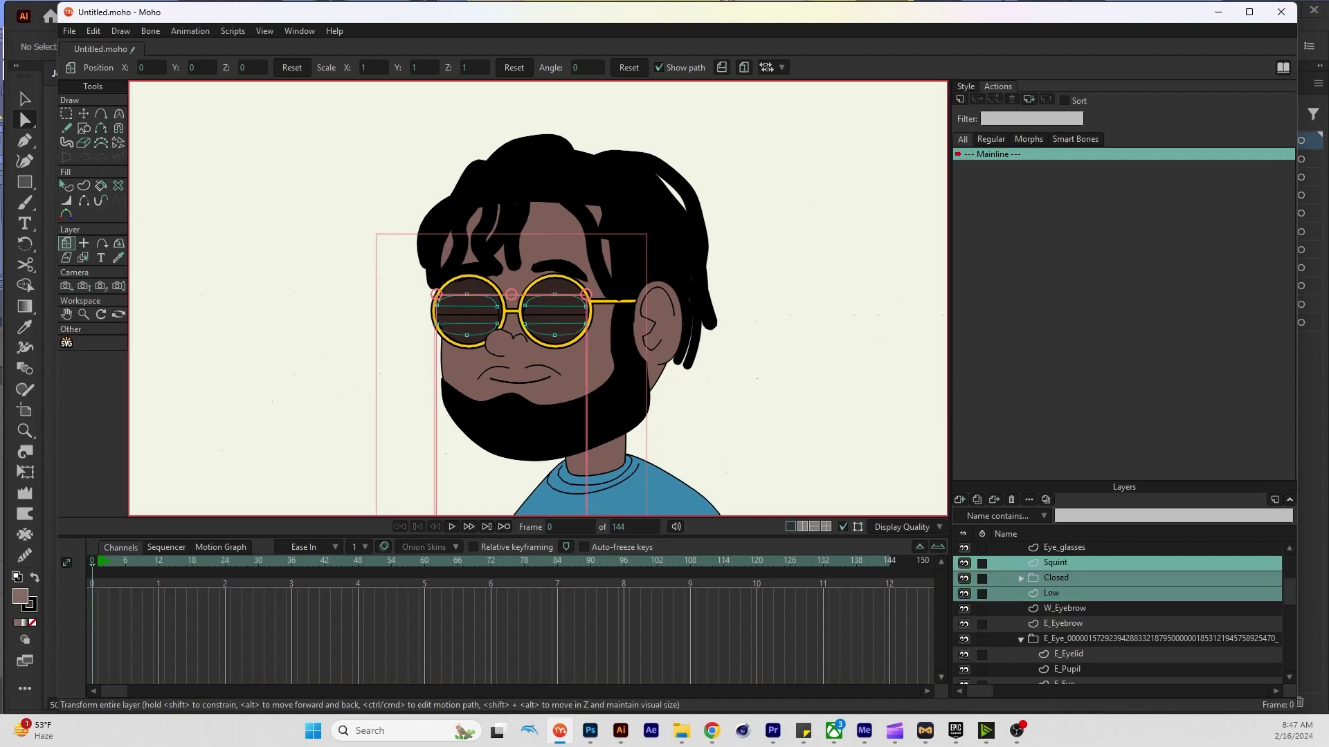
right_click(1061, 563)
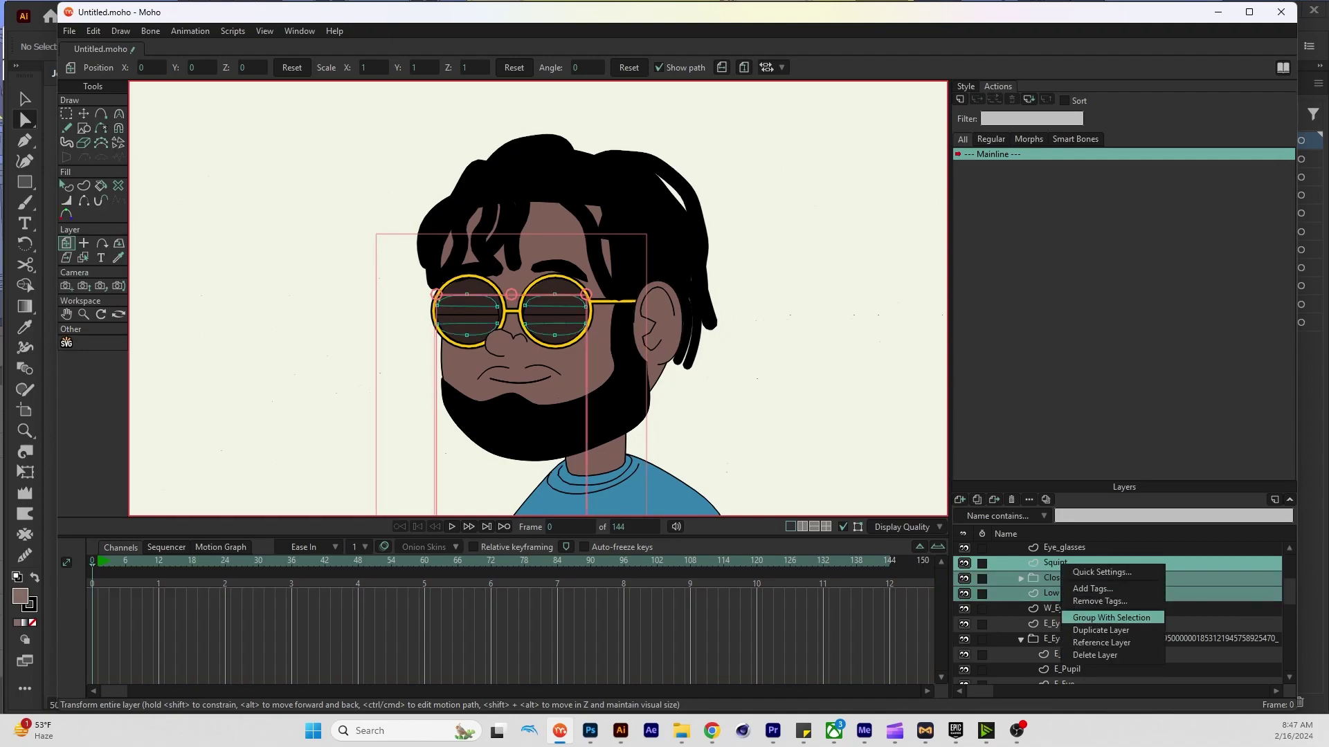
left_click(1111, 618)
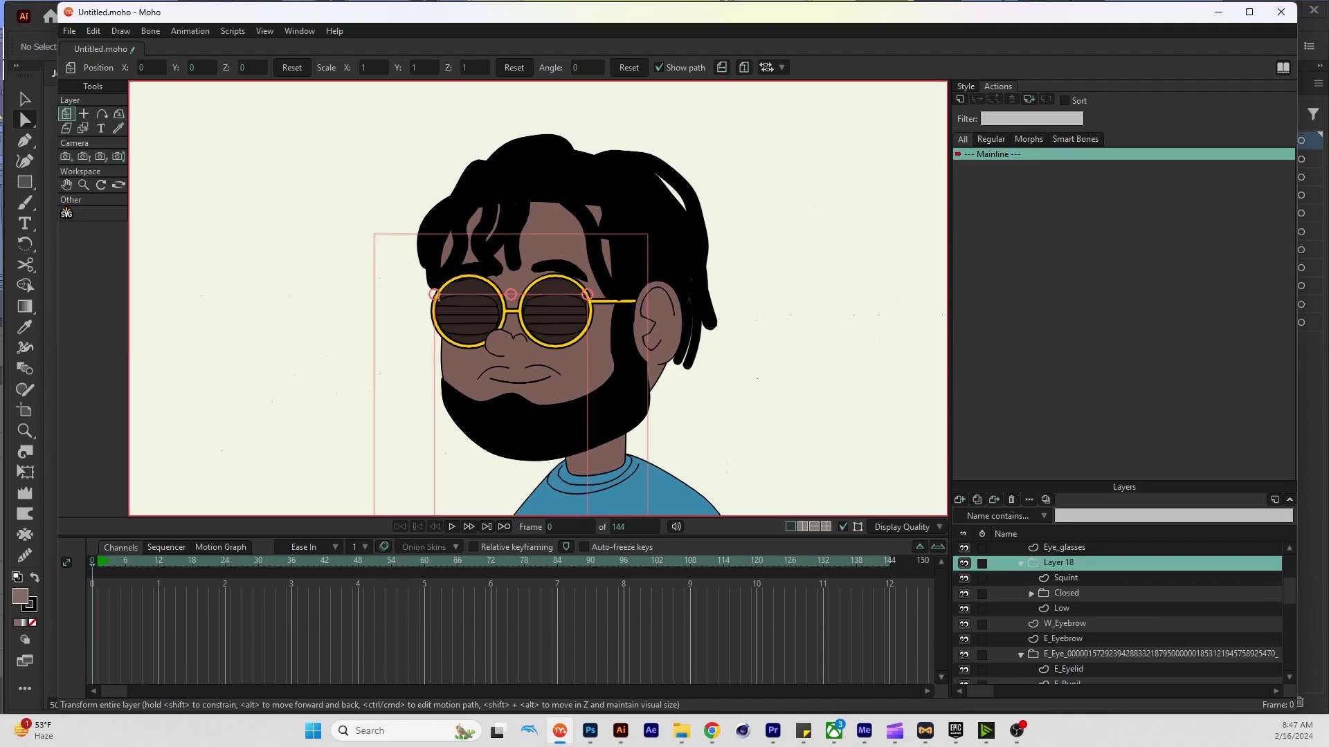
double_click(1059, 563)
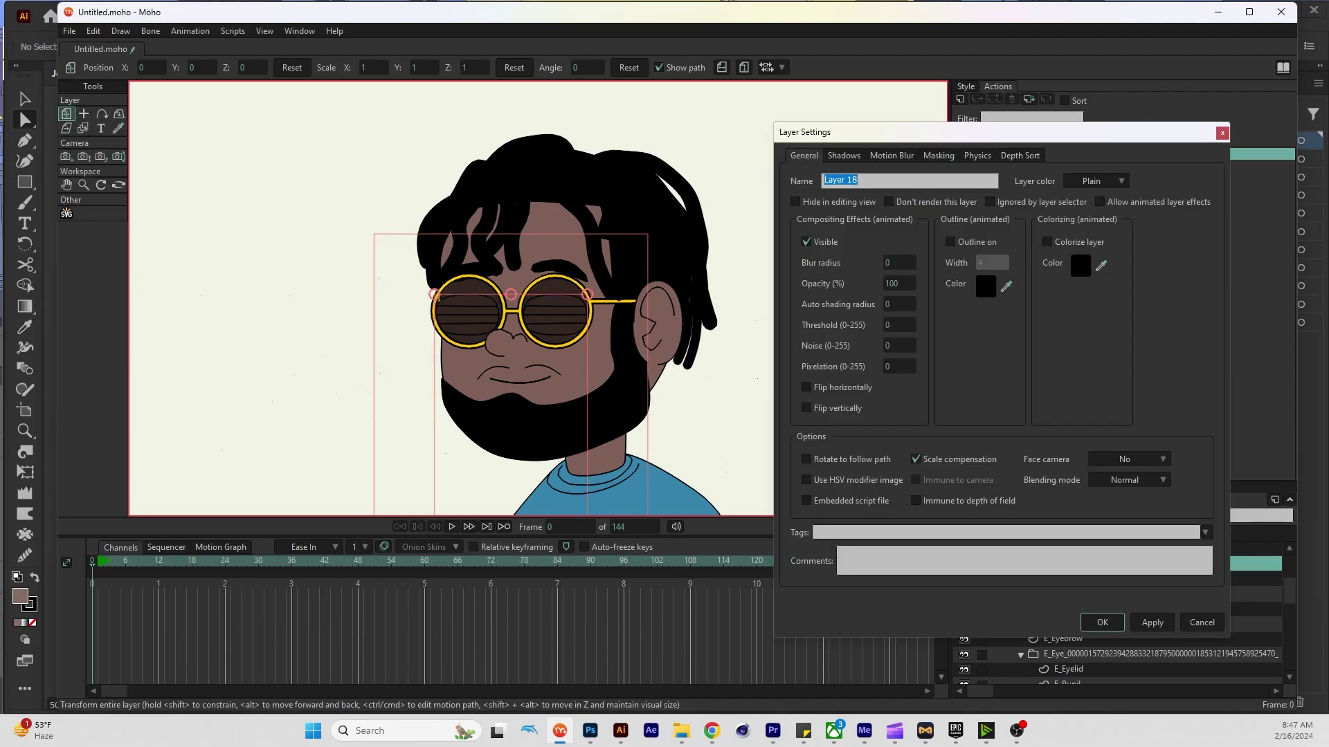
type("Eyelids")
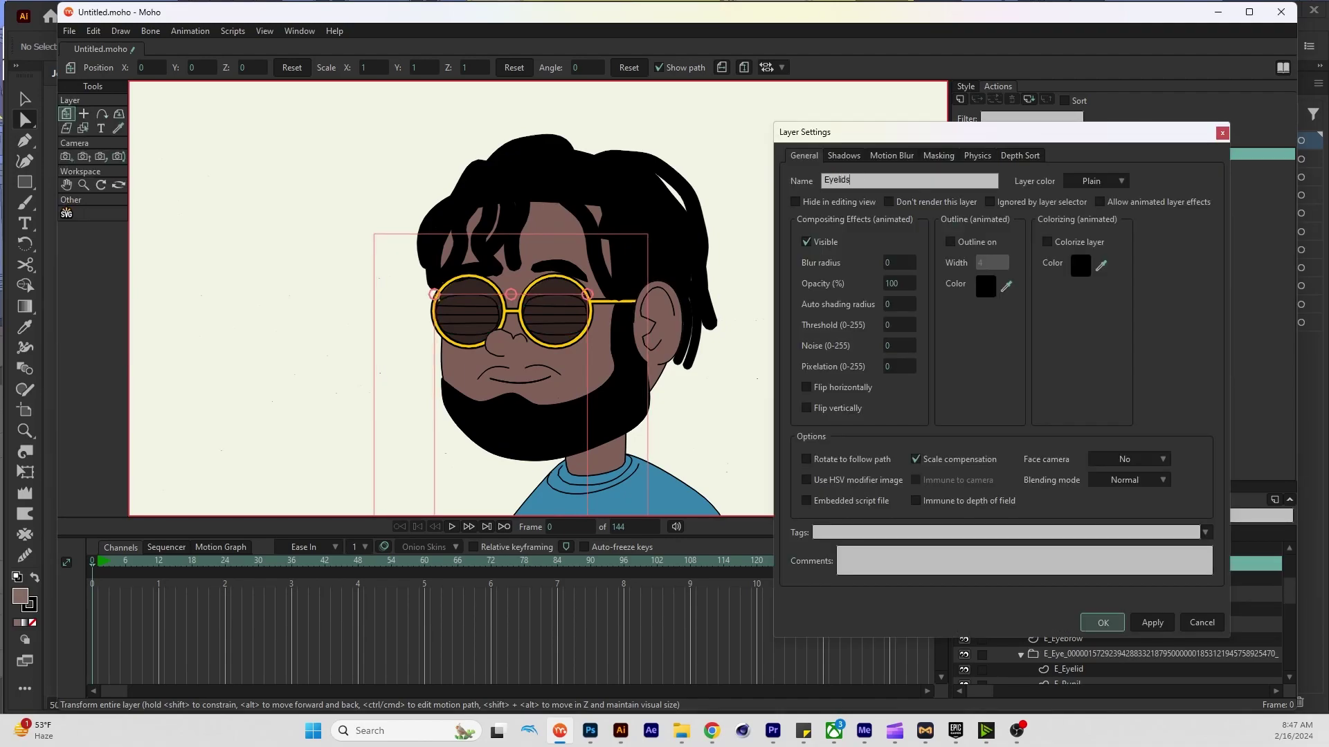
key("Return")
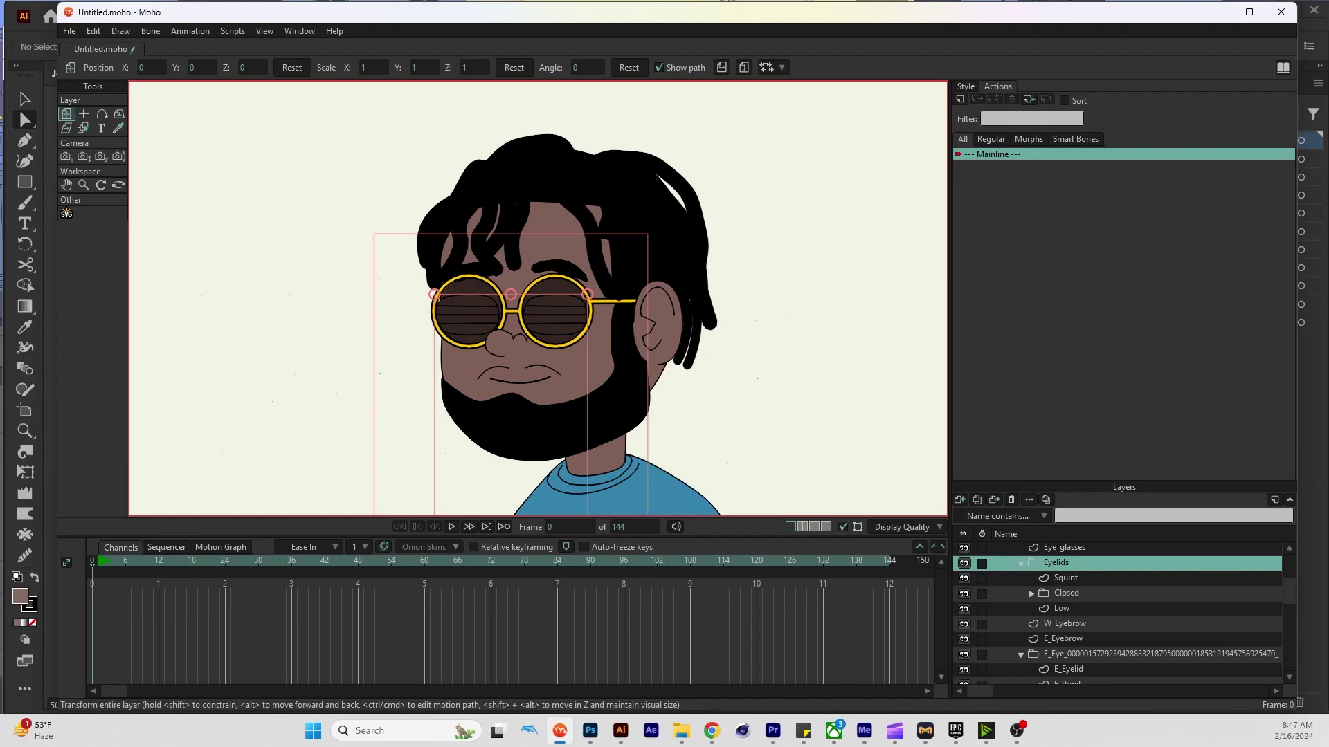
Convert the Eyelids group to a switch layer, try its Closed state and leave it set to Low
right_click(1061, 563)
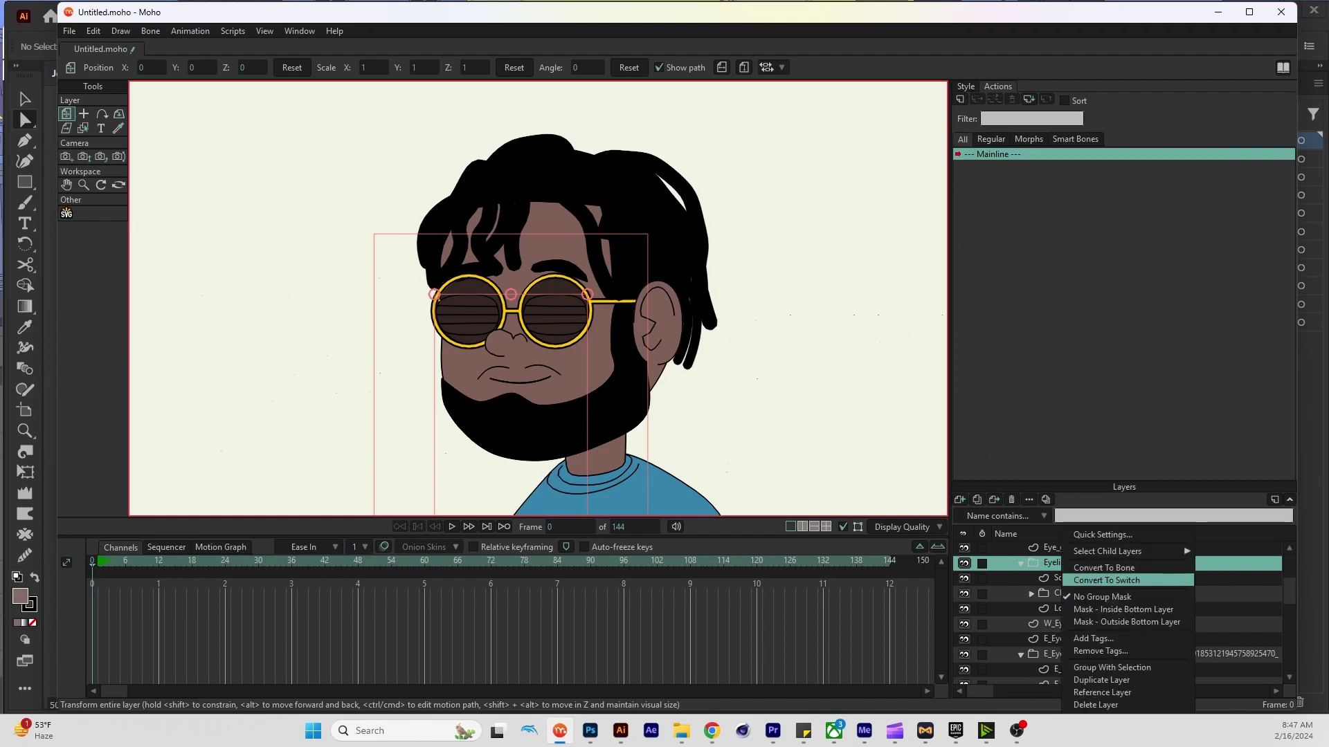
left_click(1107, 580)
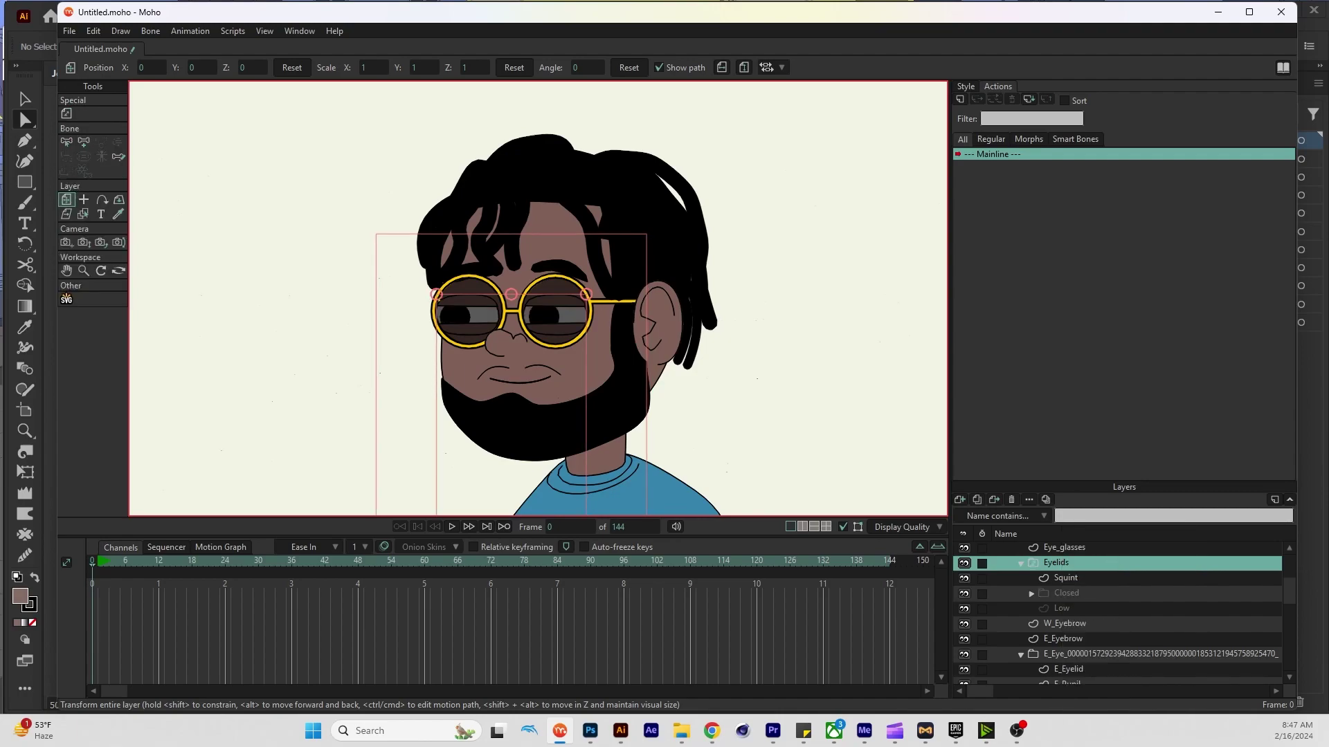
right_click(1066, 559)
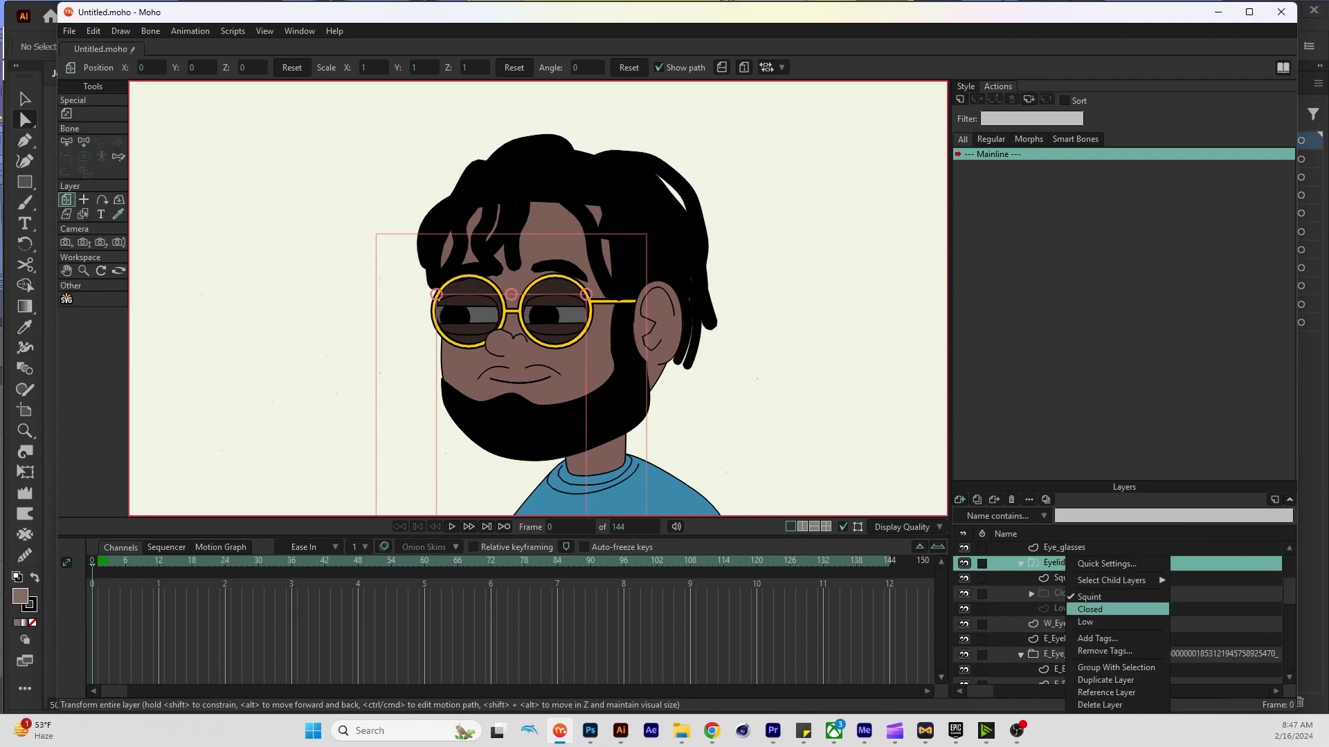
left_click(1091, 609)
right_click(1064, 560)
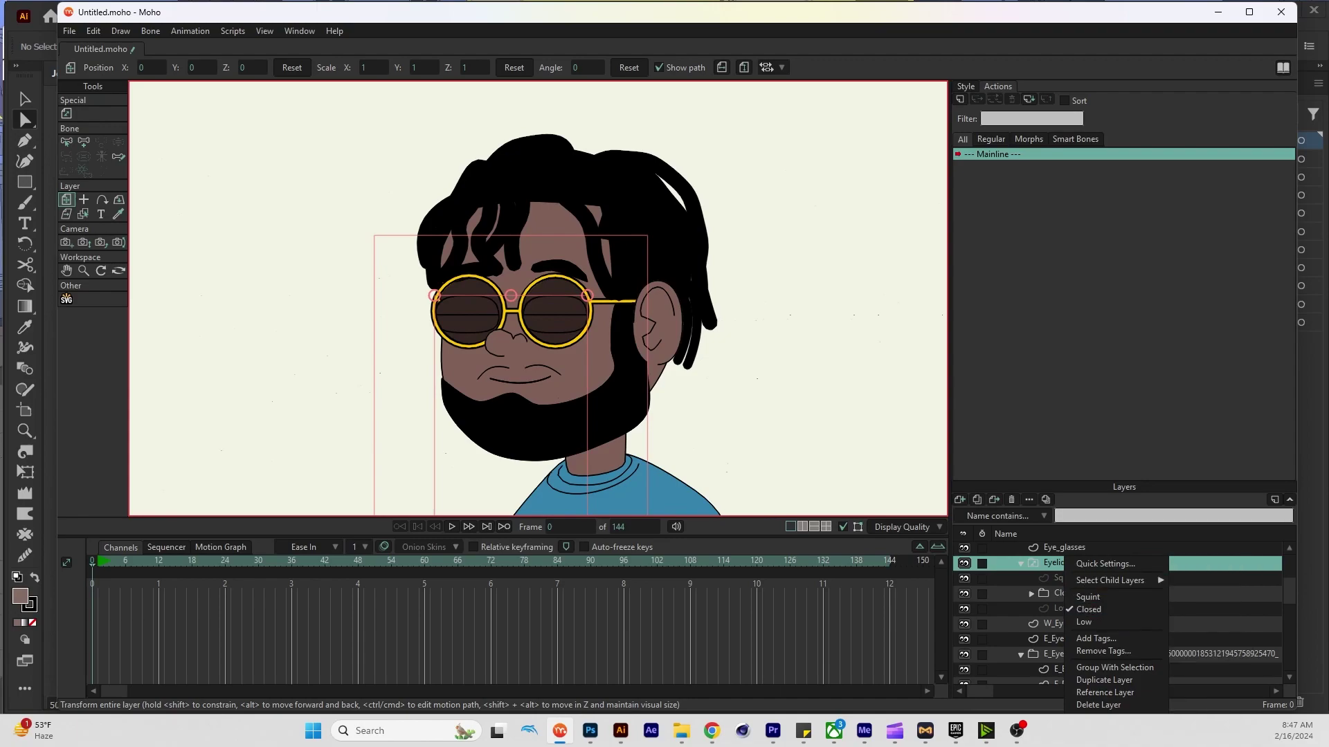
left_click(1084, 622)
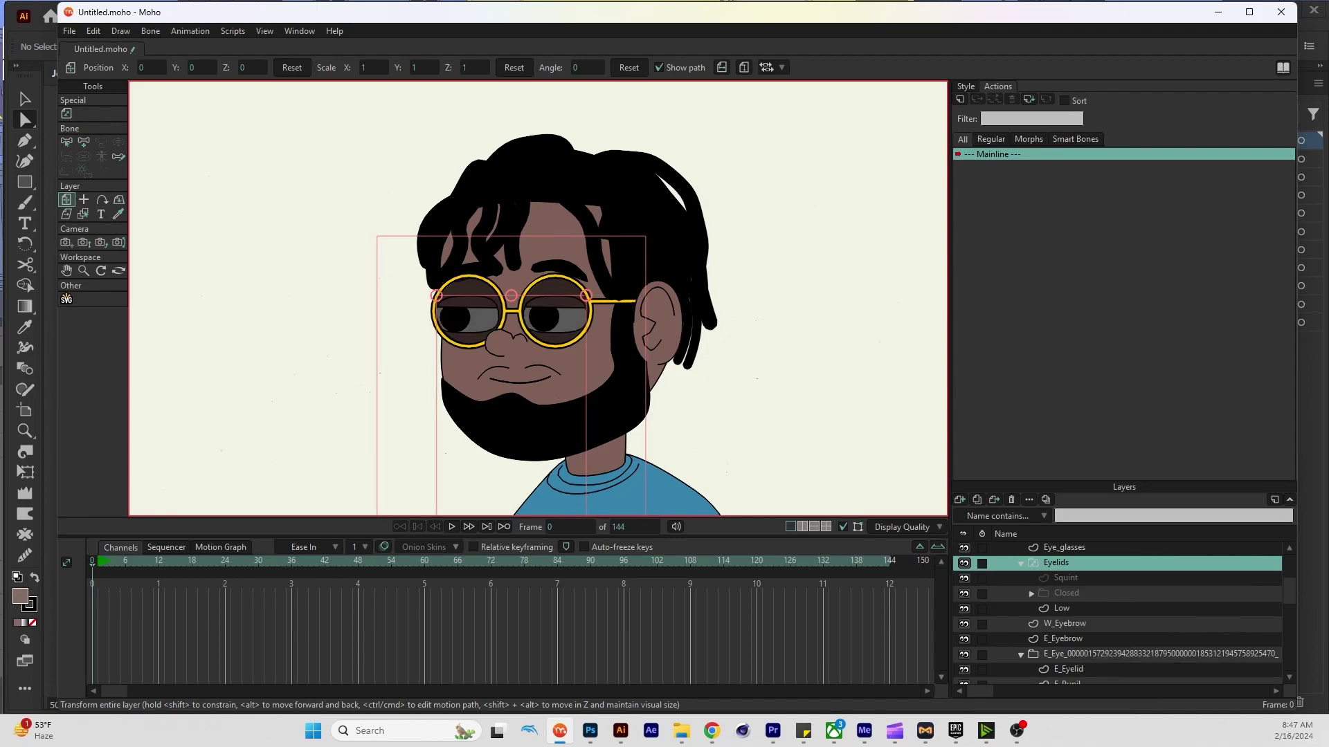
Collapse the Eyelids, E_Eye and W_Eye groups and select the top-level John Rig bone layer
left_click(1020, 563)
left_click(1021, 608)
scroll(1121, 609, "up", 3)
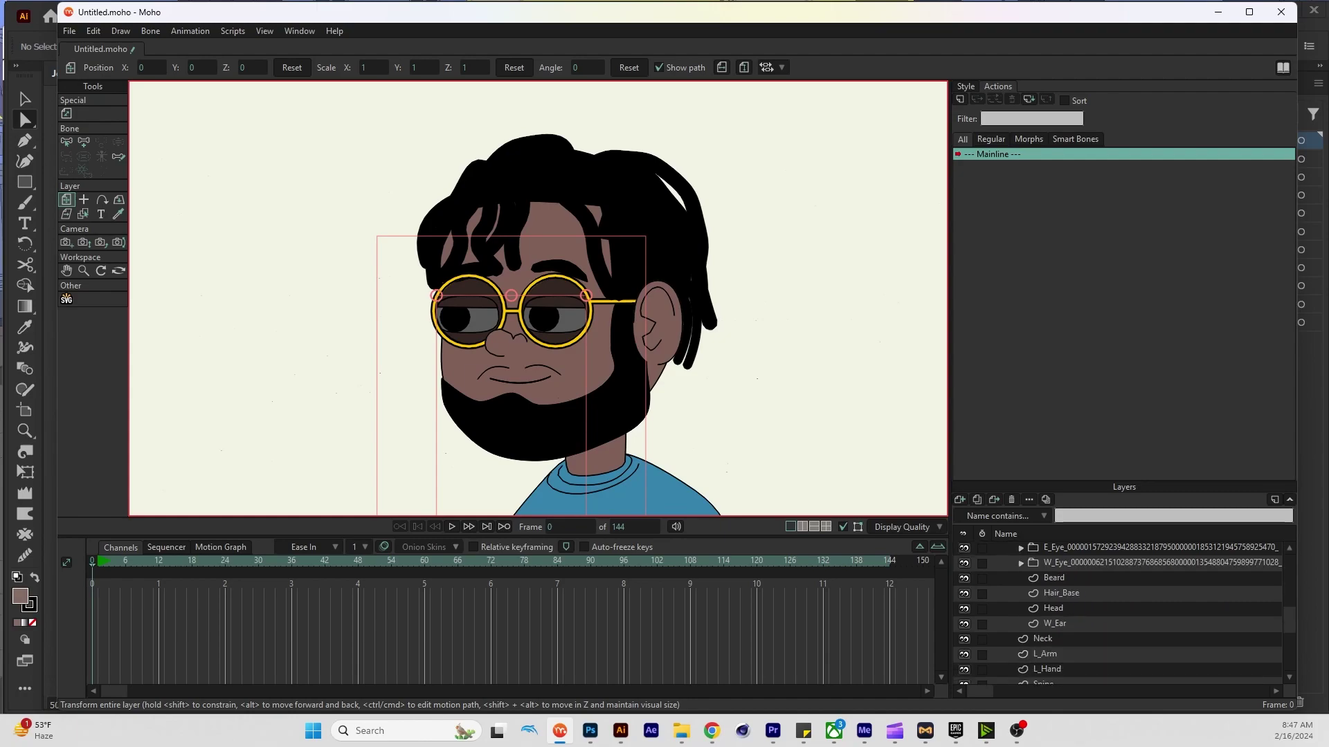
left_click(1052, 564)
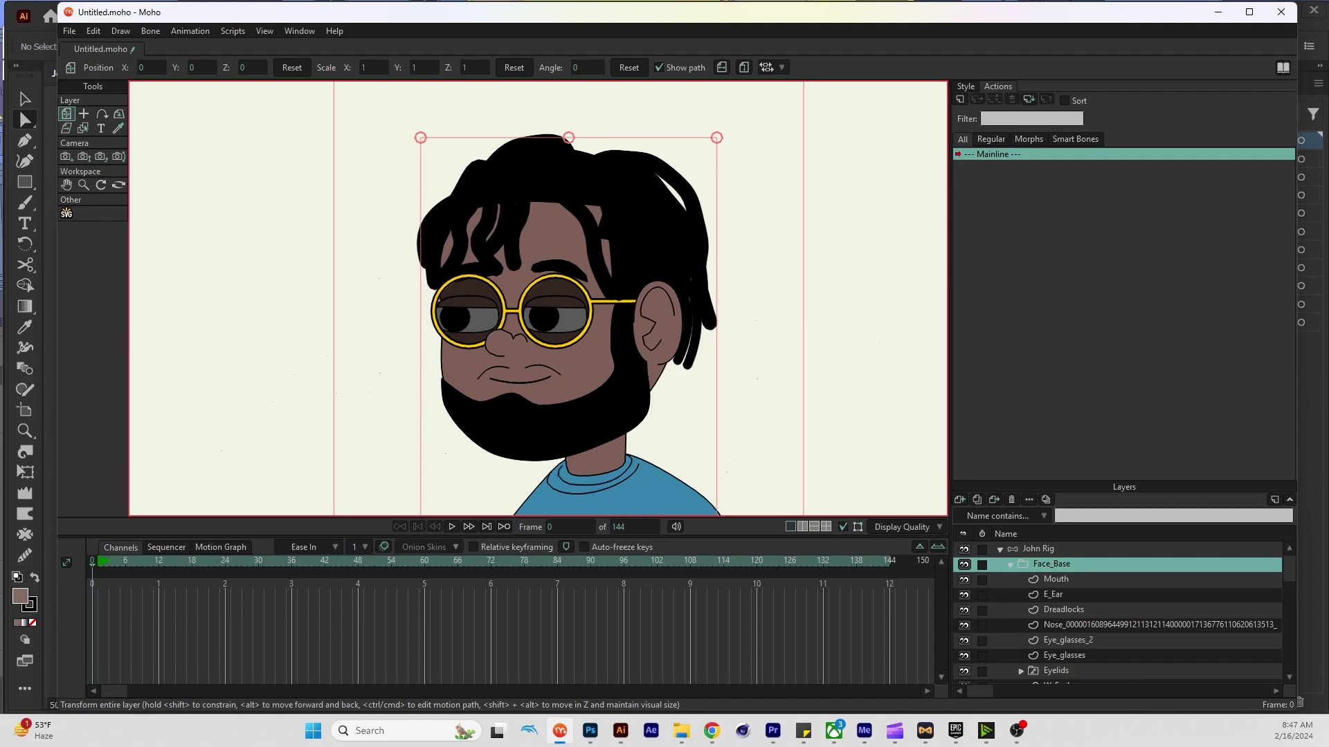
scroll(538, 299, "down", 3)
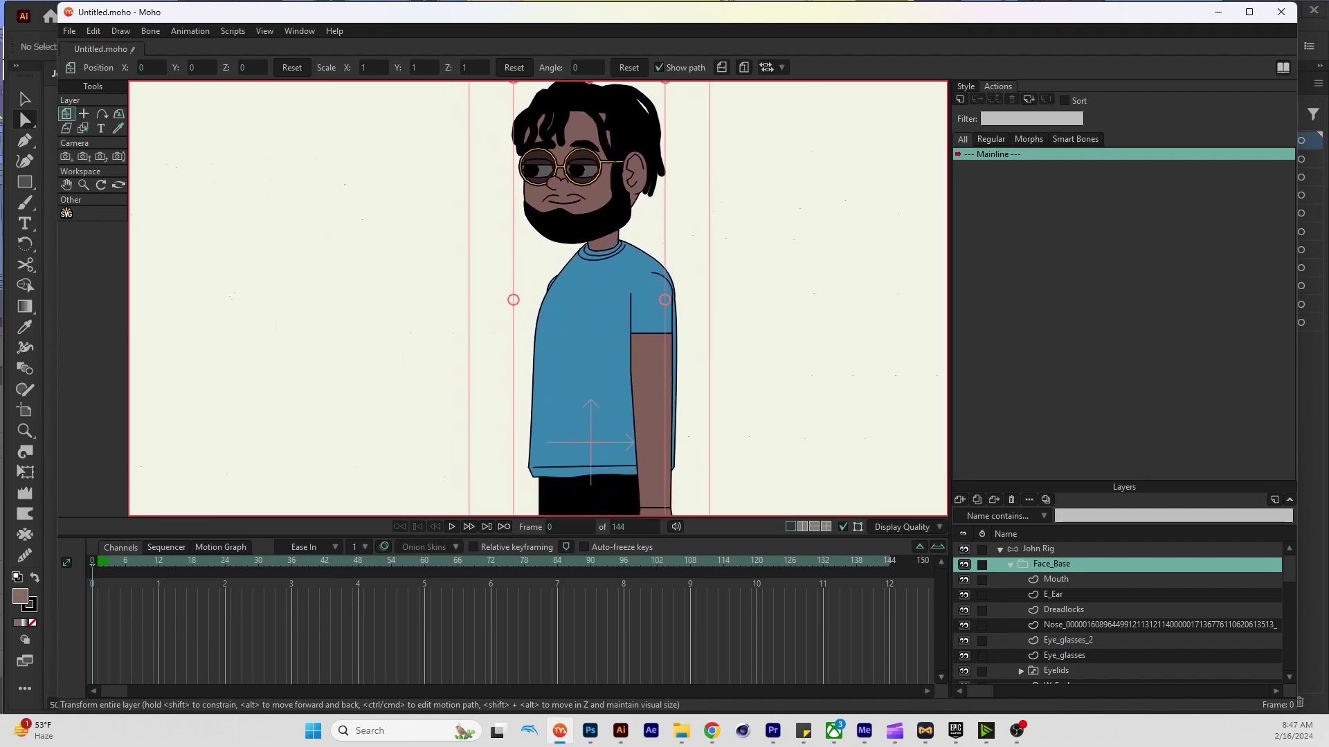
left_click(1038, 549)
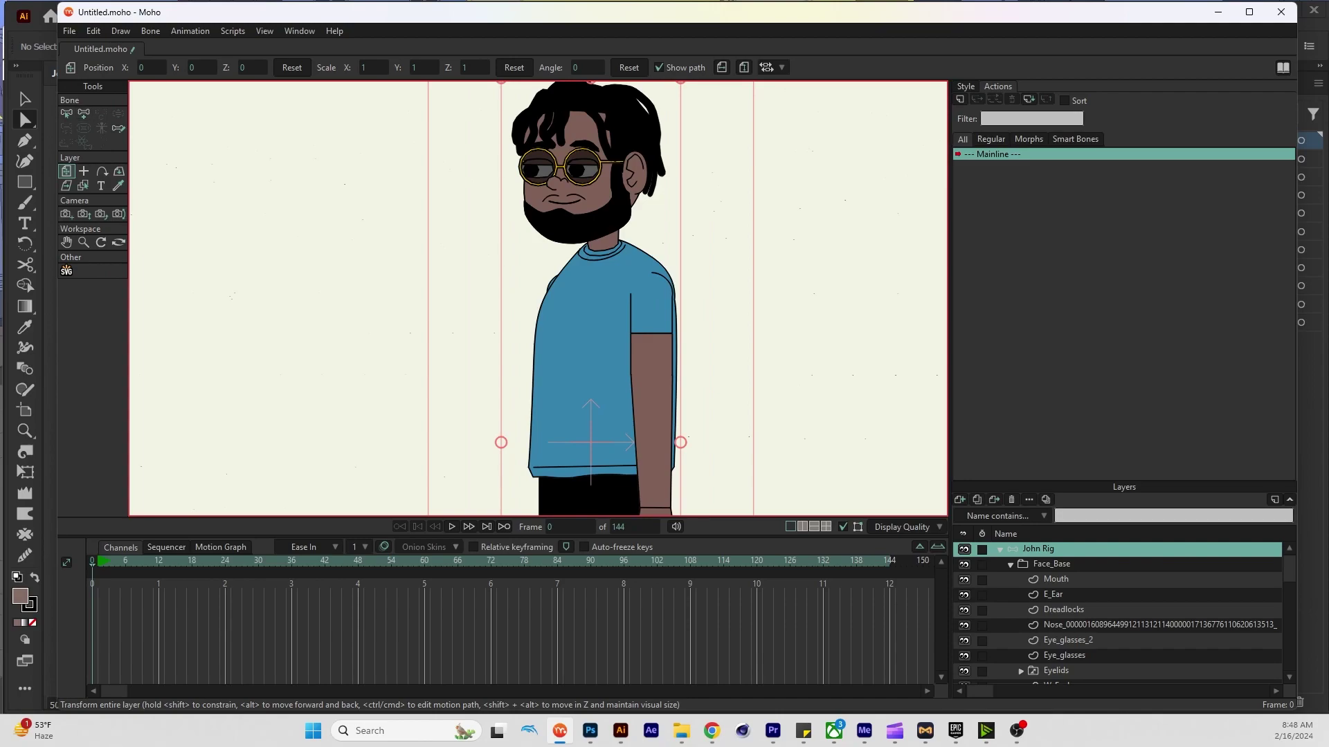
Draw a horizontal root bone about 0.53 long from the waist and shift it back onto the lower torso
left_click(83, 113)
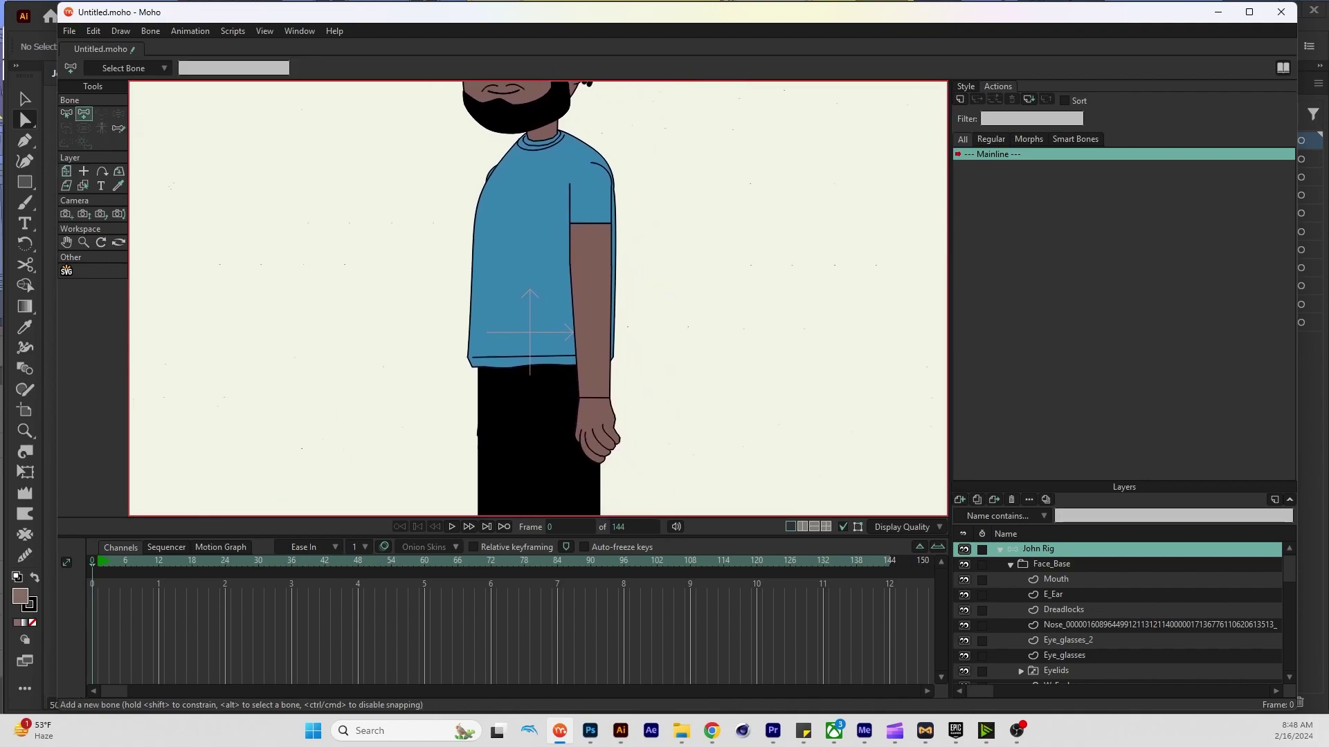
left_click_drag(572, 332, 800, 332)
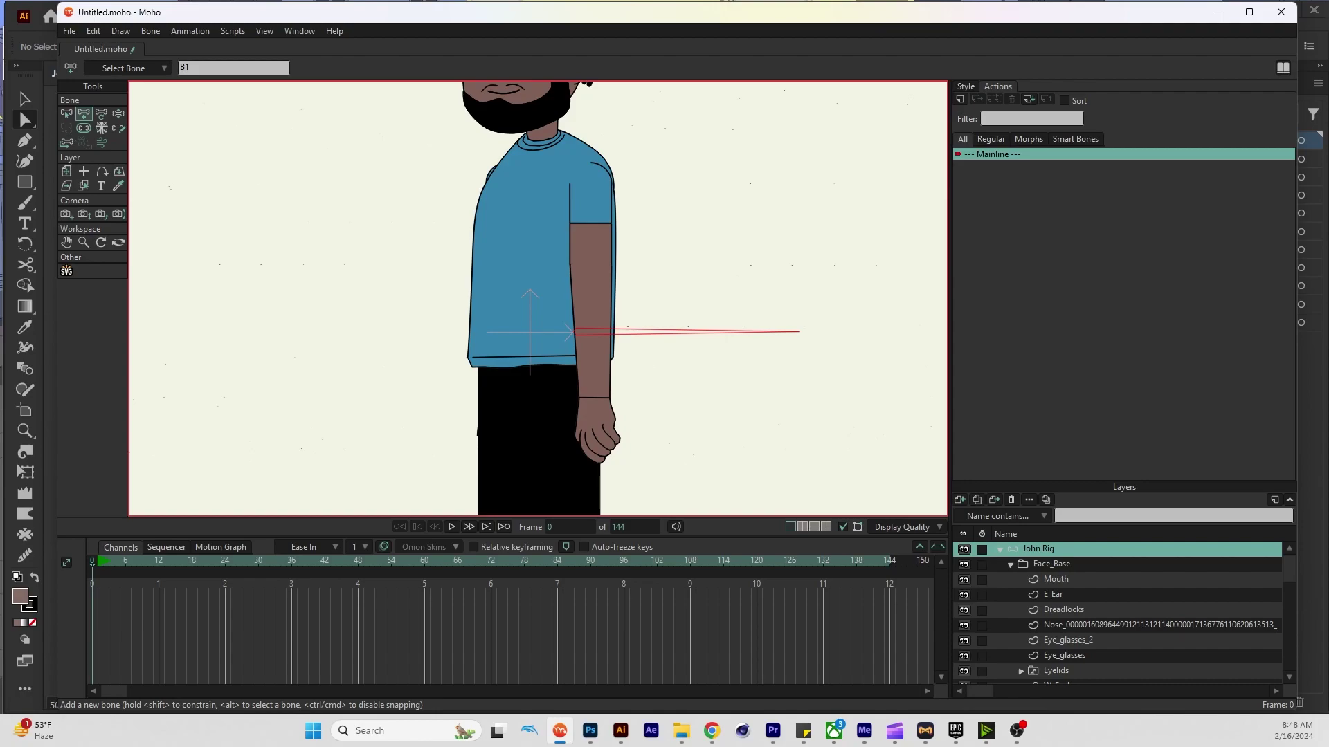
key("t")
left_click_drag(782, 332, 745, 335)
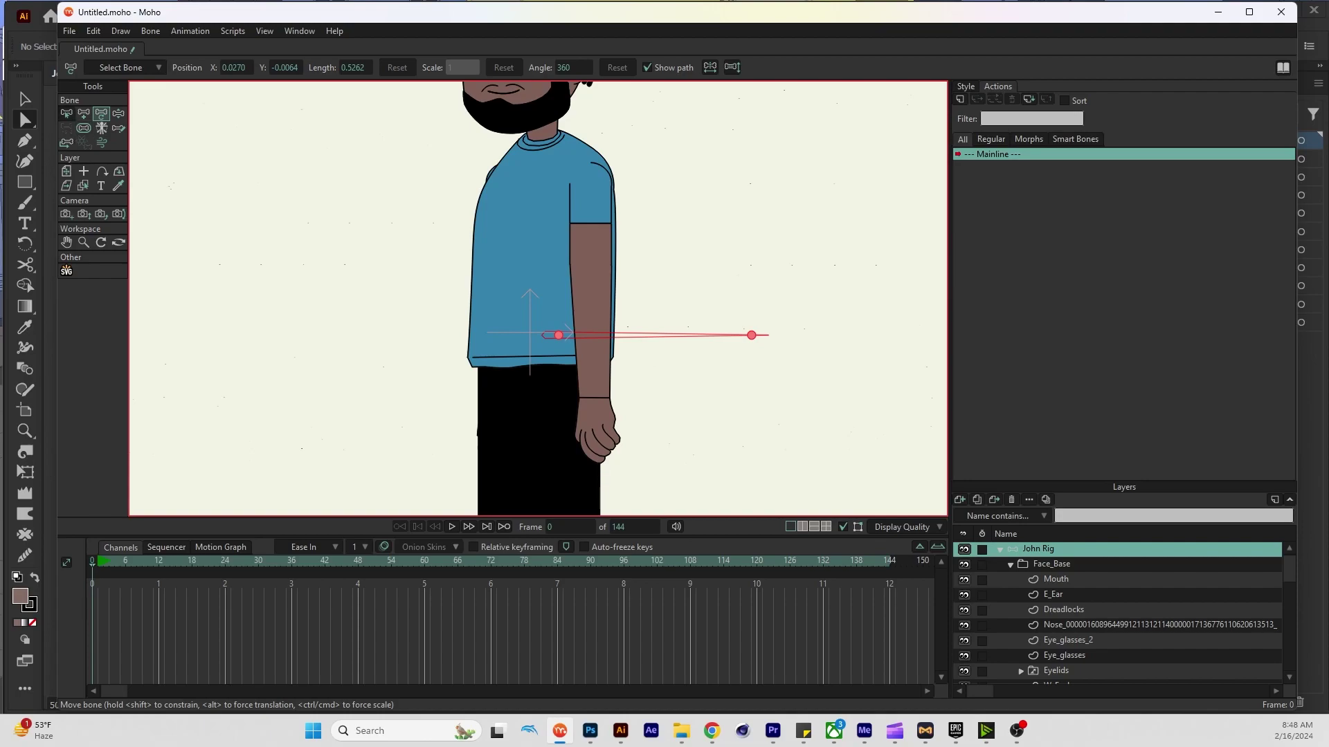
Add a vertical chain of bones from the root bone up through the torso, neck and head
key("a")
left_click_drag(542, 335, 542, 246)
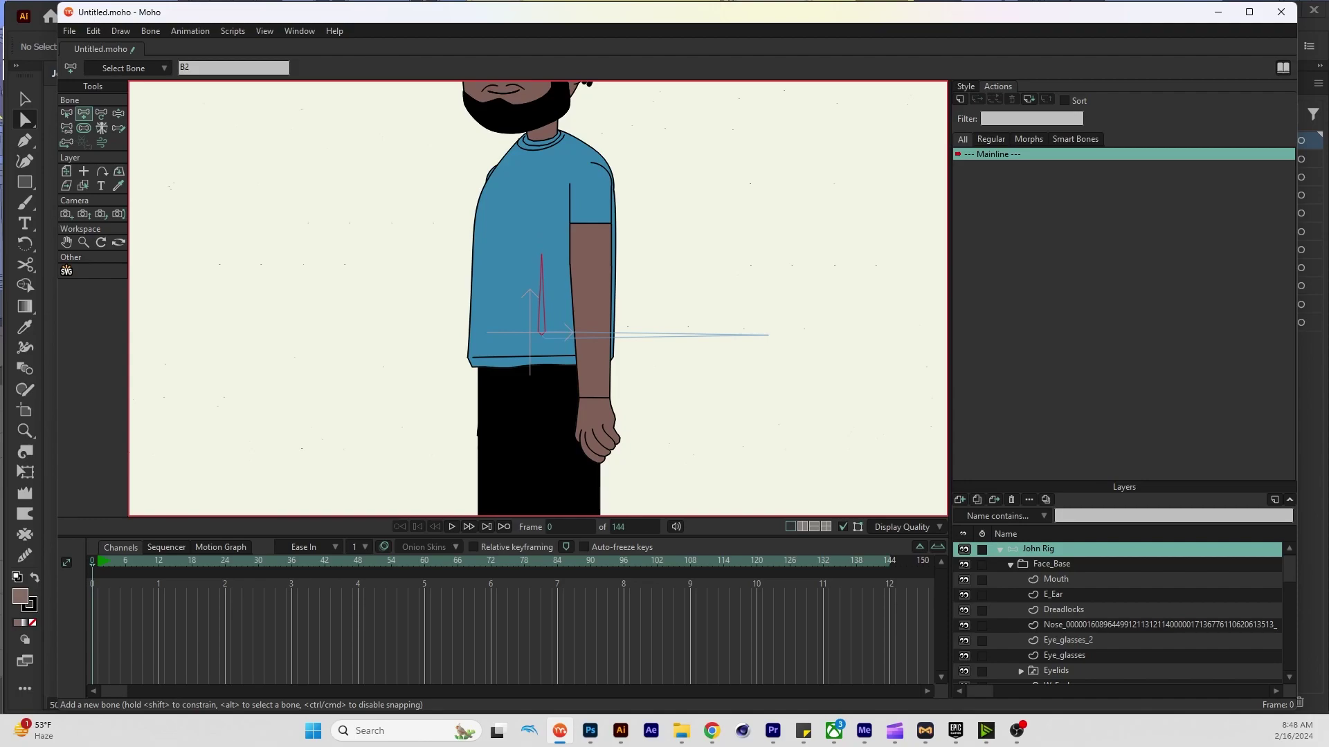
left_click_drag(542, 254, 542, 146)
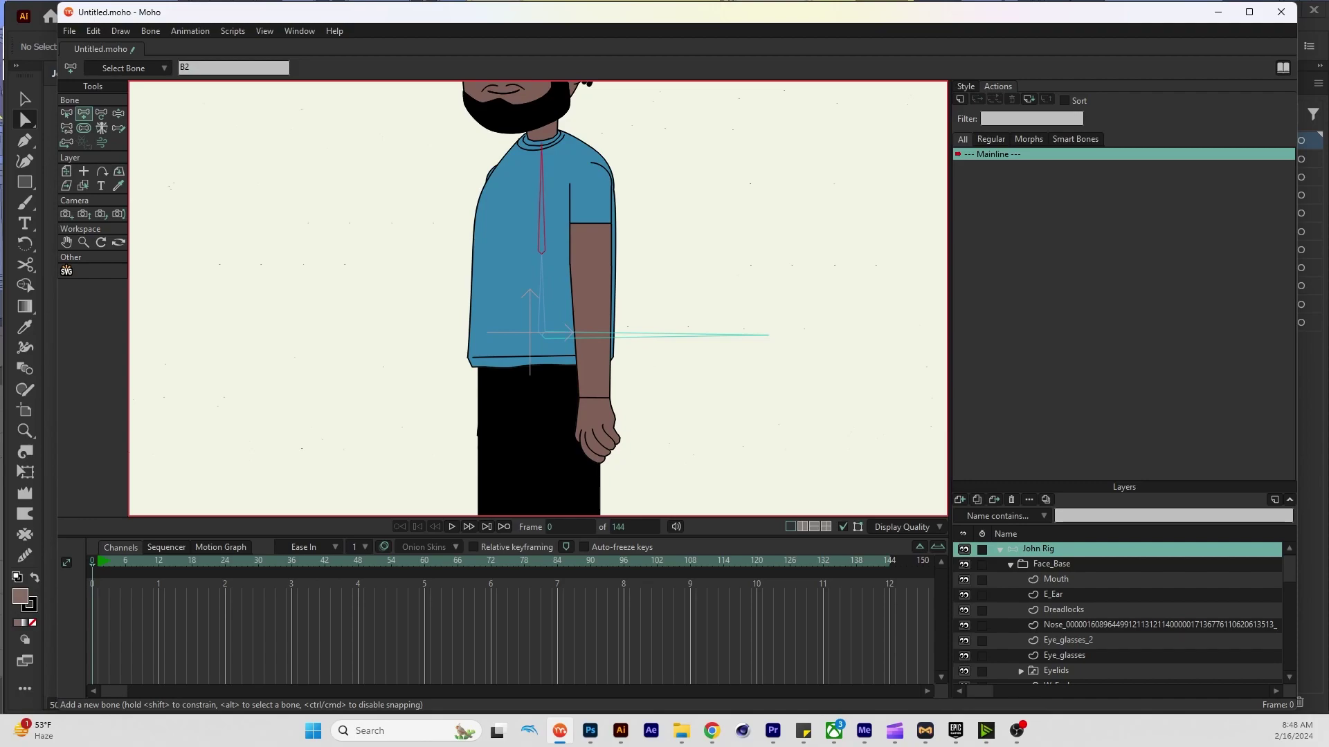
scroll(538, 298, "up", 3)
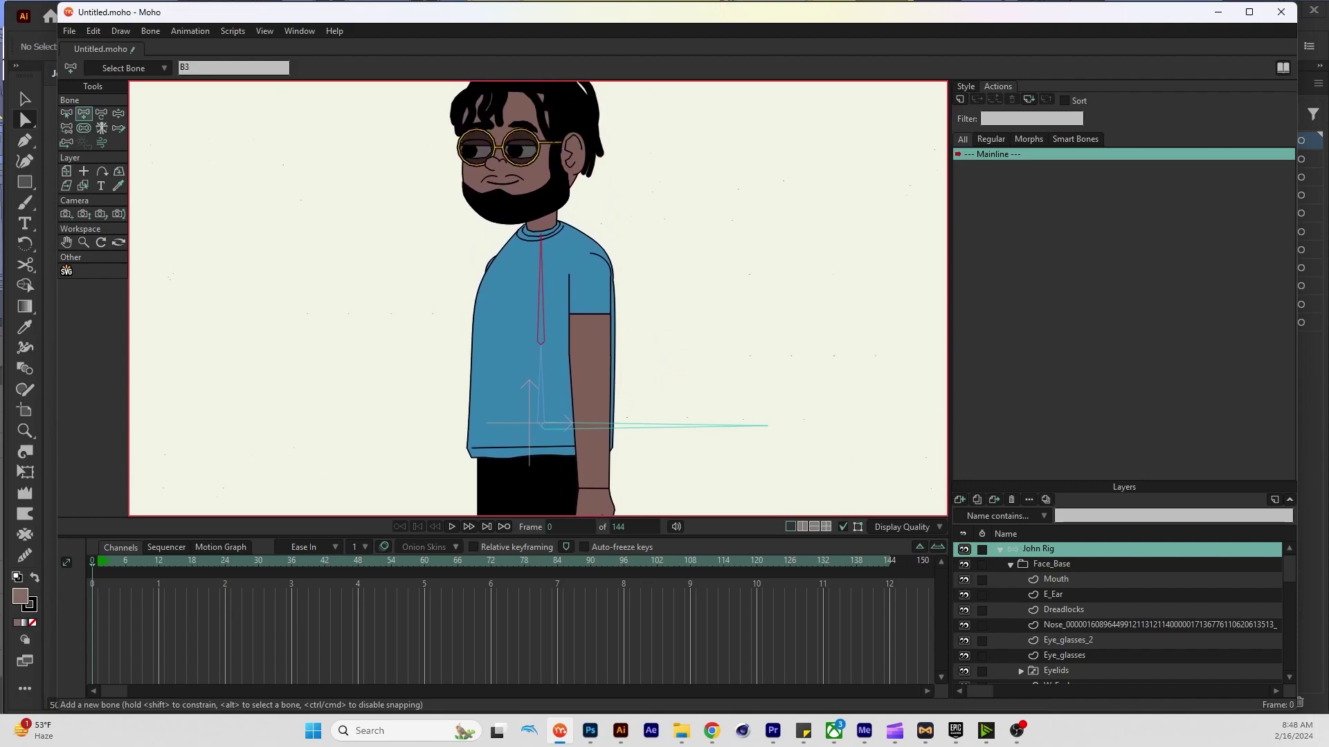
left_click_drag(540, 234, 540, 149)
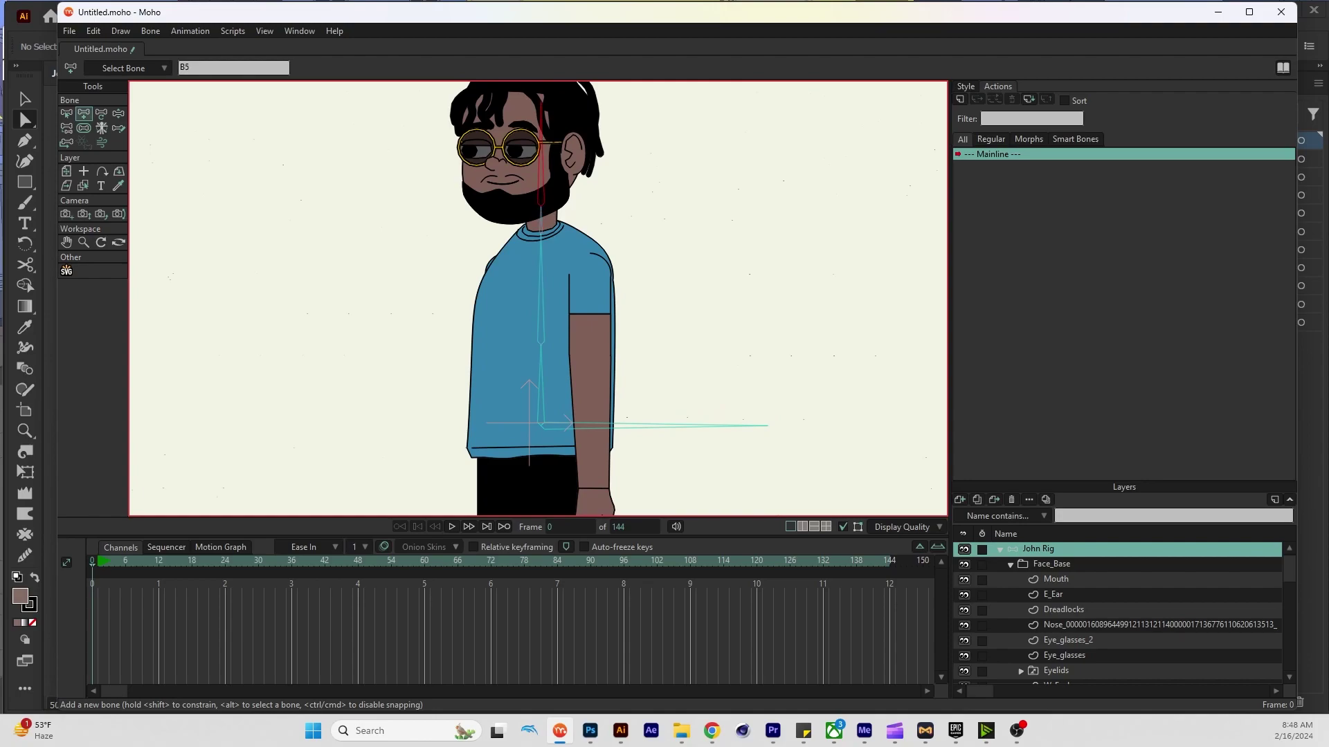
Select the upper torso bone B3 as parent and draw upper-arm, forearm and hand bones down the near arm
left_click(541, 291)
left_click_drag(591, 271, 590, 353)
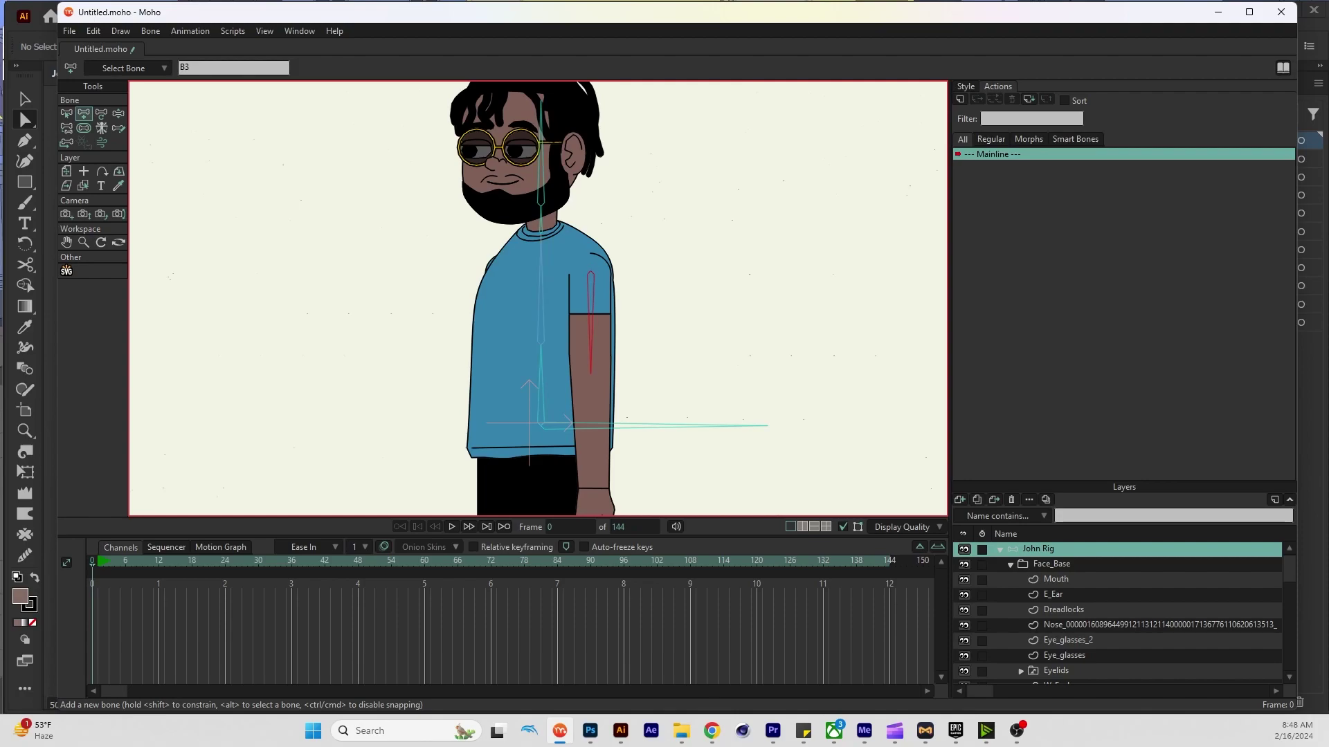
scroll(538, 298, "down", 3)
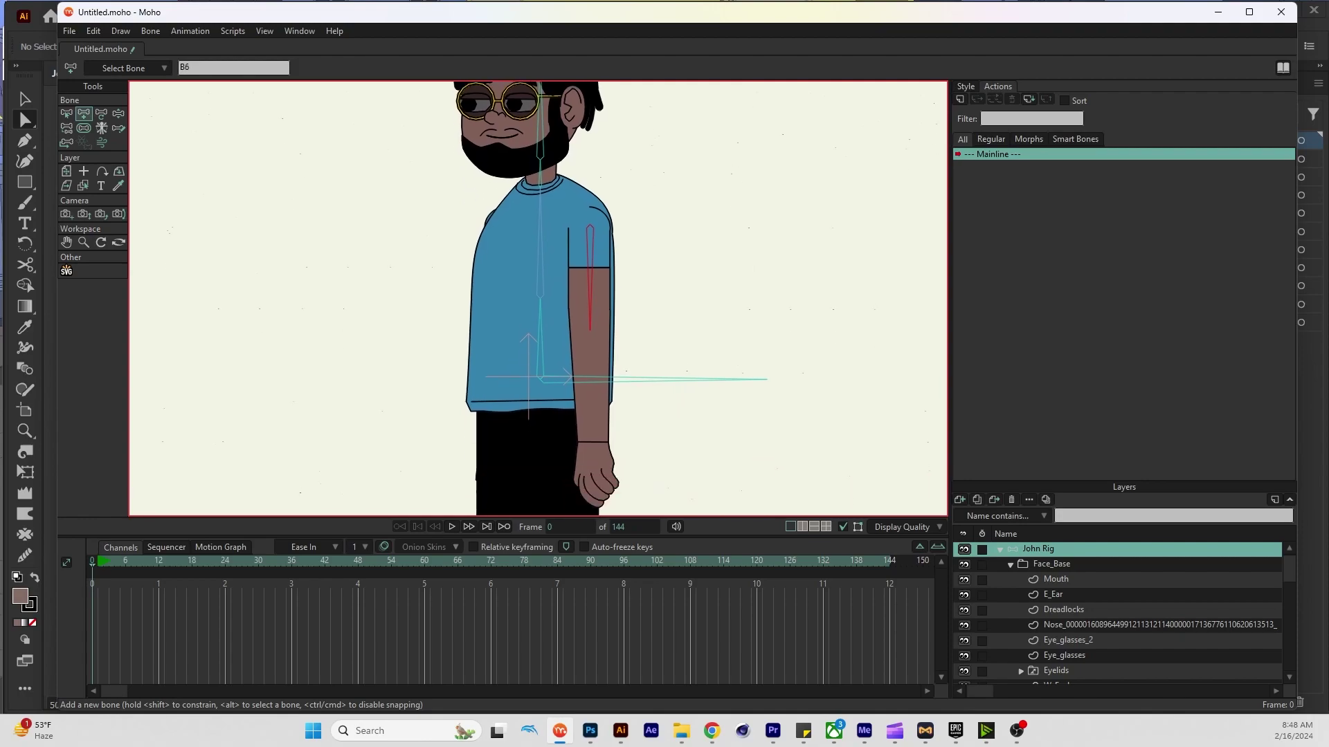
left_click_drag(582, 284, 582, 409)
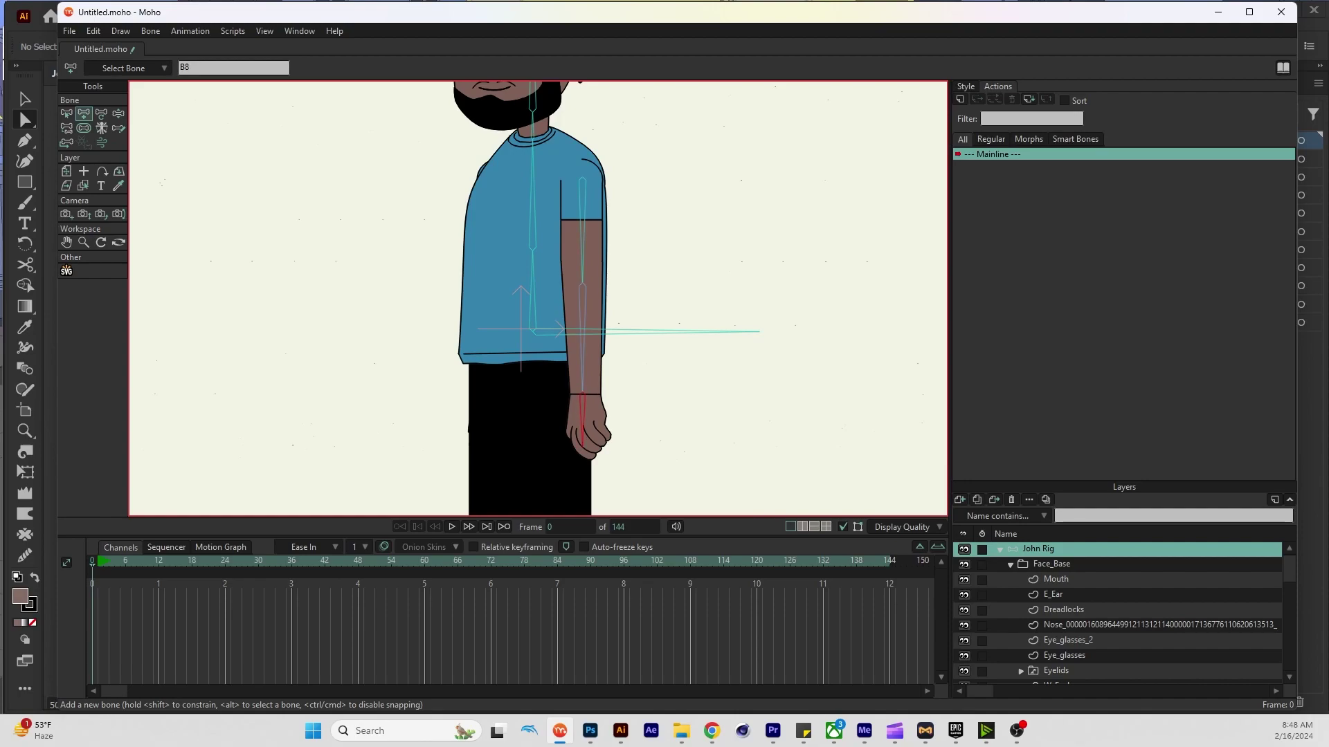
scroll(1118, 609, "down", 2)
scroll(1117, 610, "up", 1)
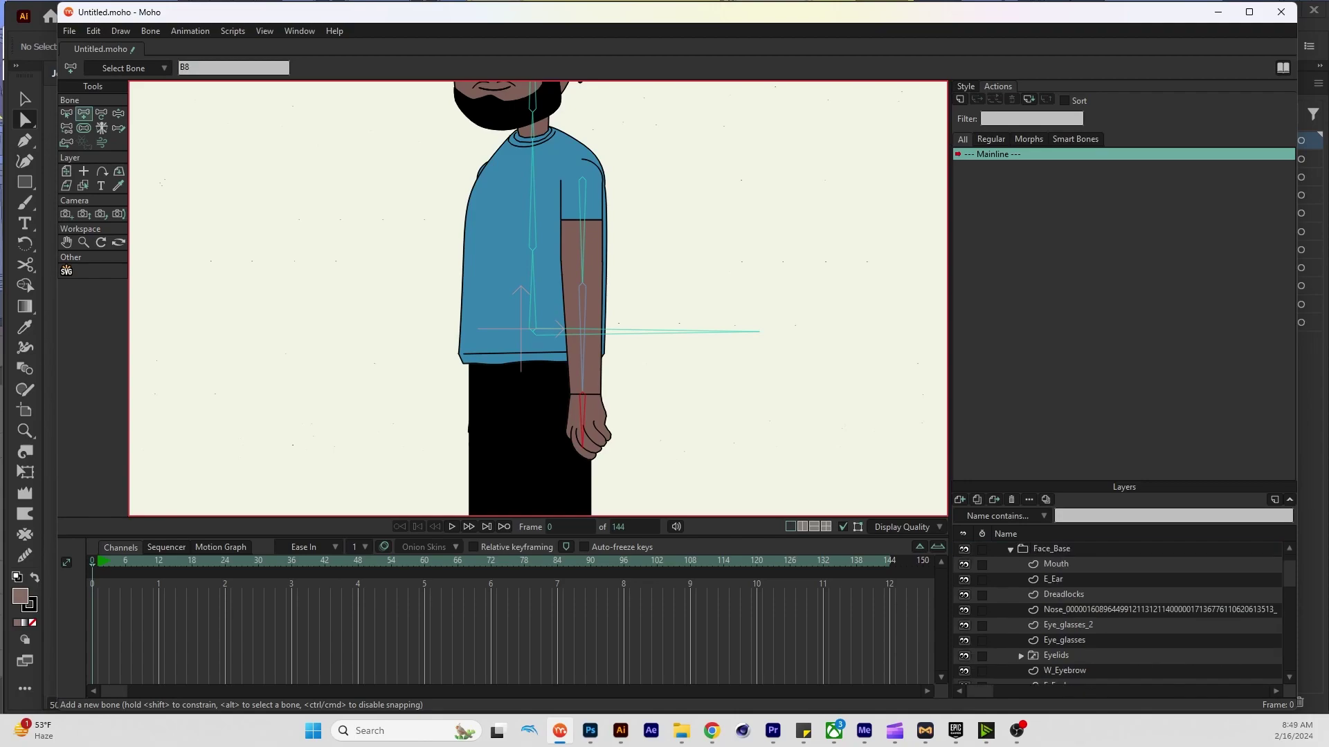
Hide the Spine and both leg layers to expose the far arm, and reselect the John Rig layer
scroll(1117, 609, "down", 3)
scroll(1117, 609, "down", 2)
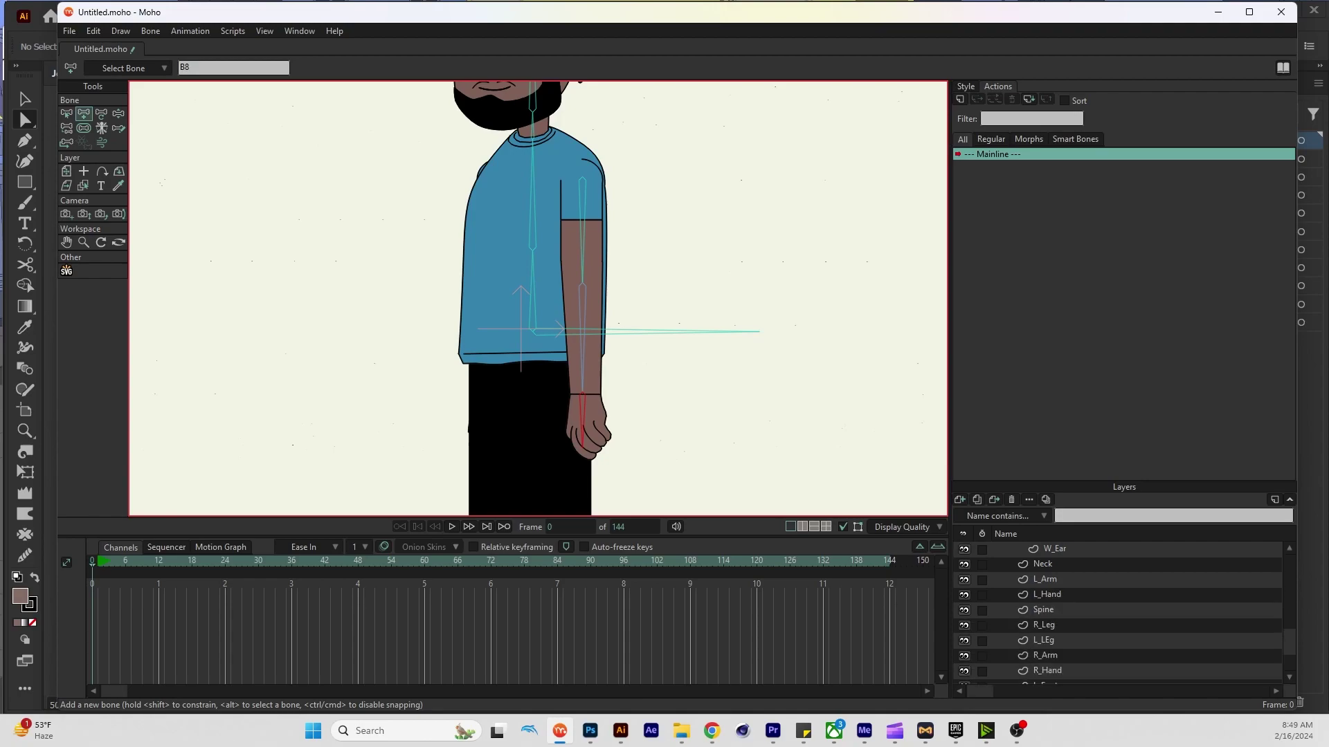
left_click(1043, 610)
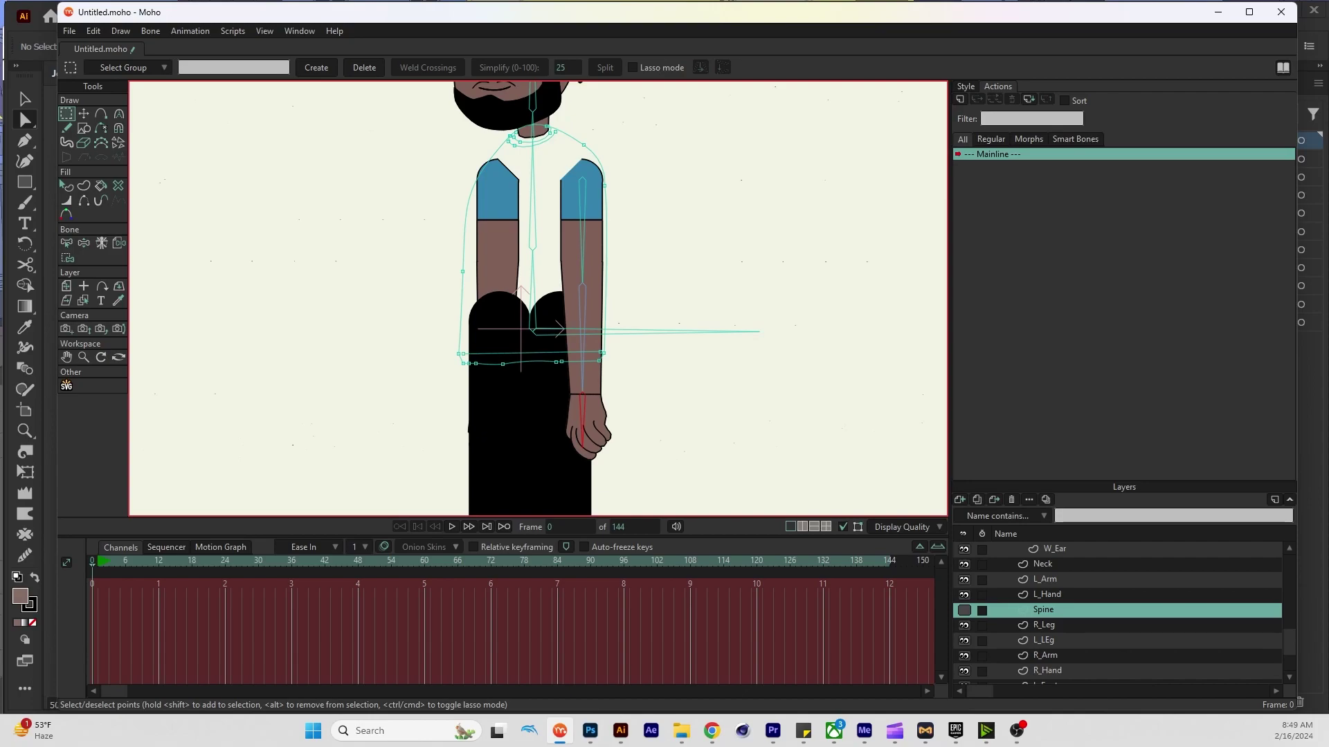
scroll(1117, 610, "up", 5)
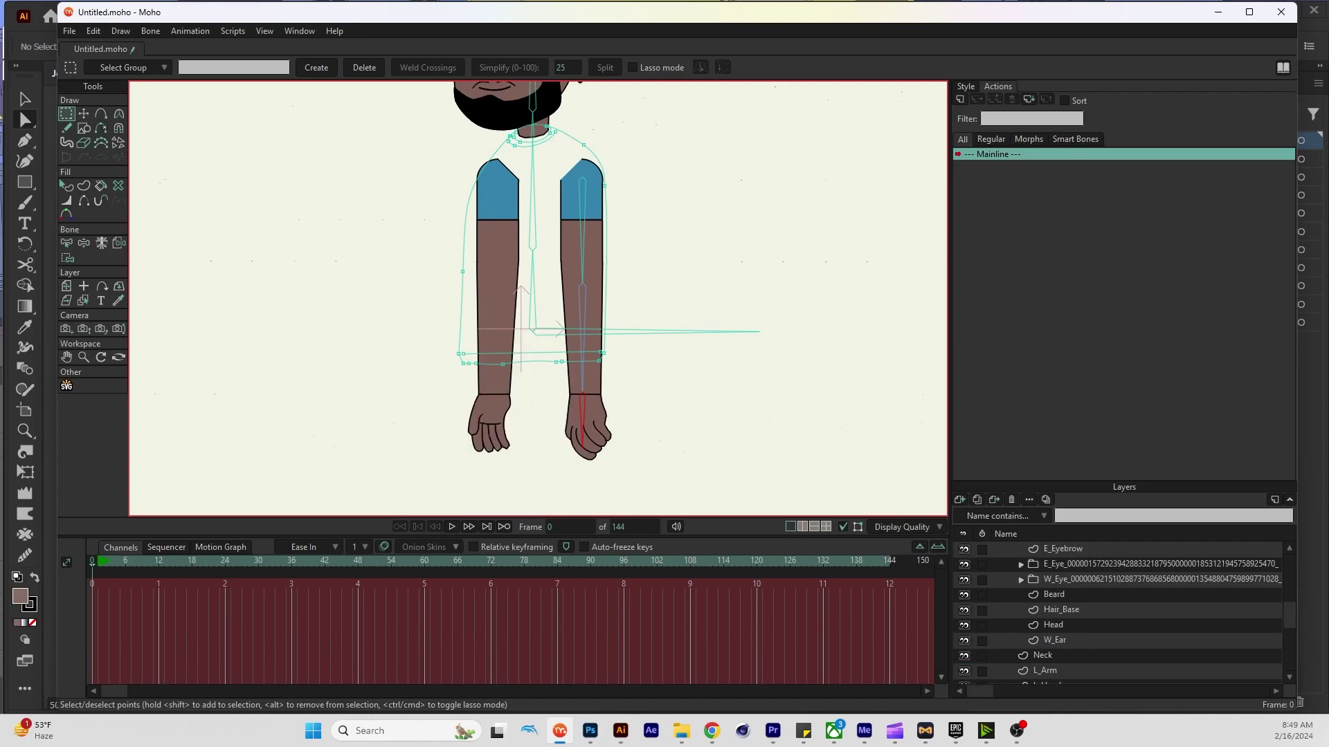
left_click(1038, 549)
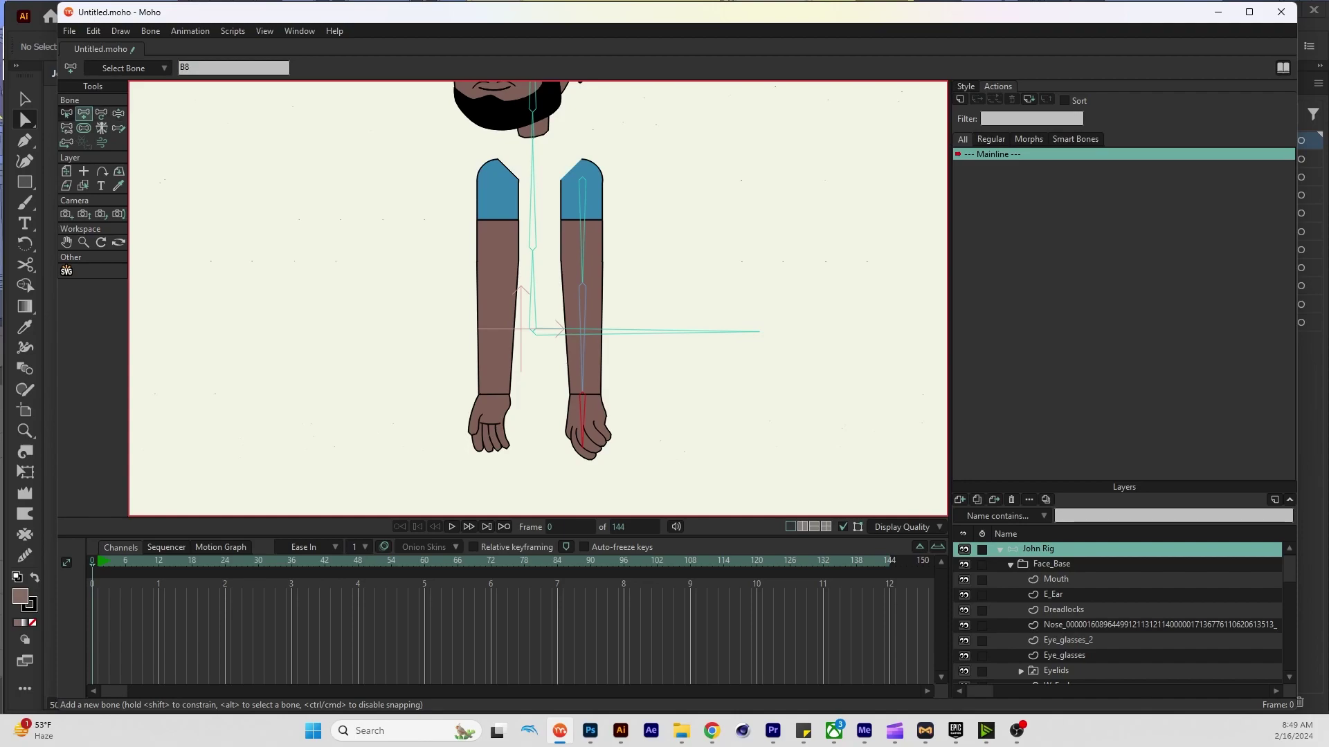
Duplicate the three near-arm bones, move the copy onto the far arm at about X -0.06, and show the hidden layers again
left_click(101, 114)
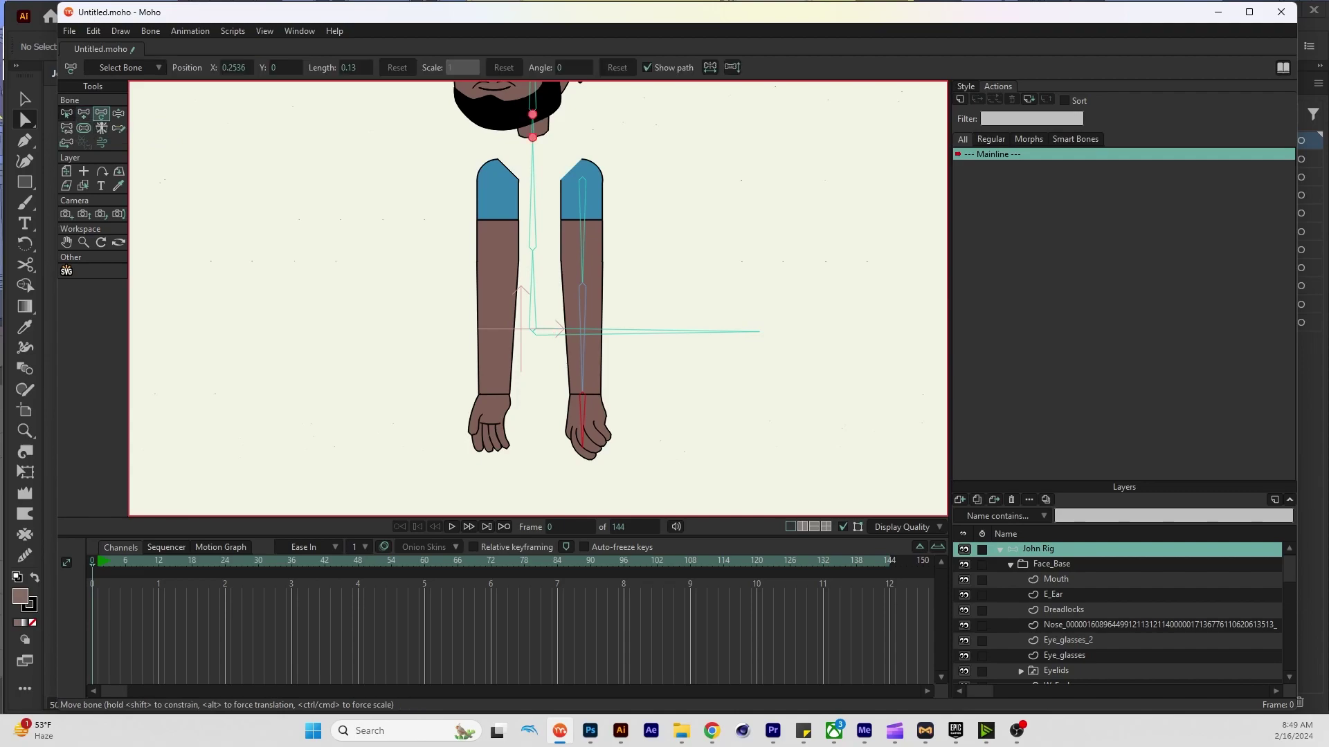
key("z")
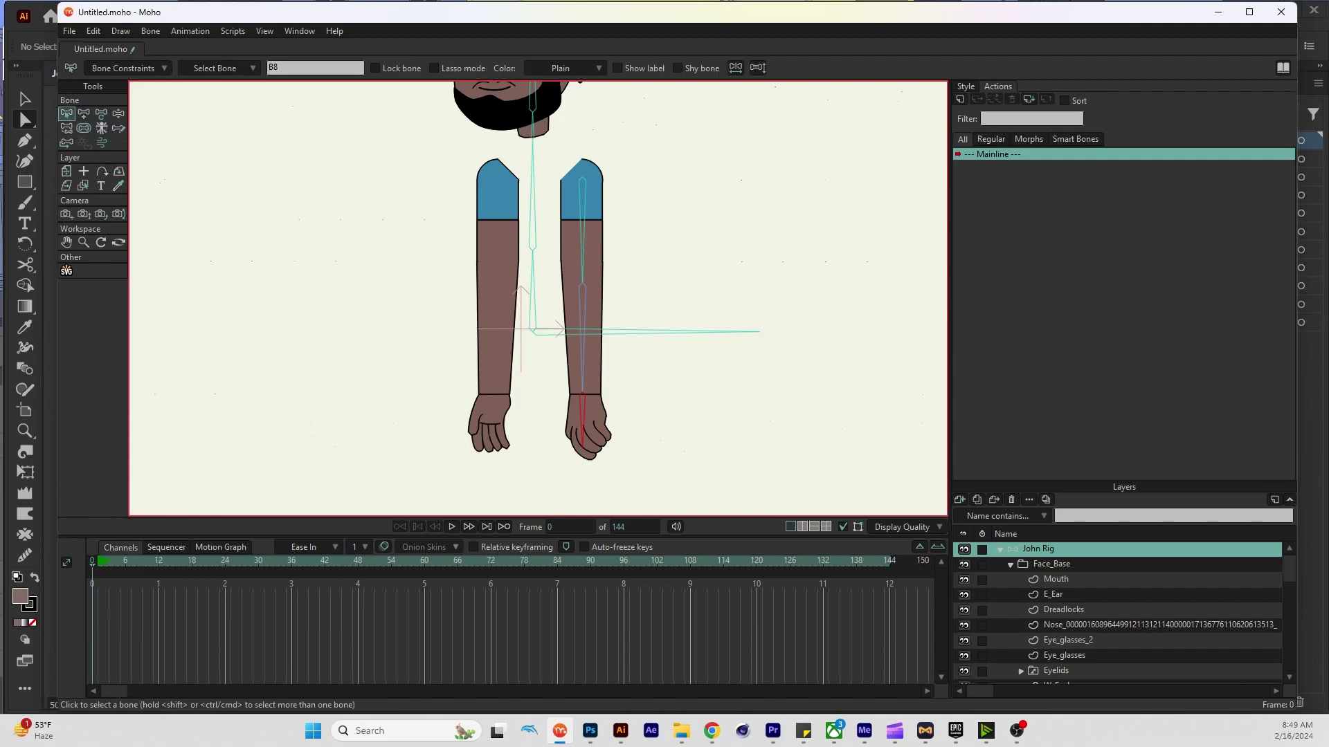
left_click(582, 228)
left_click(582, 339, "shift")
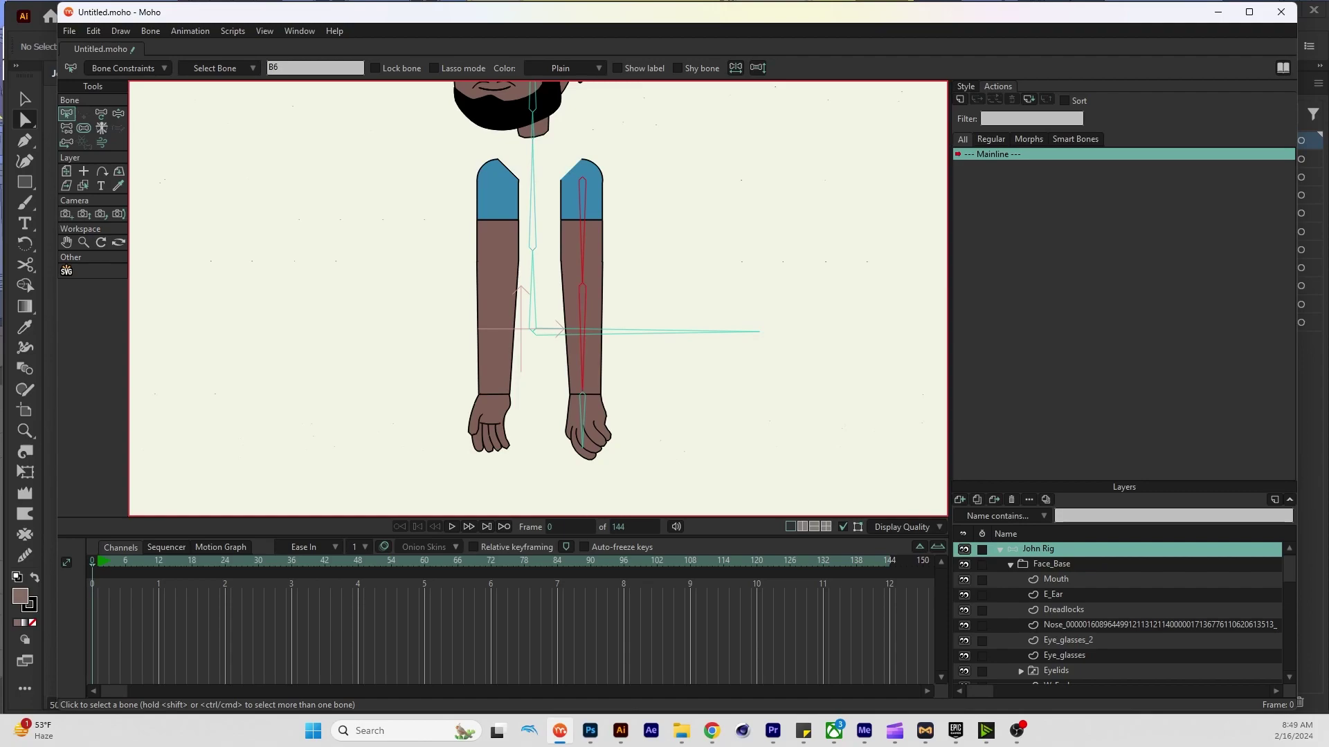
left_click(582, 423, "shift")
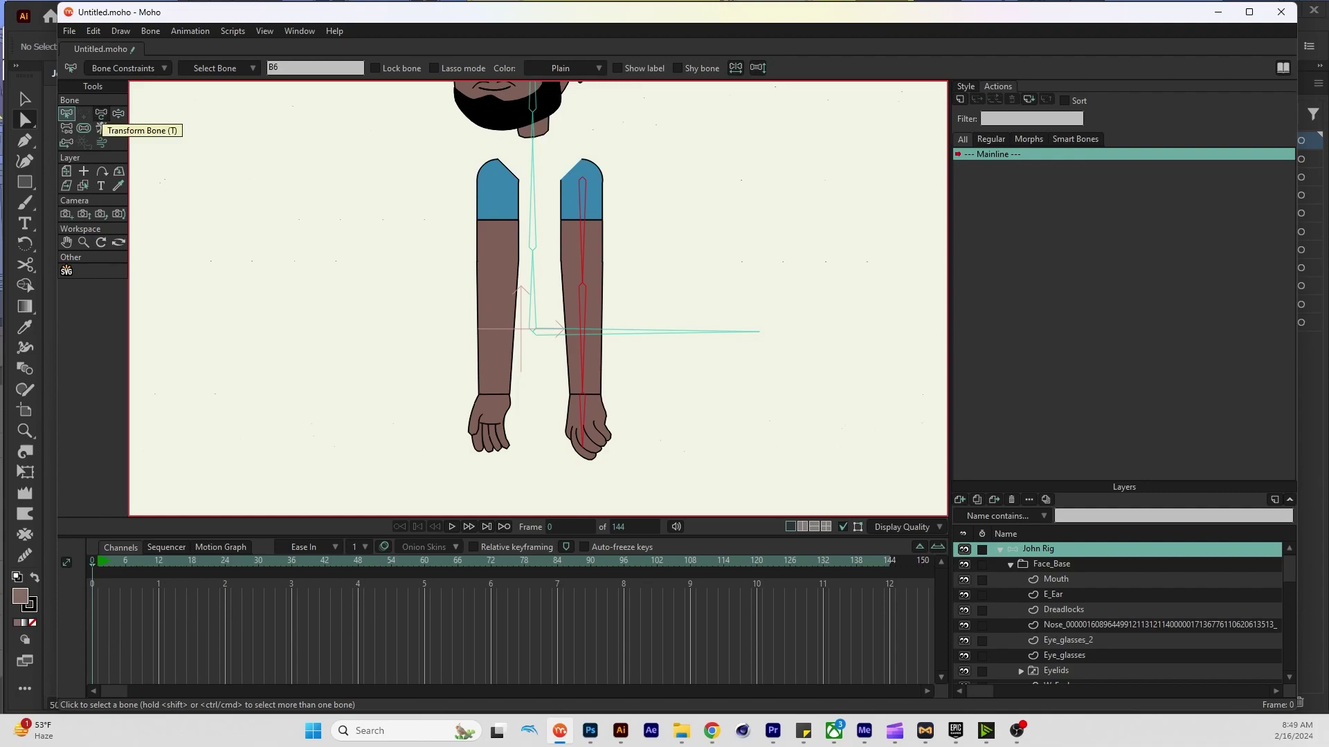
left_click(100, 115)
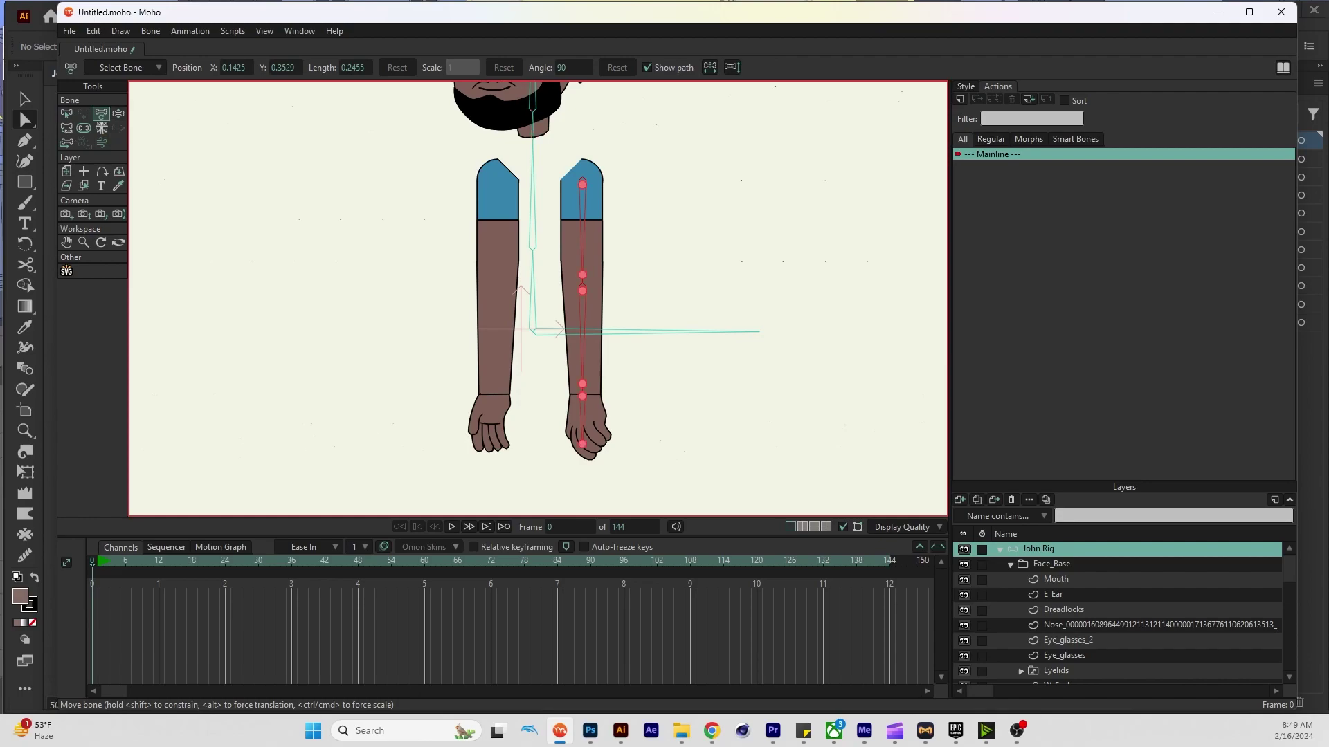
left_click_drag(582, 291, 494, 291)
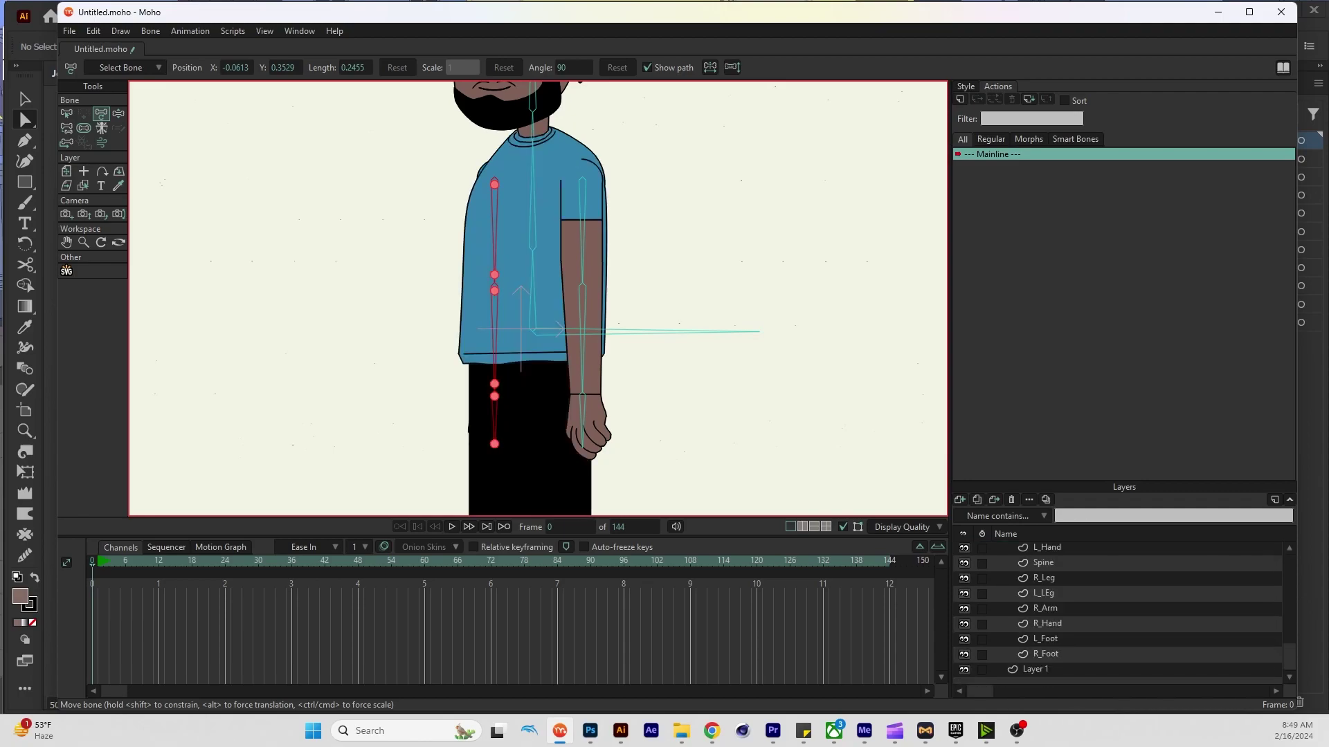
Select the horizontal root bone B1 as the parent and hide the R_Leg layer to expose the other leg
scroll(538, 298, "down", 3)
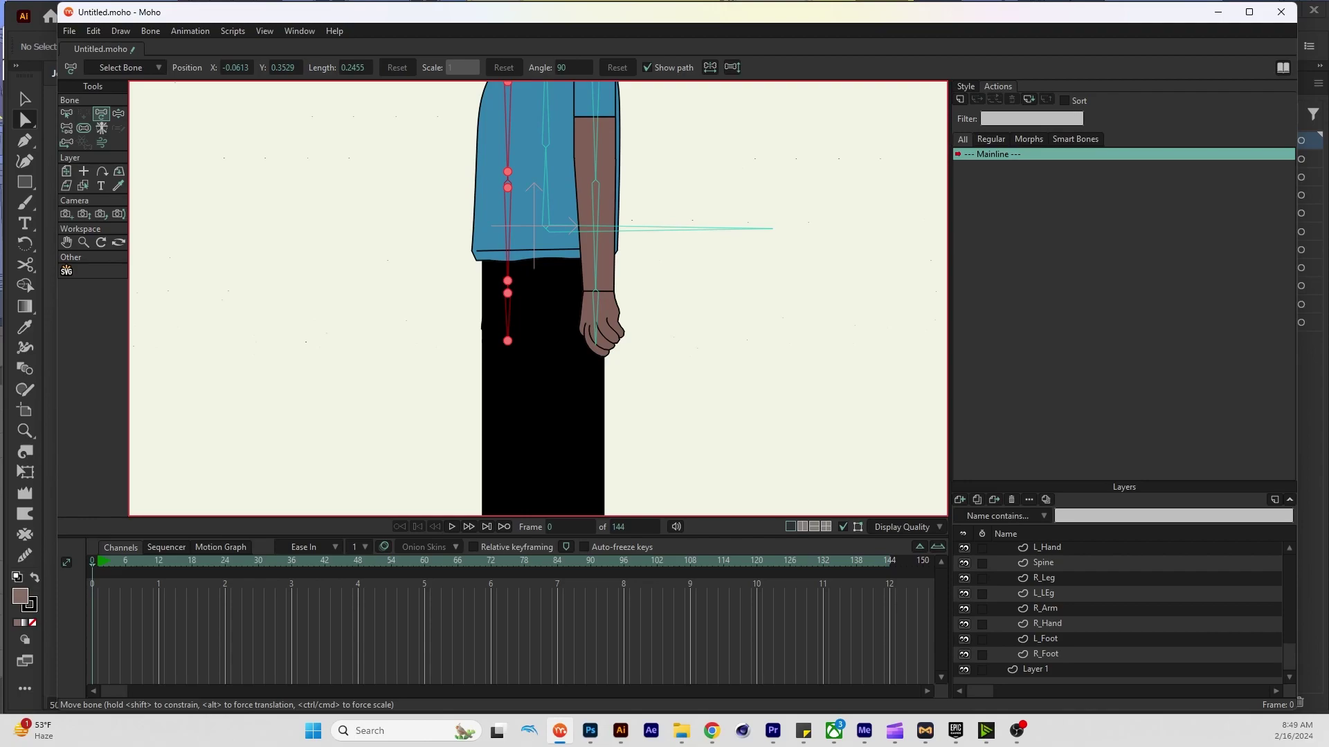
scroll(1121, 609, "up", 5)
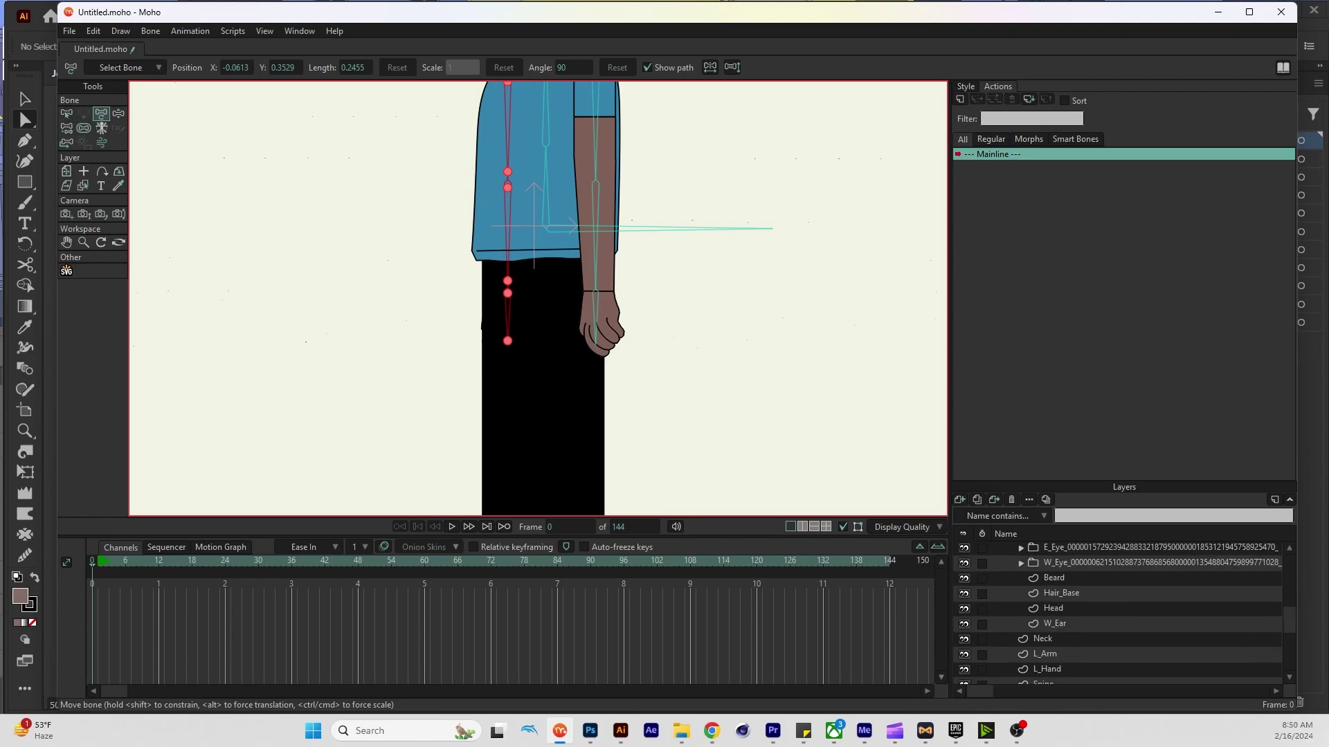
scroll(1122, 609, "up", 2)
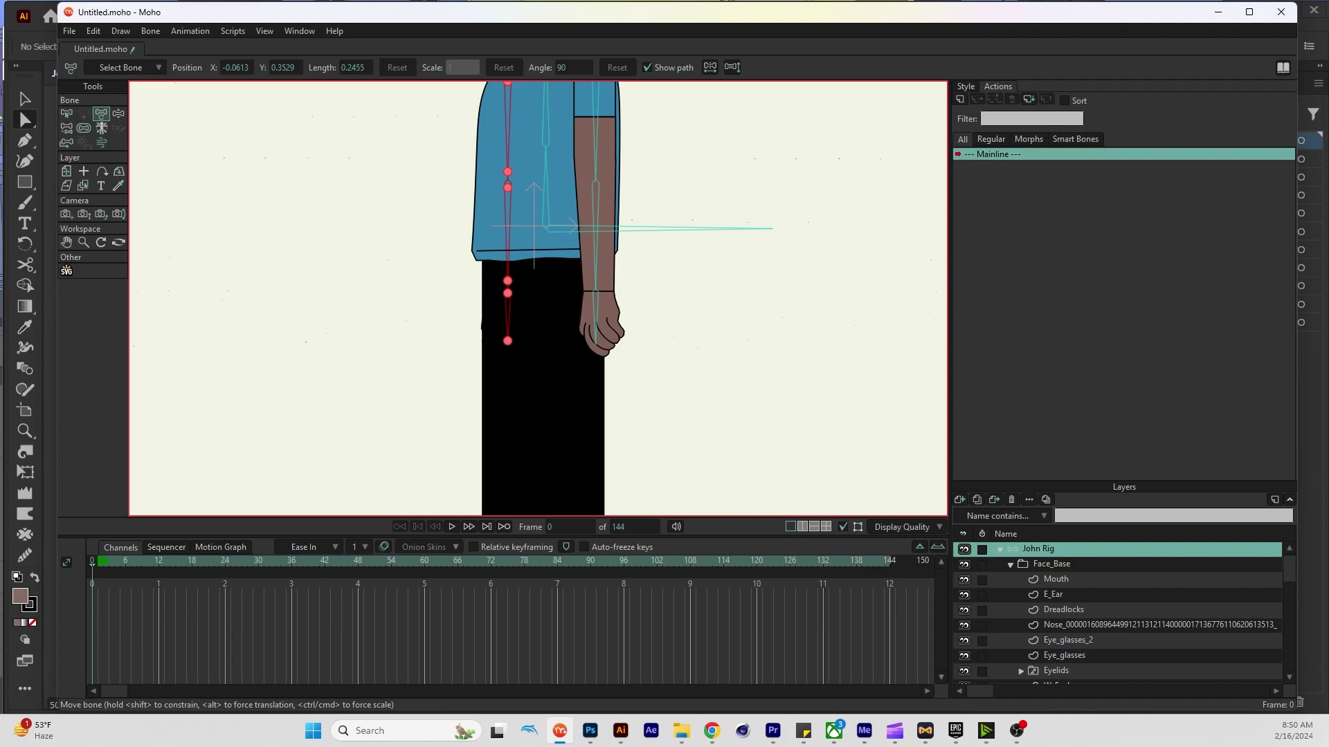
key("b")
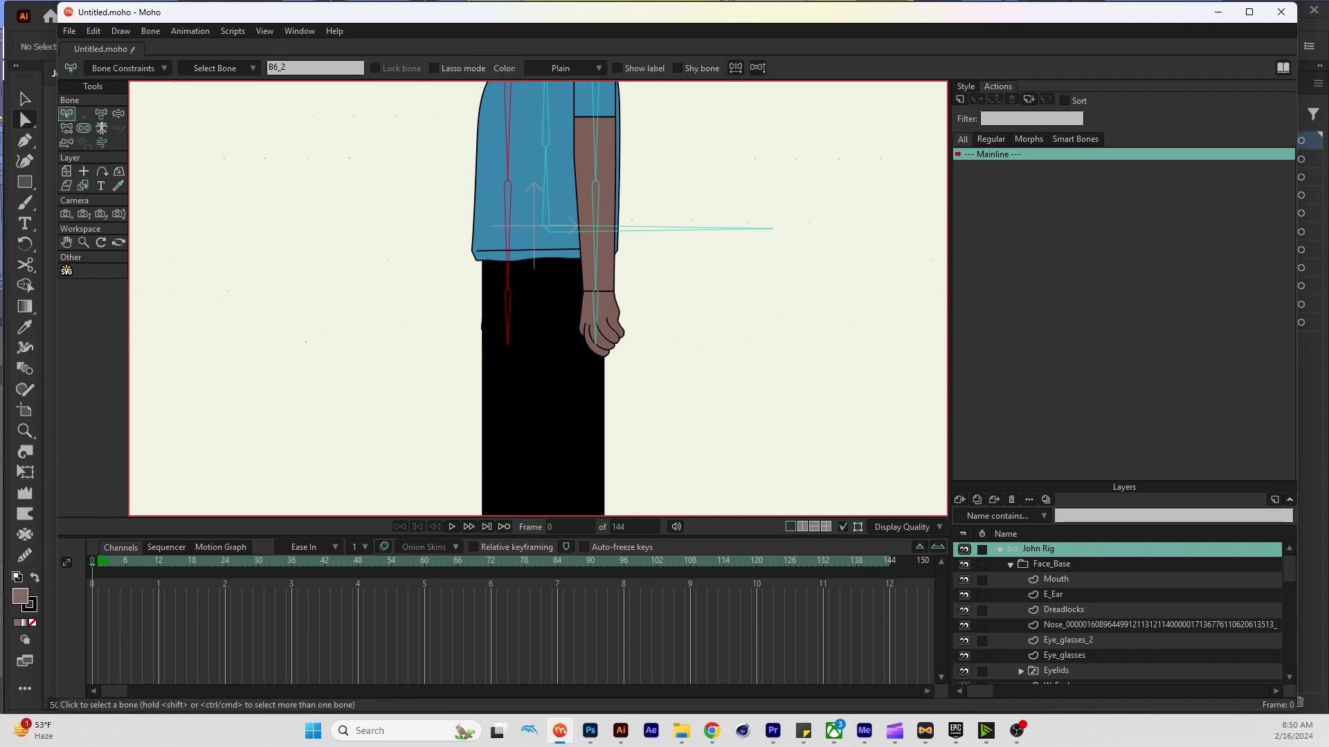
key("a")
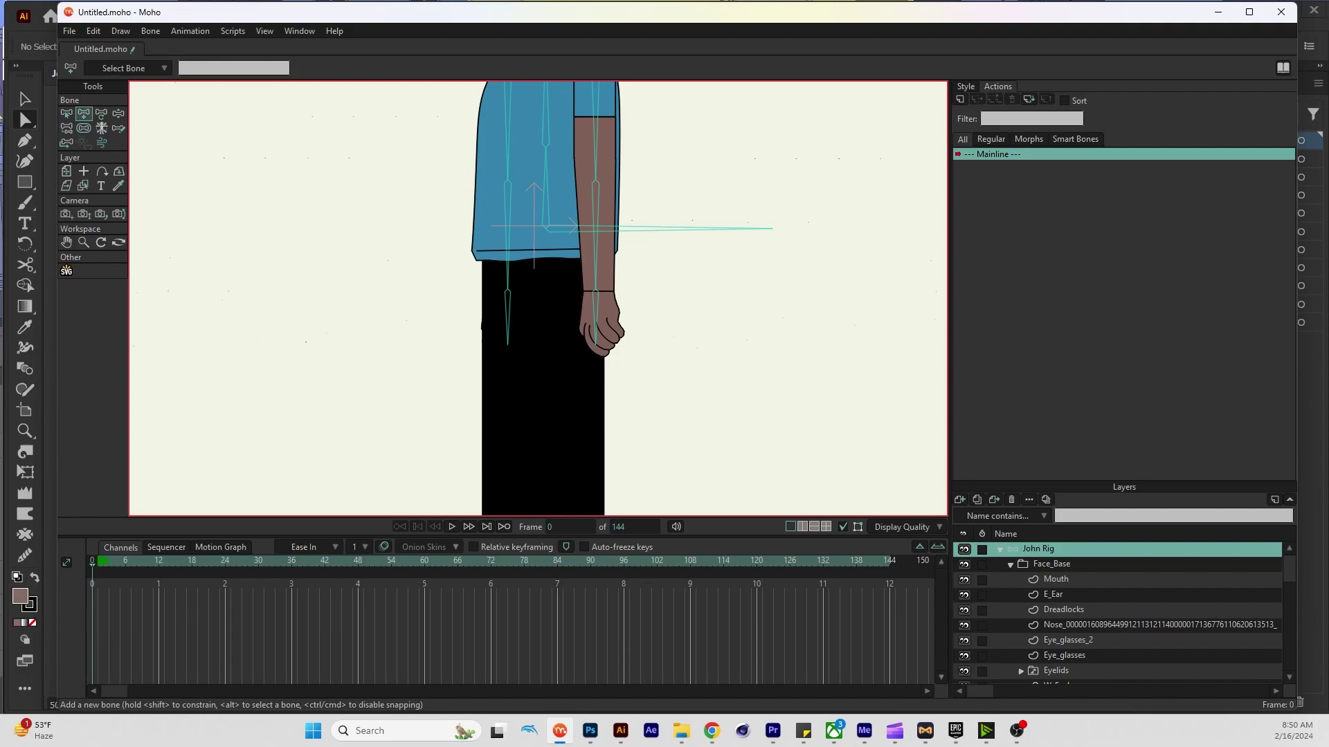
left_click_drag(547, 229, 773, 228)
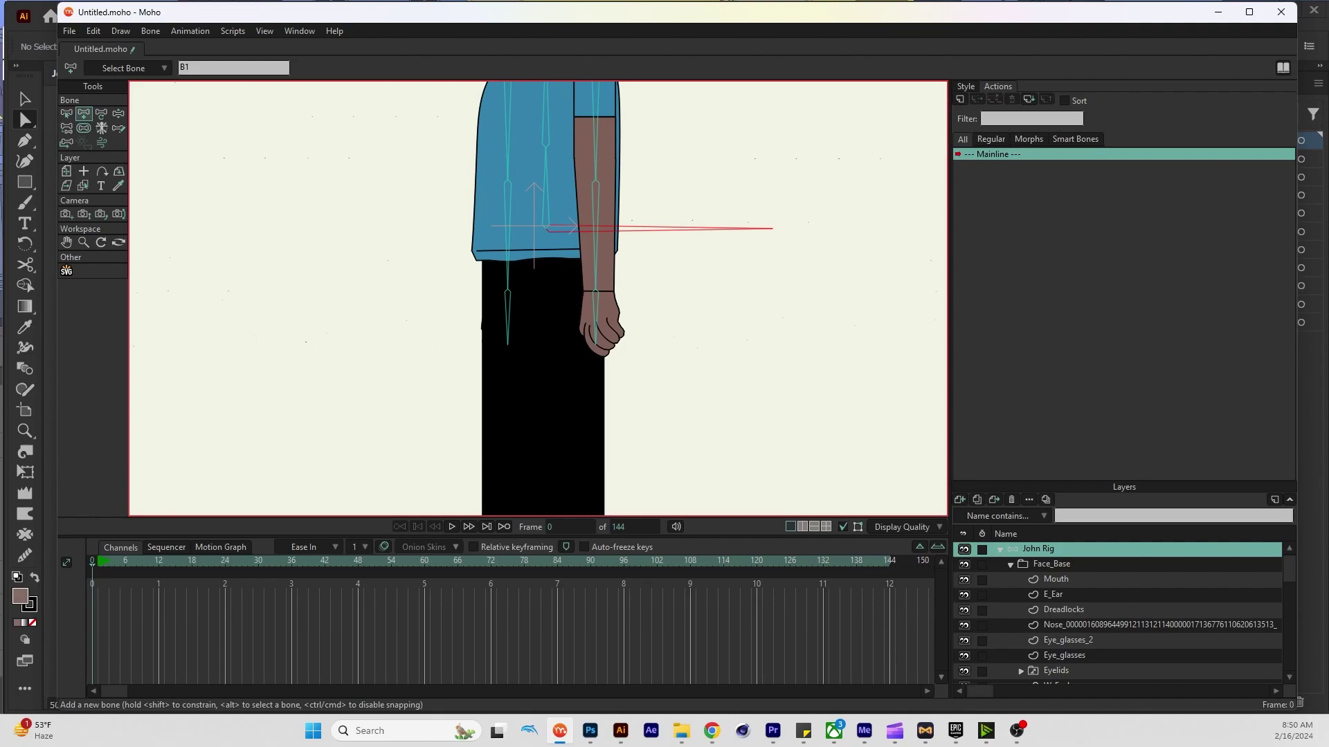
scroll(1117, 613, "down", 5)
scroll(1117, 613, "down", 1)
left_click(964, 619)
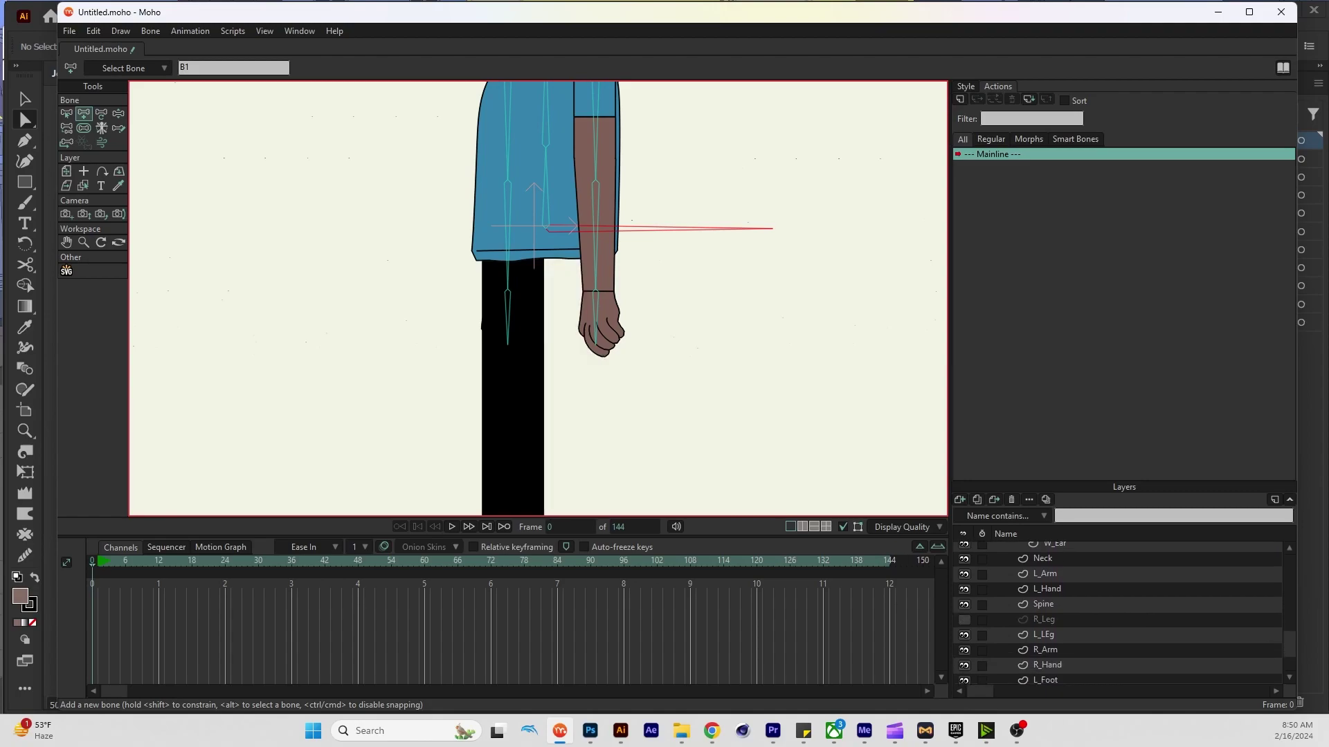
Draw a chain of thigh, shin and foot bones down the visible leg and into its shoe
left_click(507, 304)
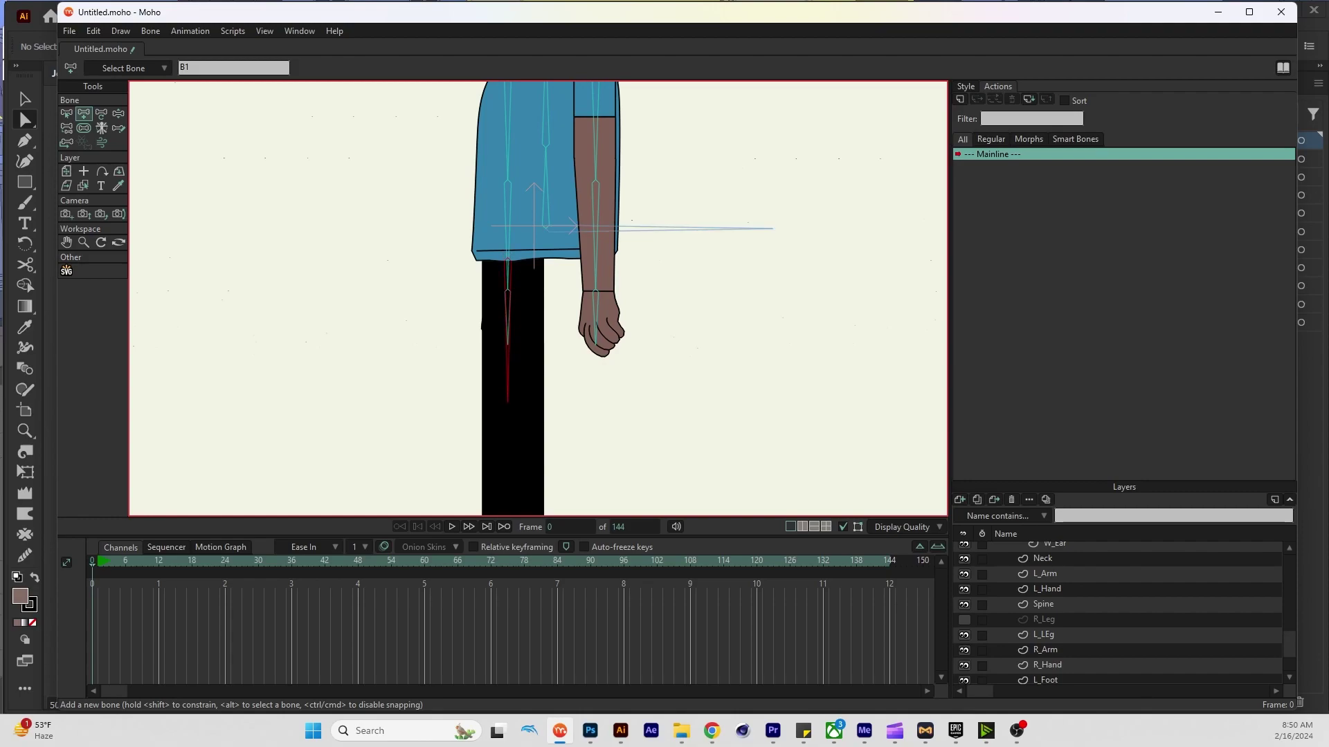
key("ctrl+r")
mouse_move(509, 405)
left_mouse_down()
mouse_move(508, 469)
mouse_move(490, 492)
left_mouse_up()
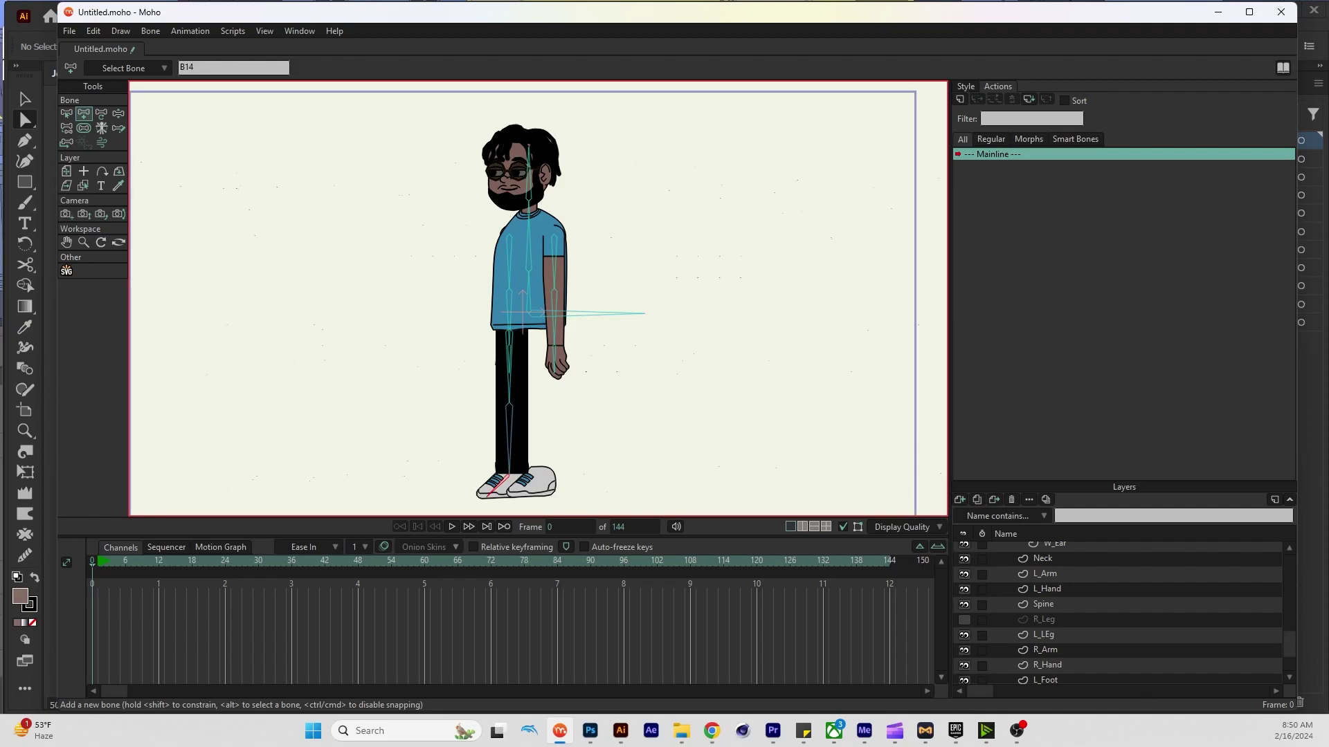
Duplicate the thigh, shin and foot bones and move the copy across to the hidden R_Leg's position
scroll(507, 478, "up", 3)
scroll(507, 479, "down", 1)
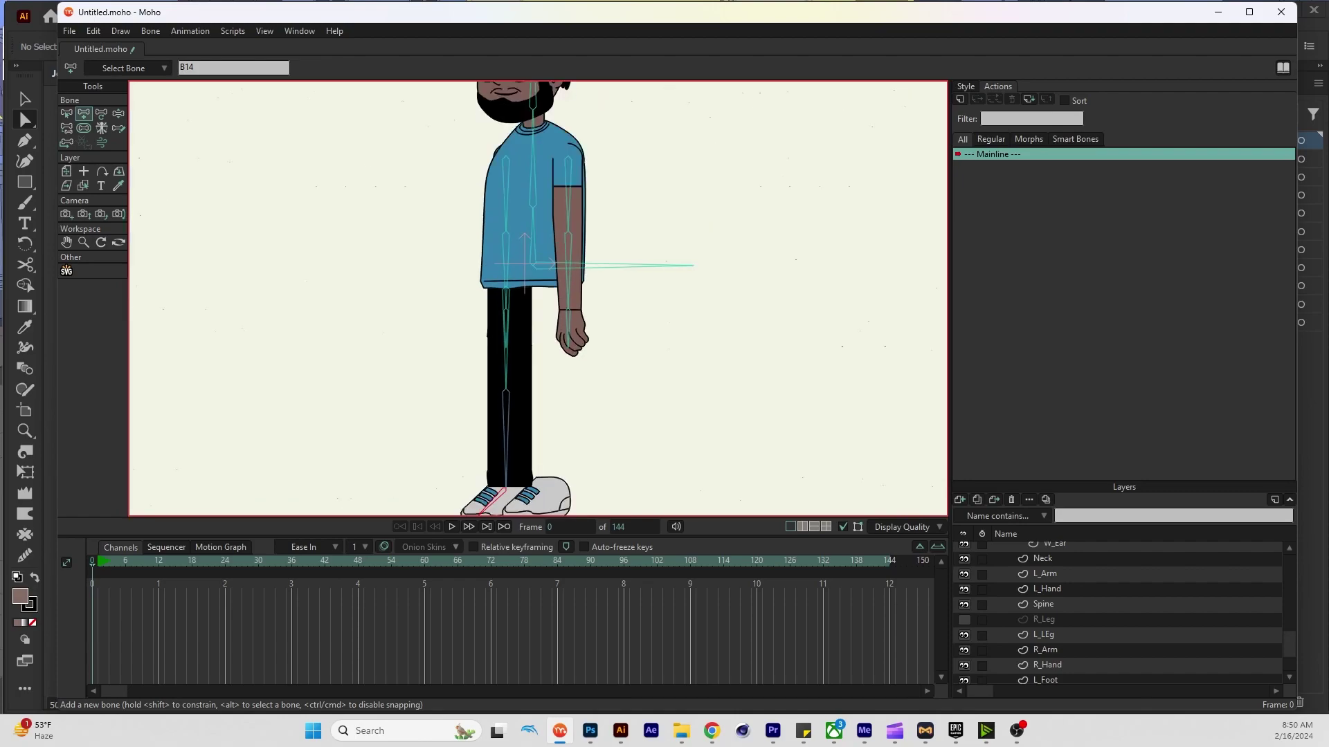
key("z")
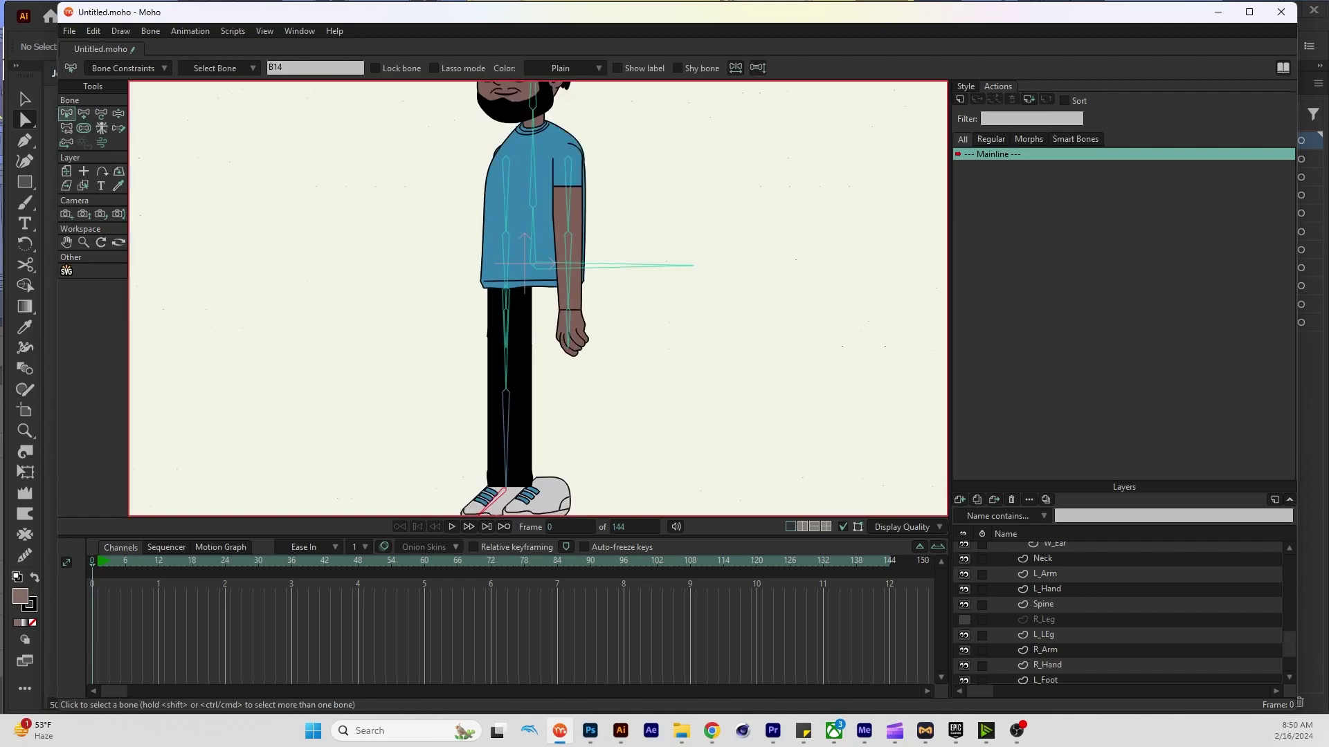
left_click(506, 435, "shift")
left_click(506, 366, "shift")
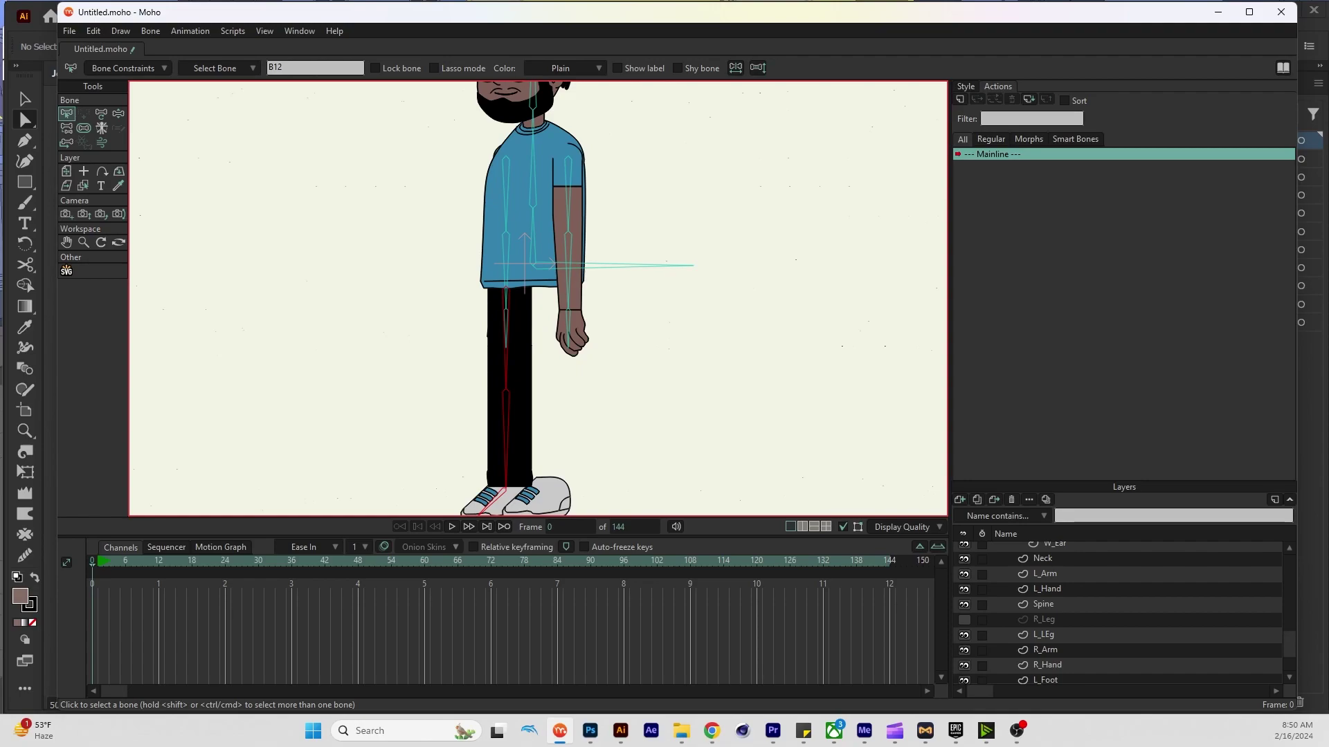
key("t")
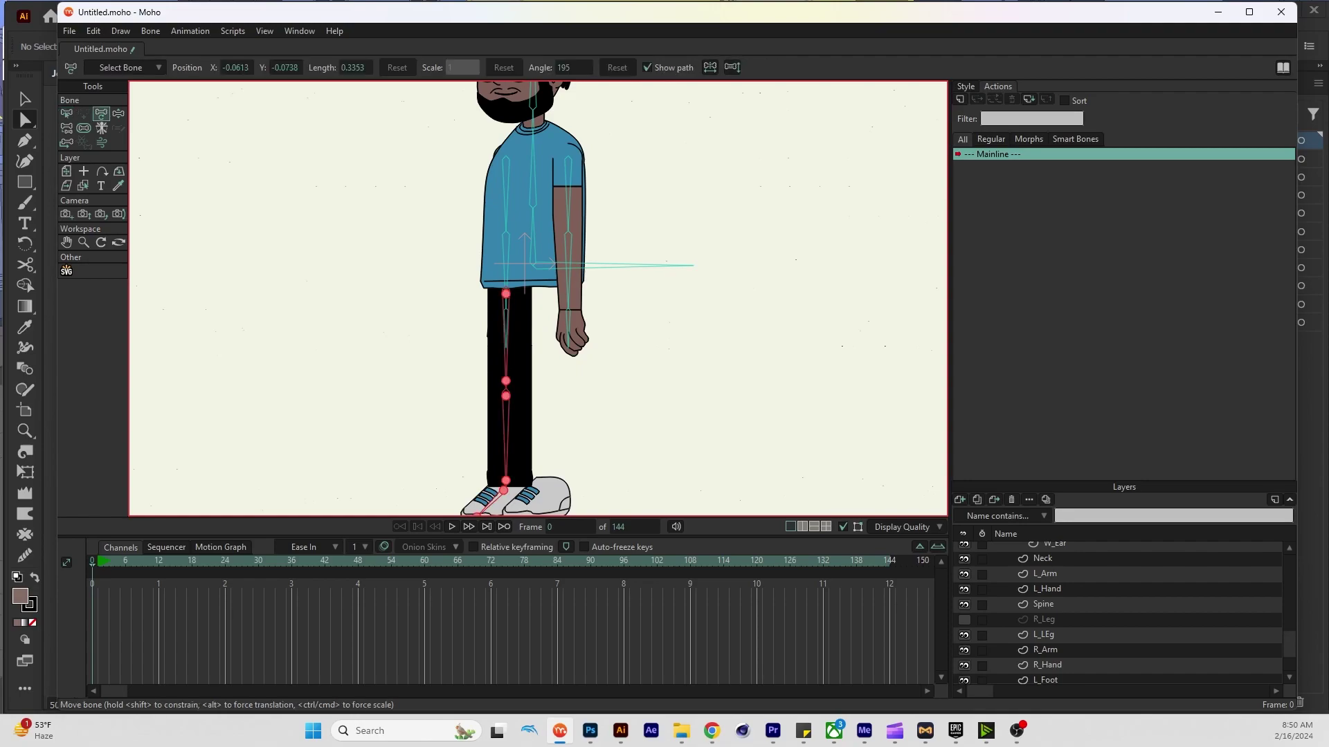
left_click_drag(506, 415, 553, 415)
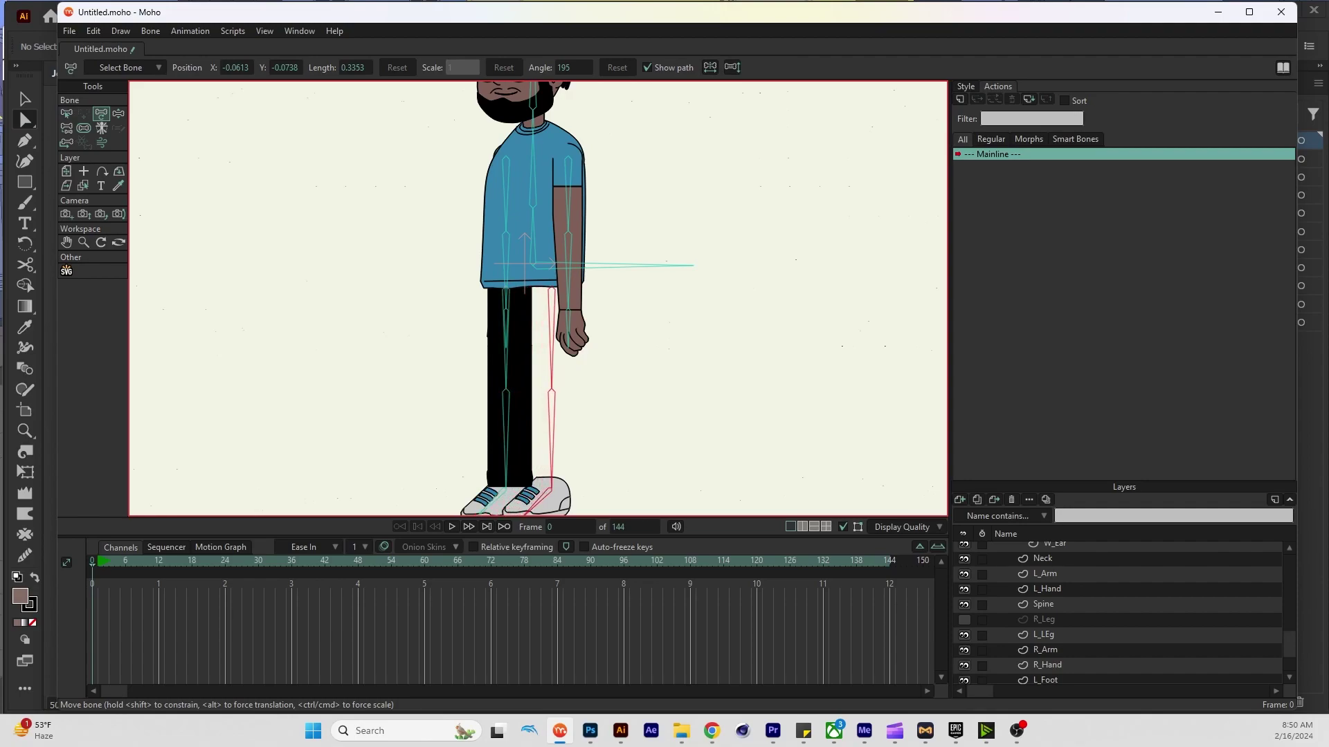
Make the hidden R_Leg layer visible again and deselect all bones
scroll(1127, 613, "down", 1)
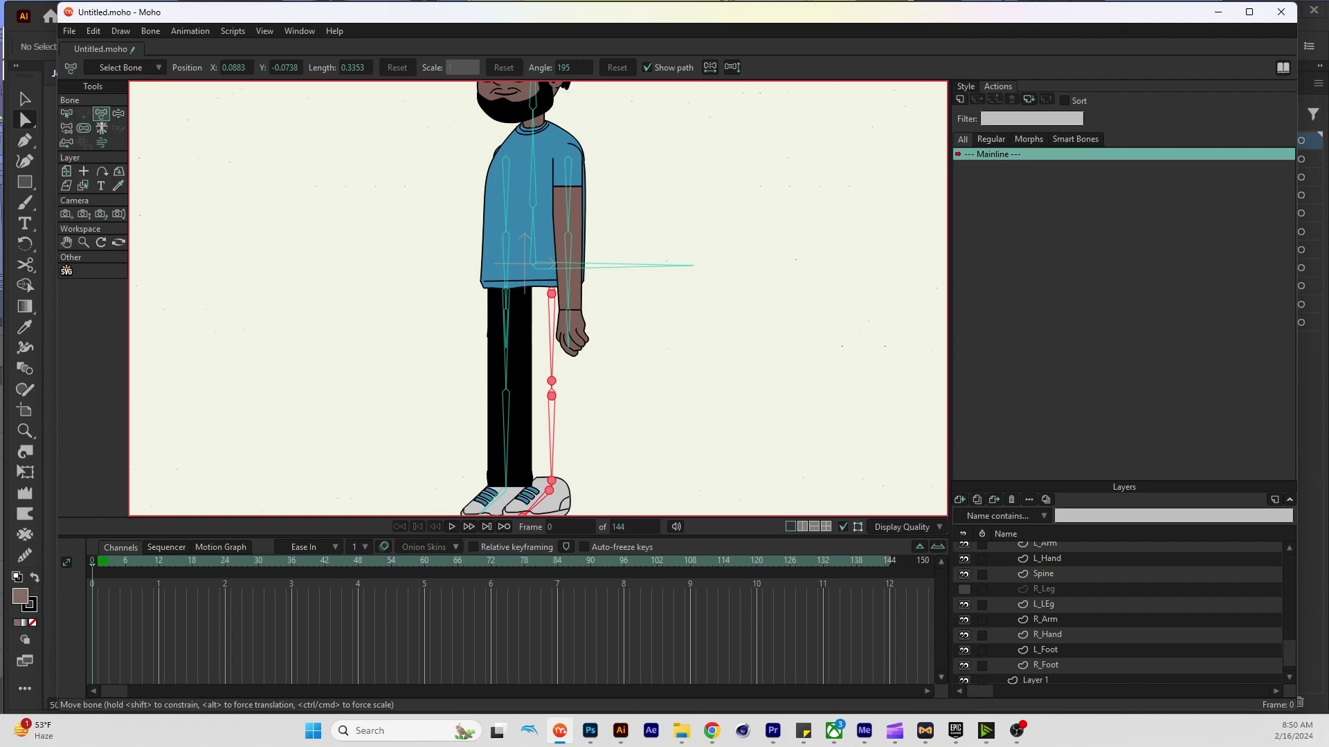
left_click(964, 589)
left_click_drag(552, 294, 596, 255)
key("z")
key("ctrl+d")
Name the upper bone of the right leg "Right Thigh"
left_click(596, 298)
double_click(282, 67)
type("R")
type("Calf")
key("Return")
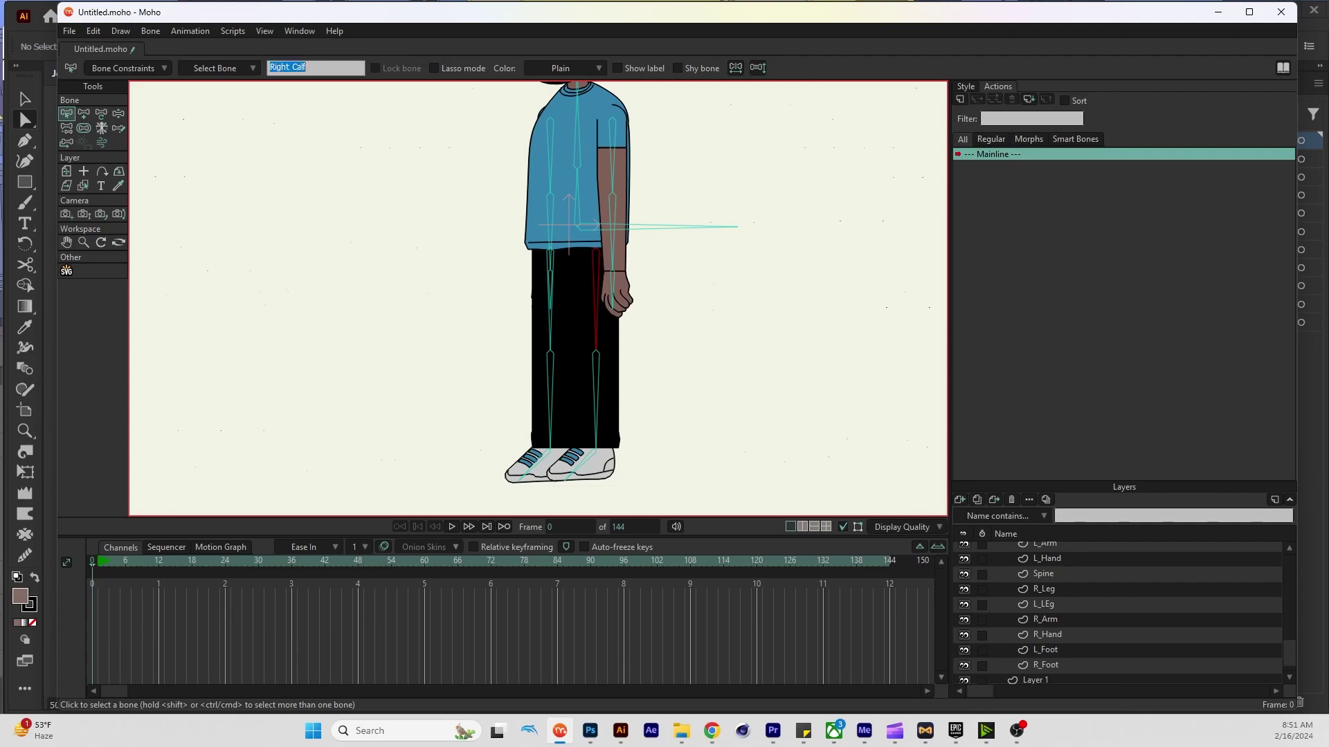
double_click(298, 67)
type("Thigh")
key("Return")
Name the shin bone of the right leg "Right Calf"
left_click(596, 401)
double_click(282, 68)
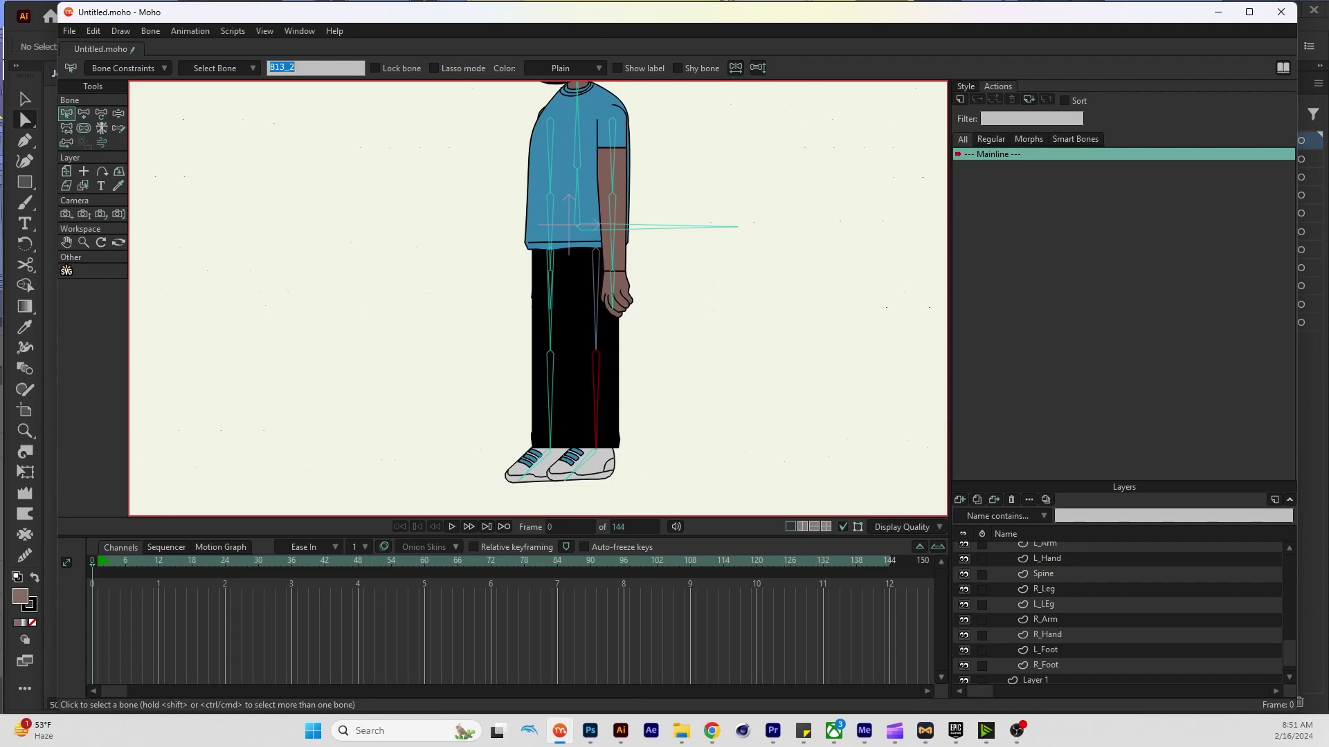
type("Right Calf")
key("Return")
Name the bone inside the right shoe "Right Foot"
left_click(581, 464)
scroll(458, 247, "down", 2)
scroll(459, 247, "down", 1)
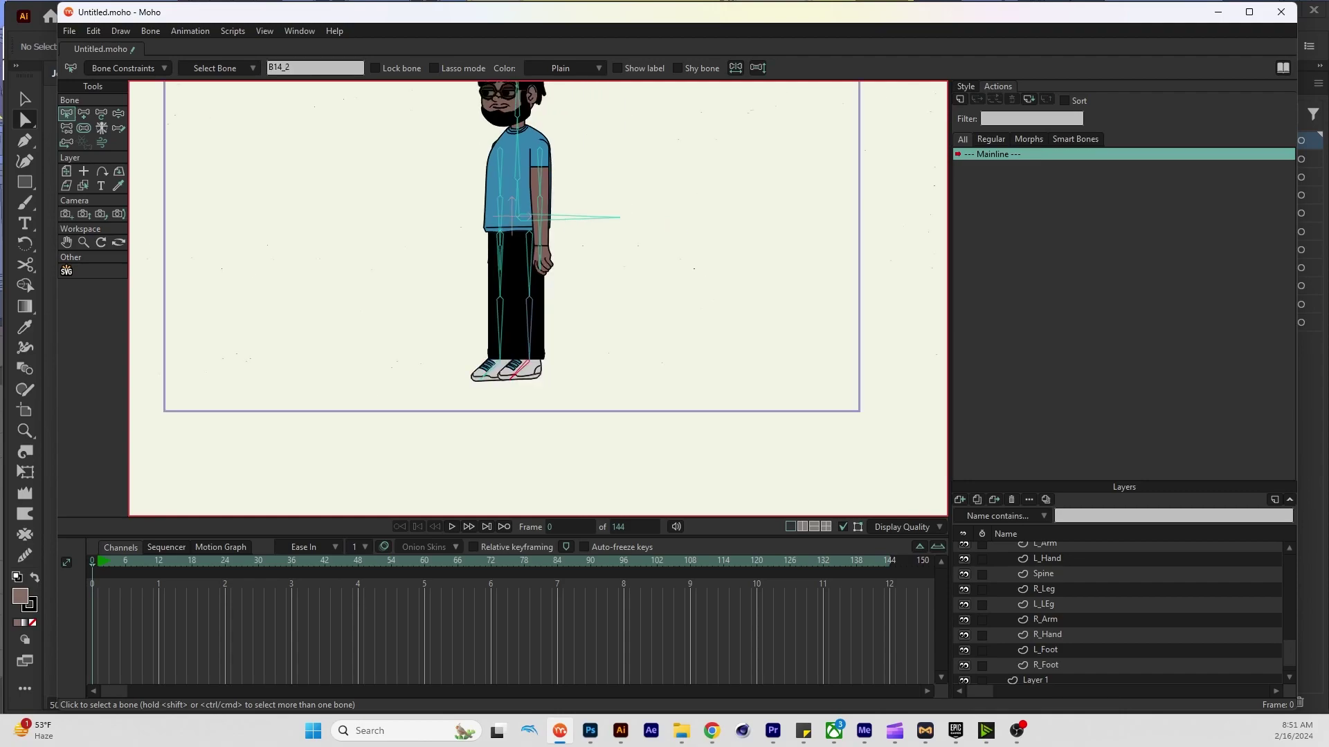
scroll(458, 248, "up", 2)
double_click(290, 67)
type("Right Foot")
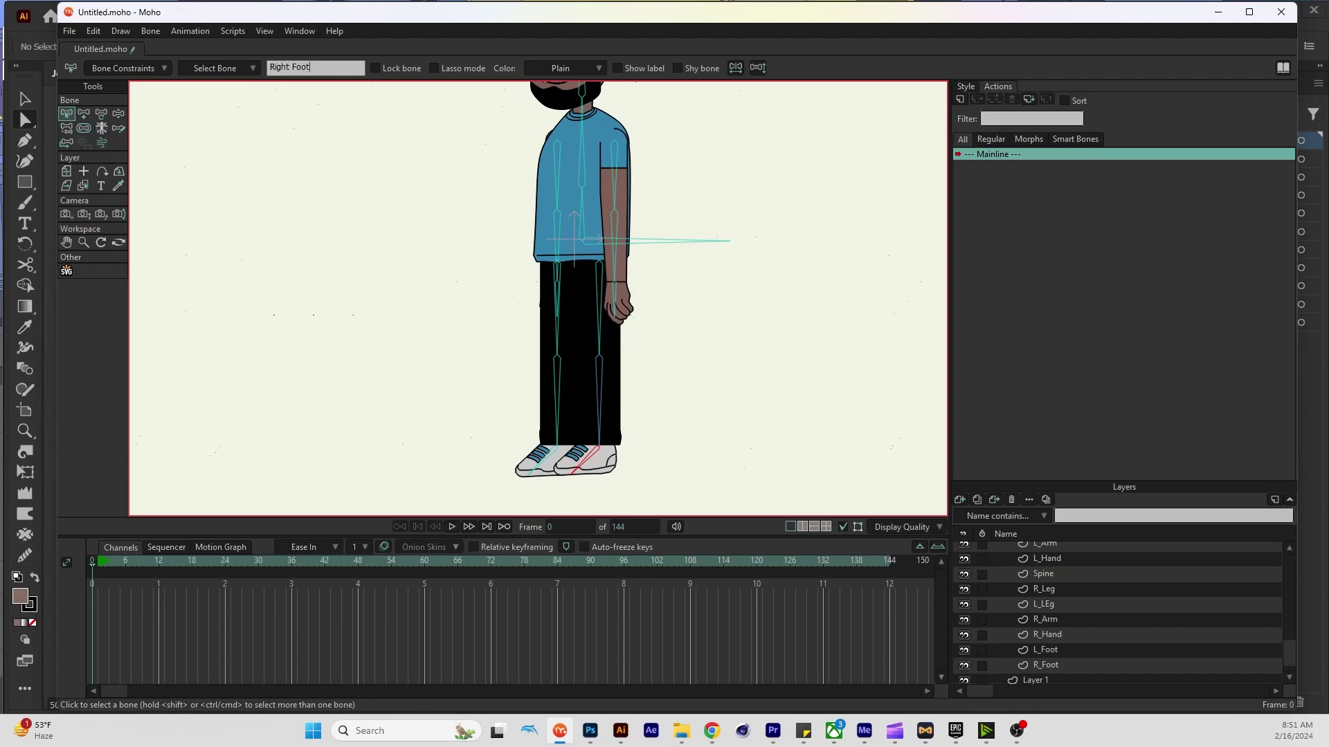
key("Return")
Name the bone inside the left shoe "Left Foot"
left_click(543, 461)
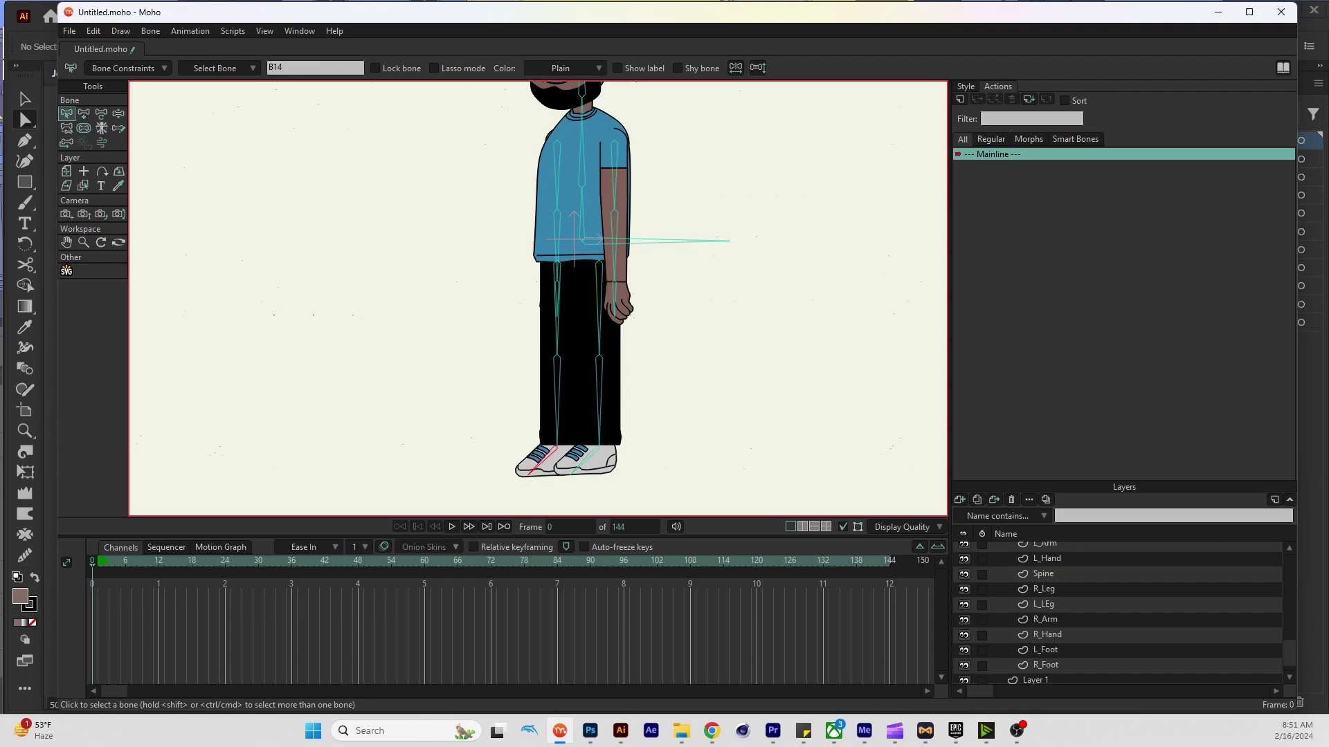
left_click(290, 67)
key("ctrl+a")
key("BackSpace")
type("Left Foot")
key("Return")
Name the shin bone of the left leg "Left Calf"
left_click(556, 402)
left_click(315, 67)
type("Left Thigh")
key("Return")
double_click(298, 68)
type("Calf")
key("Return")
key("Return")
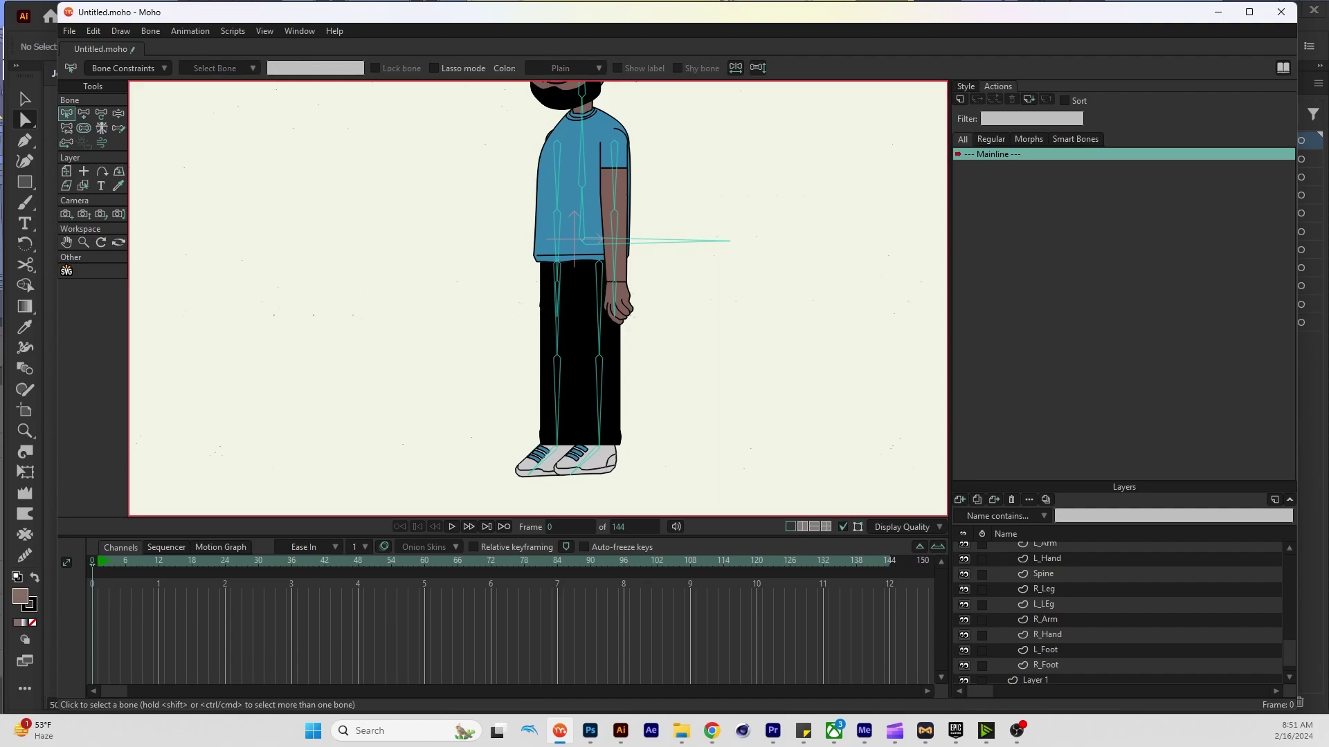
Name the upper bone of the left leg "Left Thigh"
left_click(557, 308)
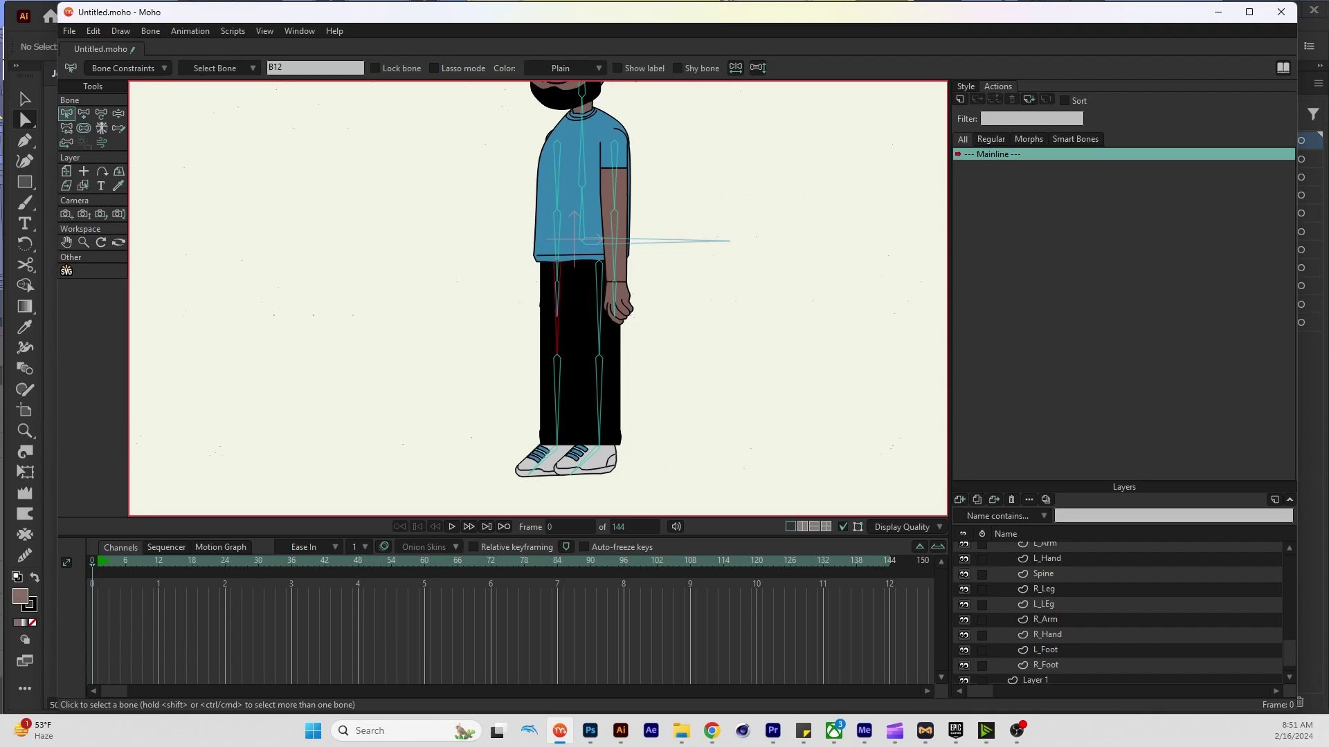
double_click(291, 67)
type("Left Thigh")
key("Return")
Mark the Left Thigh bone as shy to hide it, and name the overlapping hand bone "Left Hand"
scroll(547, 241, "up", 3)
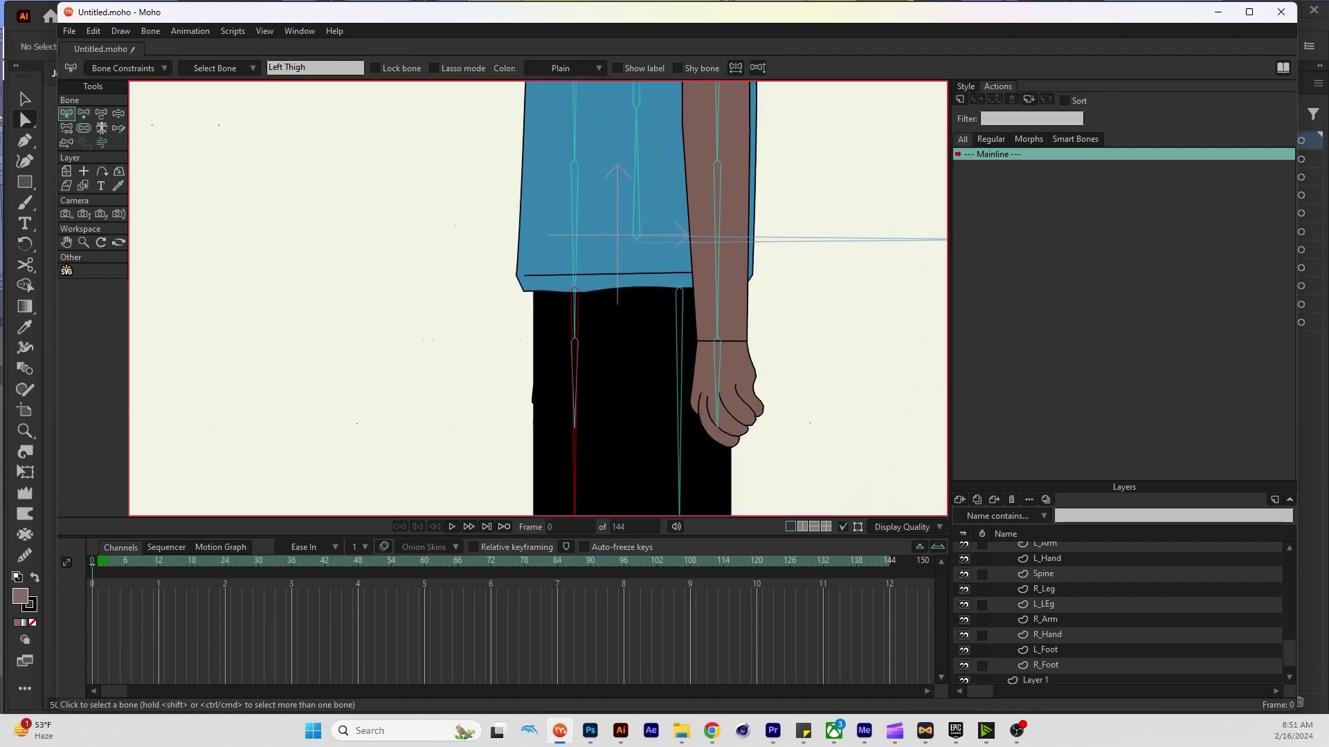
left_click(678, 68)
left_click(575, 377)
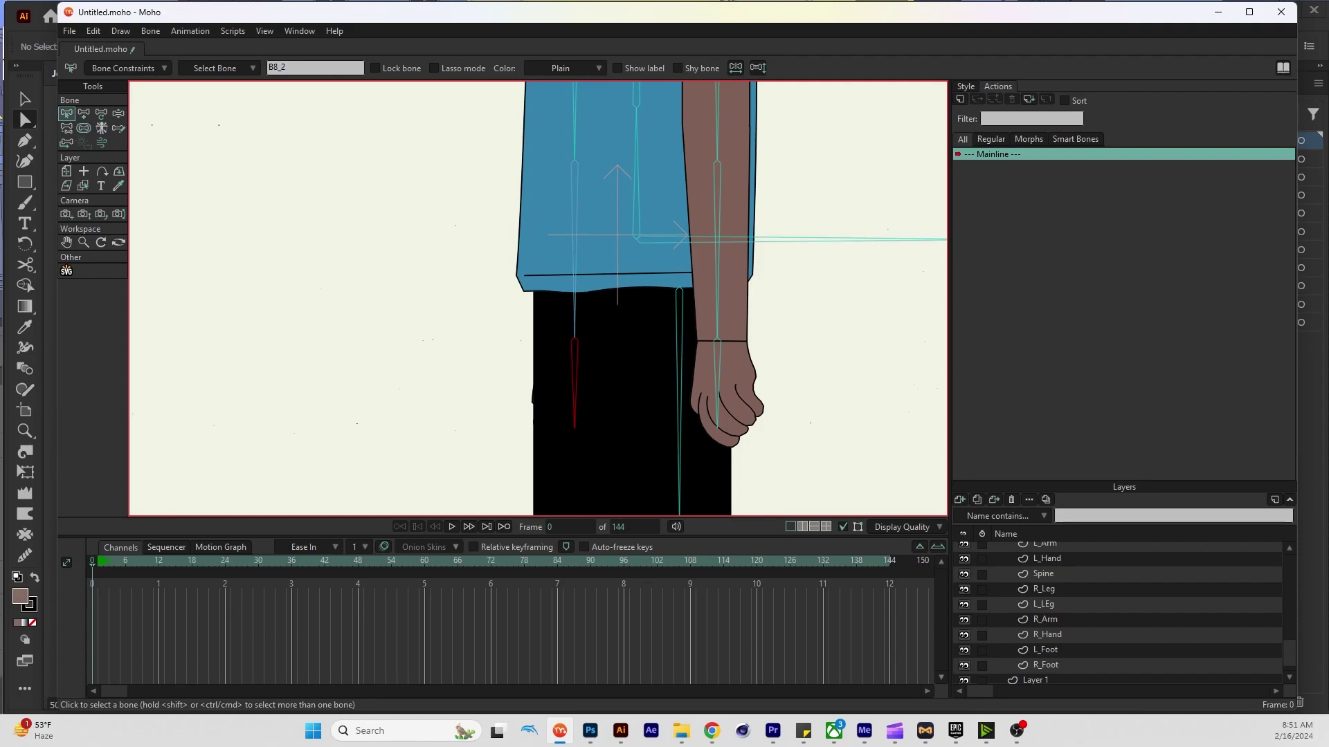
double_click(291, 67)
type("Left Hand")
key("Return")
Name the remaining two bones of the far arm "Left Forearm" and "Left Arm"
left_click(575, 263)
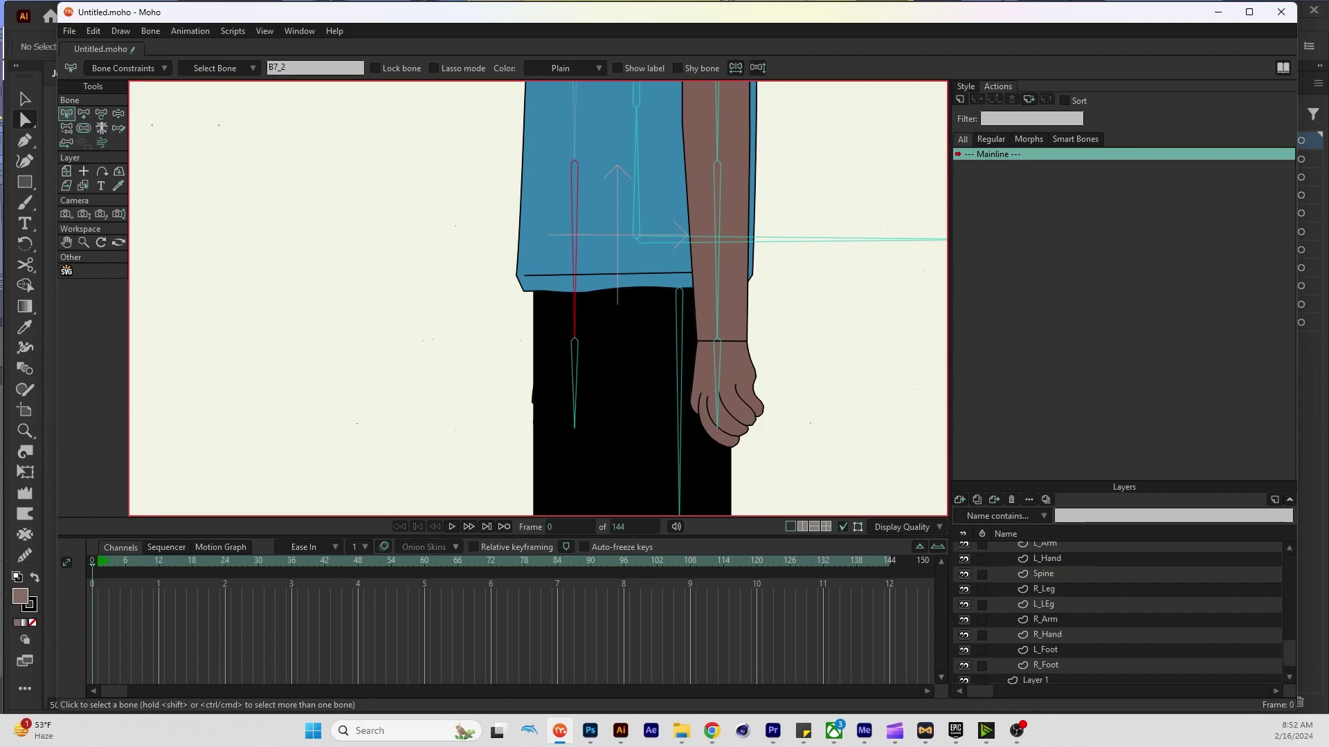
type("Left Forearm")
key("Return")
key("ctrl+shift+a")
left_click(574, 124)
type("Left Arm")
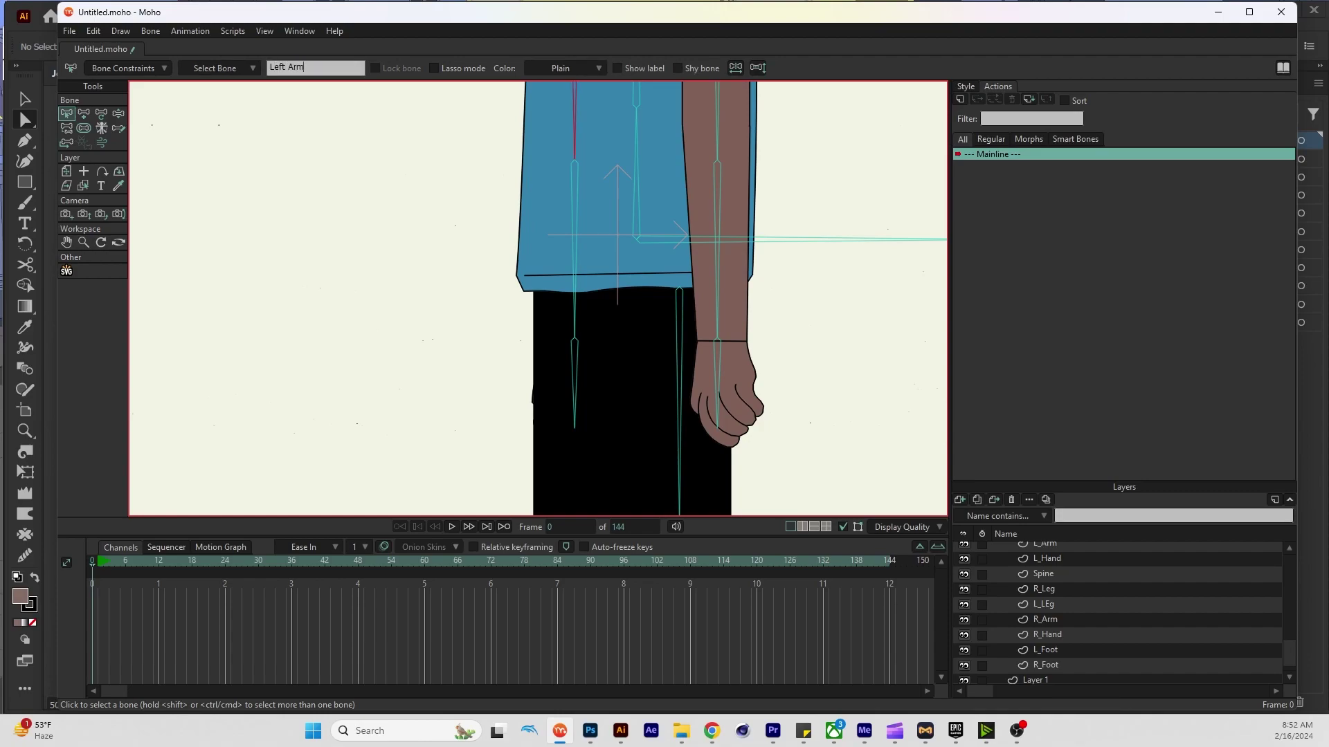
key("Return")
Name the upper and lower bones of the near arm "Right Arm" and "Right Forearm"
left_click_drag(623, 277, 423, 433)
left_click(517, 228)
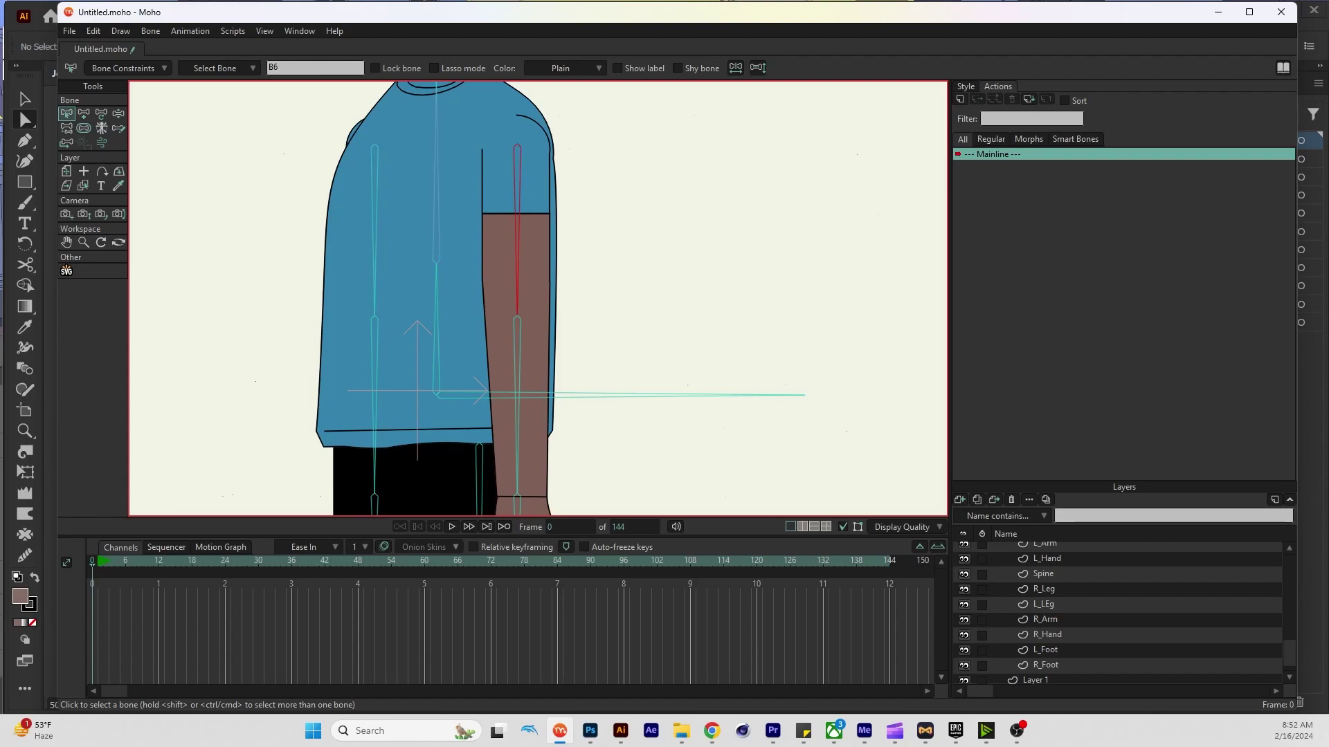
type("Right Arm")
key("Return")
left_click(517, 408)
left_click(315, 67)
type("Rig")
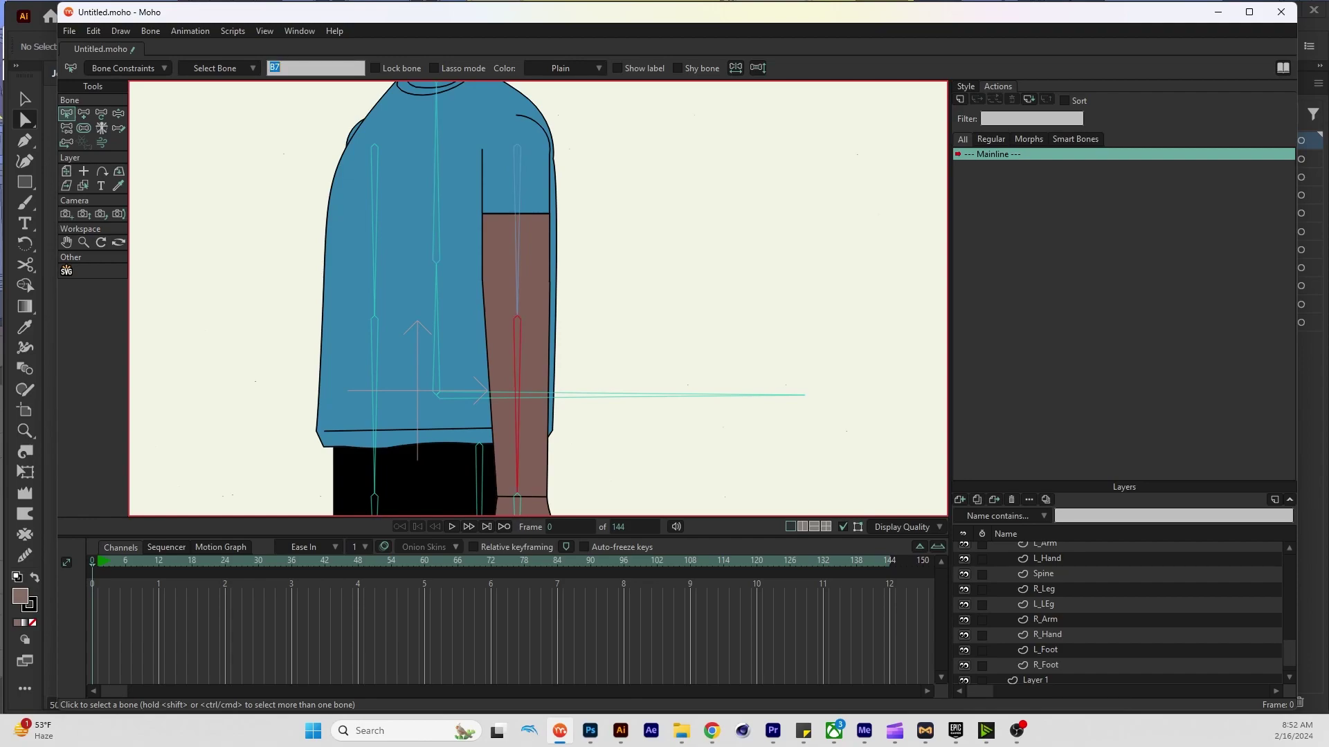
type("ht Forearm")
key("Return")
Name the hand bone of the near arm "Right Hand"
left_click(547, 409)
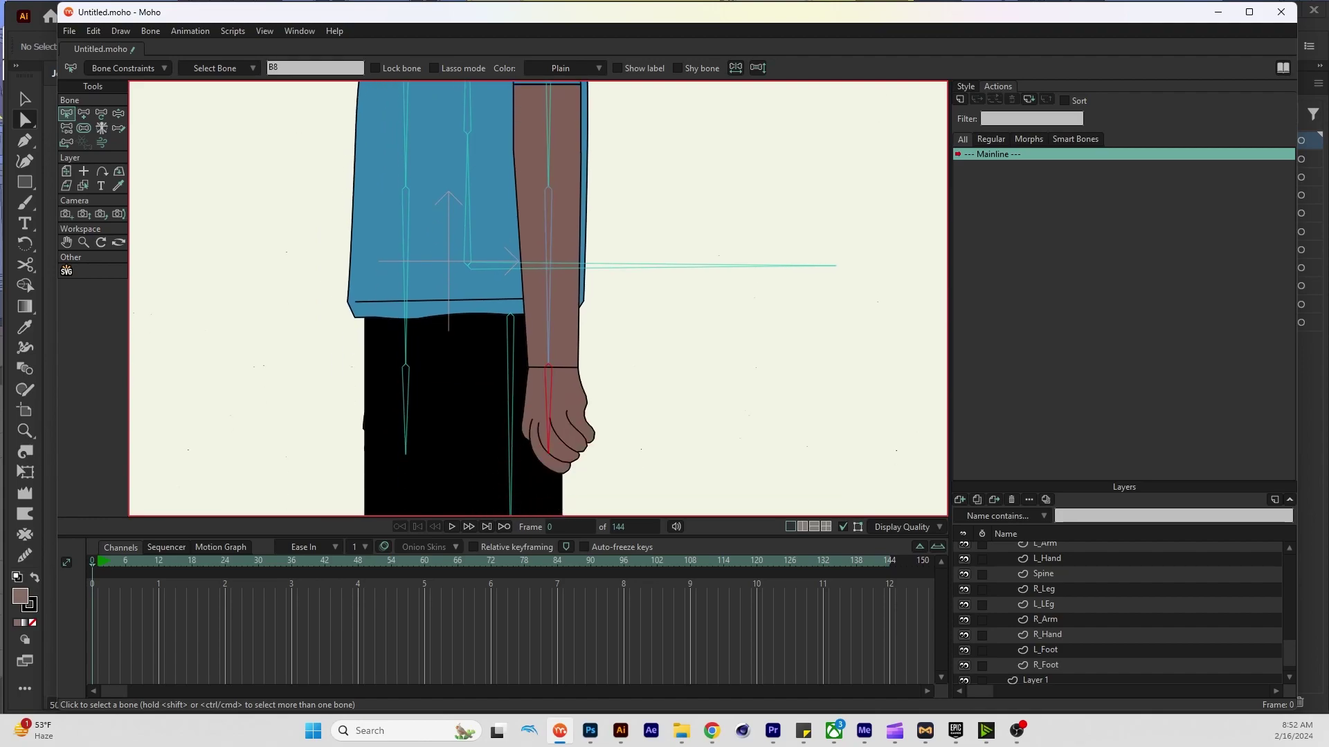
type("Rigt")
key("BackSpace")
type("ht Hand")
key("Return")
Name the bottom torso bone "Lower Spine"
left_click(467, 201)
left_click(281, 67)
type("Spine 1")
key("Return")
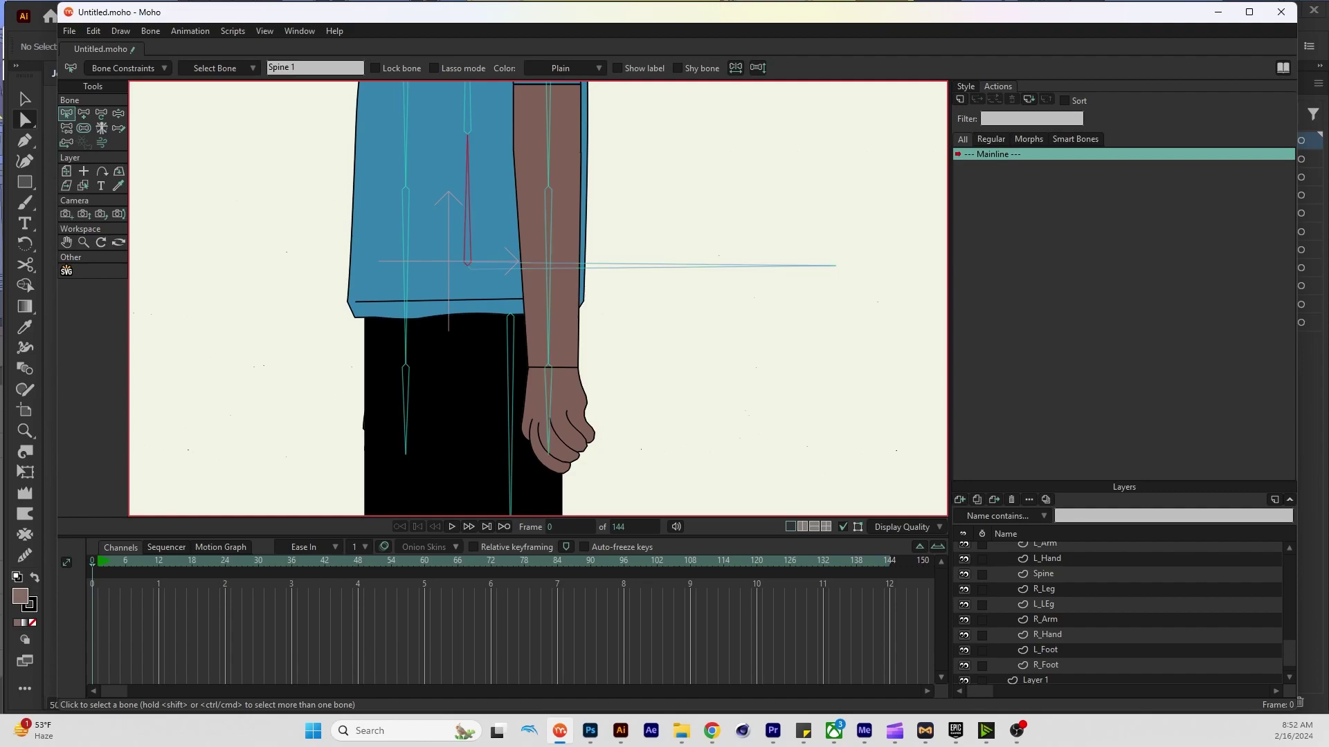
left_click(314, 67)
type("Lower Spine")
key("Return")
Name the top torso bone "Upper Spine" and the bone above it "Neck"
left_click(315, 67)
type("Upper Spine")
key("Return")
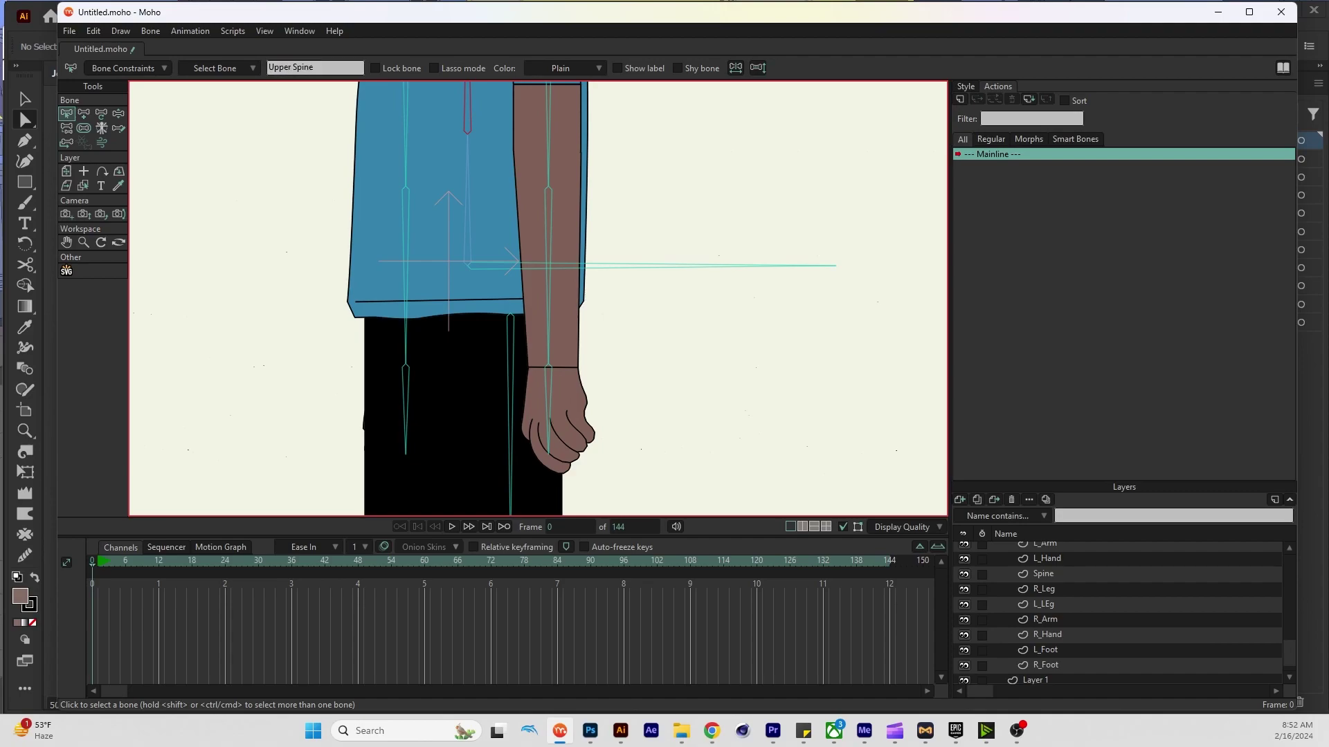
scroll(537, 299, "up", 5)
left_click(486, 121)
left_click(315, 67)
type("Neck")
key("Return")
Name the bone running through the face "Head"
scroll(537, 298, "up", 2)
left_click(486, 138)
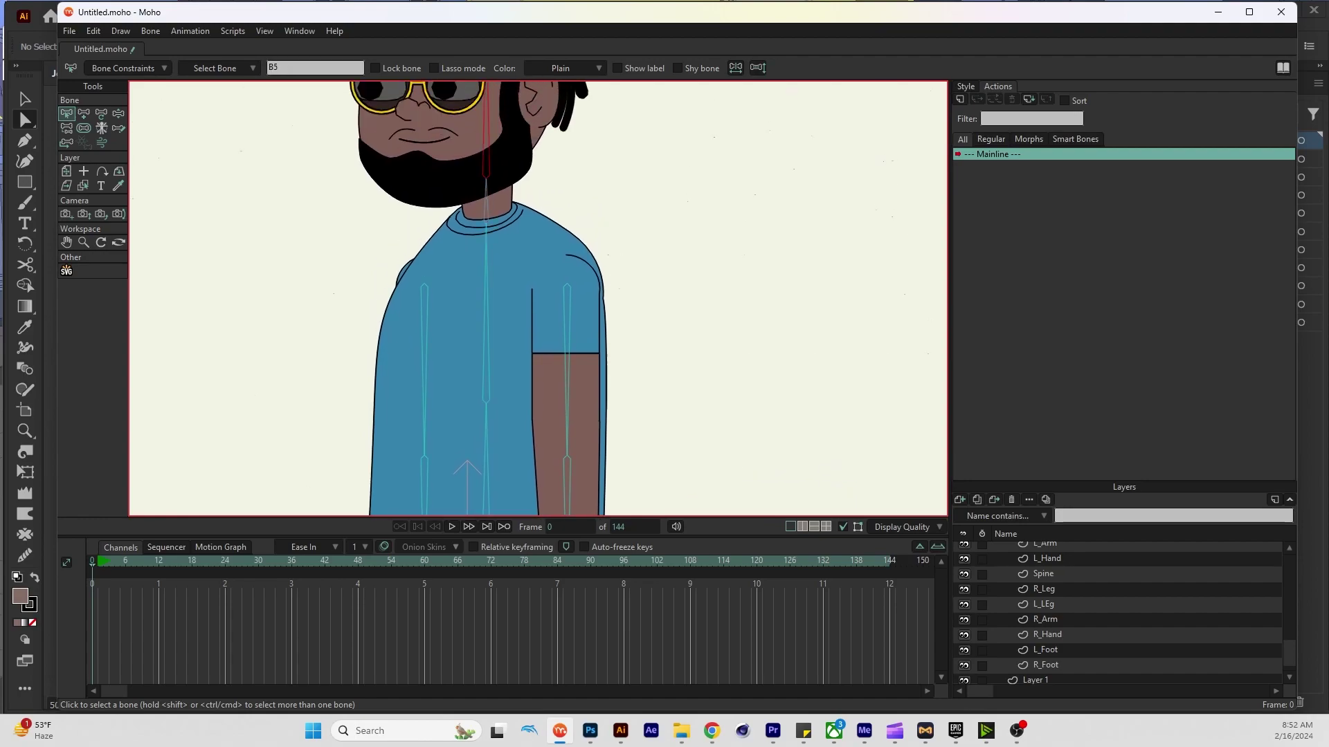
left_click(315, 67)
type("Head")
key("Return")
Show the hidden shy bone again and deselect all bones of the John Rig layer
scroll(537, 298, "down", 4)
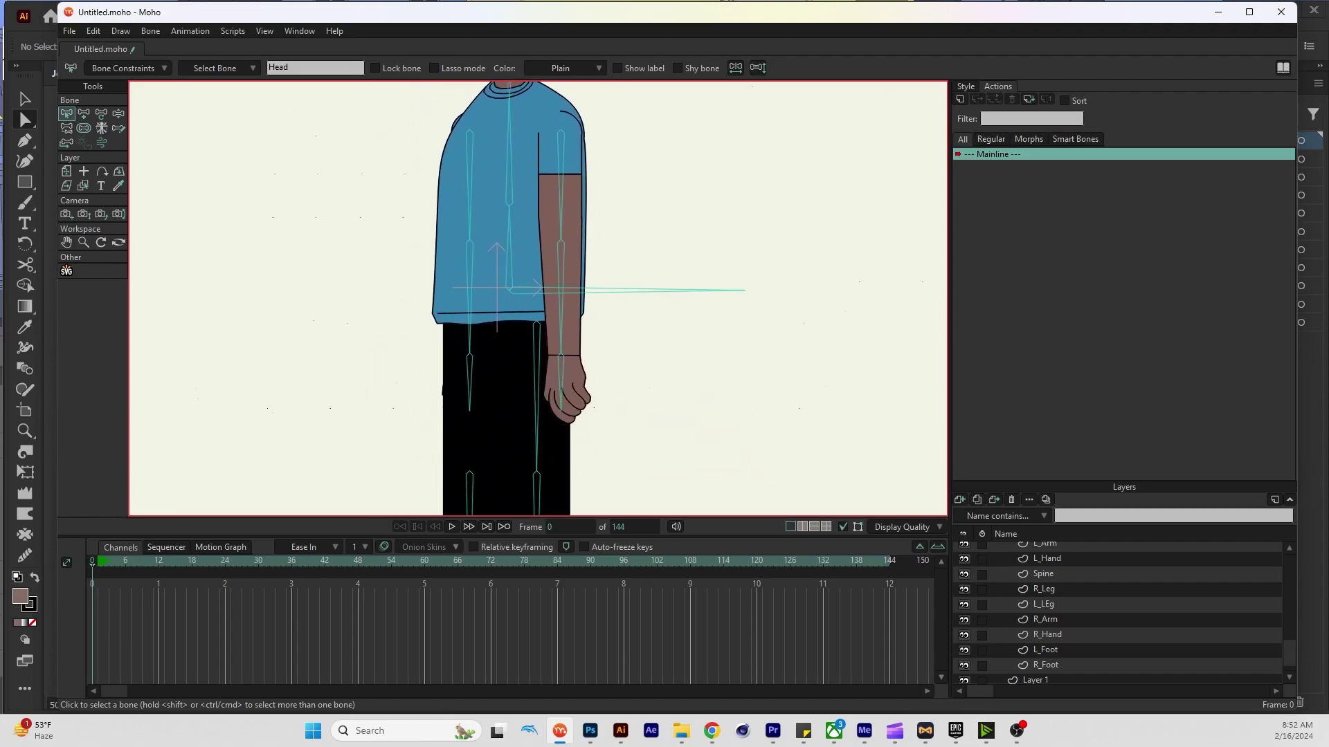
scroll(537, 298, "down", 3)
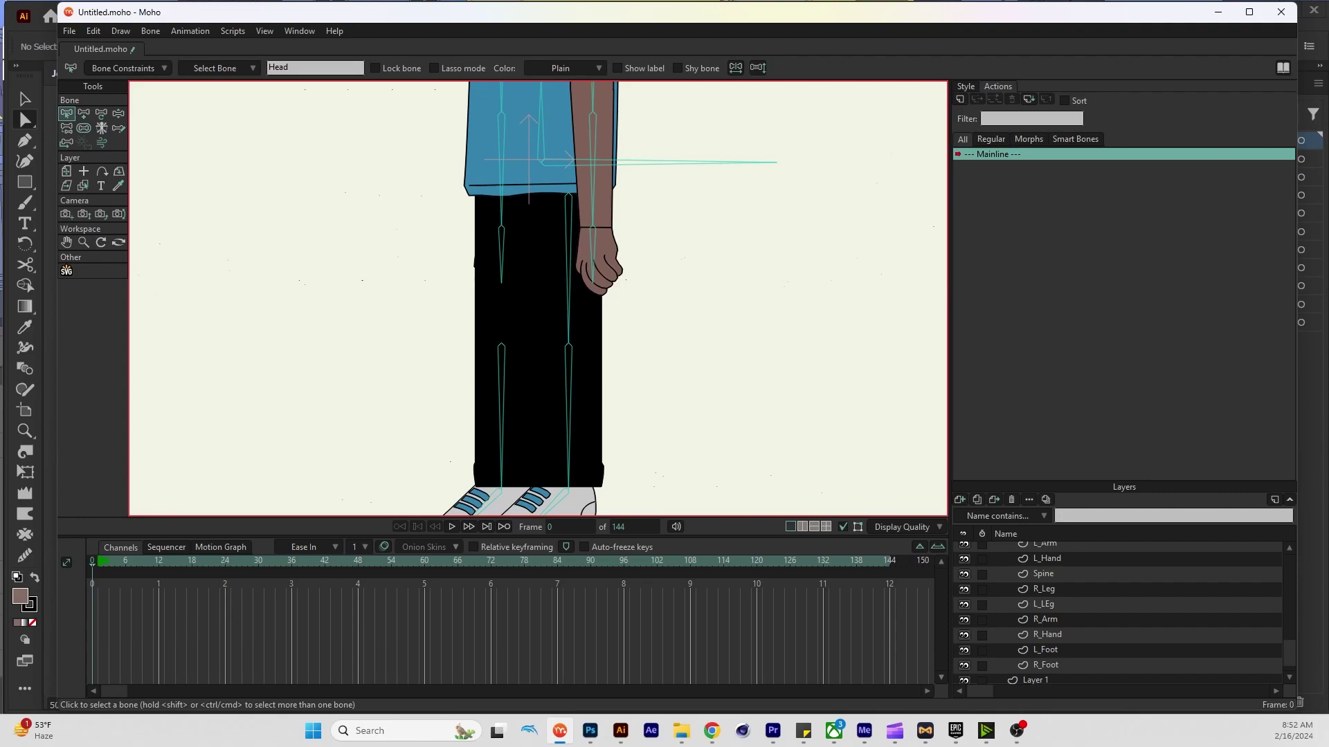
left_click(150, 31)
left_click(181, 207)
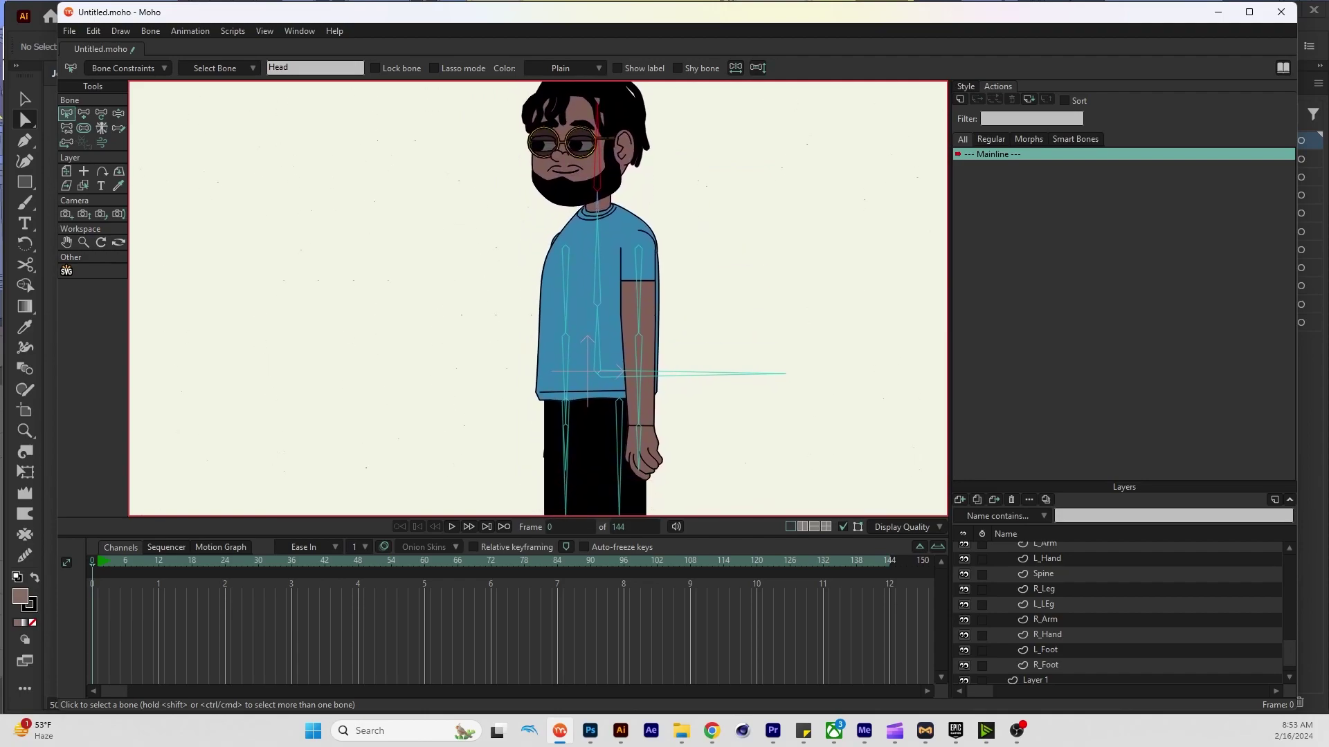
scroll(1121, 612, "up", 10)
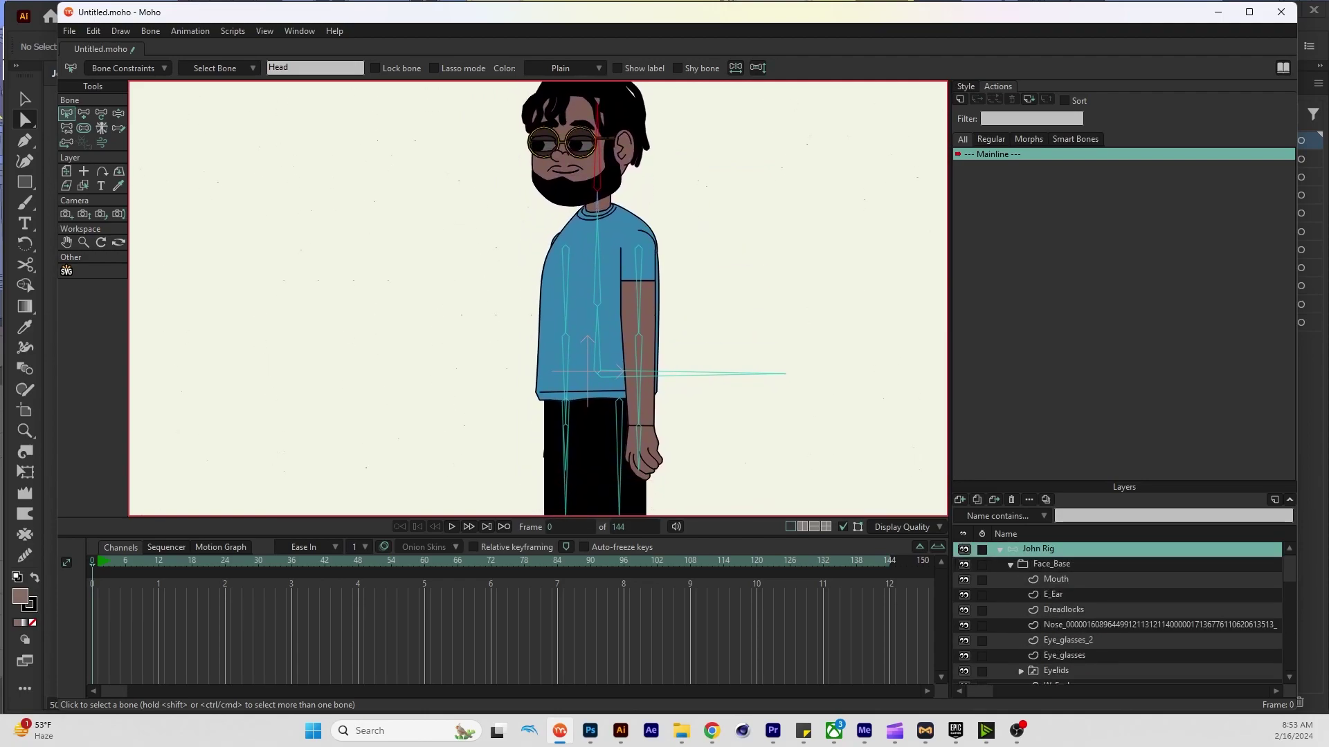
key("ctrl+d")
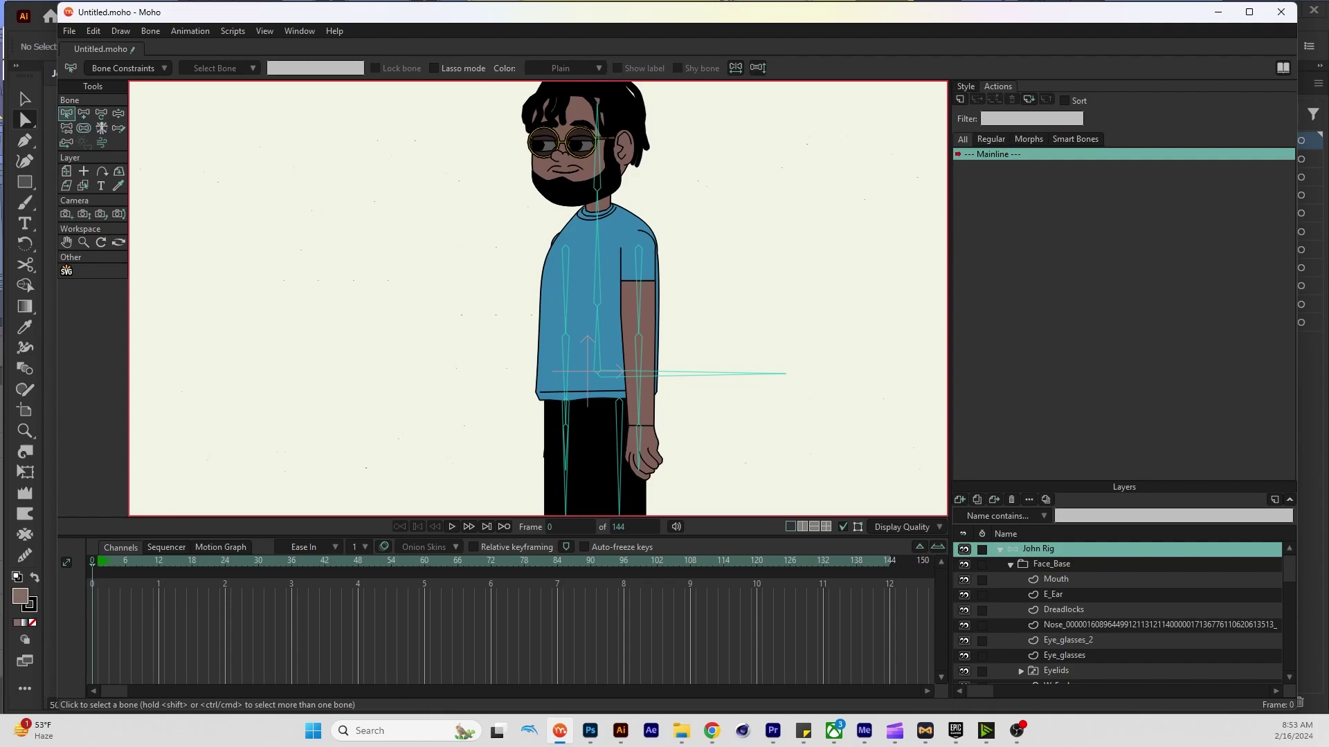
Select every bone of the rig and reduce the bone strength to 0
key("z")
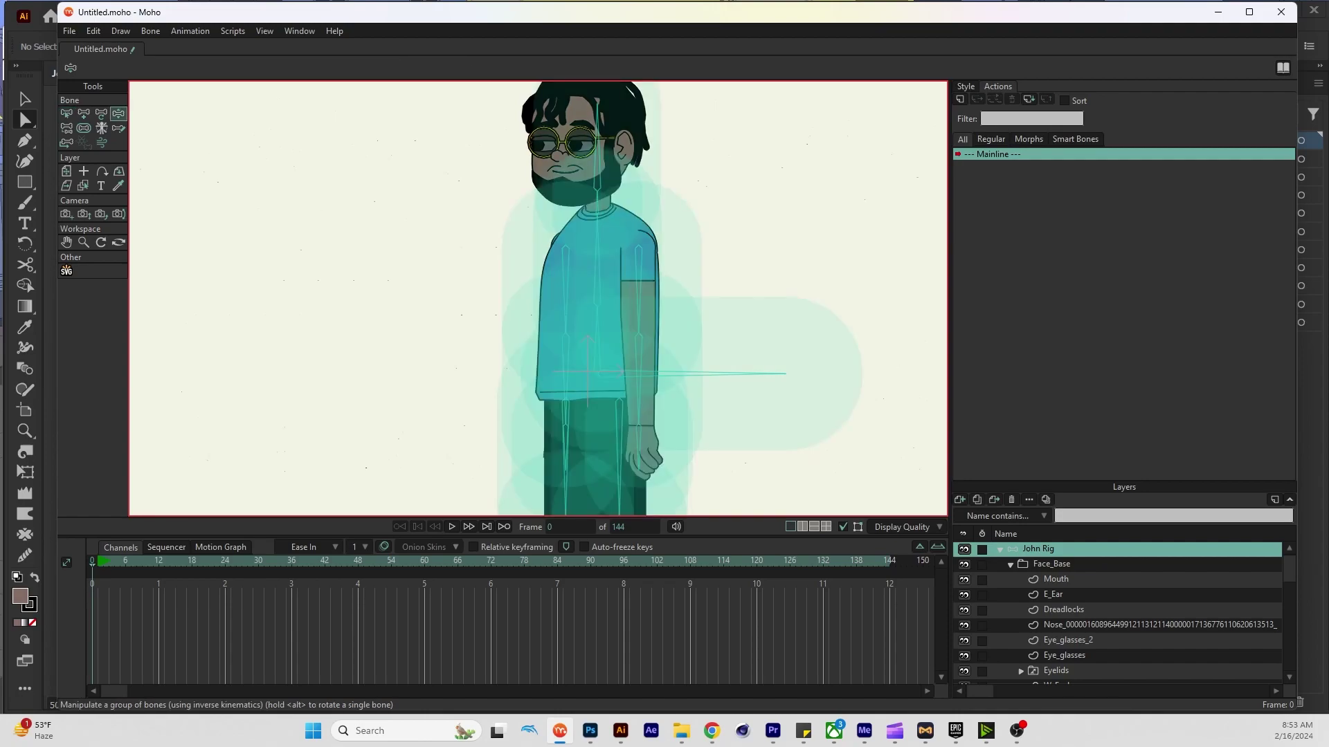
left_click(101, 113)
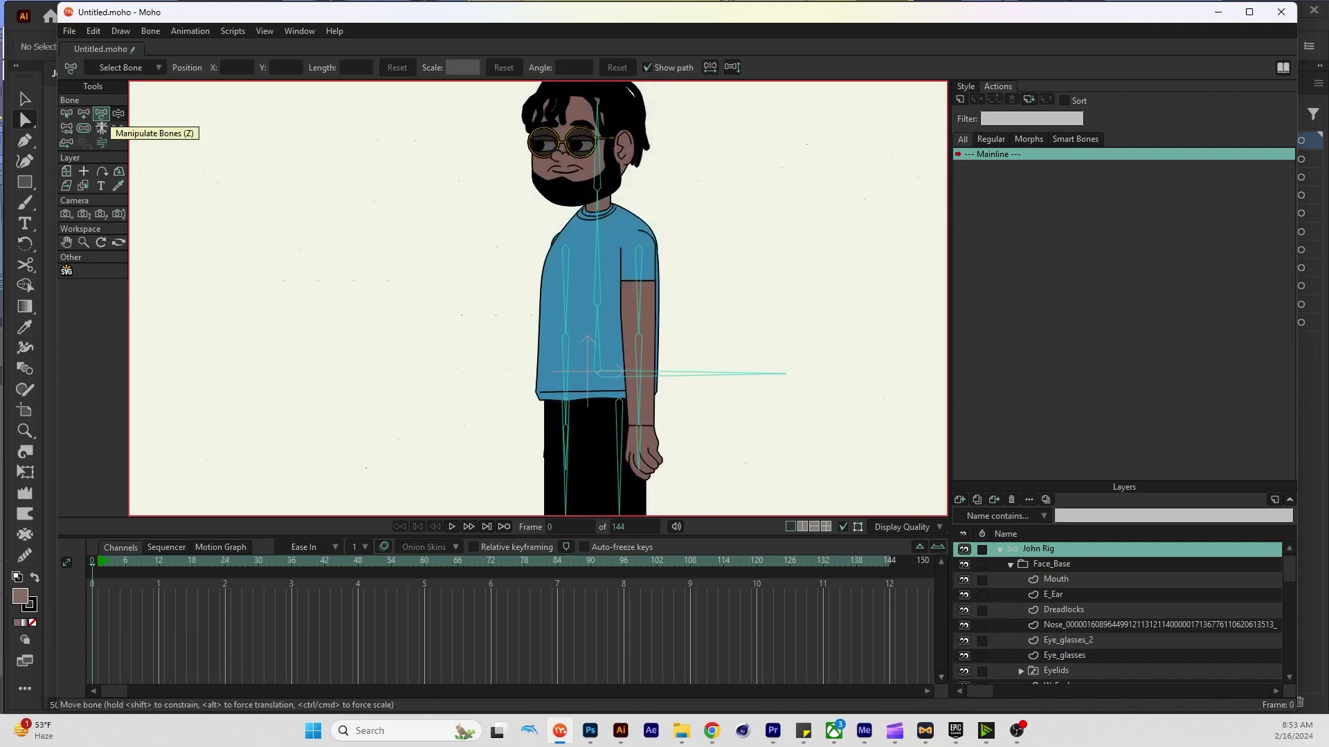
left_click(118, 114)
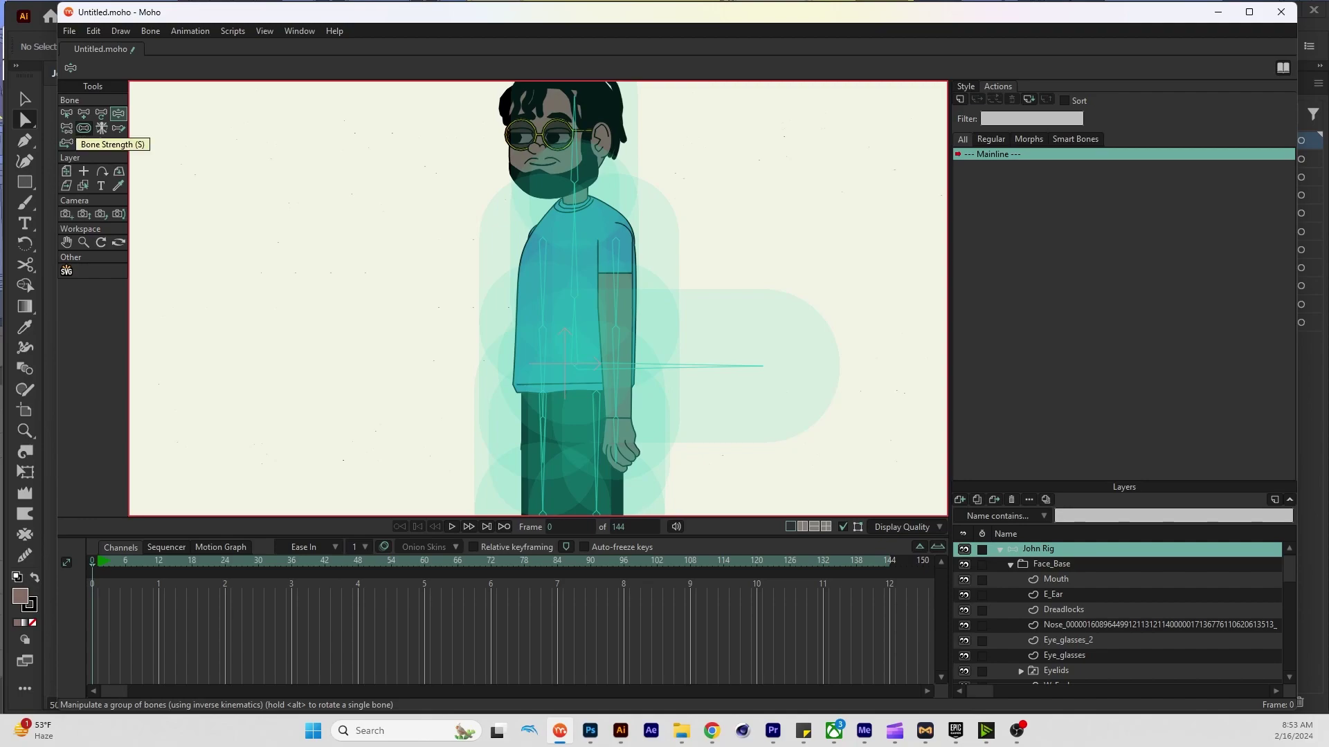
left_click(84, 128)
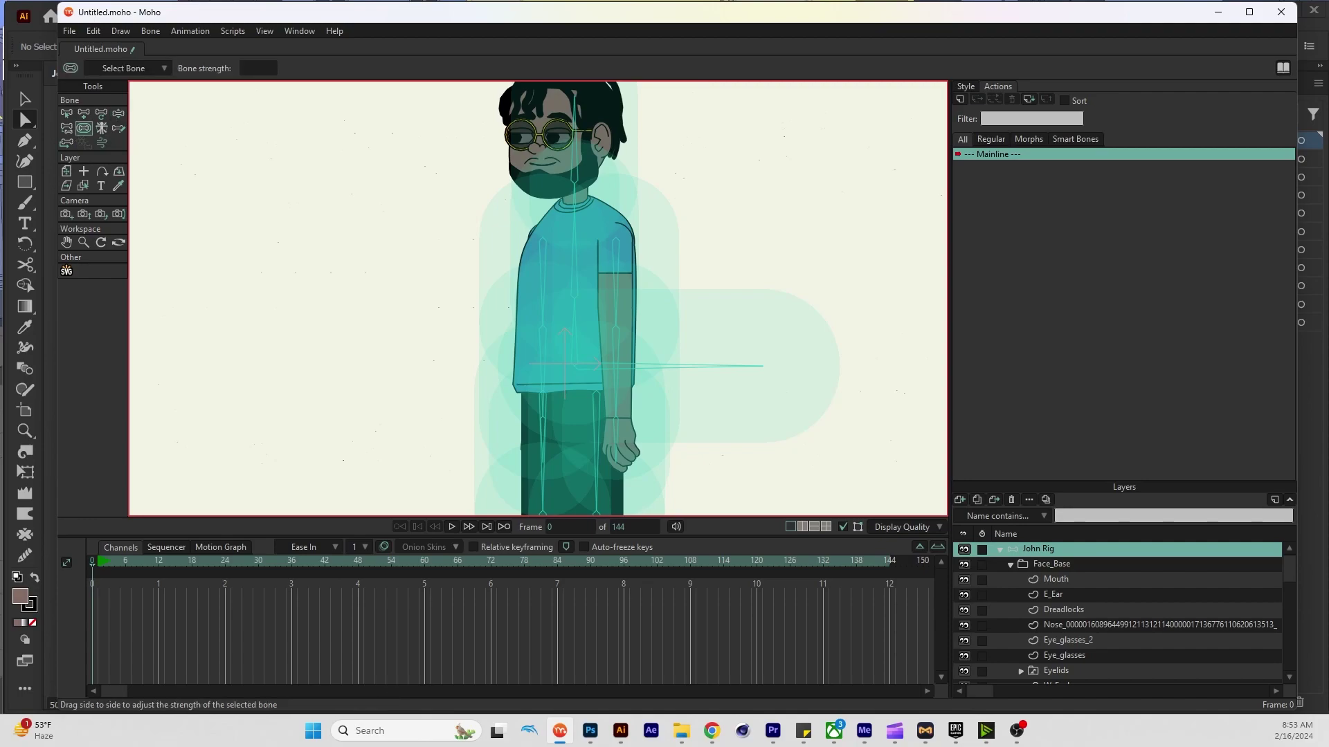
left_click(678, 365)
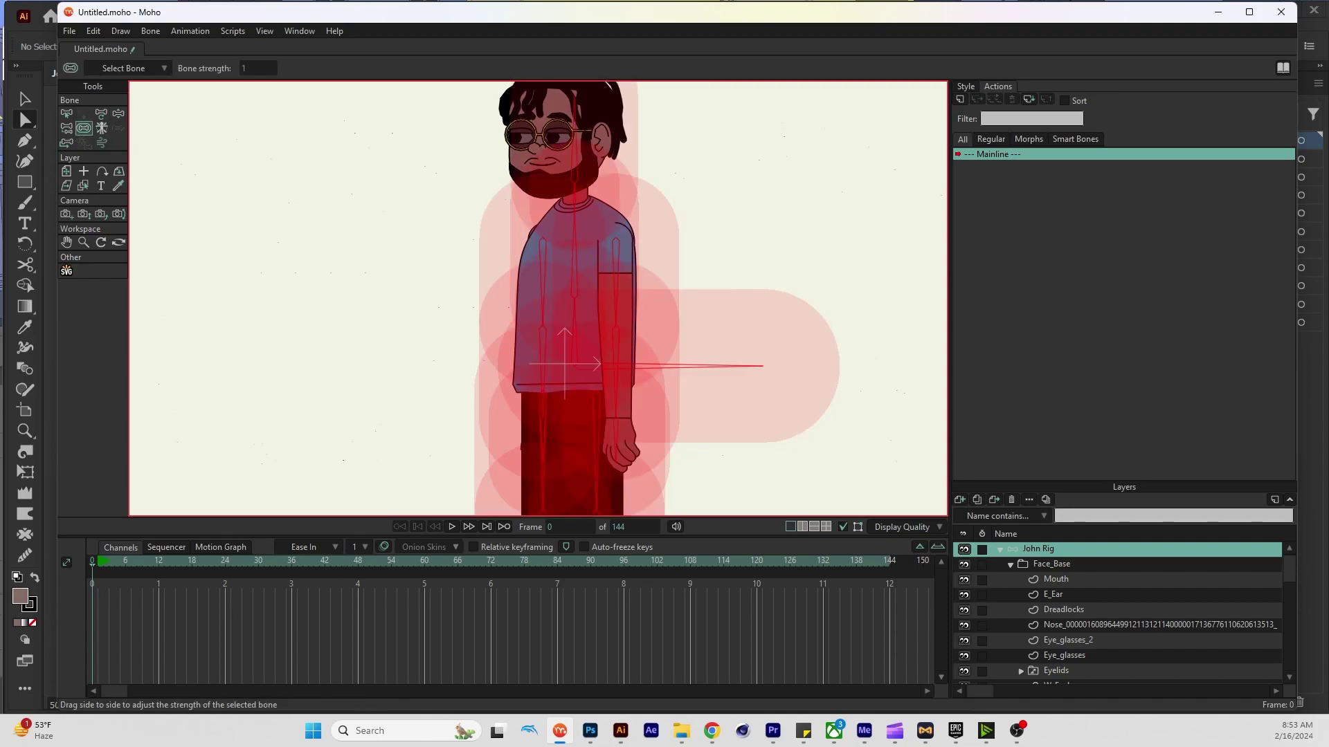
left_click_drag(678, 365, 600, 366)
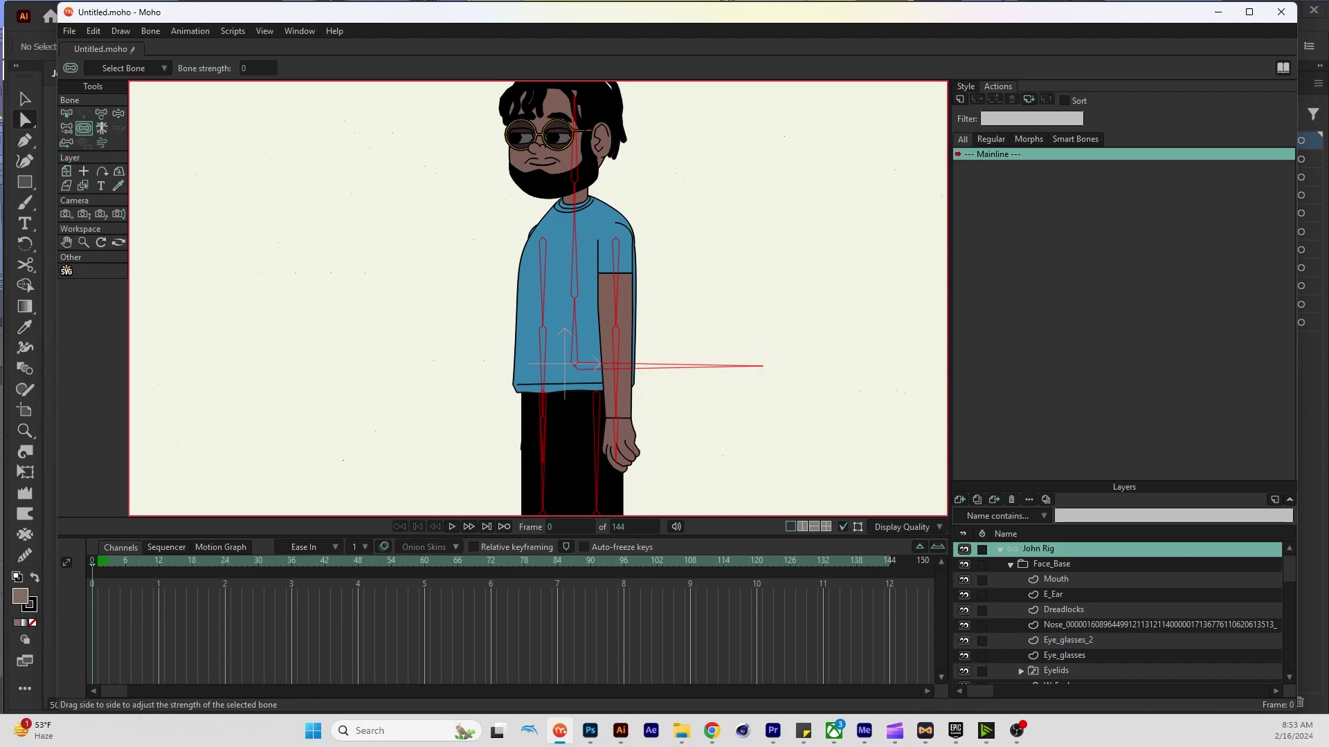
Test the rig by bending the head and upper spine bones with Manipulate Bones
left_click(66, 114)
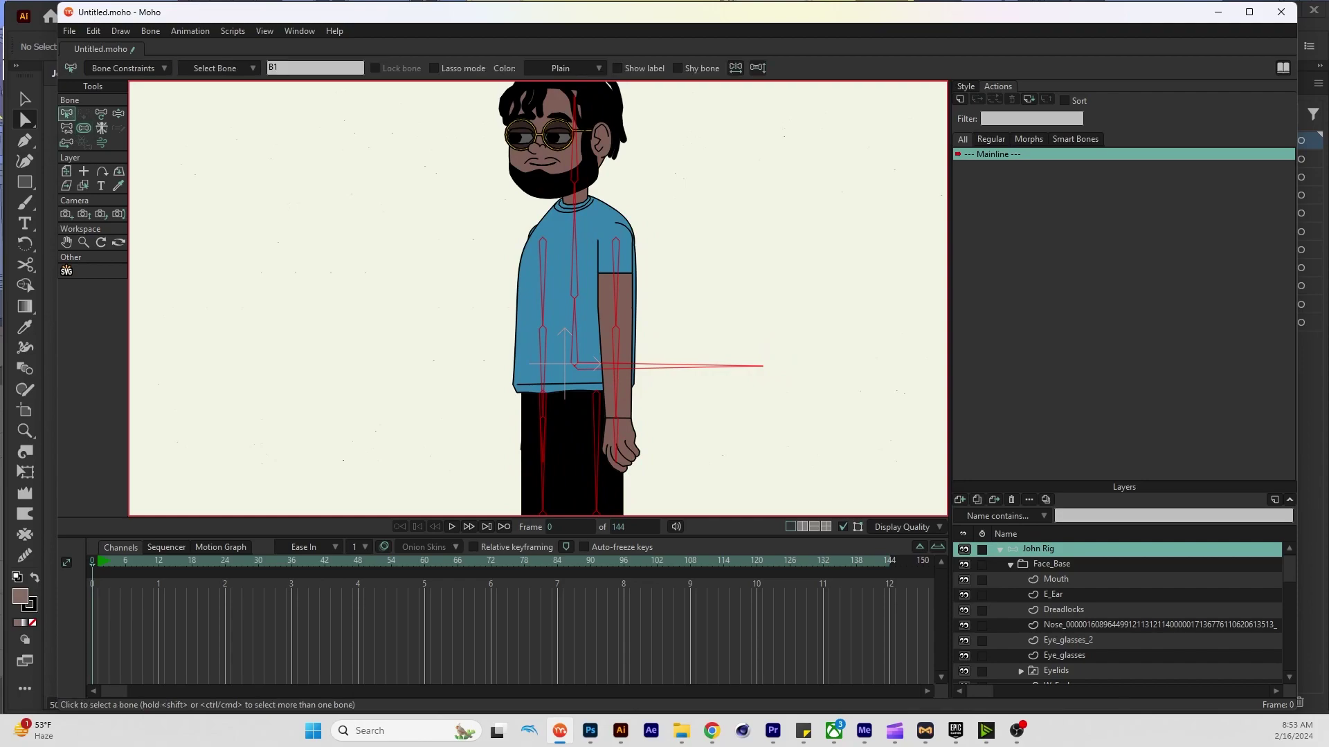
scroll(576, 336, "down", 3)
scroll(576, 335, "up", 1)
left_click_drag(575, 336, 576, 296)
key("z")
left_click_drag(575, 111, 608, 114)
mouse_move(574, 206)
left_mouse_down()
mouse_move(563, 205)
mouse_move(574, 204)
left_mouse_up()
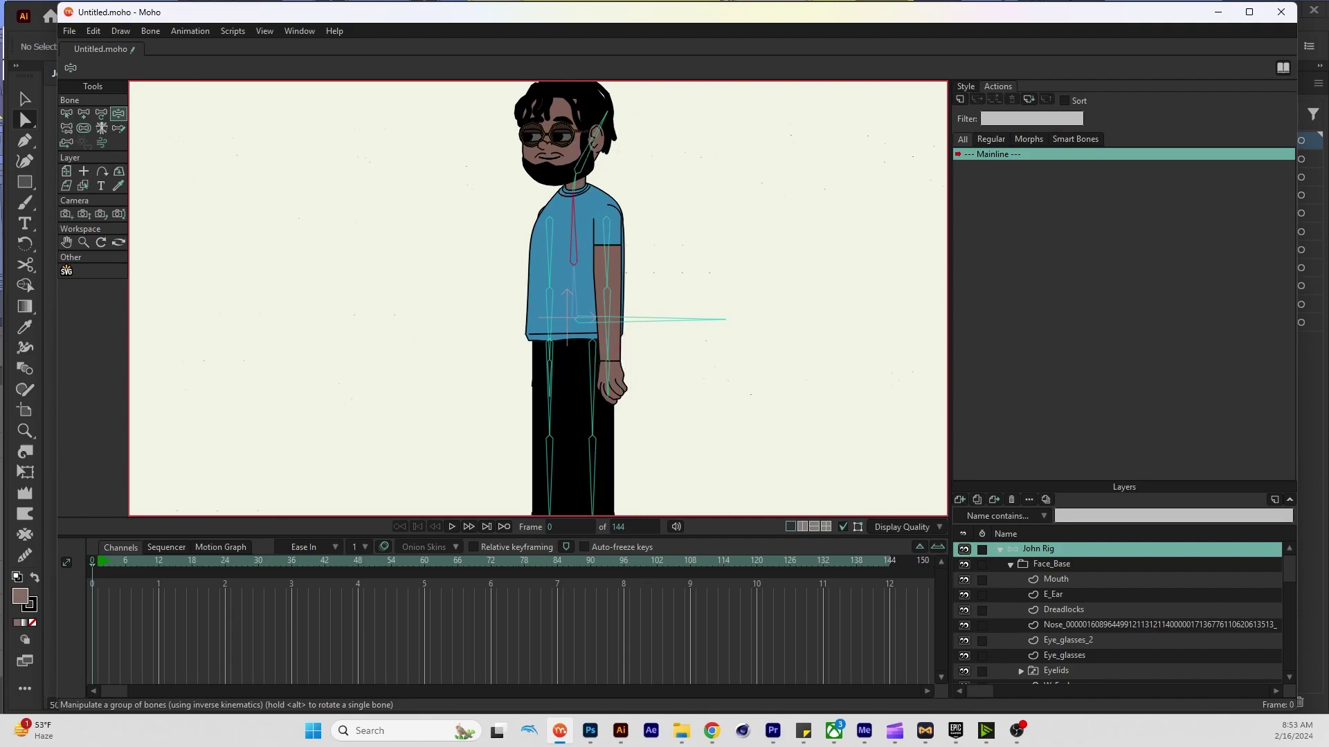
Reparent the Left Arm bone to the Upper Spine bone
key("t")
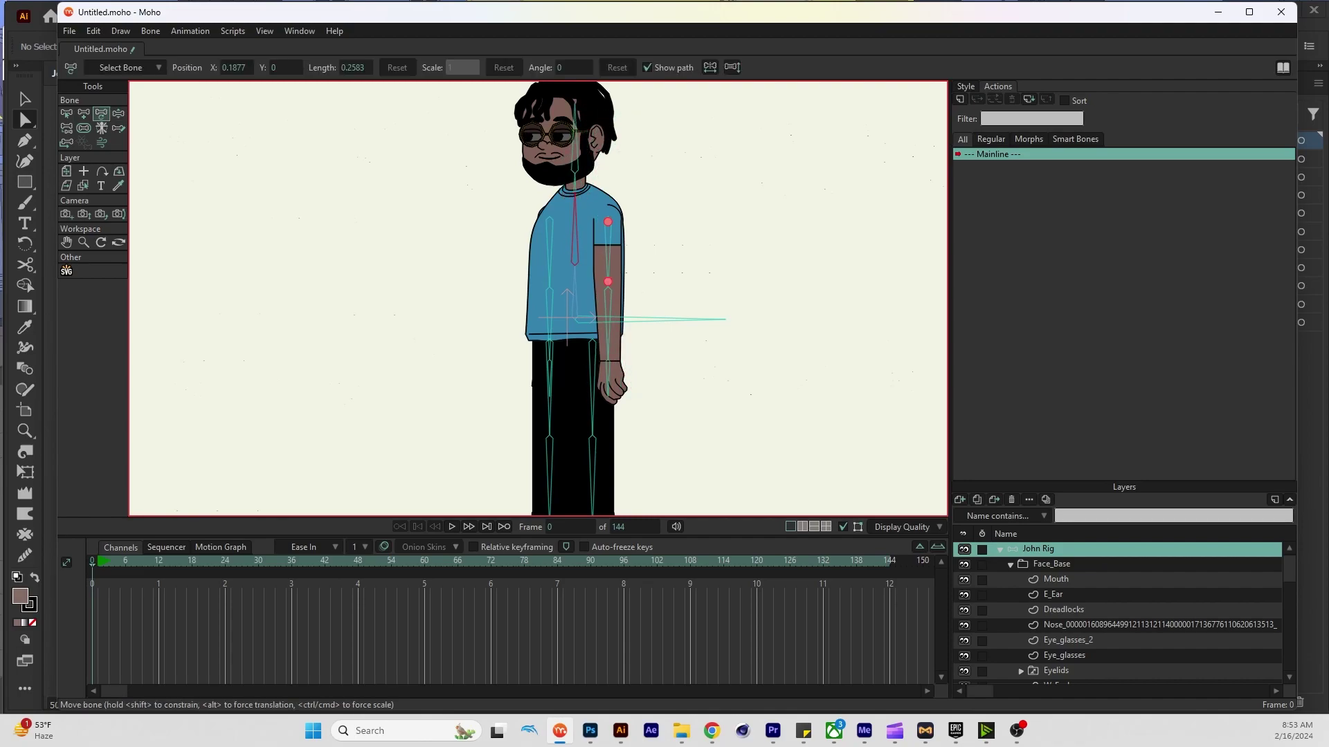
left_click(713, 319)
left_click(550, 252)
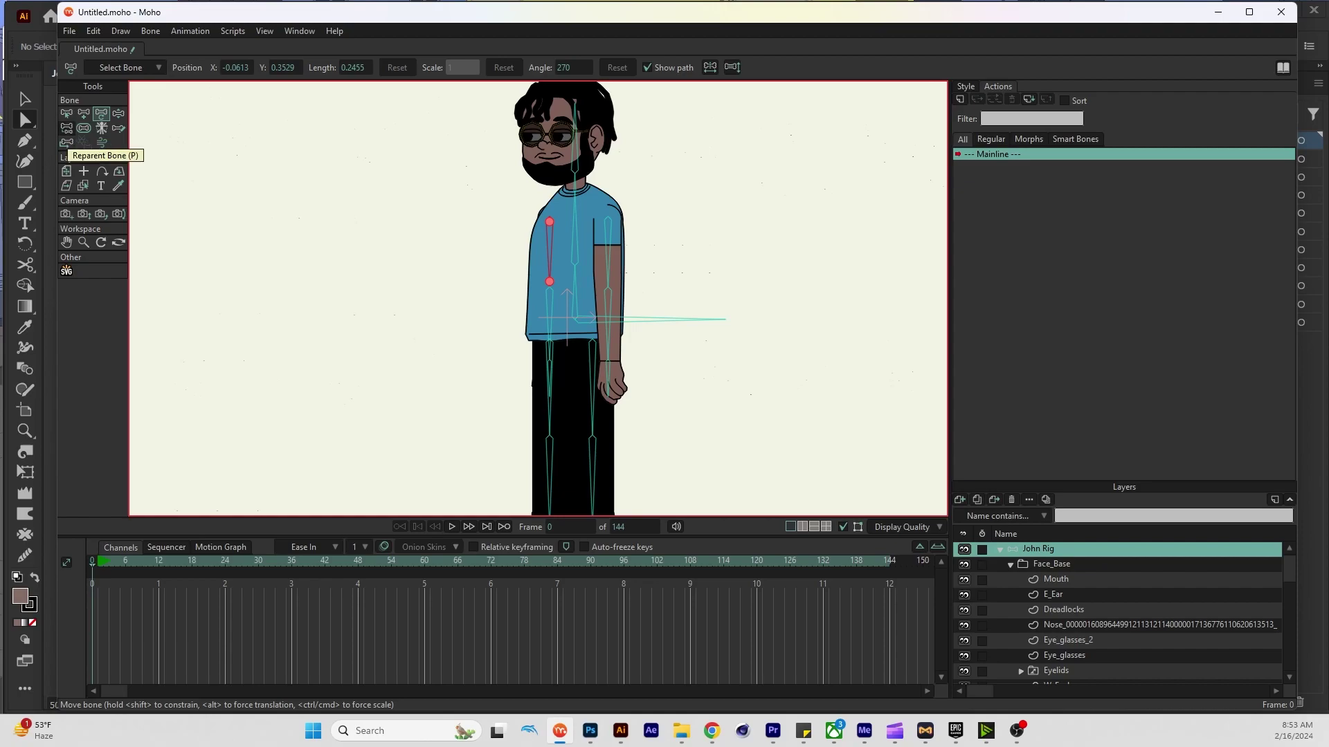
left_click(67, 128)
scroll(537, 299, "up", 4)
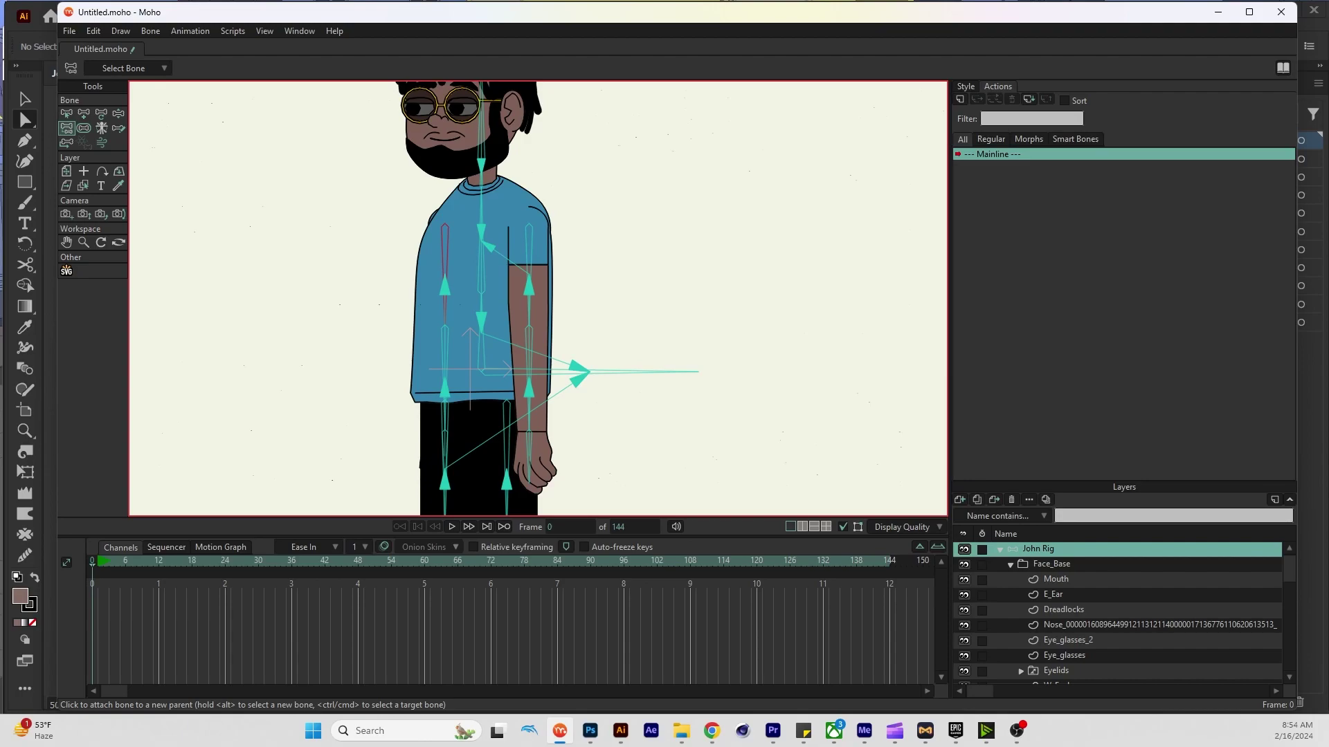
left_click(480, 242)
scroll(538, 298, "down", 3)
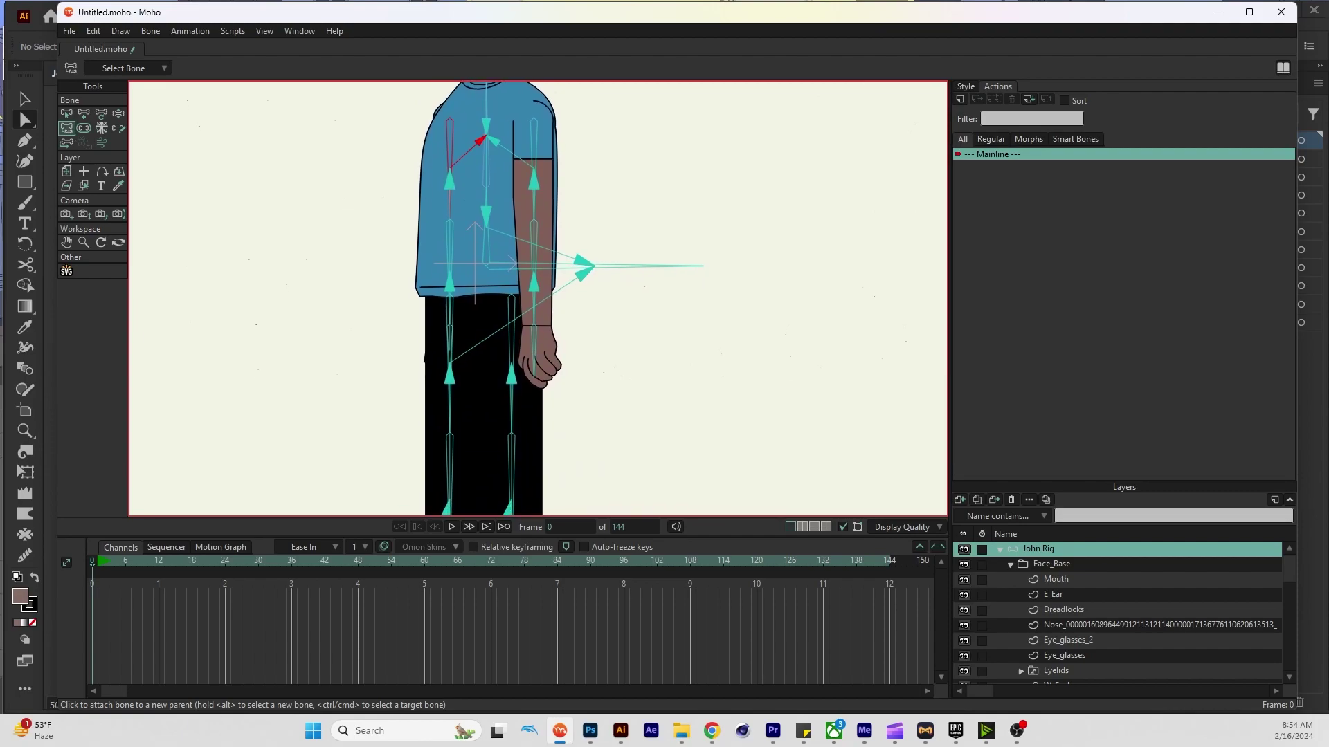
Reparent the thigh bone of the leg beneath the visible arm to the horizontal hip bone
left_click(513, 332, "alt")
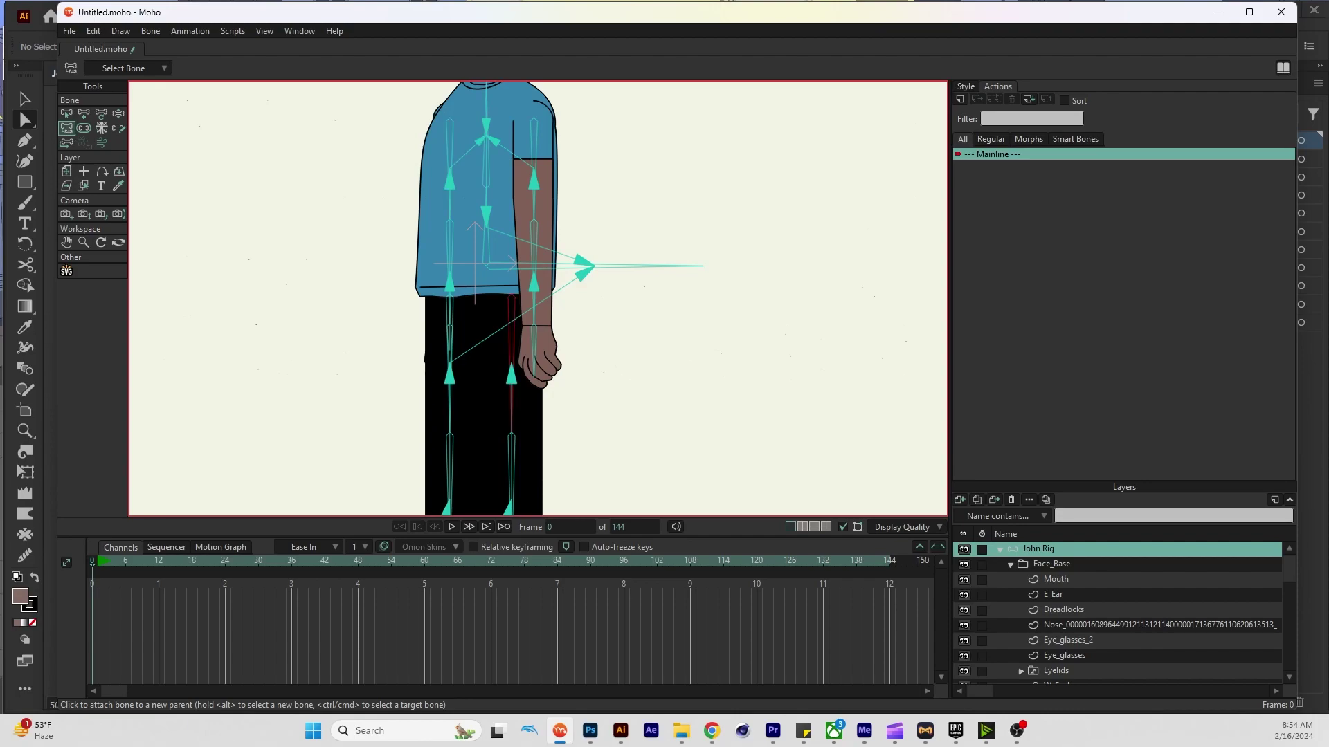
left_click(644, 266)
scroll(537, 297, "down", 3)
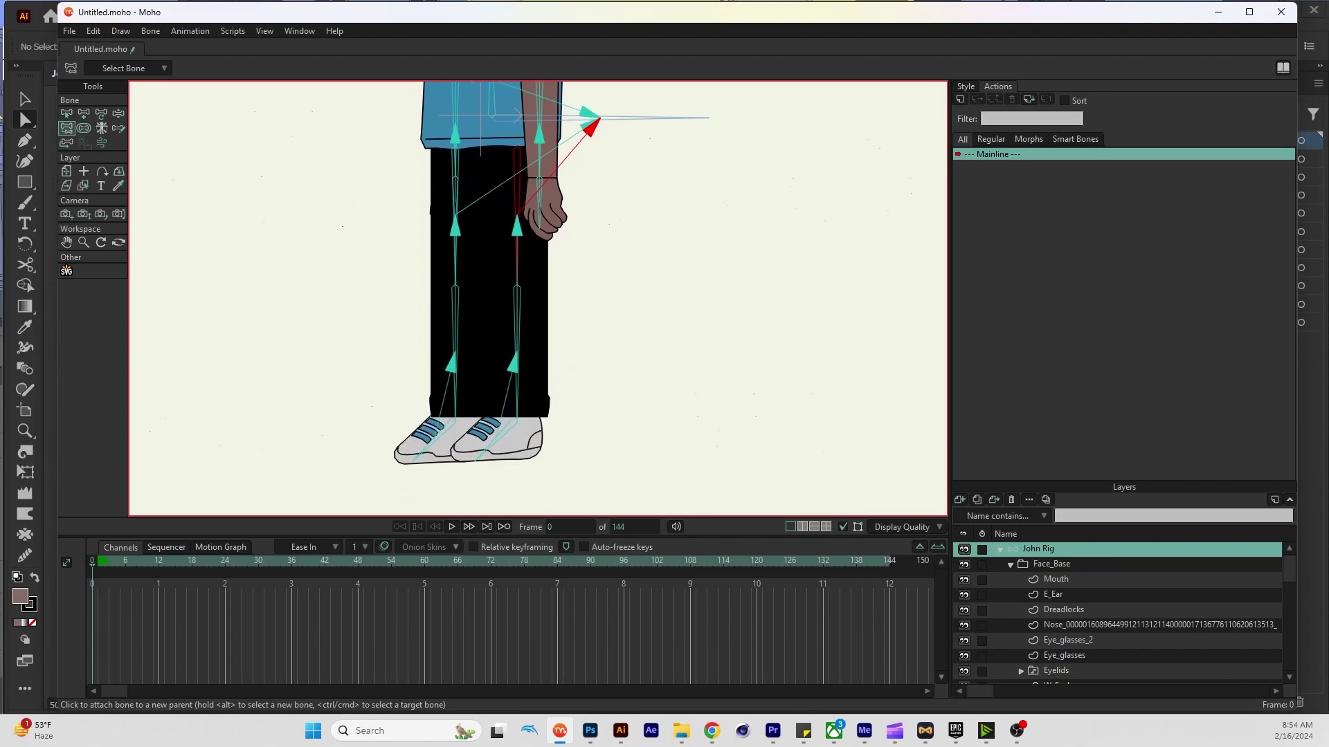
scroll(538, 298, "up", 3)
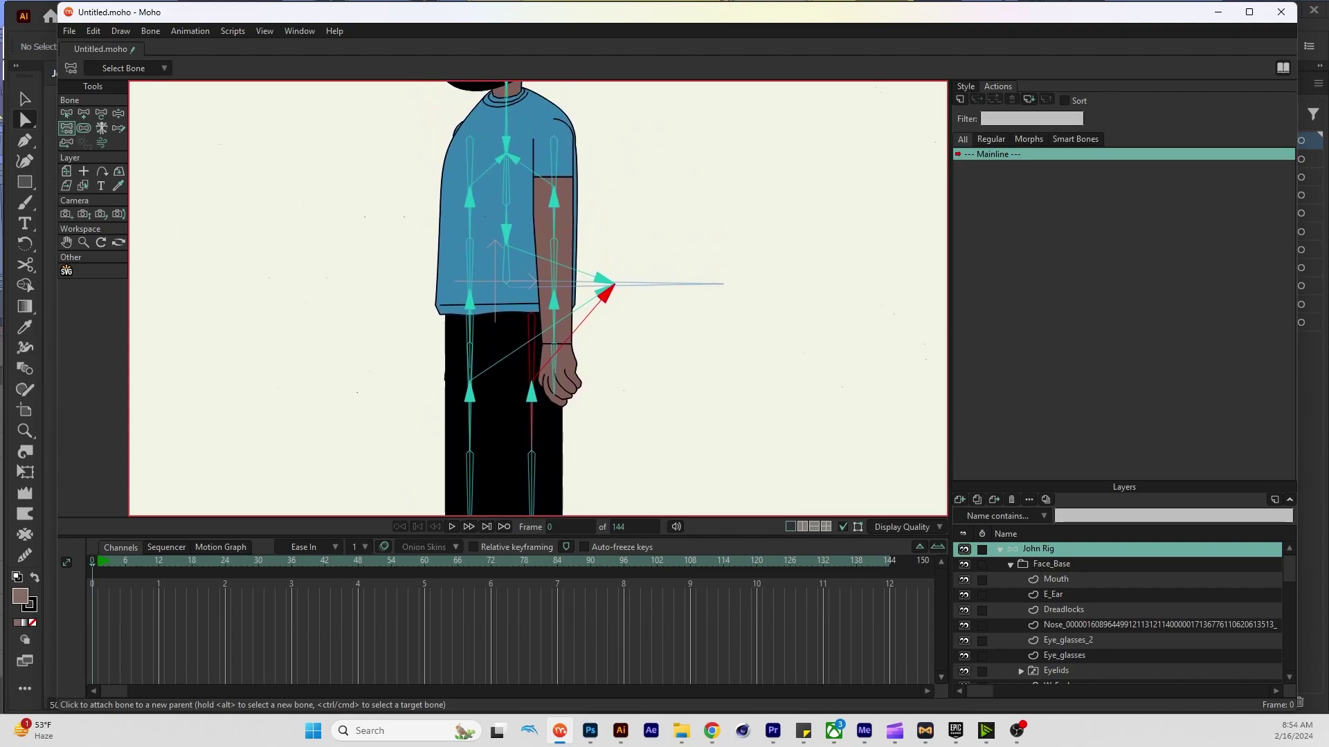
scroll(607, 322, "down", 2)
Test the leg chain by swinging the other leg's bones with Manipulate Bones
key("z")
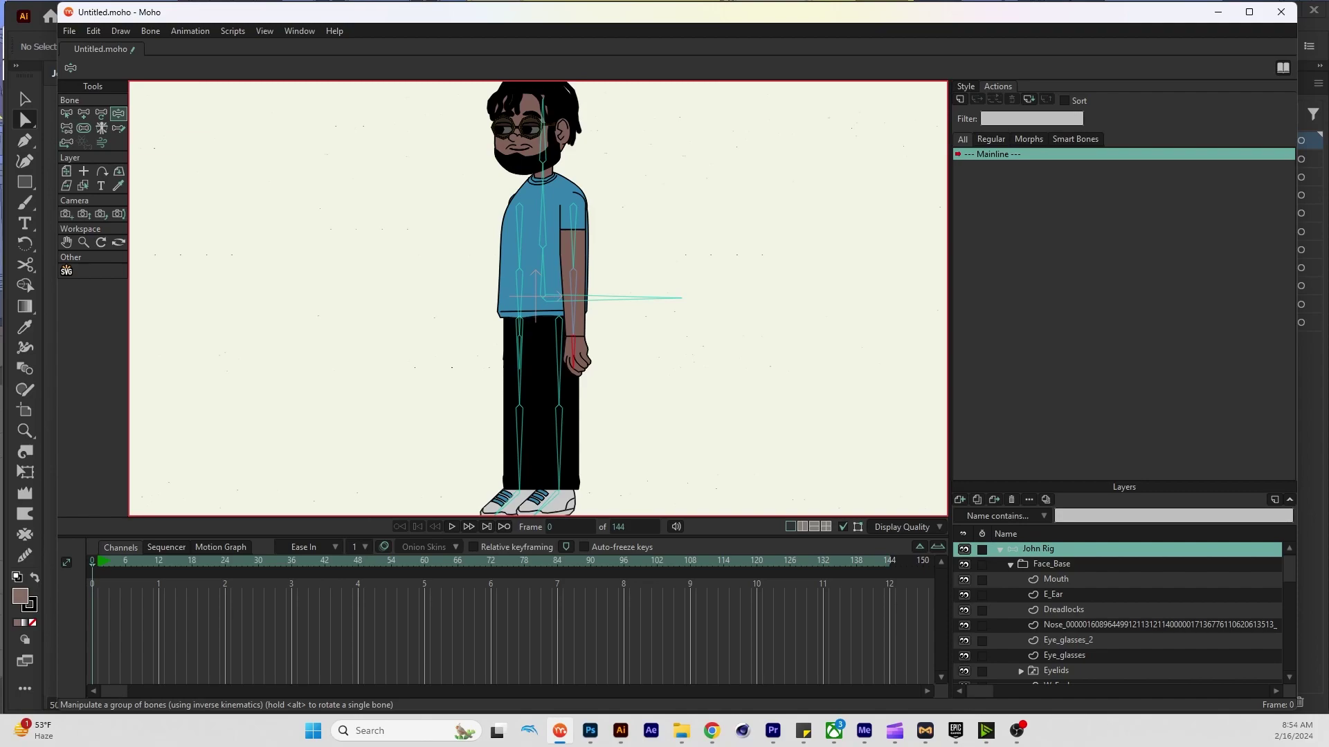
left_click_drag(623, 401, 592, 307)
left_click_drag(485, 396, 401, 402)
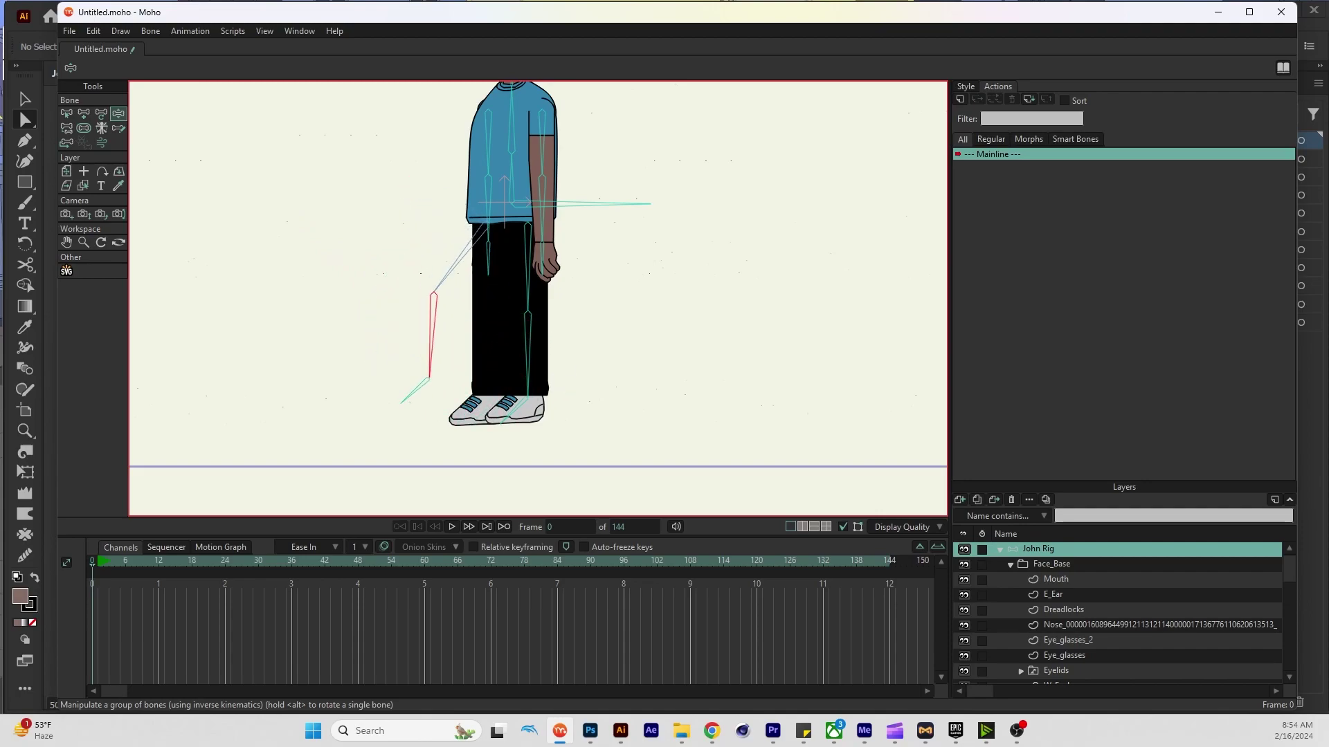
key("t")
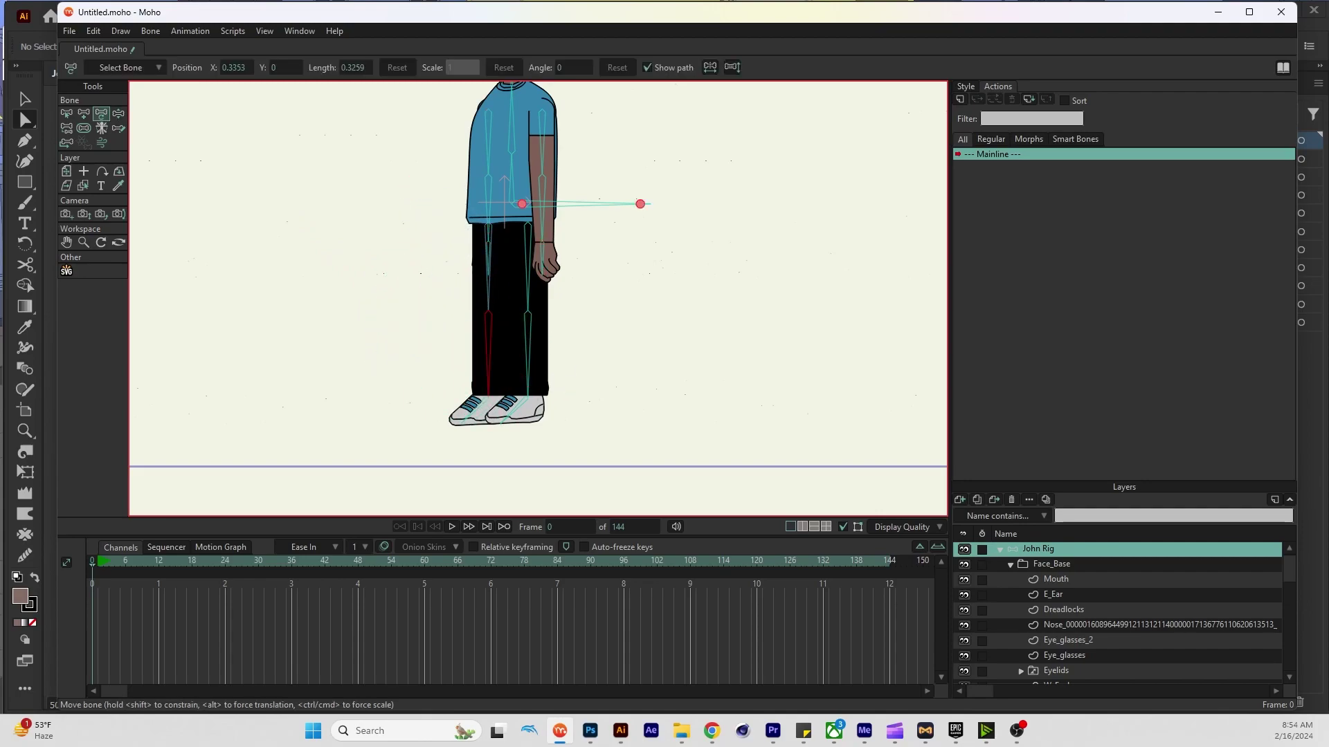
Select the Head bone of the John Rig layer
left_click(999, 548)
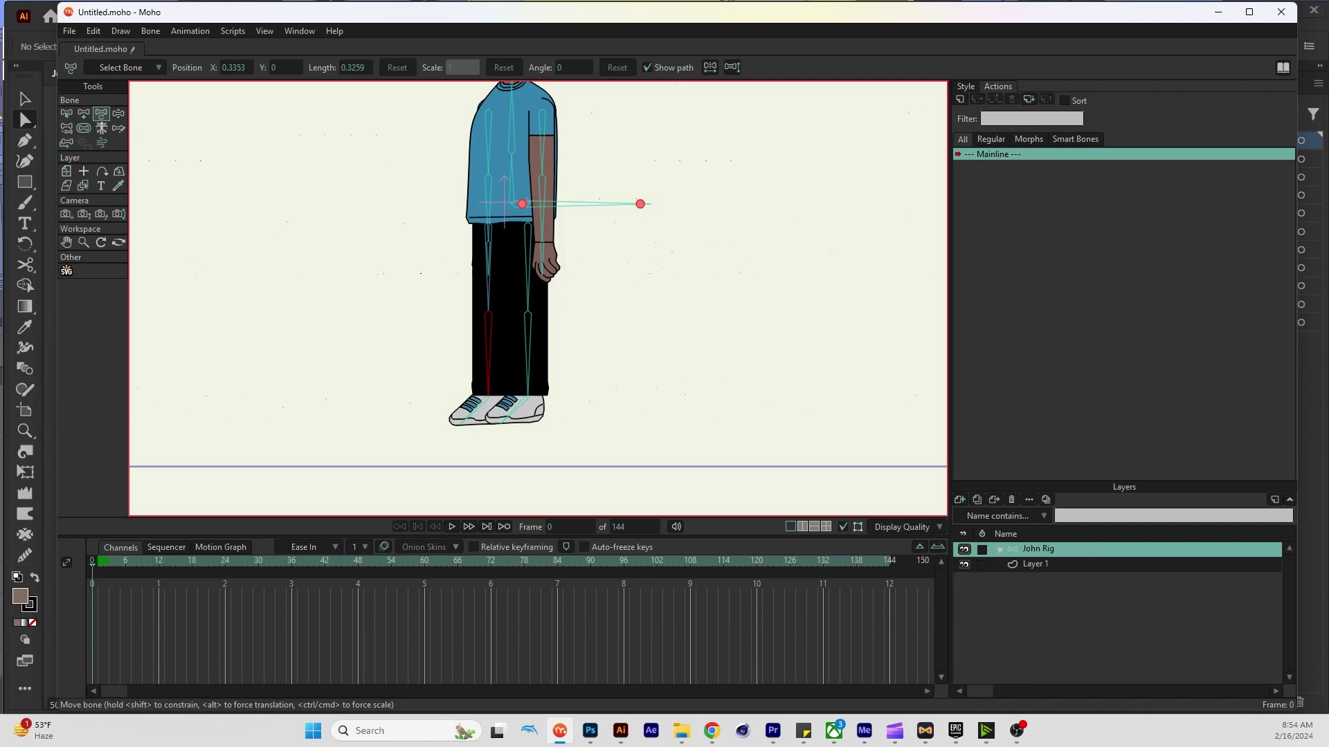
left_click_drag(489, 207, 559, 364)
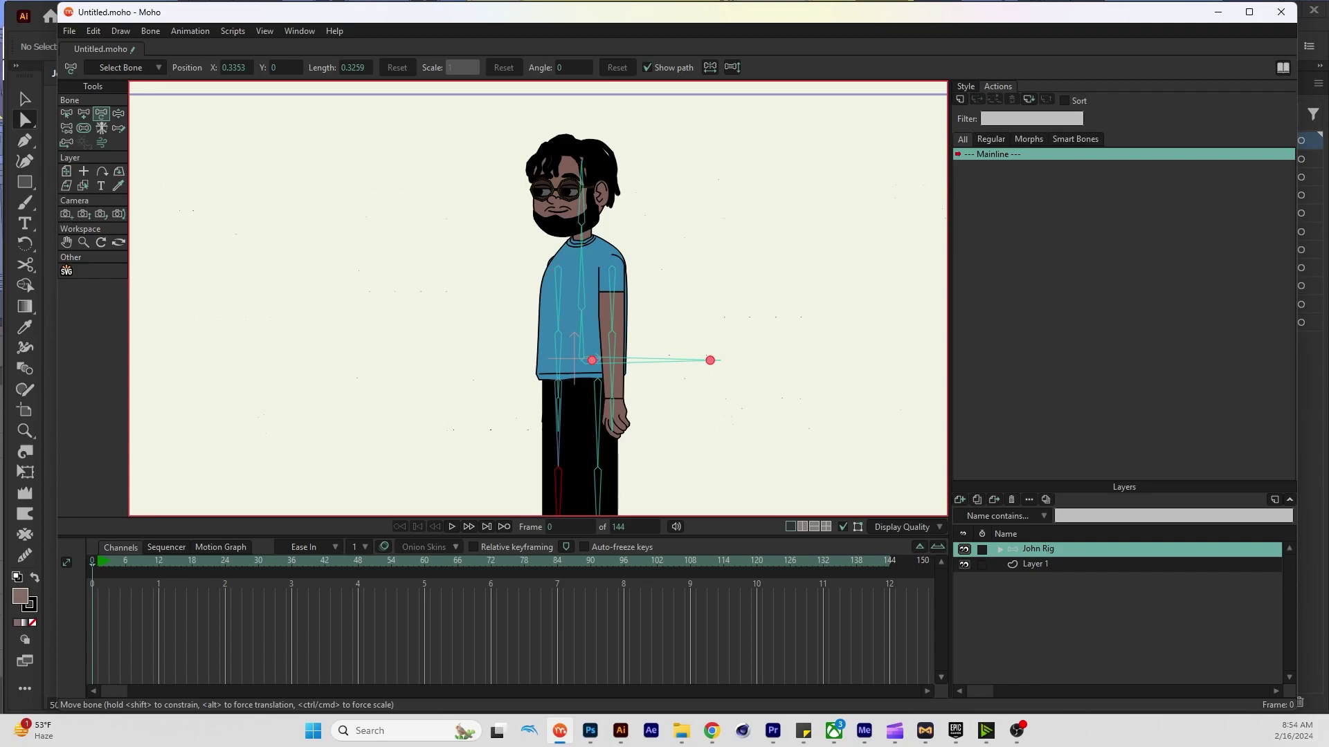
left_click(1000, 549)
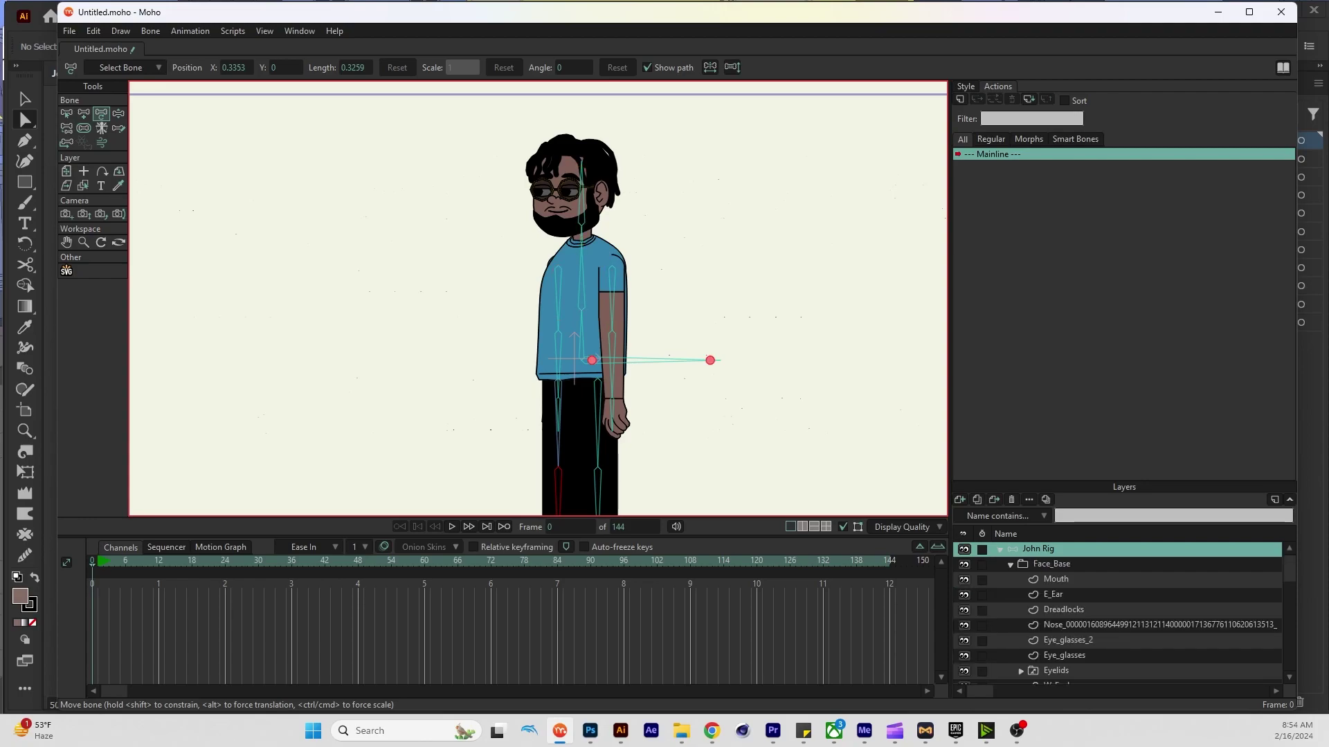
left_click(1057, 579)
scroll(582, 263, "up", 5)
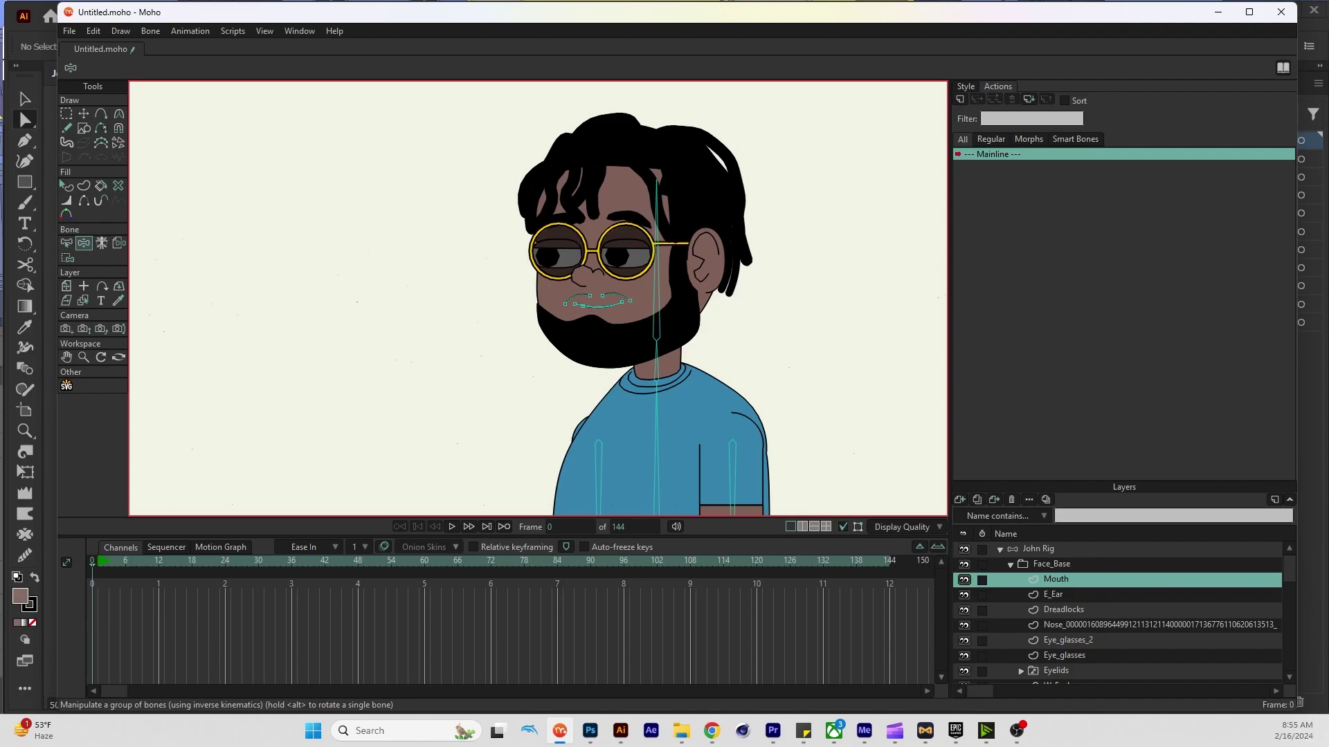
left_click(1038, 549)
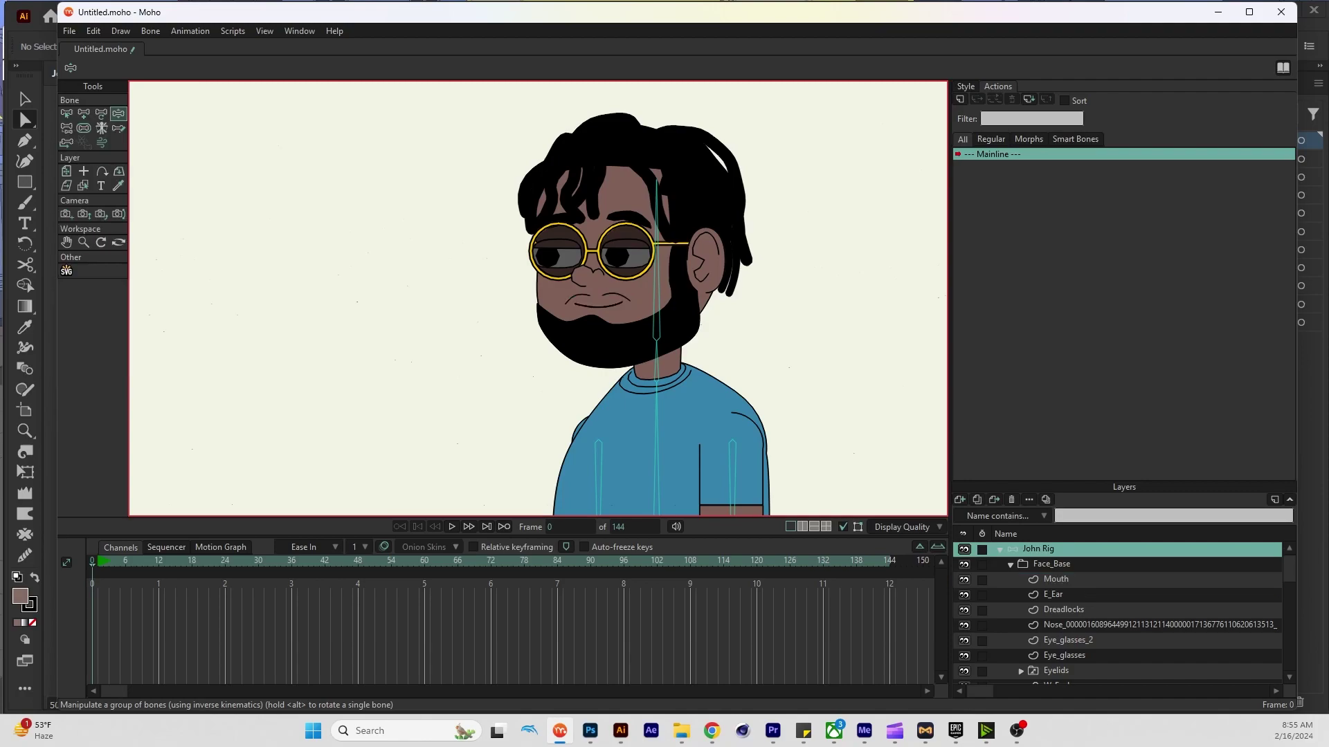
left_click(657, 277)
key("b")
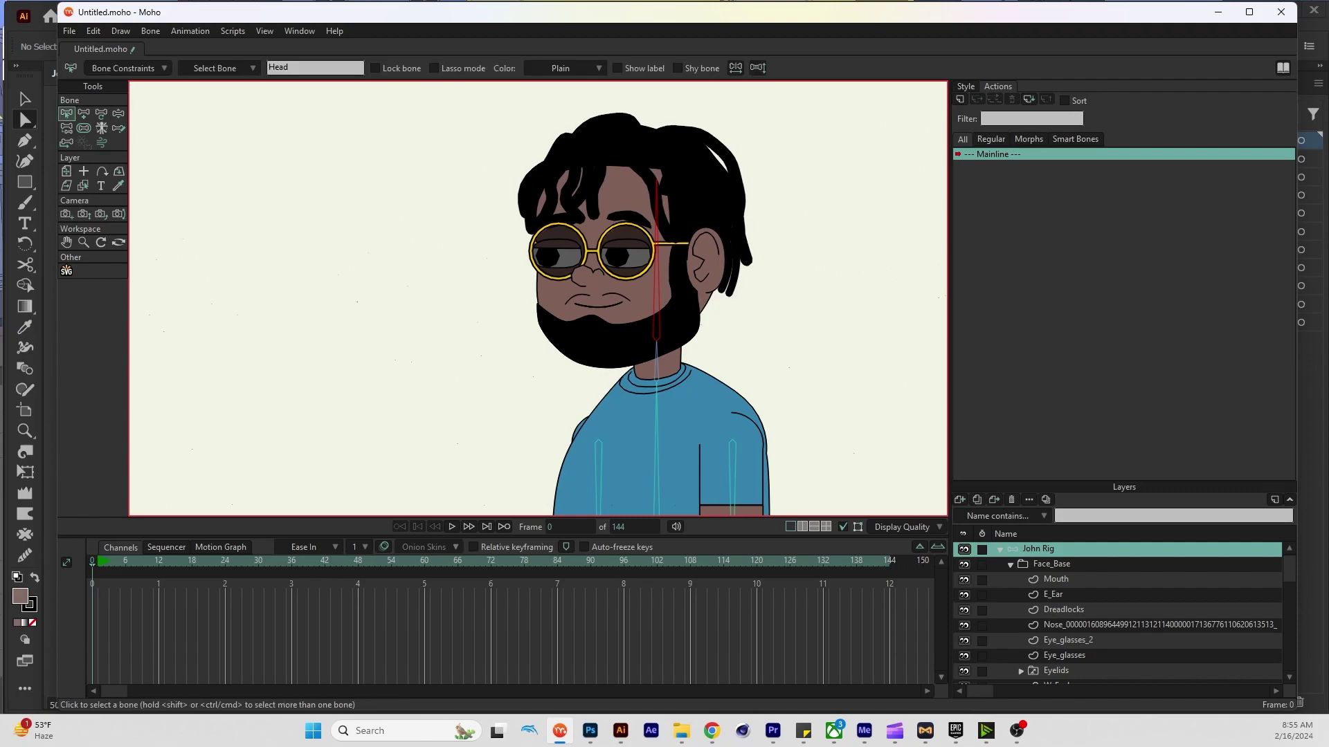
Bind all points of the Mouth layer to the Head bone using Bind Points
left_click(1057, 579)
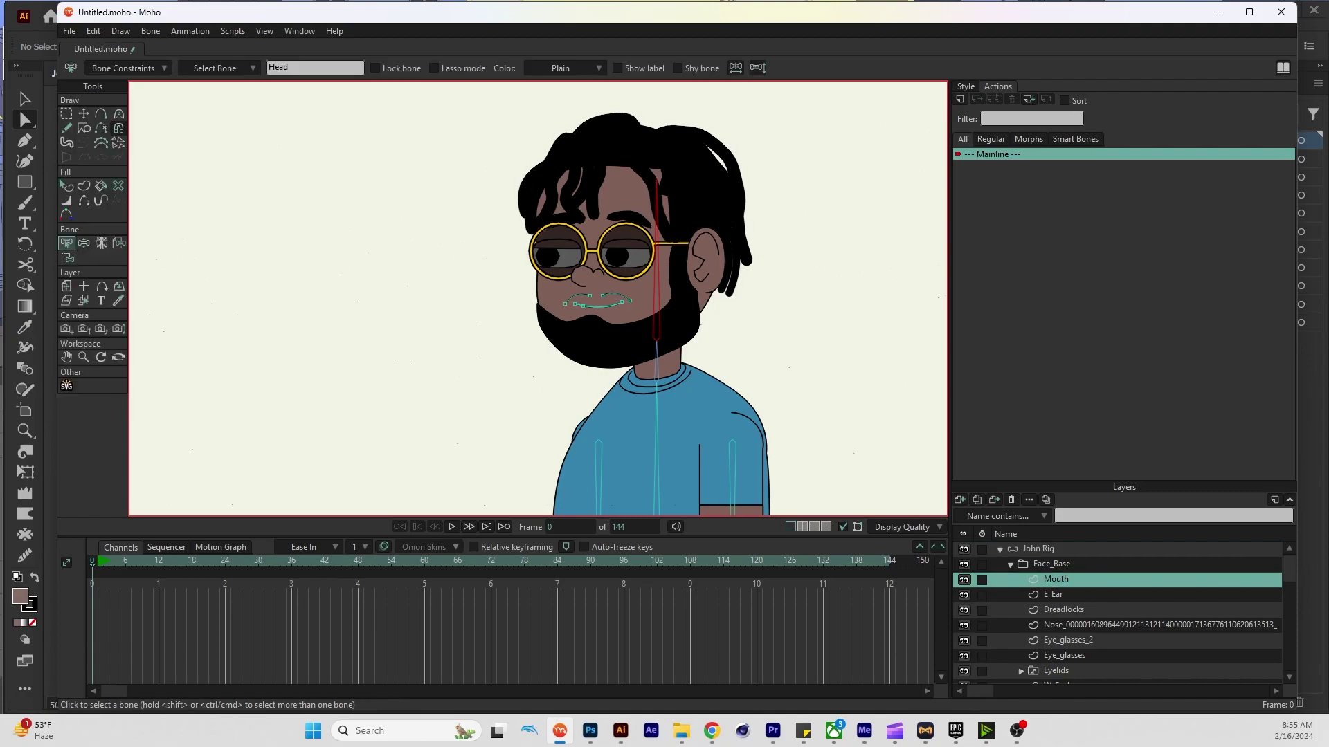
left_click(67, 258)
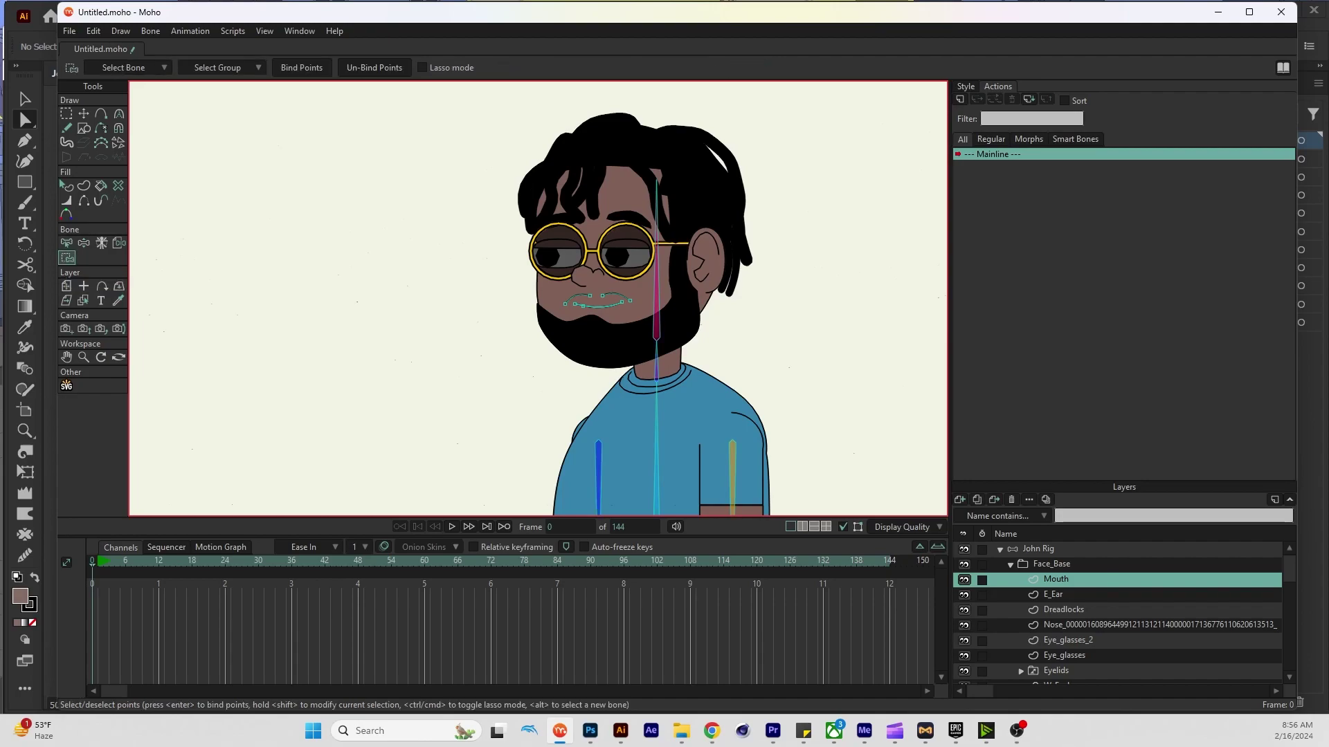
scroll(538, 299, "down", 3)
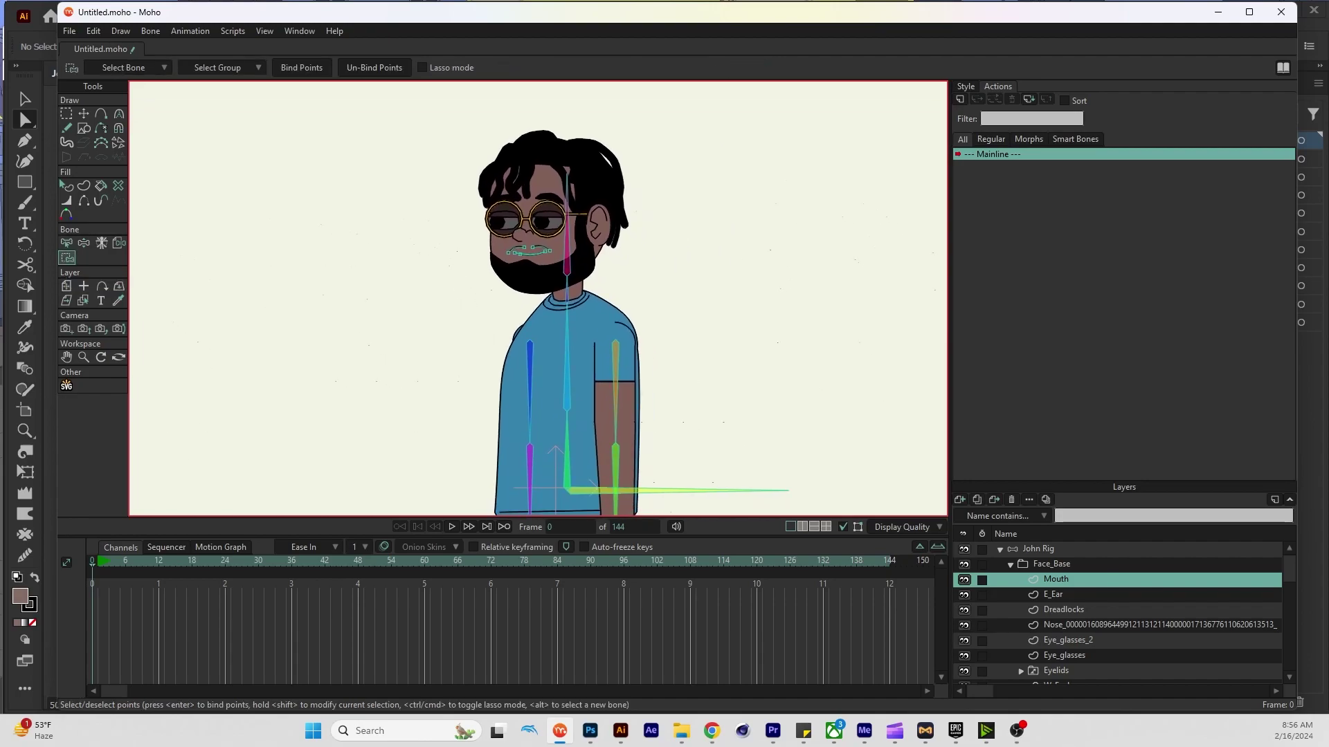
scroll(570, 173, "up", 4)
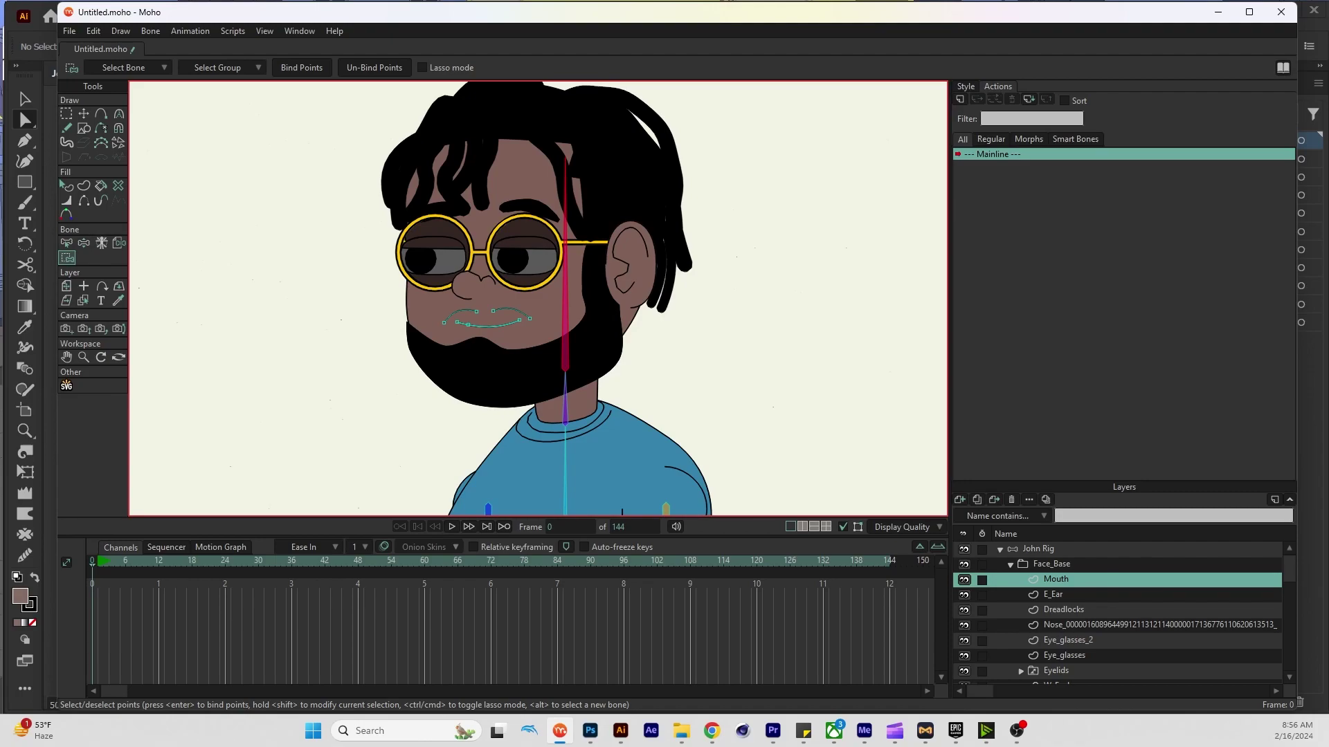
left_click_drag(481, 324, 425, 345)
scroll(485, 320, "up", 3)
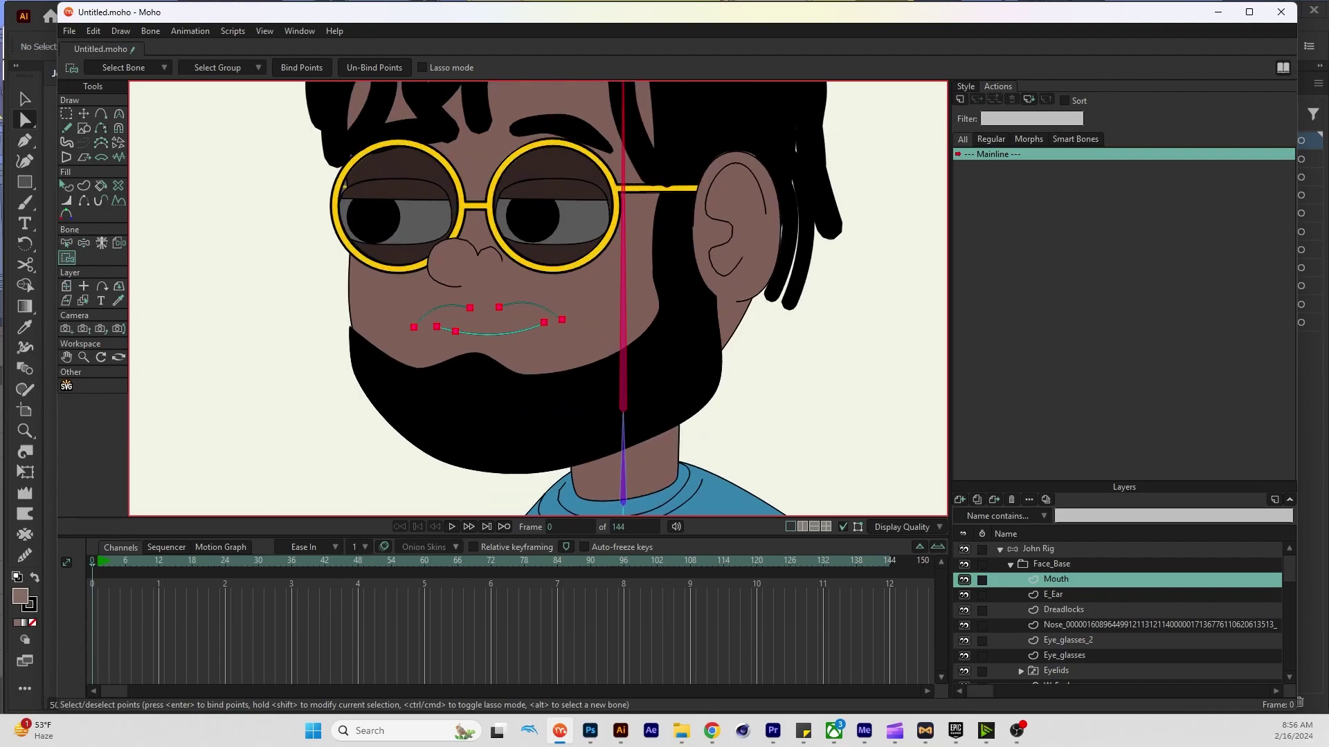
Bind all points of the E_Ear and Dreadlocks layers to the Head bone
scroll(618, 127, "down", 3)
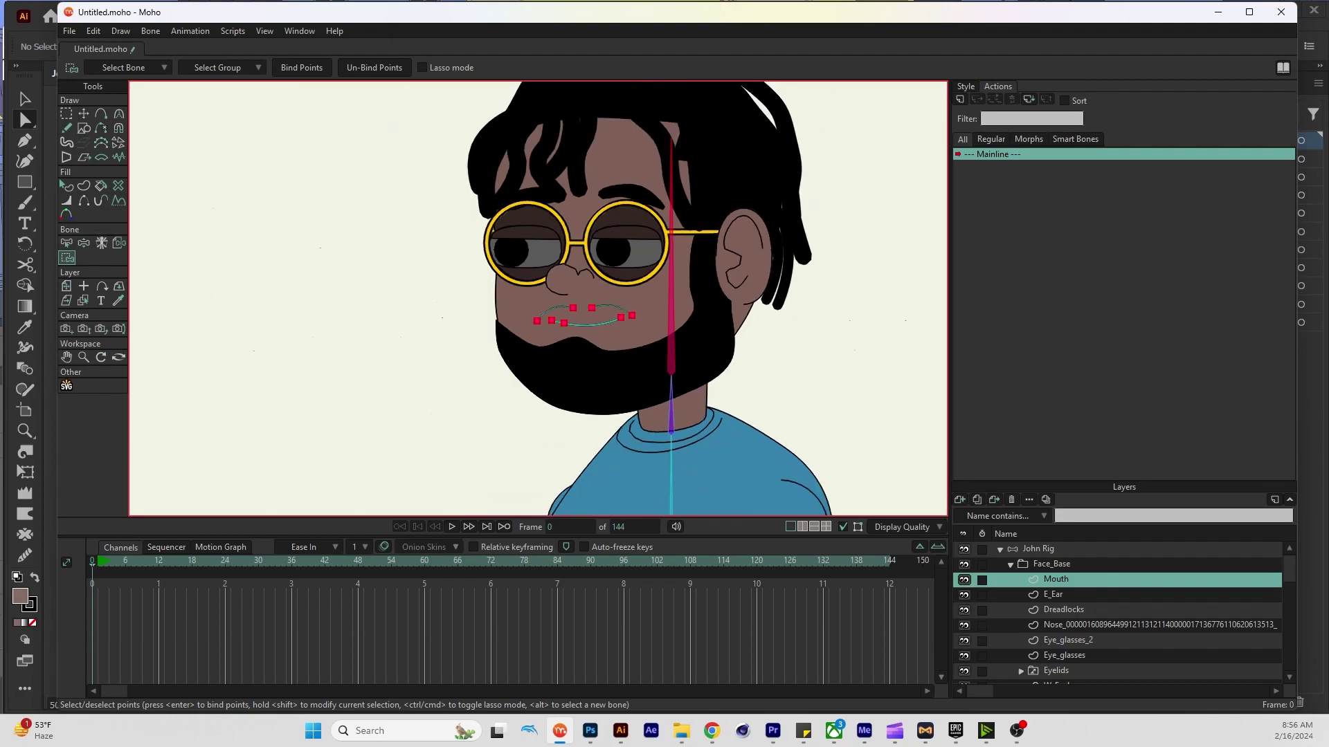
left_click(1056, 594)
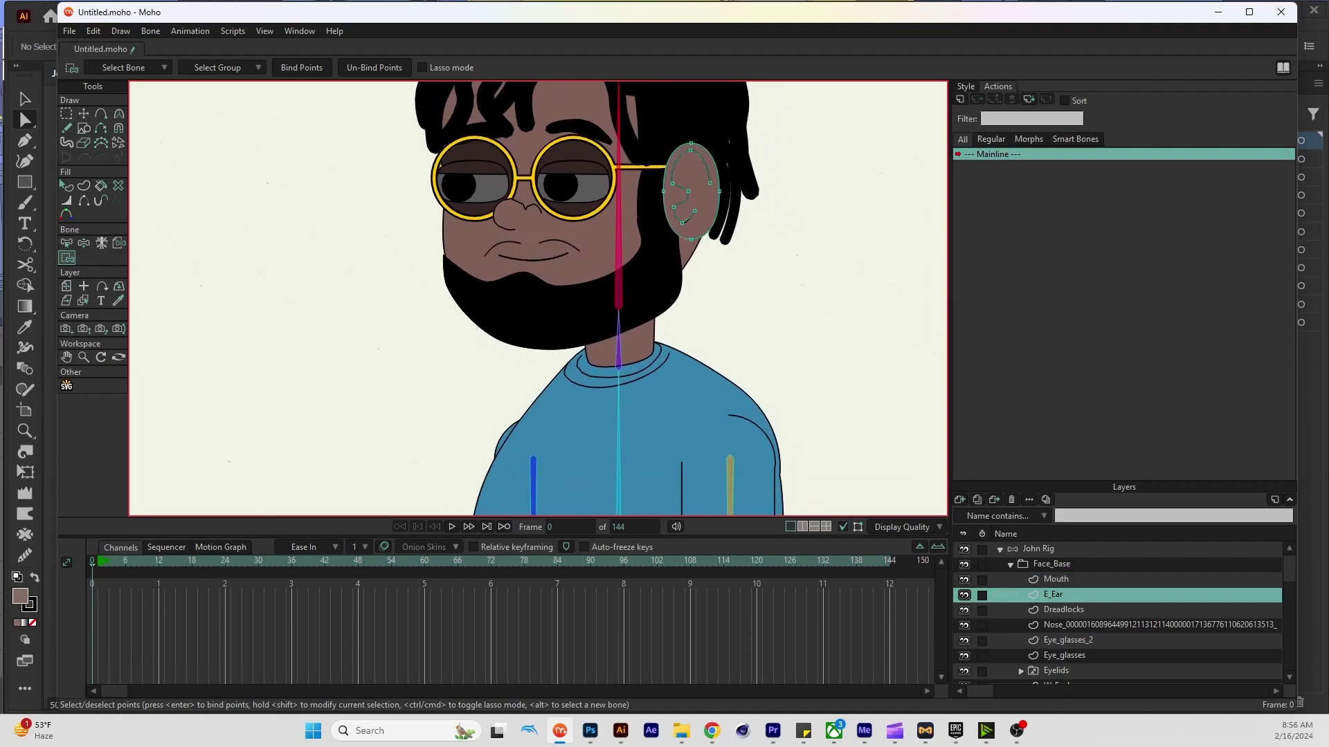
key("ctrl+a")
key("Return")
left_click(1064, 610)
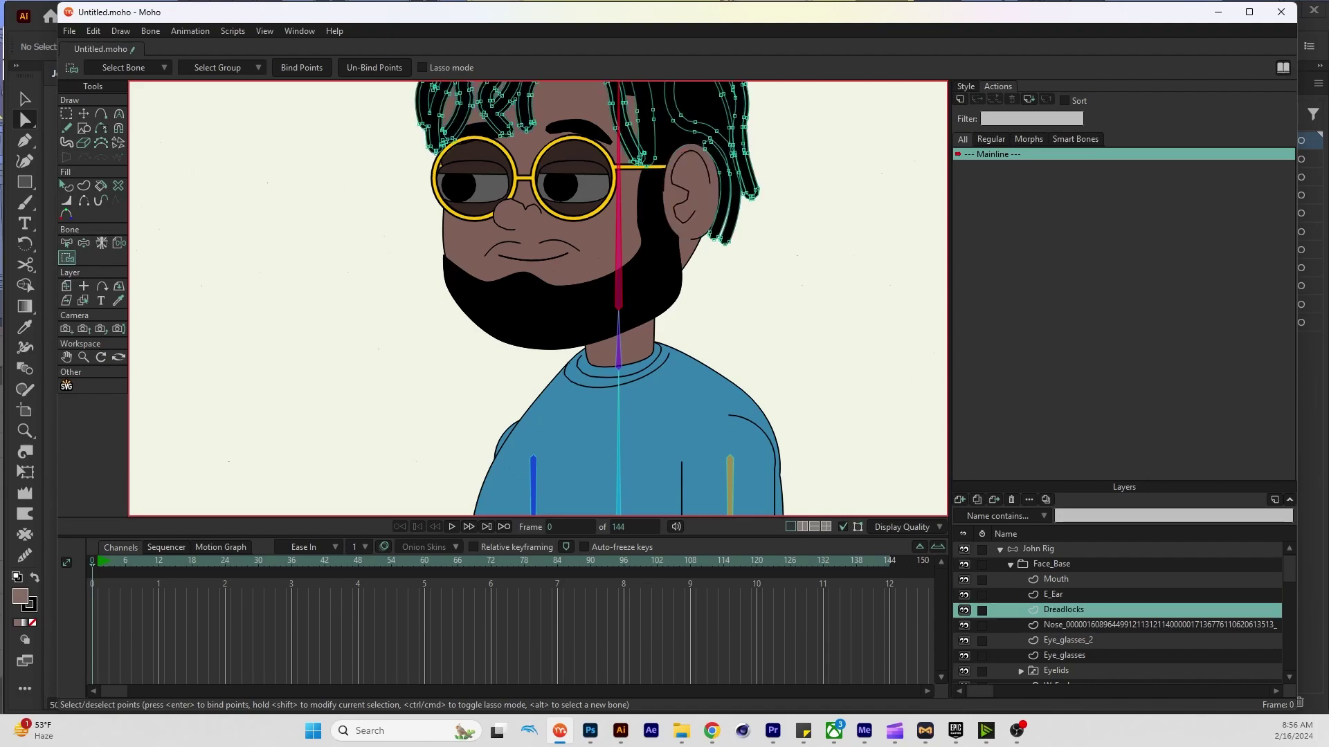
scroll(600, 299, "up", 3)
key("ctrl+a")
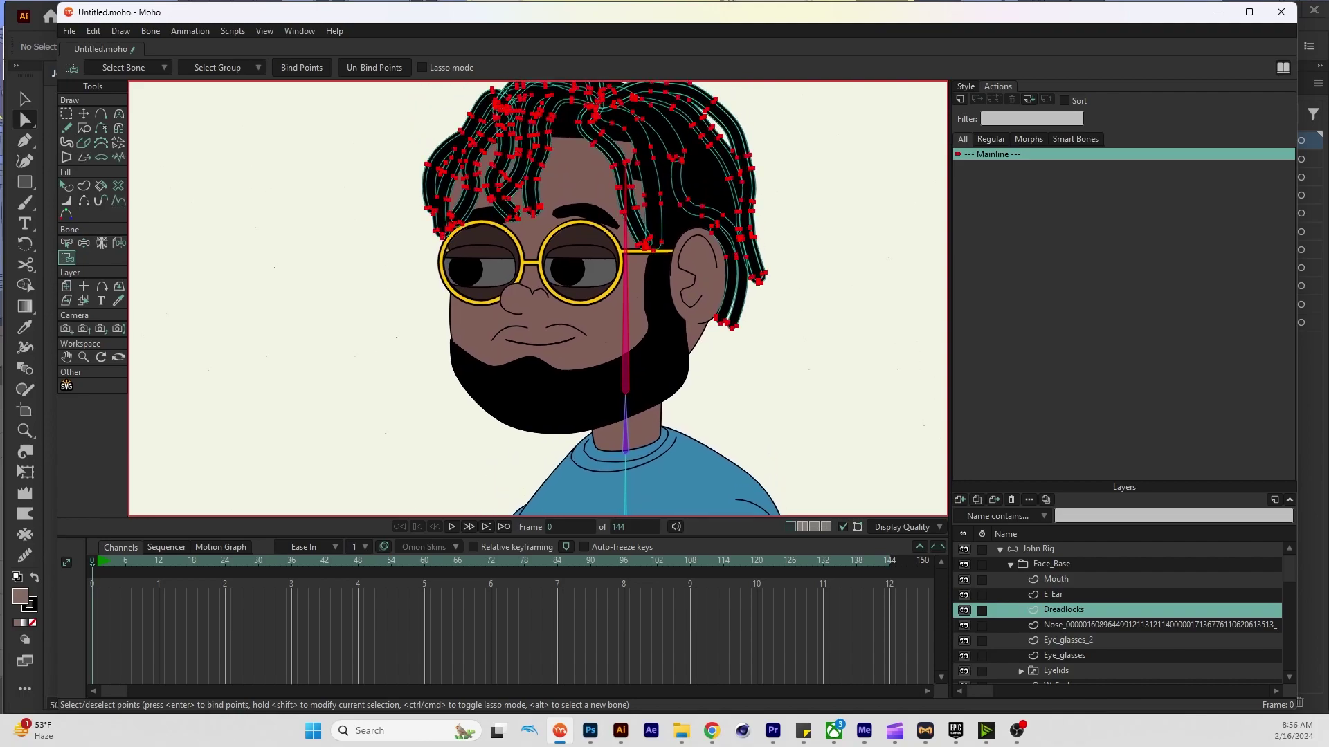
key("Return")
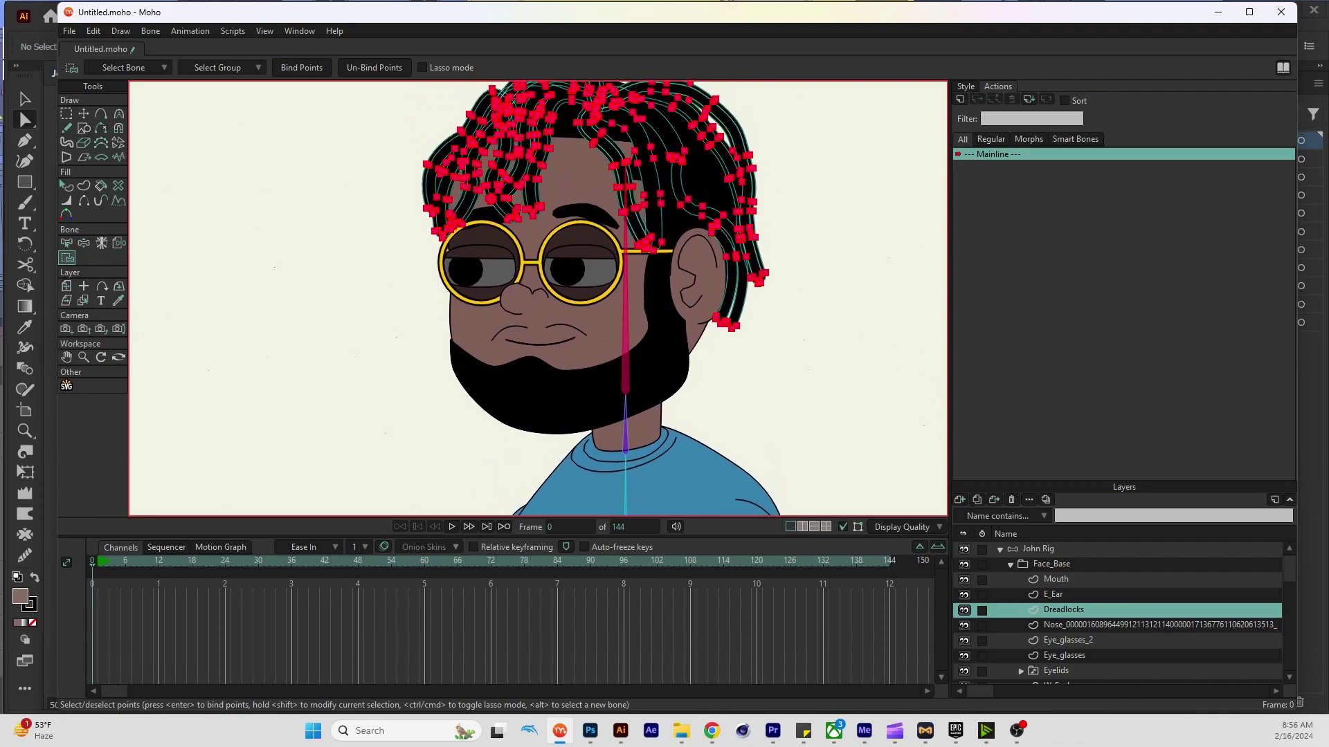
Bind all points of the nose, Eye_glasses_2 and Eye_glasses layers to the Head bone
left_click(1108, 625)
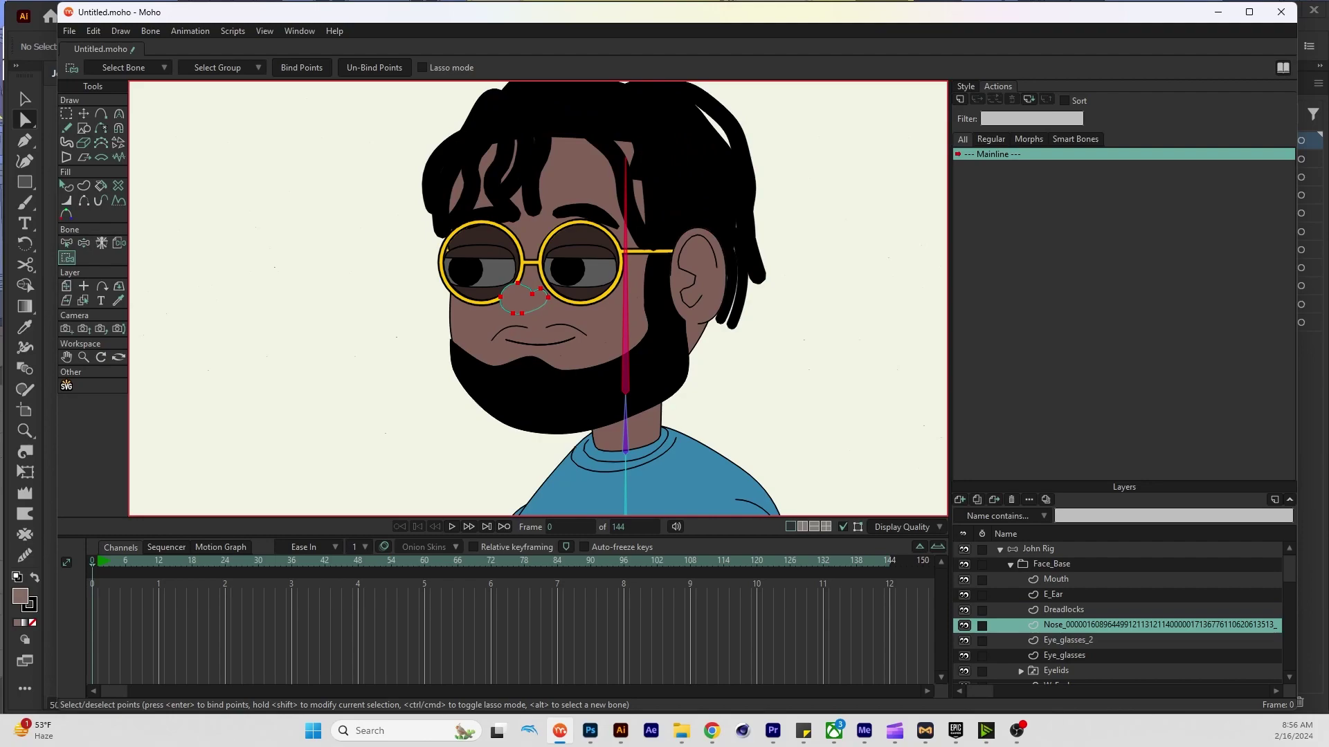
left_click(1068, 640)
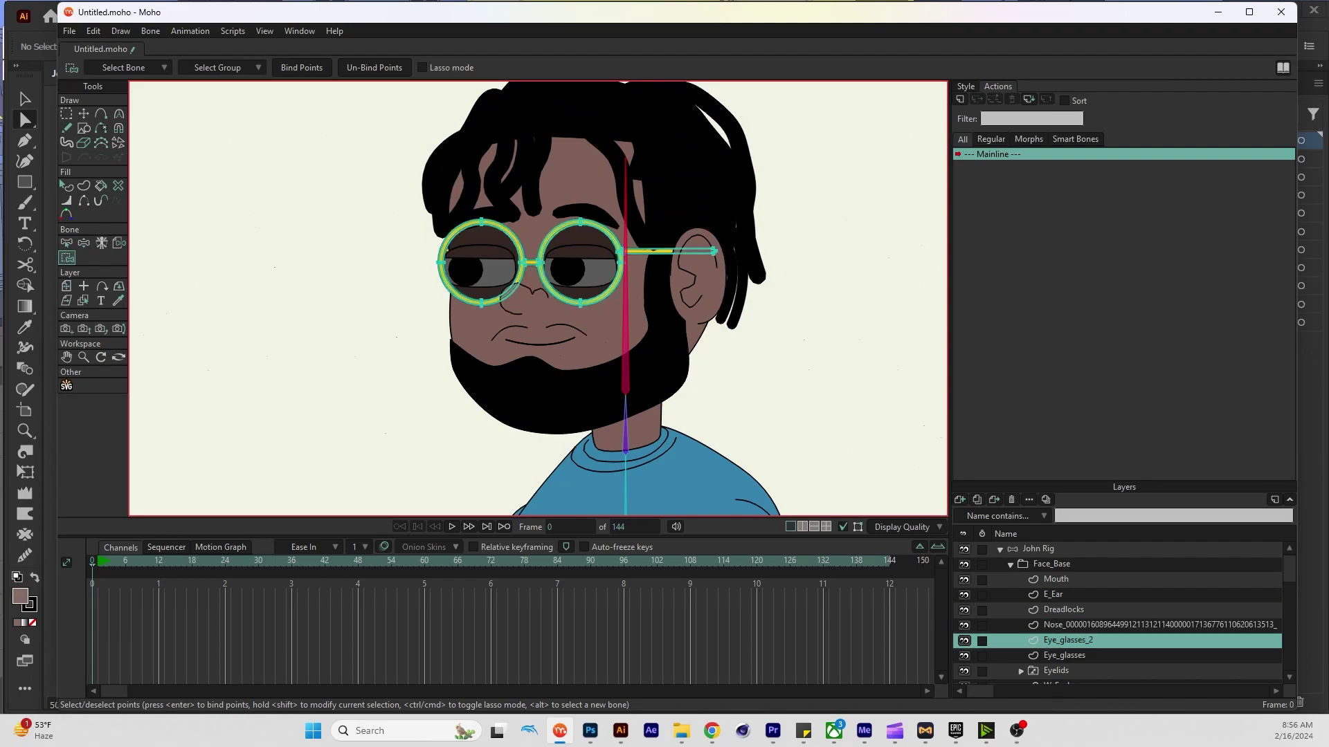
key("Return")
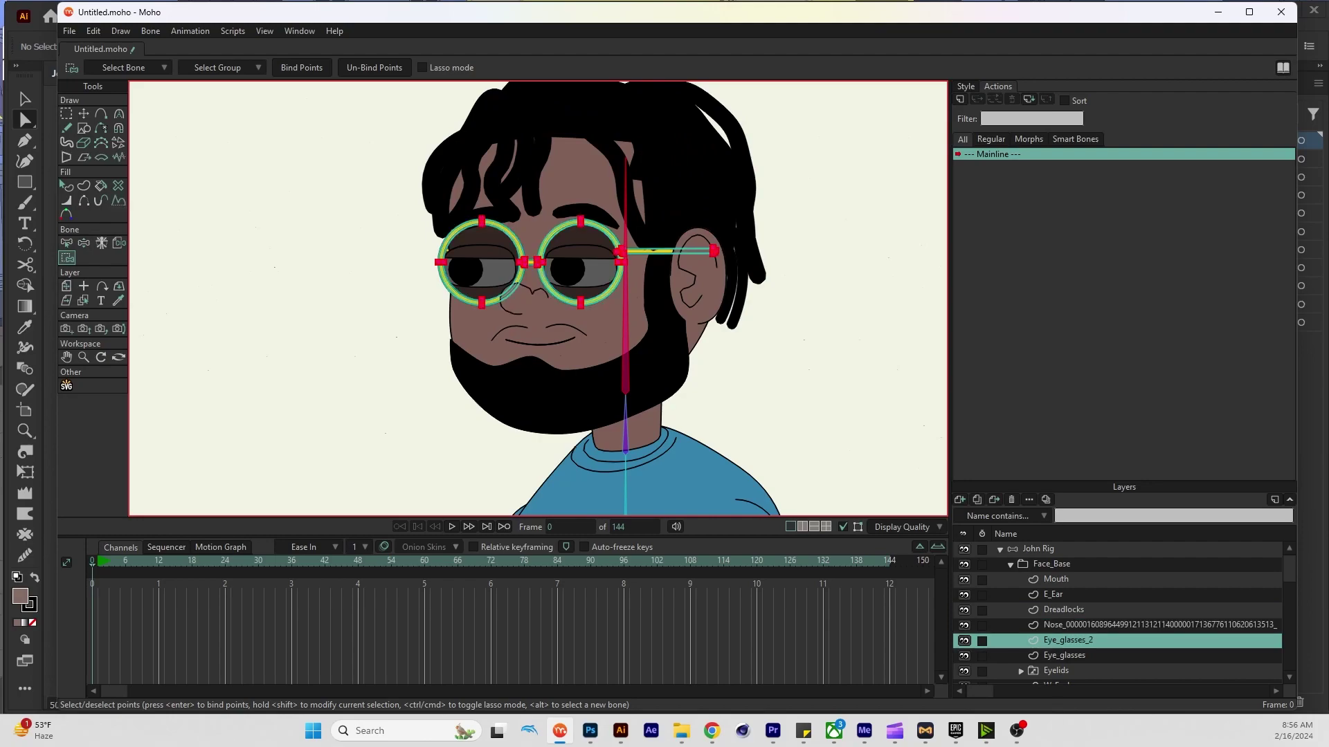
left_click(1063, 656)
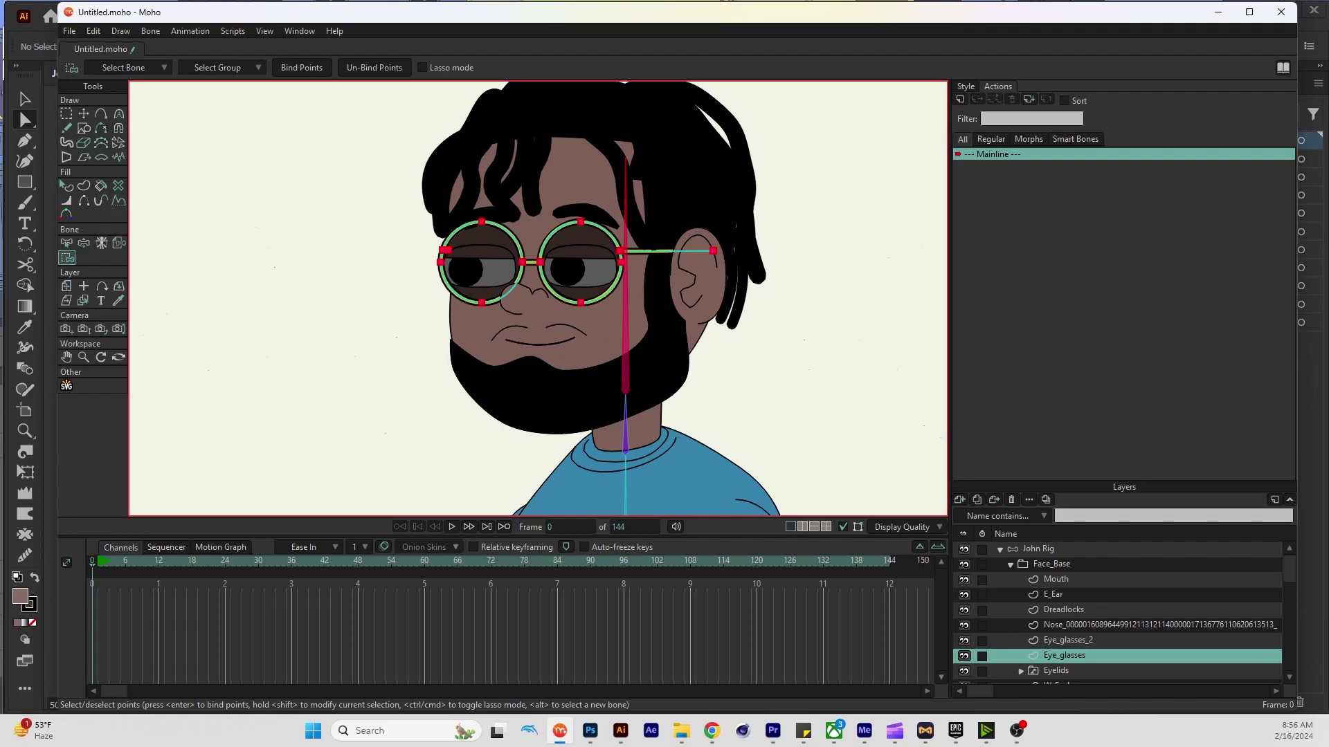
Bind all points of the W_Eyebrow and E_Eyebrow layers to the Head bone
left_click_drag(623, 311, 595, 234)
scroll(1121, 609, "down", 1)
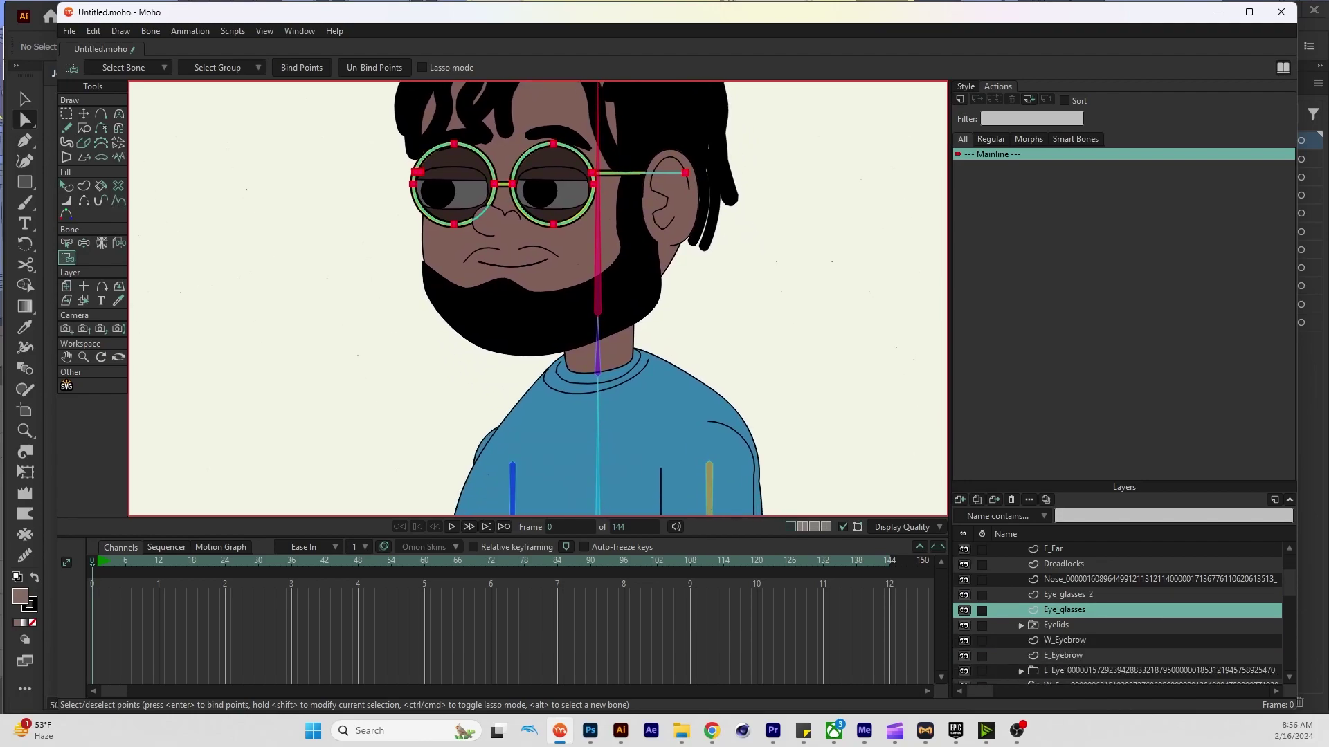
left_click(1063, 640)
key("ctrl+a")
left_click(1063, 656)
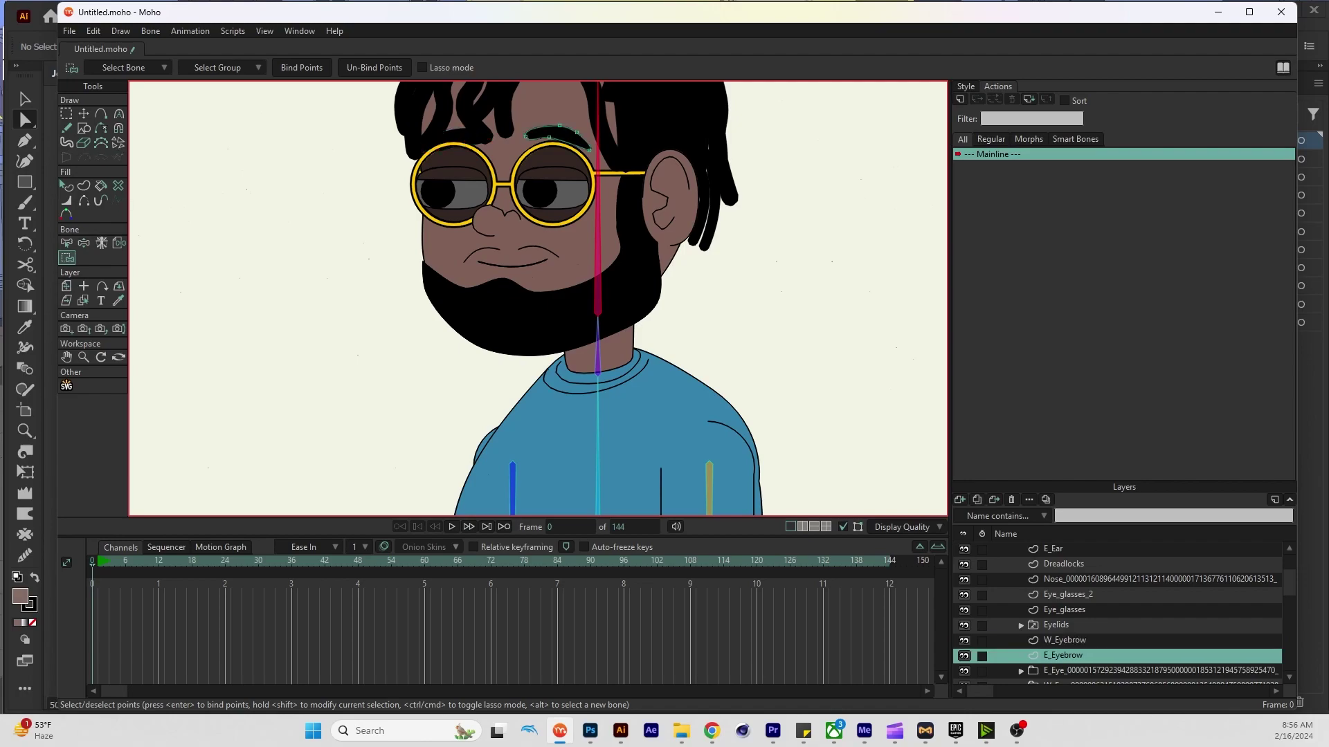
key("ctrl+a")
Bind all points of the Squint and Low layers in the Eyelids switch group to the Head bone
scroll(1117, 609, "down", 2)
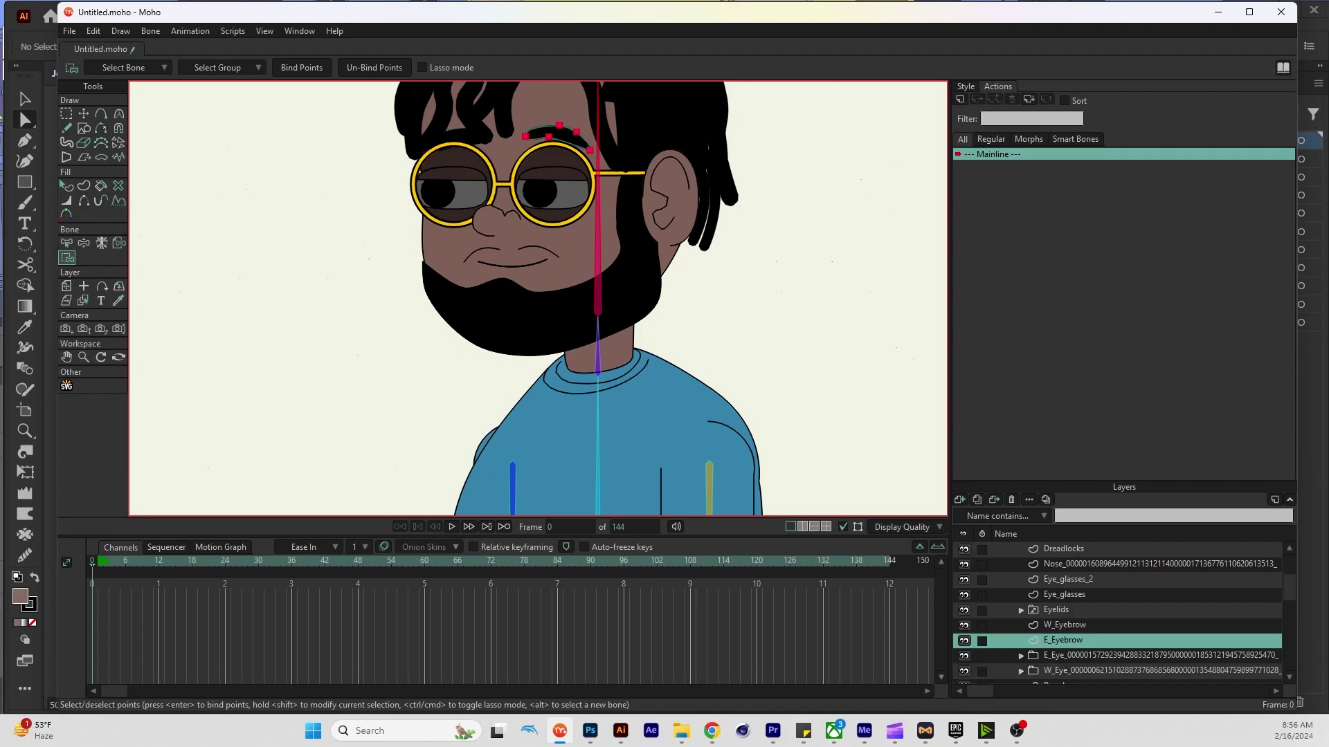
left_click(1056, 595)
left_click(1020, 594)
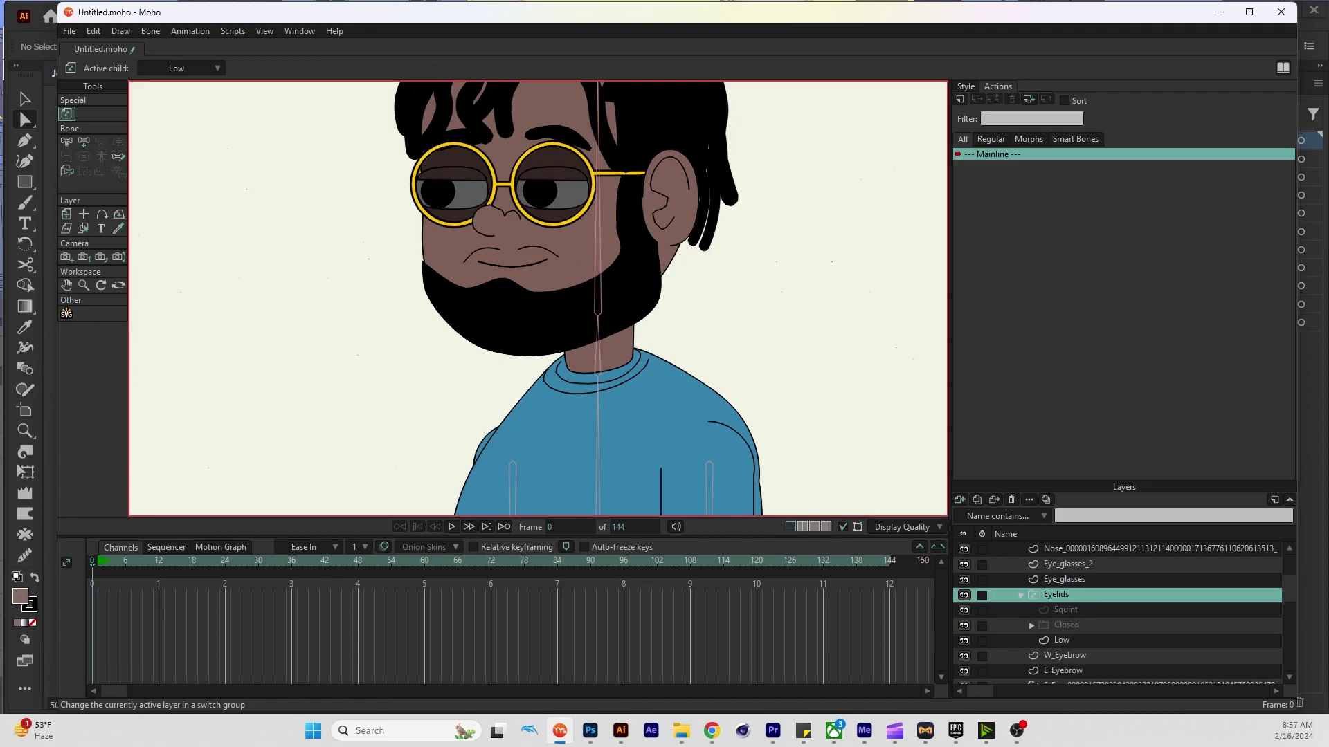
left_click(1066, 610)
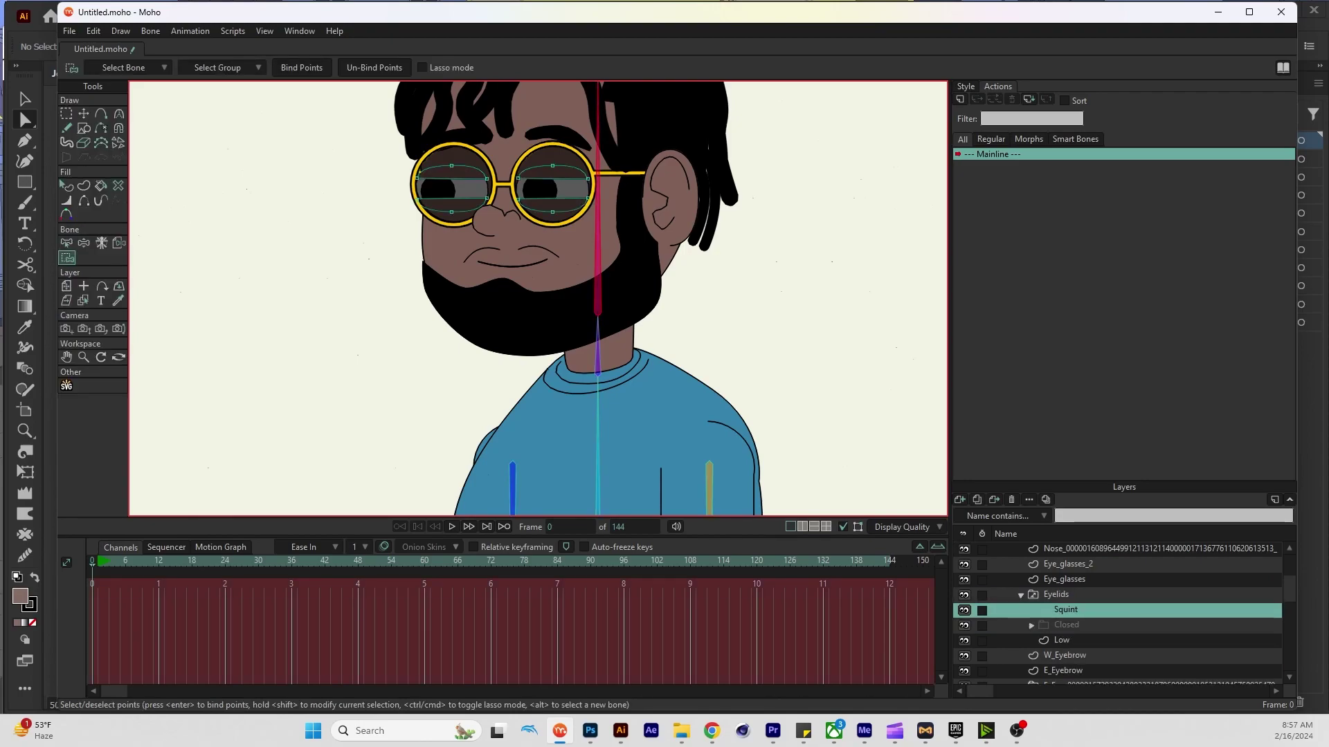
key("ctrl+a")
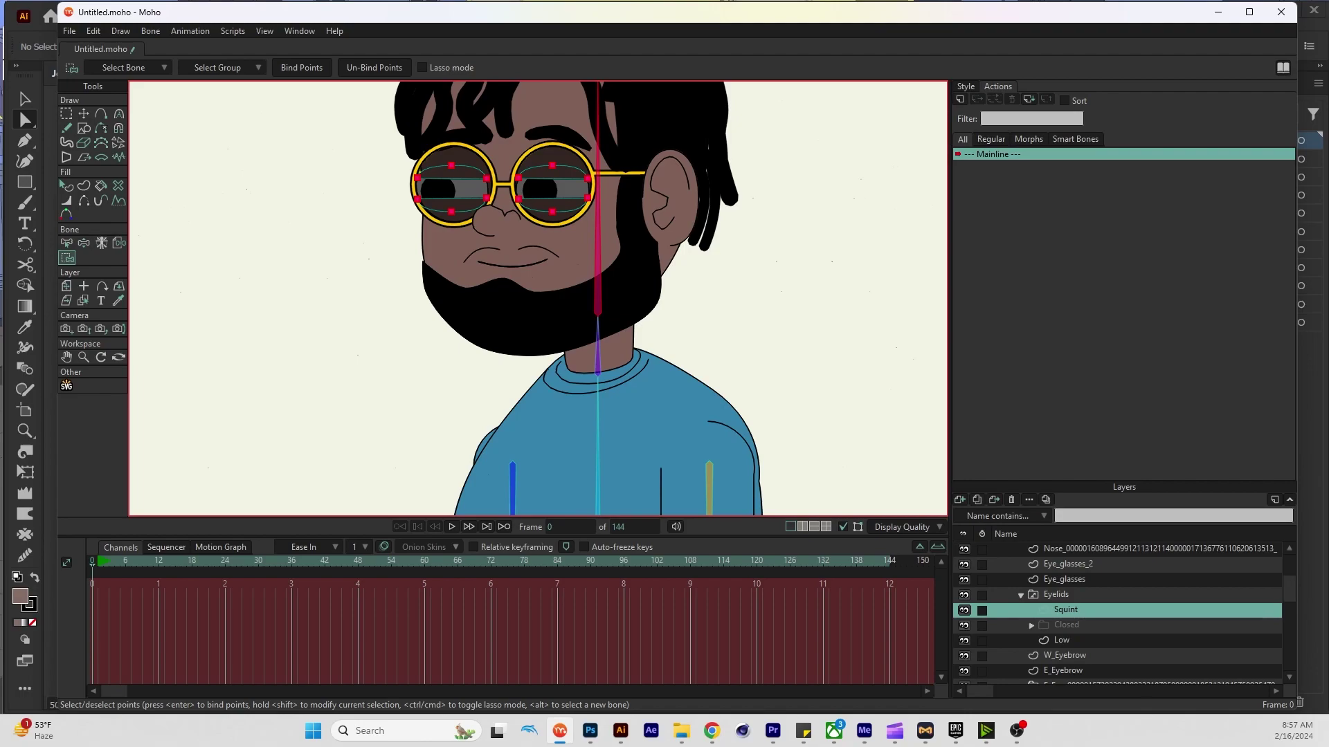
left_click(1062, 640)
key("ctrl+a")
Bind all points of both eye layers in the Closed eyelid group to the Head bone
left_click(1031, 625)
left_click(1142, 640)
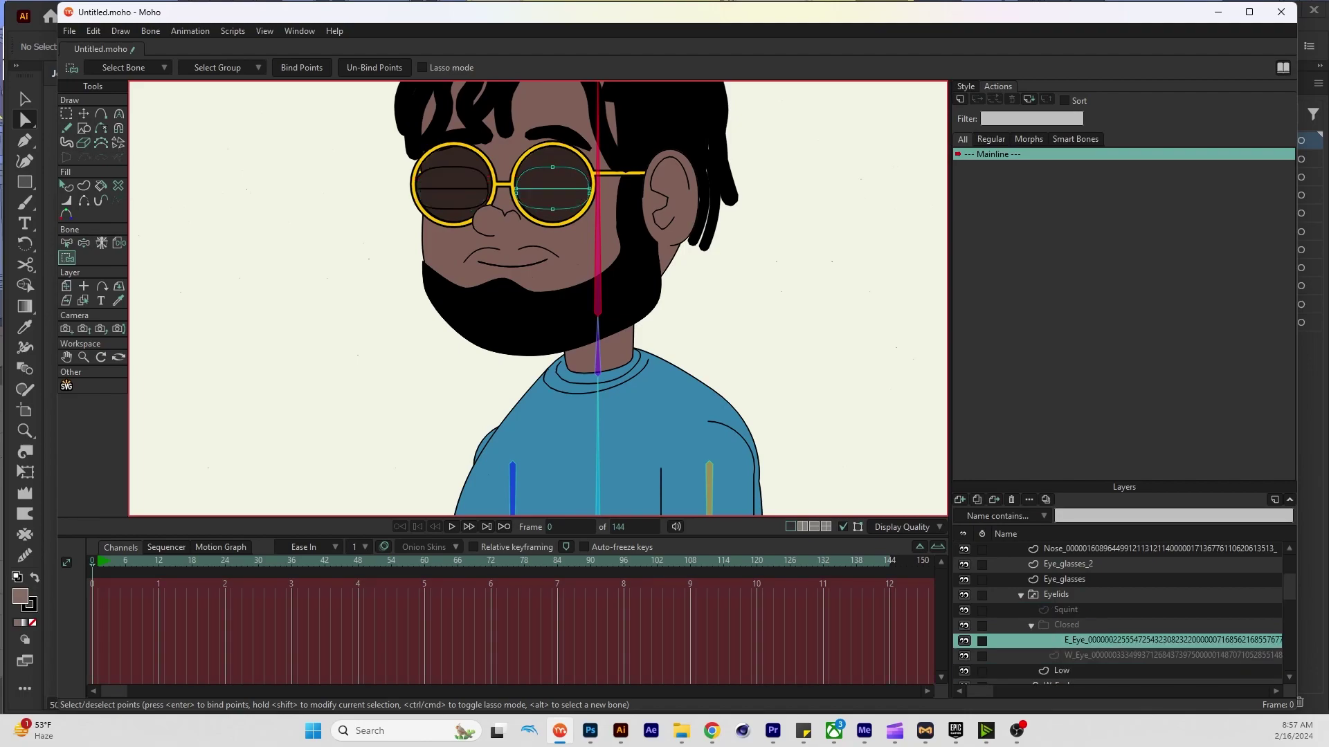
key("ctrl+a")
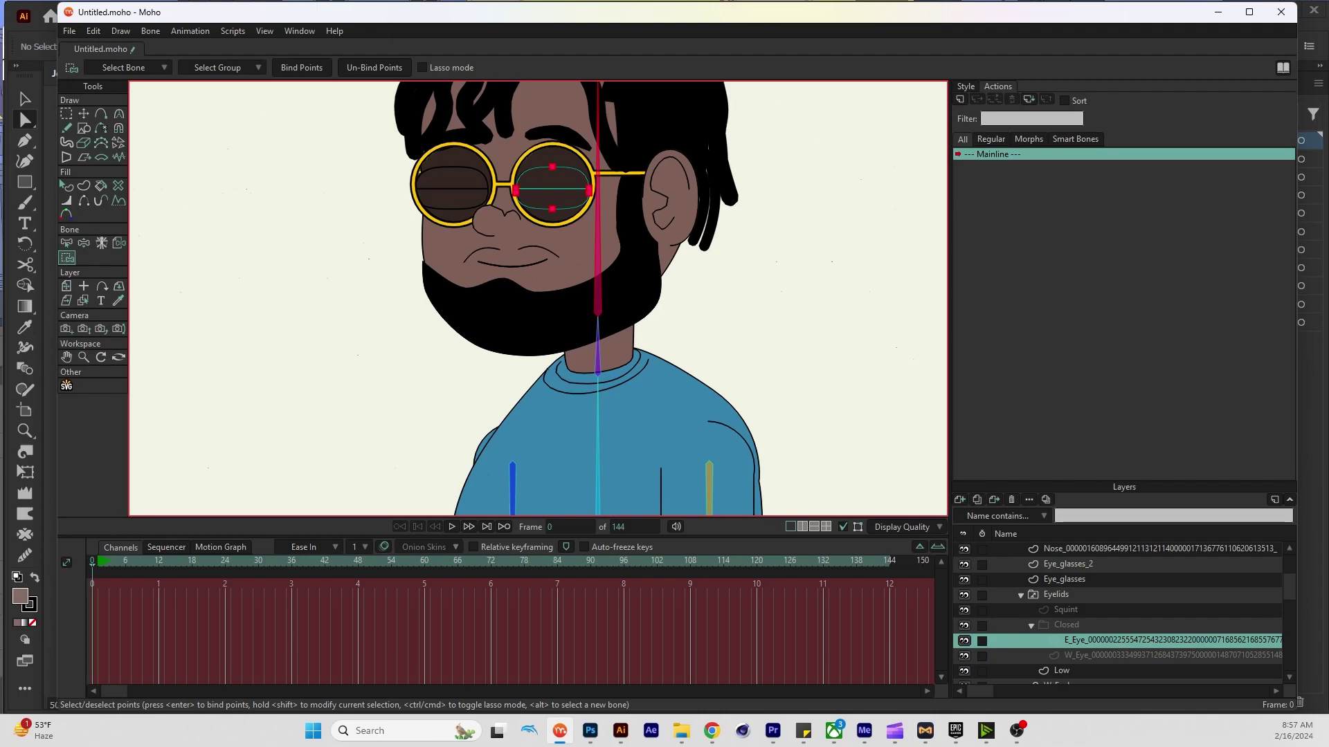
left_click(1142, 655)
key("ctrl+a")
left_click(1031, 625)
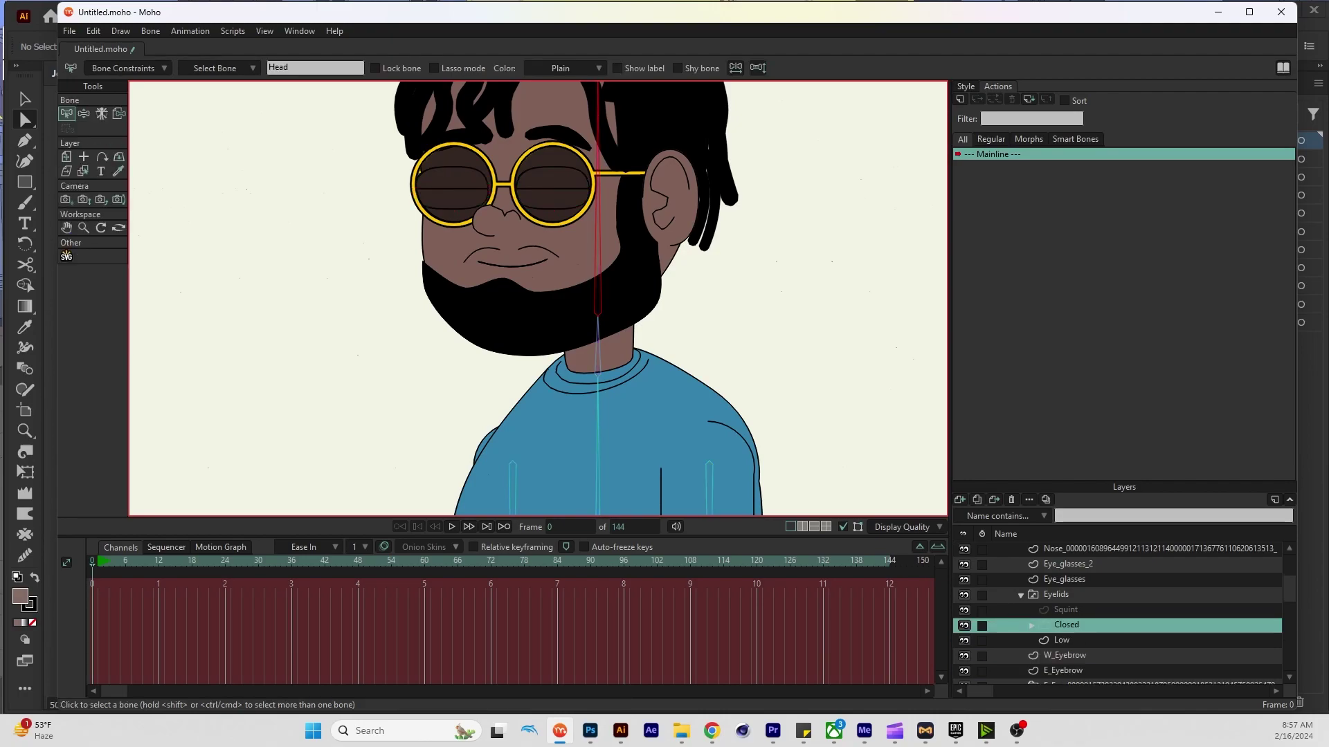
Collapse the Eyelids group and check the point binding of the W_Eyebrow layer
left_click(1021, 594)
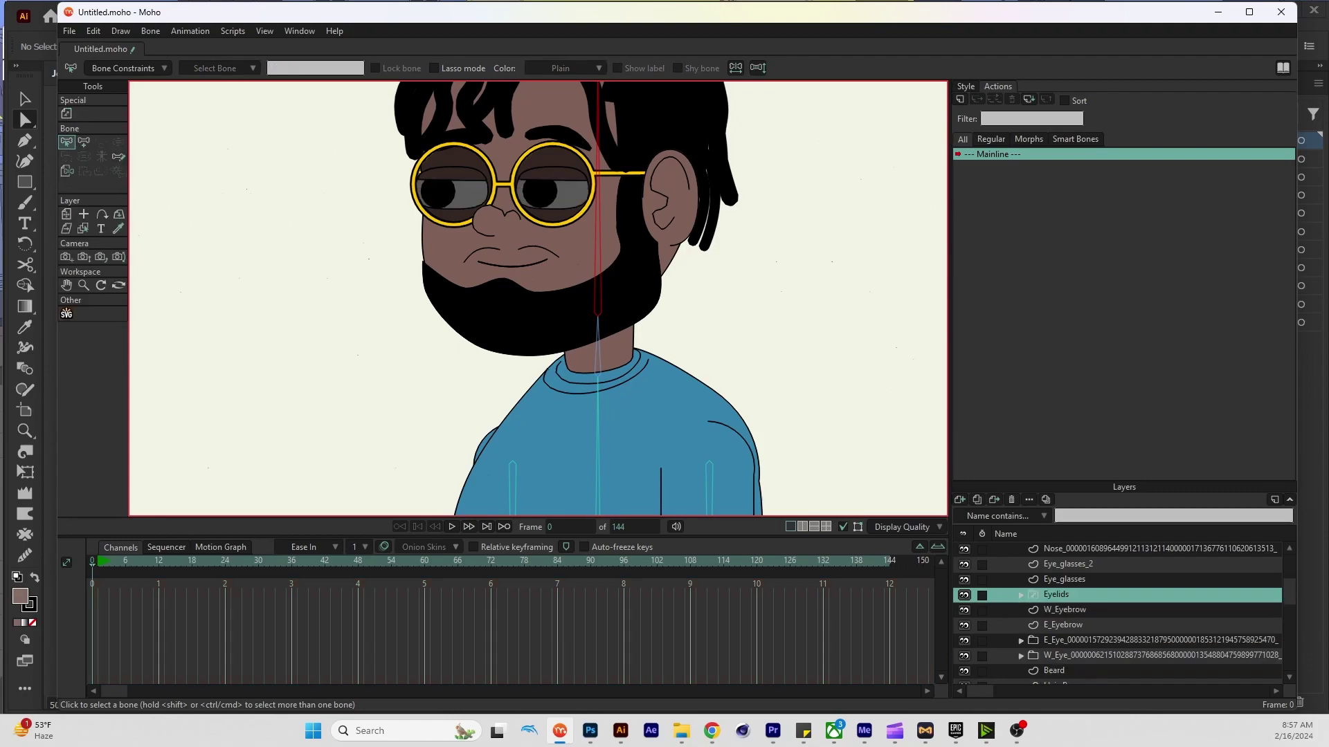
left_click(1064, 610)
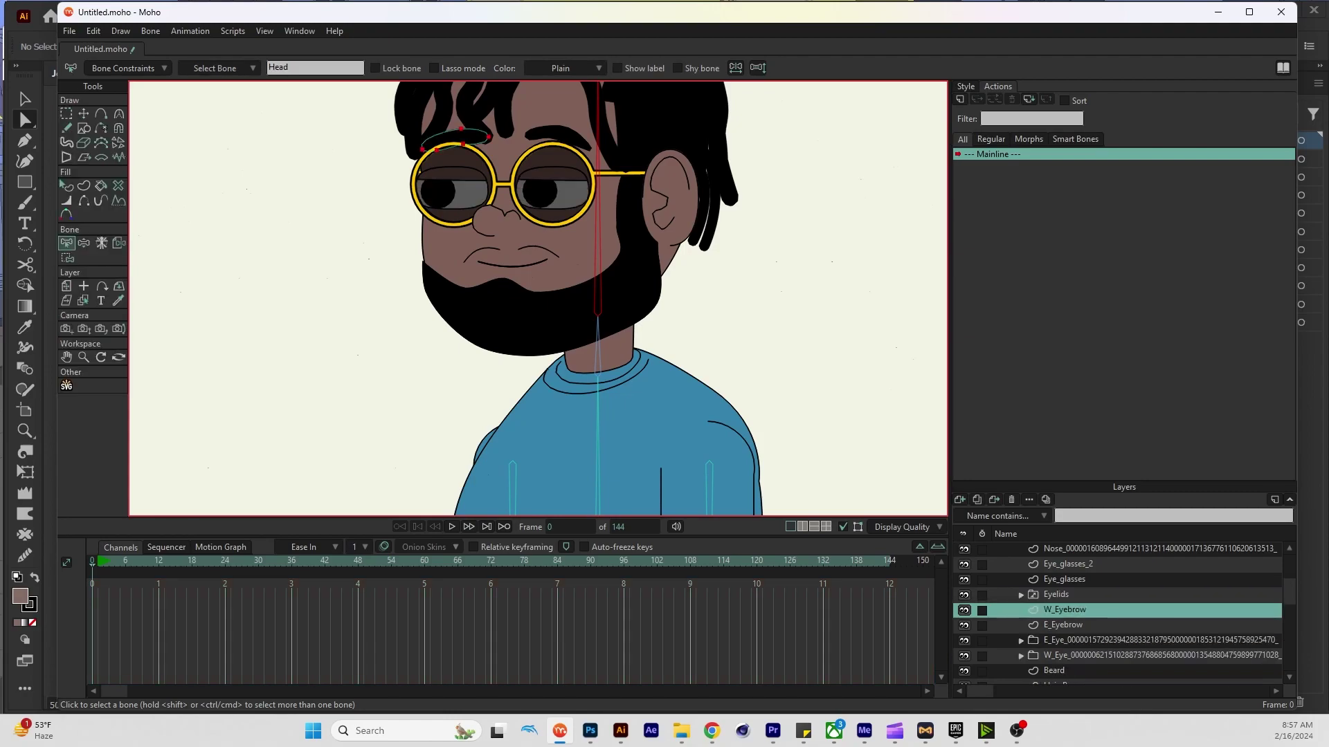
key("i")
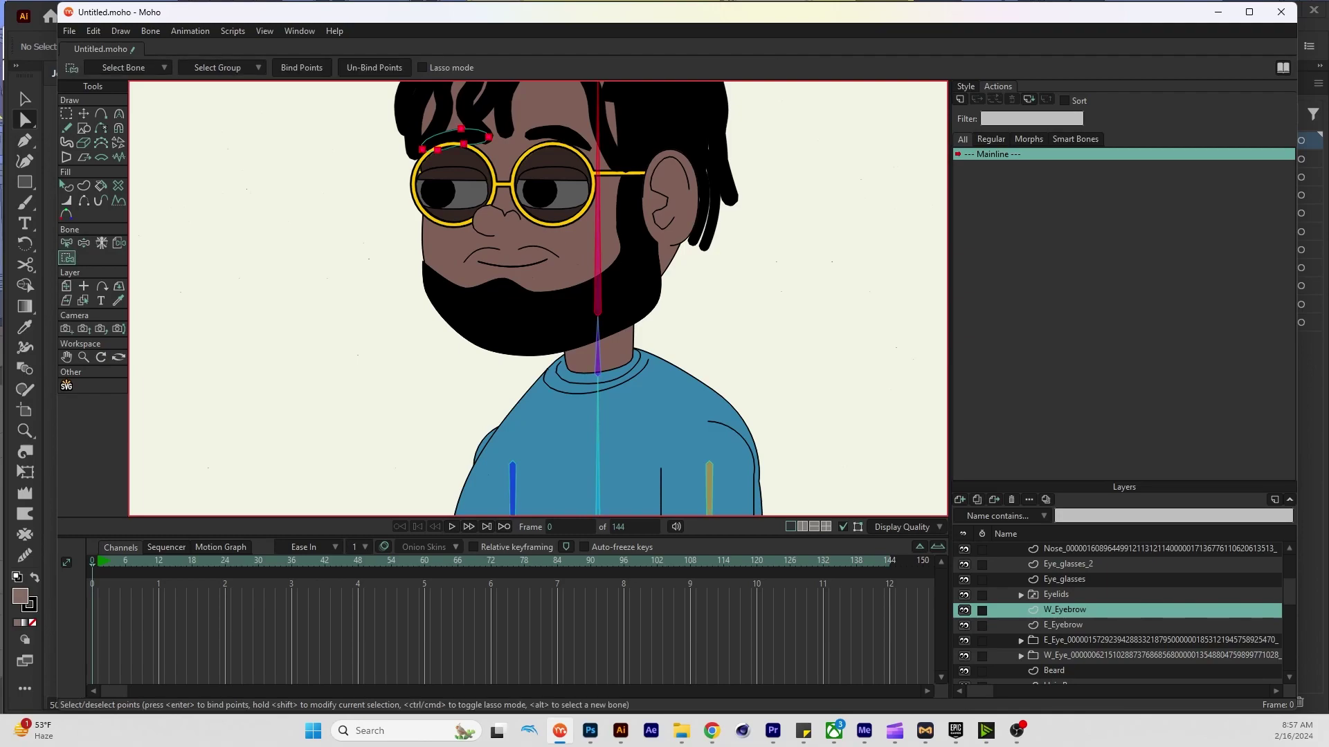
Bind all points of the E_Eyelid, E_Pupil and E_Eye layers in the E_Eye group to the Head bone
left_click(1108, 640)
left_click(1020, 640)
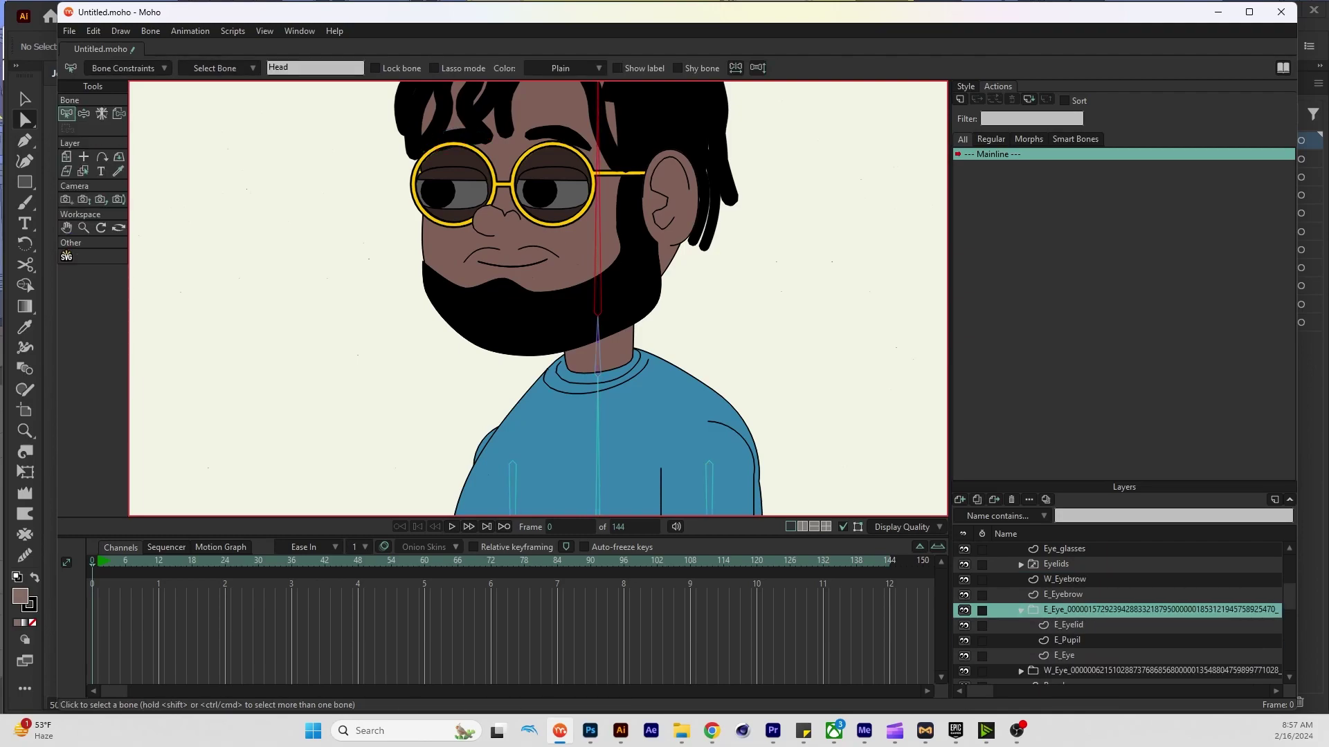
left_click(1067, 625)
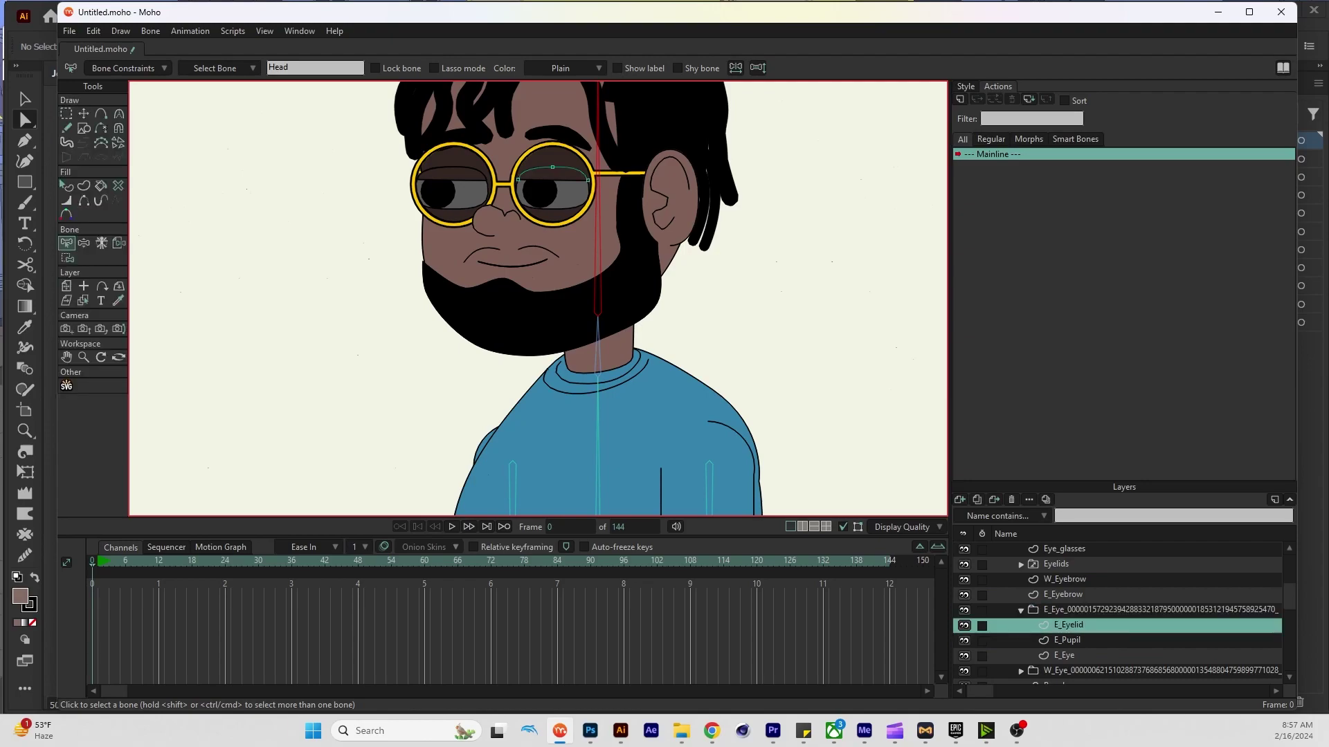
key("i")
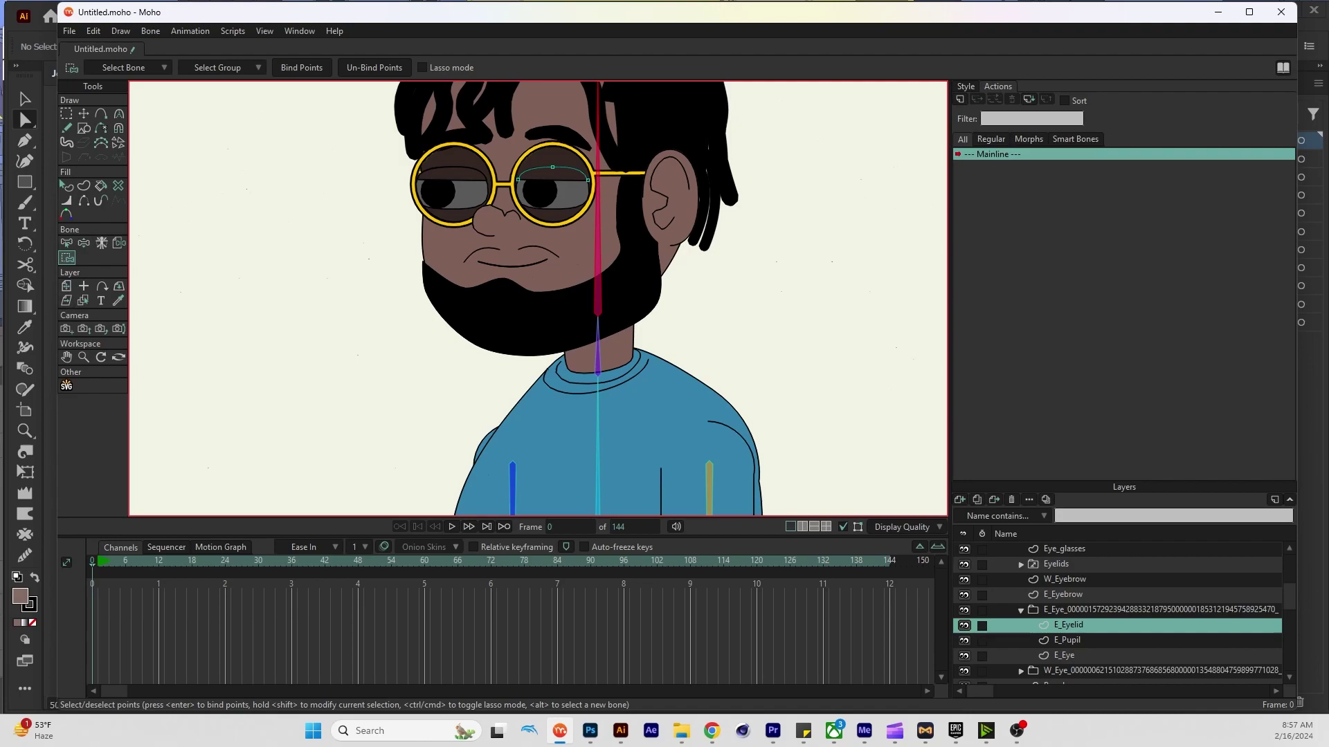
key("ctrl+a")
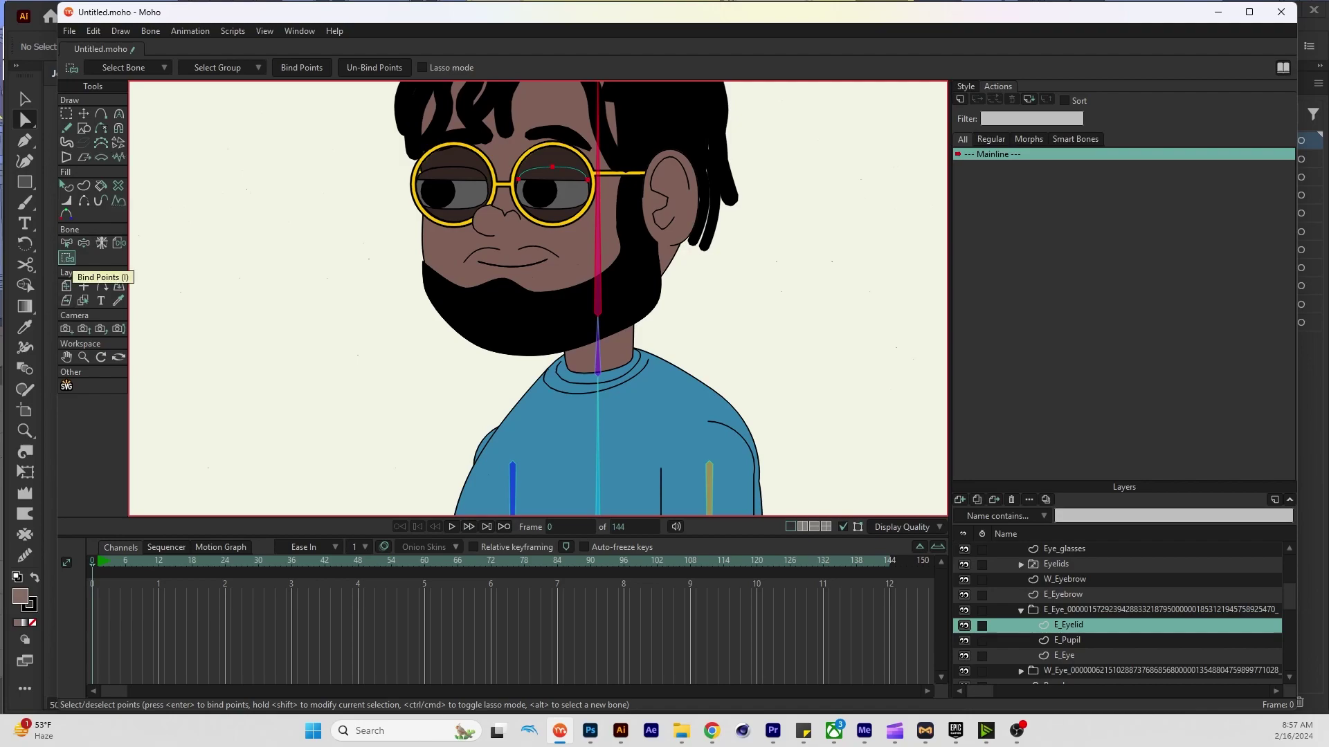
left_click(1066, 640)
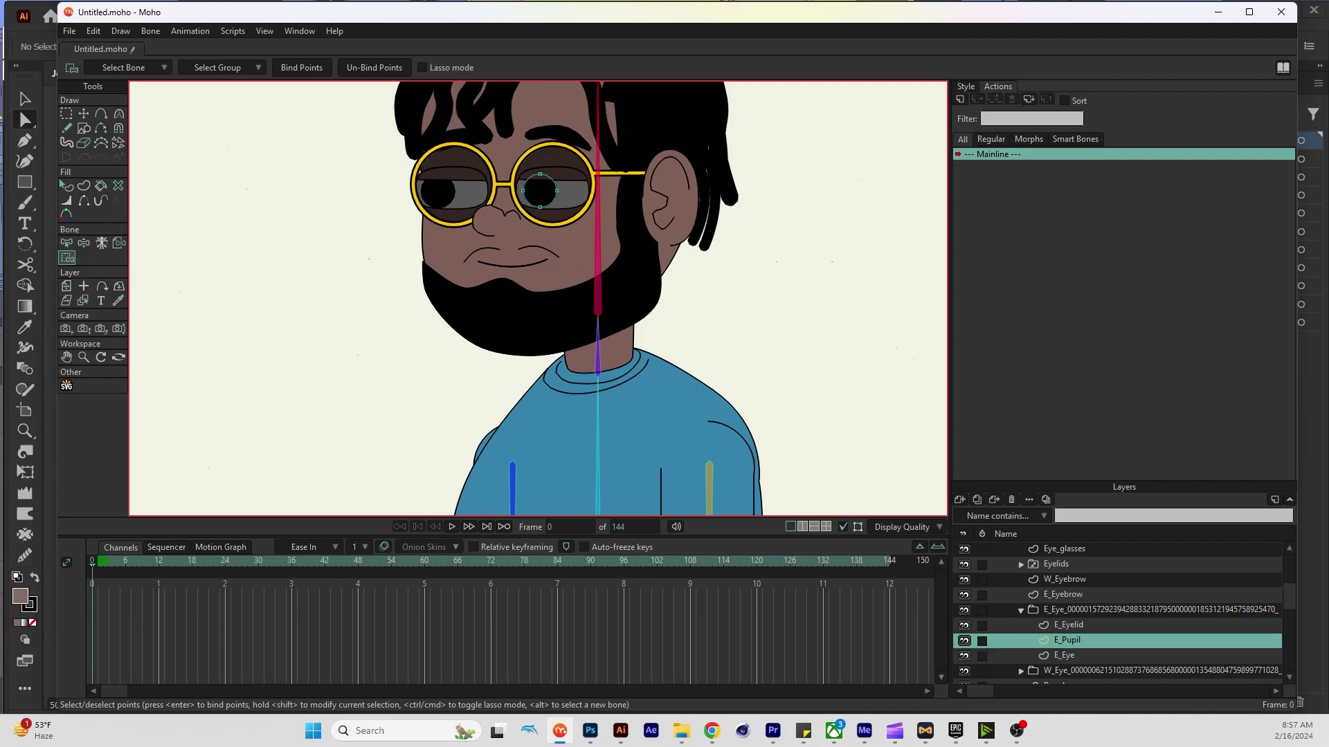
key("ctrl+a")
left_click(1063, 656)
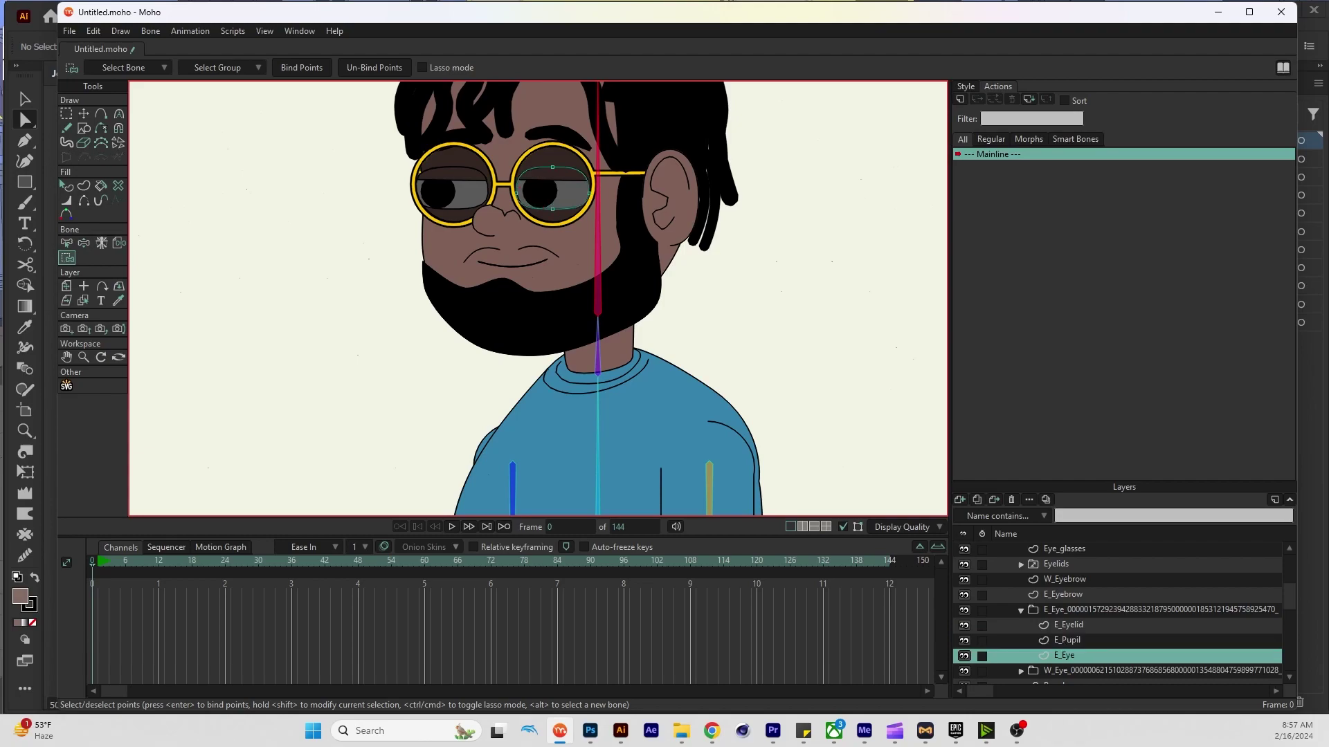
key("ctrl+a")
Bind all points of the W_Eyelid, W_Pupil and W_Eye layers in the W_Eye group to the Head bone
scroll(1121, 609, "down", 2)
left_click(1020, 610)
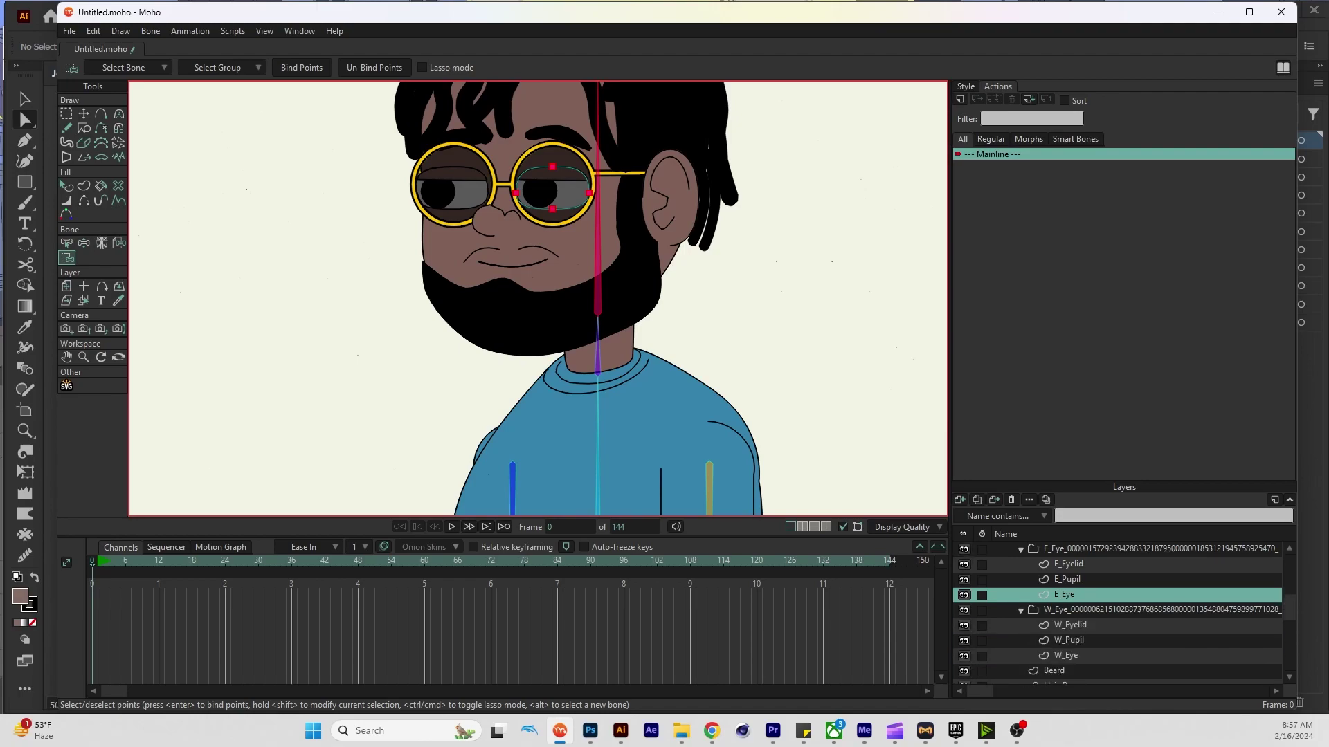
left_click(1070, 625)
key("ctrl+a")
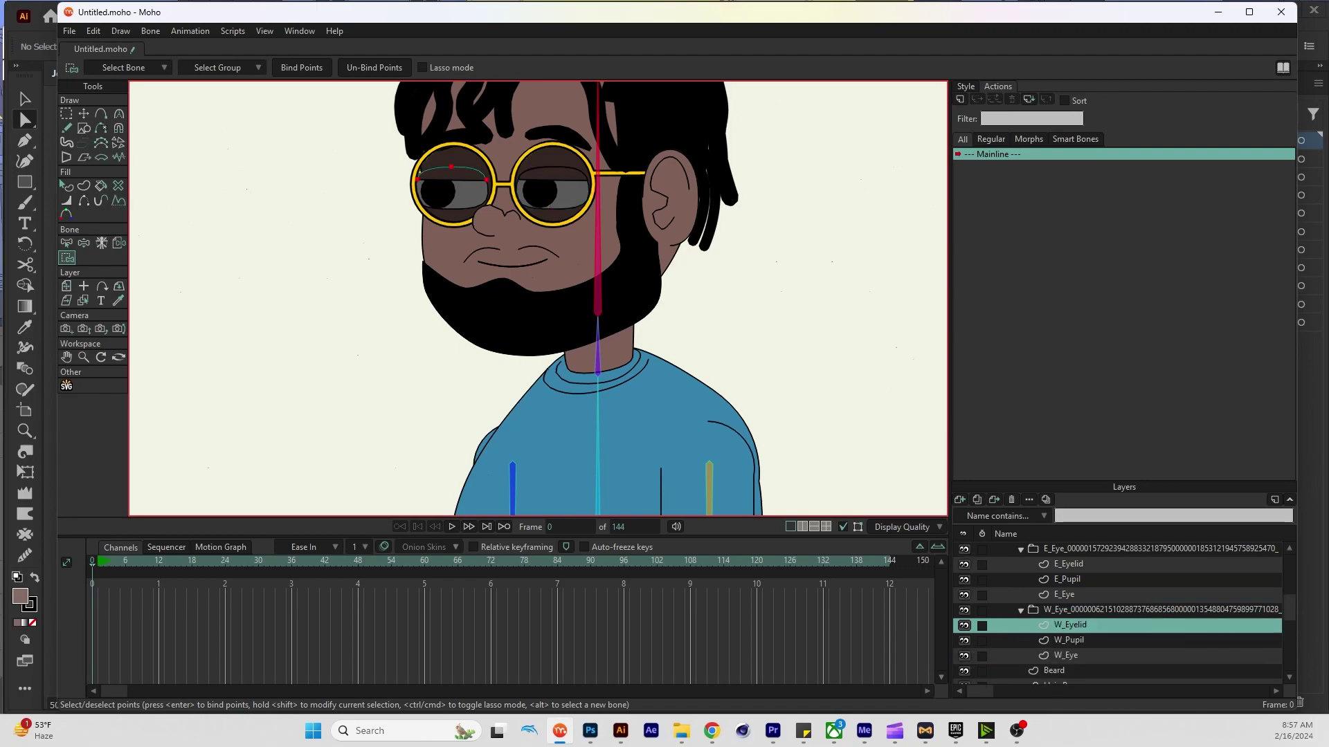
left_click(1068, 640)
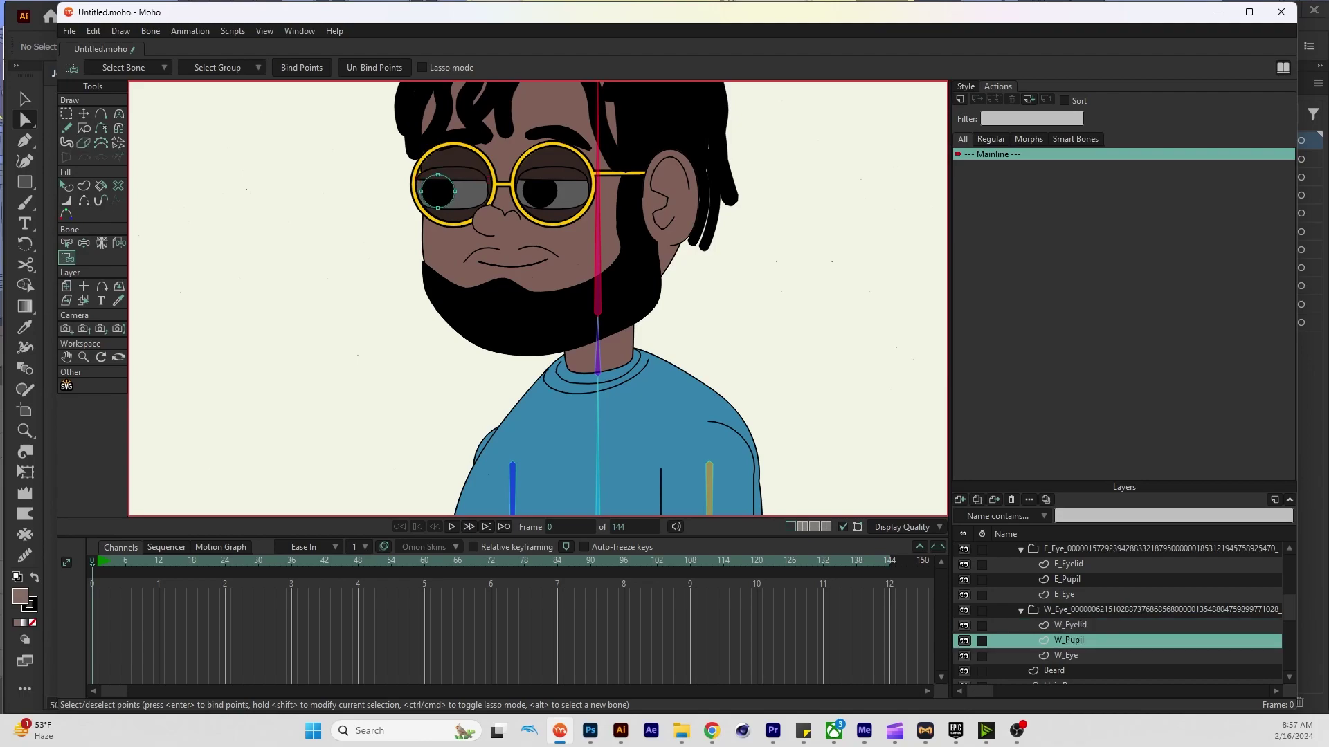
left_click(1066, 655)
key("ctrl+a")
Bind all points of the Beard, Hair_Base, Head and W_Ear layers to the Head bone
scroll(1121, 609, "down", 1)
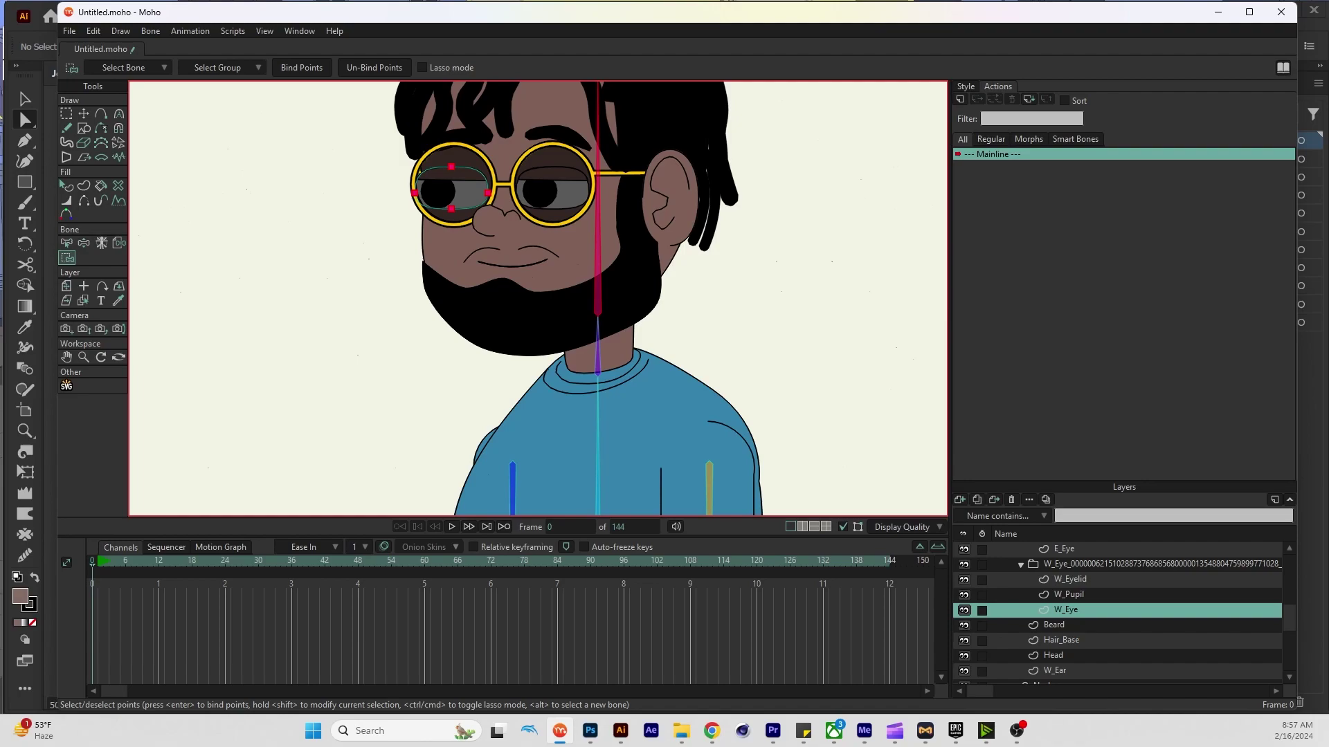
left_click(1053, 625)
key("ctrl+a")
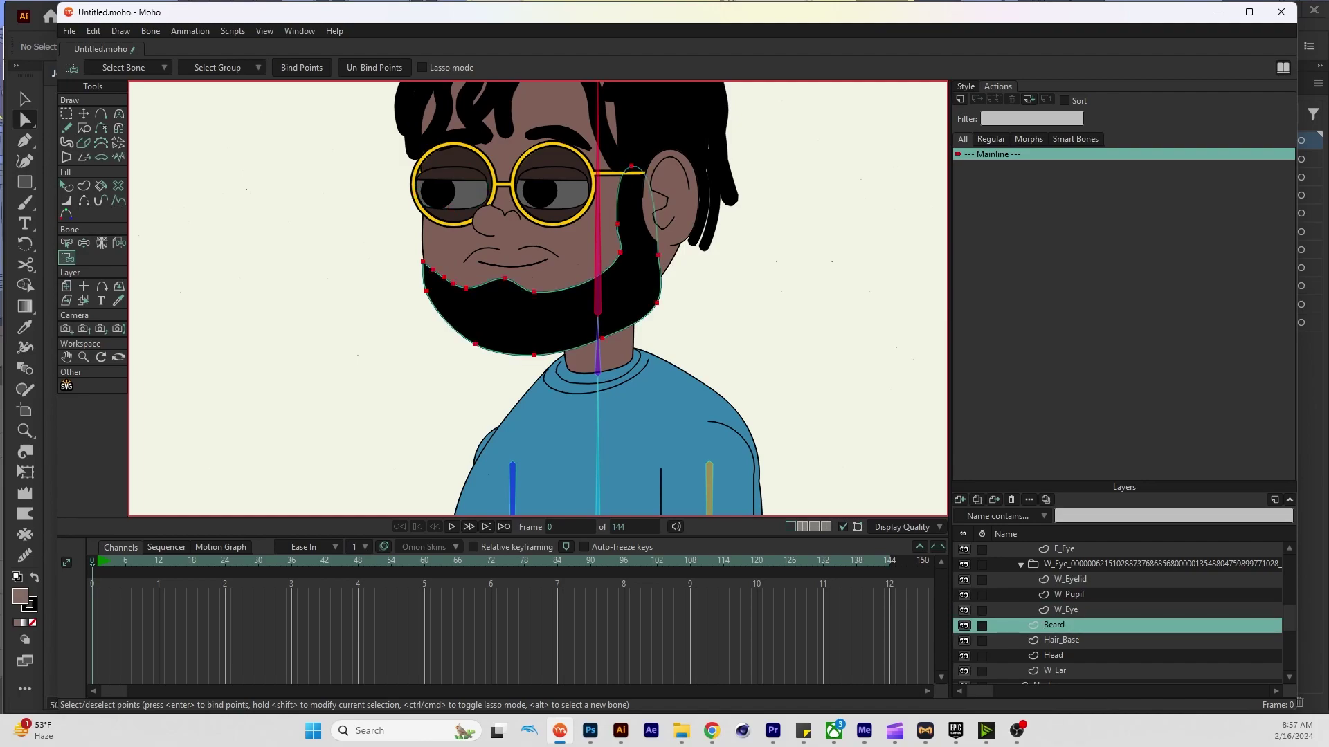
left_click(1061, 640)
key("ctrl+a")
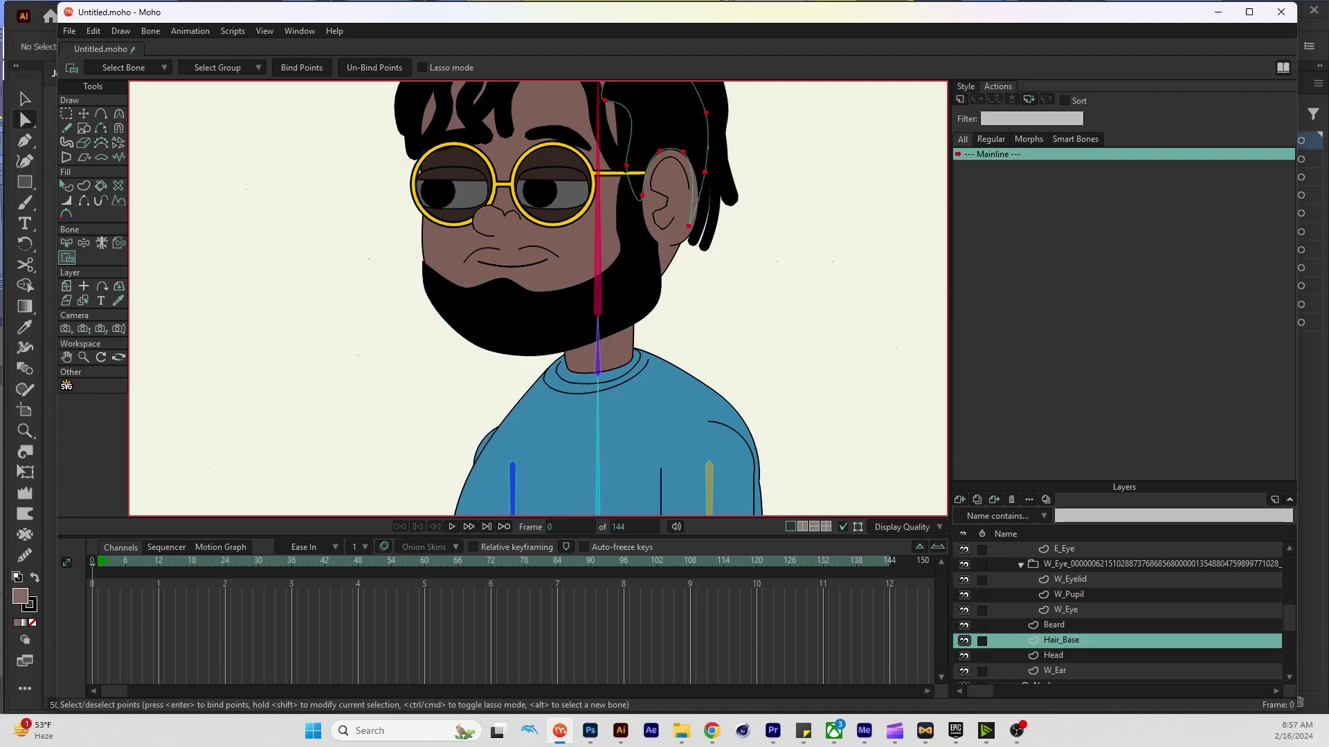
scroll(1061, 640, "down", 1)
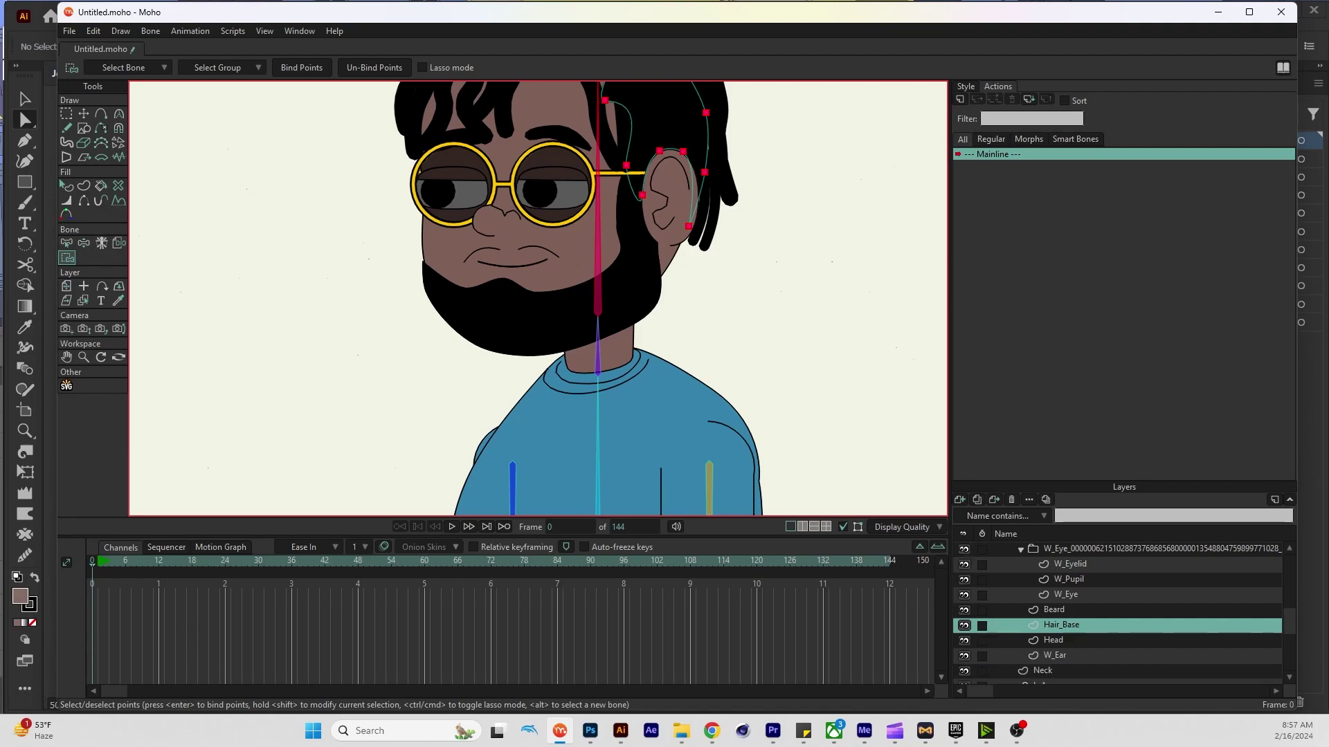
left_click(1053, 640)
left_click(1055, 655)
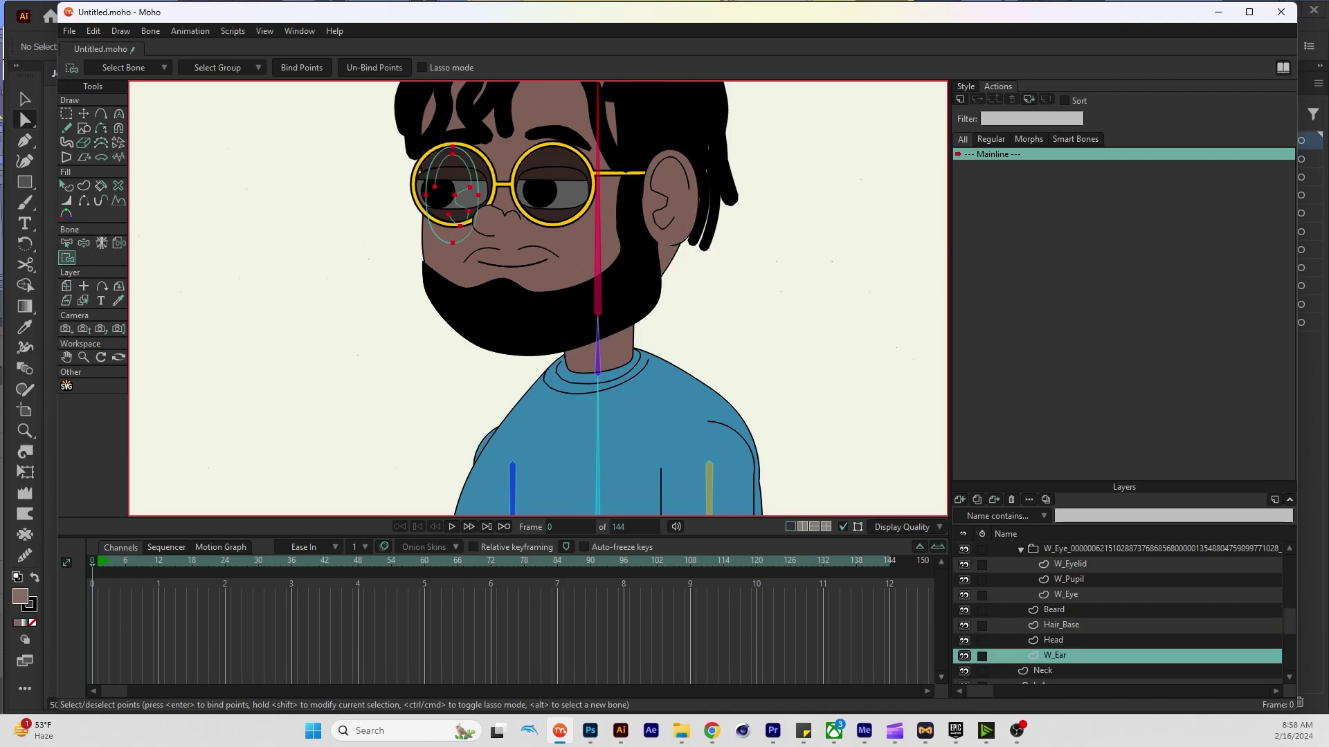
Collapse the Face_Base group and bind the Neck layer's upper points to the neck bone
scroll(1052, 623, "down", 3)
left_click(1042, 625)
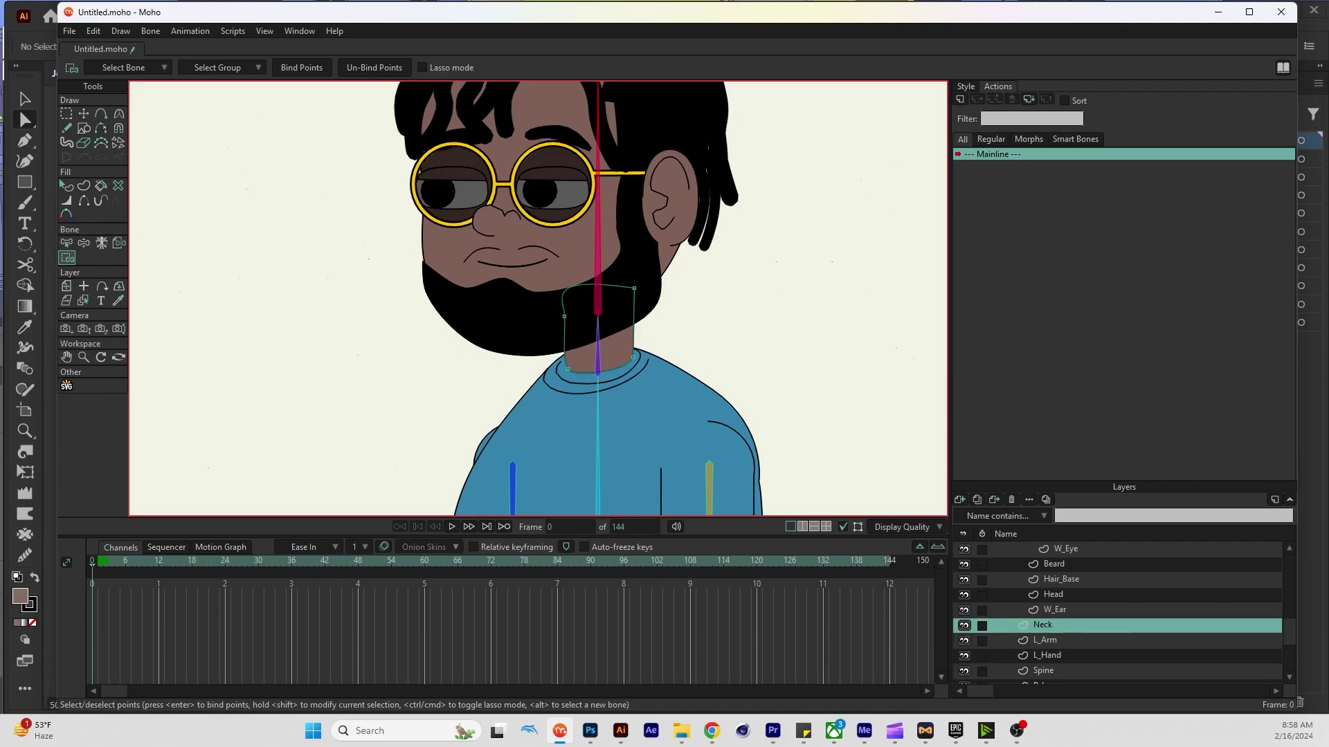
scroll(1121, 609, "up", 3)
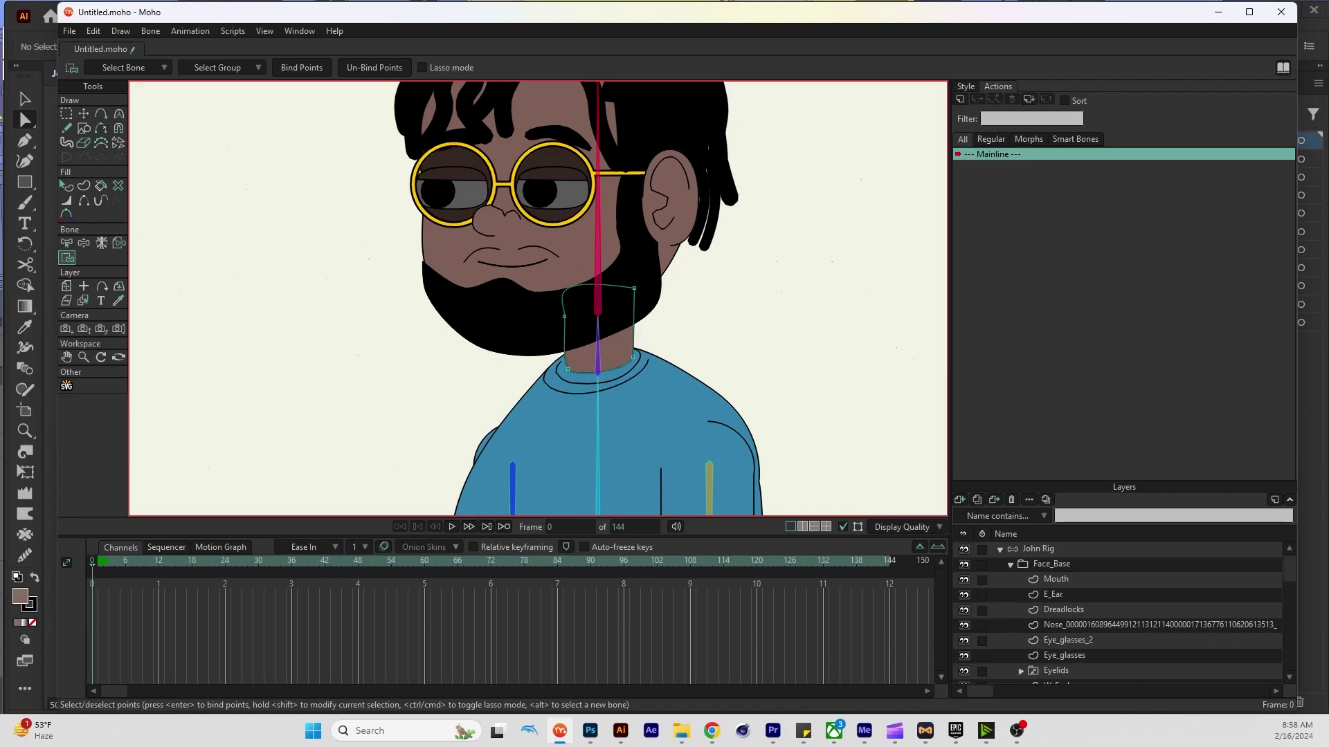
left_click(1010, 564)
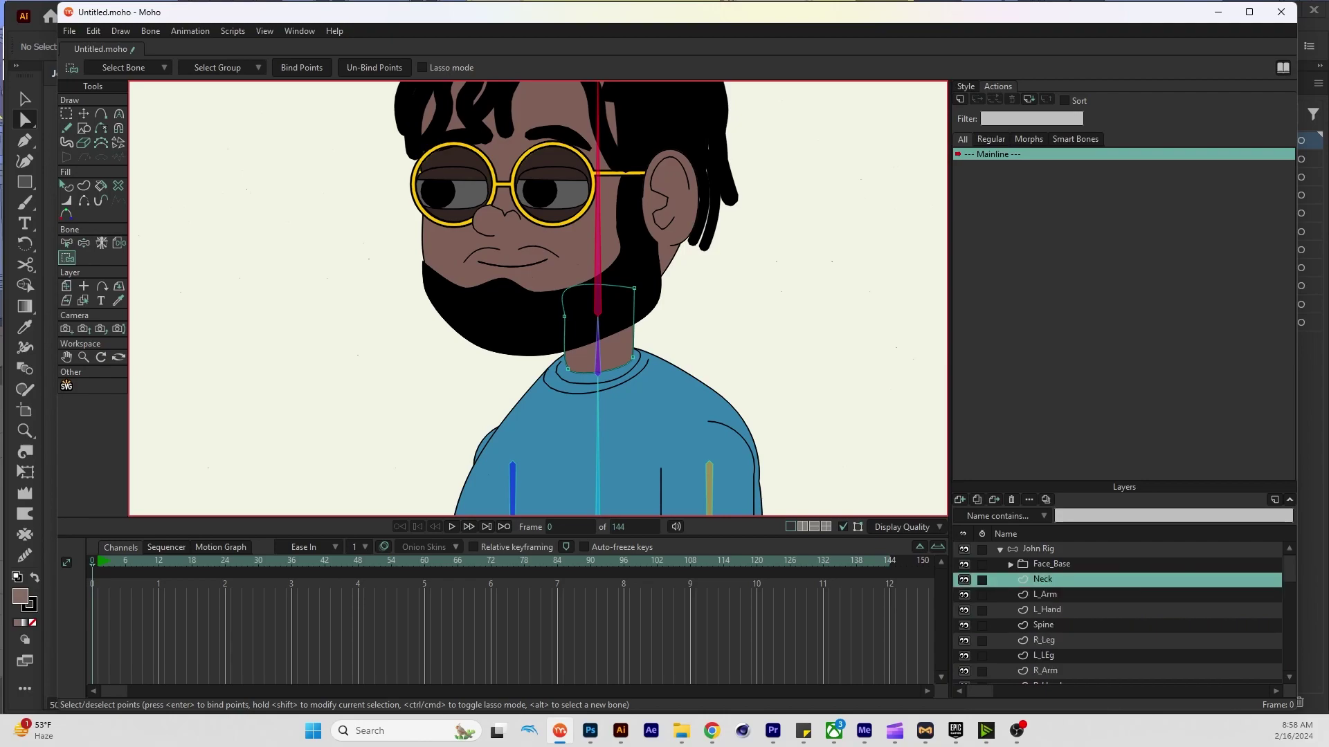
left_click(598, 347, "alt")
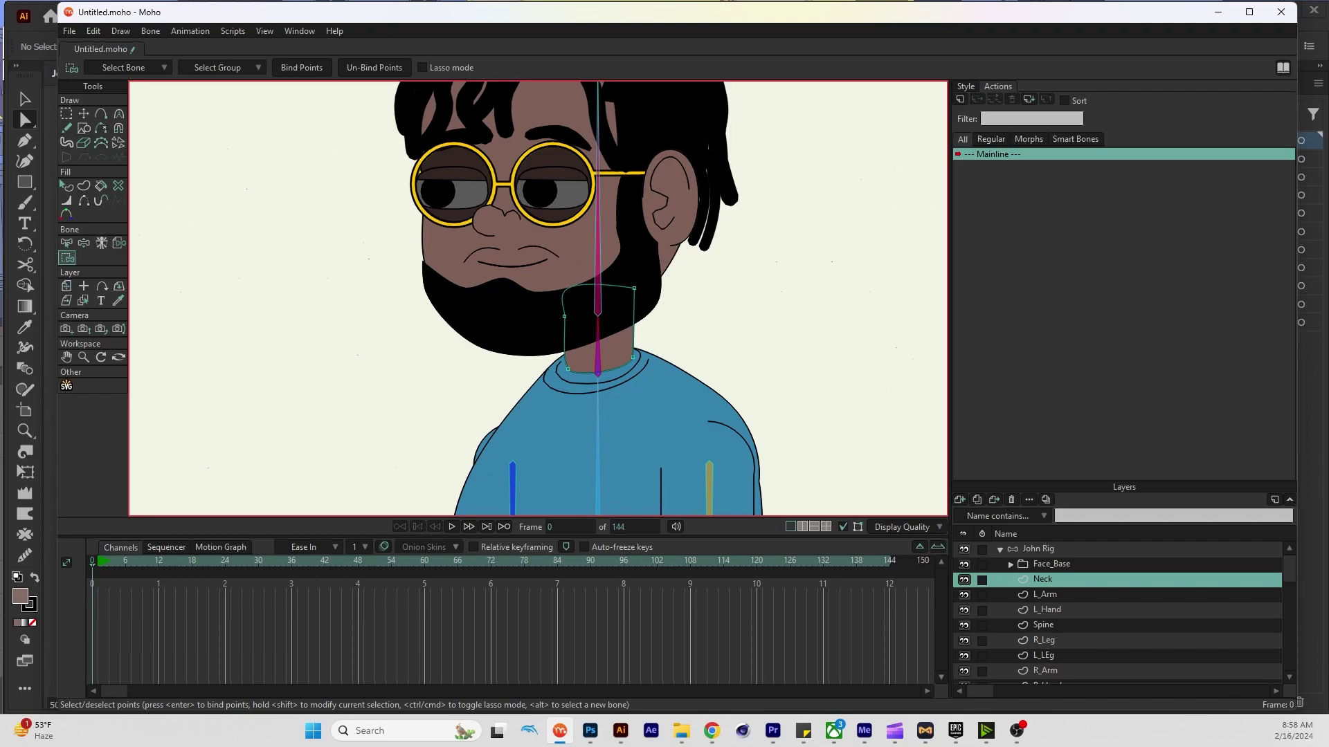
left_click_drag(670, 272, 522, 392)
key("Return")
left_click_drag(656, 274, 542, 328)
key("Return")
Bind the two lower points of the Neck layer to the upper spine bone
left_click(598, 450, "alt")
scroll(538, 298, "down", 3)
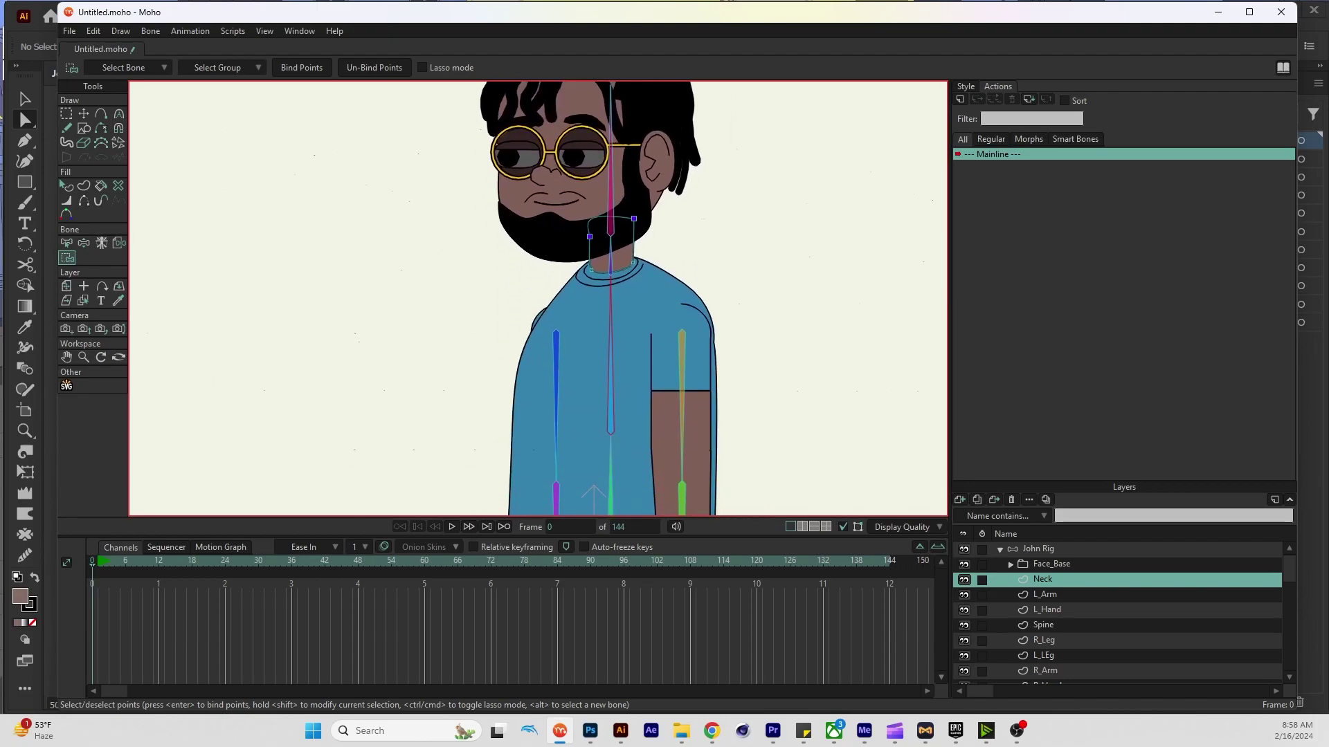
scroll(632, 274, "up", 5)
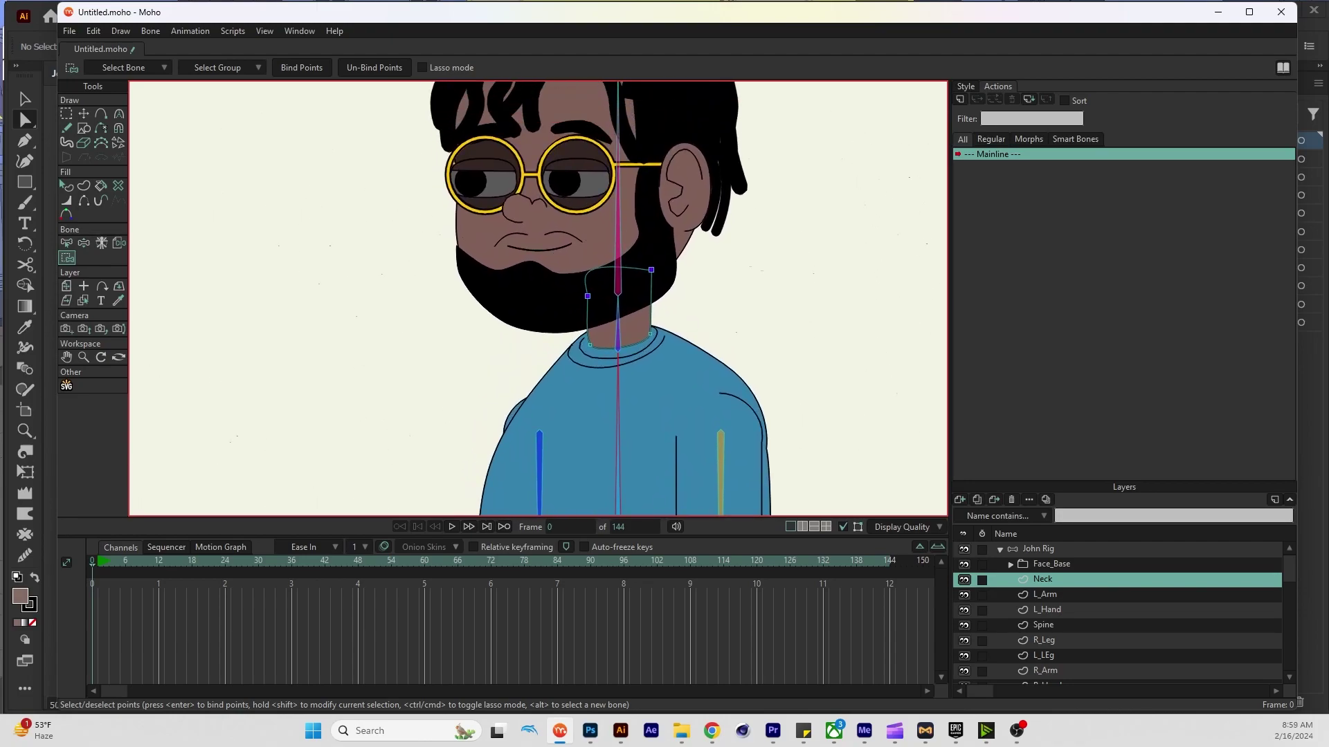
left_click_drag(638, 329, 518, 359)
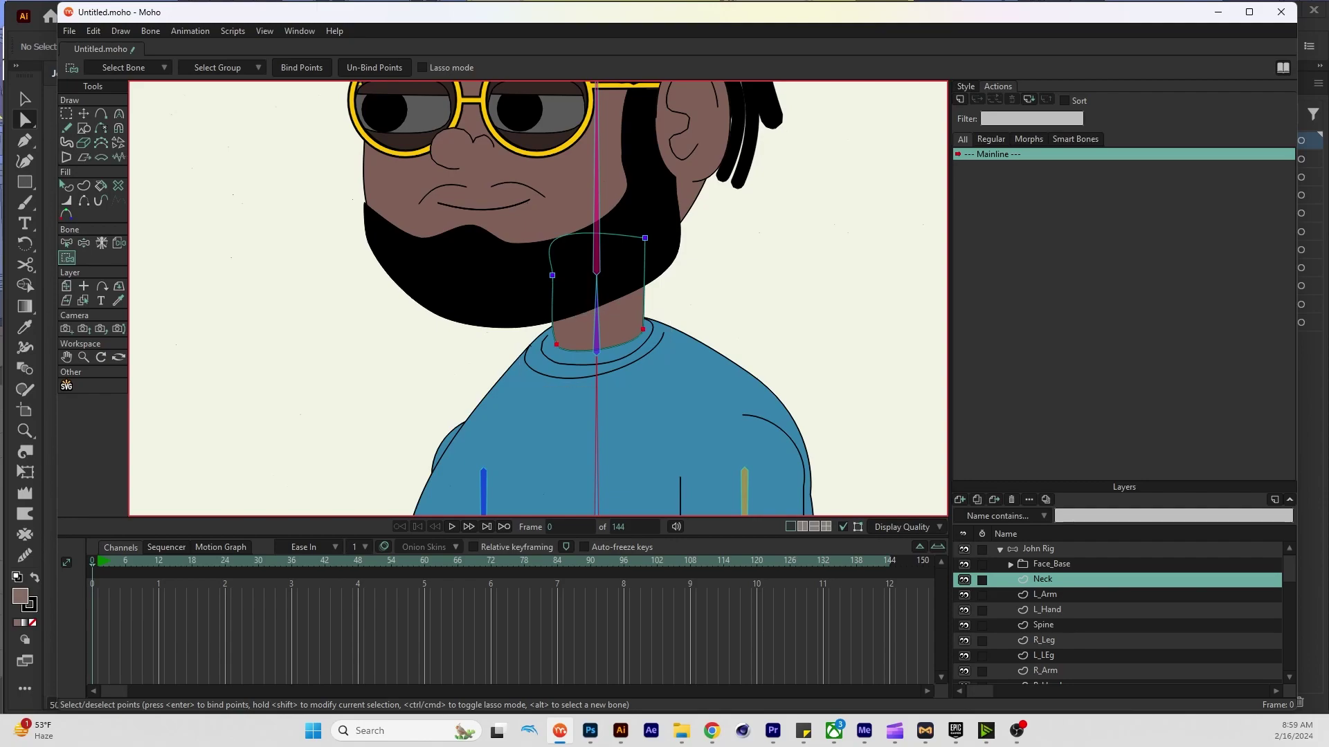
key("Return")
Bind the collar and shoulder points of the Spine layer to the upper spine bone
scroll(538, 298, "down", 3)
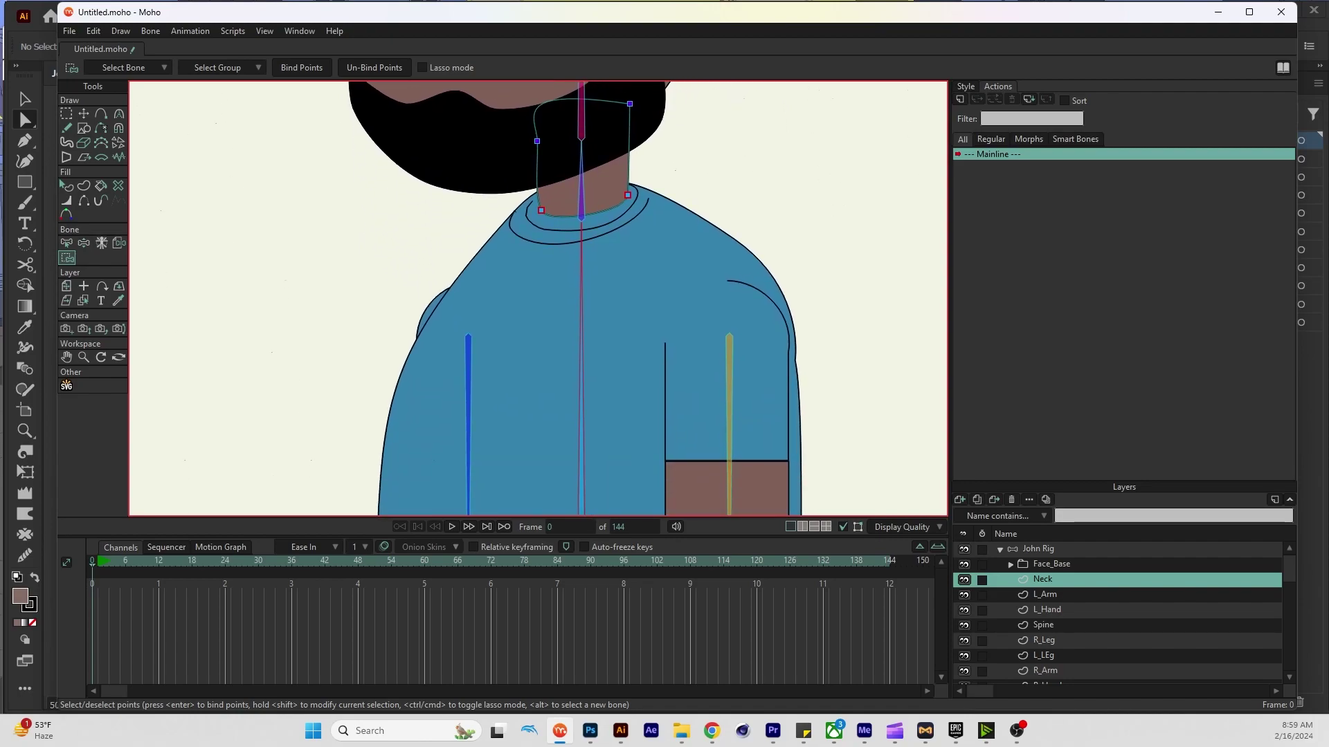
scroll(538, 299, "down", 3)
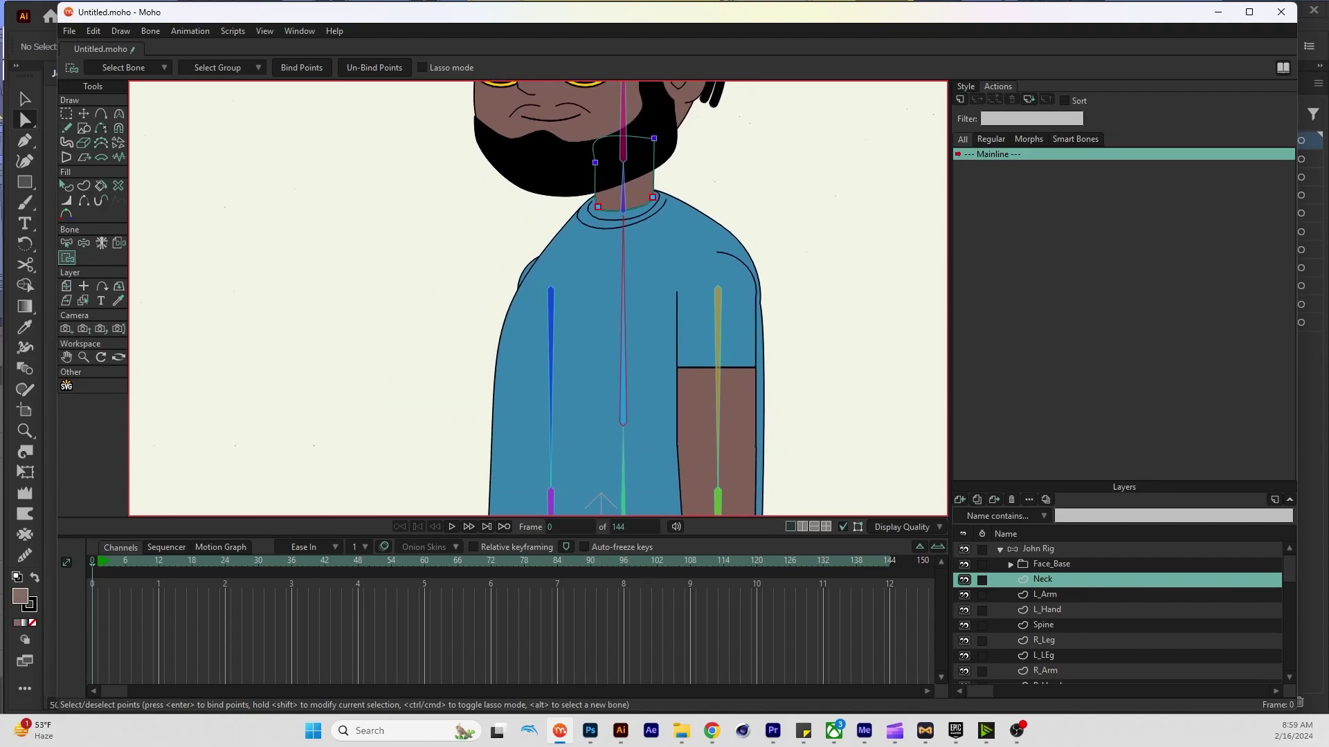
scroll(1117, 610, "down", 4)
scroll(1117, 610, "up", 3)
left_click(1044, 609)
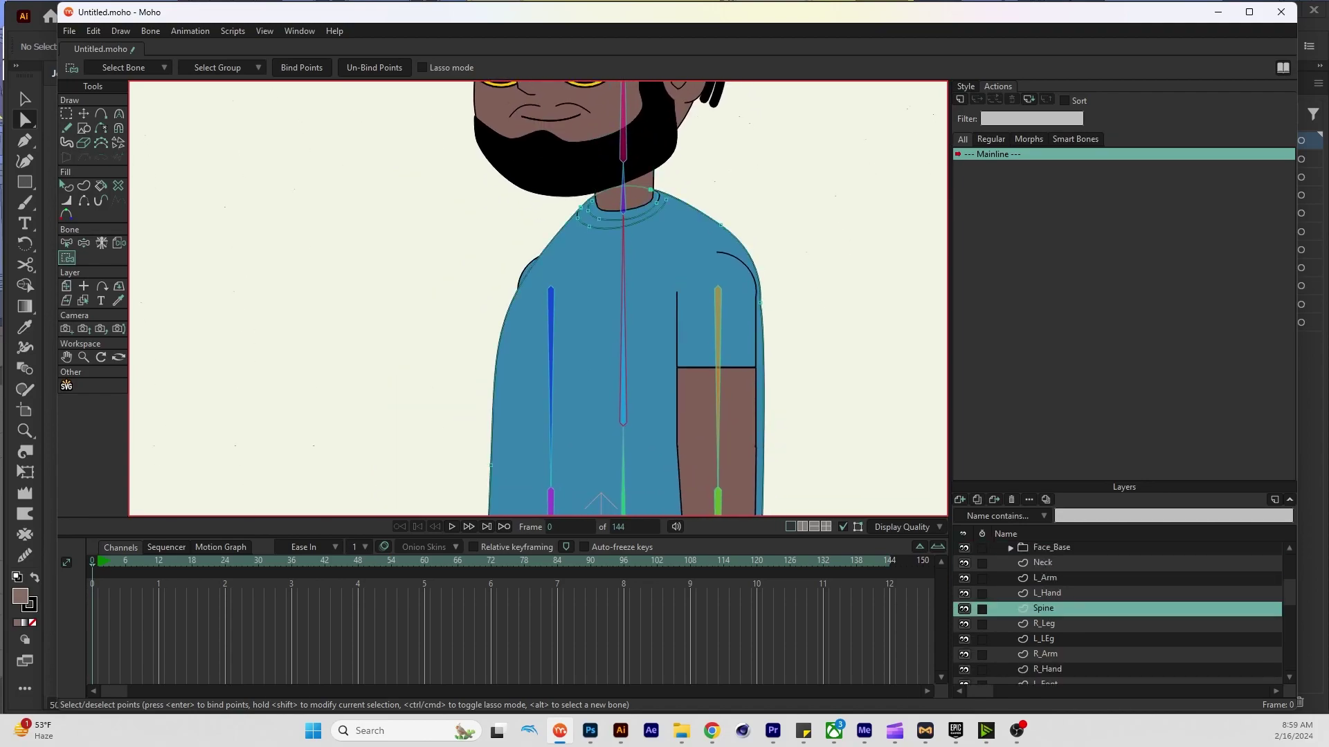
left_click_drag(529, 162, 750, 326)
scroll(485, 298, "down", 1)
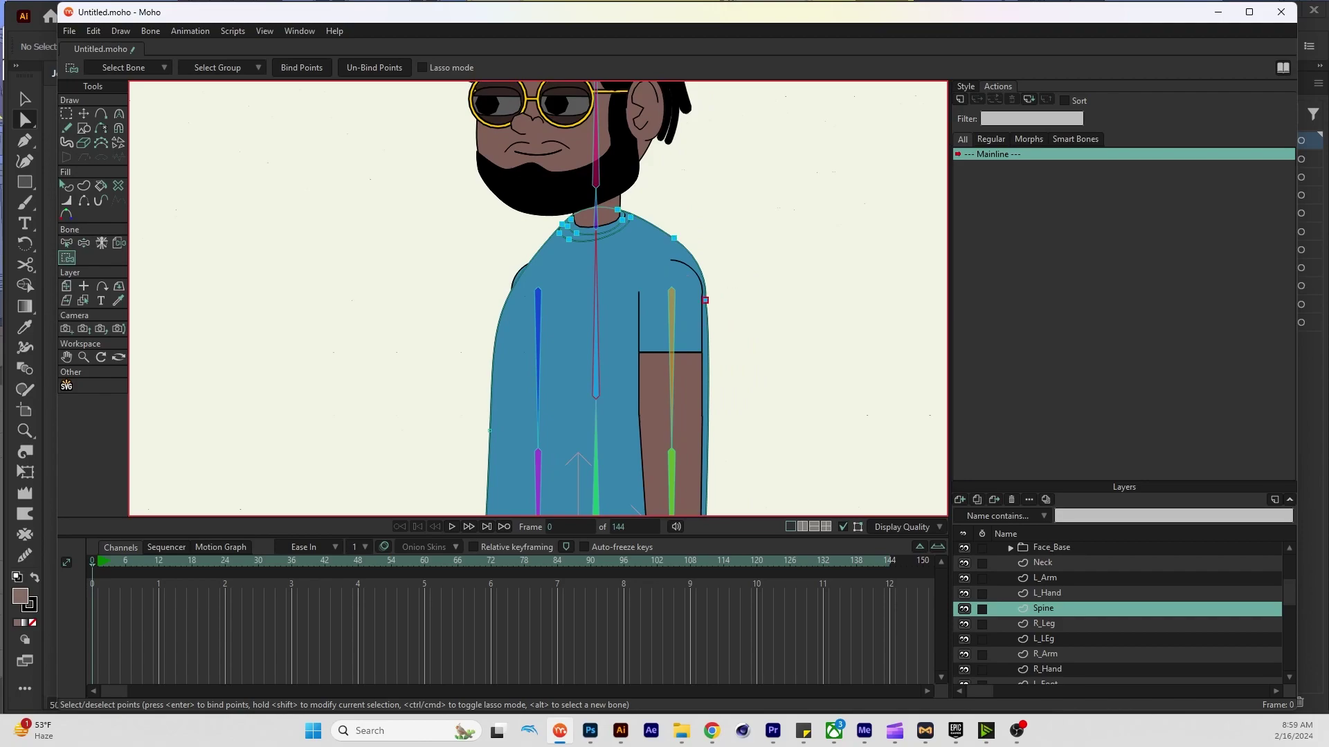
Bind the Spine layer's waist and hem points to the lower spine bone
scroll(604, 360, "down", 2)
scroll(613, 370, "up", 1)
left_click_drag(612, 370, 632, 305)
left_click(614, 382, "alt")
left_click_drag(494, 340, 746, 490)
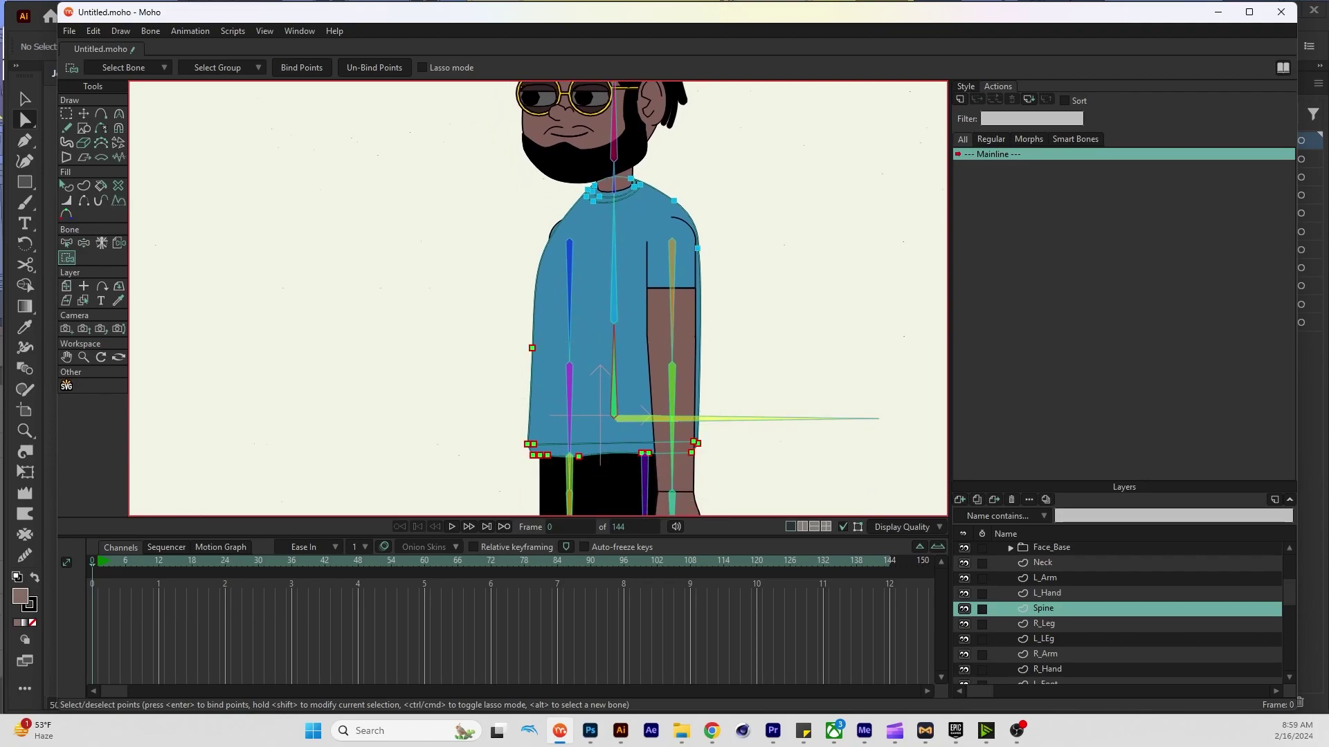
Test how the bound torso bends using the Manipulate Bones tool
key("z")
left_click_drag(602, 199, 692, 198)
key("t")
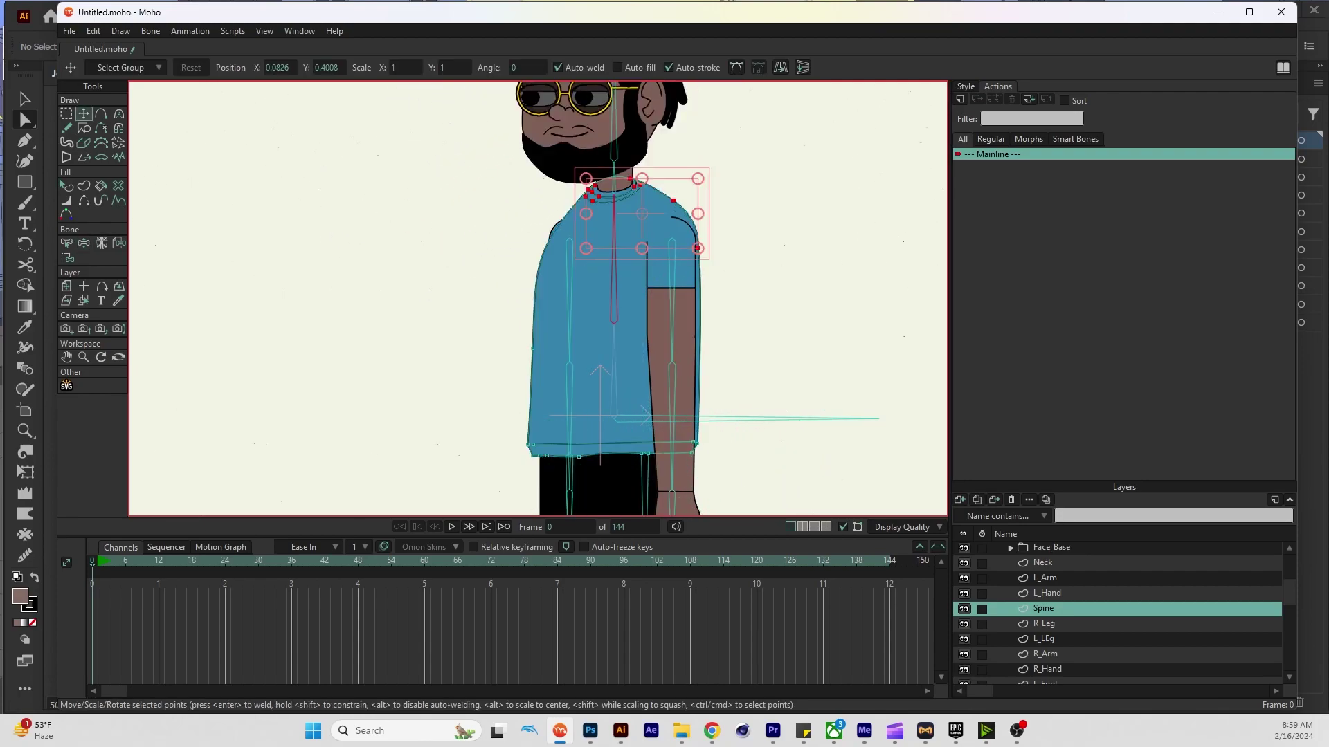
Rename the L_Arm layer above the Spine layer as R_Arm
left_click(1044, 623)
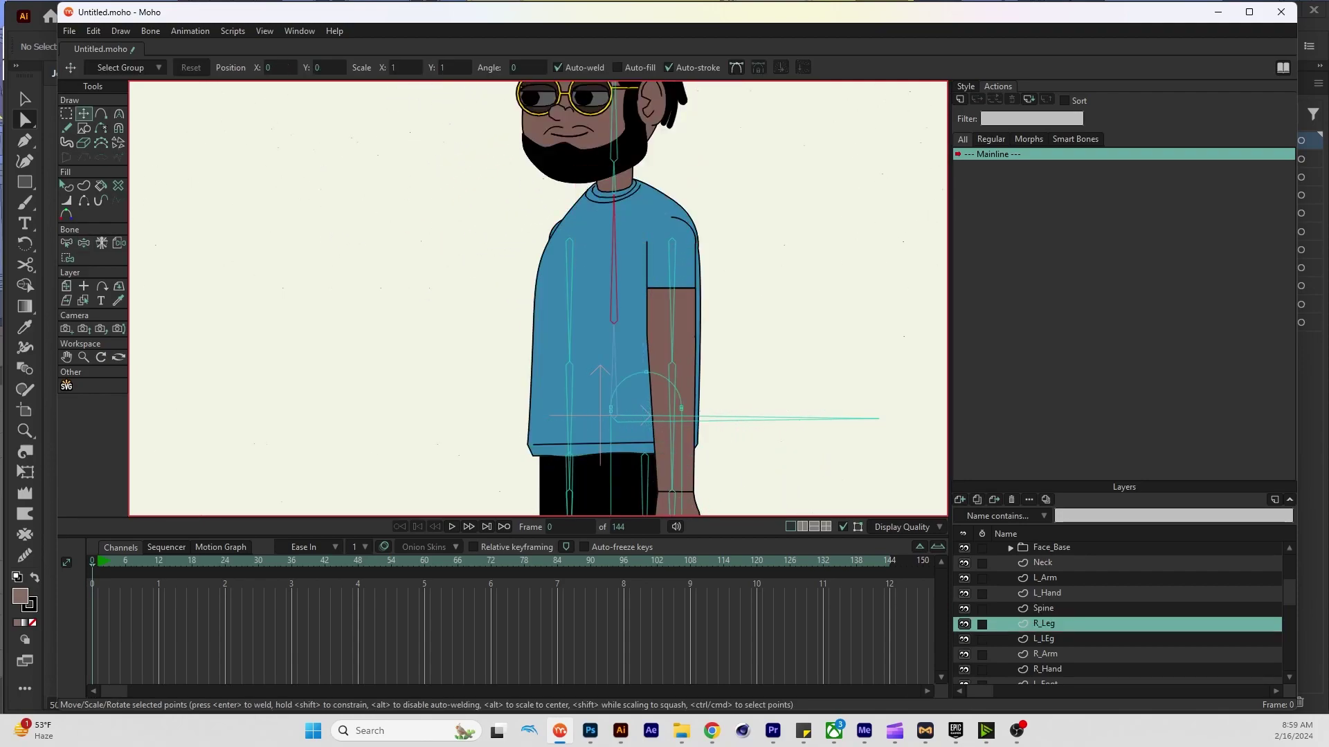
left_click(1045, 578)
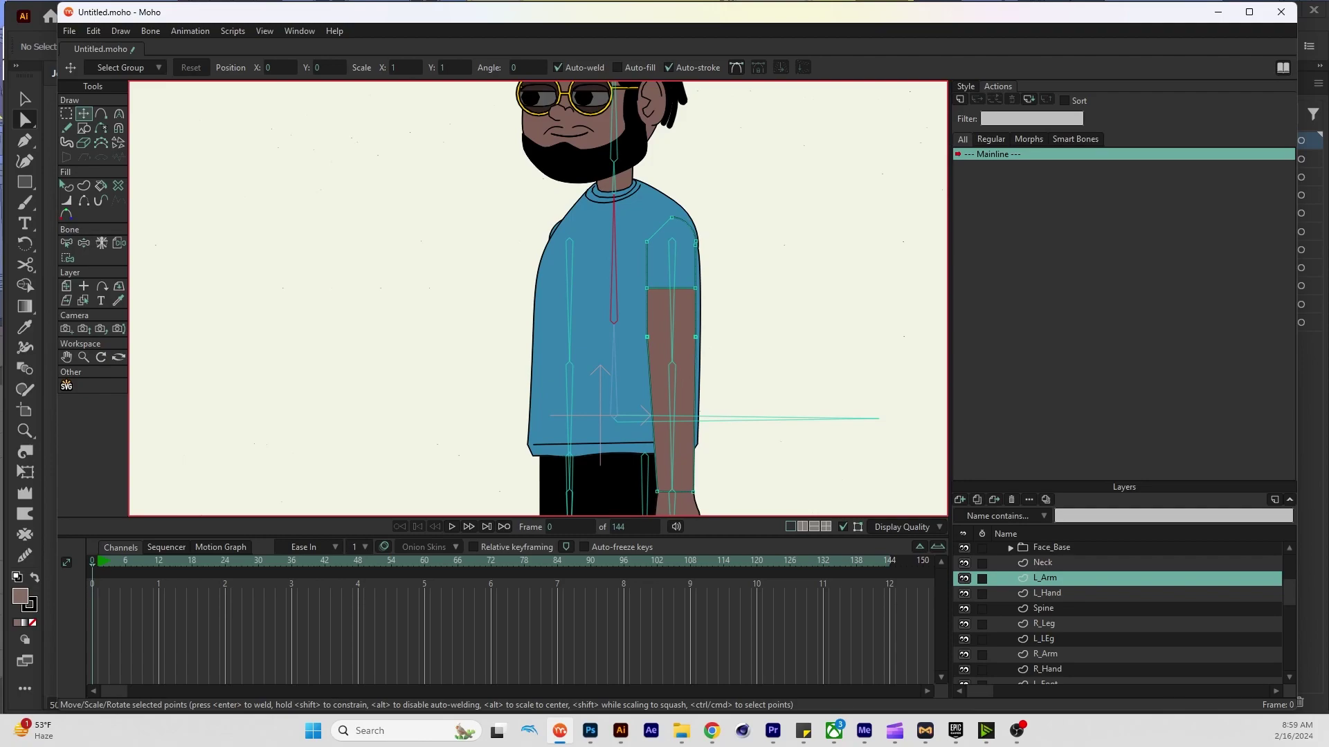
double_click(1045, 578)
left_click(829, 180)
key("BackSpace")
type("R_Arm")
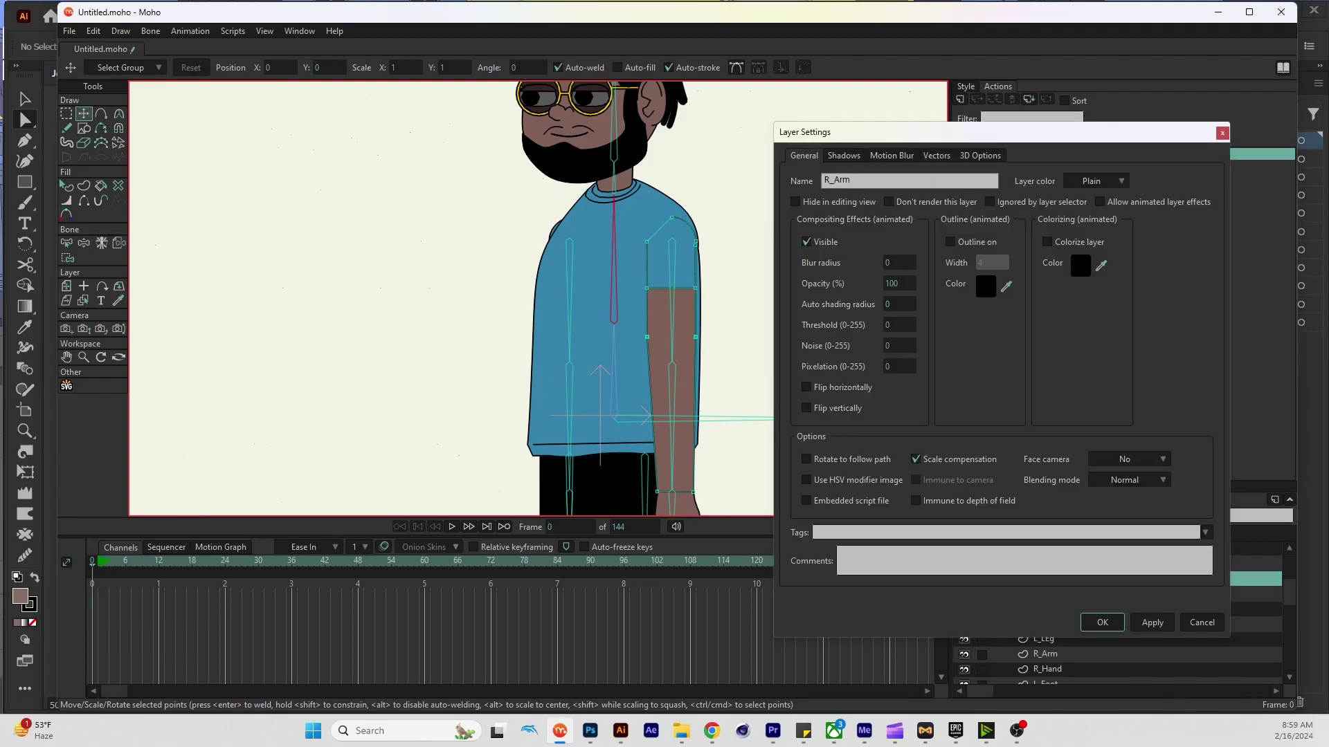
key("Return")
Rename the L_Hand layer above the Spine layer as R_Hand, and select the R_Leg layer
double_click(1052, 593)
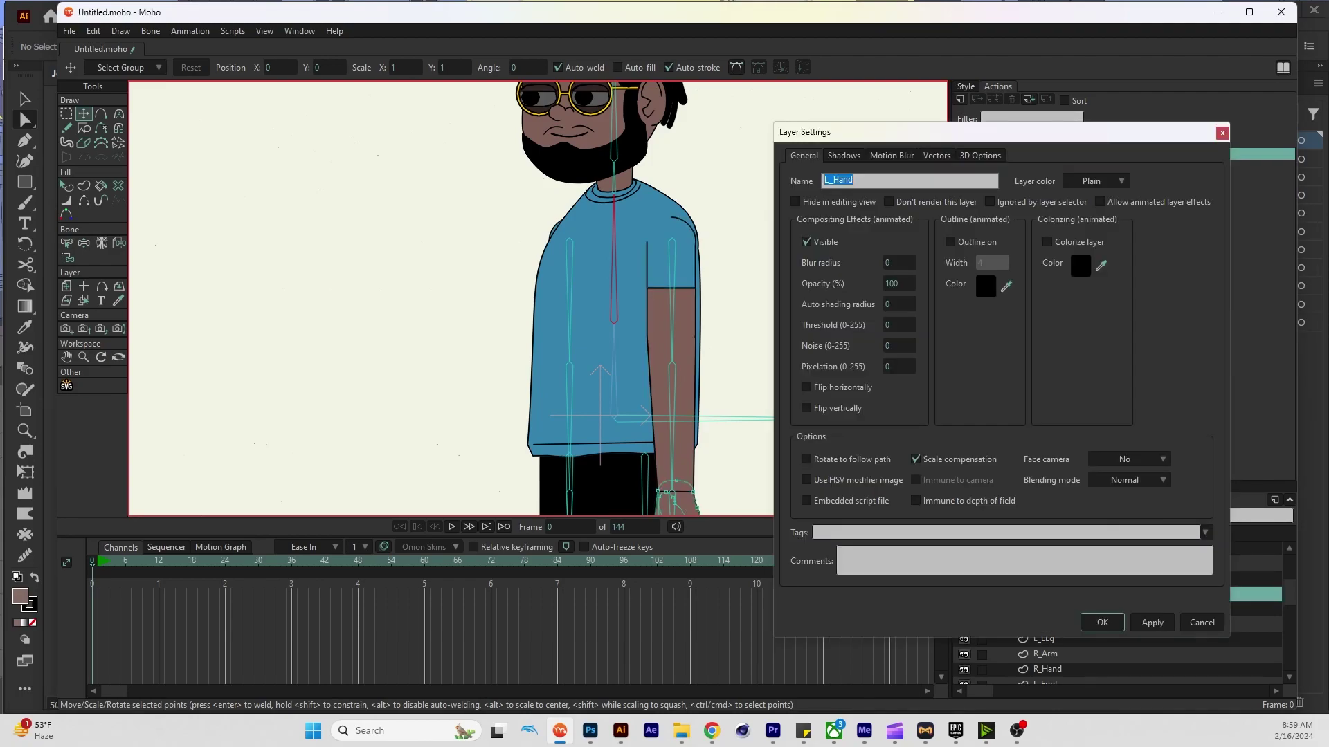
left_click(829, 179)
key("BackSpace")
type("R")
key("Return")
left_click(1044, 623)
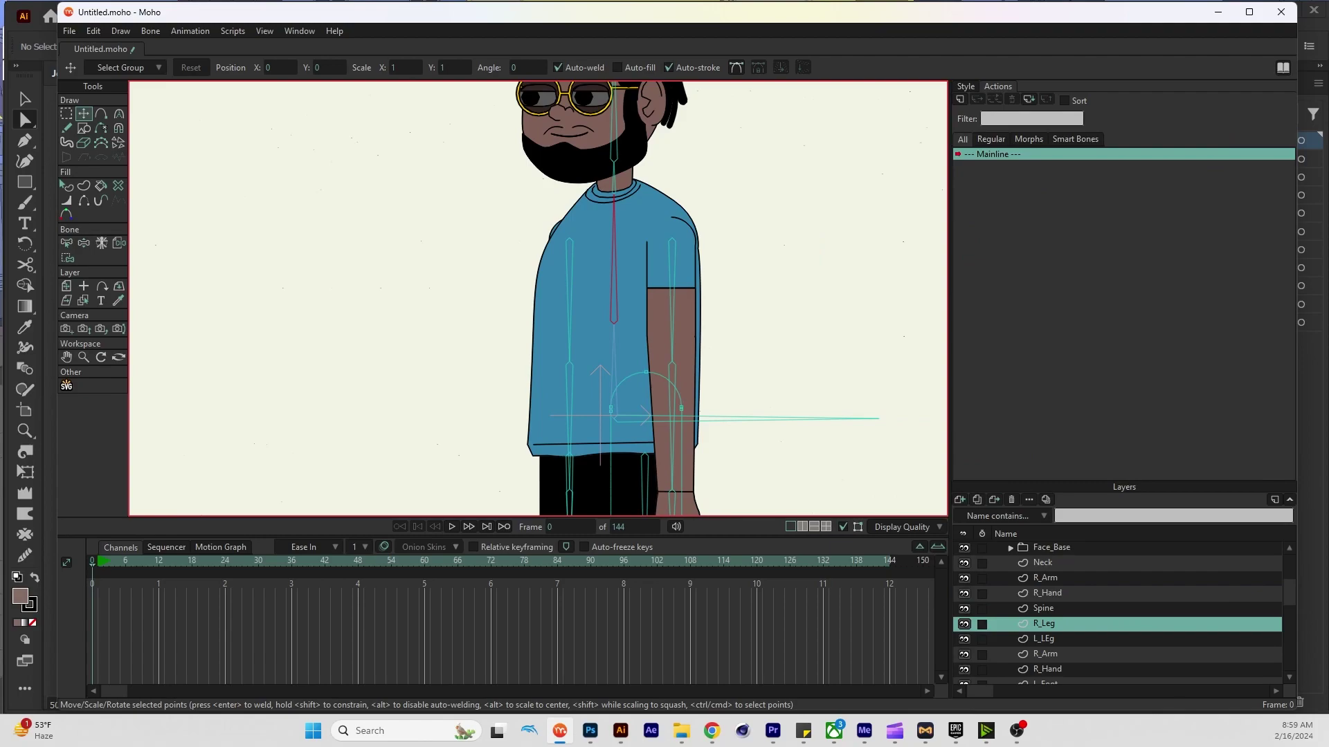
Rename the L_Foot layer below the hand layer as R_Foot
scroll(1121, 609, "down", 2)
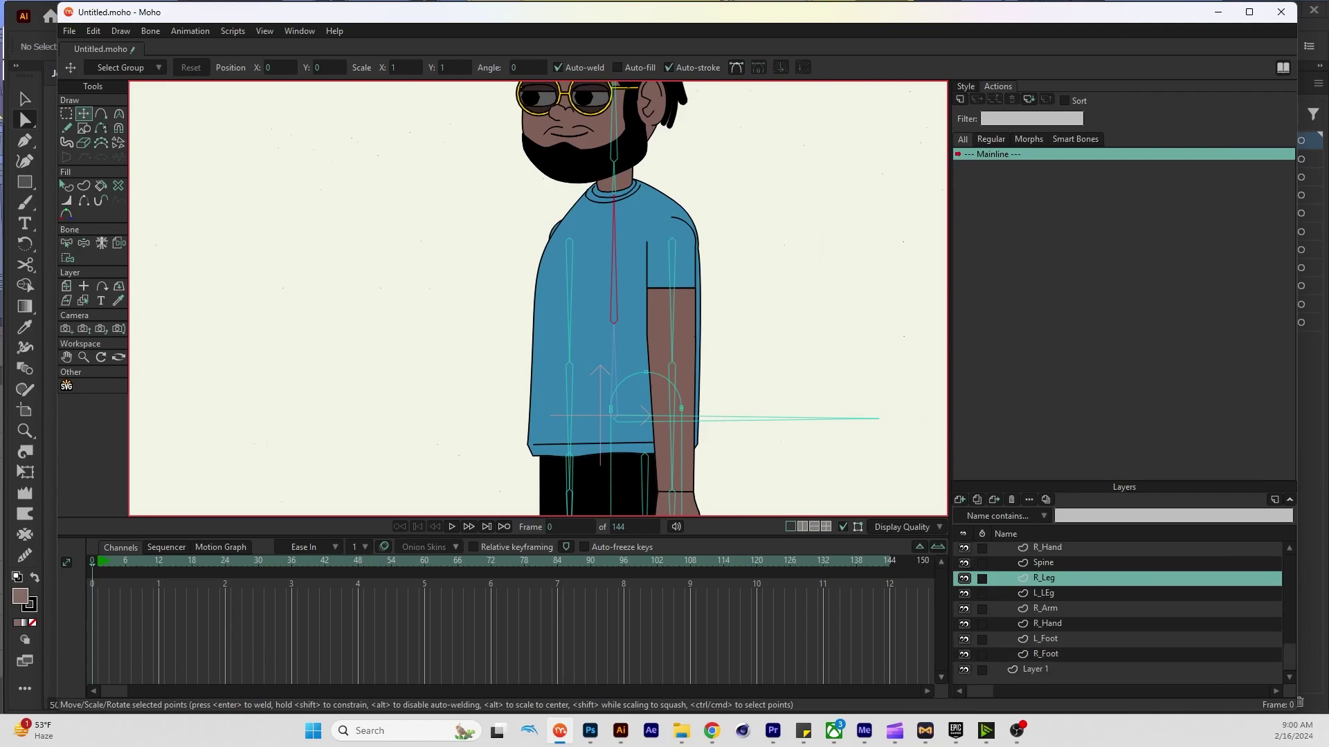
left_click(1045, 639)
scroll(538, 298, "down", 5)
scroll(538, 299, "up", 2)
double_click(1045, 639)
key("BackSpace")
type("R_Foot")
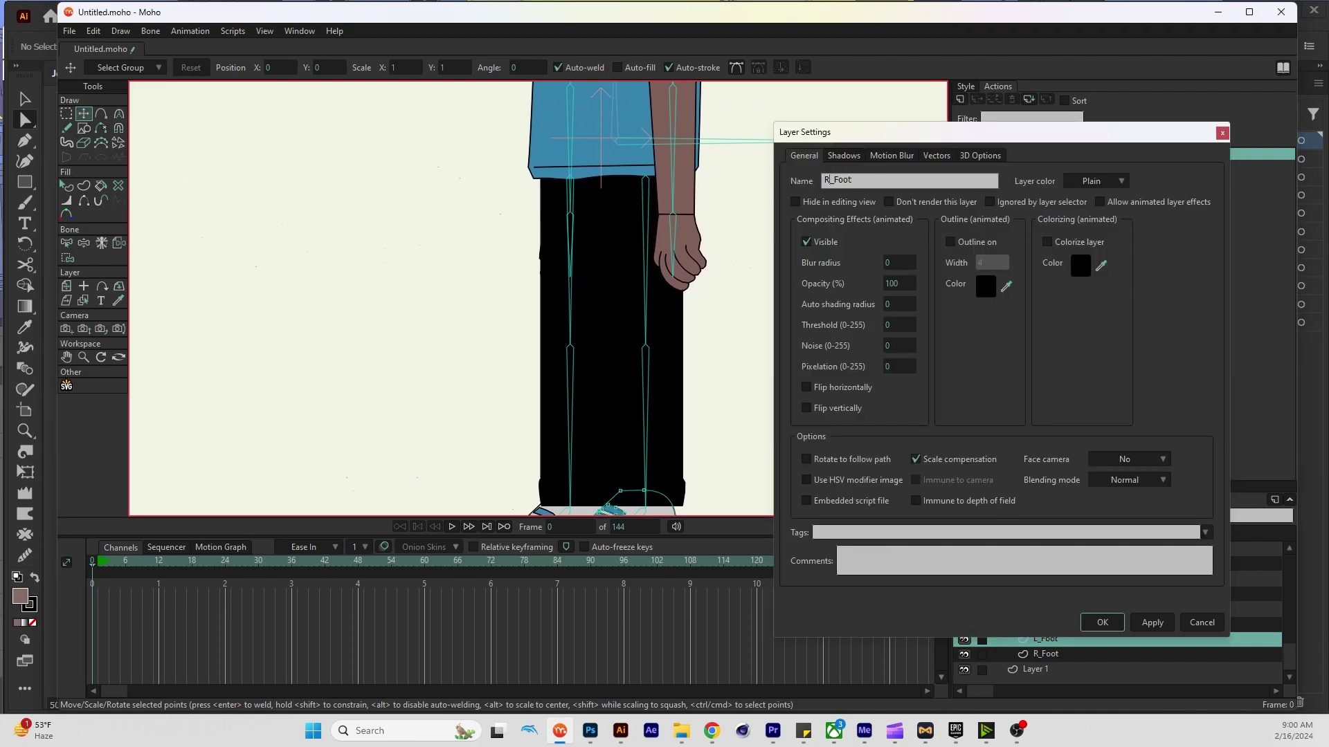
left_click(1103, 622)
Rename the last foot layer in the John Rig group as L_Foot
double_click(1045, 654)
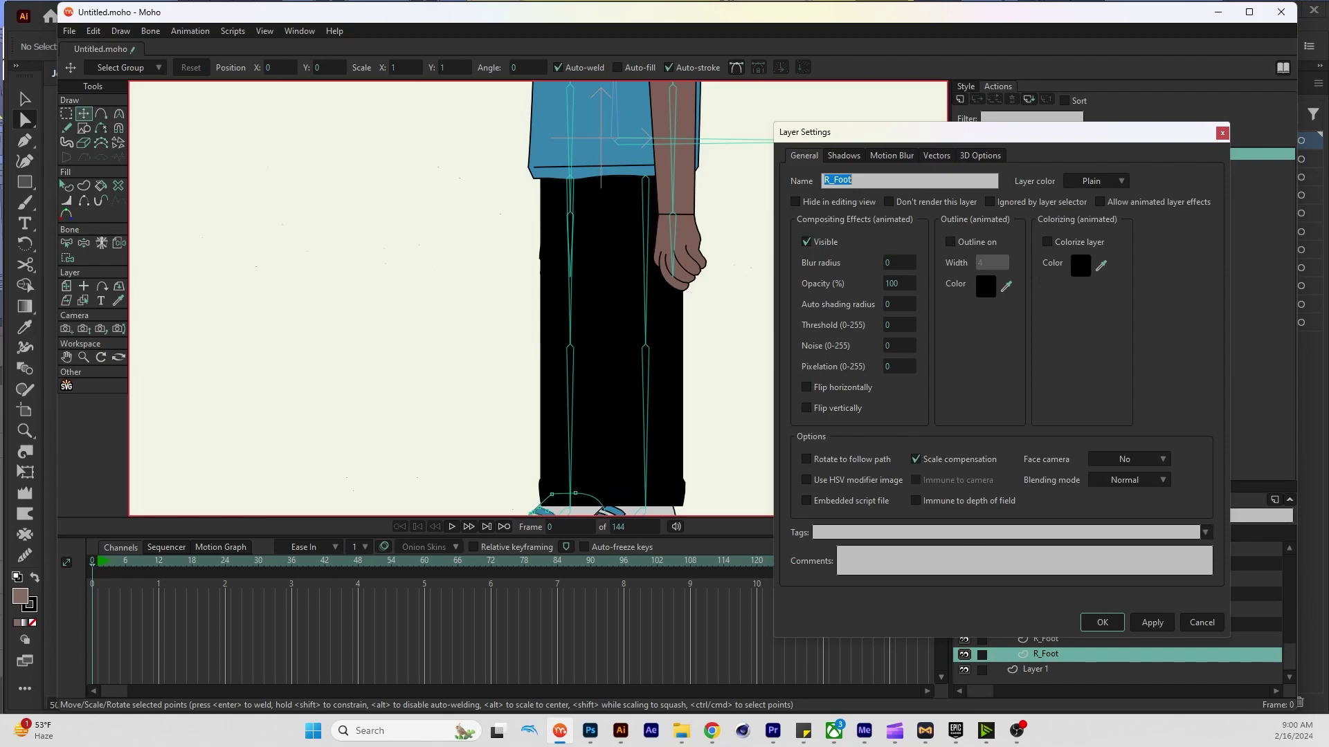
key("Home")
key("shift+Right")
type("L")
key("Return")
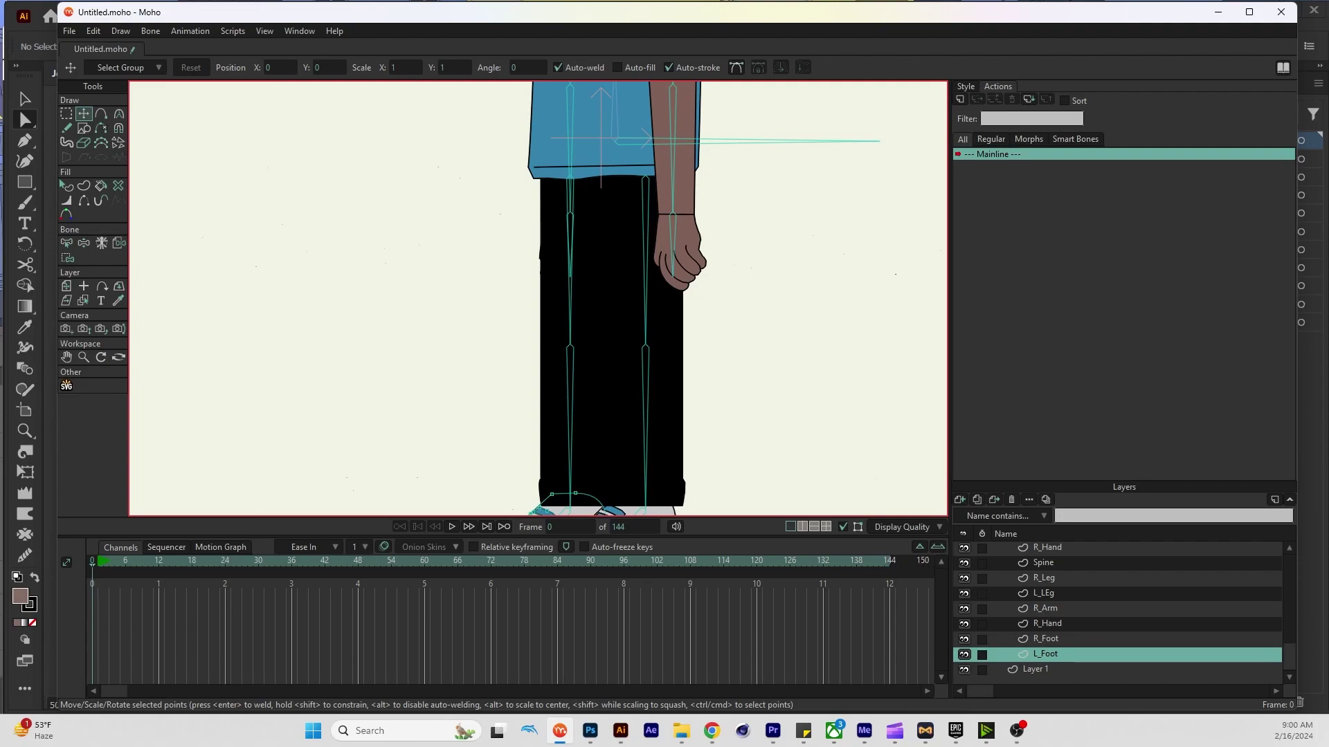
Rename the R_Hand layer directly above the foot layers as L_Hand
left_click(1045, 639)
left_click(1047, 624)
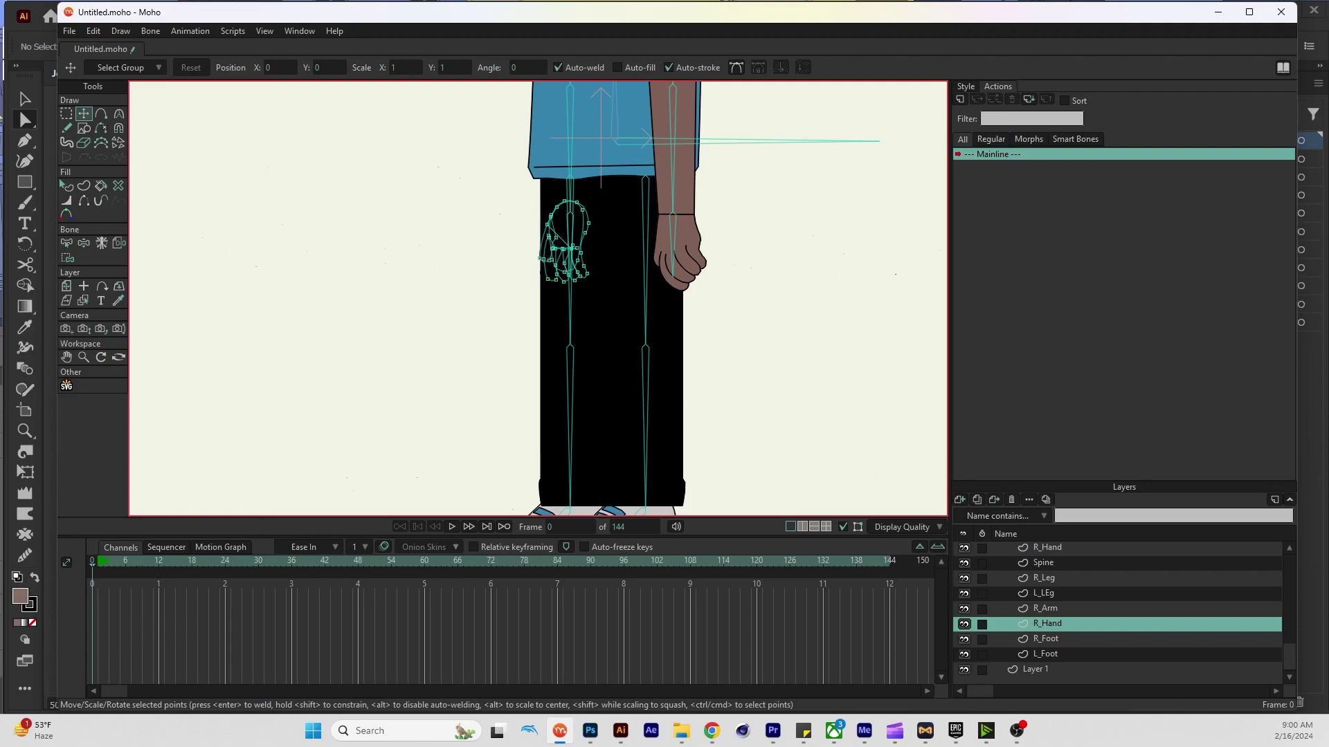
double_click(1048, 623)
left_click(827, 179)
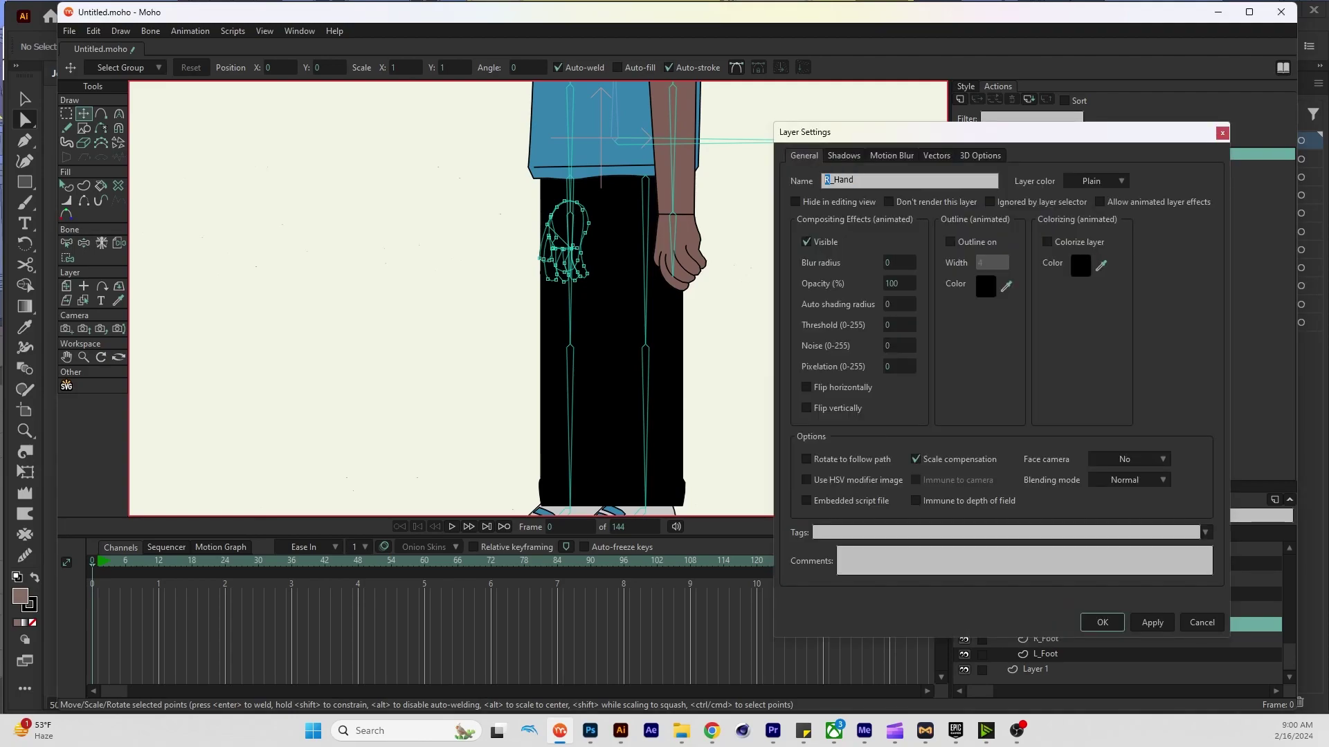
type("L")
left_click(1102, 622)
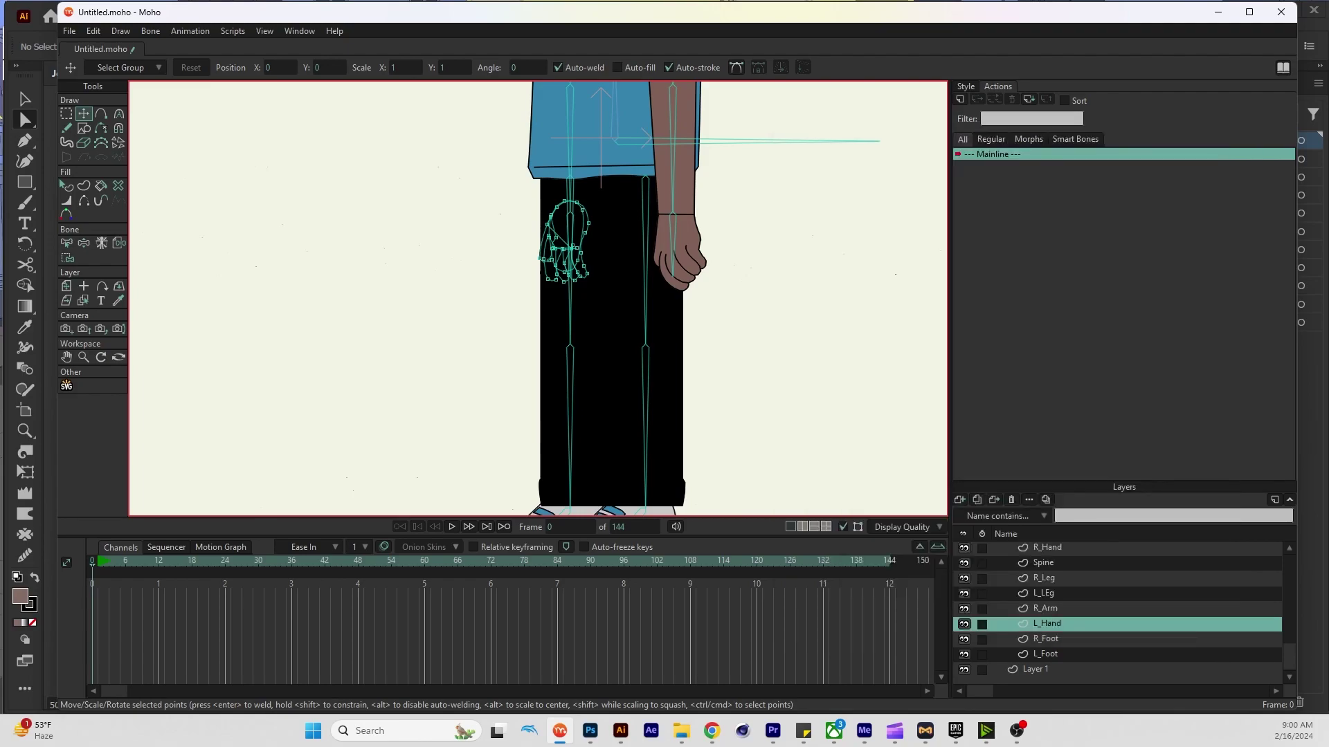
Rename the R_Arm layer directly above L_Hand as L_Arm
left_click(1045, 609)
double_click(1045, 608)
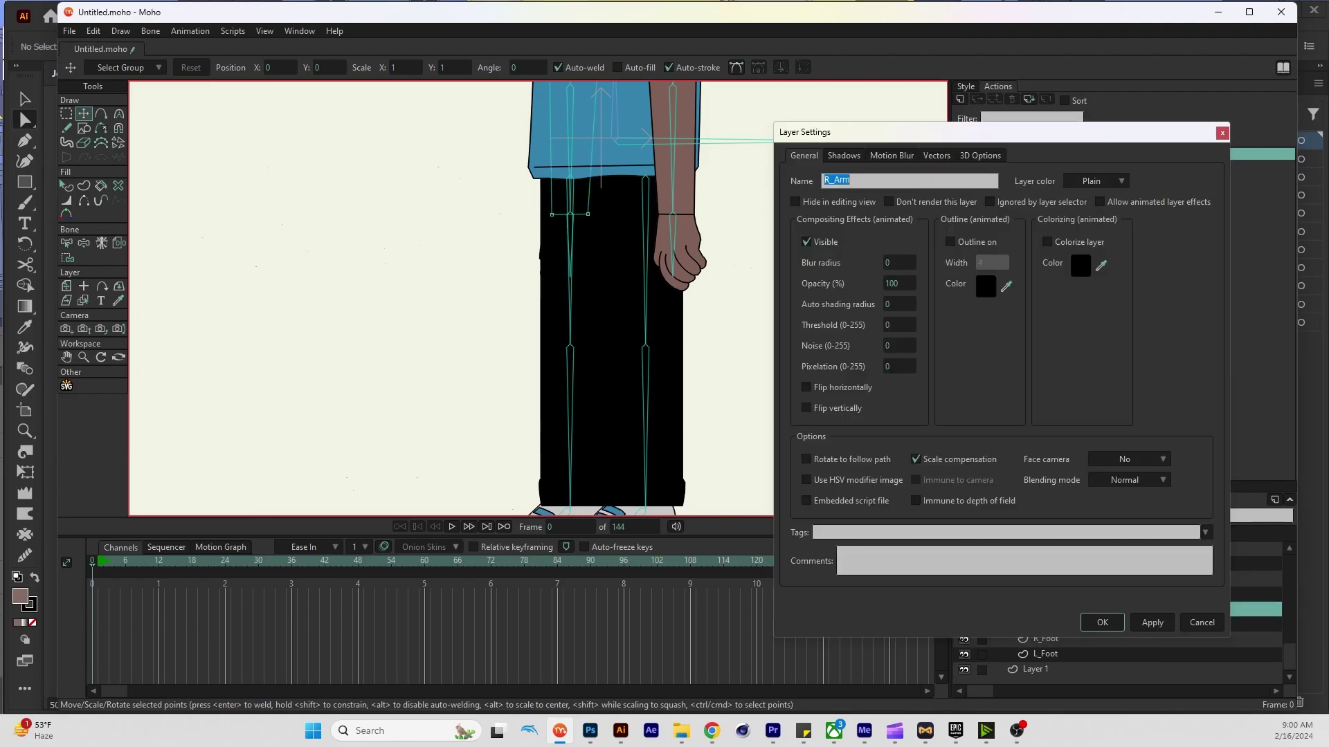
key("Home")
key("Delete")
type("L")
key("Return")
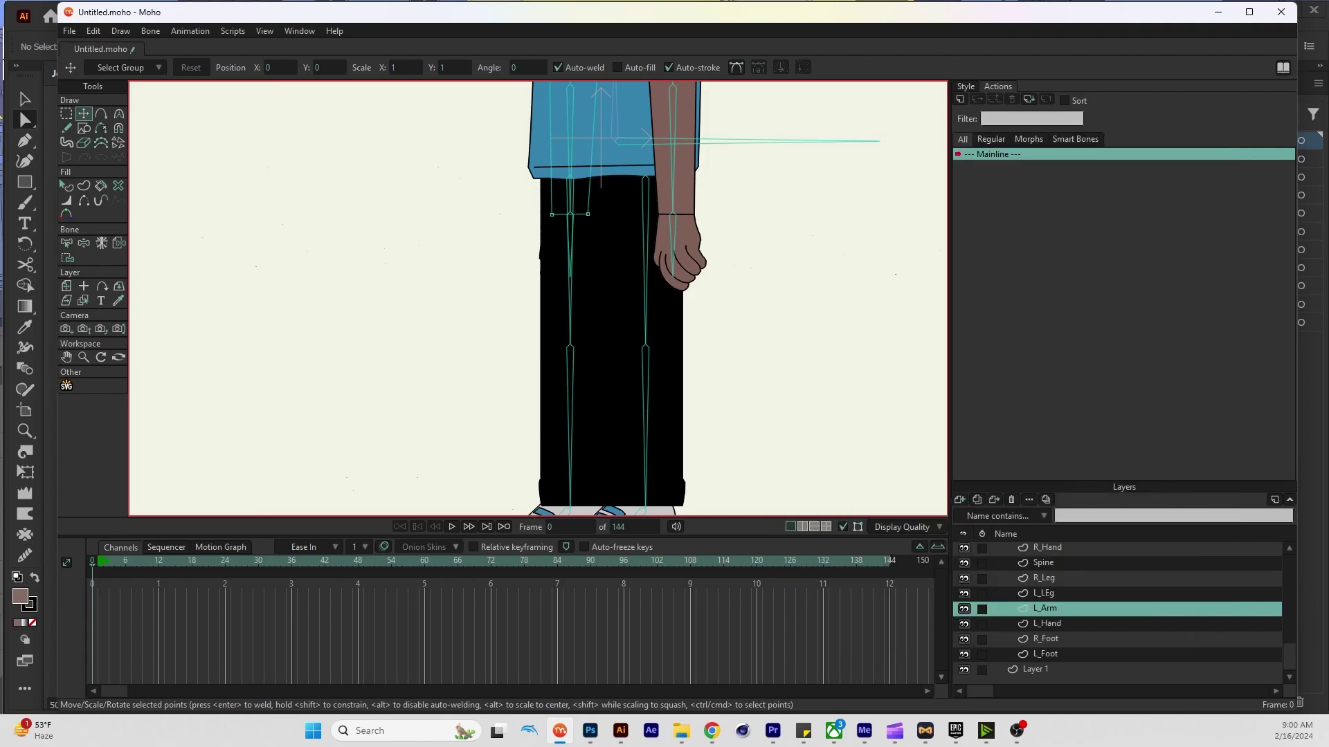
Check which artwork the R_Leg, R_Hand, R_Arm and Spine layers contain, ending with the R_Arm layer selected
left_click(1044, 578)
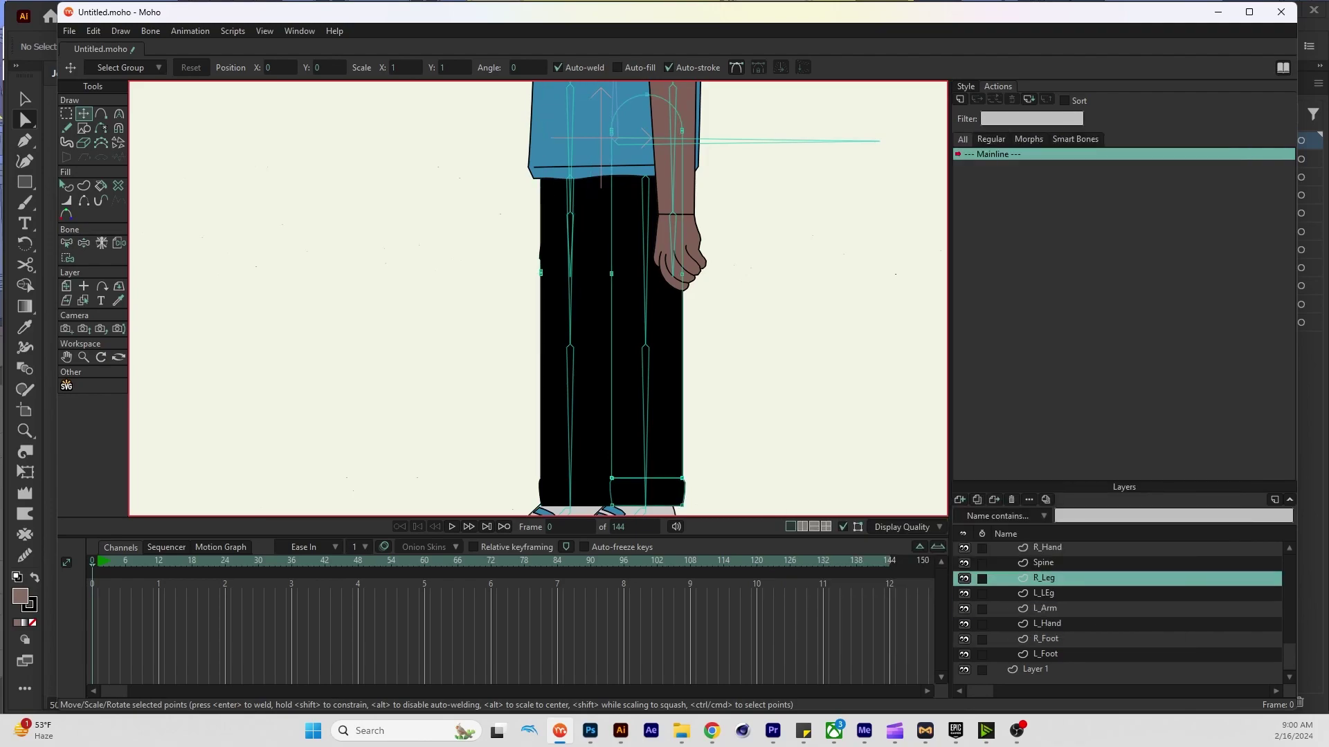
left_click(1047, 547)
scroll(1121, 609, "up", 1)
left_click(1045, 563)
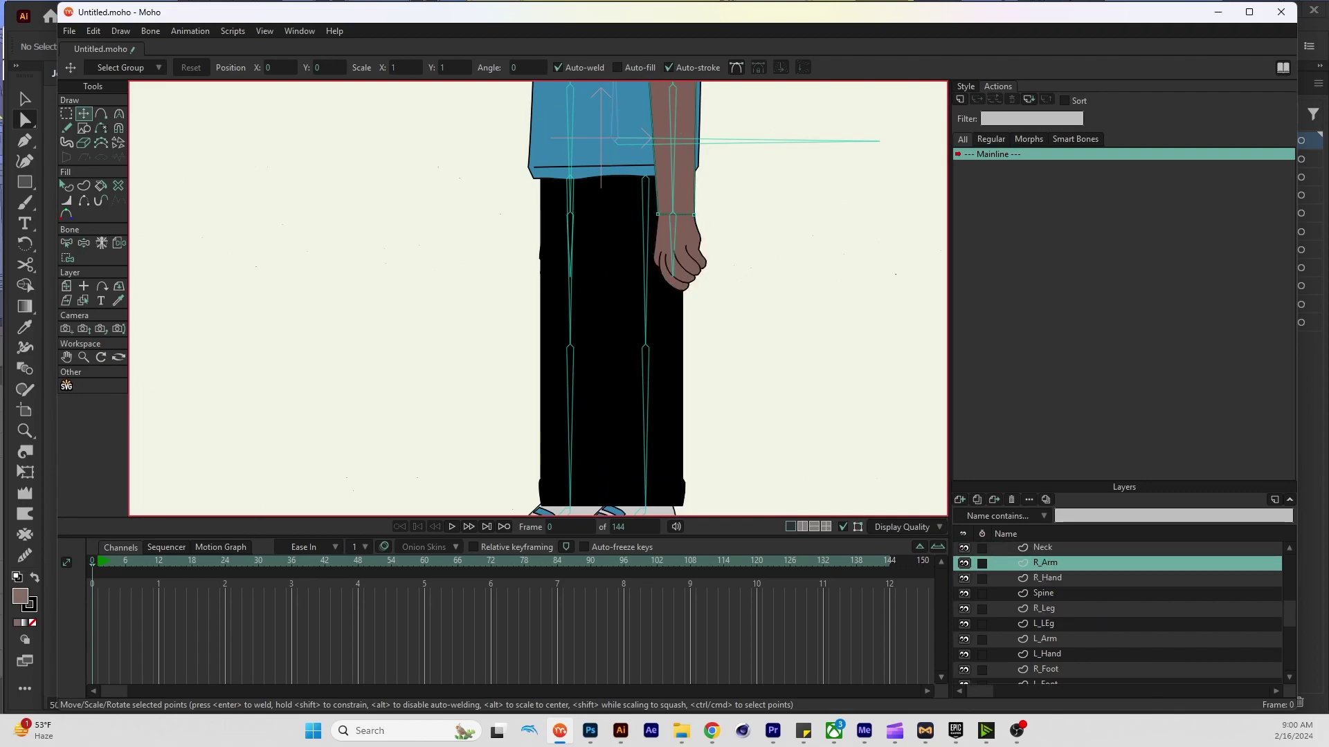
left_click(1043, 593)
scroll(1043, 593, "down", 1)
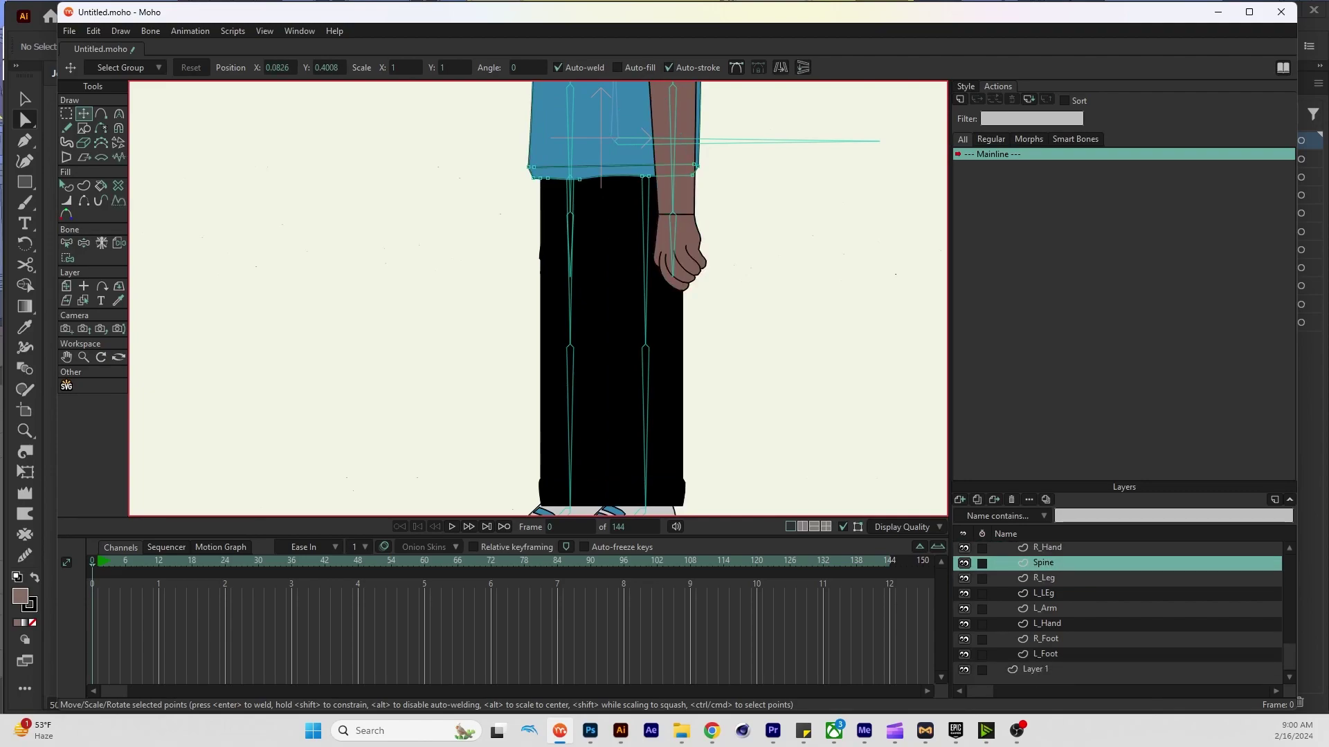
scroll(1043, 593, "up", 2)
left_click(1045, 594)
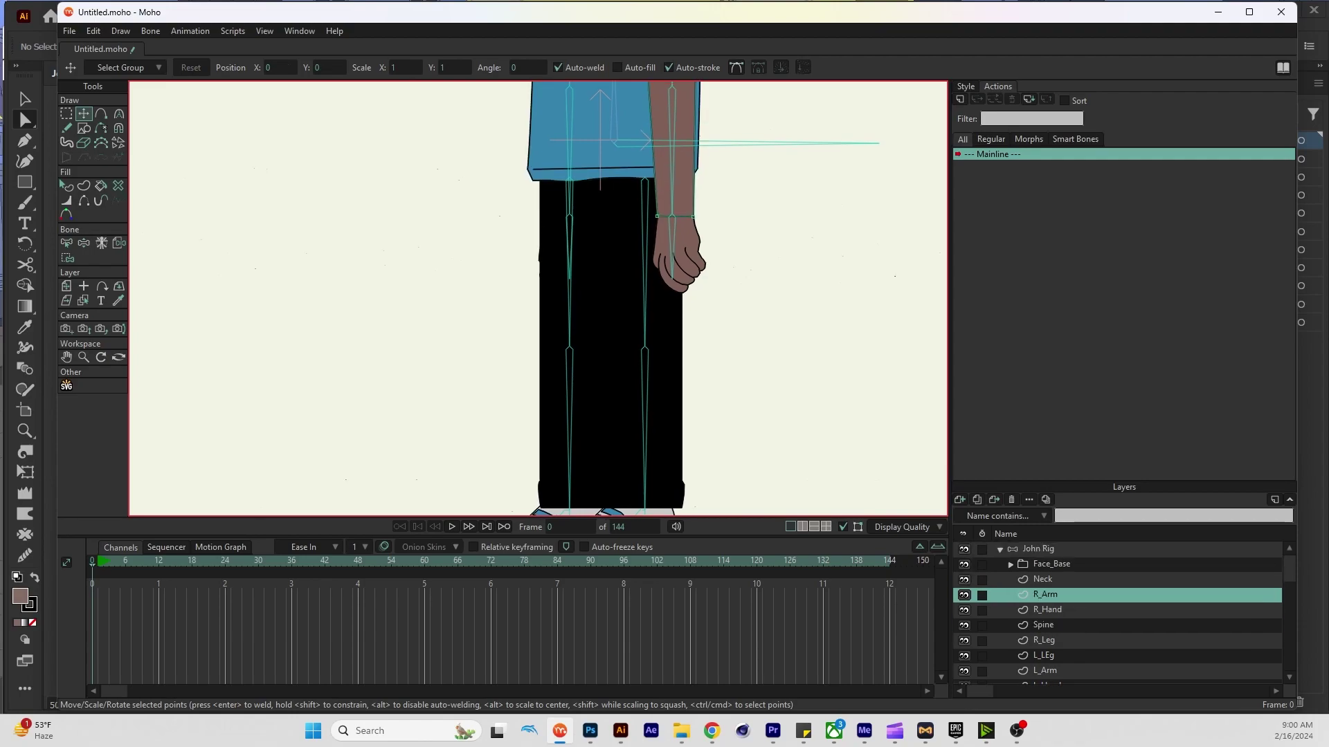
Bind the R_Arm layer's shoulder and sleeve points to the right upper arm bone
scroll(538, 298, "up", 5)
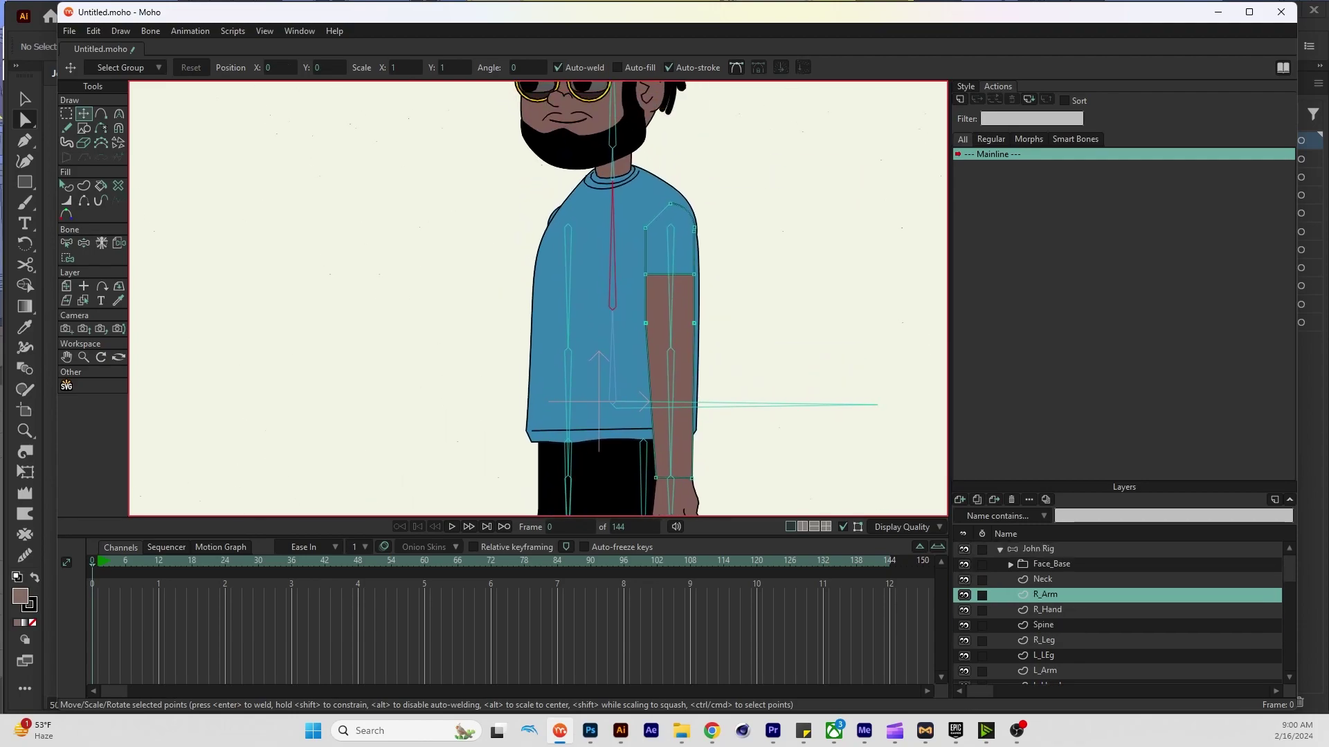
scroll(670, 216, "up", 2)
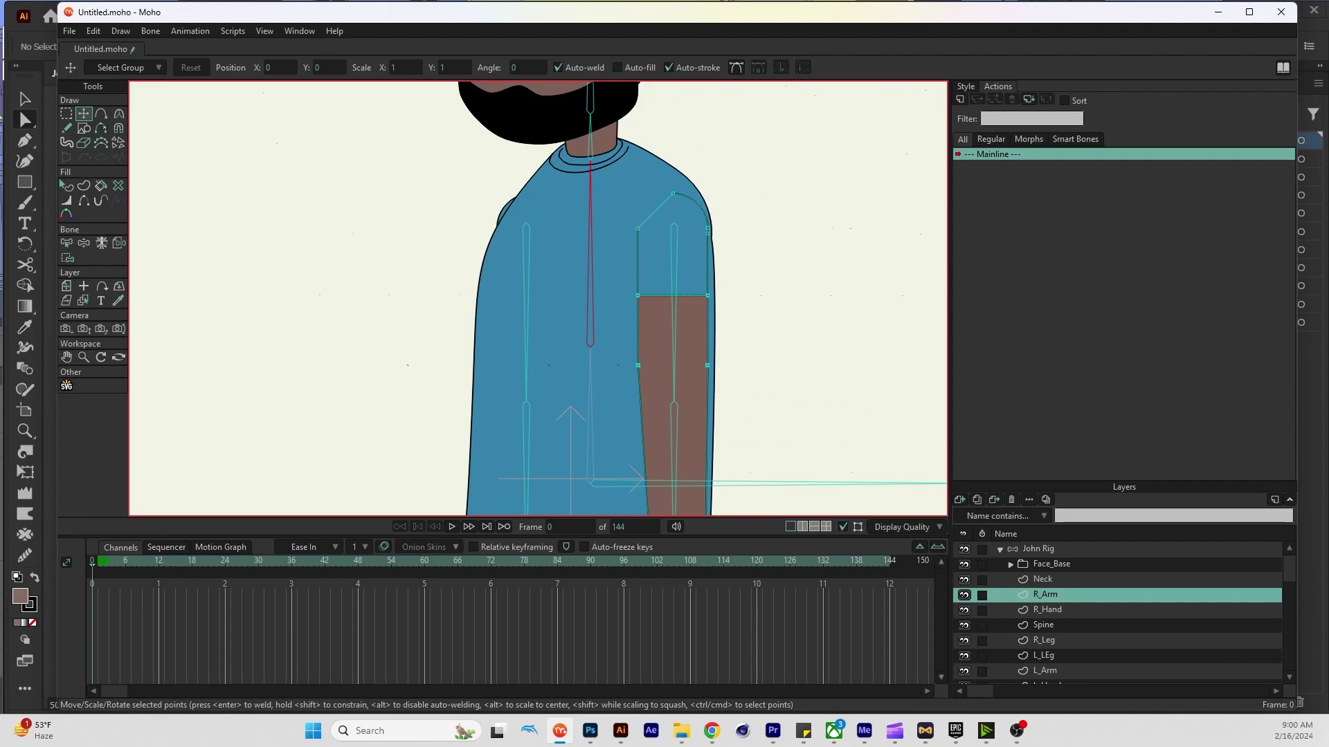
left_click(67, 258)
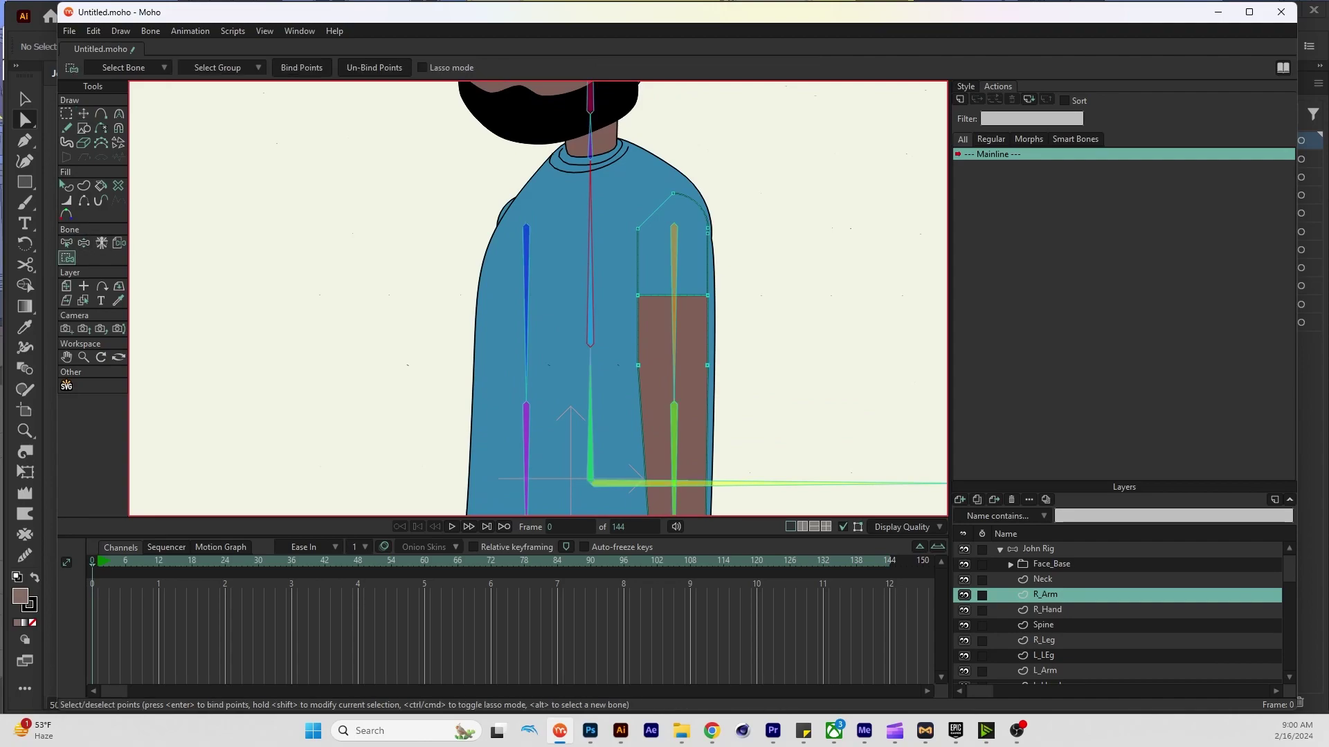
left_click_drag(746, 183, 610, 335)
scroll(609, 334, "down", 5)
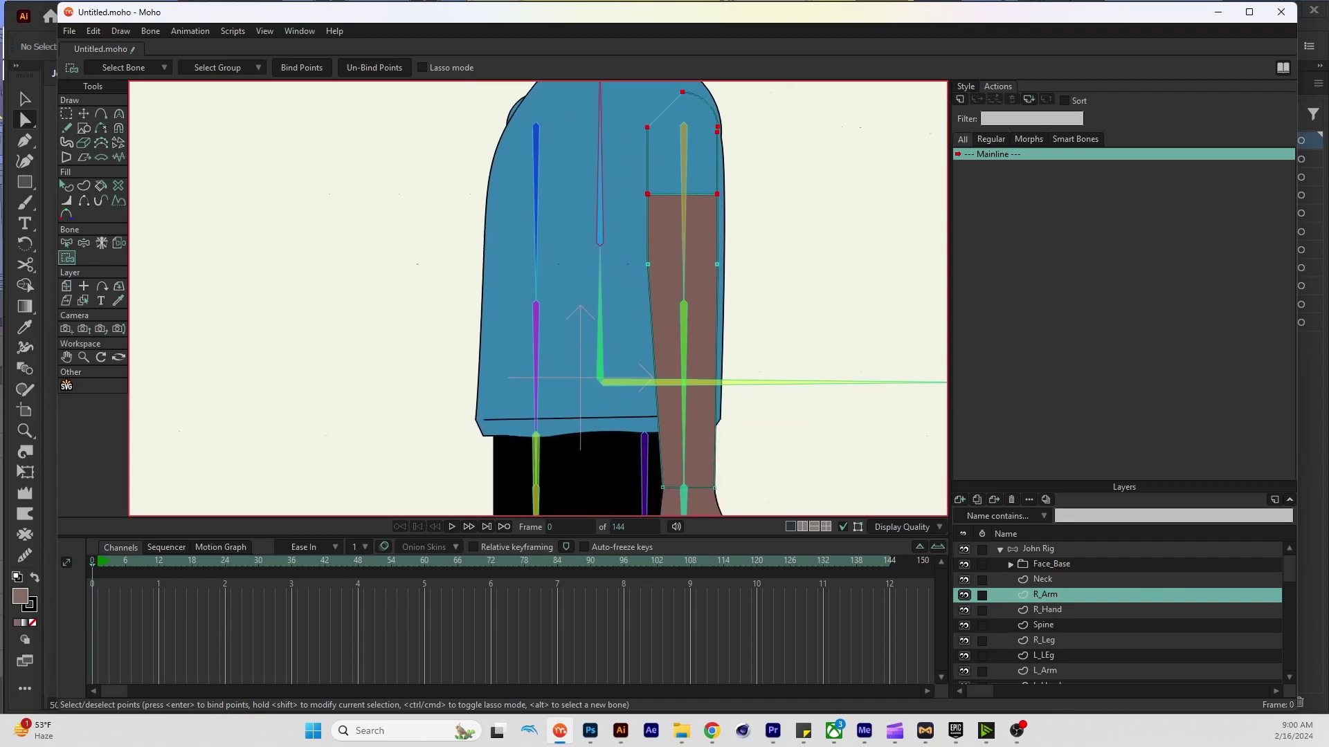
scroll(706, 299, "up", 5)
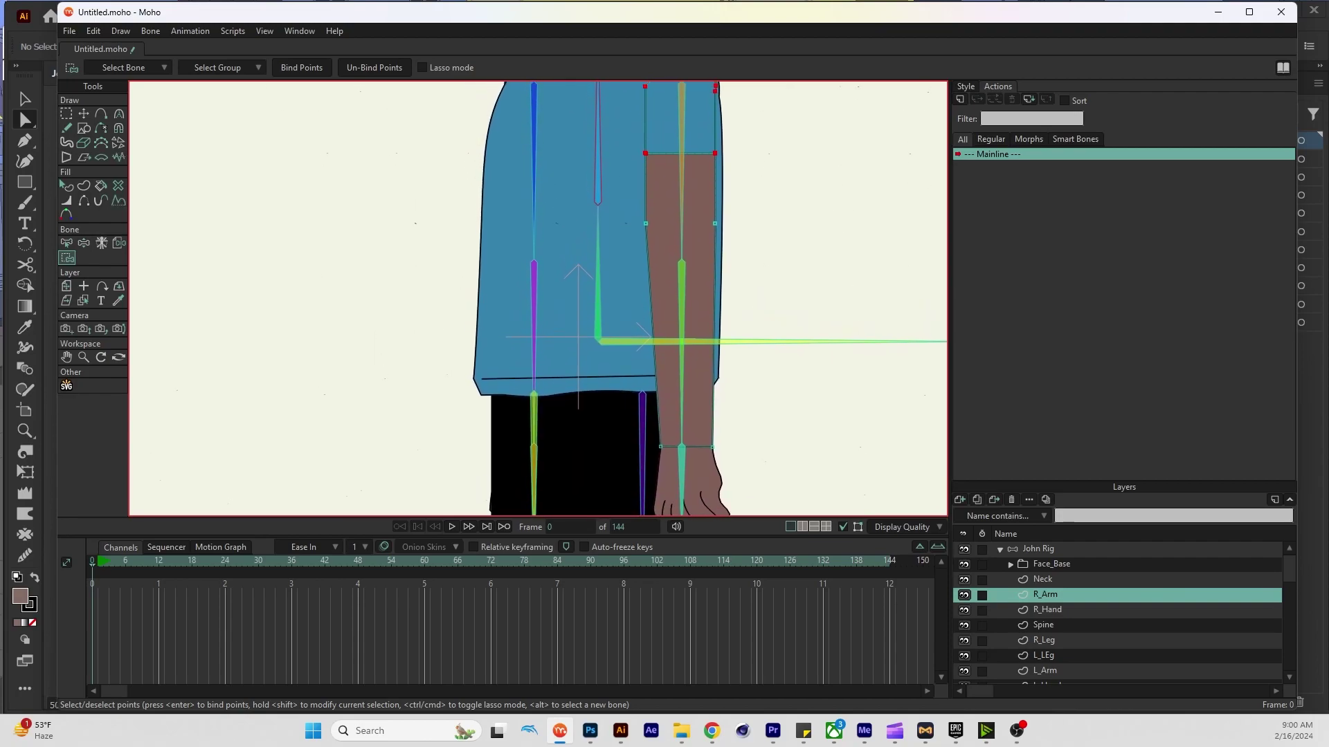
scroll(706, 299, "up", 3)
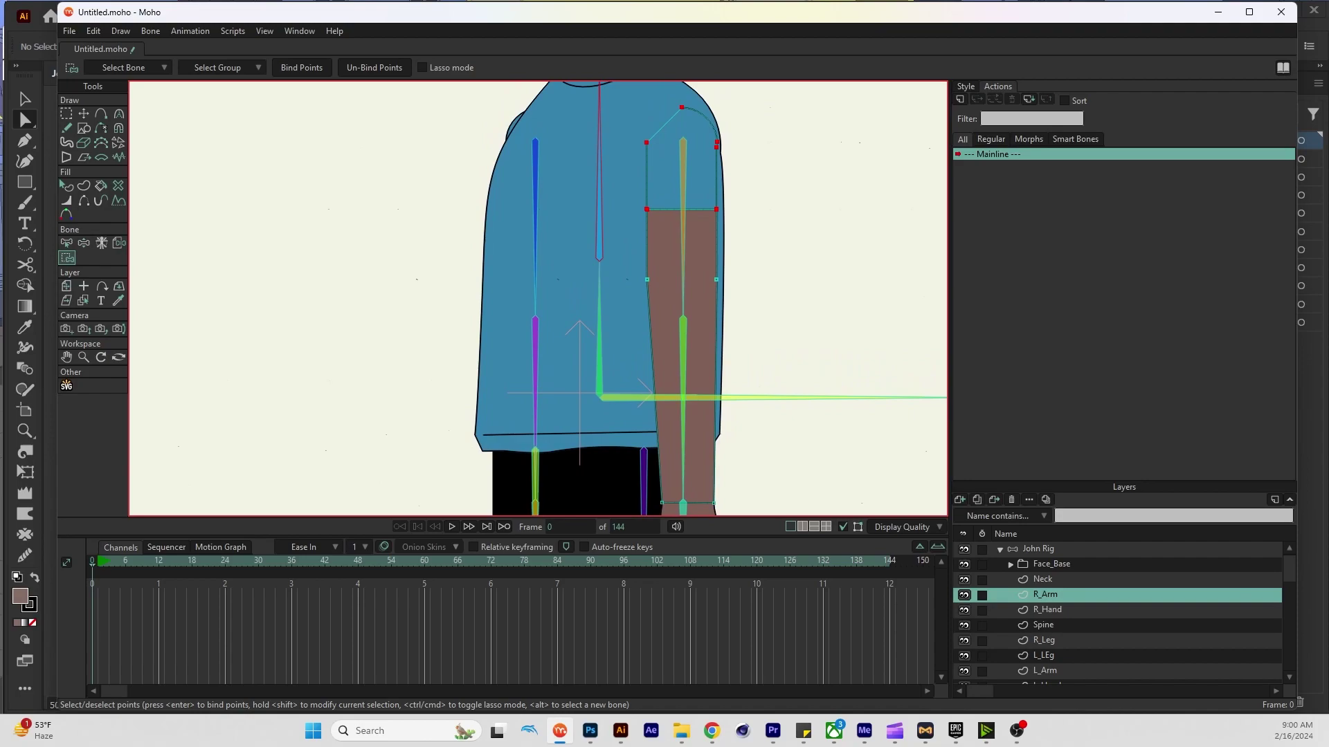
left_click(683, 207, "alt")
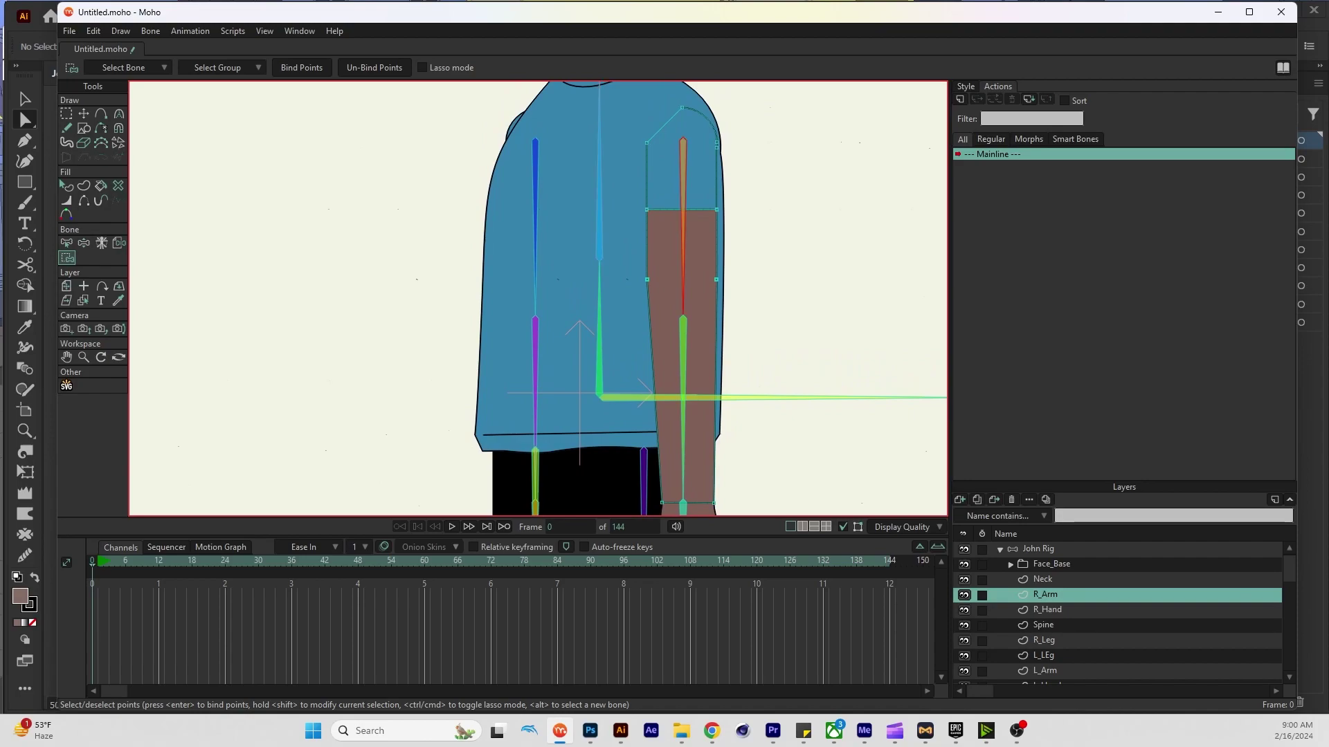
left_click_drag(634, 88, 762, 266)
key("Return")
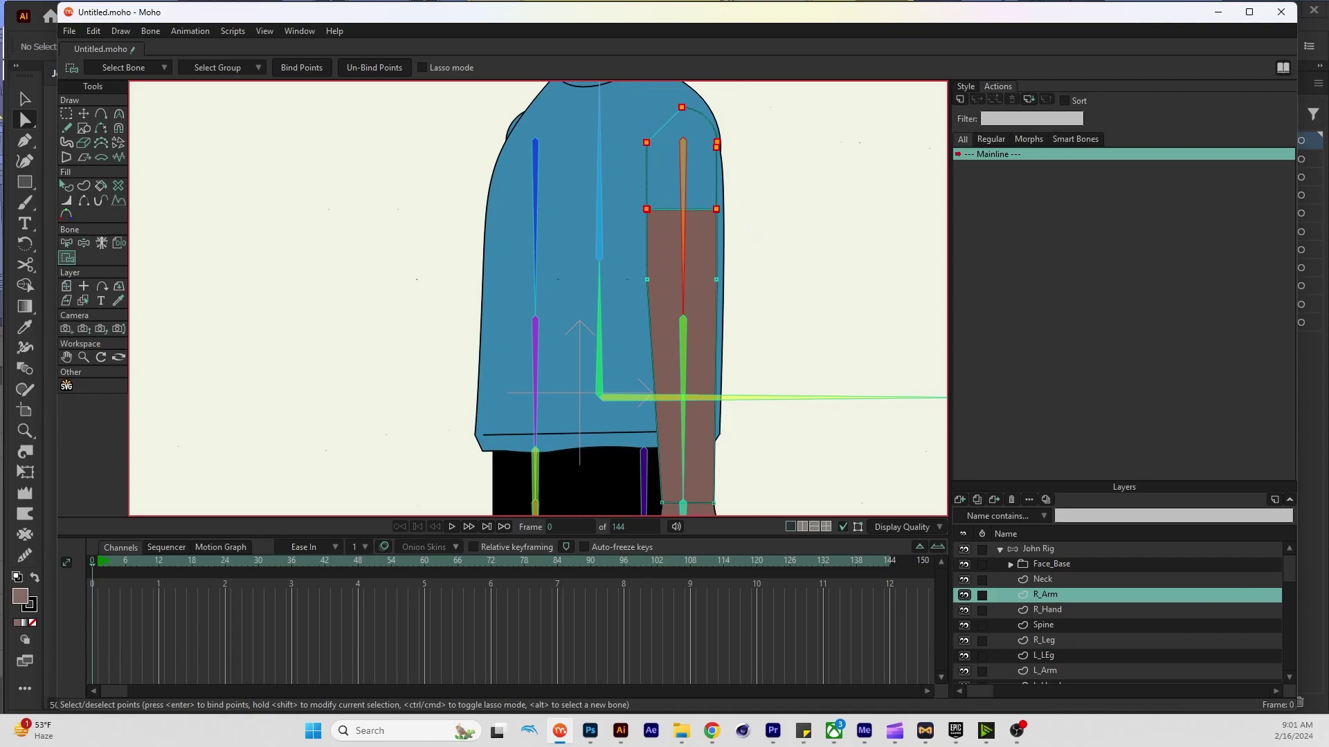
Move the R_Arm layer's two elbow points down to Y 0.1089, level with the joint between the upper arm and forearm bones
scroll(537, 299, "down", 3)
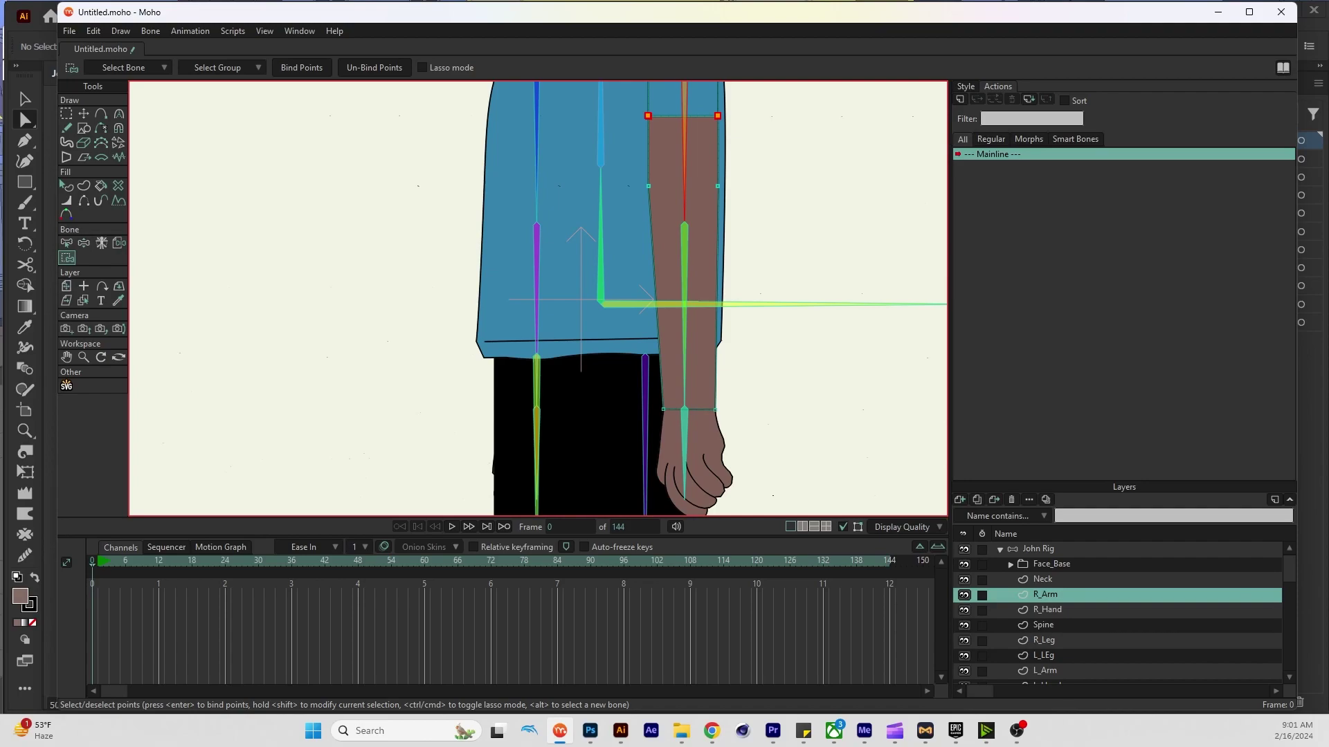
key("t")
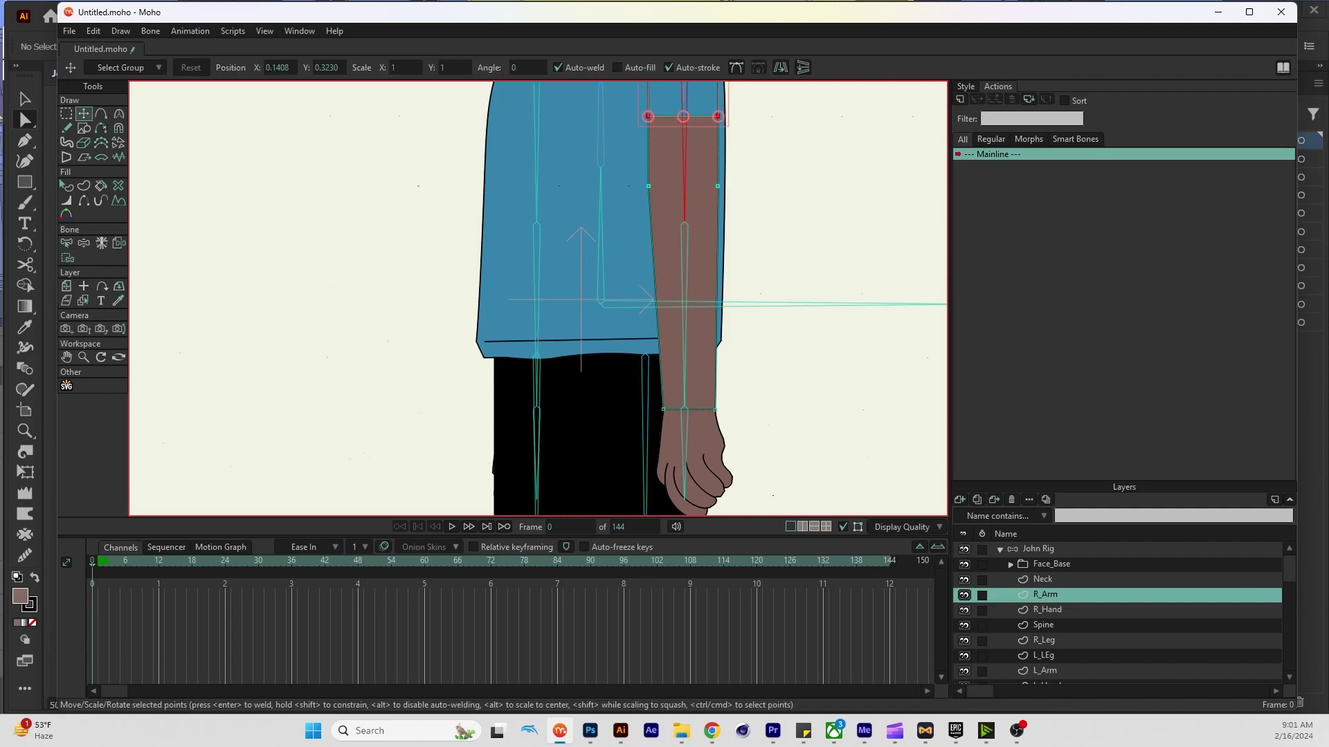
key("g")
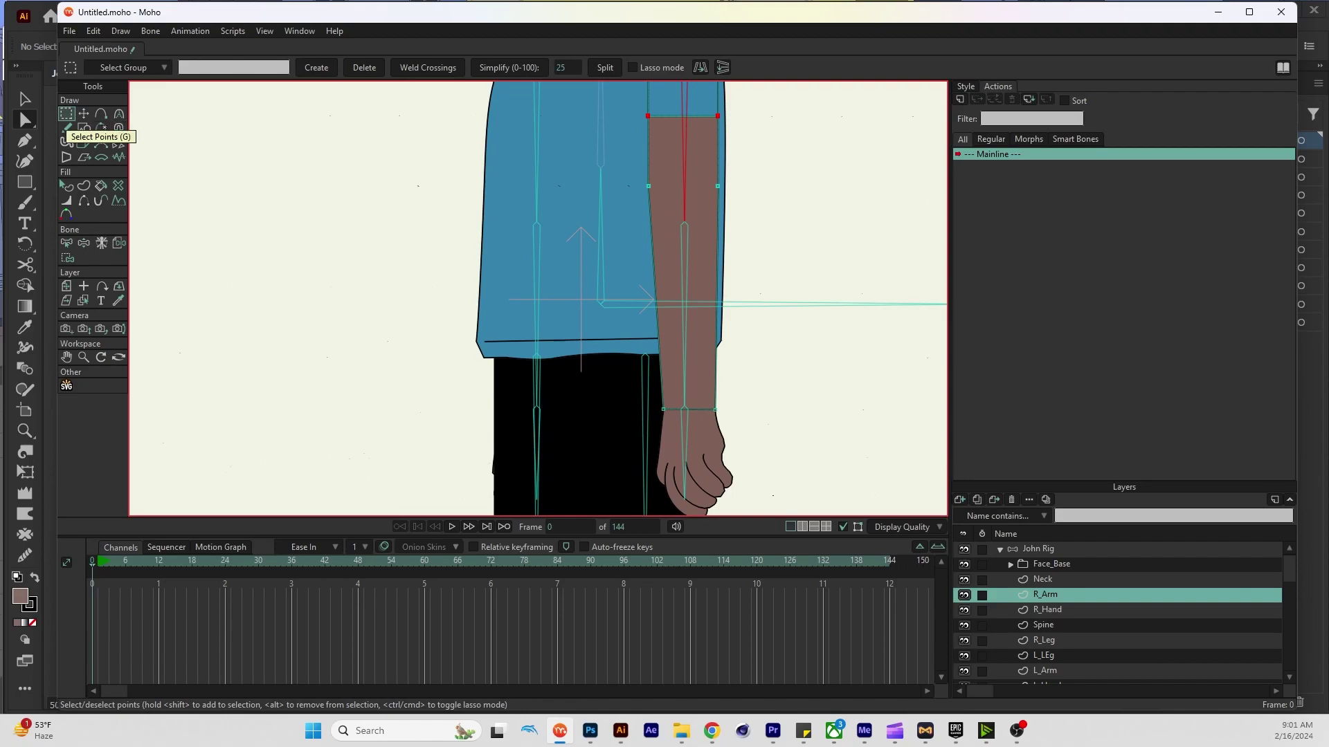
left_click_drag(726, 197, 739, 197)
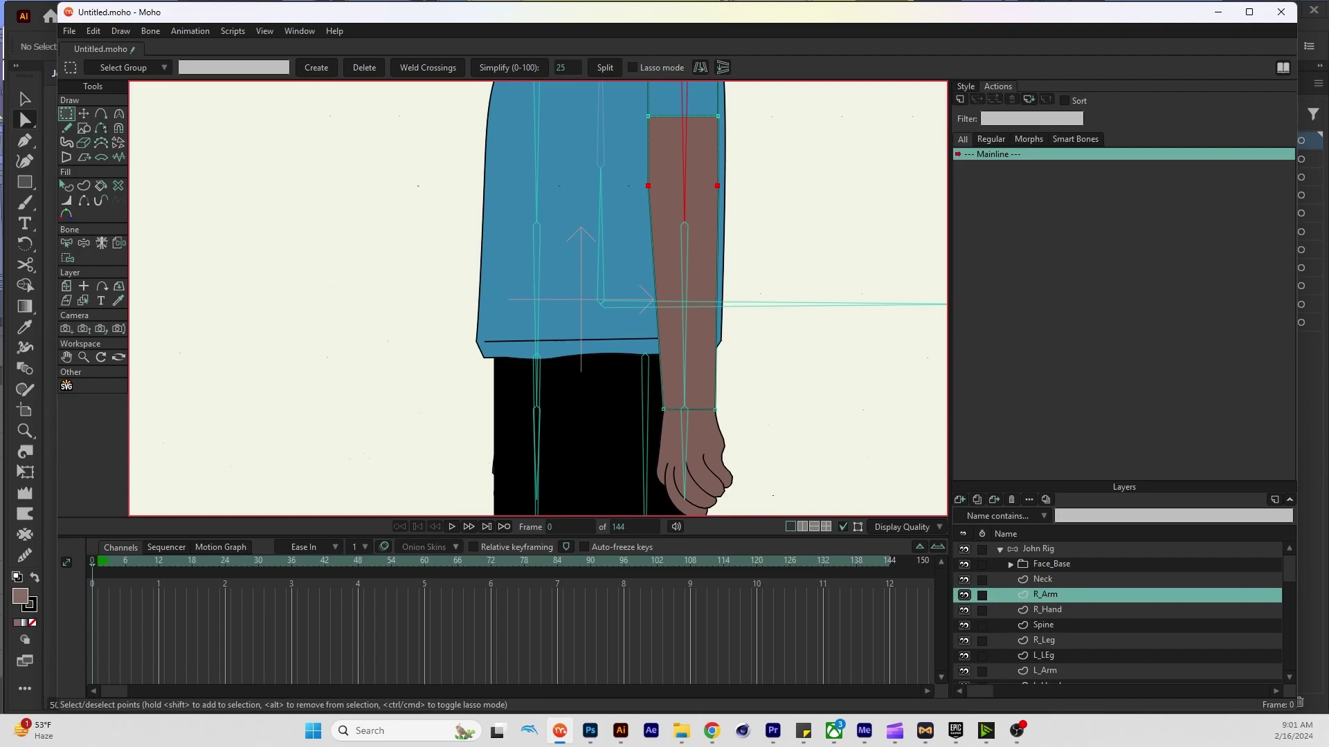
left_click(83, 114)
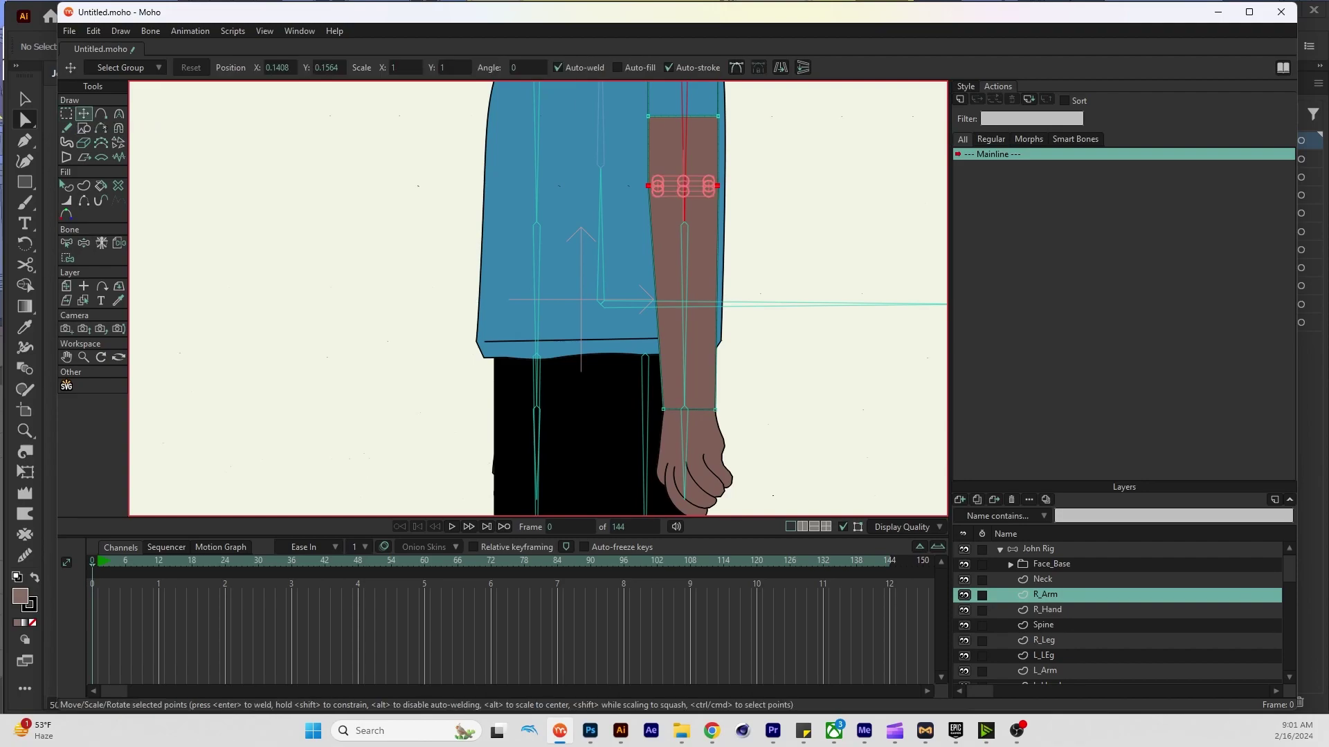
scroll(679, 184, "up", 4)
left_click_drag(690, 187, 690, 235)
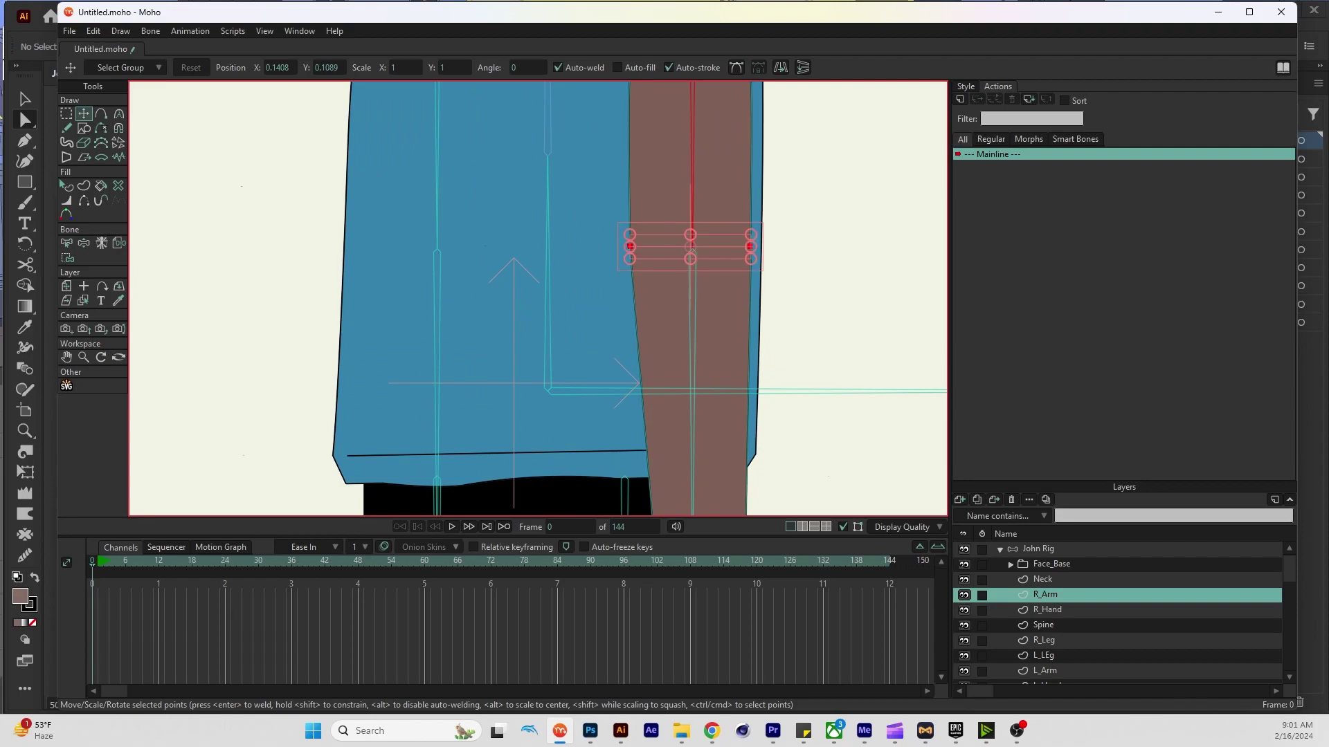
scroll(775, 263, "down", 4)
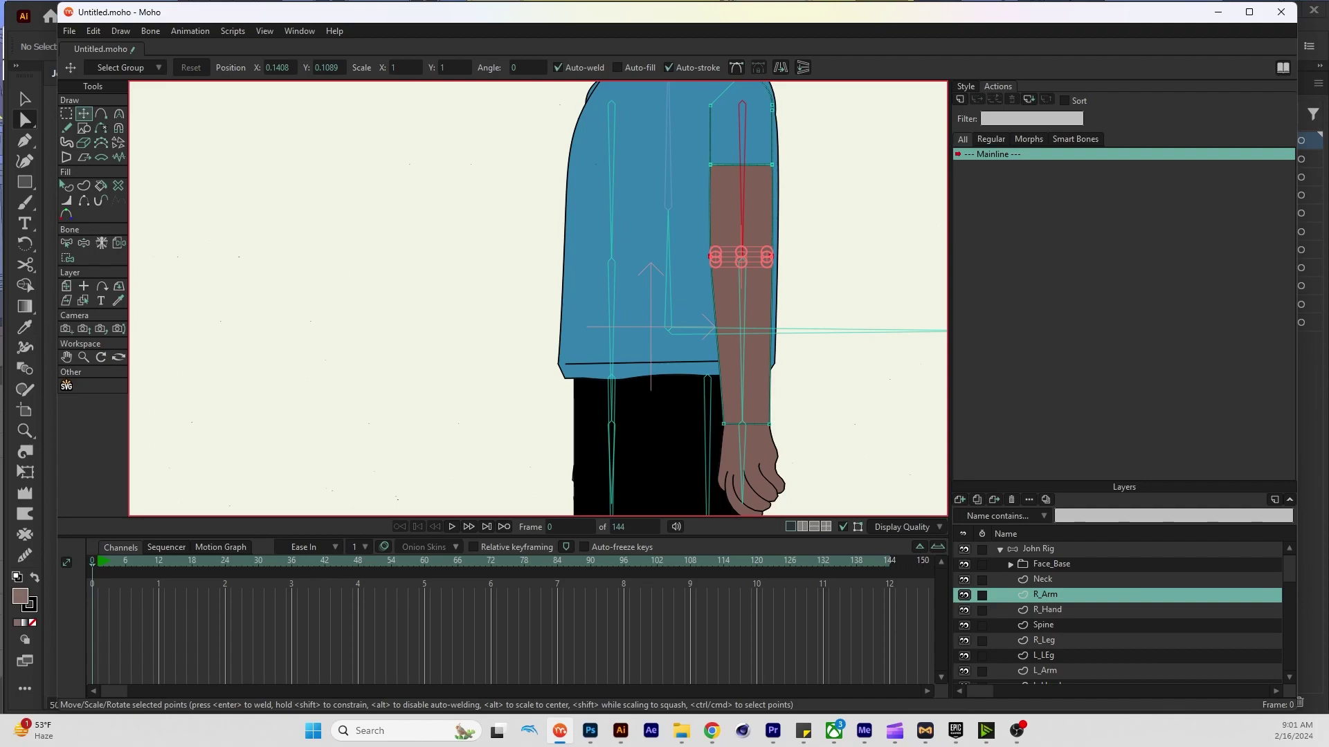
Bind the R_Arm layer's two elbow points to the upper arm bone and clear the point selection
key("ctrl+d")
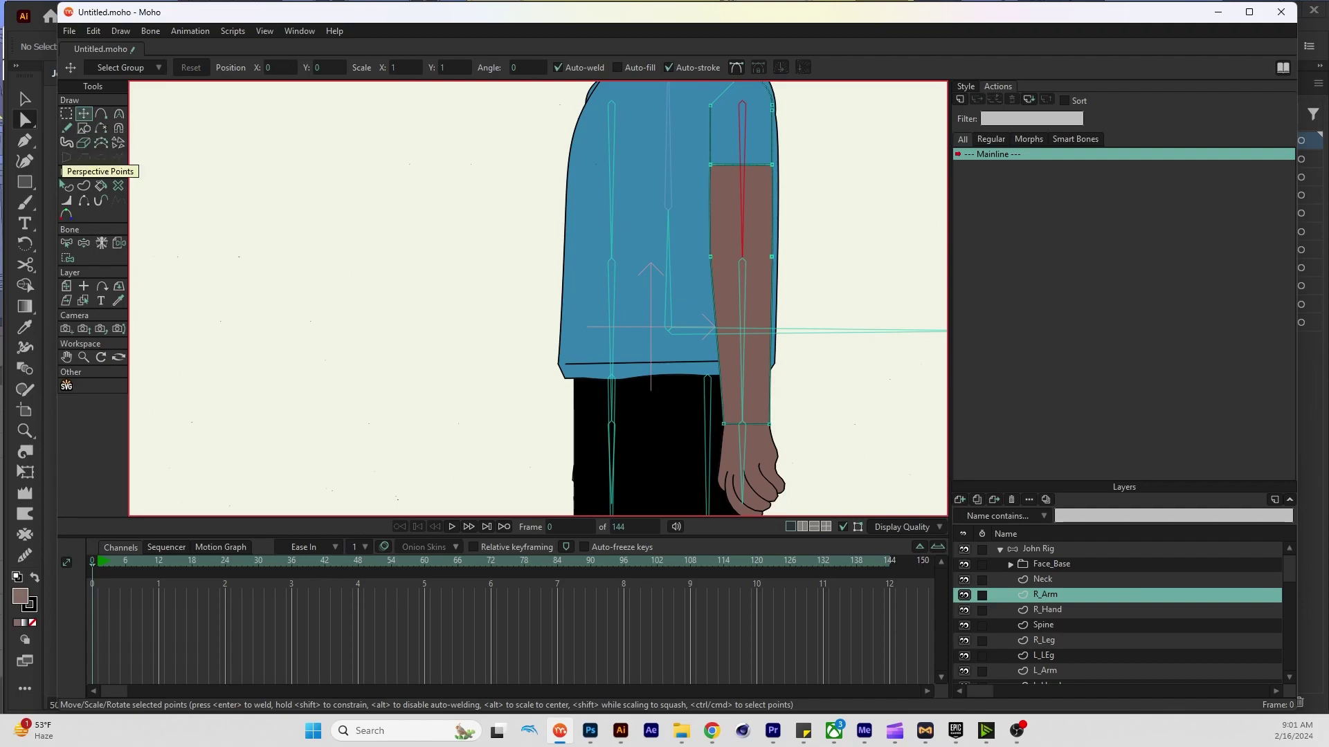
key("i")
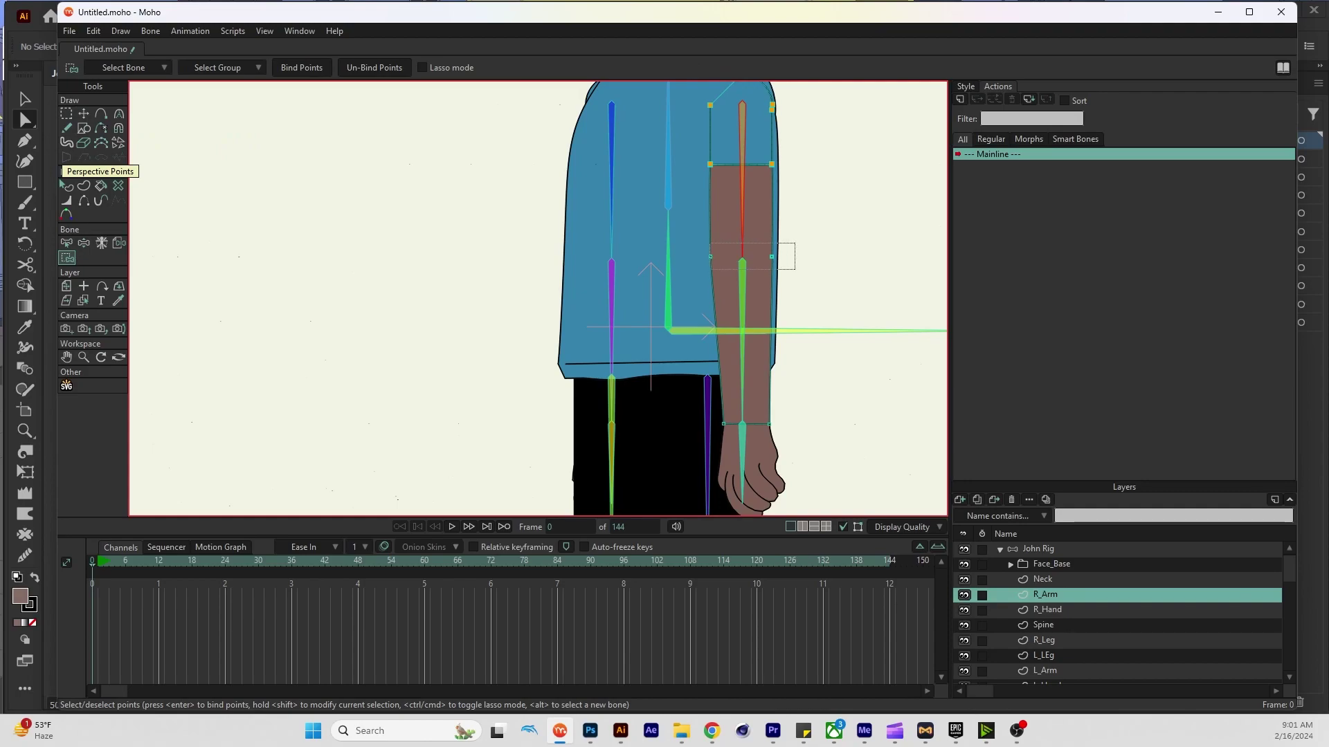
left_click_drag(795, 249, 795, 263)
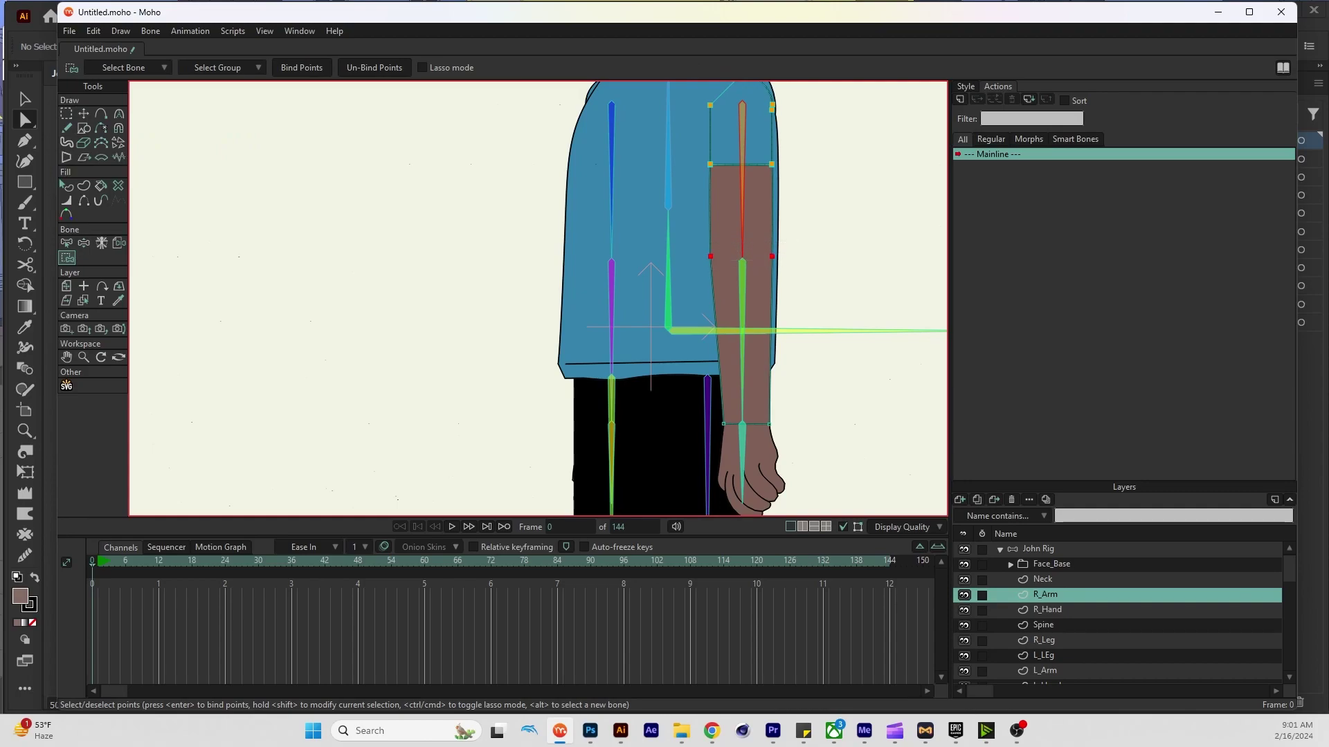
key("Return")
key("ctrl+d")
Bind the R_Arm layer's two wrist points to the right forearm bone
left_click(731, 291, "alt")
left_click_drag(791, 368, 700, 390)
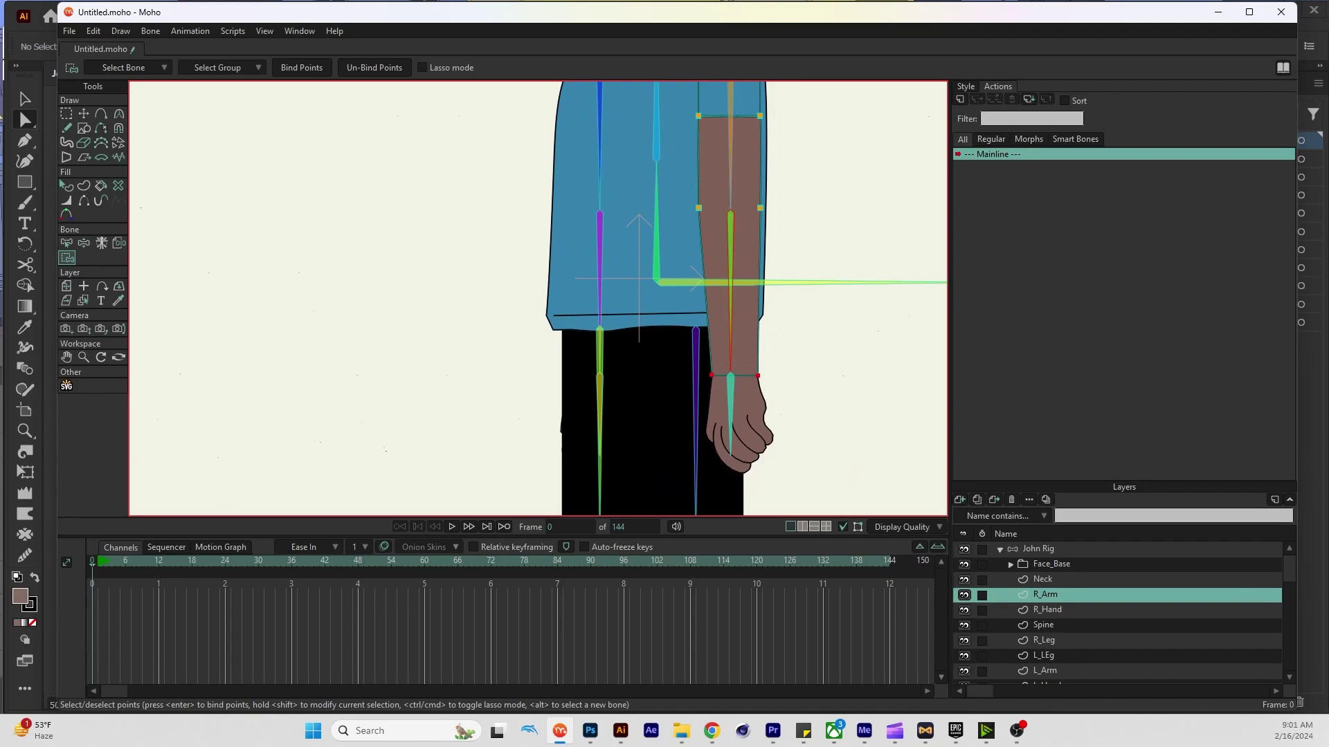
key("Return")
Bind the R_Hand layer's palm and finger points to the right hand bone and clear the point selection
left_click(731, 415, "alt")
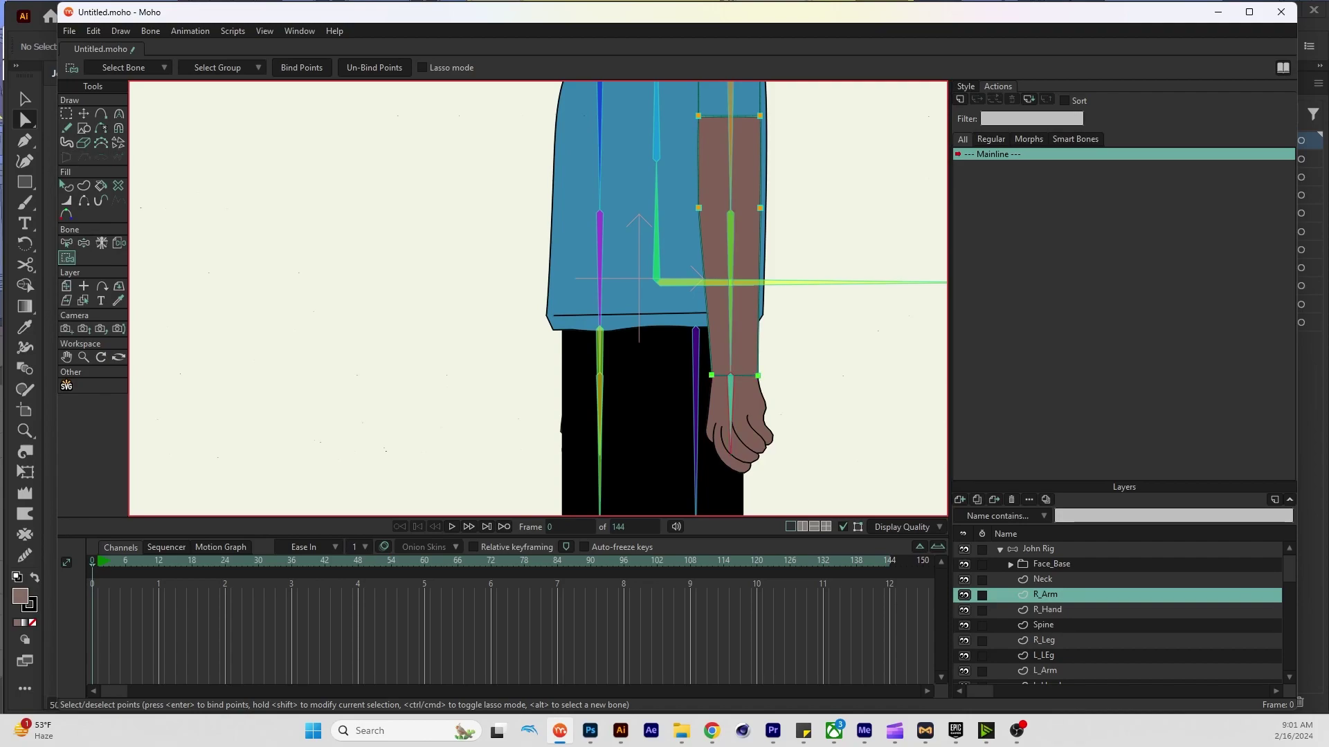
left_click(1047, 609)
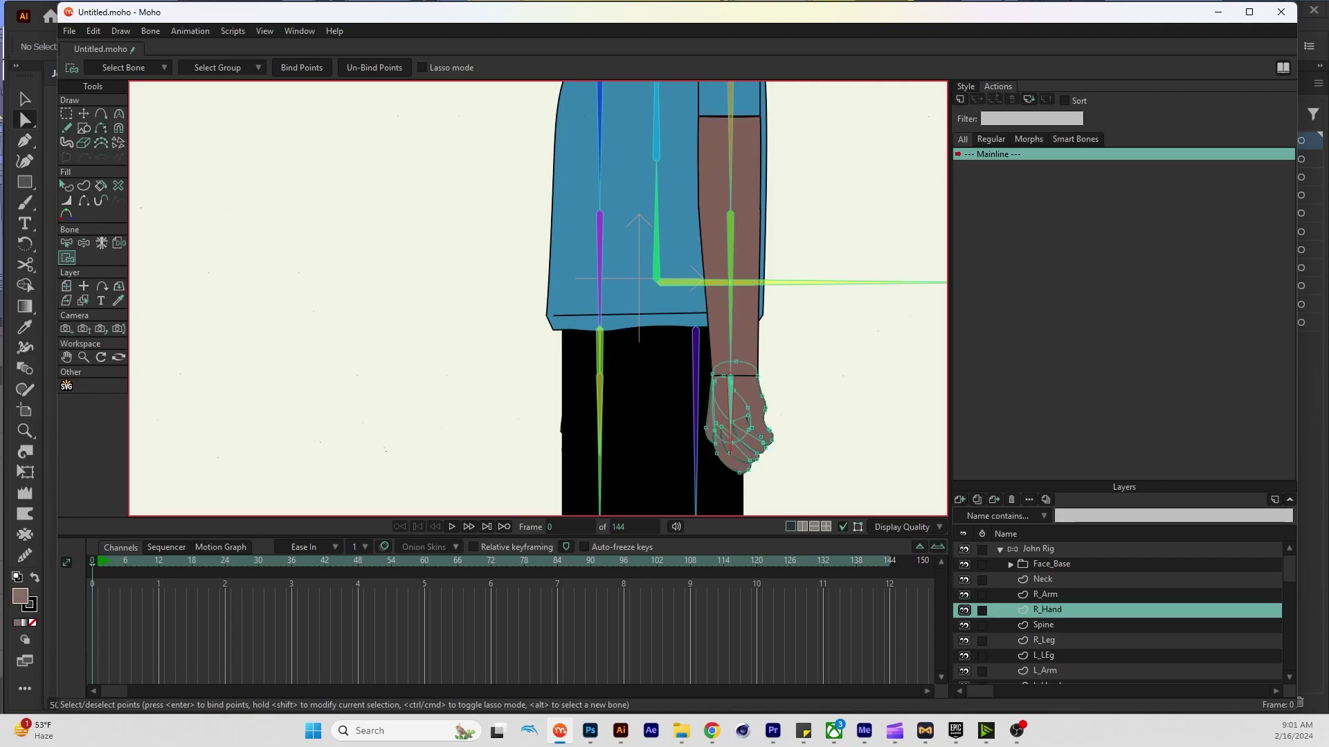
left_click_drag(766, 375, 699, 482)
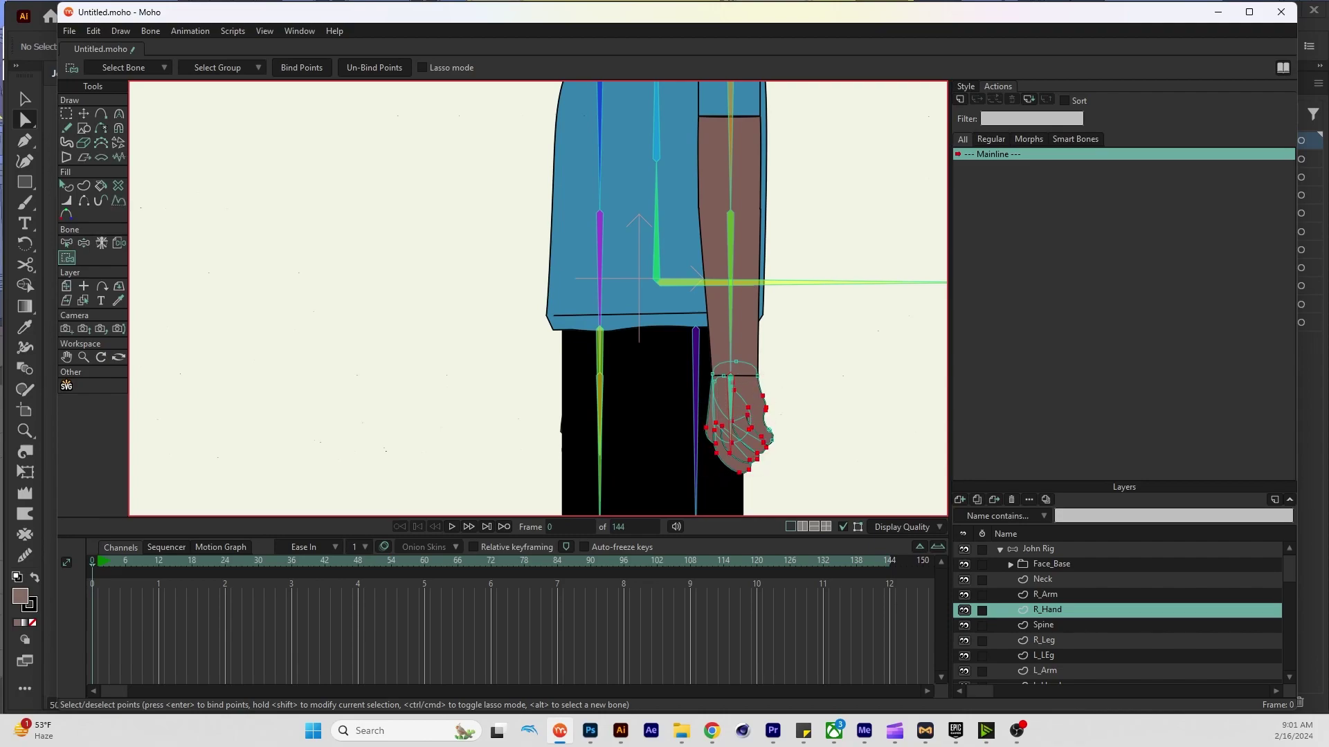
scroll(712, 376, "up", 3)
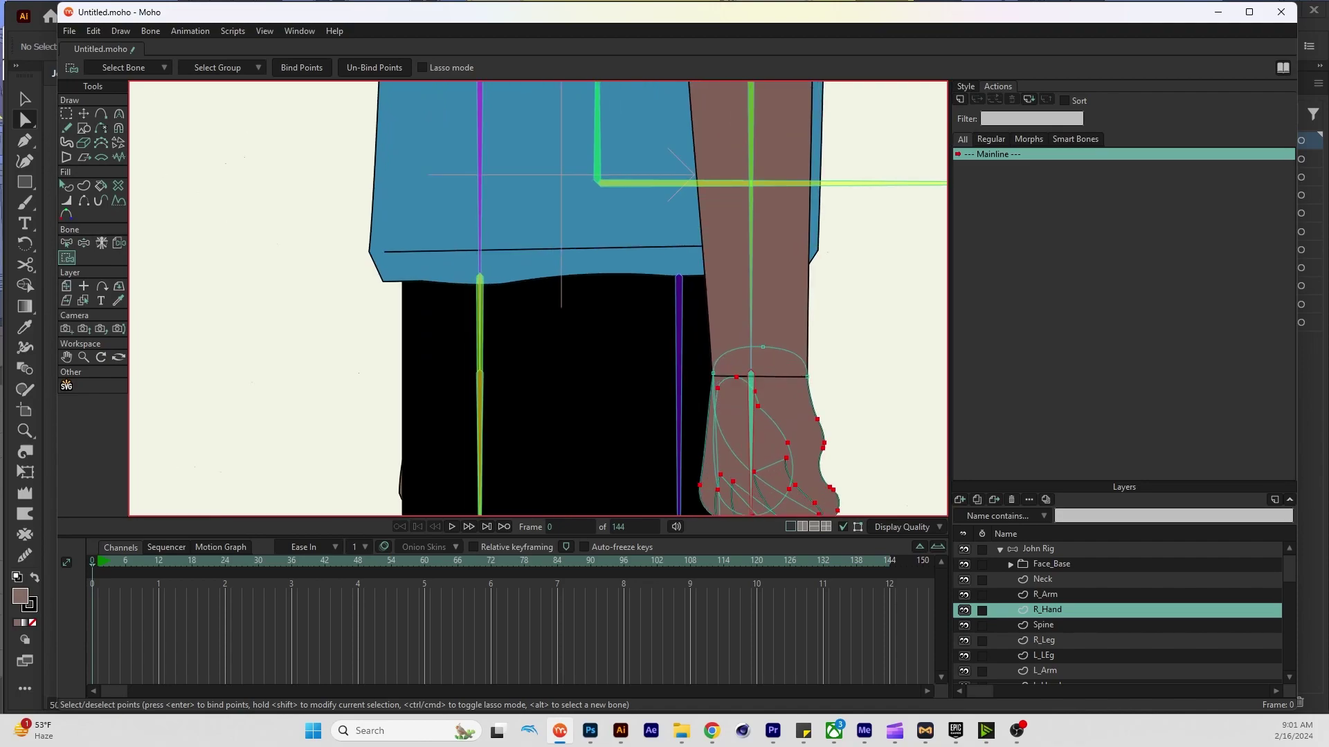
key("Return")
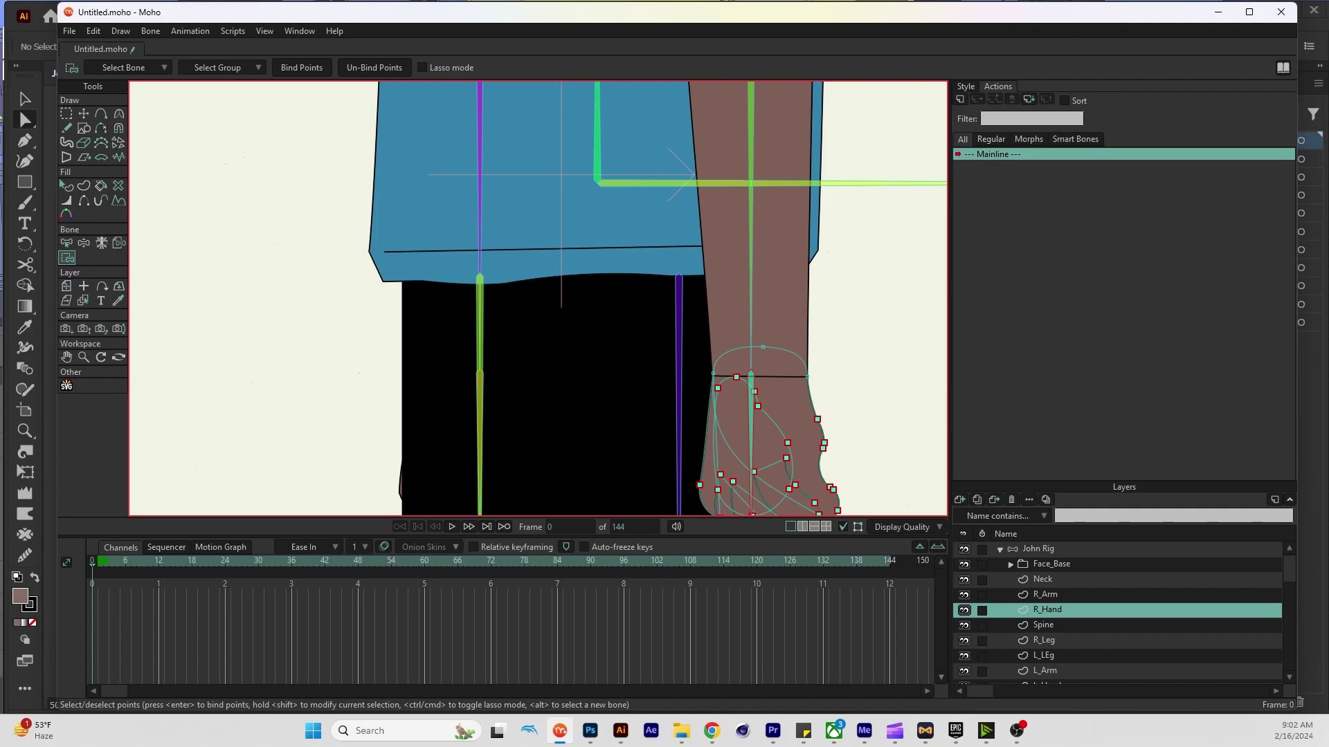
key("ctrl+d")
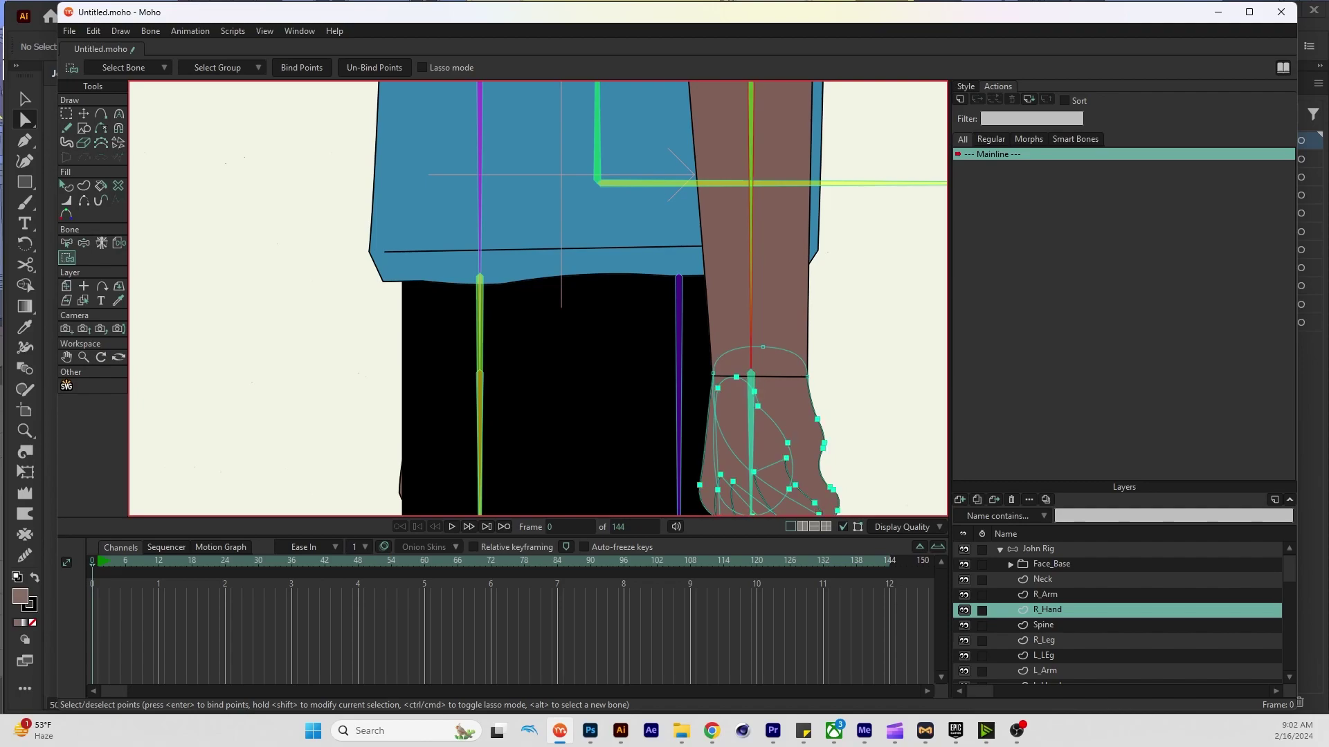
Bind the R_Hand layer's rounded wrist-cap points to the right forearm bone and clear the point selection
left_click_drag(851, 338, 702, 378)
key("Return")
key("ctrl+d")
Test the right arm and hand bindings by bending the arm bones with Manipulate Bones
scroll(856, 298, "down", 3)
key("z")
left_click_drag(803, 409, 748, 436)
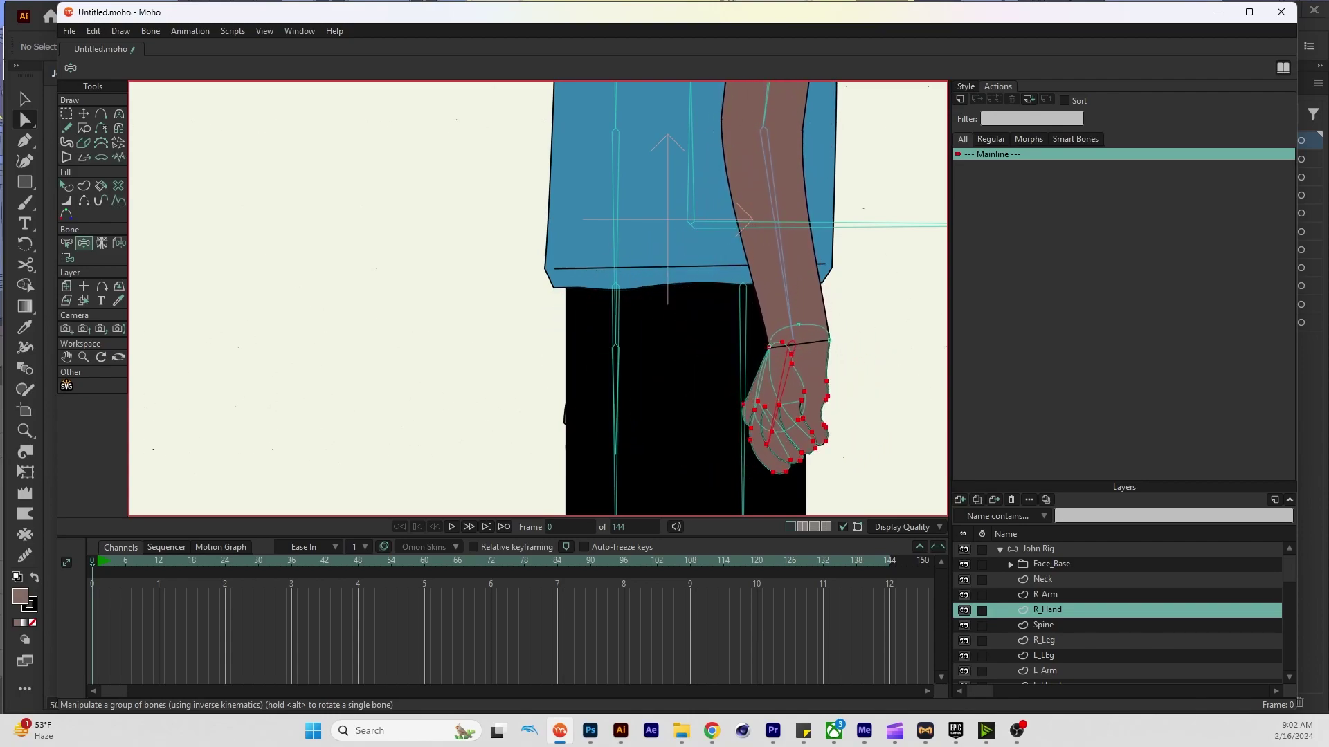
key("t")
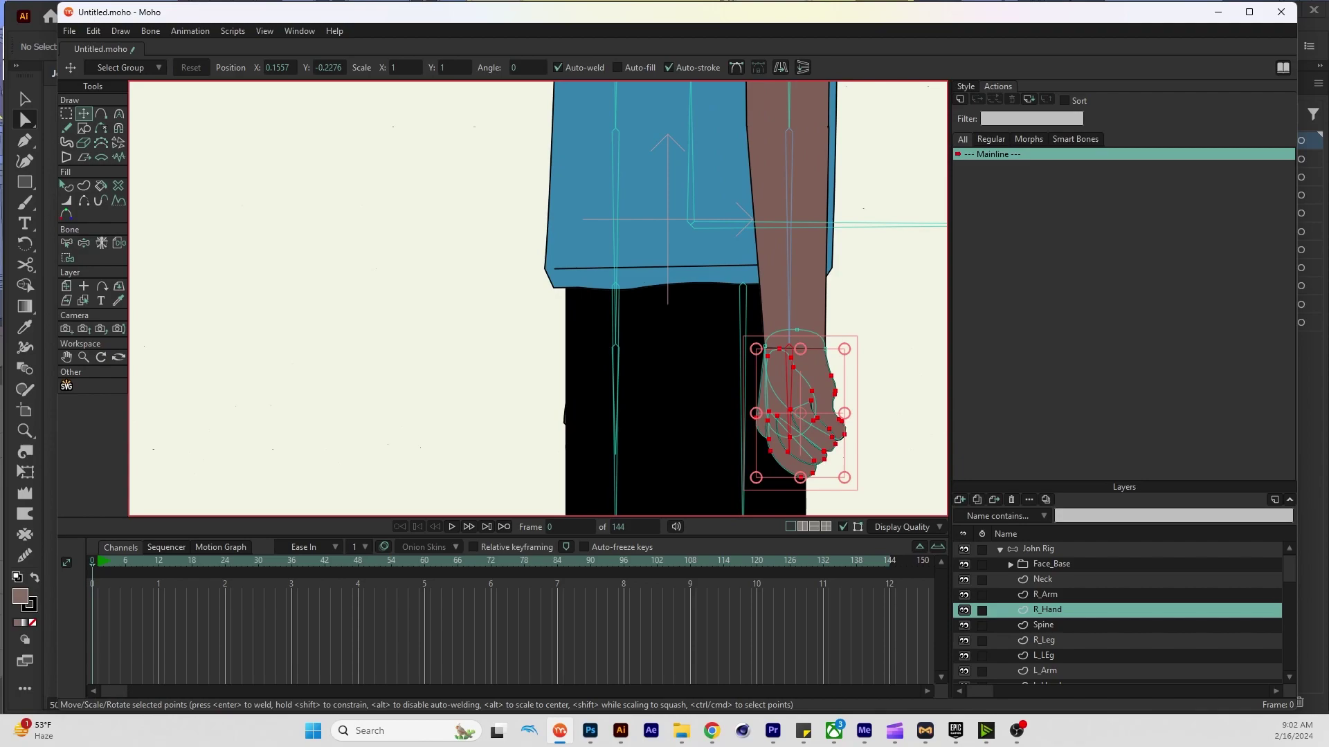
Hide the R_Arm layer's wrist edge and move its inner wrist point to X 0.1144, Y -0.1512 to meet the hand outline
left_click(1045, 595)
scroll(801, 352, "up", 2)
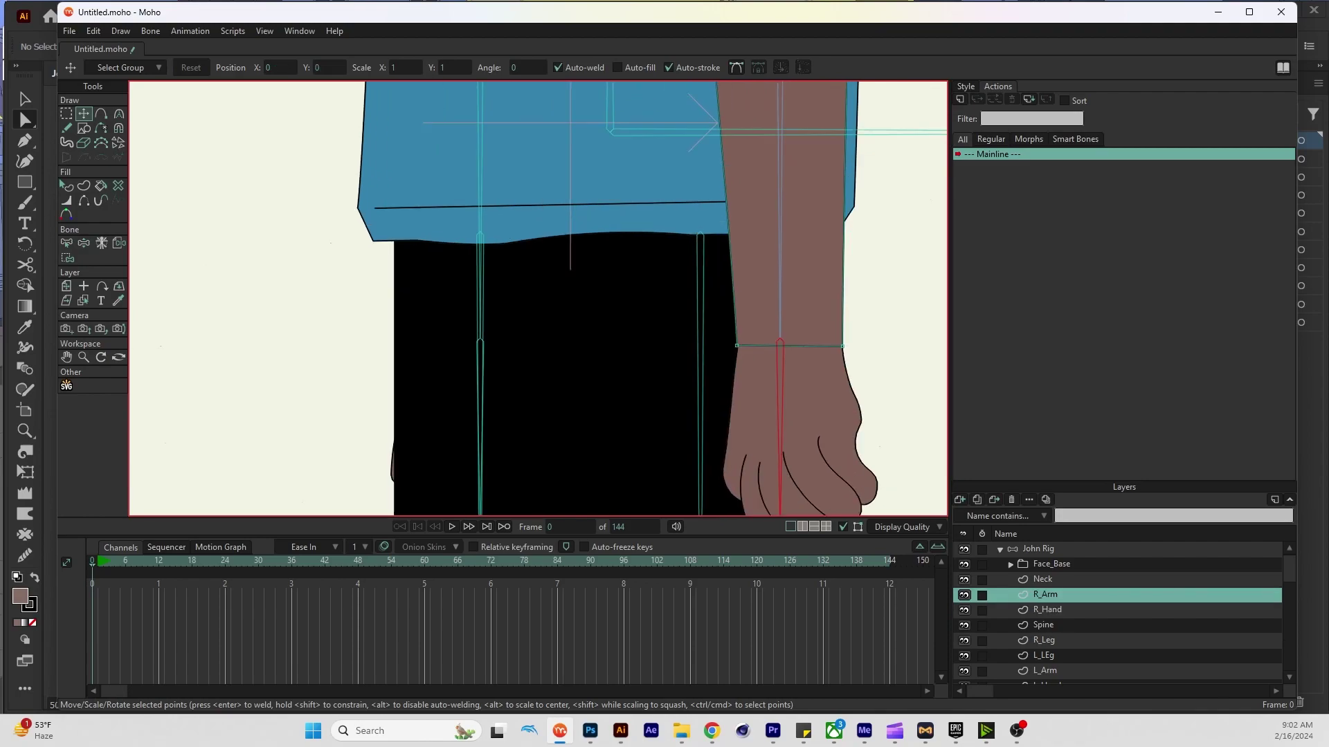
scroll(792, 382, "down", 2)
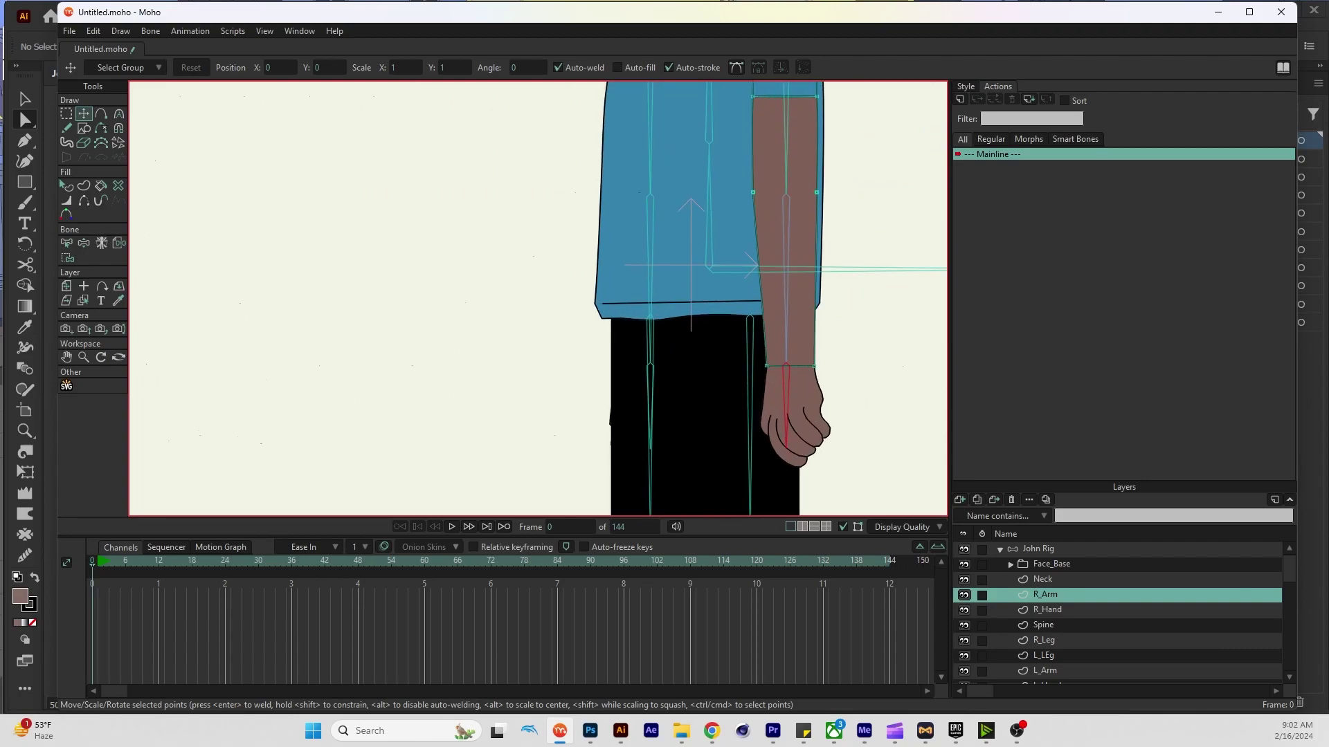
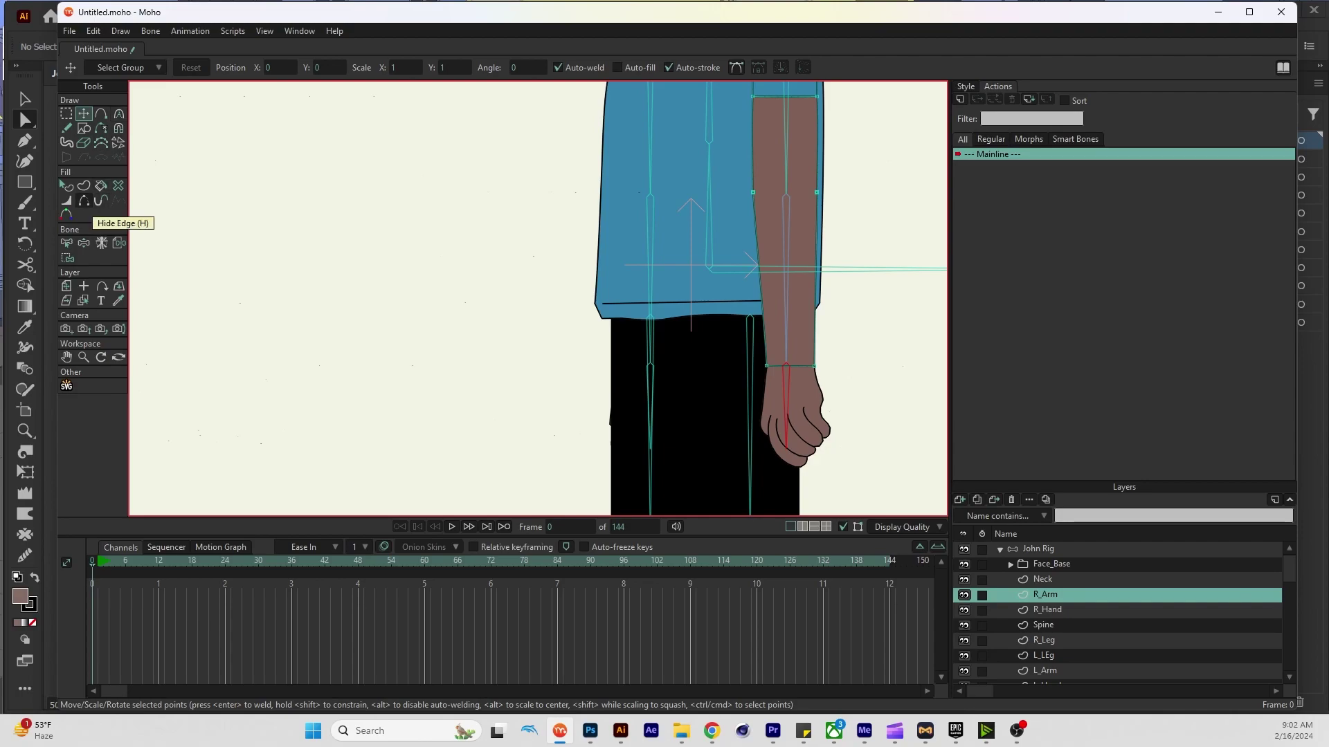
left_click(84, 200)
scroll(790, 362, "up", 5)
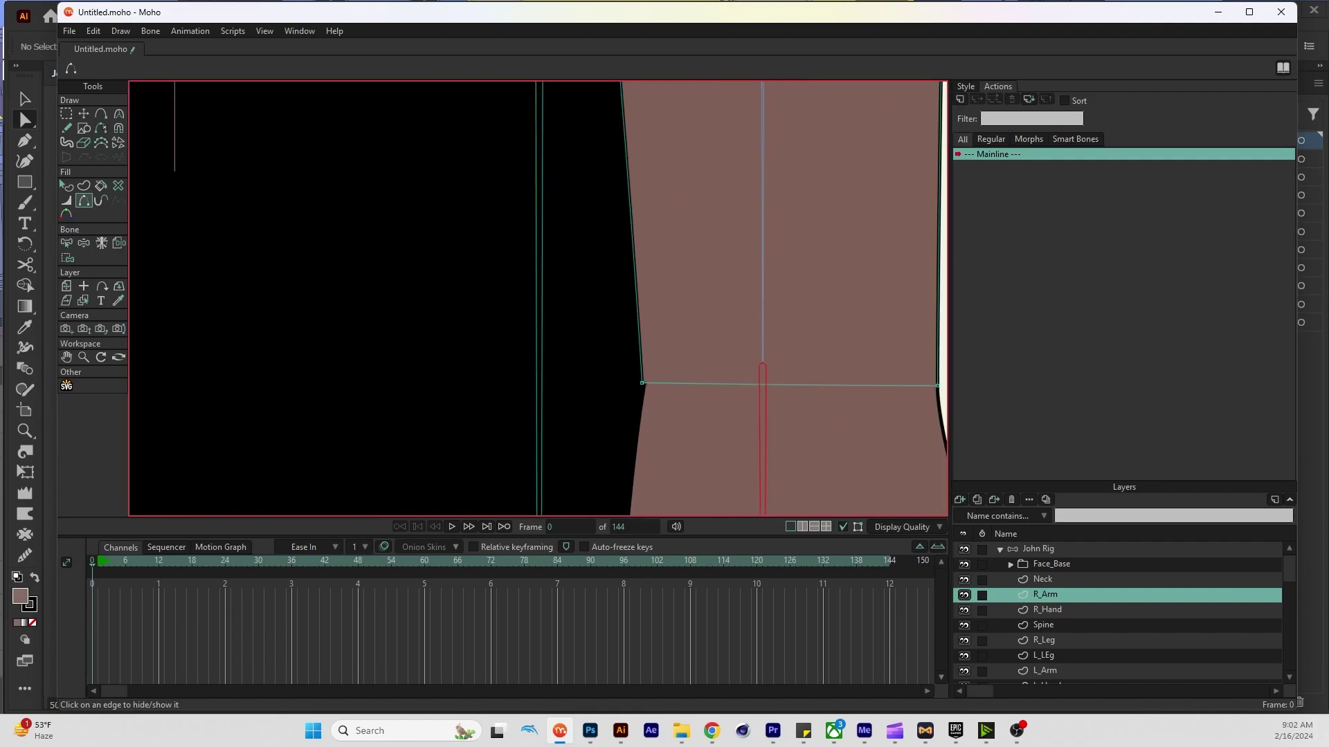
key("t")
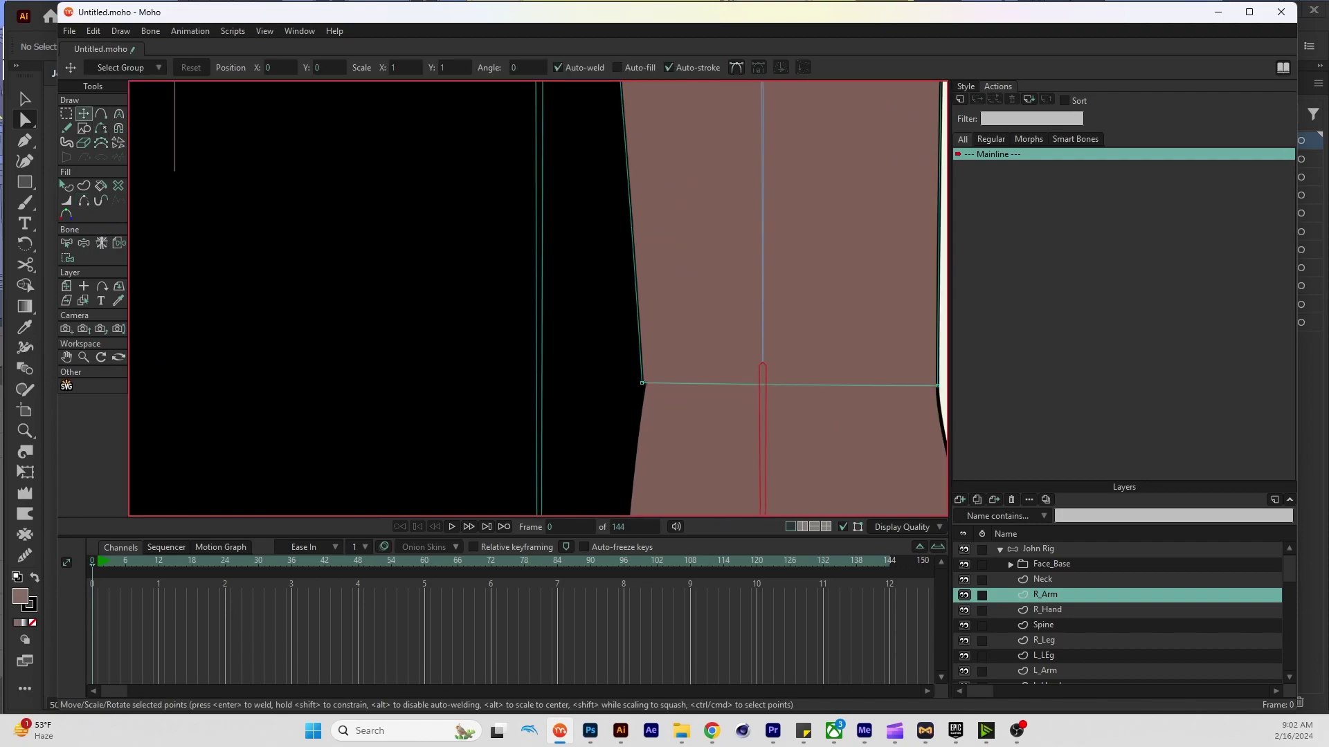
left_click_drag(642, 383, 646, 383)
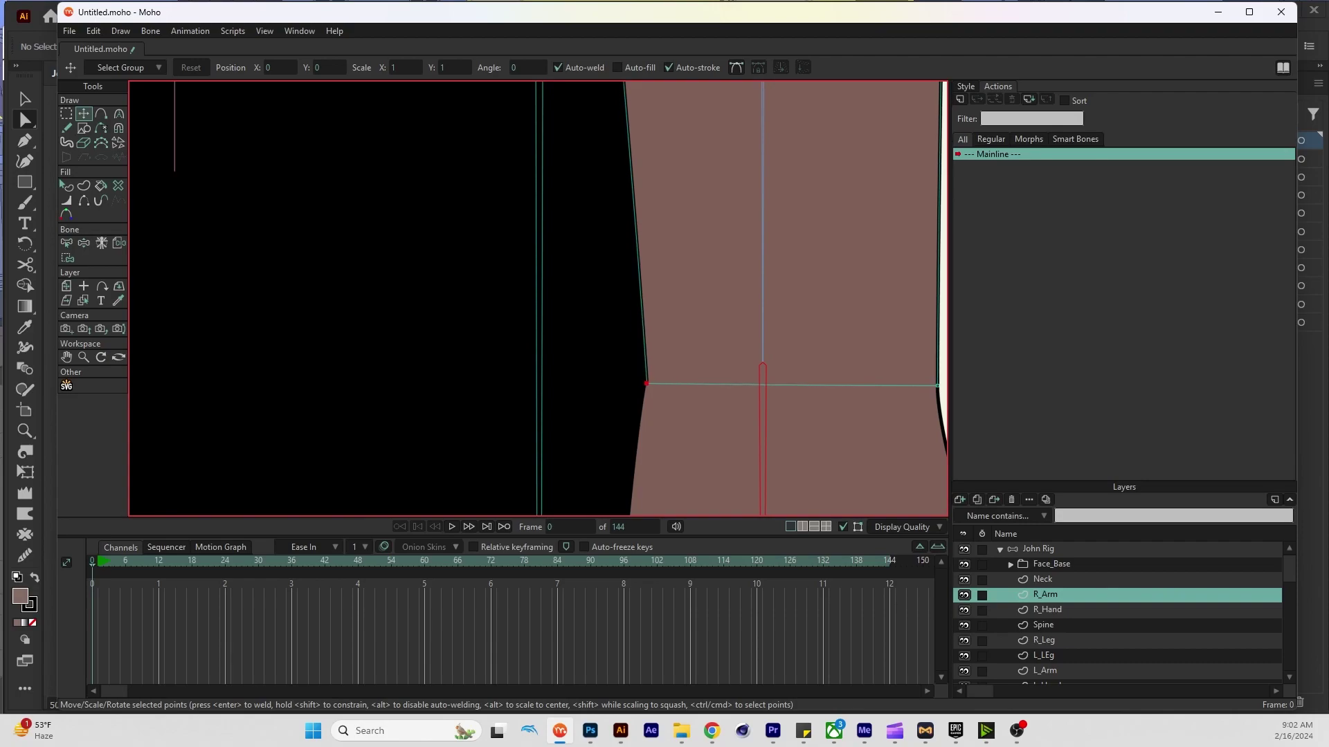
scroll(700, 375, "down", 5)
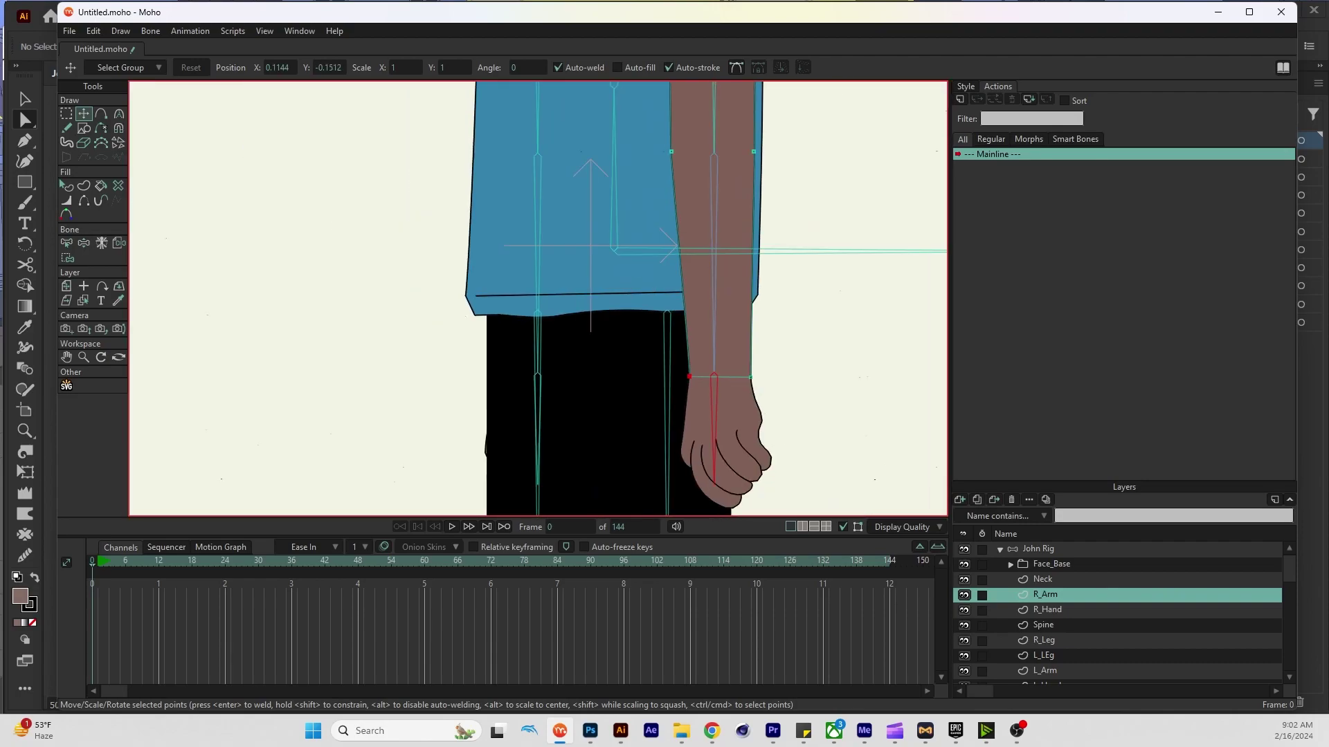
Hide the Spine and L_LEg layers to expose the left arm
left_click(1038, 549)
scroll(623, 297, "down", 5)
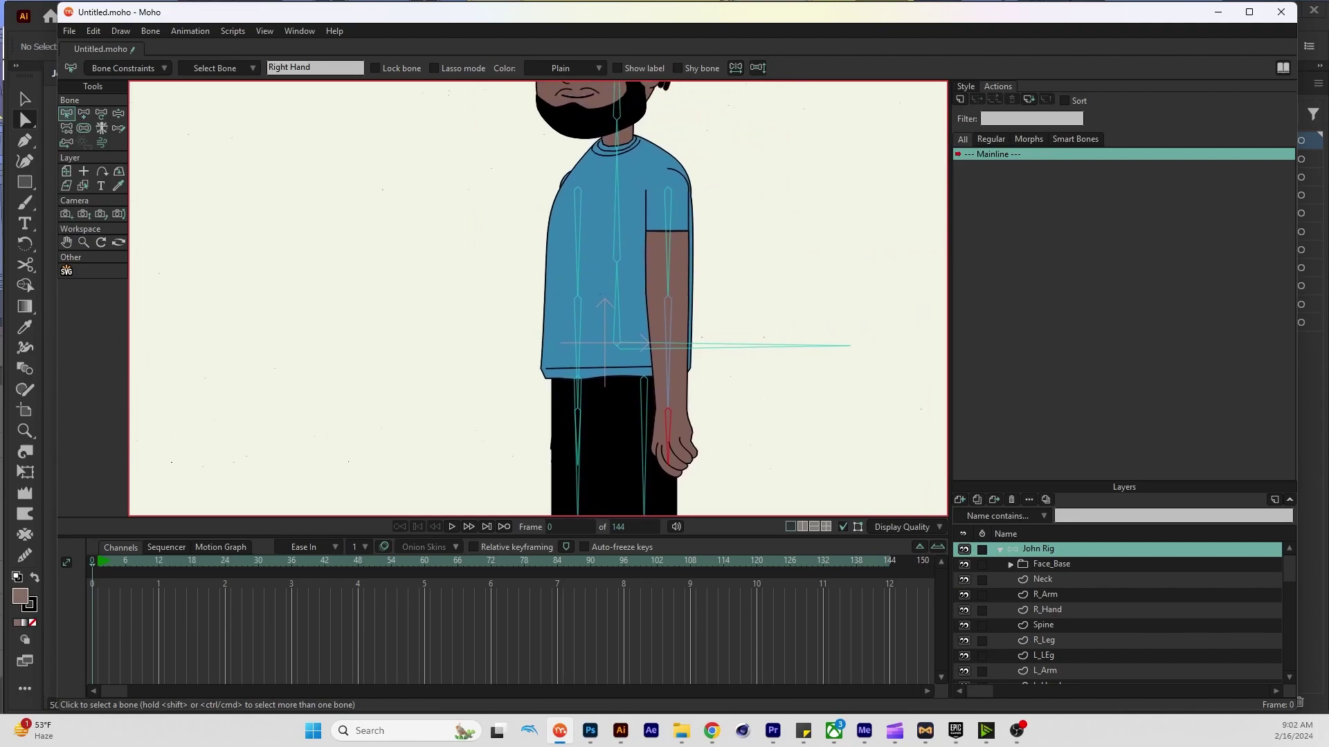
key("z")
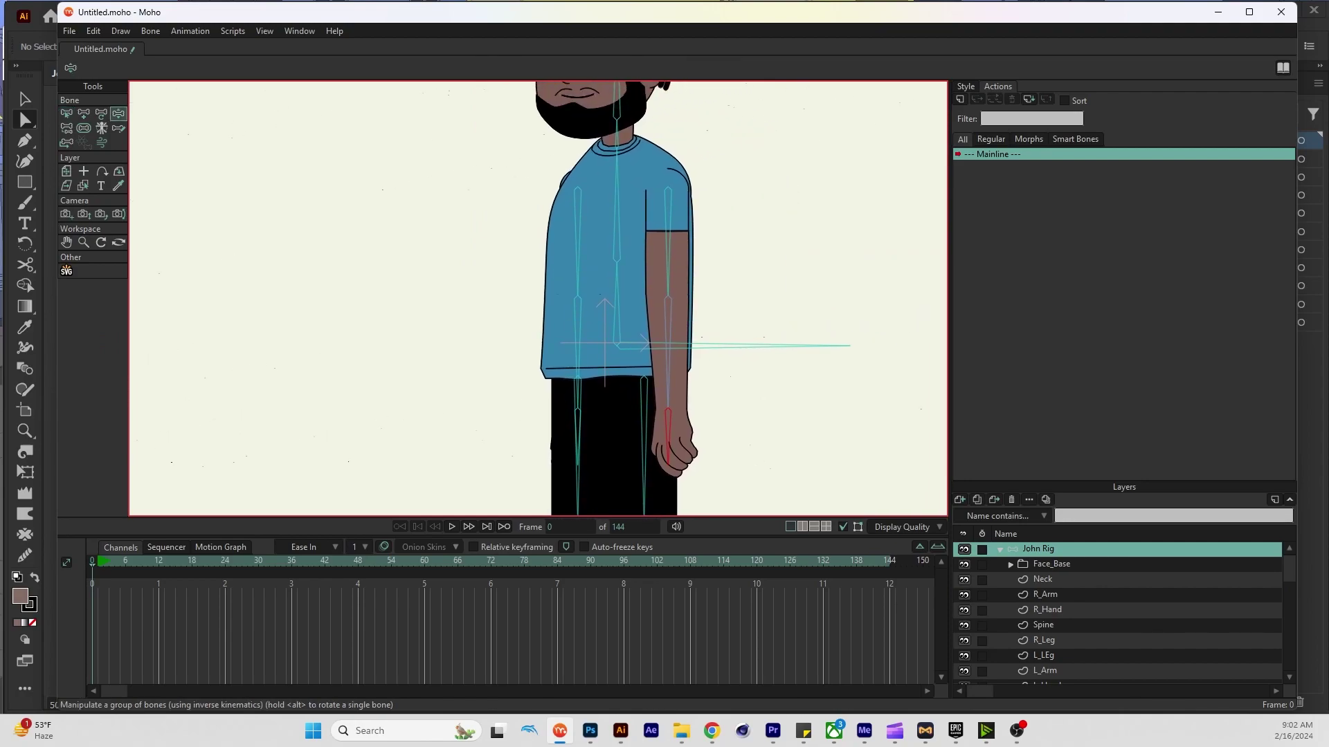
scroll(1121, 609, "down", 2)
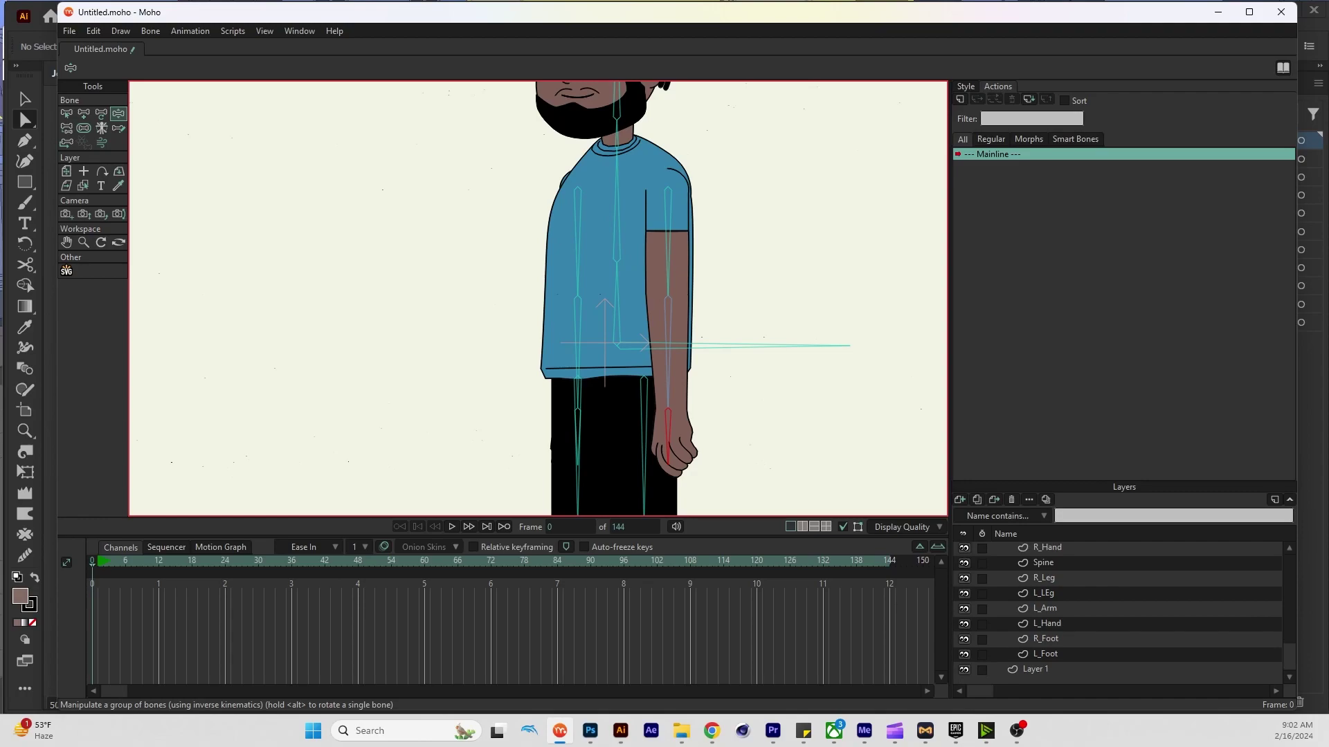
left_click(964, 562)
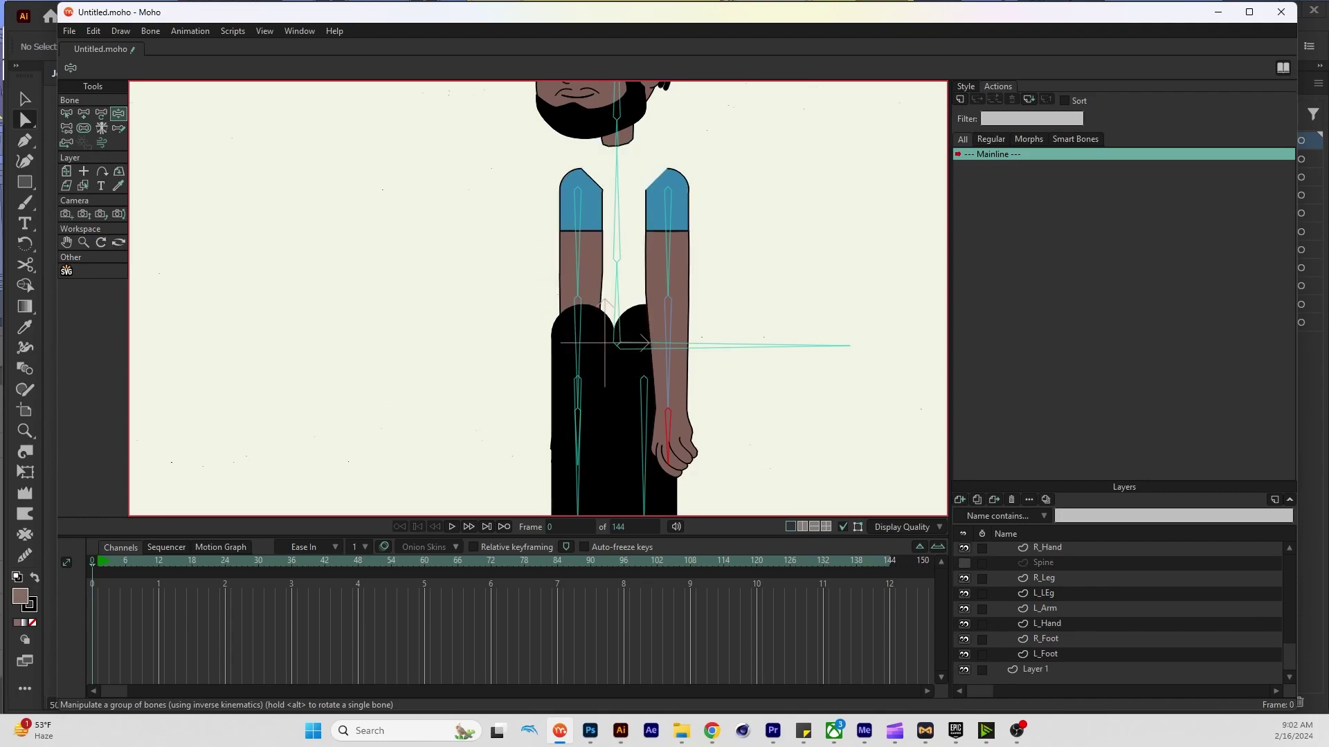
left_click(964, 593)
scroll(637, 364, "up", 2)
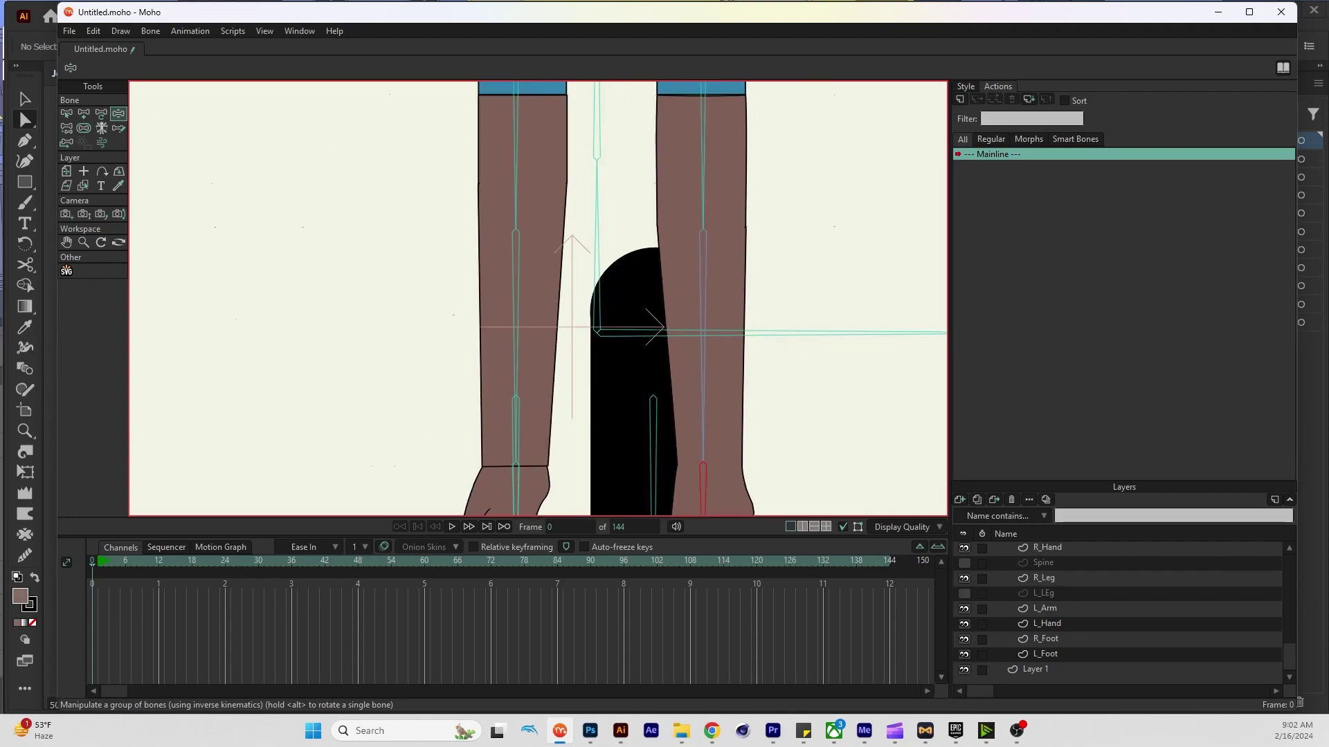
Hide the L_Arm layer's wrist edge and nudge its two wrist points to X -0.0276 and X -0.0969 to meet the hand outline
left_click(1045, 608)
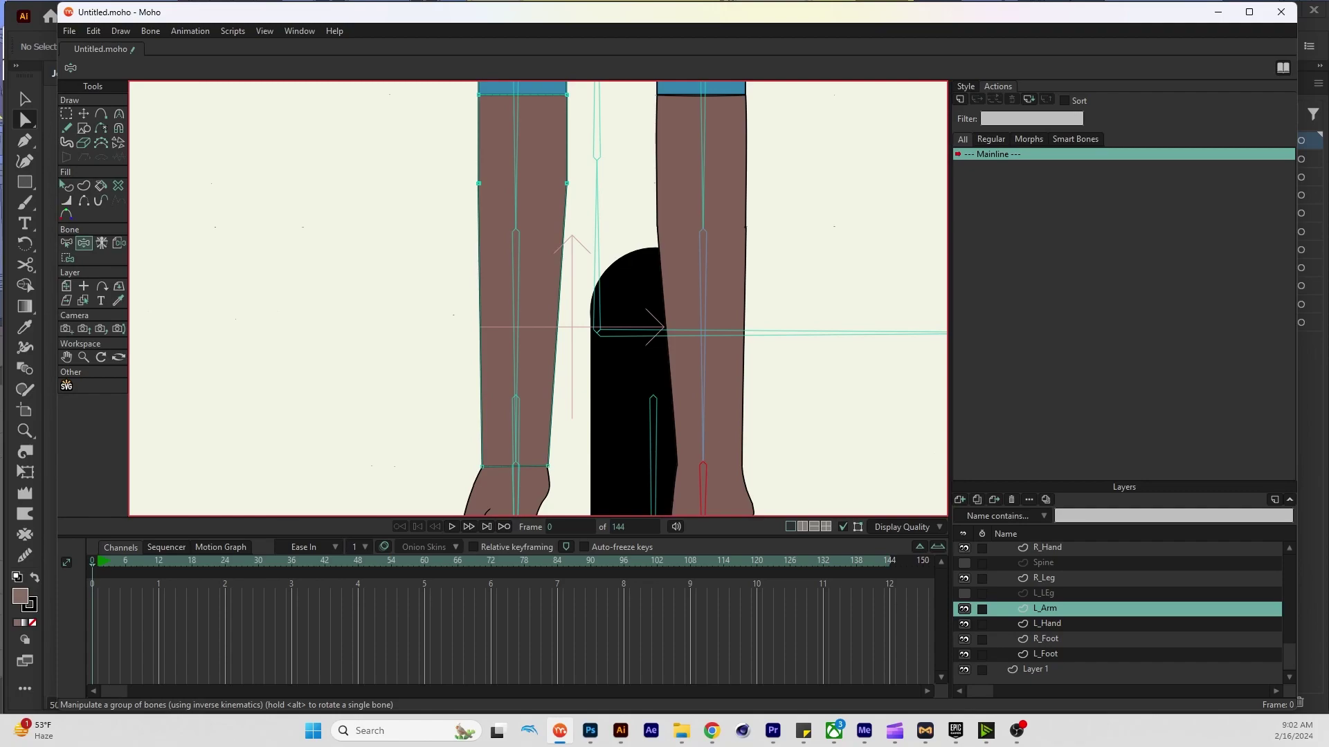
left_click(84, 200)
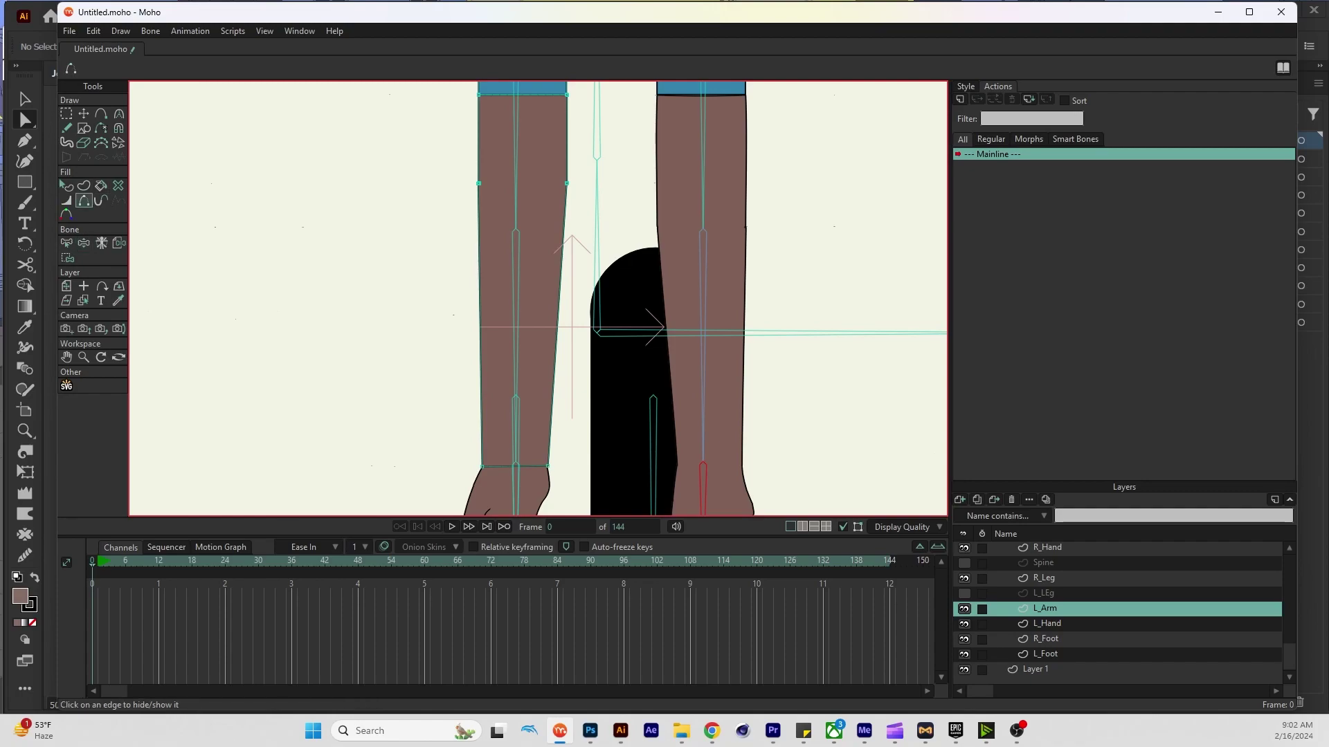
scroll(542, 469, "up", 5)
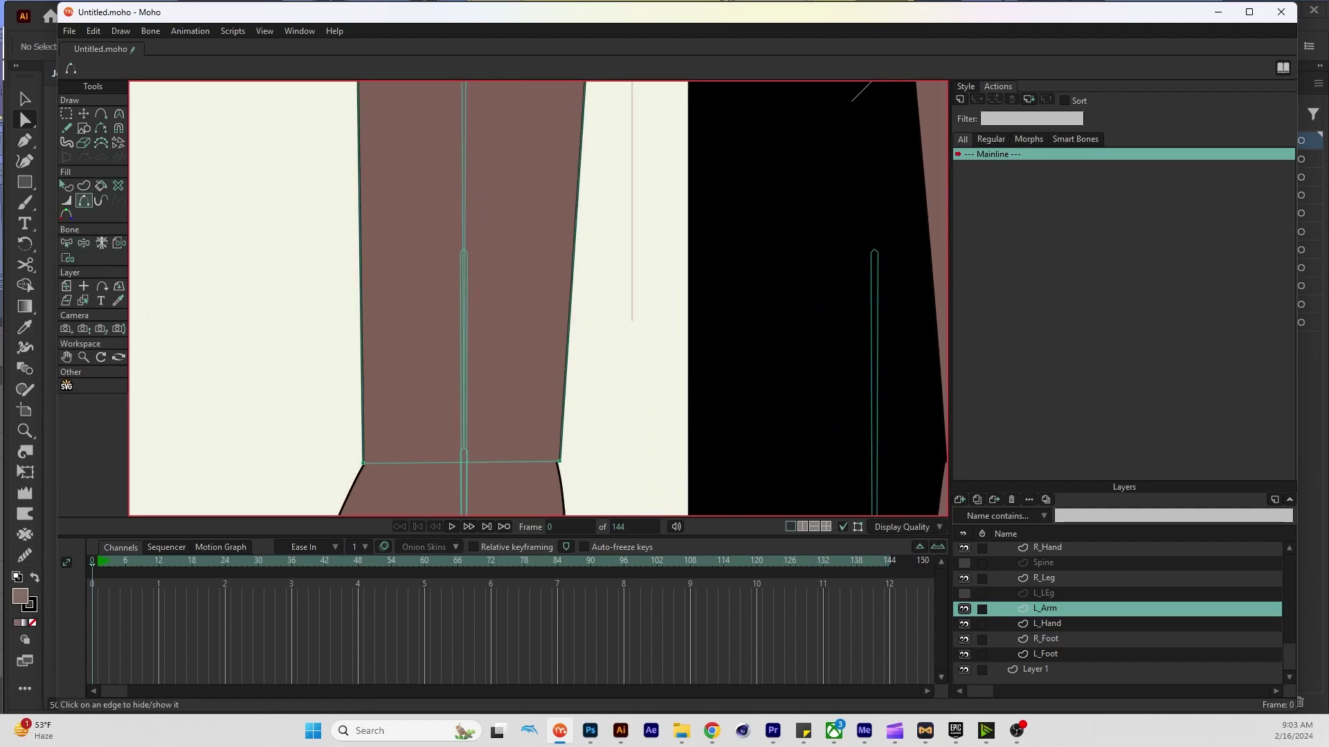
key("t")
left_click_drag(559, 461, 557, 461)
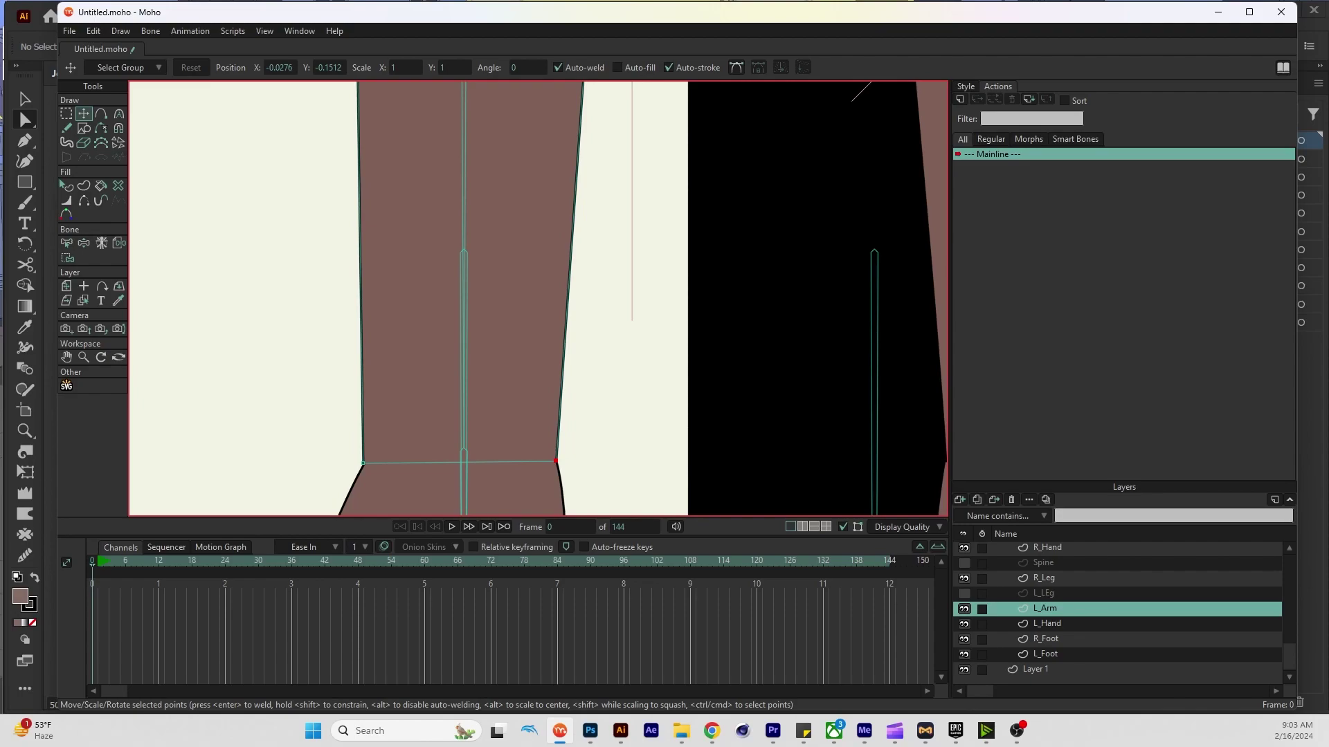
scroll(538, 298, "down", 5)
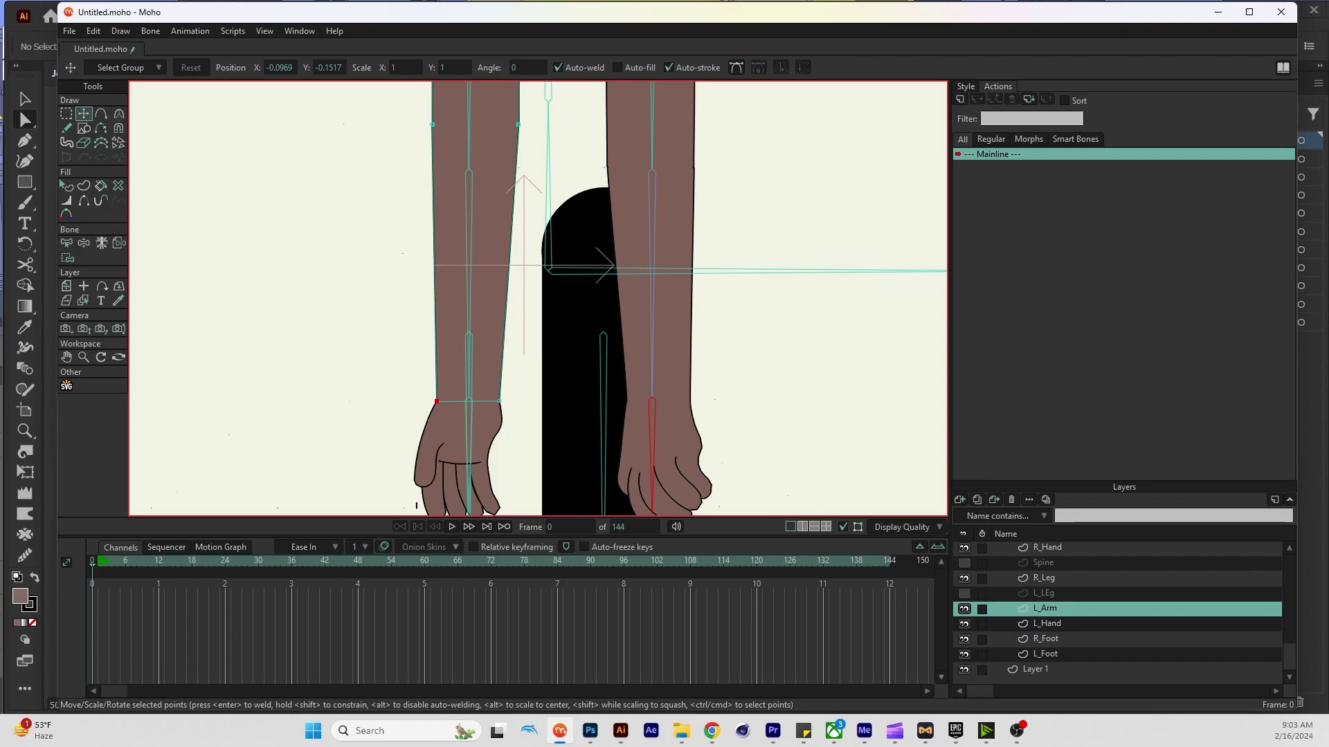
Bind the L_Arm layer's shoulder and sleeve points to the left upper arm bone
left_click(67, 258)
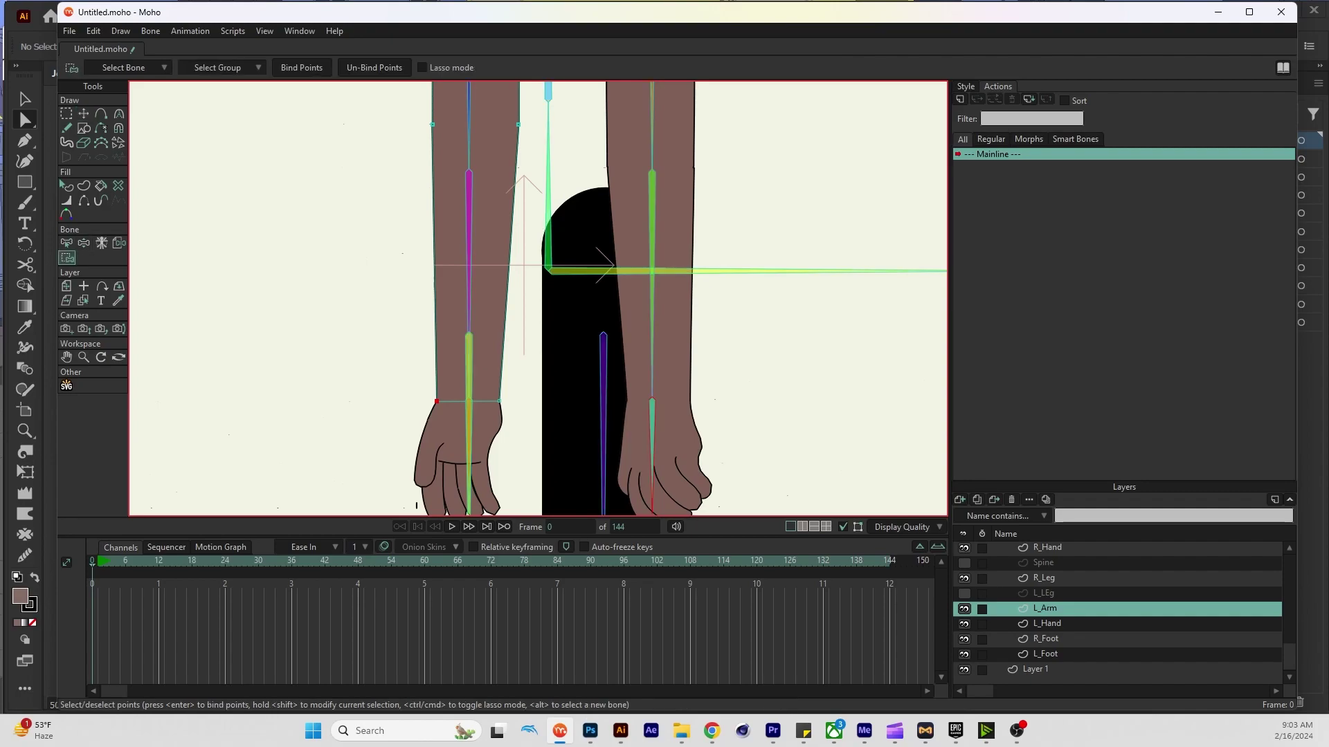
scroll(537, 299, "up", 5)
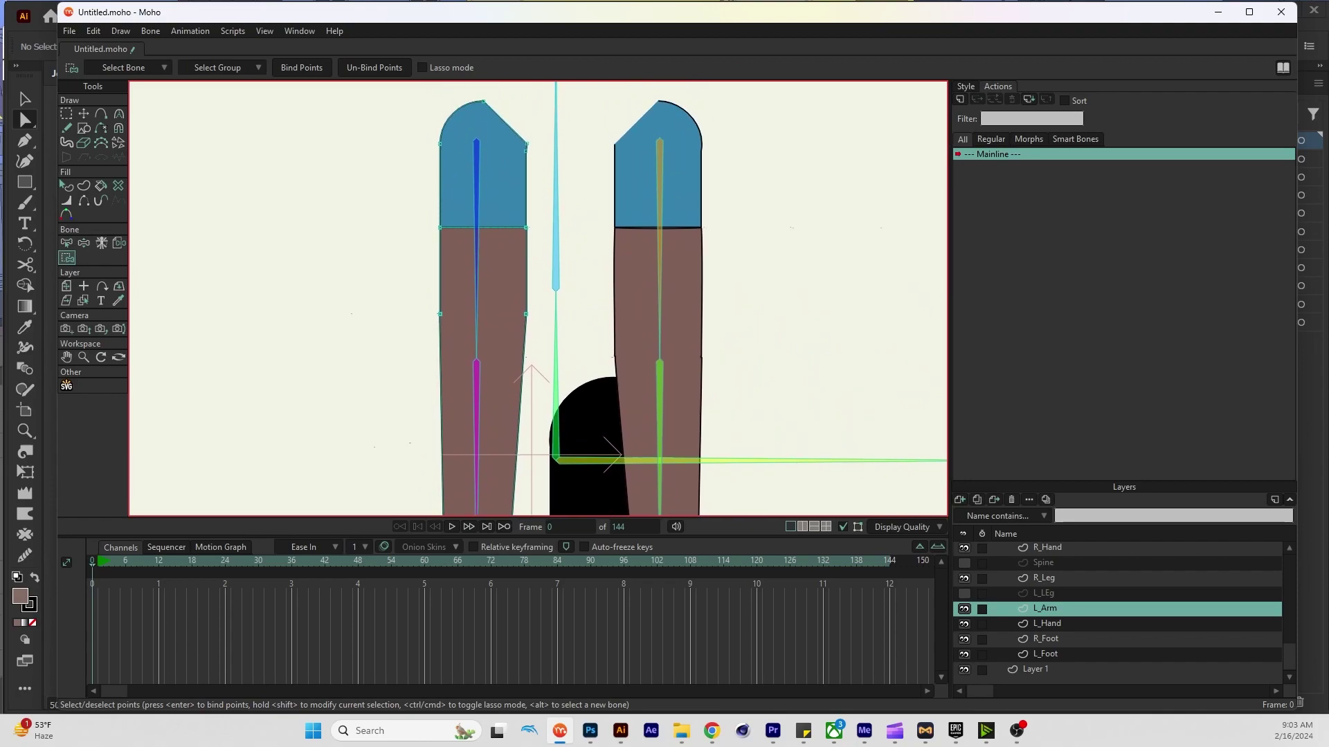
left_click(476, 250)
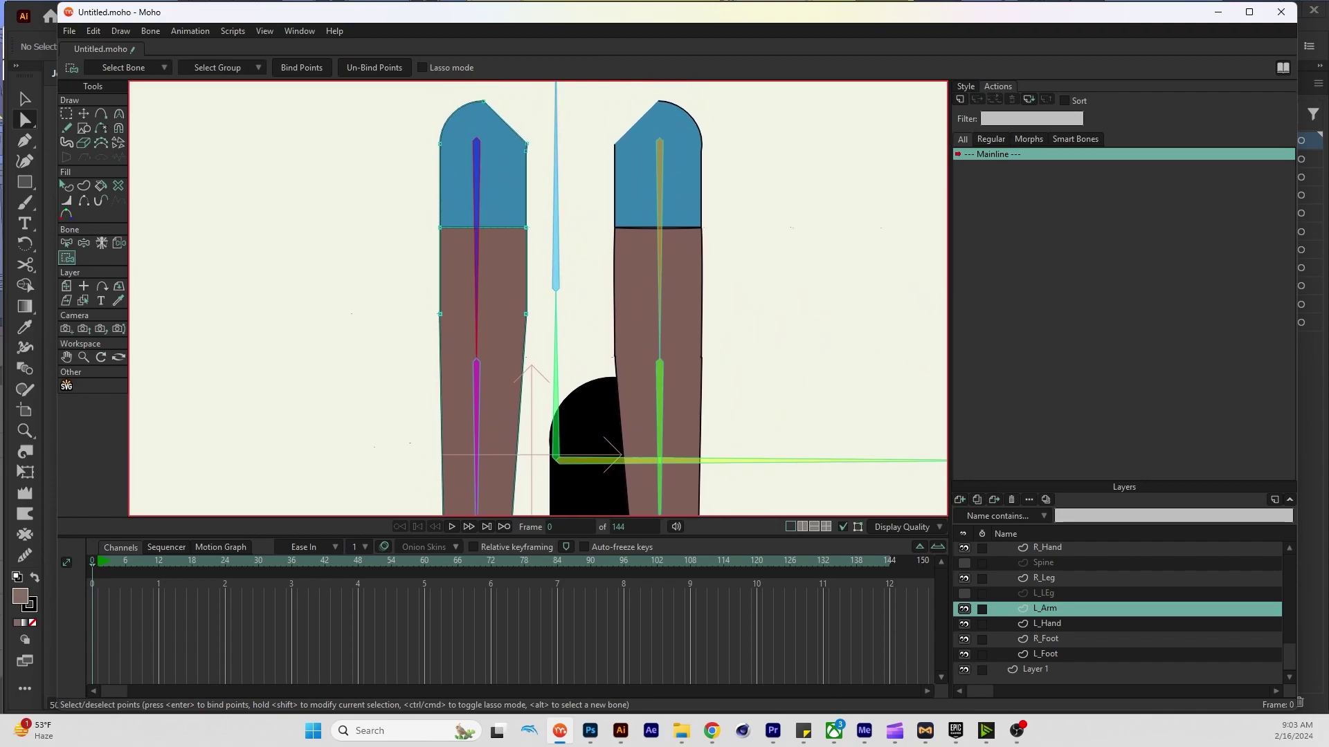
left_click_drag(540, 95, 409, 240)
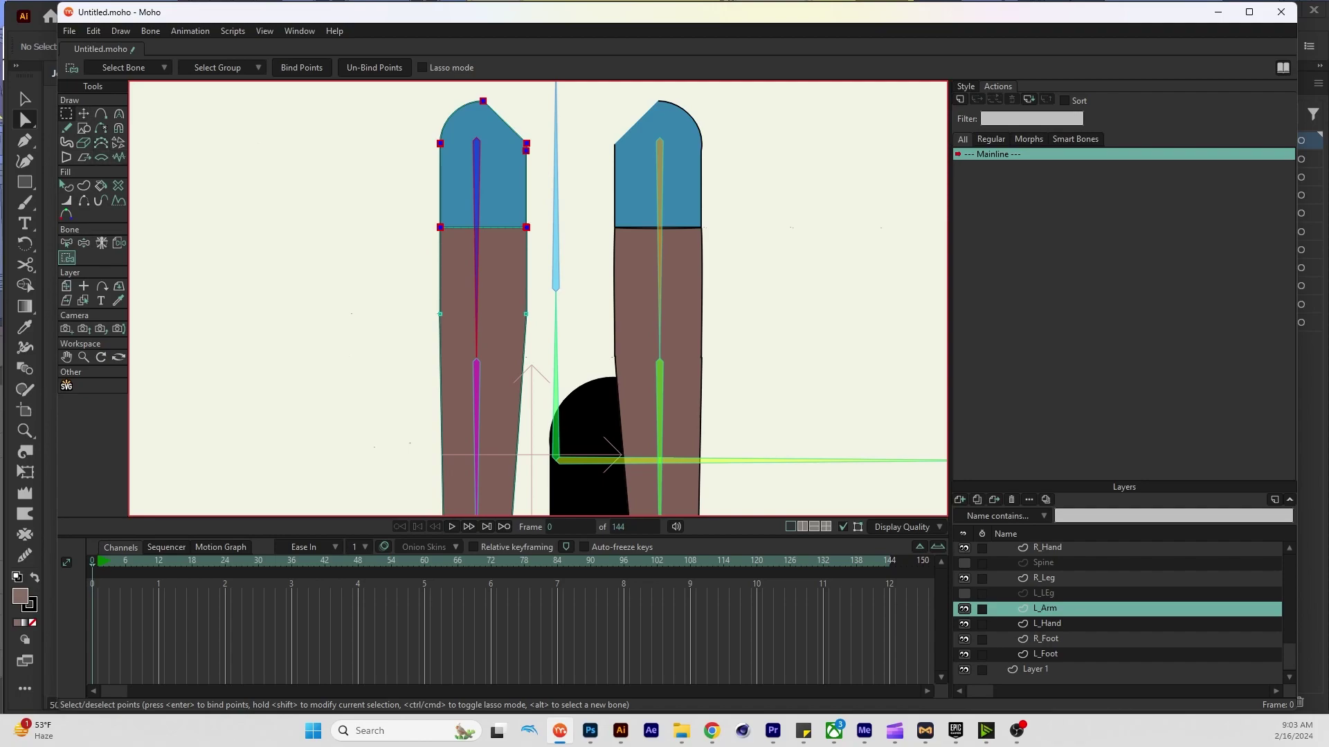
Move the L_Arm layer's two elbow points down to Y 0.1041, level with the elbow joint, and bind them to the left upper arm bone
left_click(66, 114)
left_click_drag(512, 299, 419, 330)
key("t")
left_click_drag(482, 314, 483, 361)
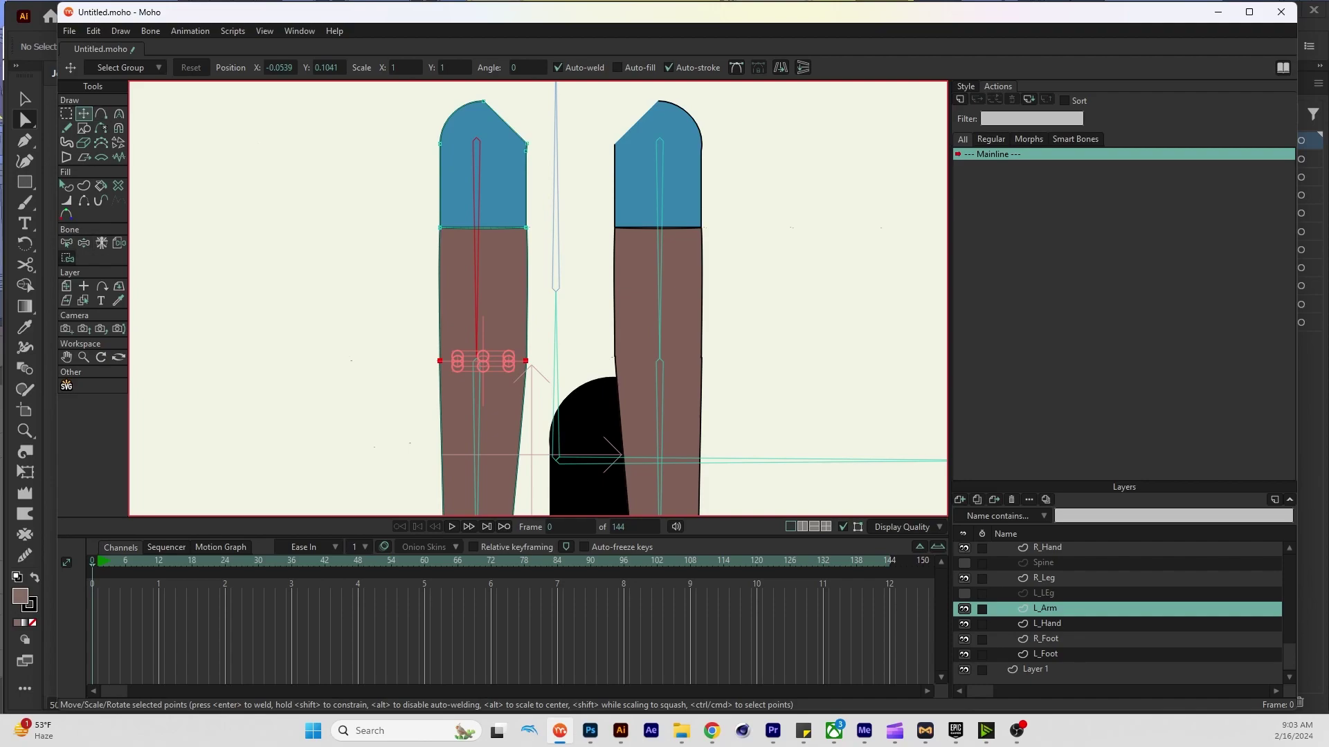
left_click(67, 257)
key("Return")
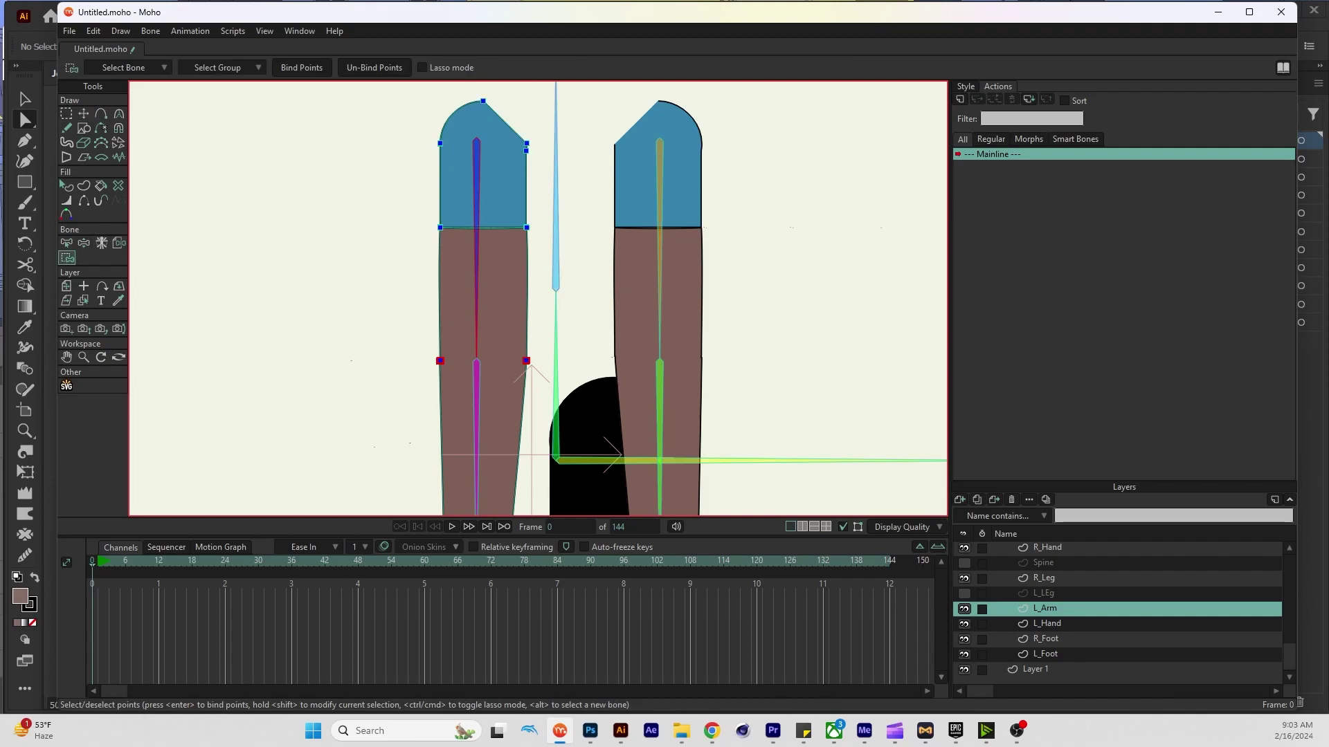
Bind the L_Arm layer's two wrist points to the left forearm bone
scroll(538, 299, "down", 5)
left_click(453, 291)
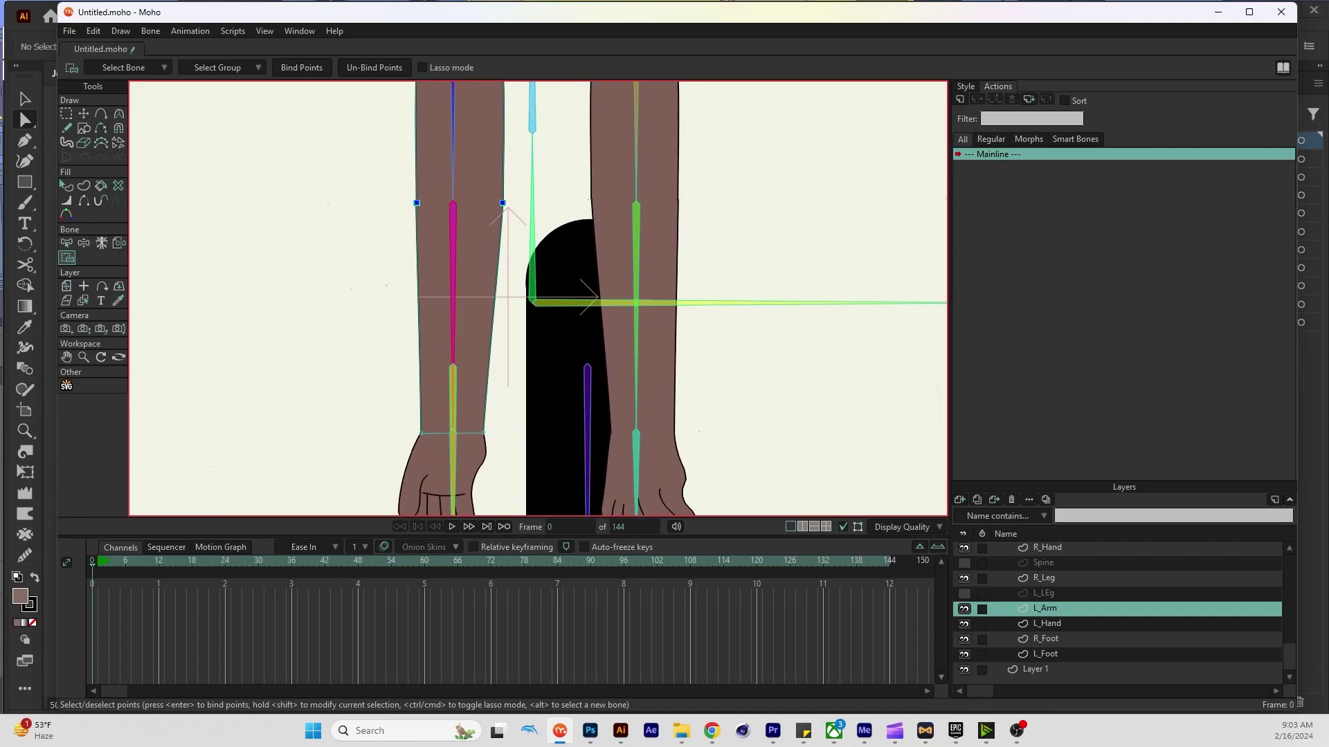
scroll(386, 453, "down", 3)
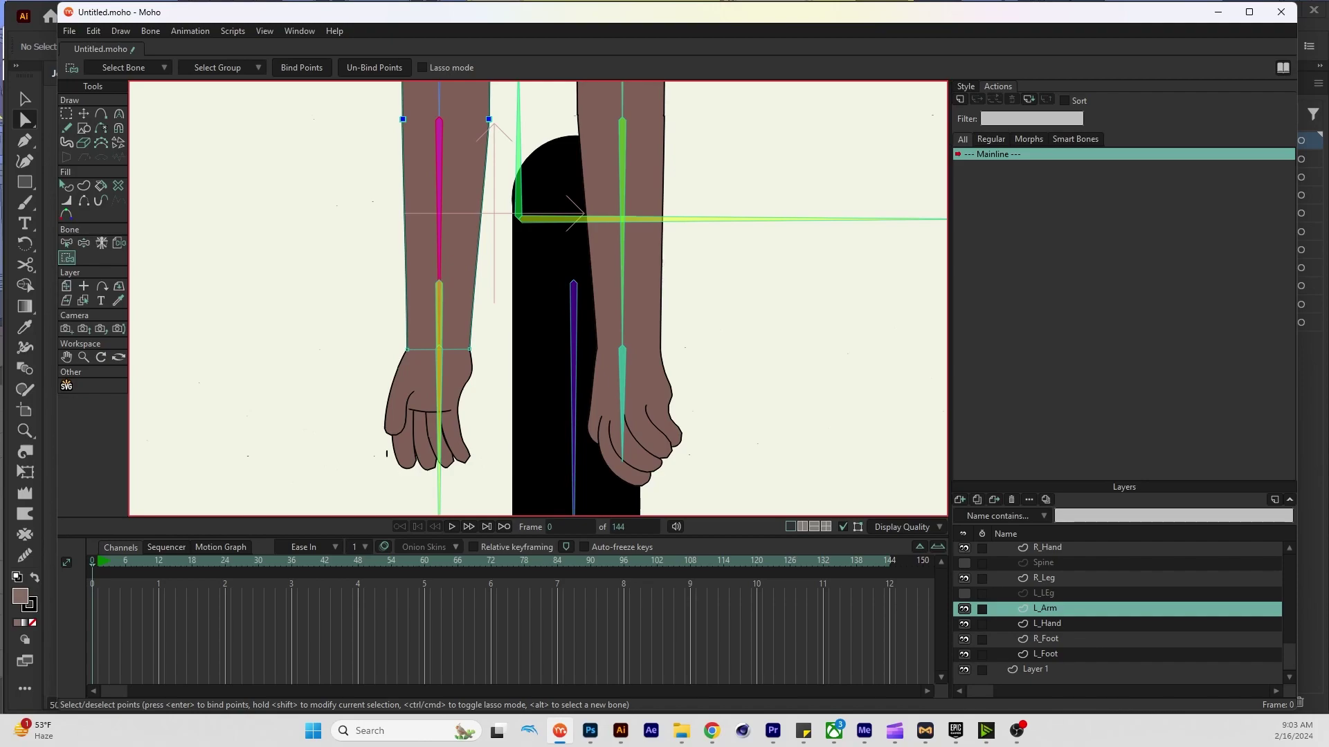
left_click_drag(384, 345, 504, 359)
key("Return")
Bind the L_Hand layer's four upper wrist-cap points to the left forearm bone, and select the bone overlapping the hand
left_click(1046, 624)
left_click_drag(395, 316, 480, 344)
key("Return")
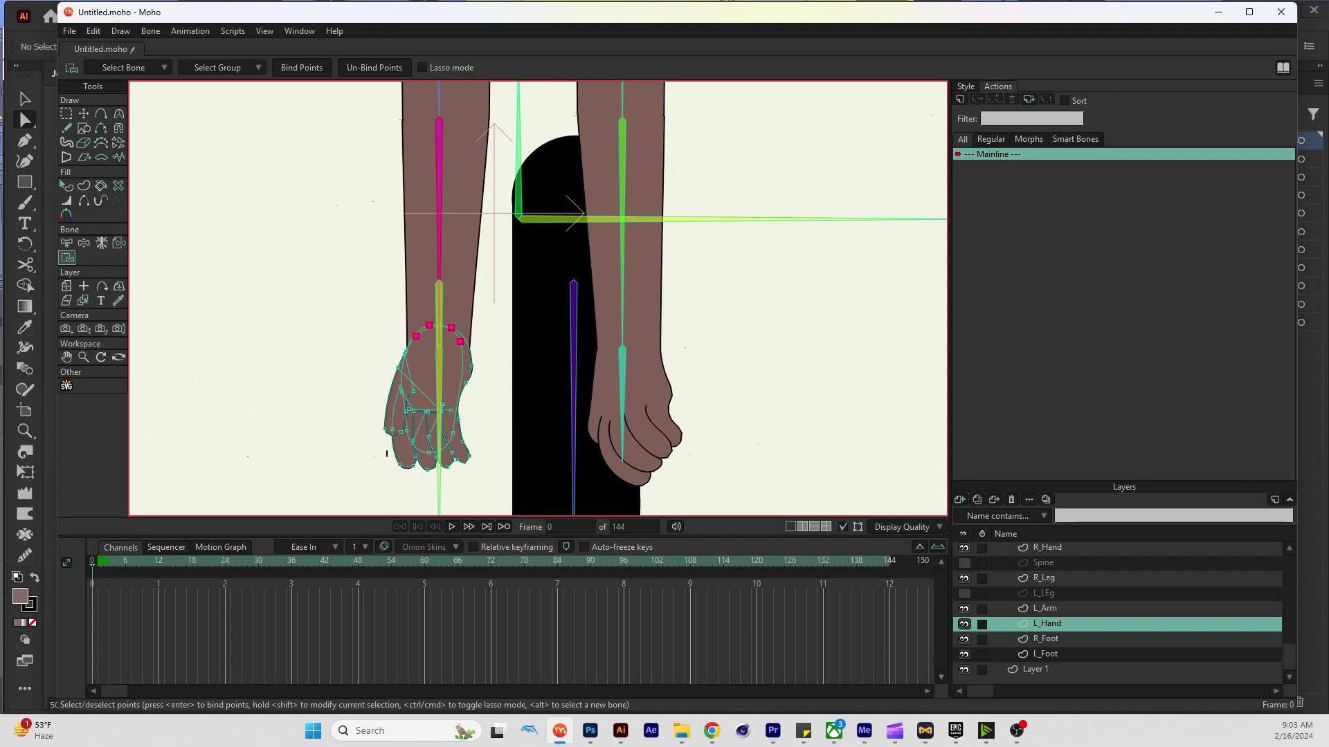
left_click(439, 312, "alt")
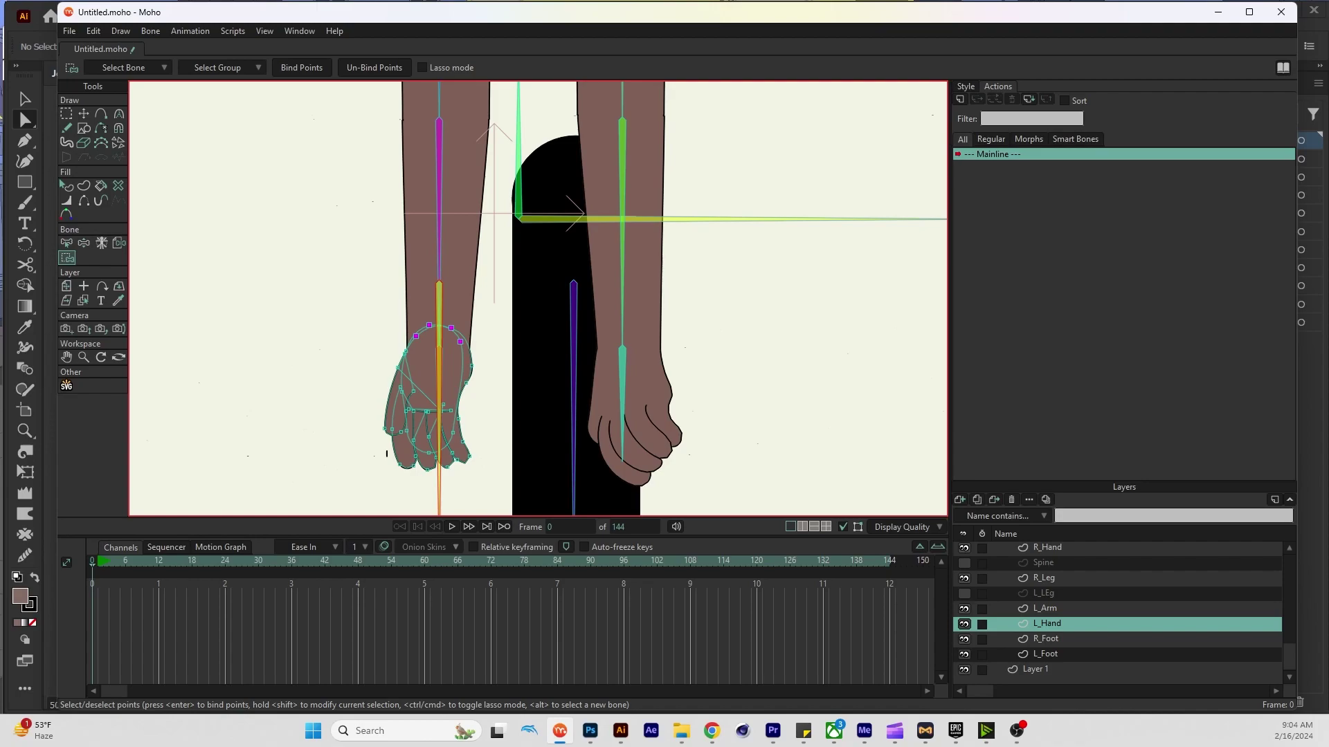
Bind all L_Hand points below the four upper wrist-cap points to the left hand bone
scroll(1121, 609, "up", 2)
left_click(1038, 549)
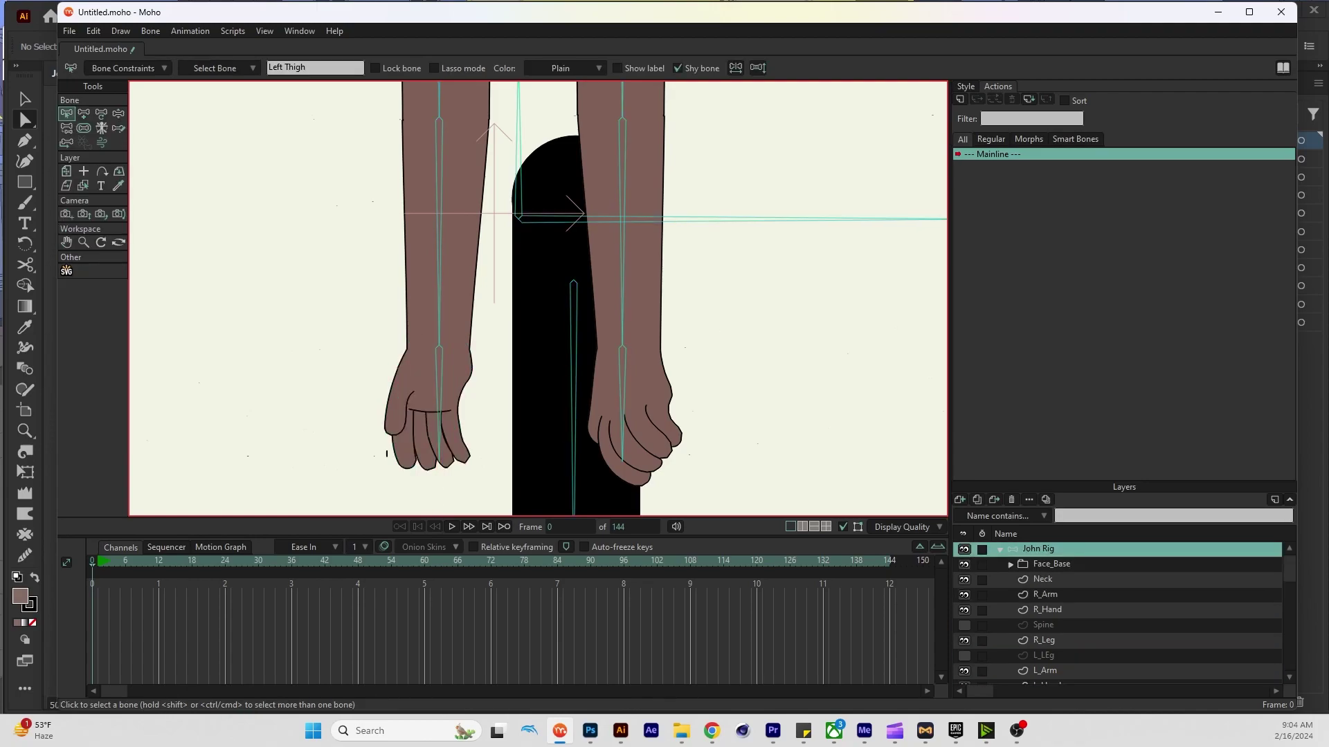
scroll(538, 299, "down", 3)
scroll(1118, 609, "down", 3)
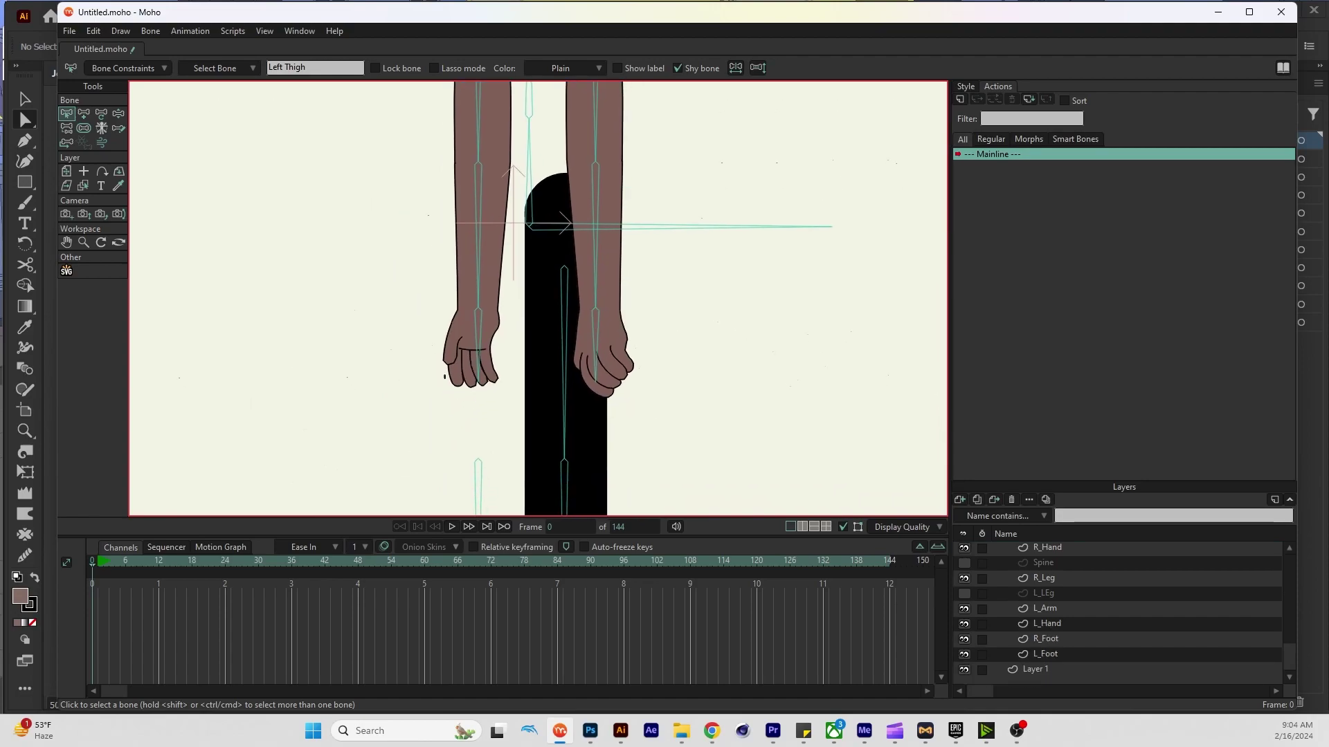
left_click(445, 376, "ctrl+alt")
scroll(446, 388, "up", 3)
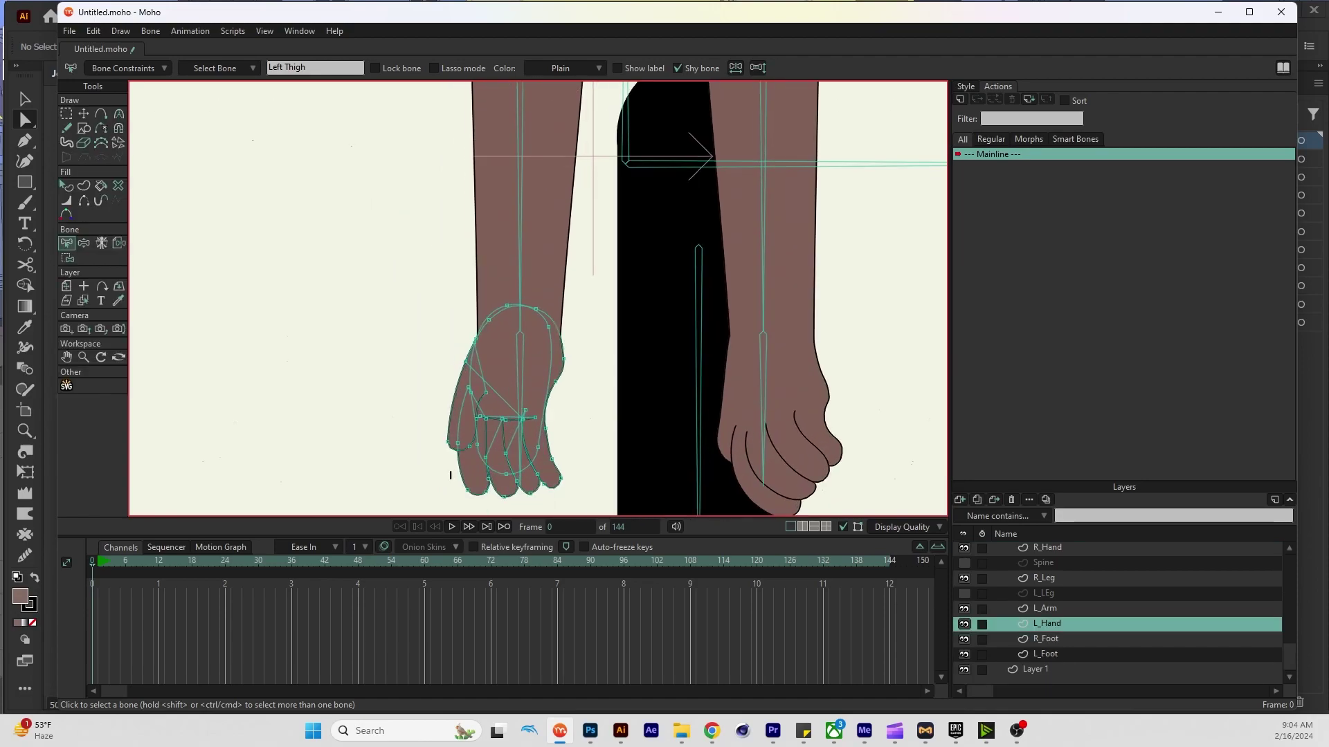
key("i")
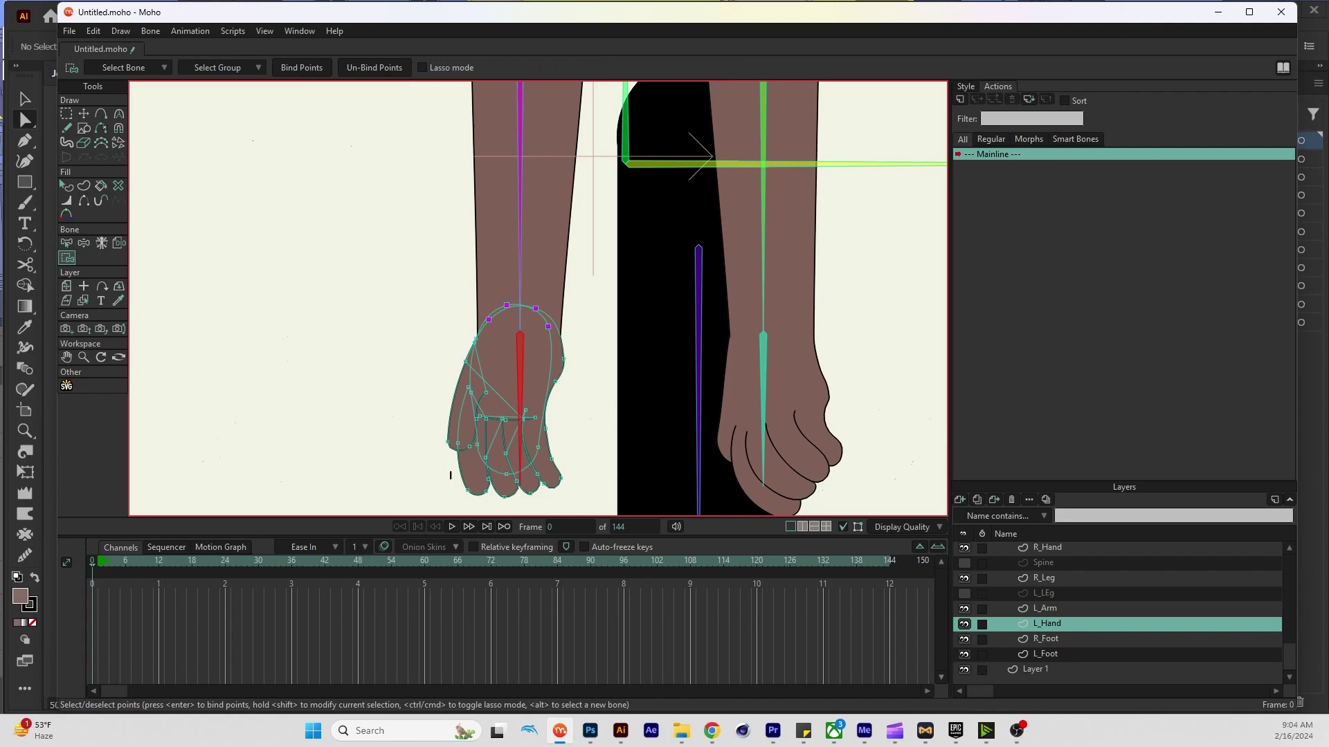
left_click_drag(433, 338, 602, 501)
key("Return")
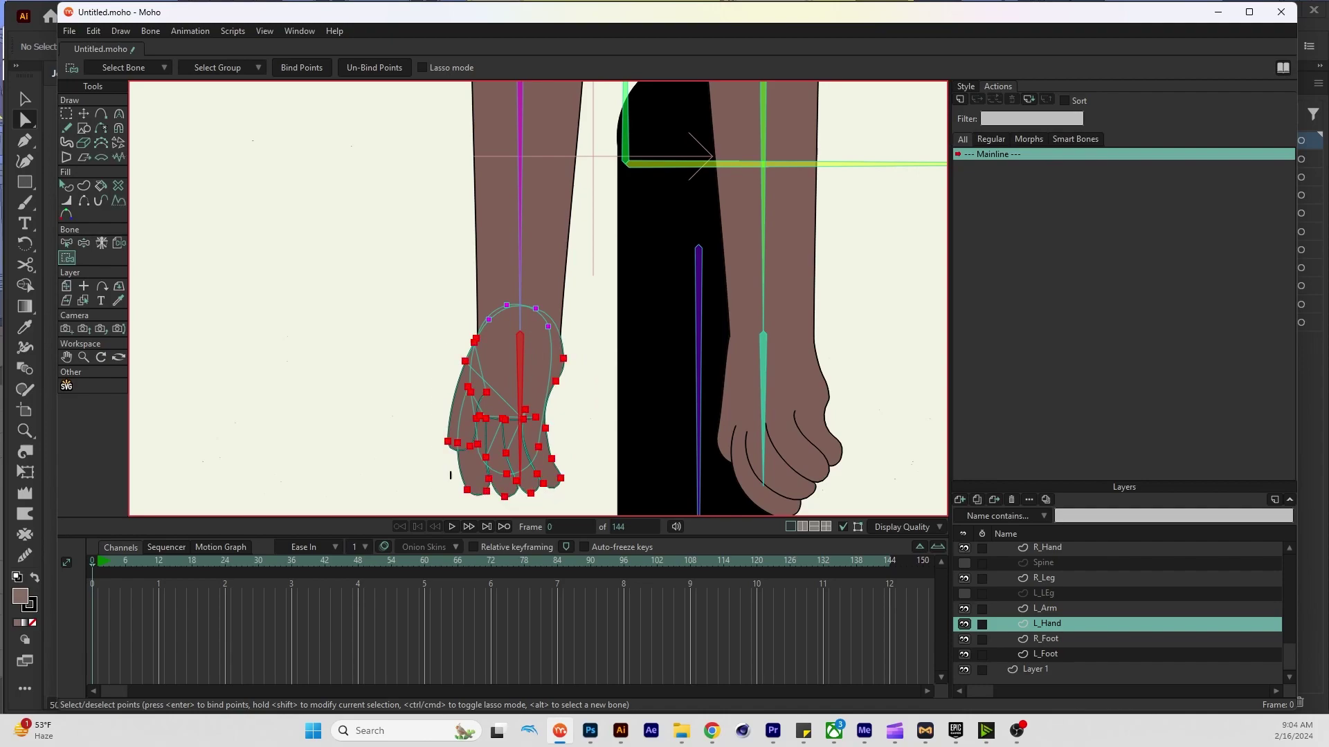
Test the L_Hand binding by swinging the left hand bone sideways, and clear the point selection
key("z")
mouse_move(520, 477)
left_mouse_down()
mouse_move(546, 477)
mouse_move(496, 488)
left_mouse_up()
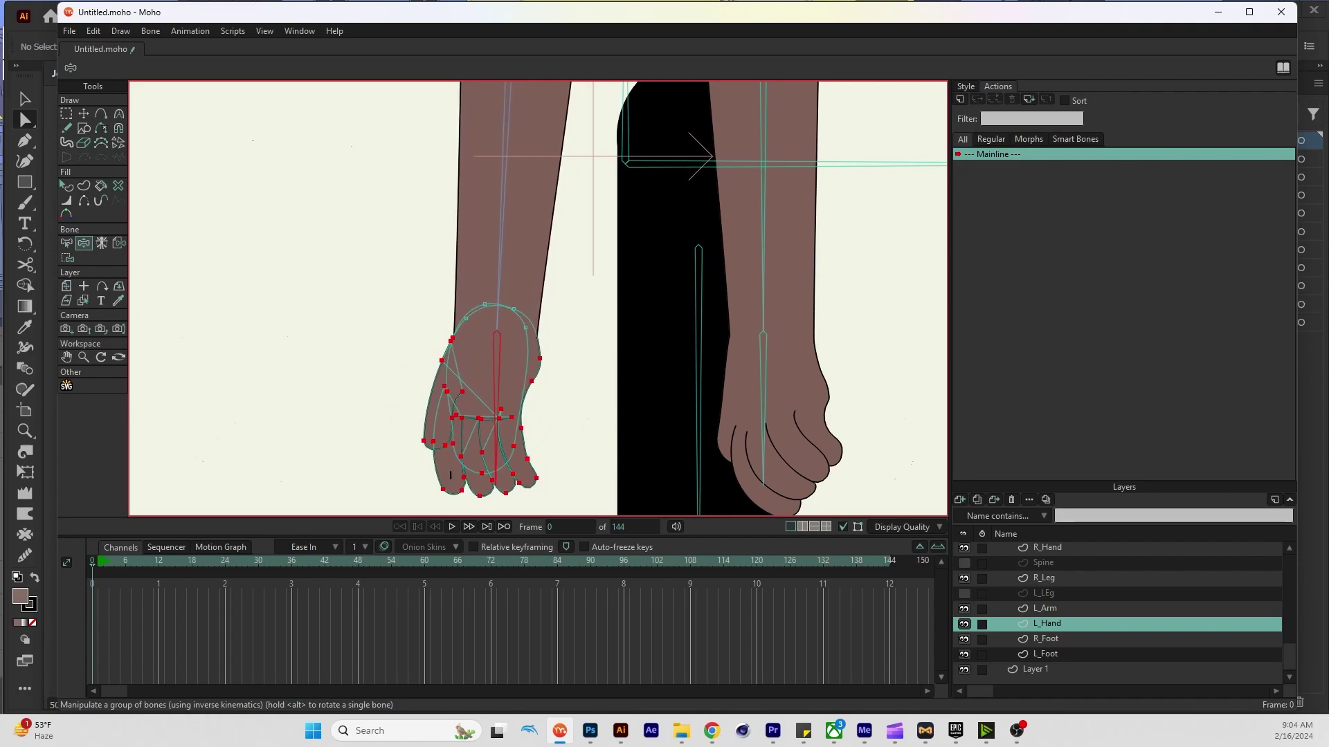
key("t")
scroll(429, 363, "up", 3)
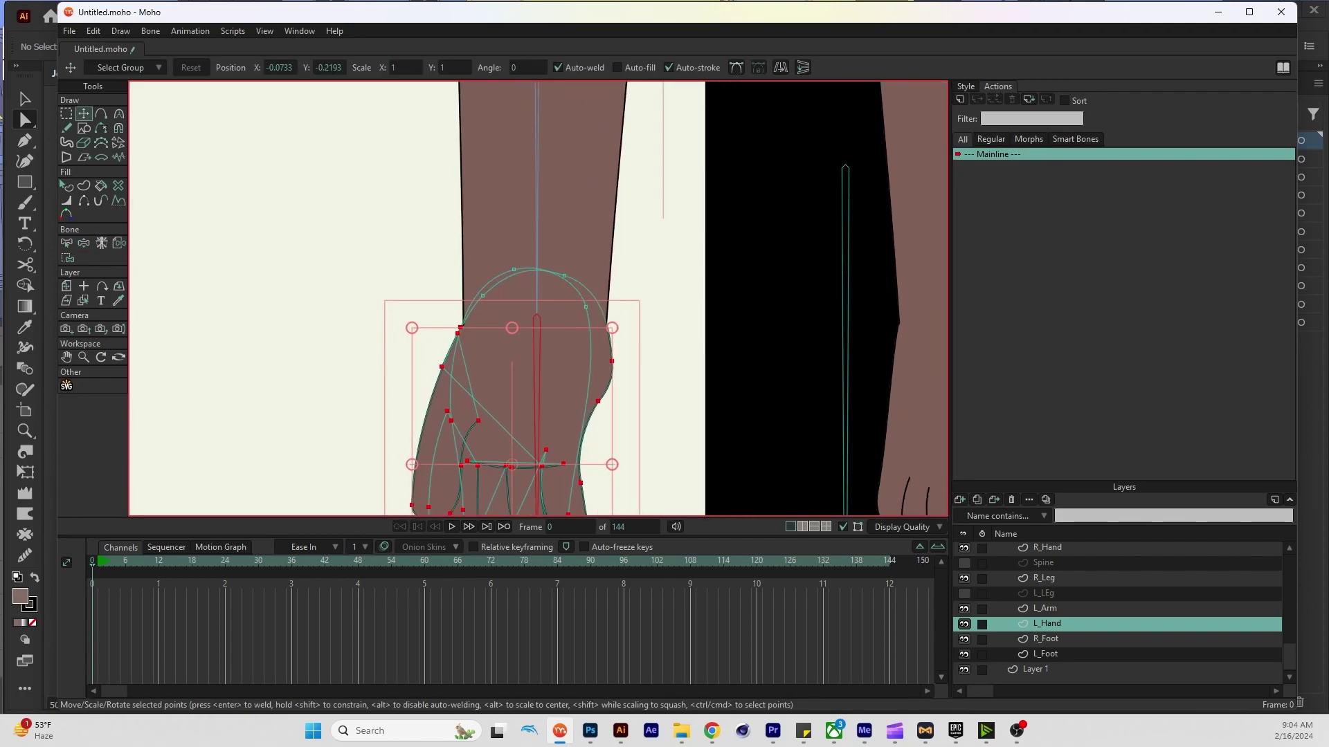
key("ctrl+d")
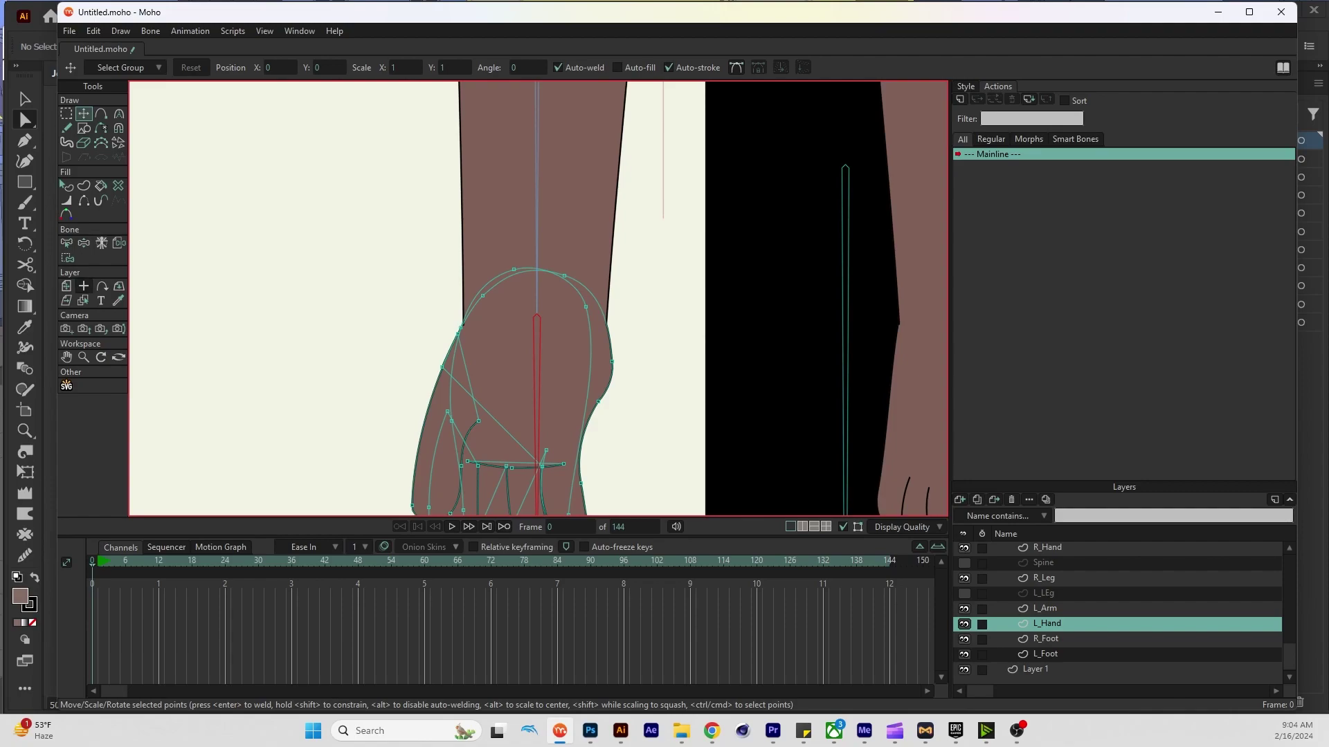
Bind the L_Hand wrist point on the thumb side to the left forearm bone, and move the opposite wrist point up to the arm's edge with the same binding
left_click(67, 258)
left_click(536, 193, "alt")
left_click_drag(448, 316, 488, 330)
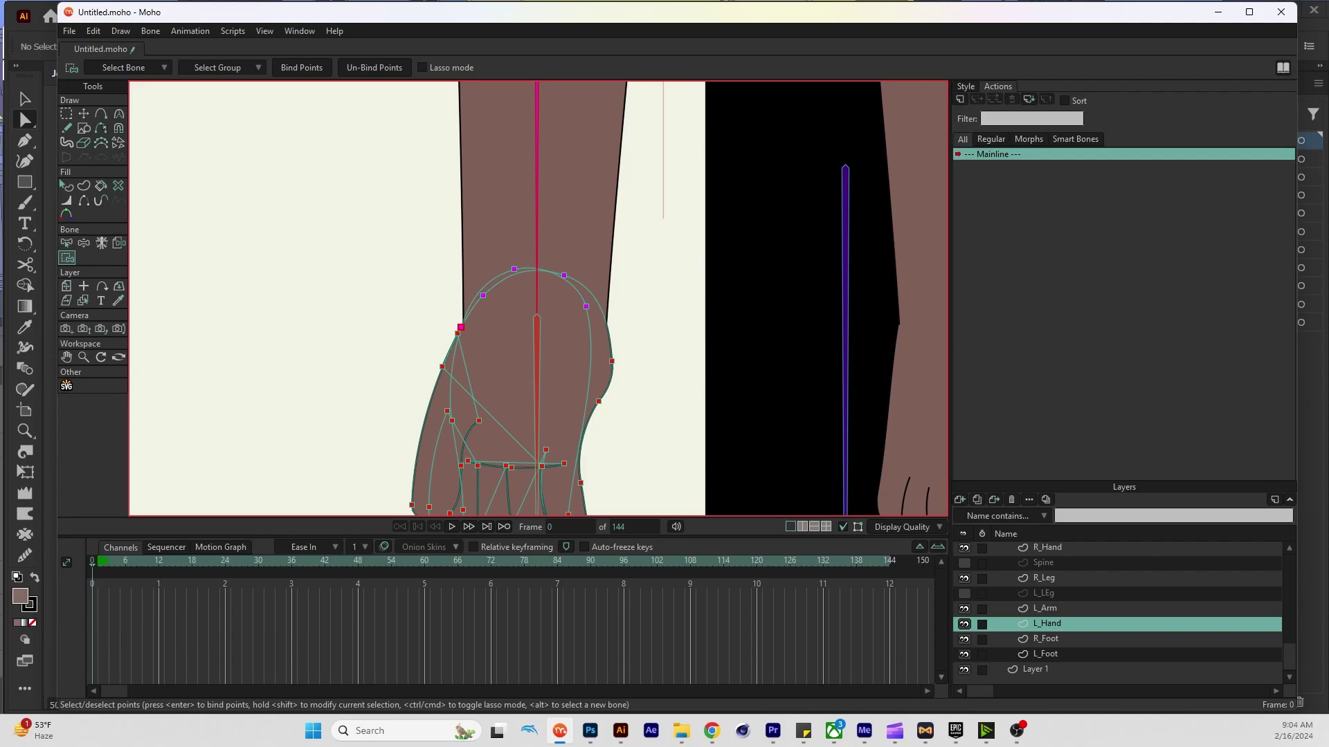
key("t")
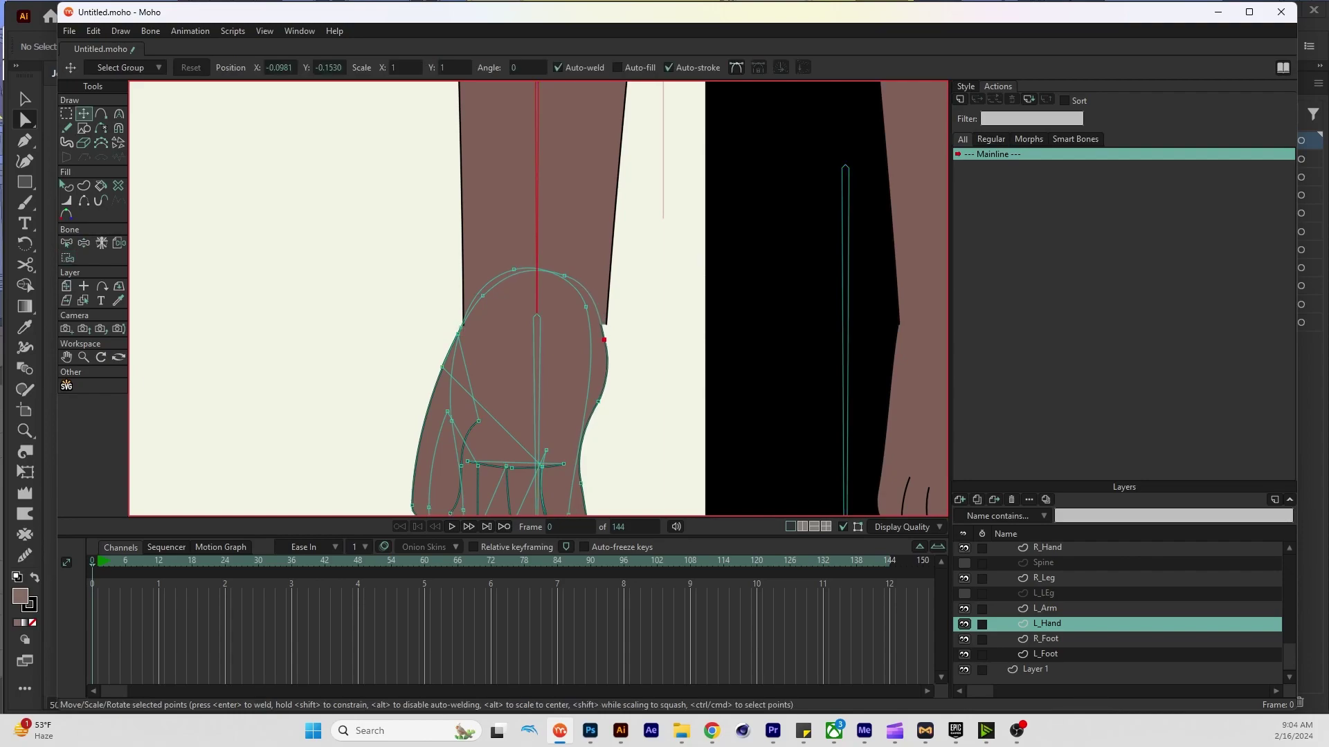
left_click_drag(606, 324, 606, 323)
key("i")
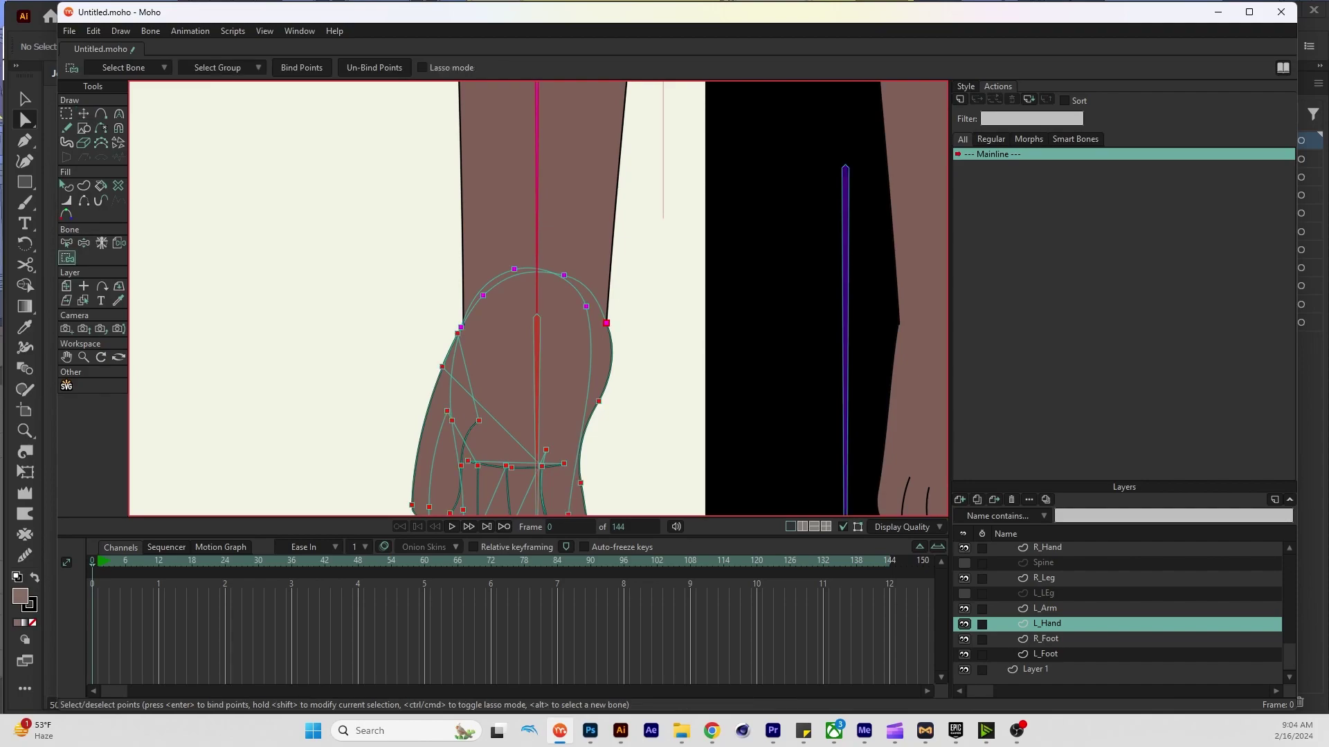
Rotate the left hand bone toward the thumb side to check how the wrist outline bends
key("z")
left_click_drag(538, 471, 387, 484)
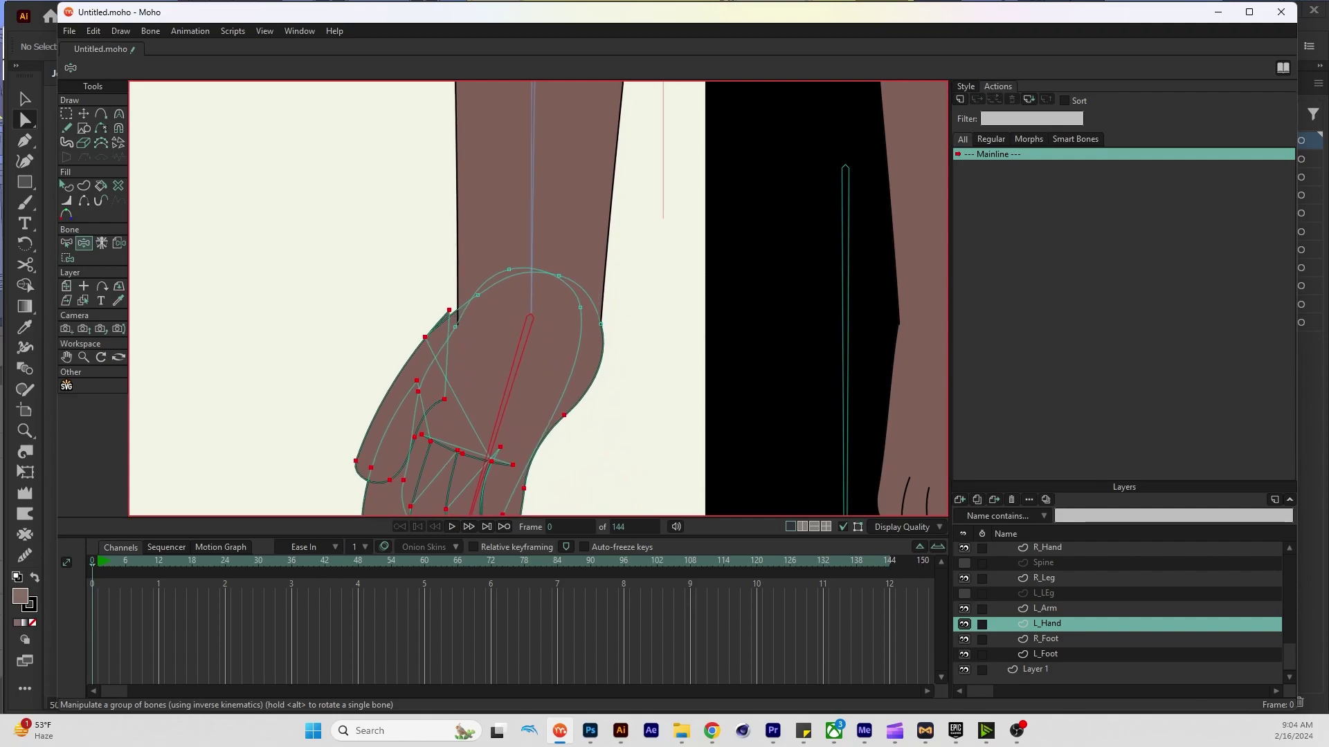
key("t")
scroll(449, 335, "up", 2)
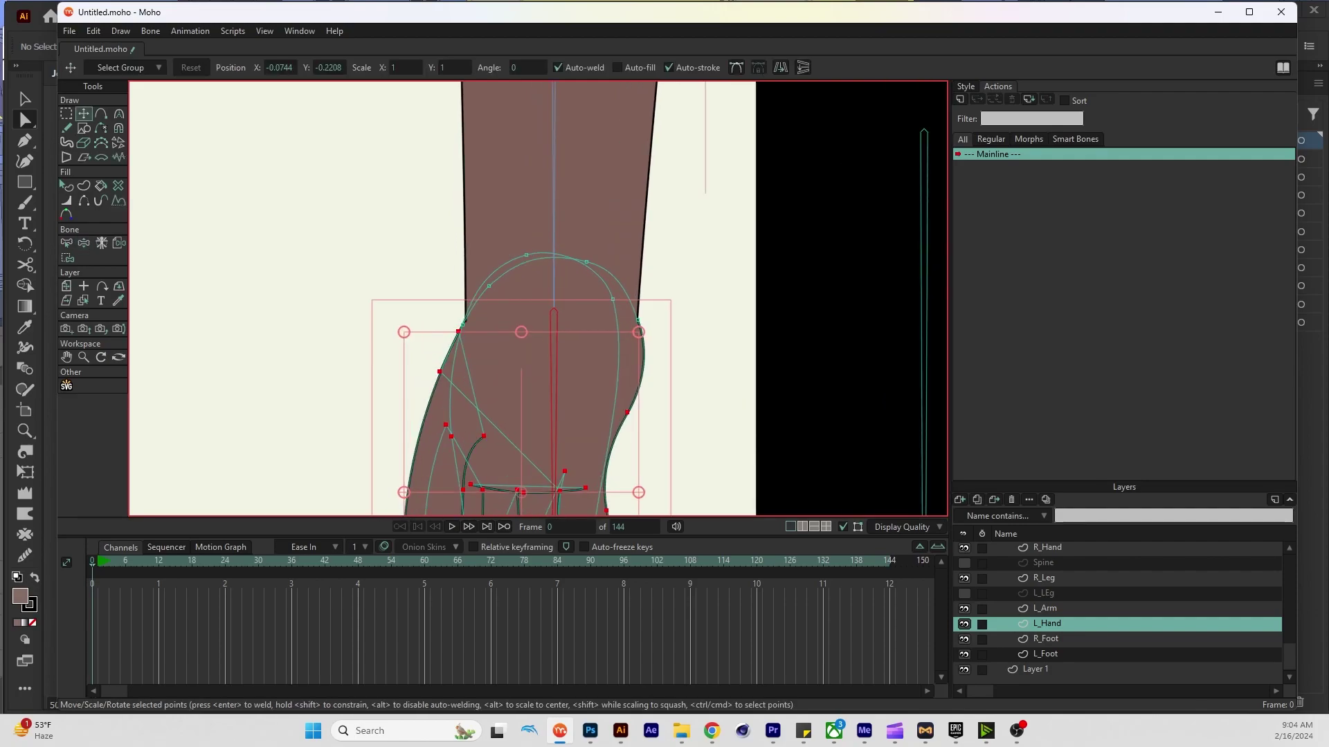
Bind the L_Hand point just below the thumb-side wrist corner to the left forearm bone
key("g")
left_click(452, 333)
left_click(458, 331)
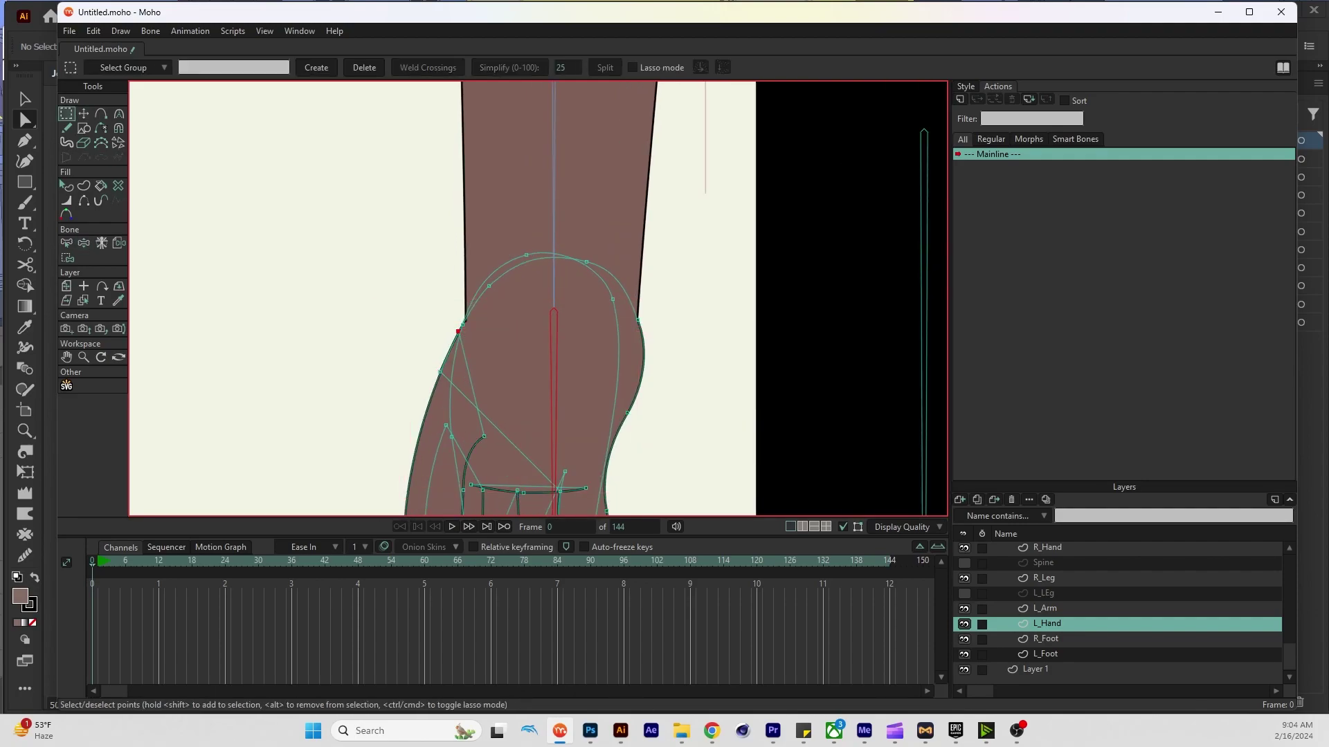
key("i")
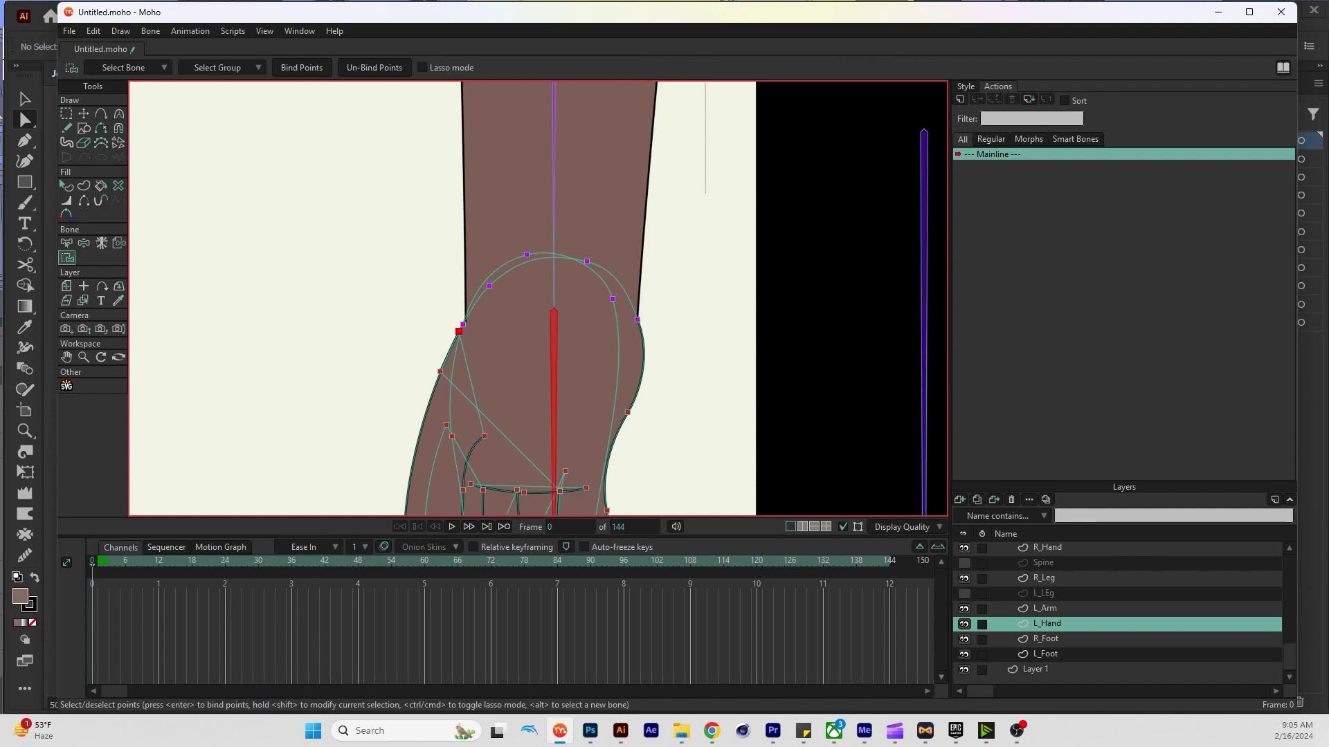
key("Return")
left_click(459, 331)
key("z")
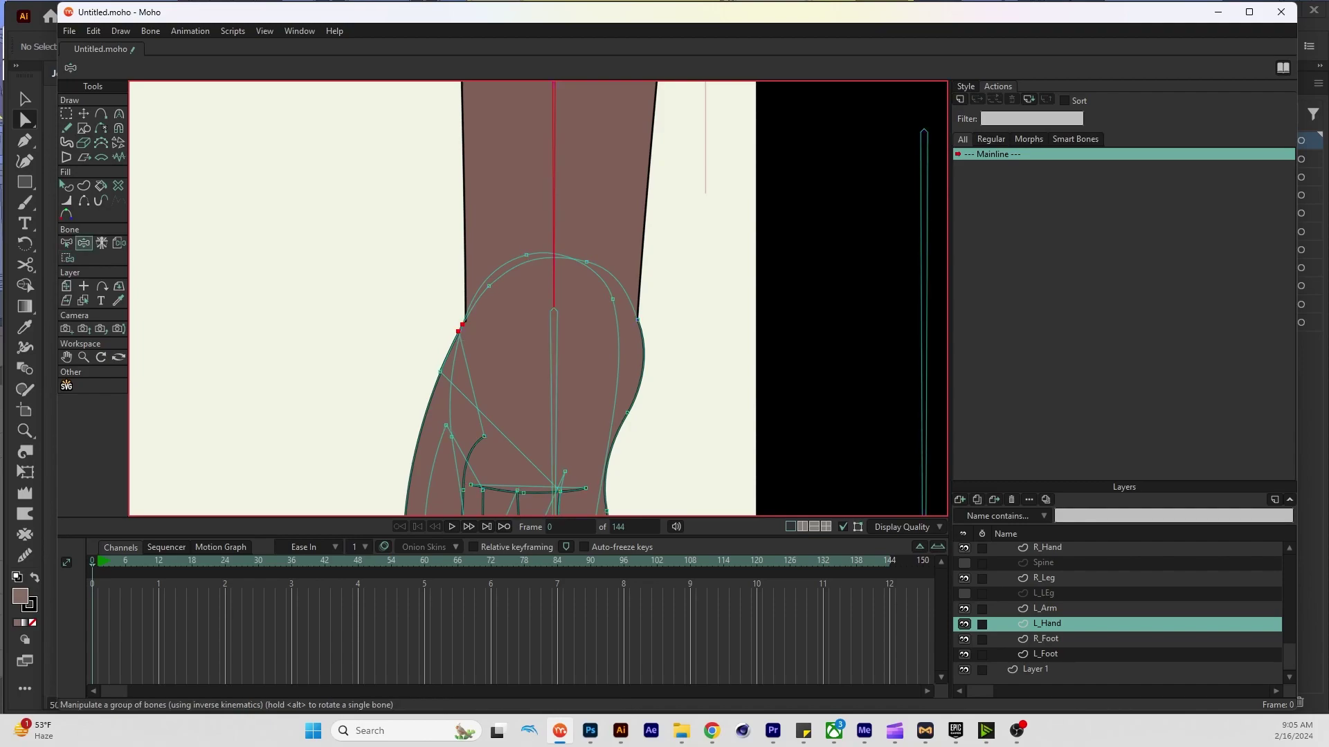
Move the upper thumb-outline point onto the thumb-side wrist corner, and bind the points gathered there to the left forearm bone
key("t")
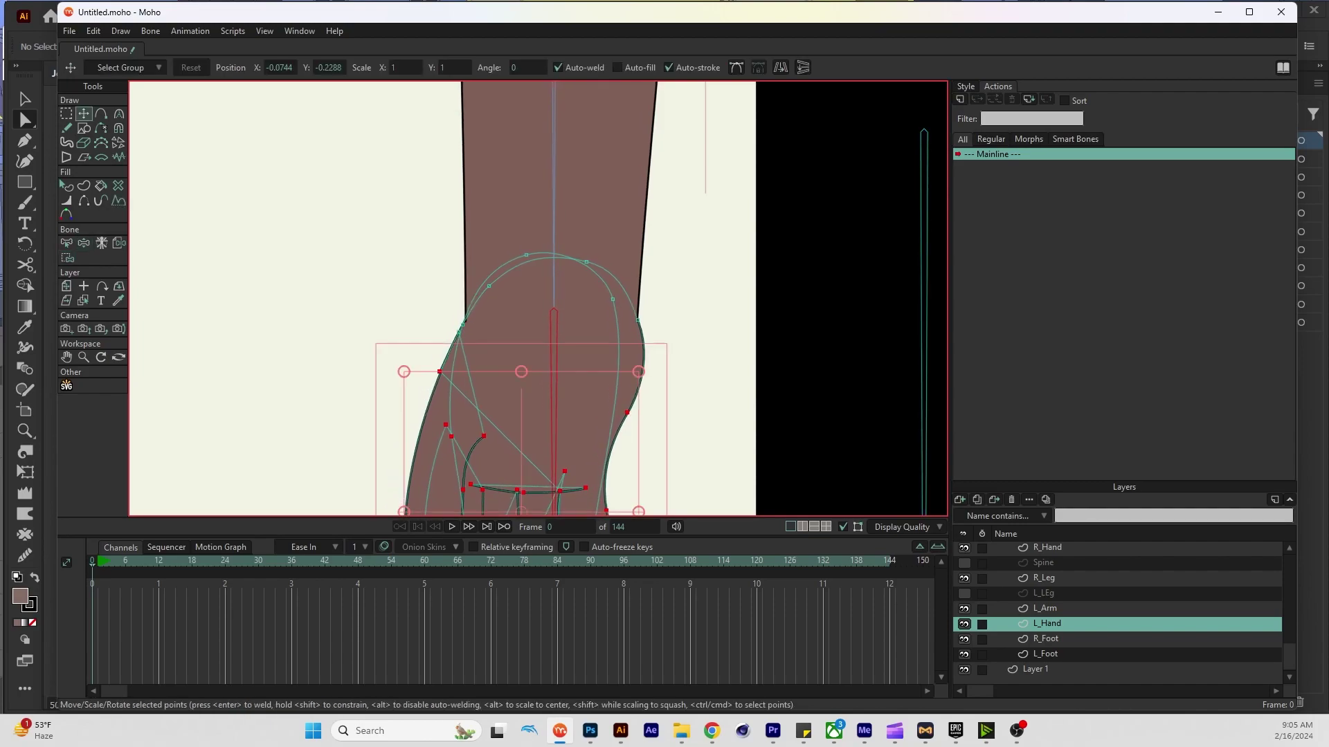
key("g")
left_click(439, 372)
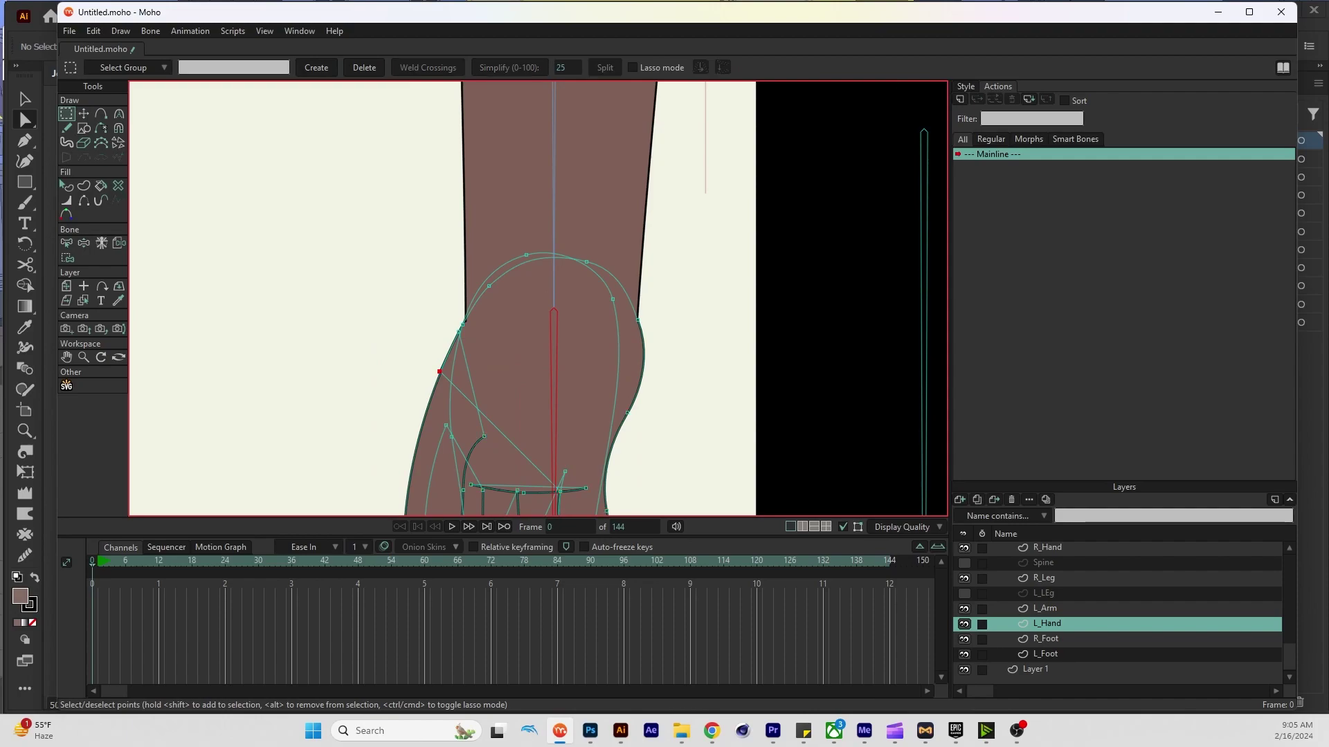
key("t")
left_click_drag(439, 372, 459, 332)
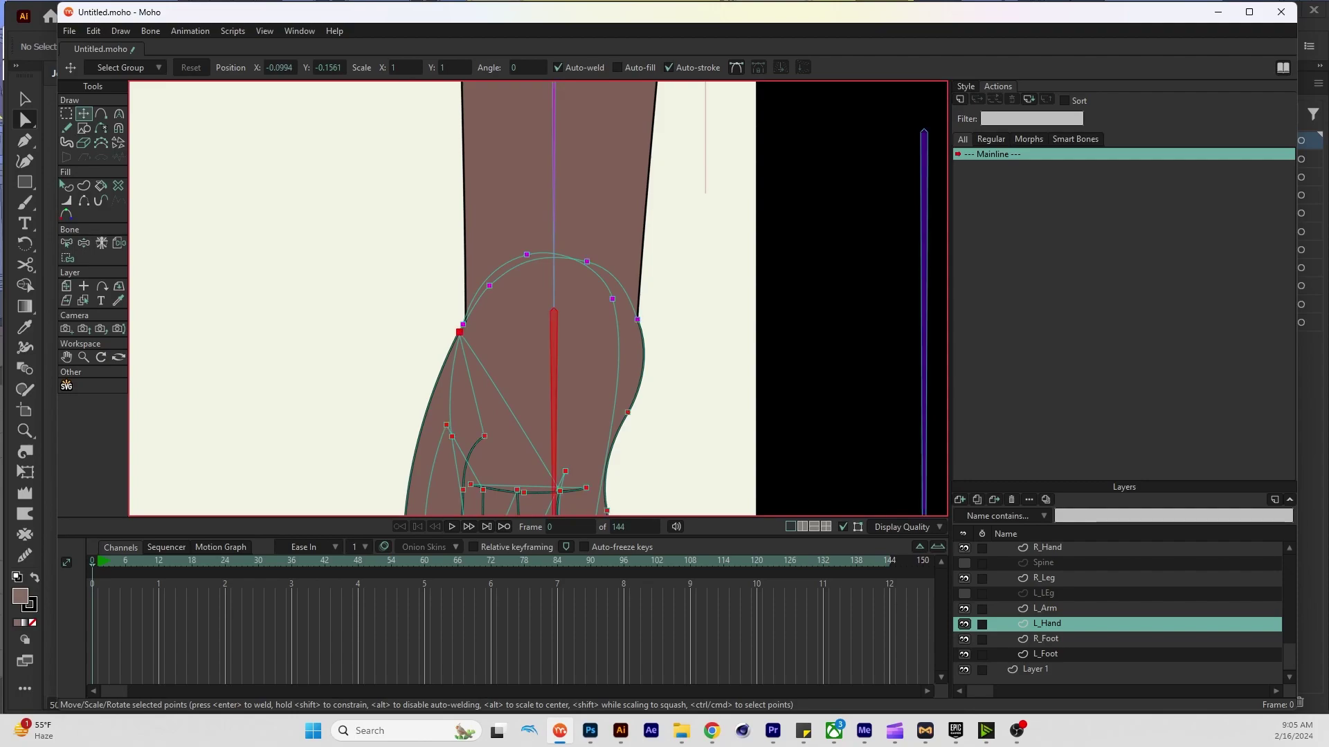
key("i")
left_click(554, 228, "alt")
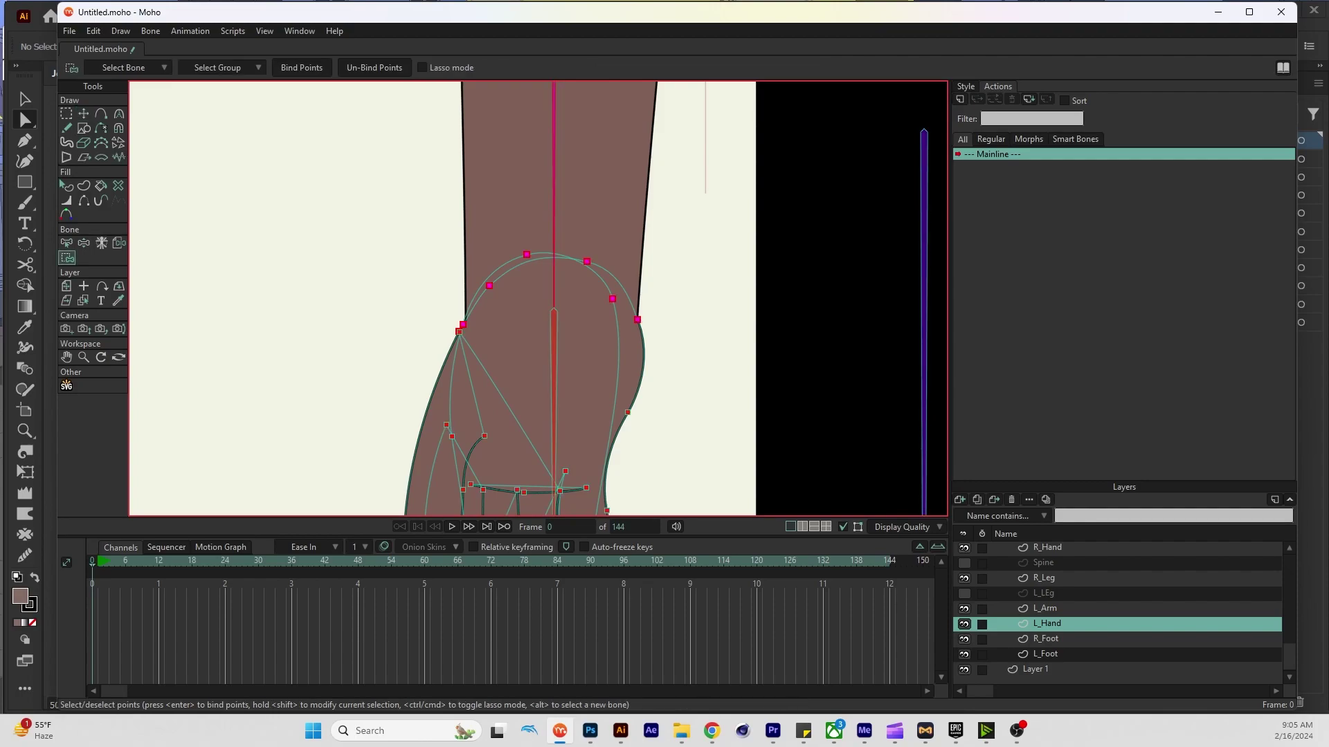
left_click_drag(468, 320, 445, 340)
Rotate the left hand bone away from the thumb side to test the reworked wrist
key("z")
left_click_drag(554, 488, 618, 477)
scroll(538, 298, "down", 2)
key("t")
scroll(537, 297, "down", 3)
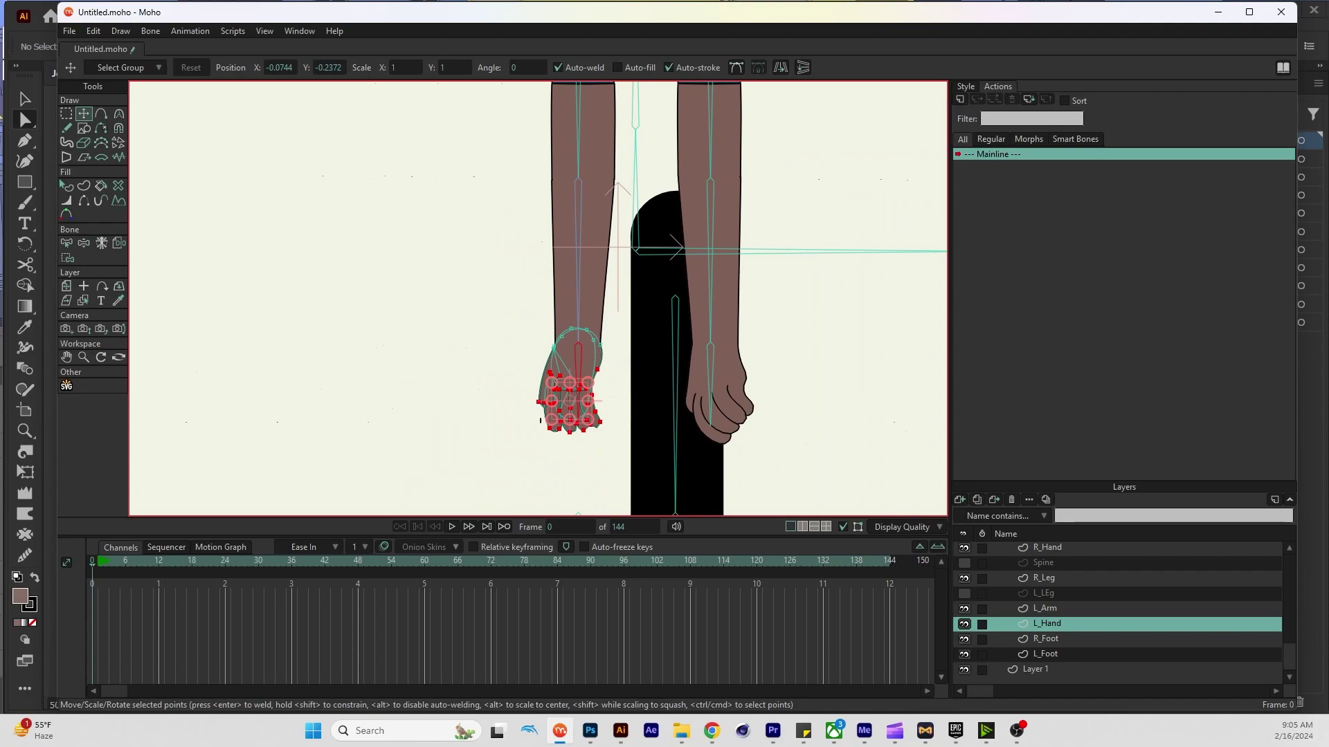
scroll(537, 298, "down", 1)
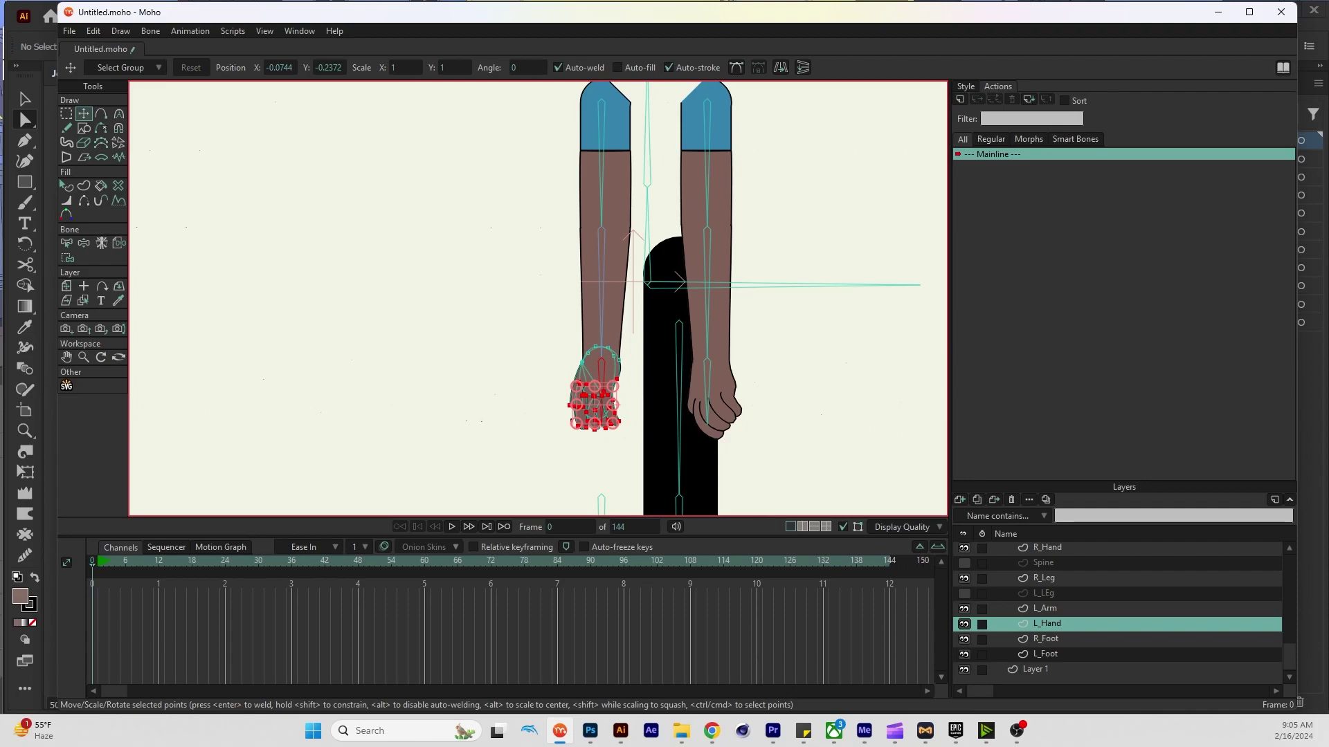
Select the L_LEg layer and make it visible
left_click(1045, 609)
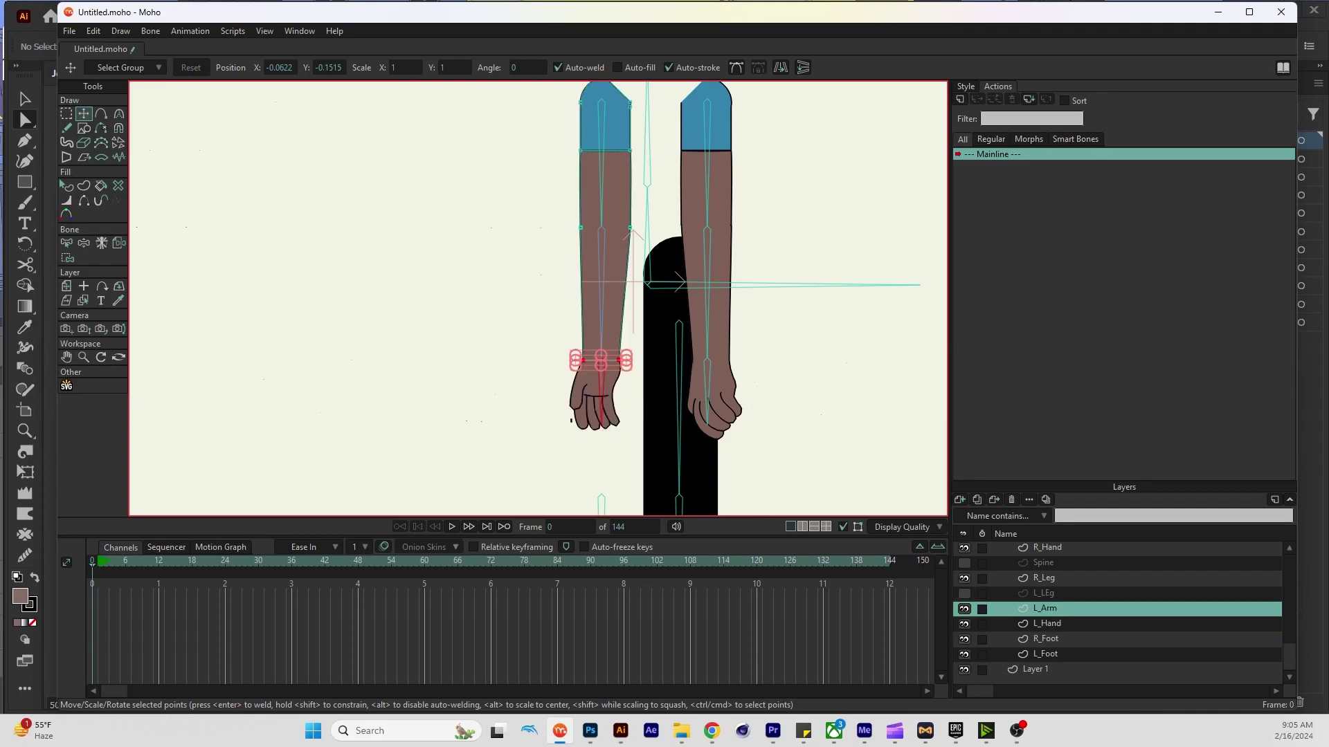
left_click(1045, 639)
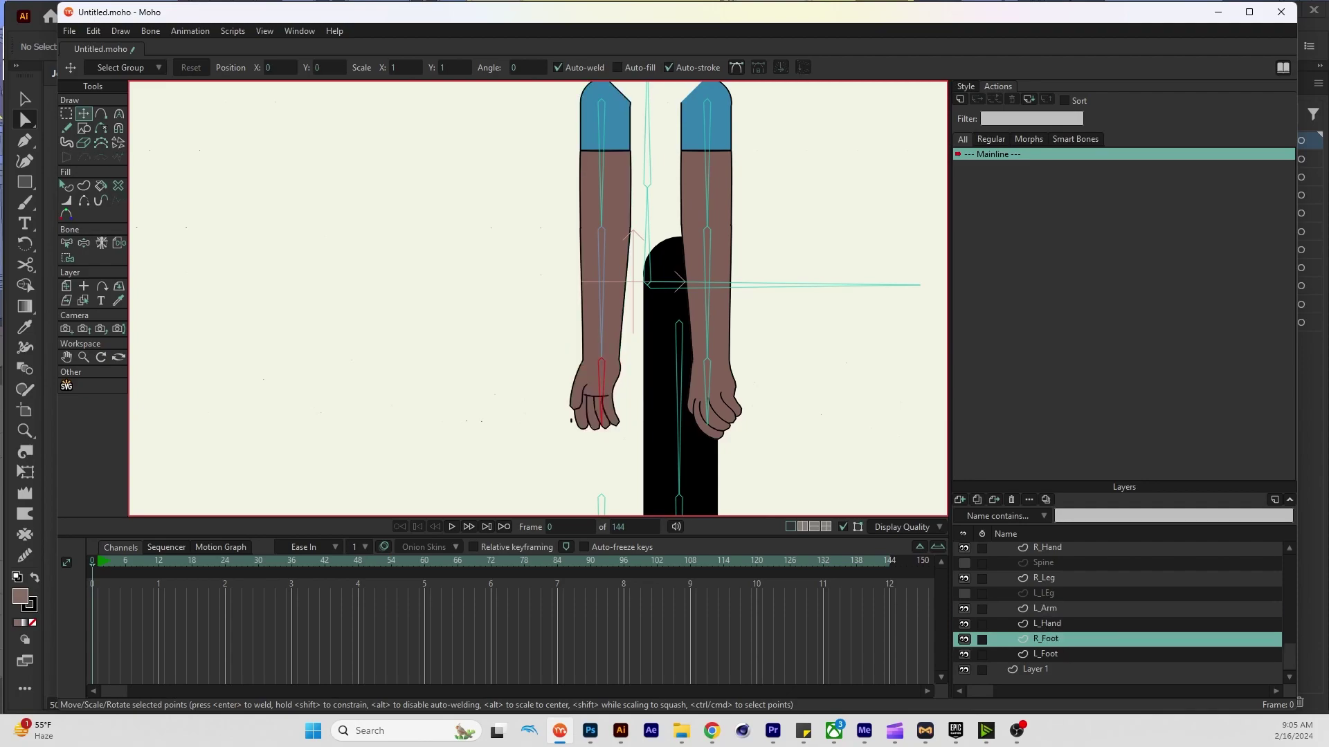
left_click(1044, 593)
left_click(964, 593)
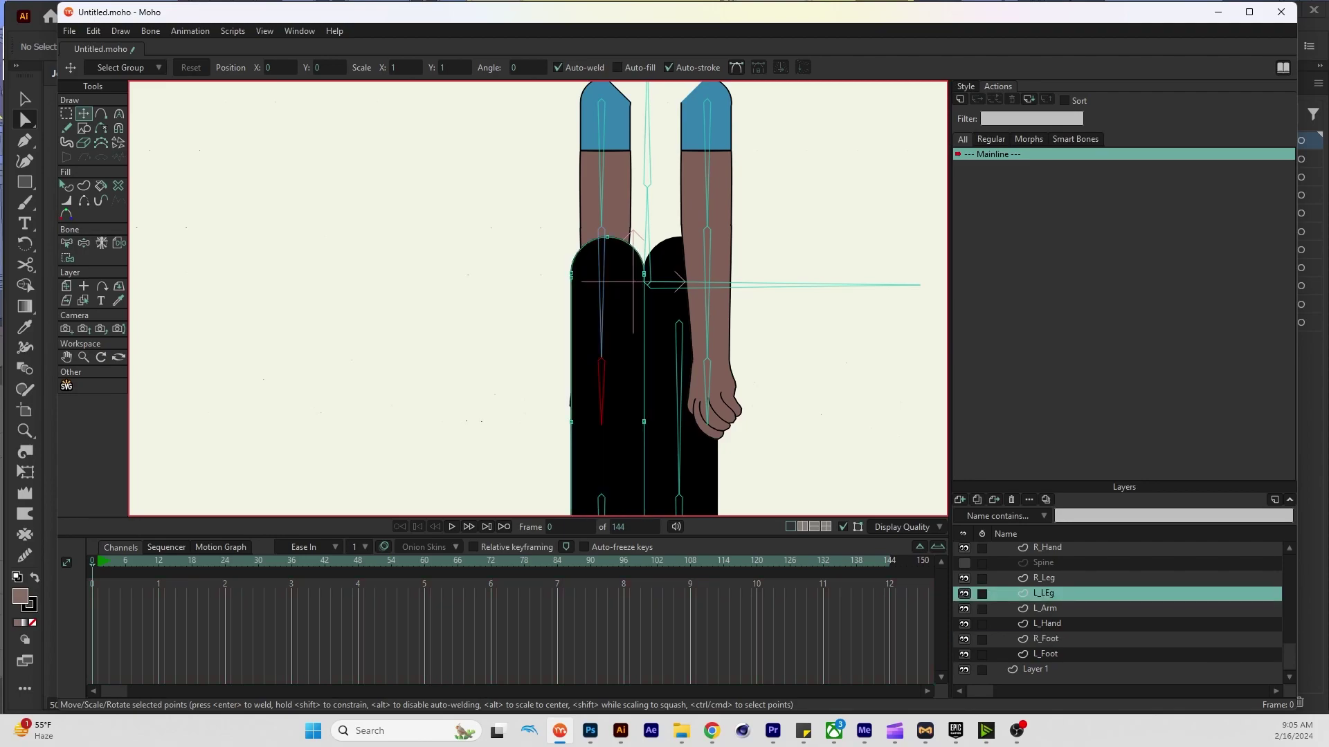
Hide the left upper arm, forearm and hand bones of John Rig by marking them as shy bones
scroll(1118, 609, "up", 2)
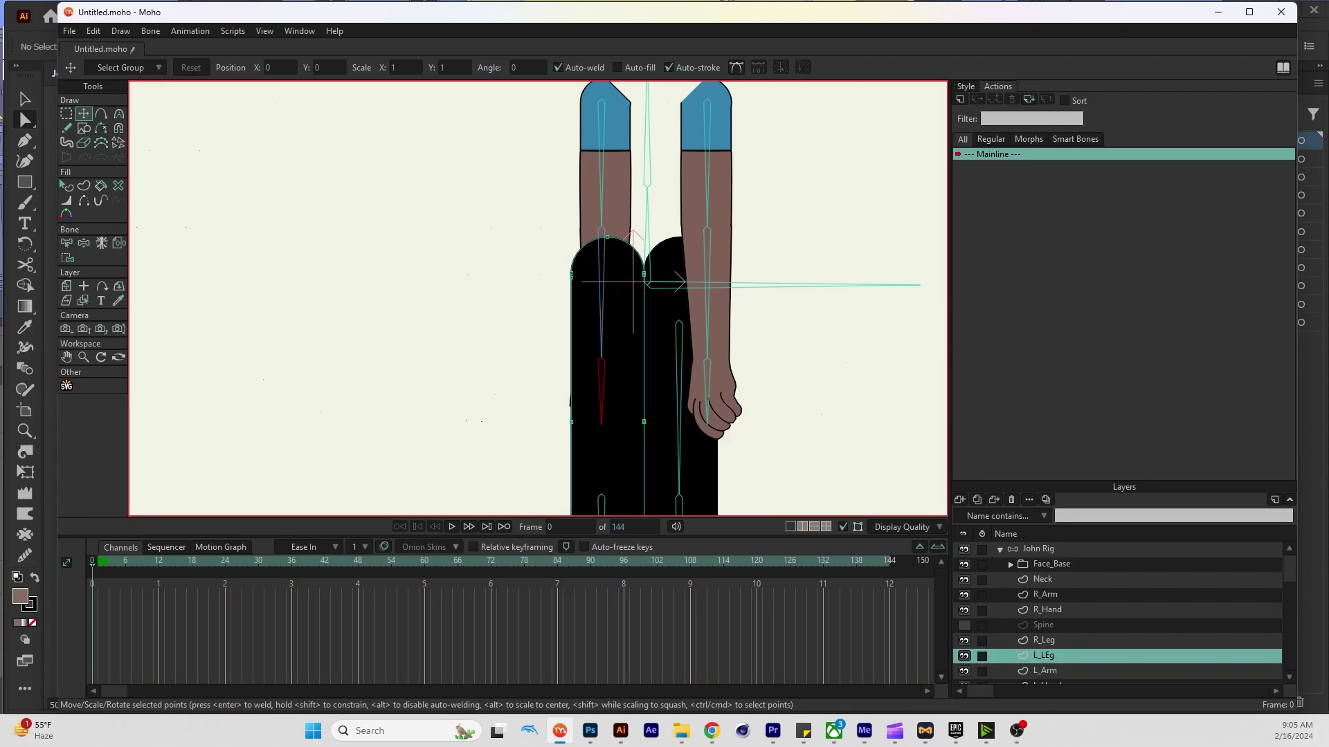
left_click(1038, 549)
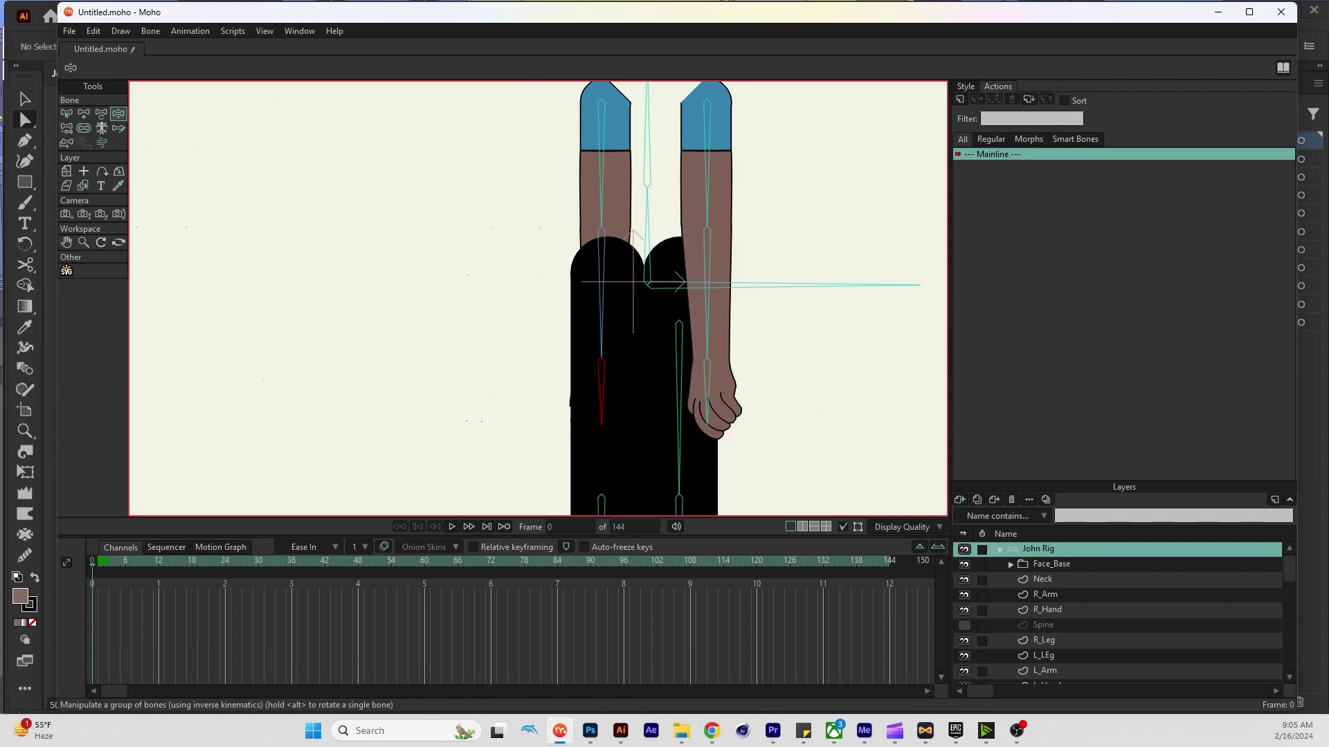
key("b")
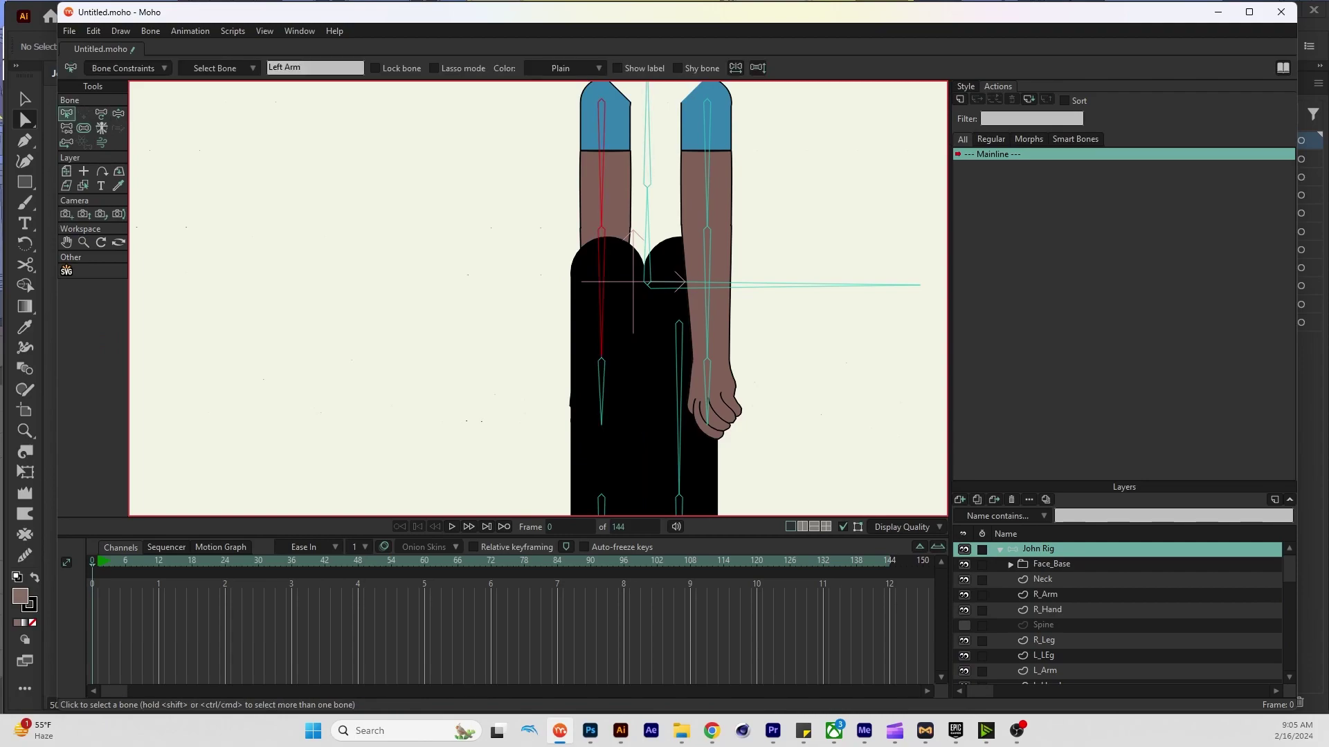
left_click(601, 391, "shift")
left_click(677, 68)
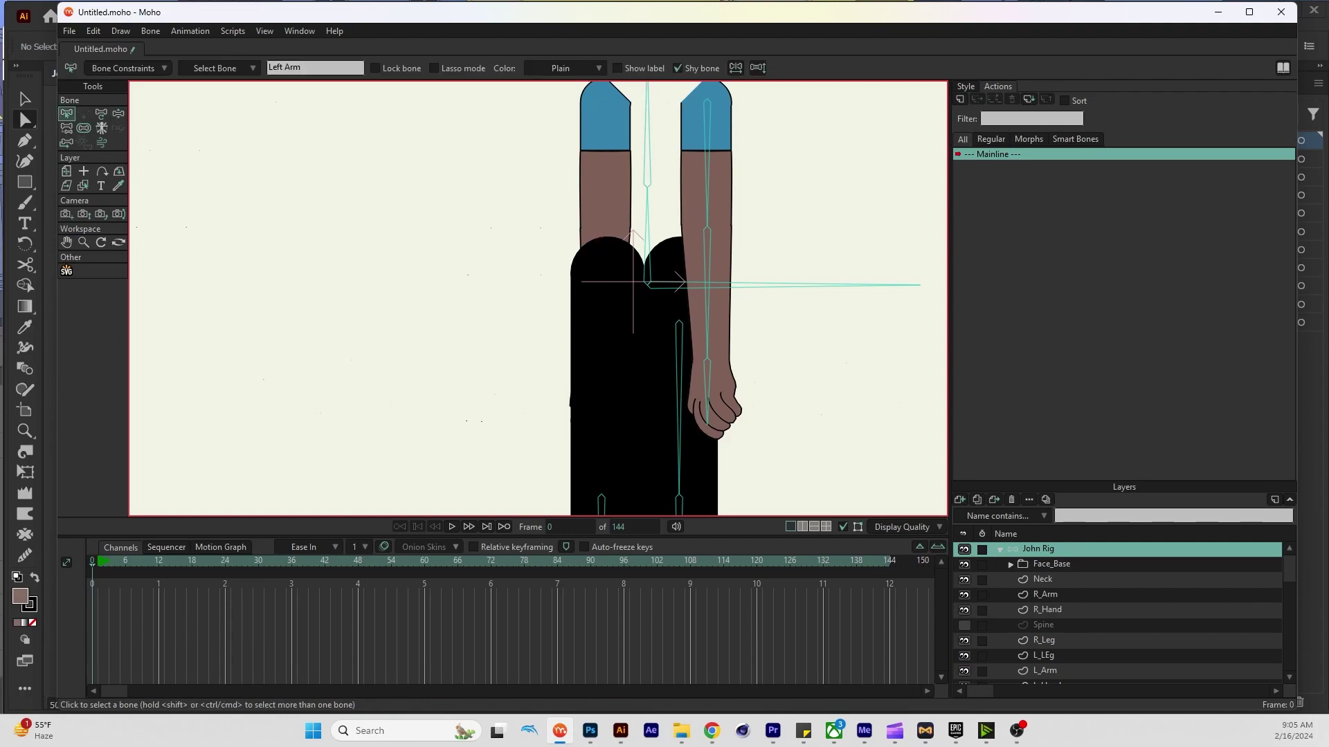
Show all bones to bring back the left thigh bone, and hide the left arm bones again as shy bones
scroll(1121, 609, "down", 2)
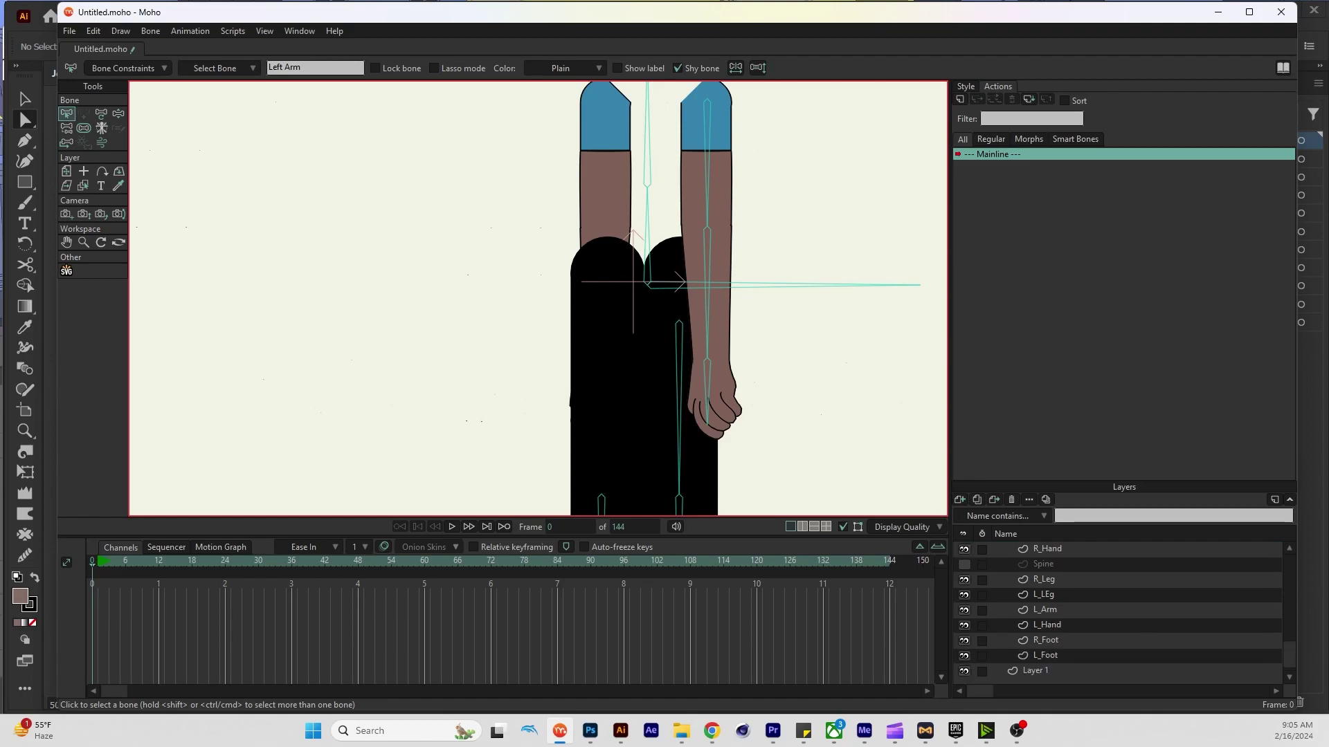
left_click(150, 31)
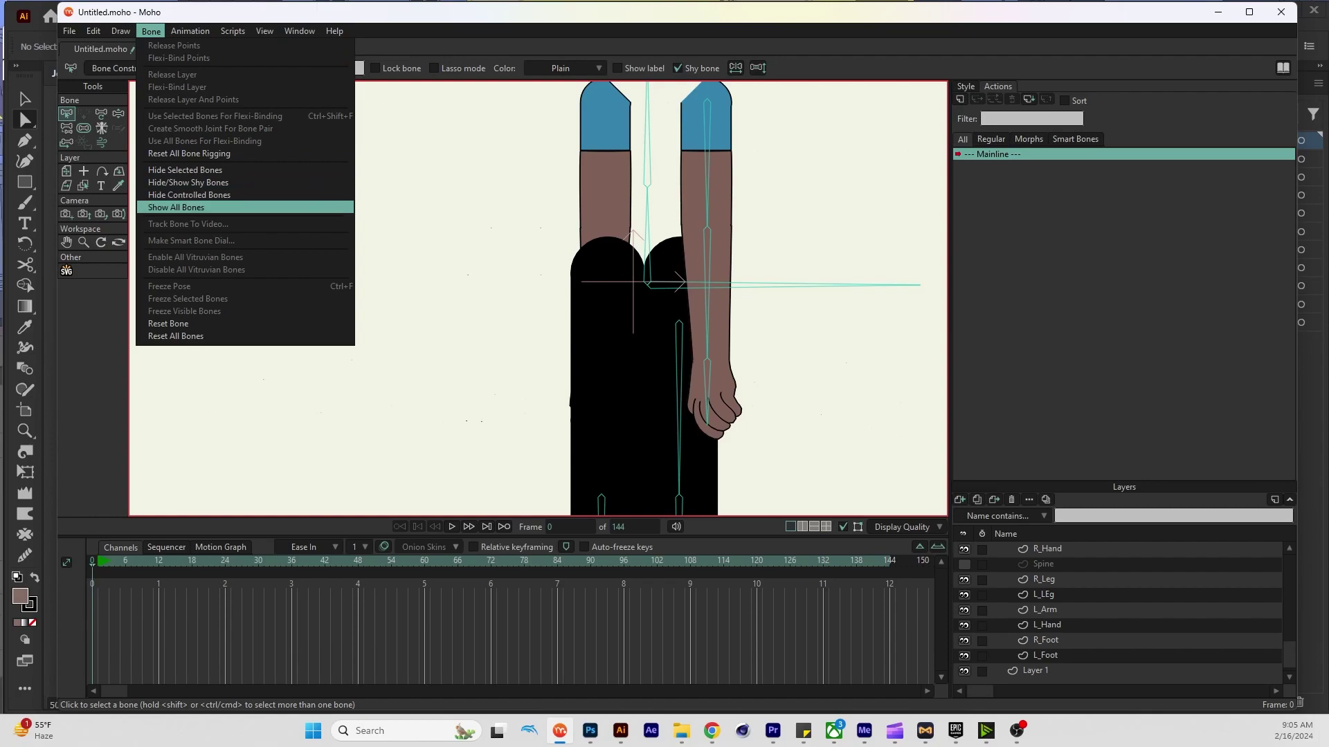
left_click(176, 207)
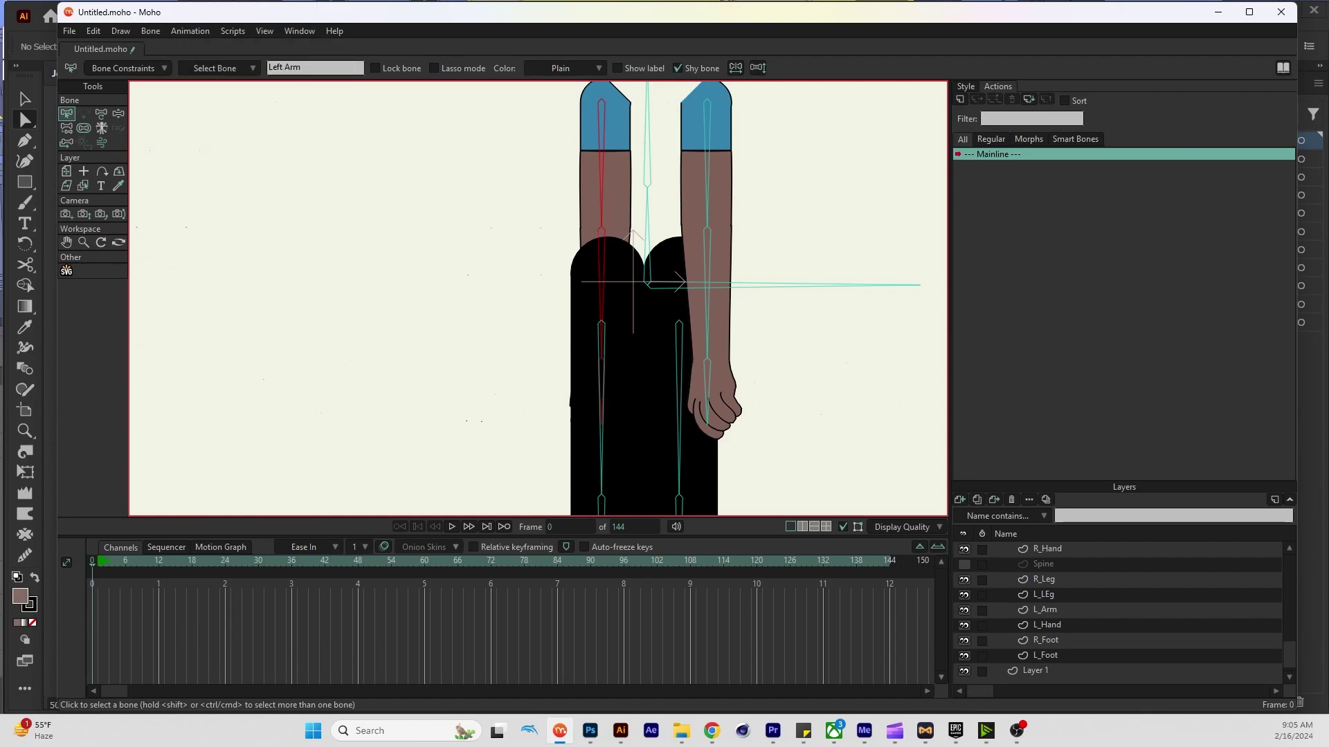
left_click(677, 68)
Examine how the left thigh and shin bones line up with the L_LEg shape's points from hip to cuff
left_click(601, 408)
scroll(602, 408, "down", 5)
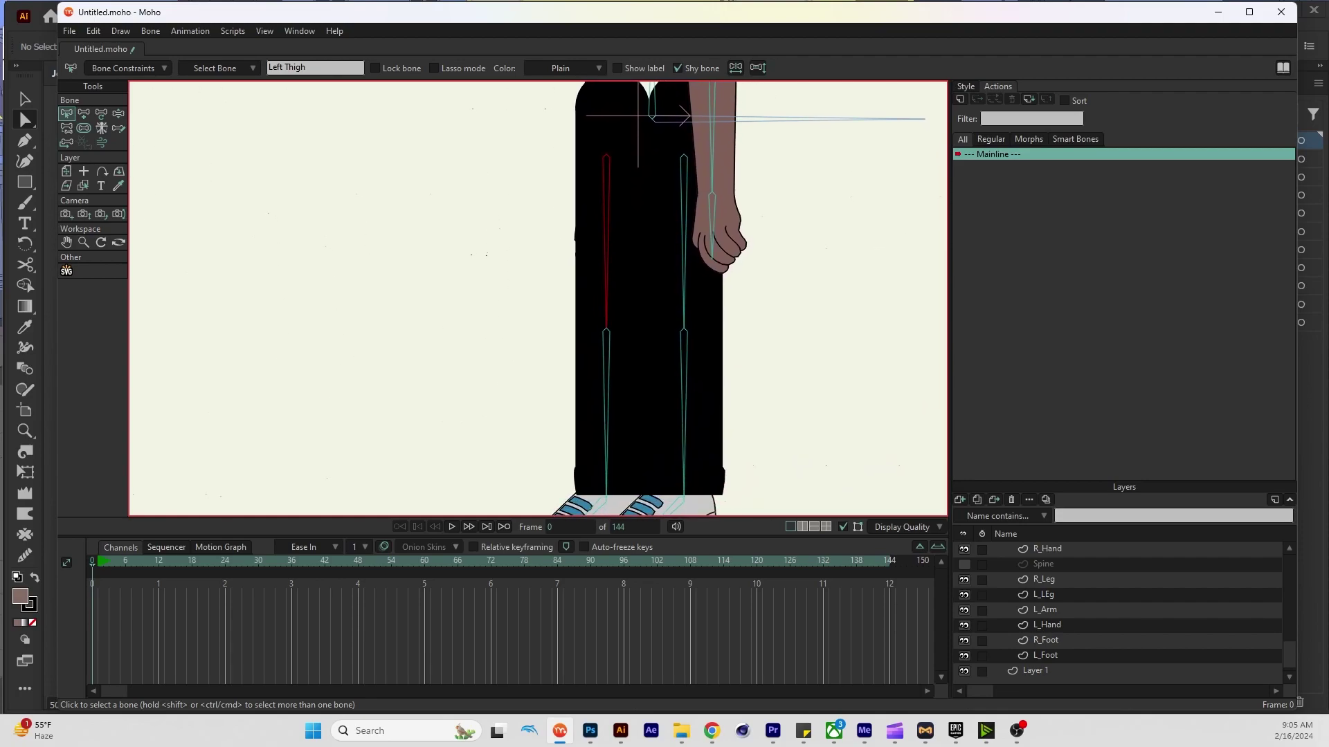
left_click(1044, 595)
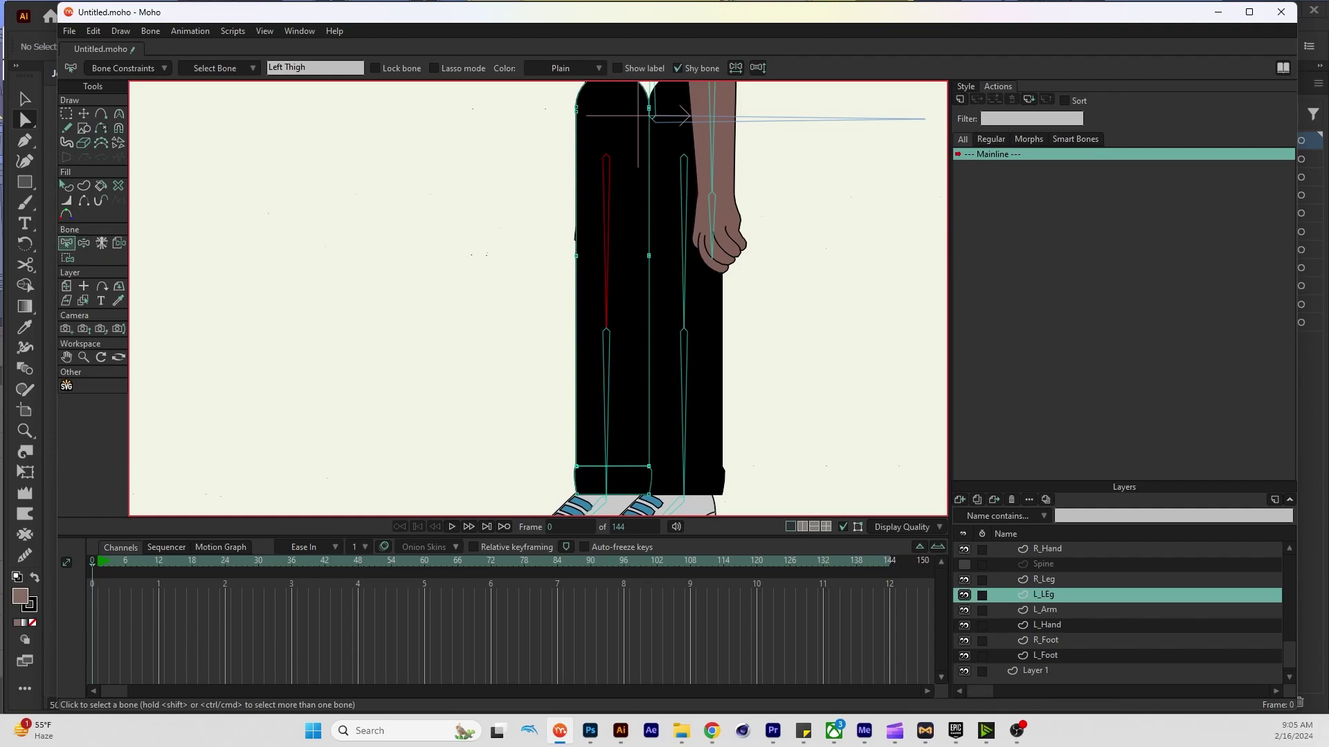
scroll(537, 298, "up", 4)
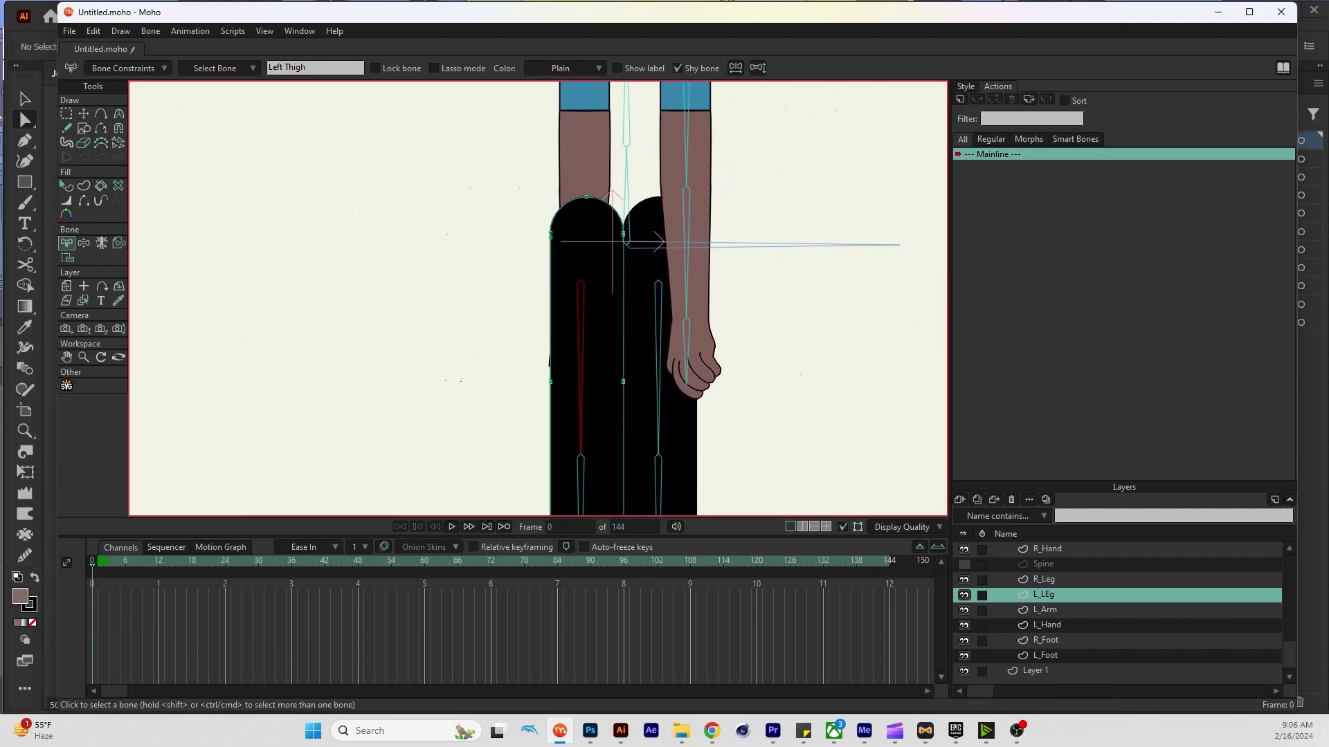
scroll(538, 298, "down", 5)
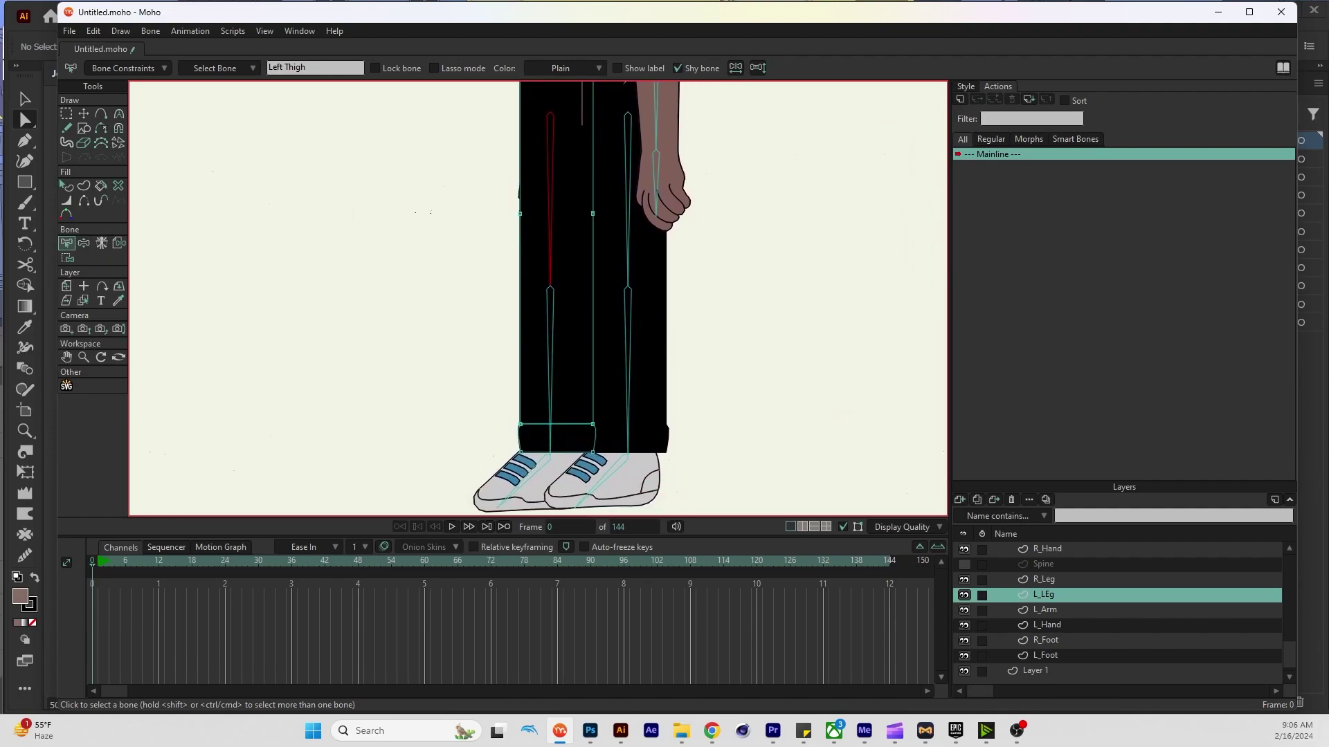
scroll(538, 298, "up", 4)
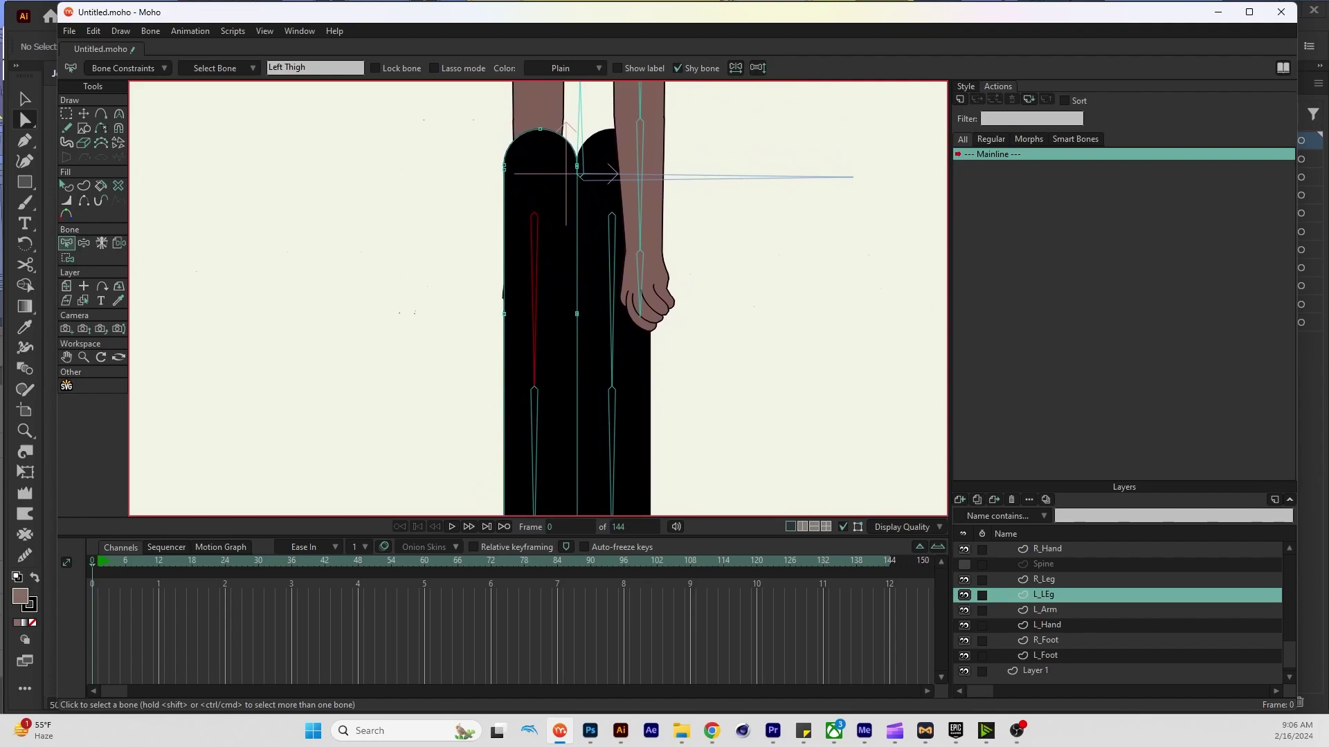
key("t")
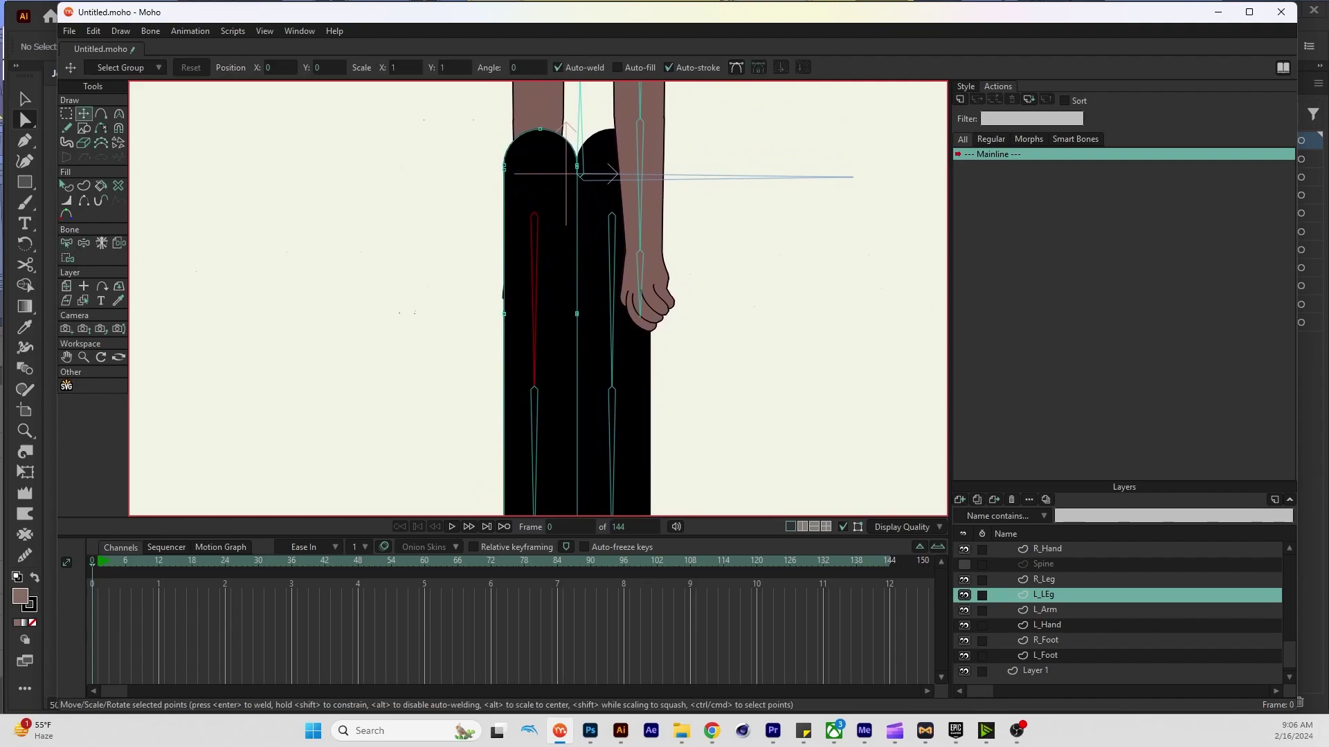
Move John Rig's left thigh bone, with its child bones, up to the rounded top of the left trouser leg
scroll(1121, 609, "up", 2)
left_click(1038, 549)
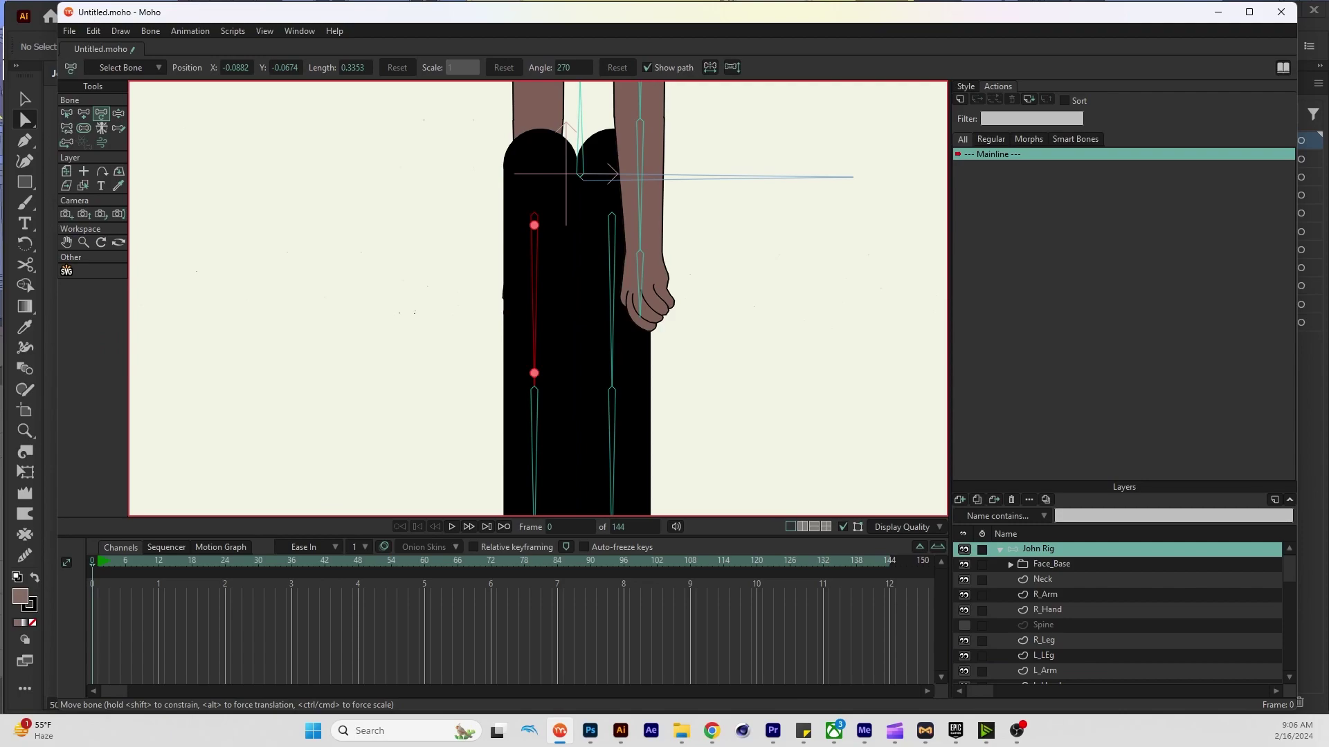
left_click_drag(535, 277, 540, 231)
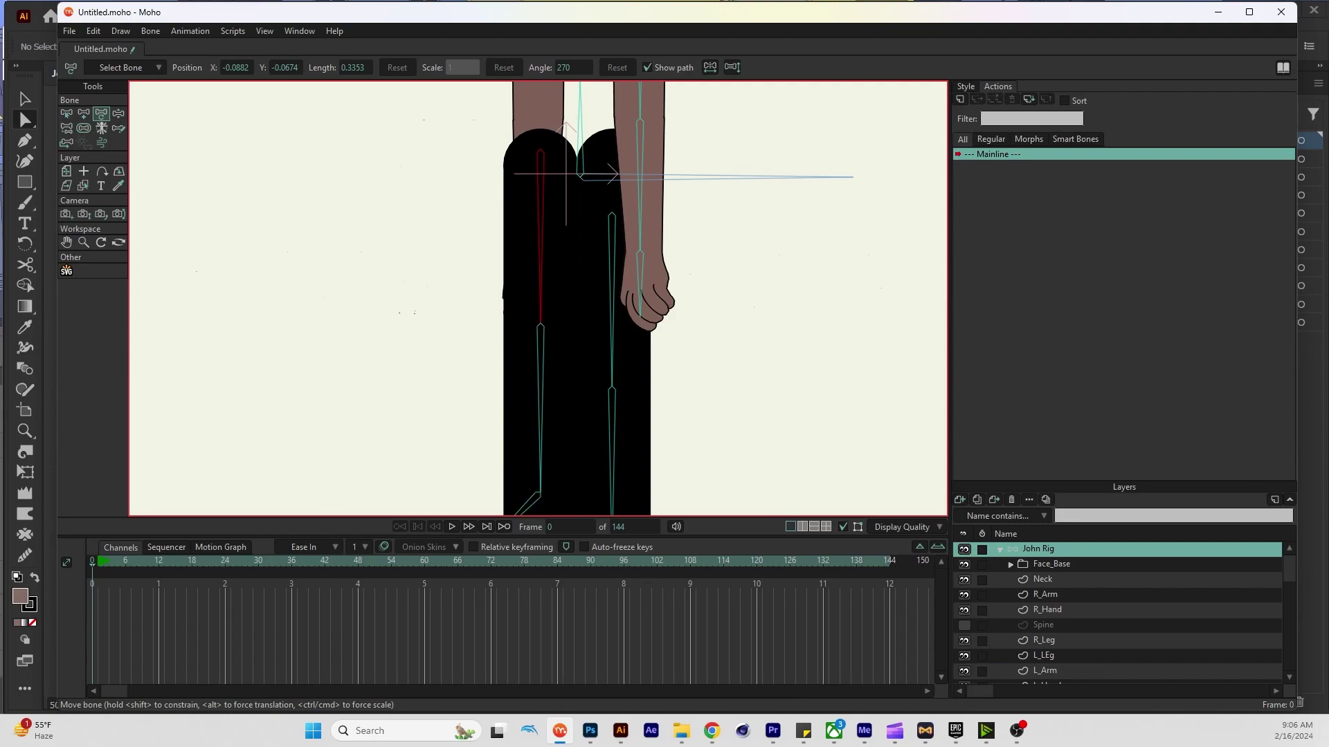
Lengthen the left shin bone down to the ankle and reposition the left foot bone over the shoe
left_click_drag(541, 405, 543, 260)
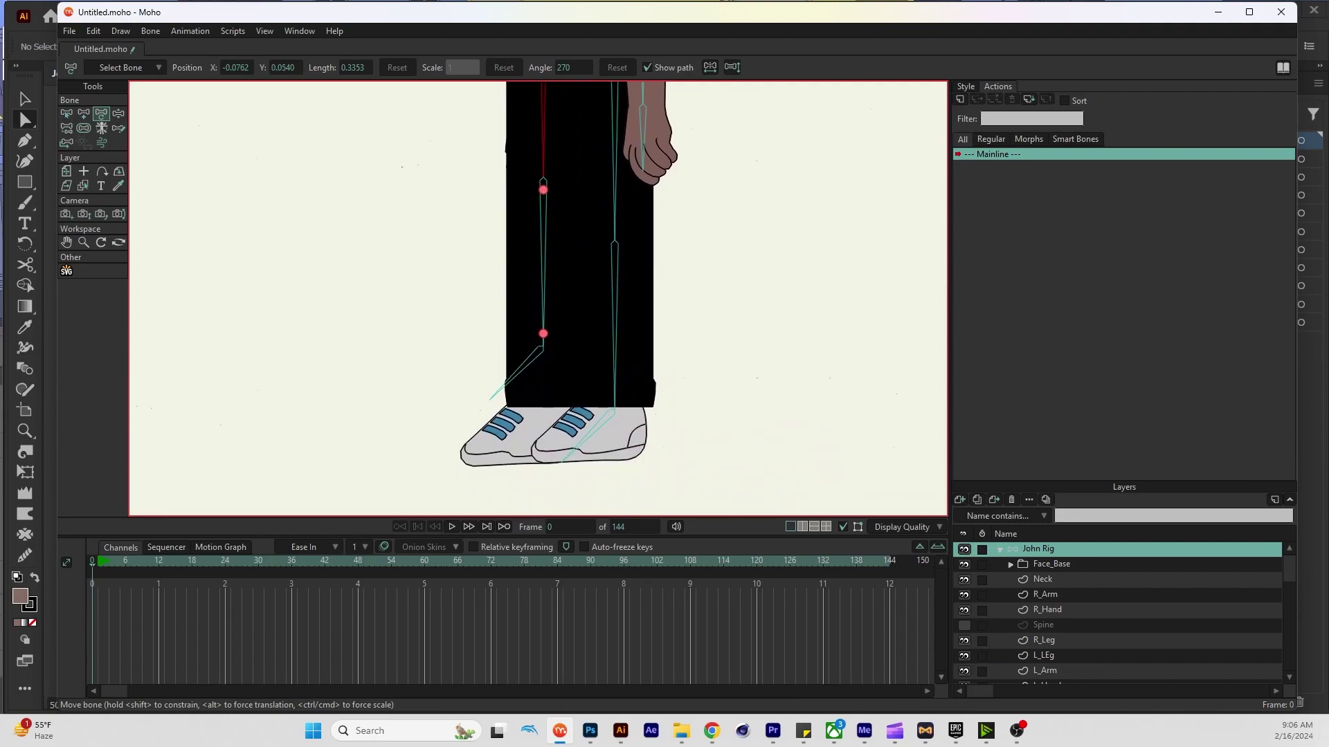
left_click(543, 260)
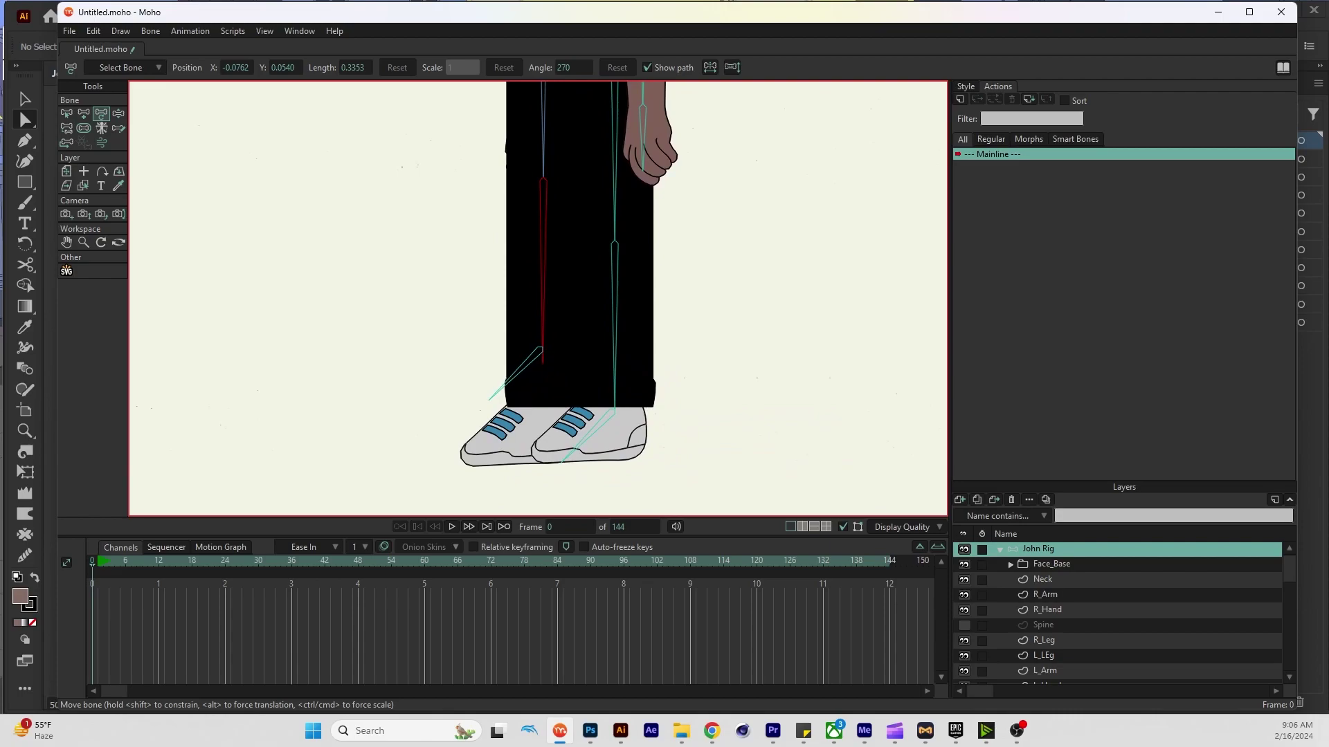
left_click(517, 374)
left_click(517, 374)
Move the right thigh bone, with its child bones, up to the top of the right trouser leg
left_click_drag(616, 138, 613, 282)
left_click_drag(611, 224, 612, 163)
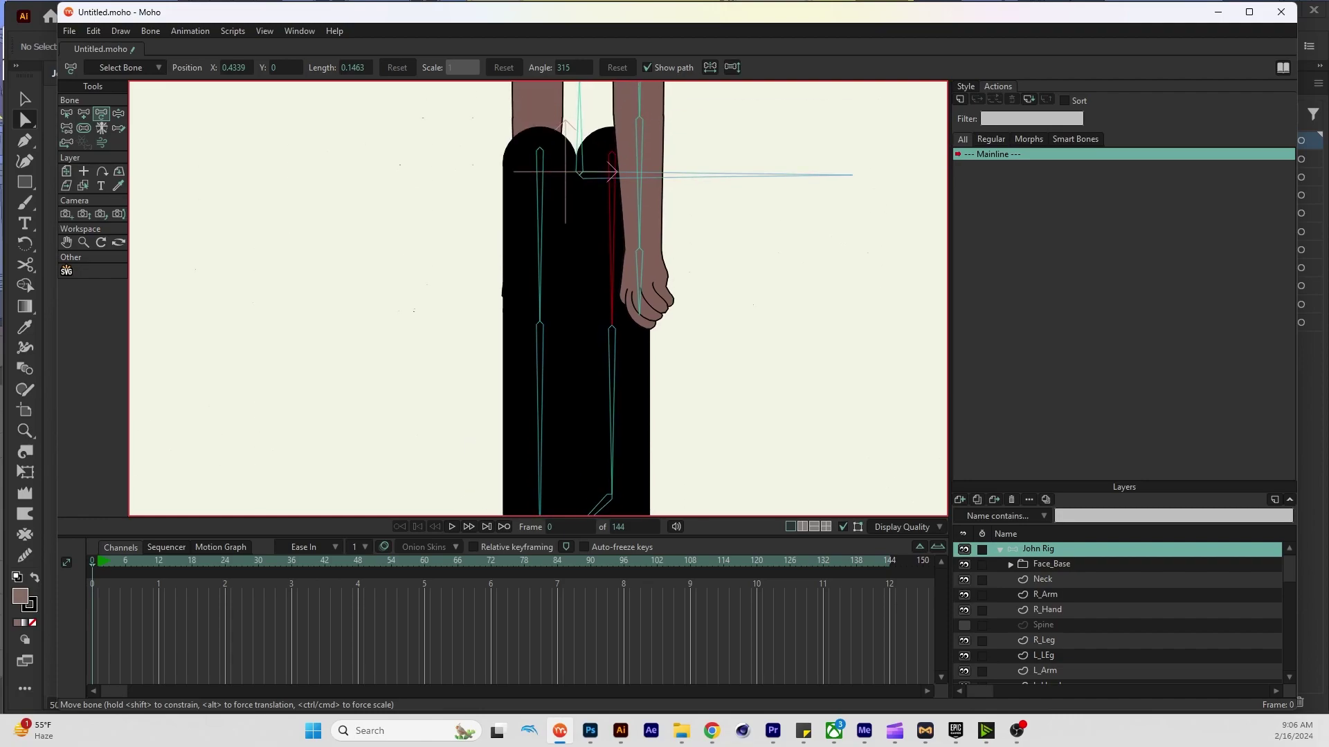
Select the right shin bone below the raised right thigh bone
left_click_drag(612, 397, 596, 259)
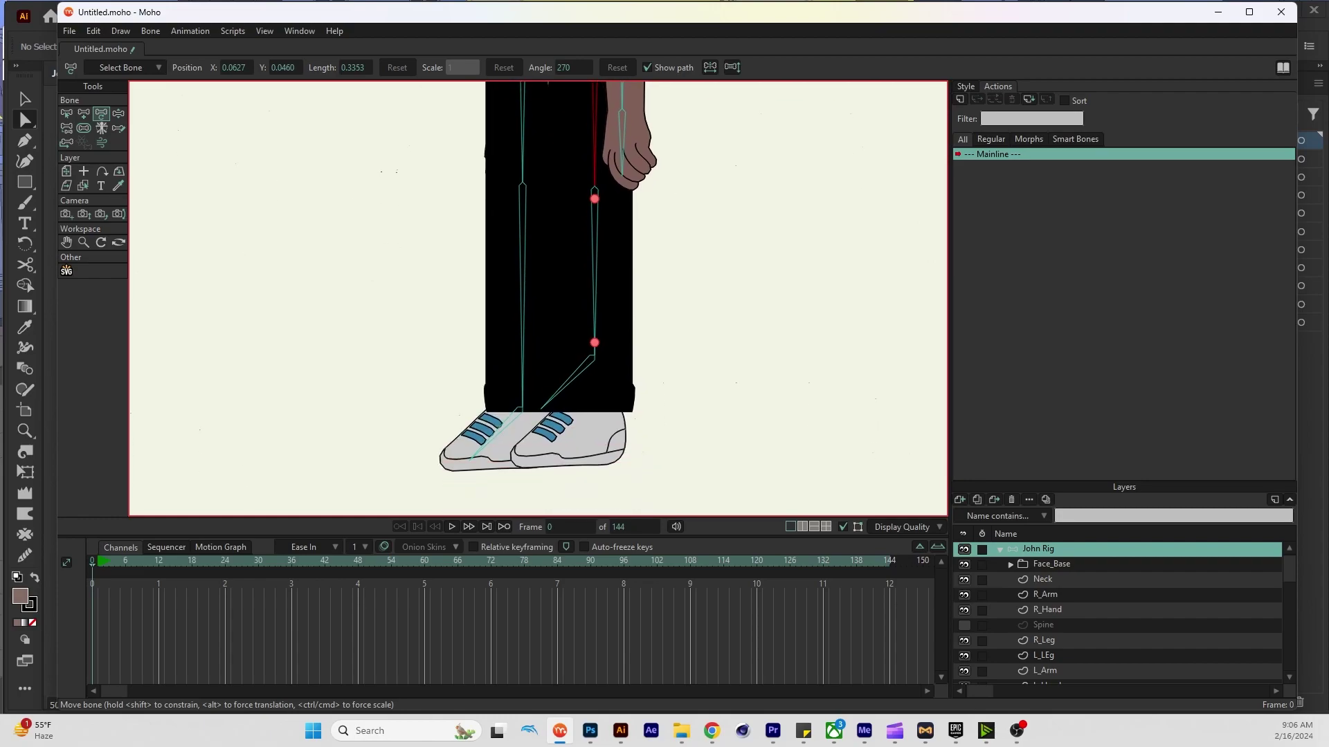
left_click(595, 270)
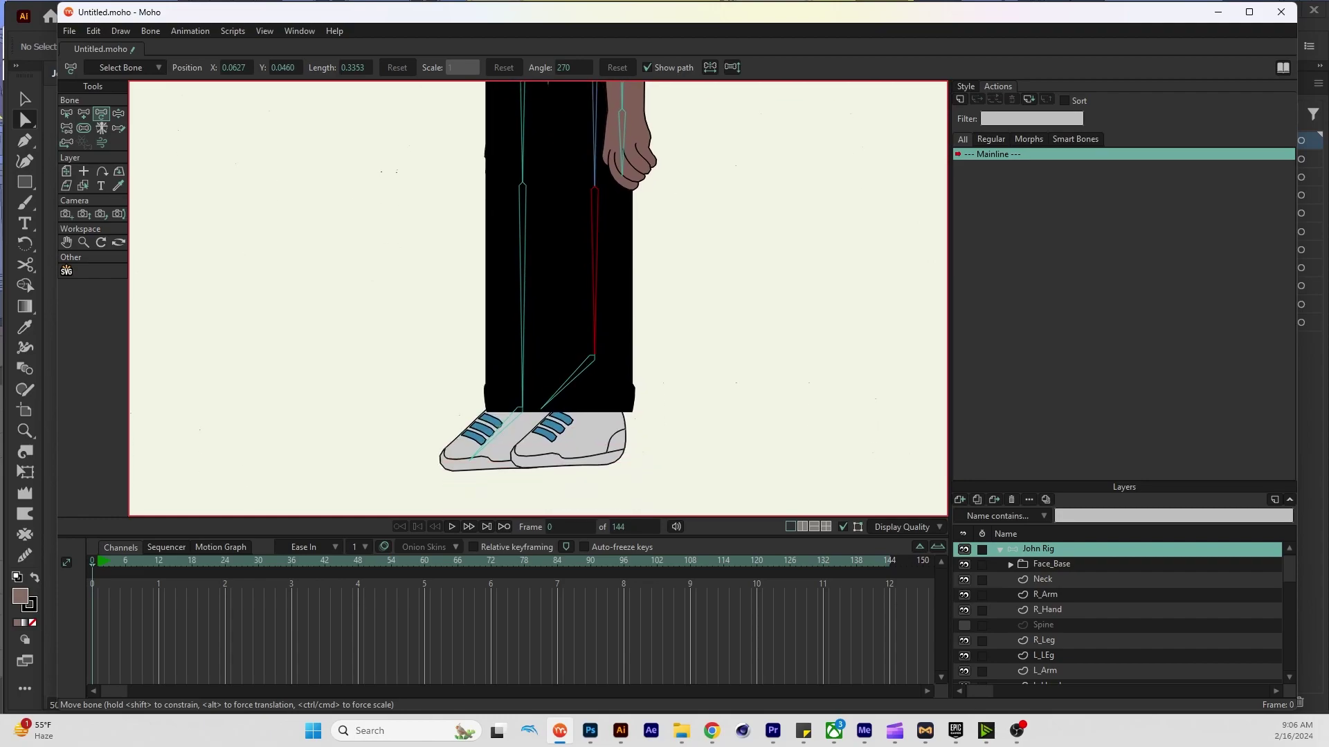
Reposition the right foot bone into the right shoe so that the shin bone ends at the ankle
left_click_drag(595, 270, 594, 292)
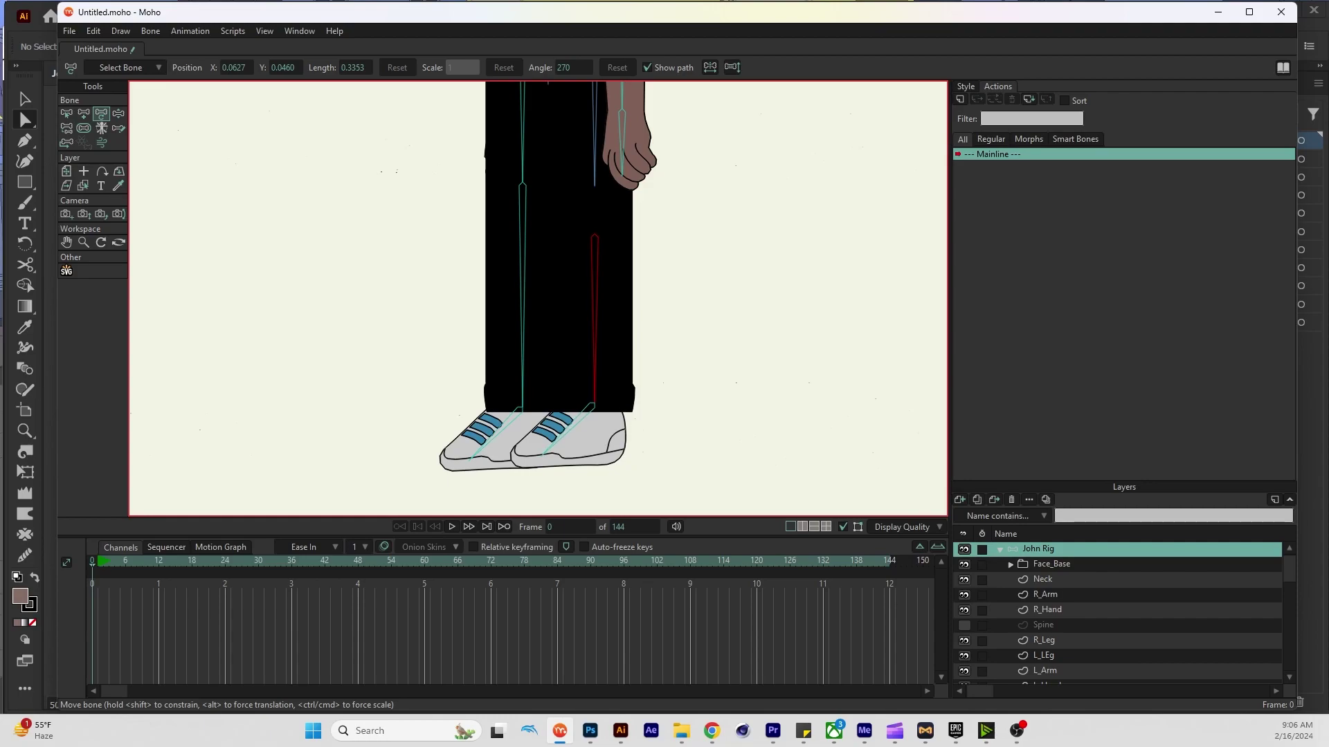
key("ctrl+z")
left_click(595, 270)
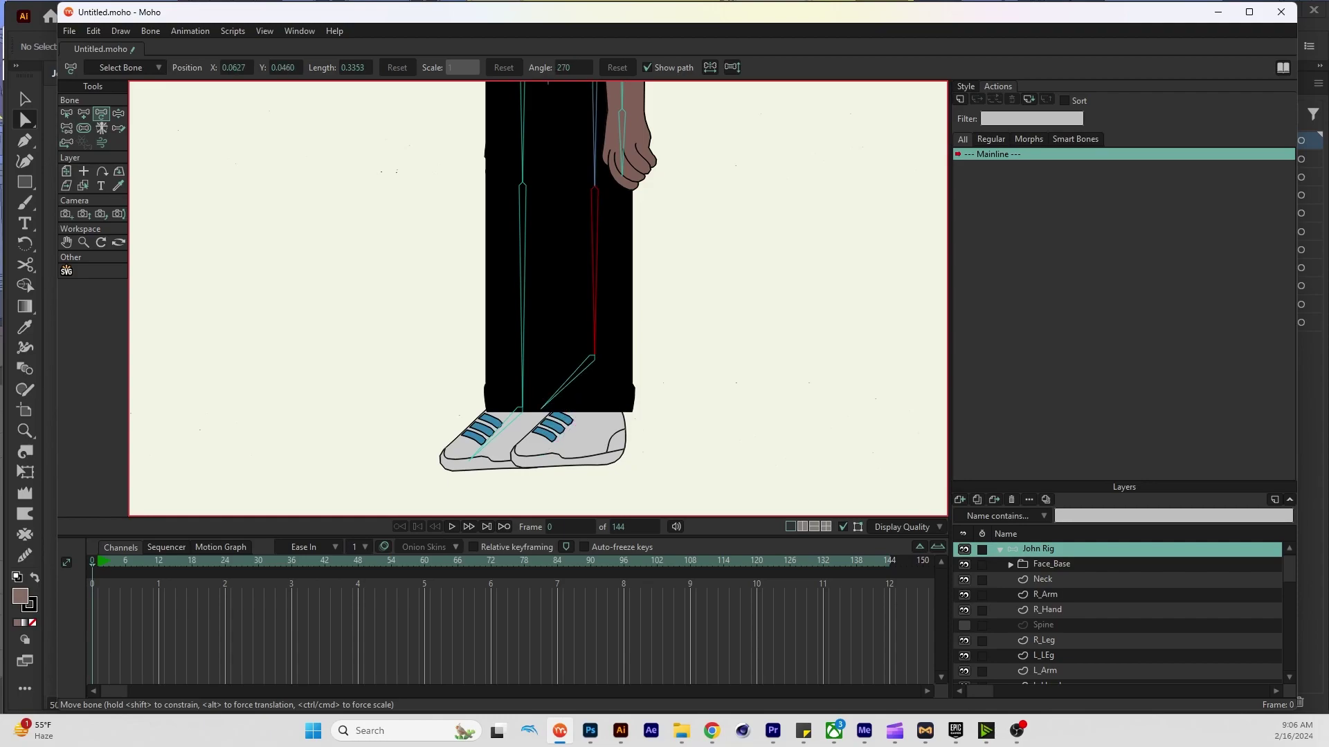
left_click(565, 383)
left_click_drag(565, 382, 568, 437)
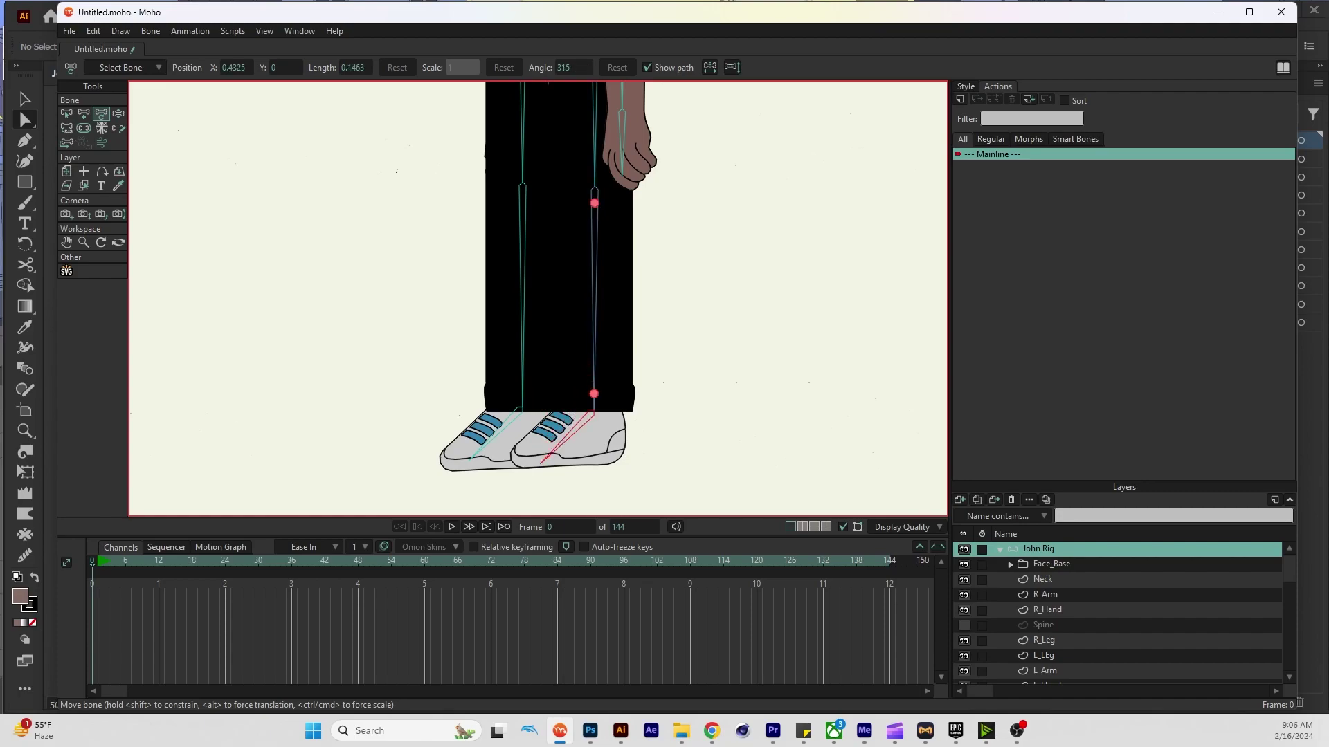
Check the R_Leg shape against the leg bones and select the right thigh bone in the John Rig layer
scroll(1117, 613, "down", 2)
left_click(1044, 578)
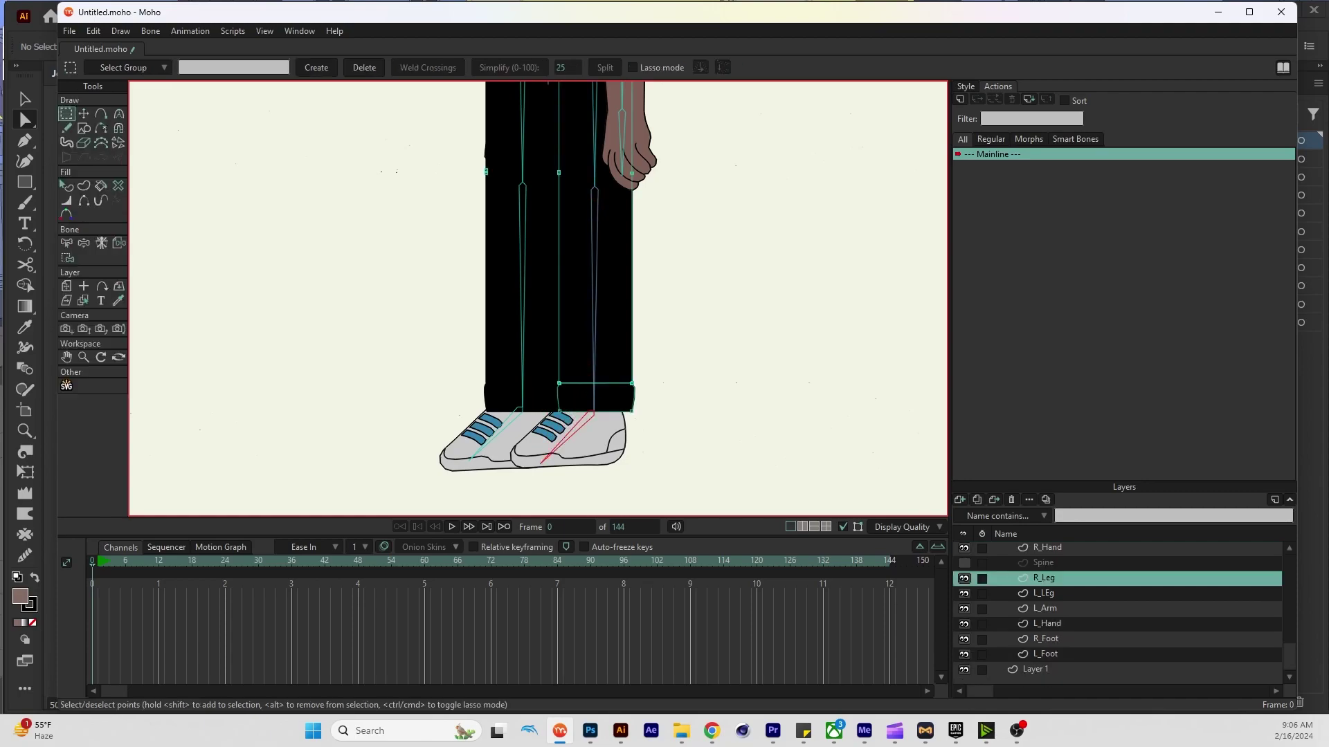
scroll(538, 299, "up", 3)
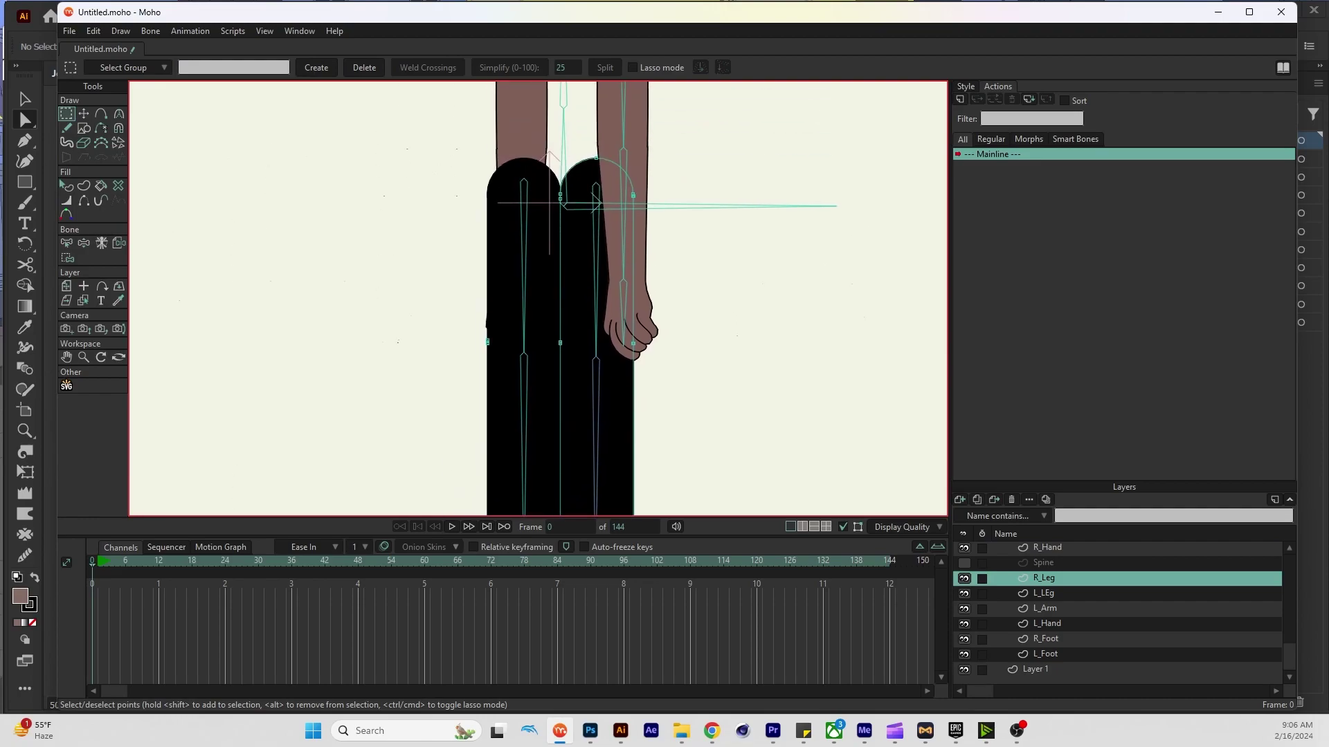
scroll(1117, 610, "up", 2)
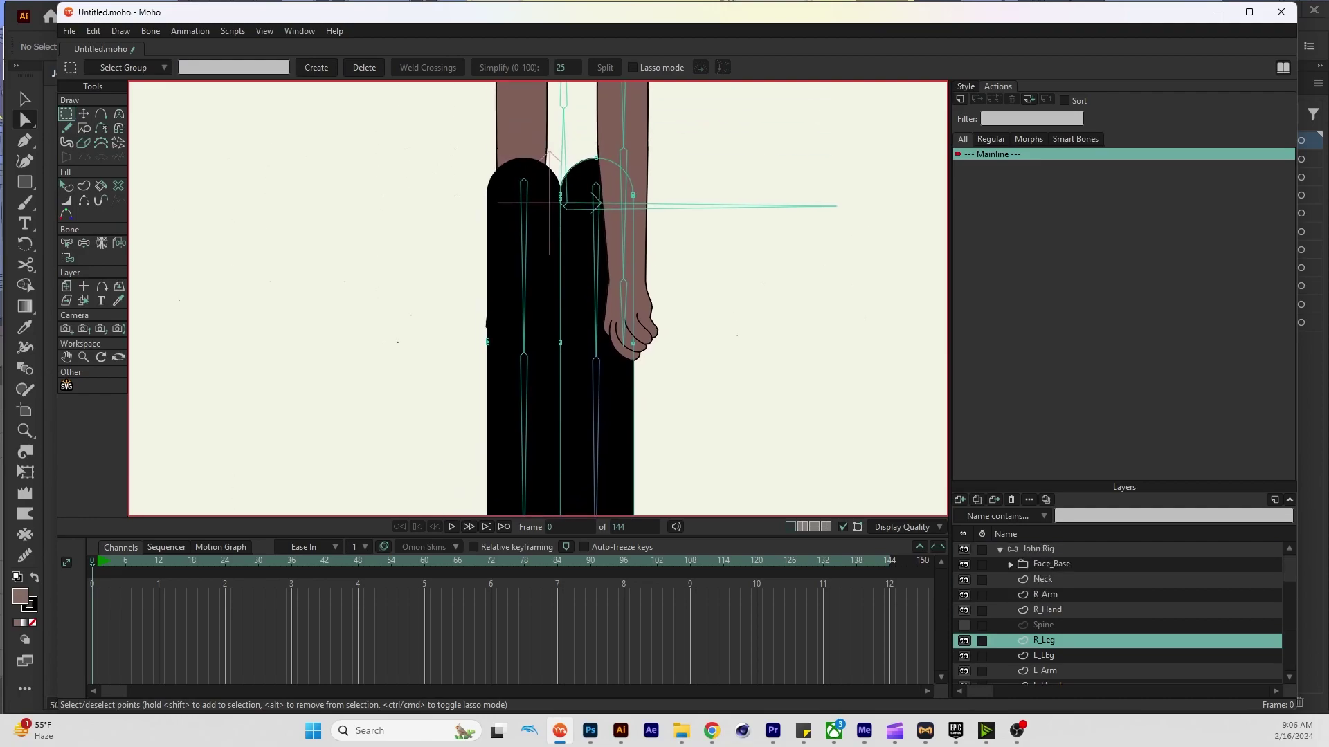
left_click(1038, 549)
left_click(596, 372)
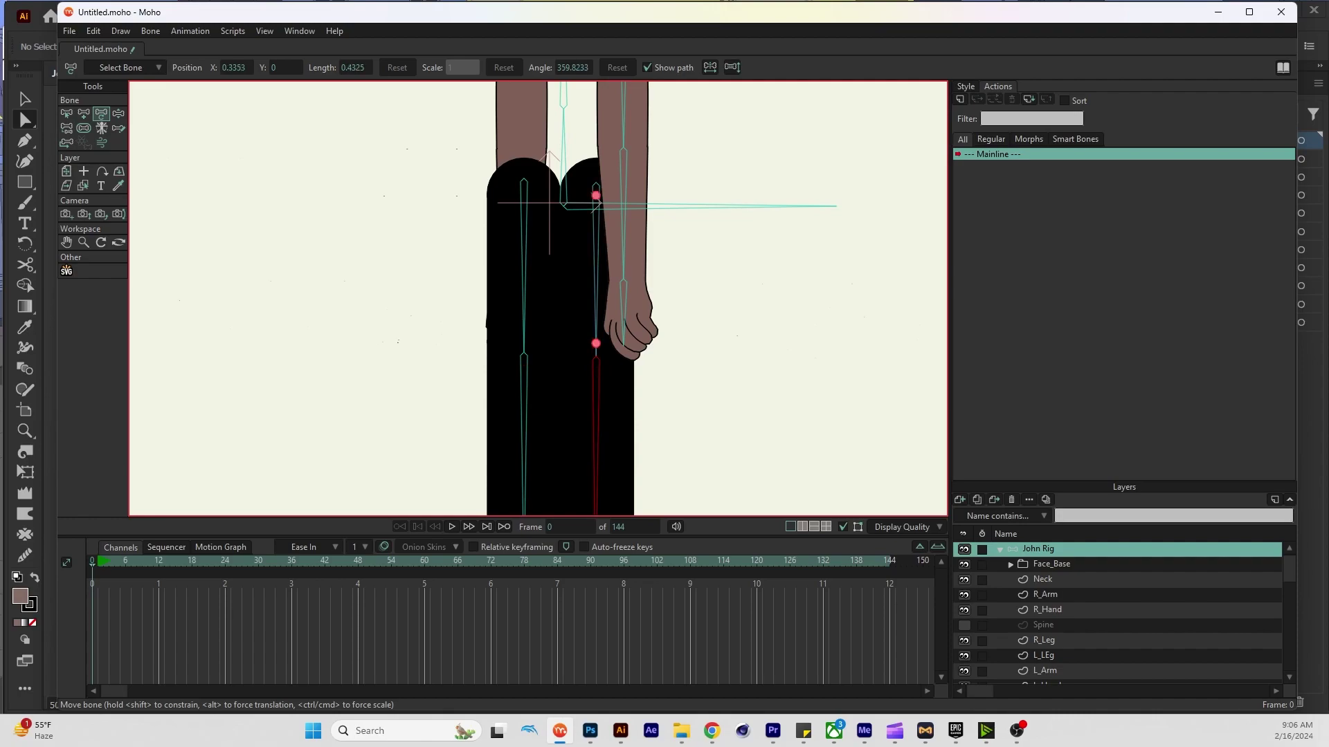
left_click(595, 344)
left_click(595, 343)
scroll(593, 341, "up", 5)
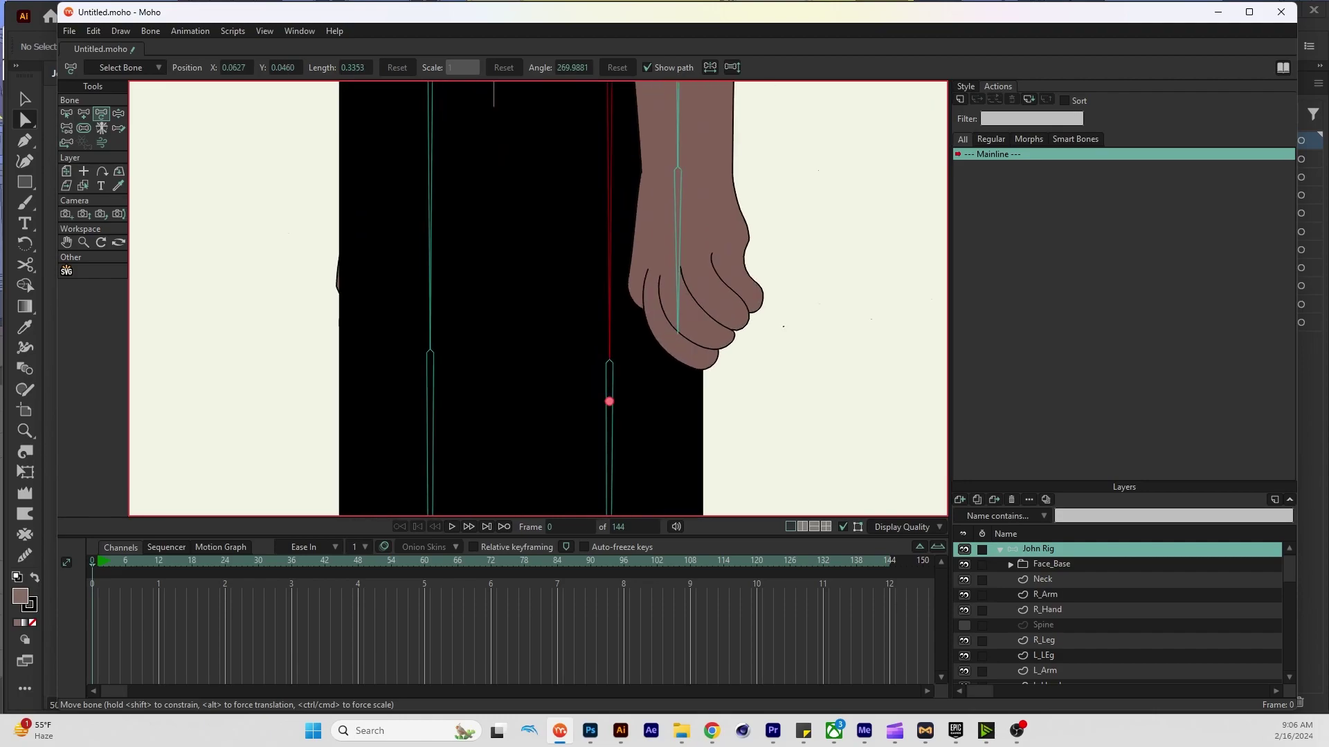
scroll(621, 348, "down", 5)
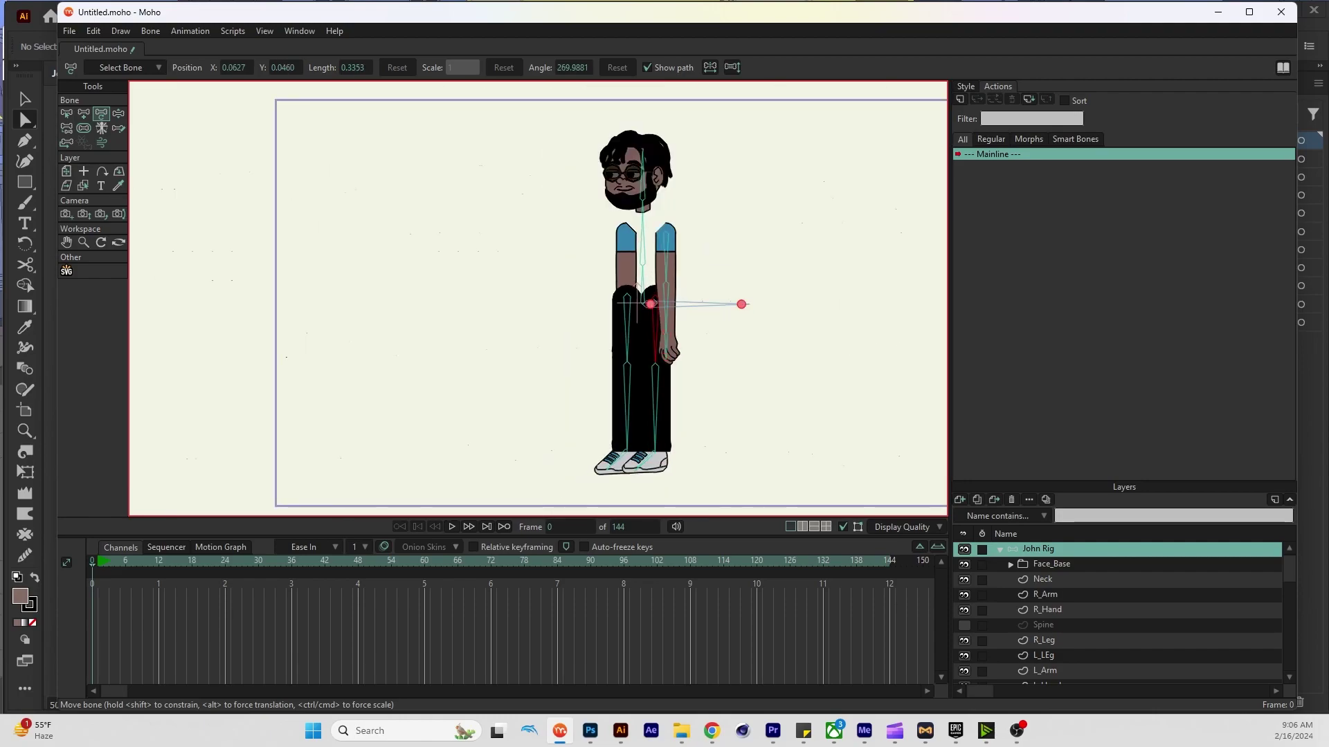
scroll(1122, 609, "down", 1)
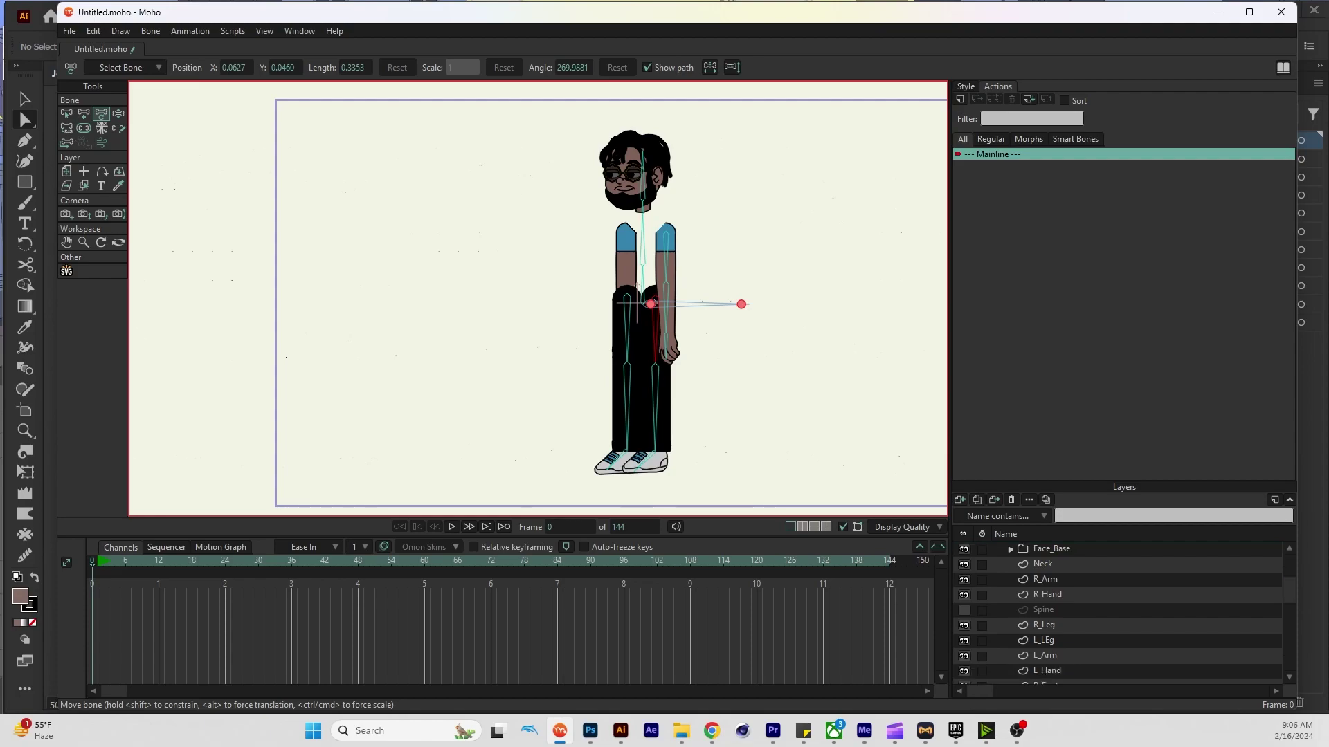
Bind the knee points of the R_Leg layer to the right thigh bone
left_click(1047, 595)
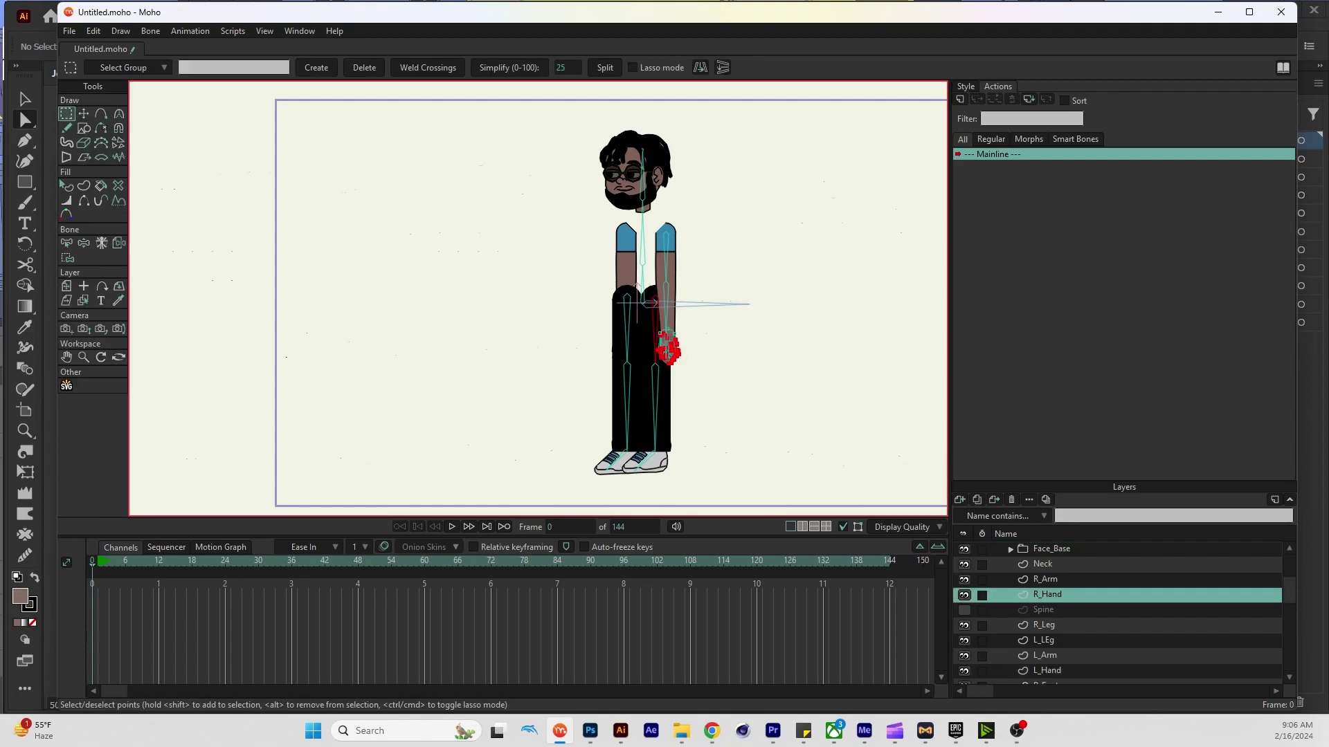
left_click(1044, 625)
scroll(723, 389, "up", 3)
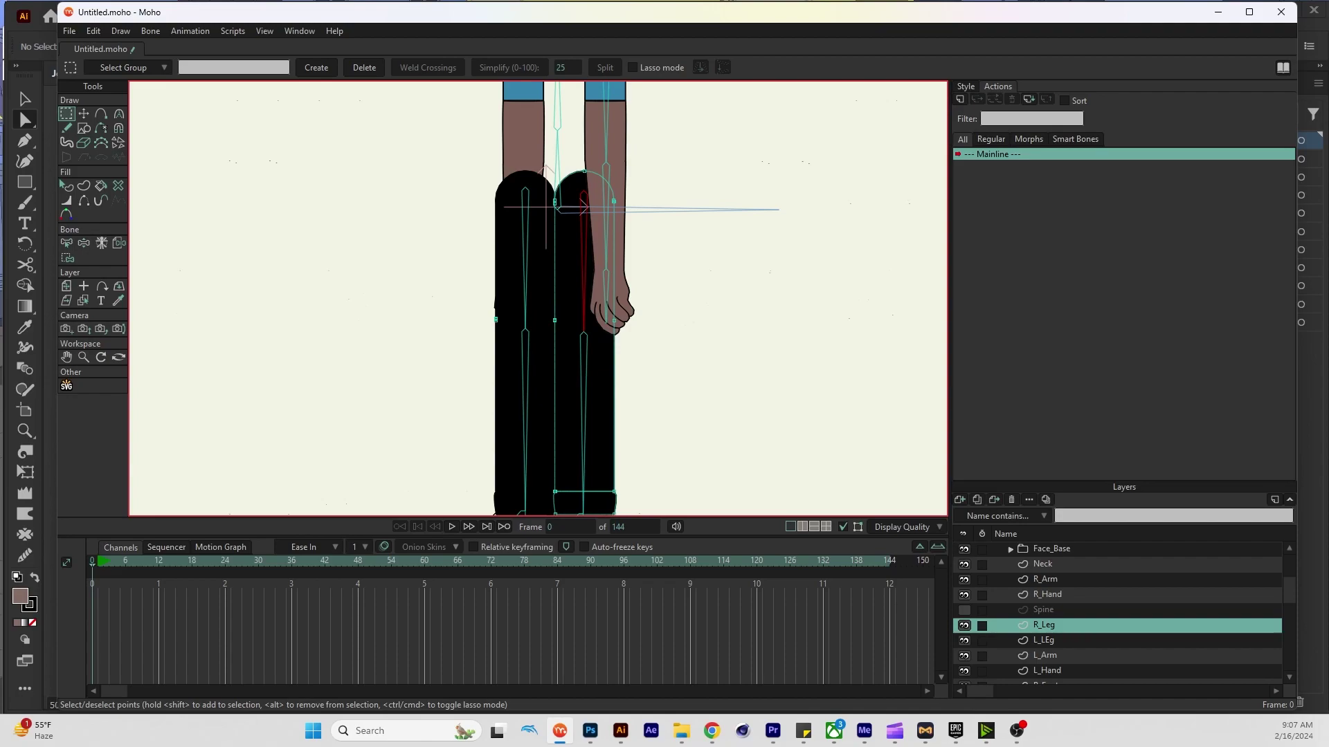
left_click(67, 257)
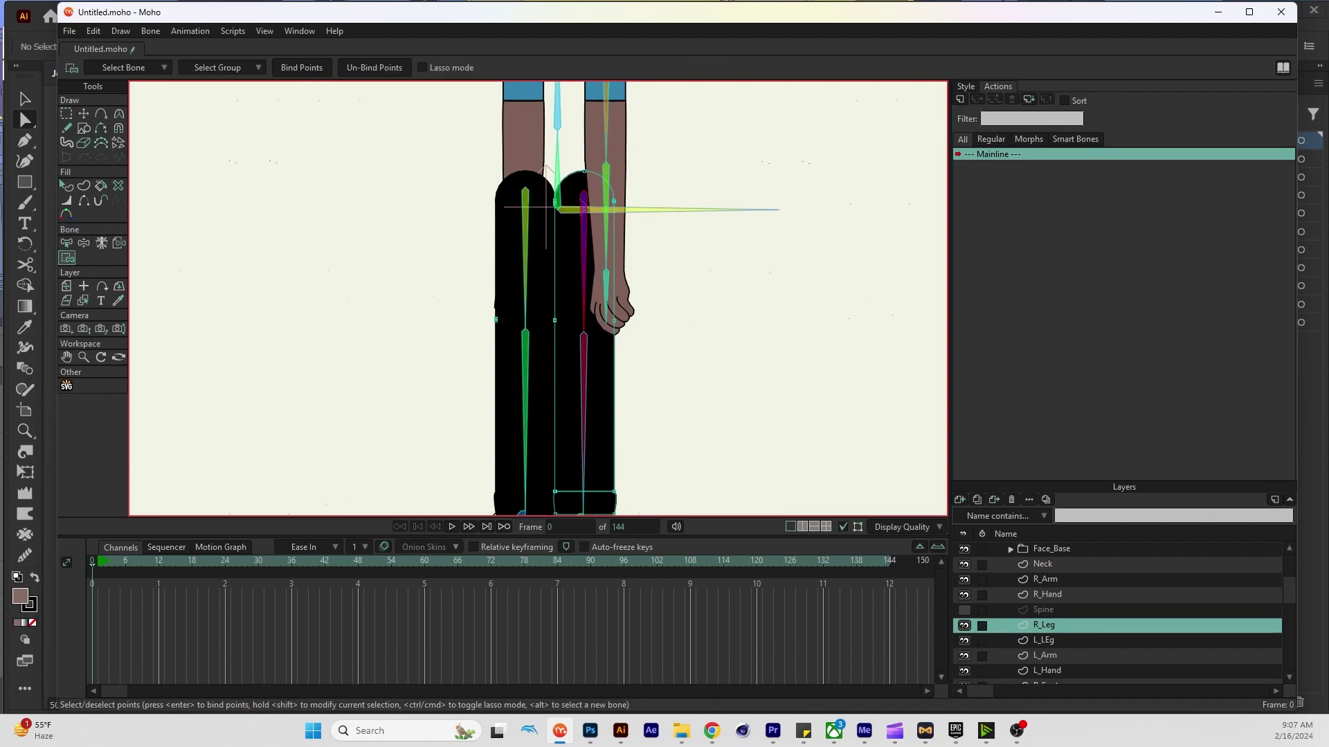
left_click_drag(546, 309, 632, 328)
key("Return")
Bind the trouser cuff points of the R_Leg layer to the right shin bone
scroll(538, 298, "down", 4)
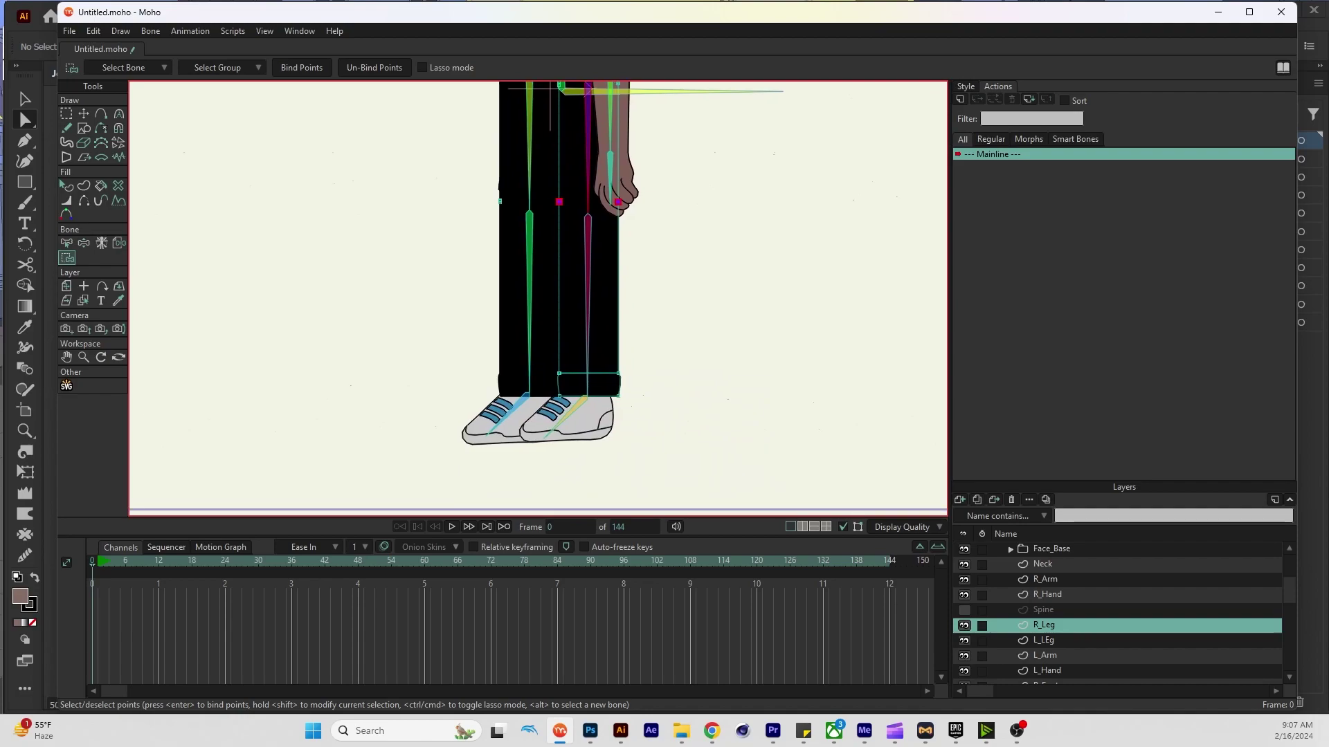
left_click(588, 304, "alt")
left_click_drag(645, 366, 544, 402)
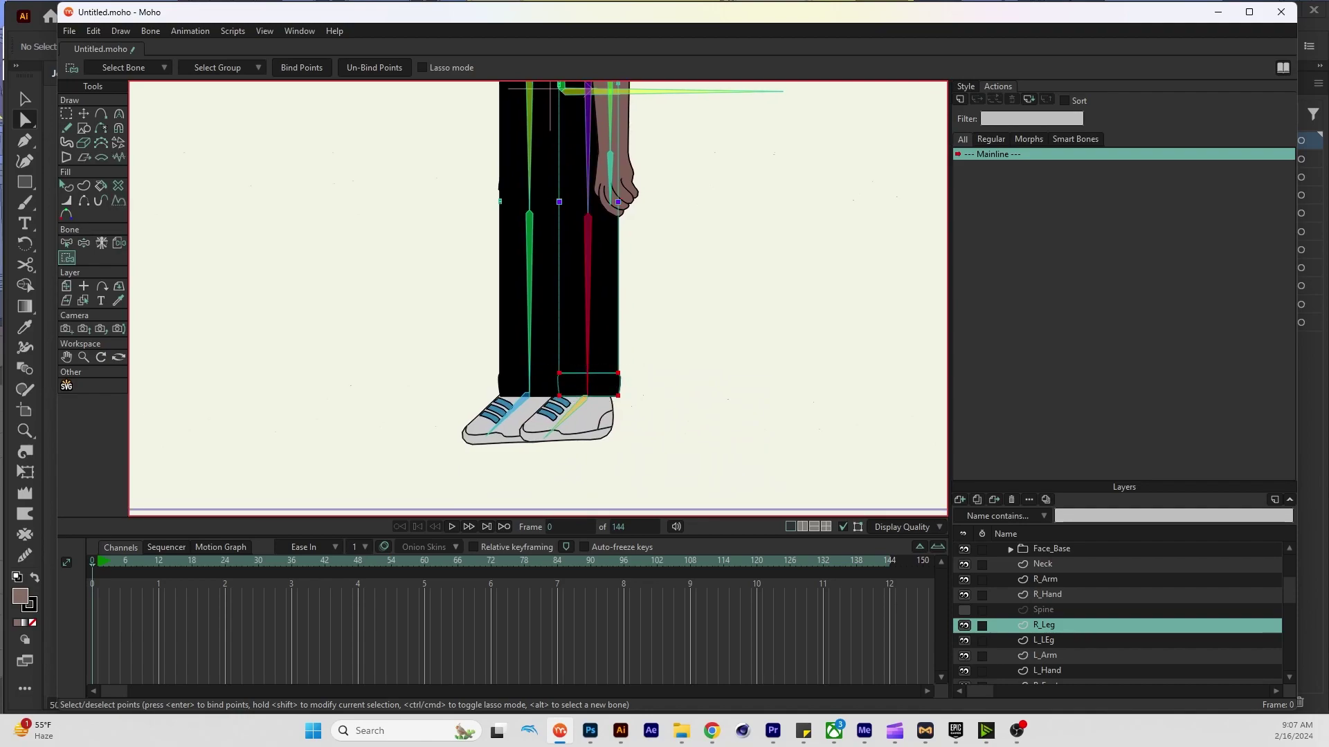
key("Return")
Bind all points of the R_Foot layer to the right foot bone
left_click(566, 418)
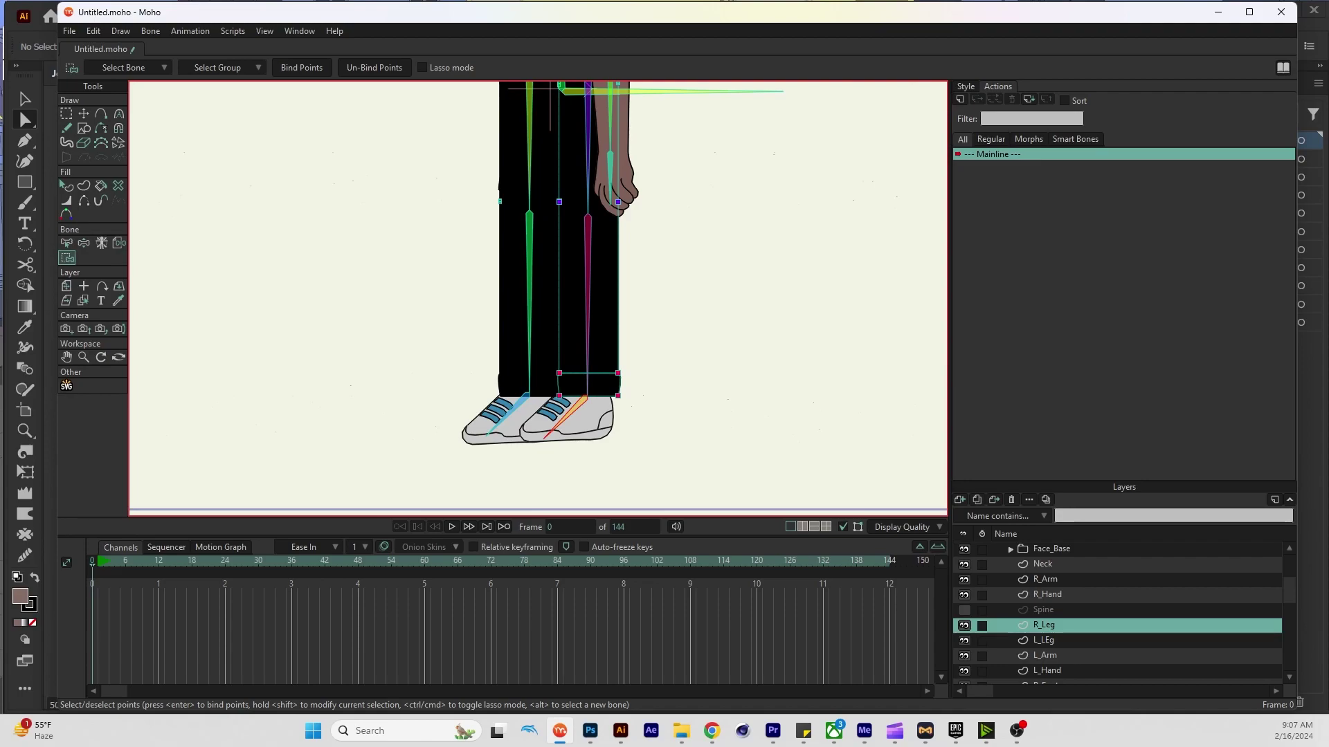
left_click(566, 418, "ctrl+alt")
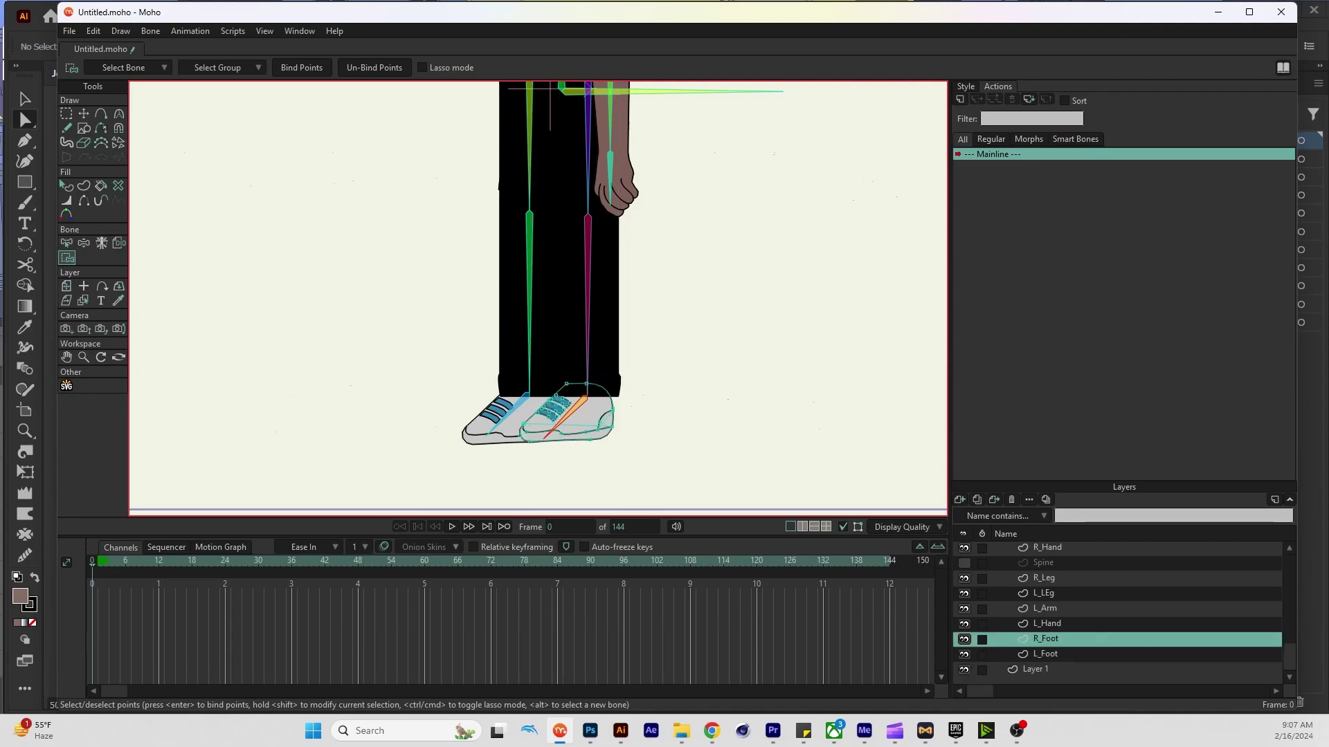
left_click_drag(642, 370, 499, 458)
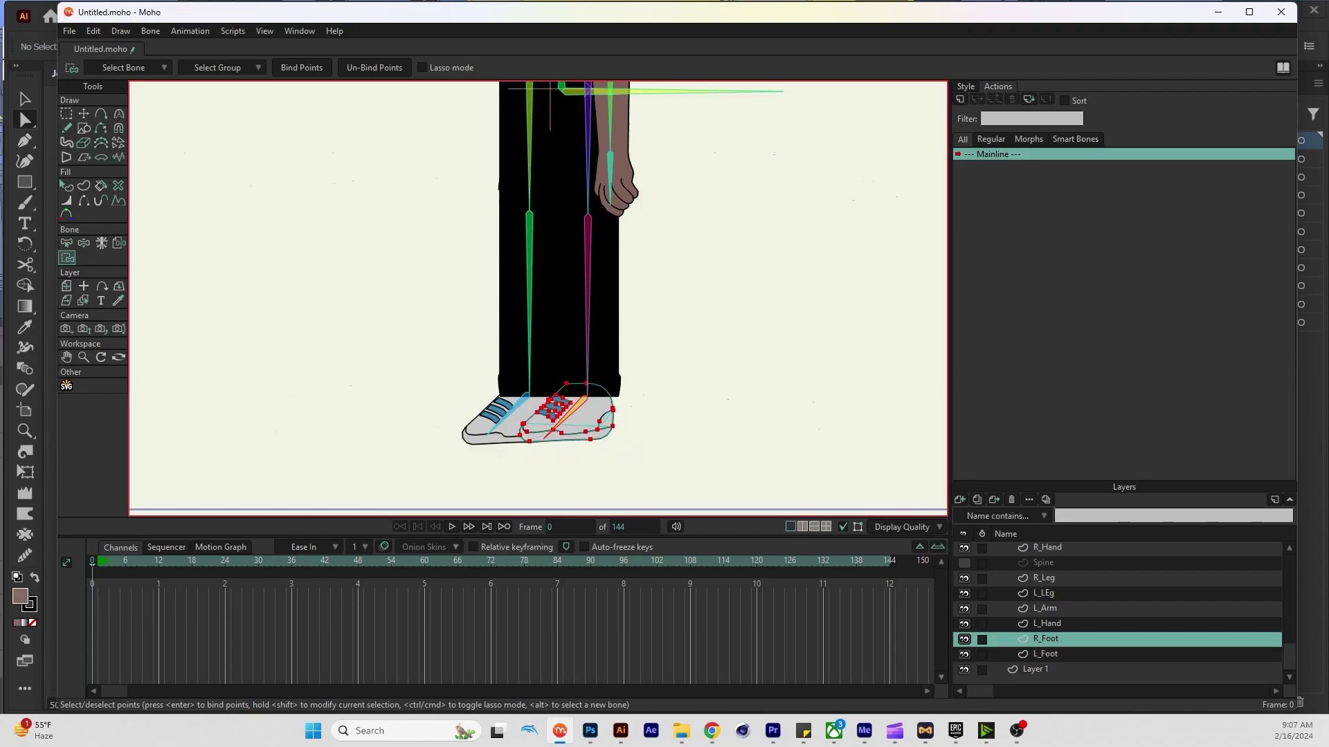
key("Return")
Try moving all R_Foot points with Transform Points and return the timeline to frame 0
key("z")
left_click_drag(587, 383, 626, 419)
key("t")
key("ctrl+a")
key("z")
key("t")
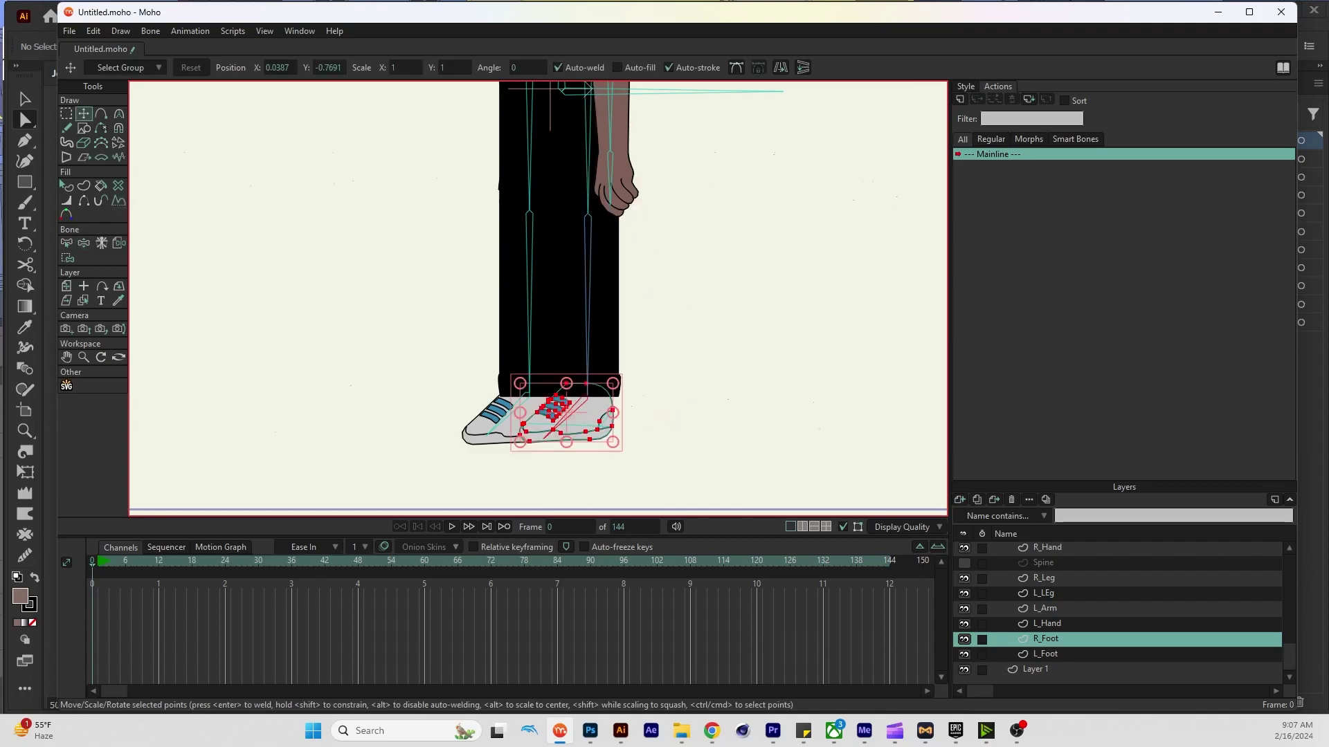
key("space")
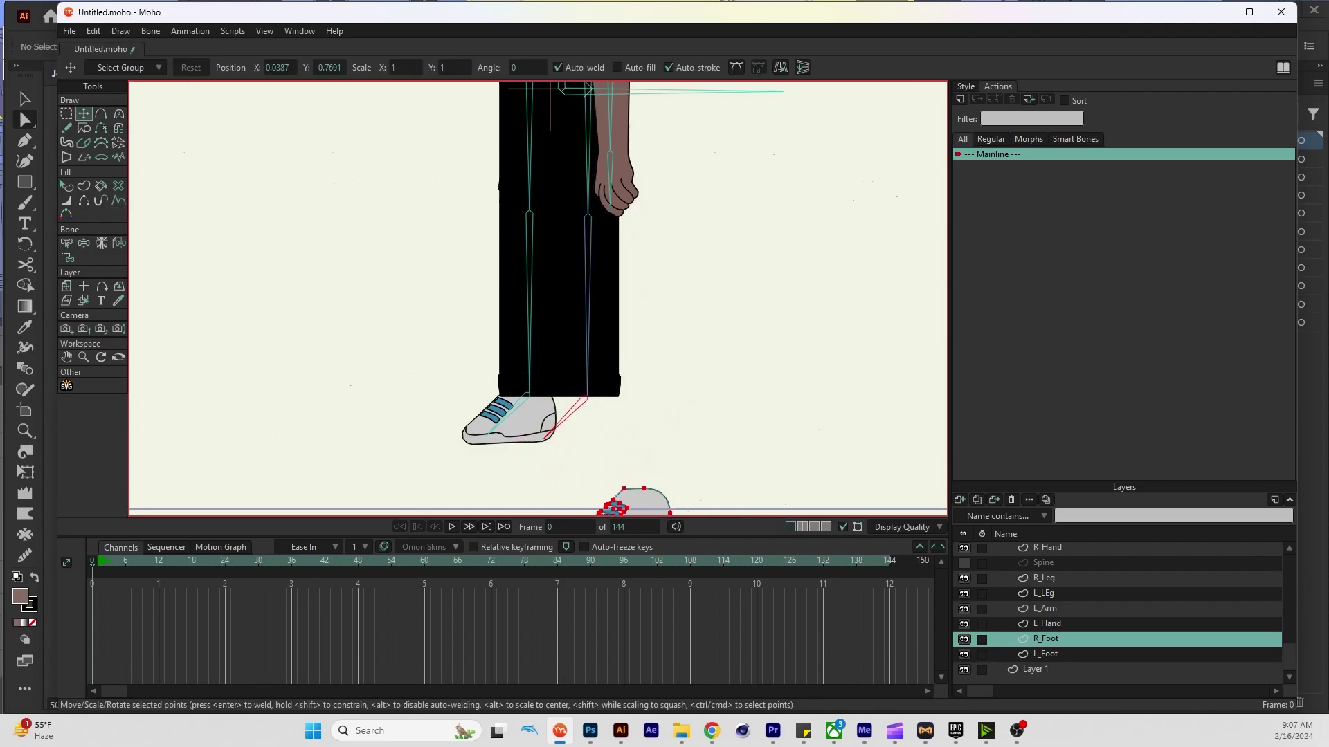
key("space")
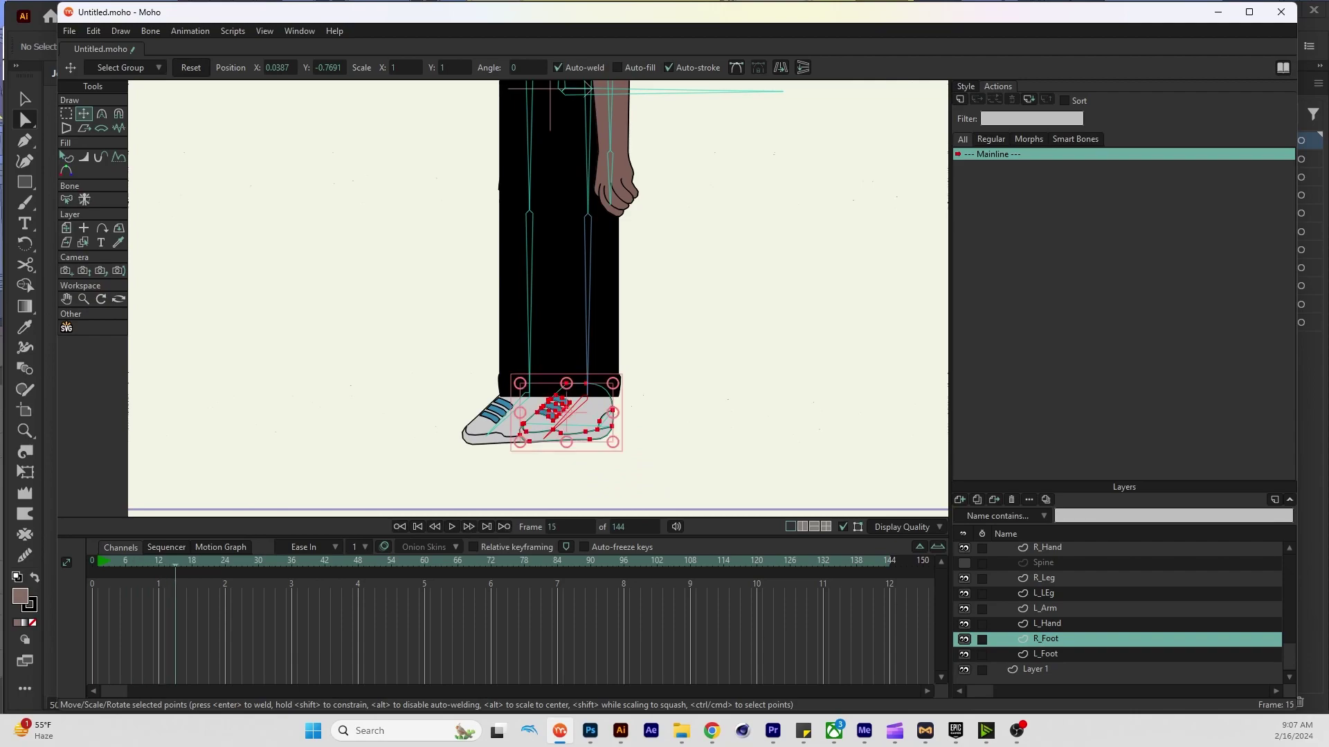
key("ctrl+shift+Left")
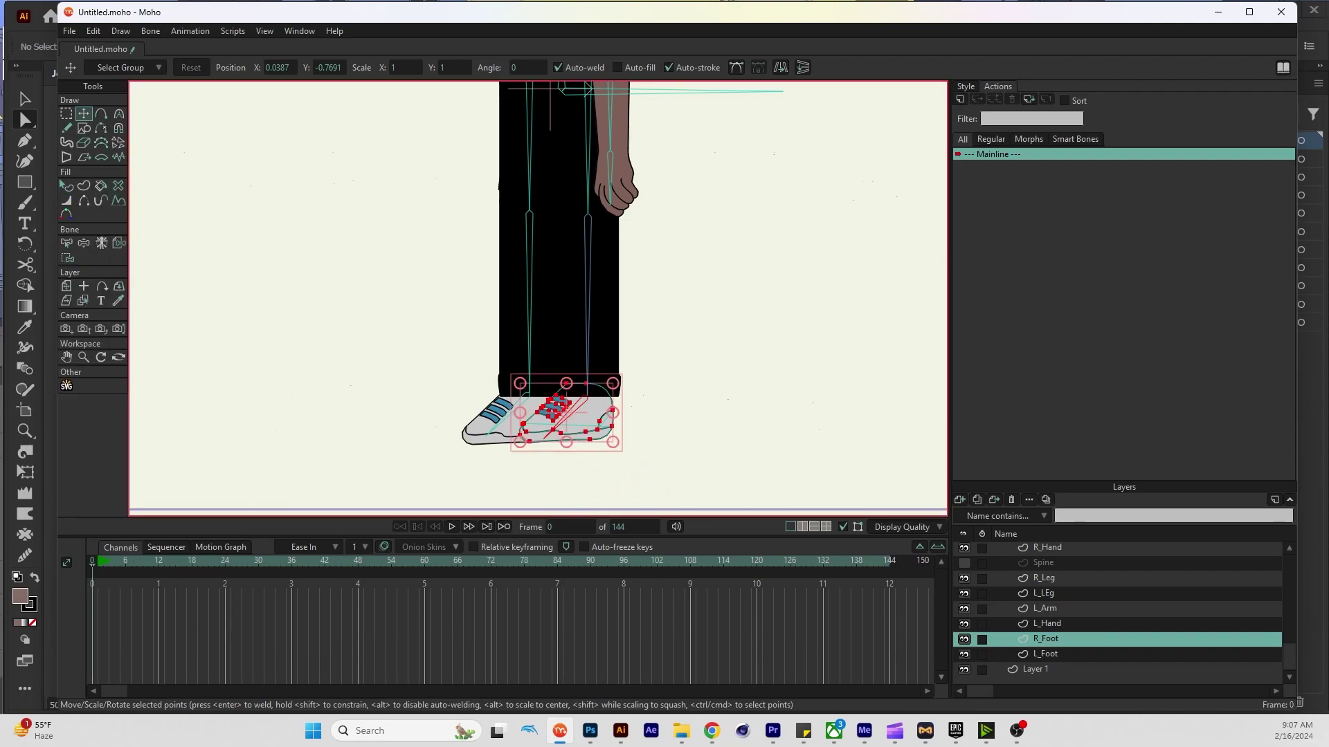
Bind all points of the L_Foot layer to the left foot bone
left_click(1045, 654)
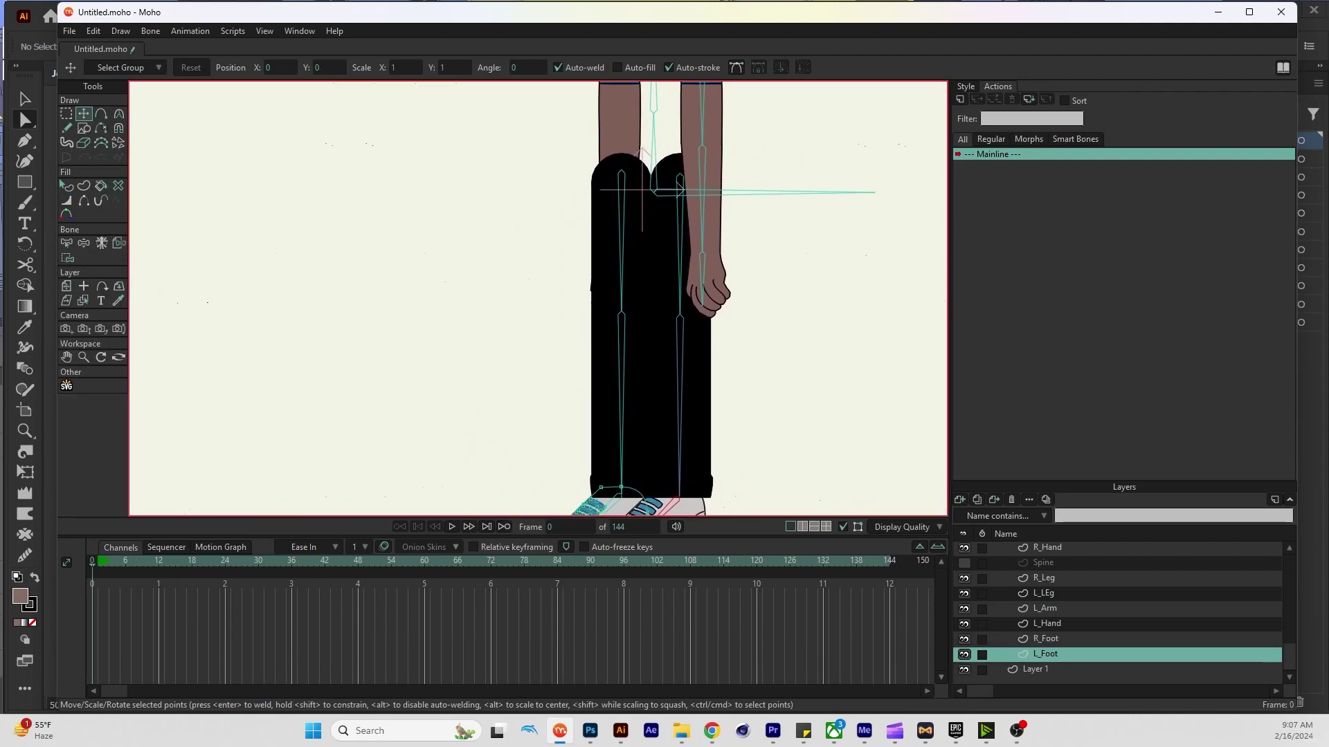
scroll(723, 298, "down", 3)
key("ctrl+a")
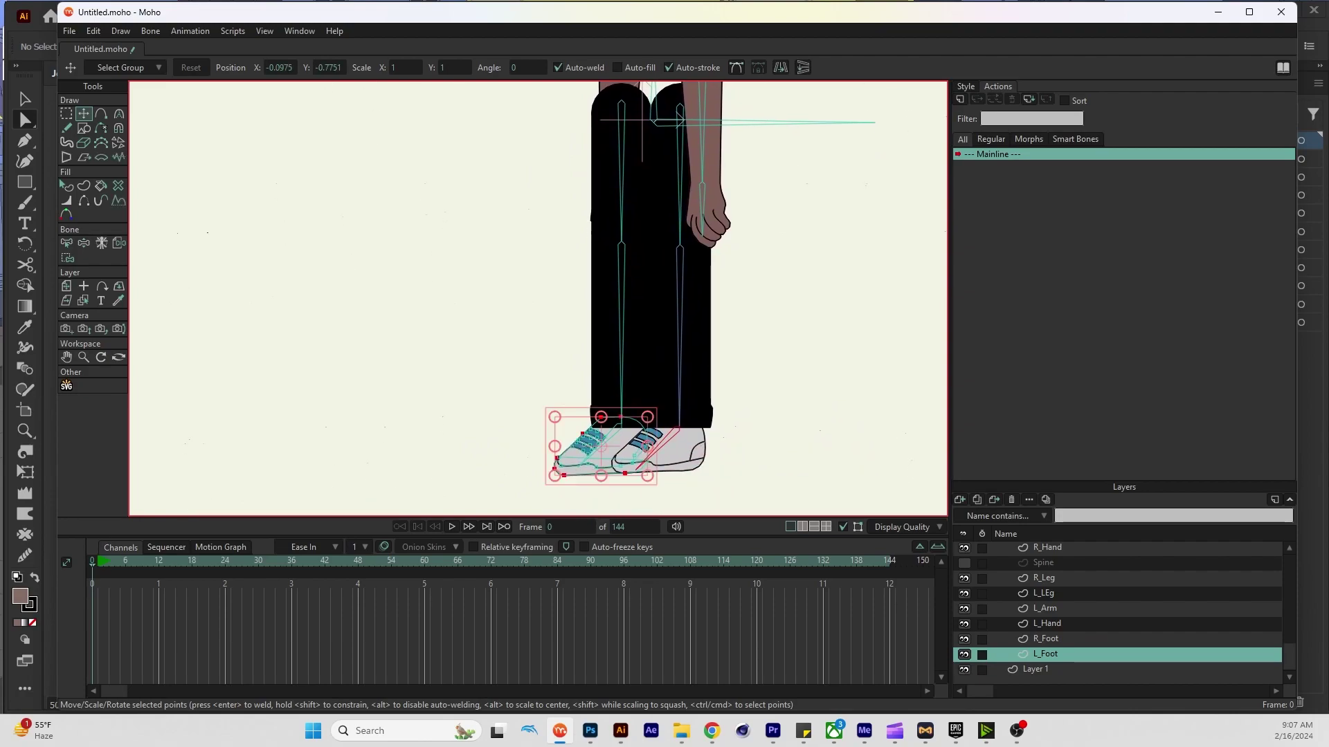
key("i")
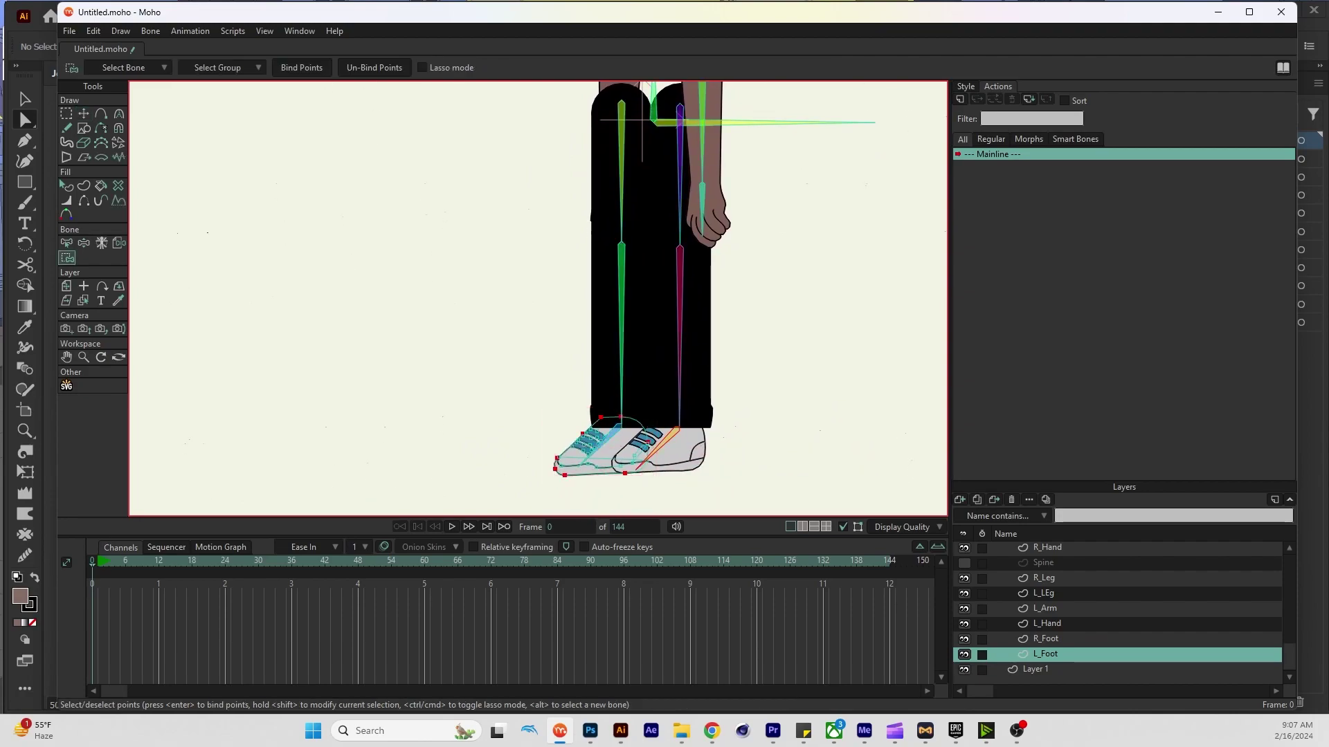
left_click_drag(534, 404, 661, 497)
key("Return")
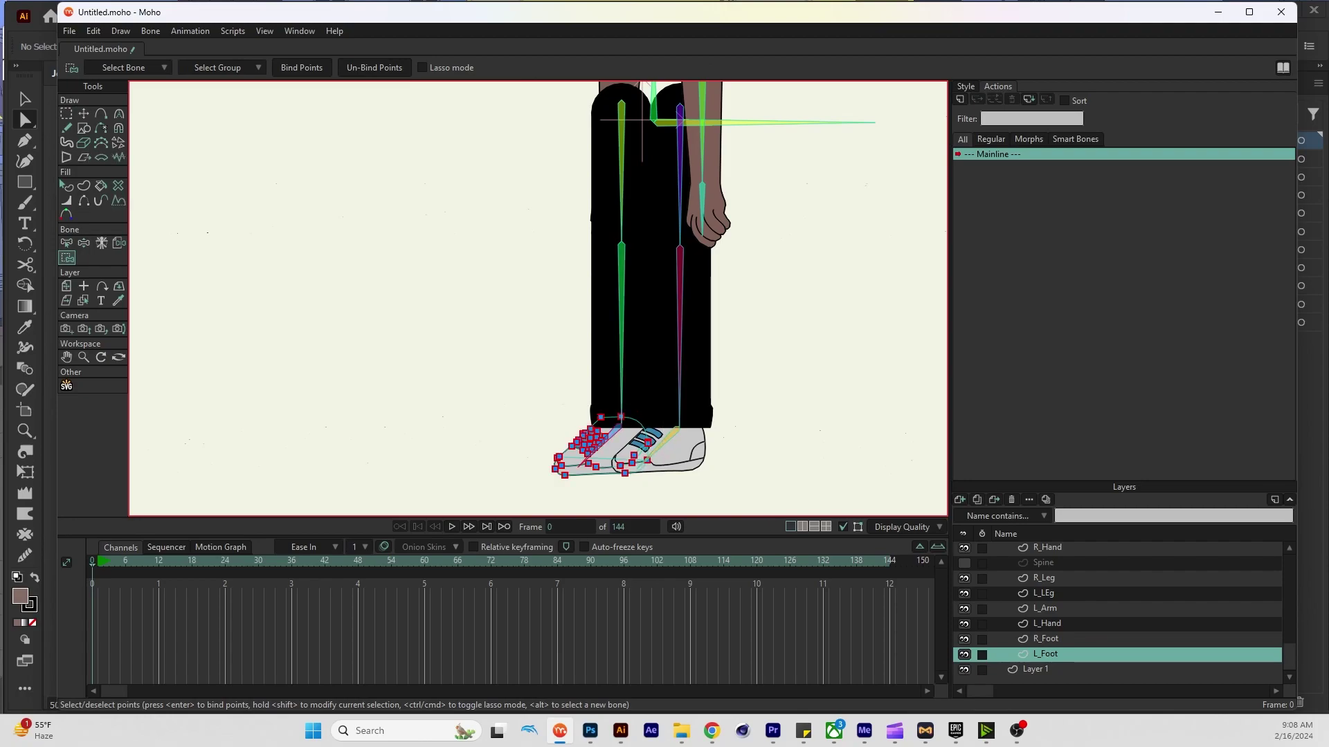
key("Return")
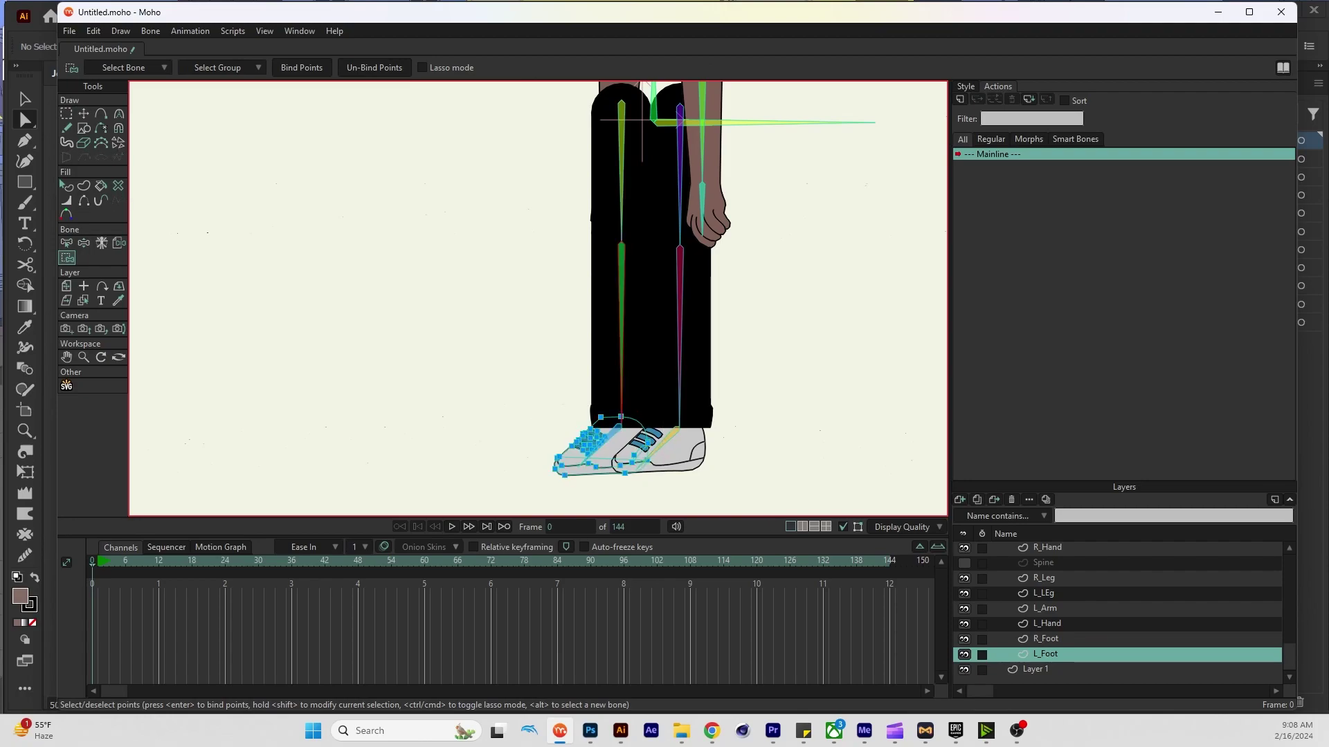
Bind the trouser cuff points of the L_LEg layer to the left shin bone
left_click(1044, 593)
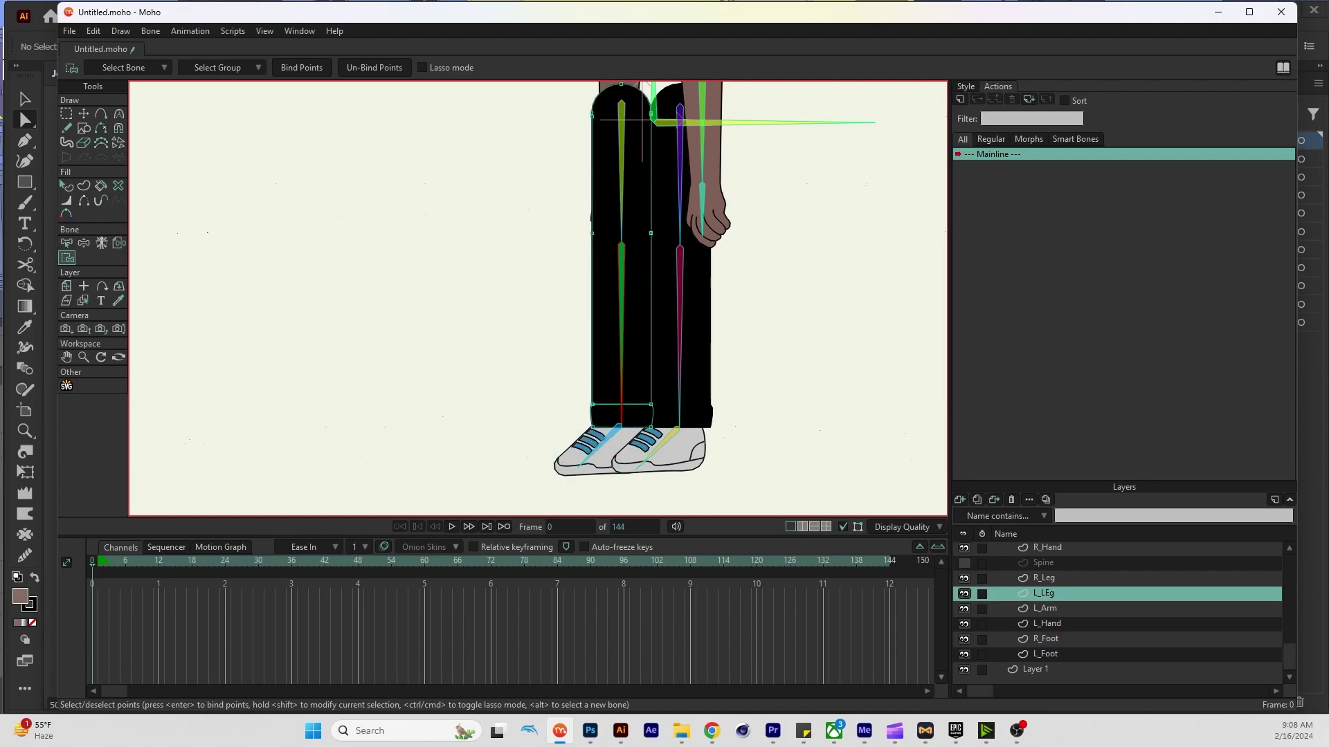
left_click_drag(666, 260, 530, 326)
left_click_drag(547, 371, 671, 434)
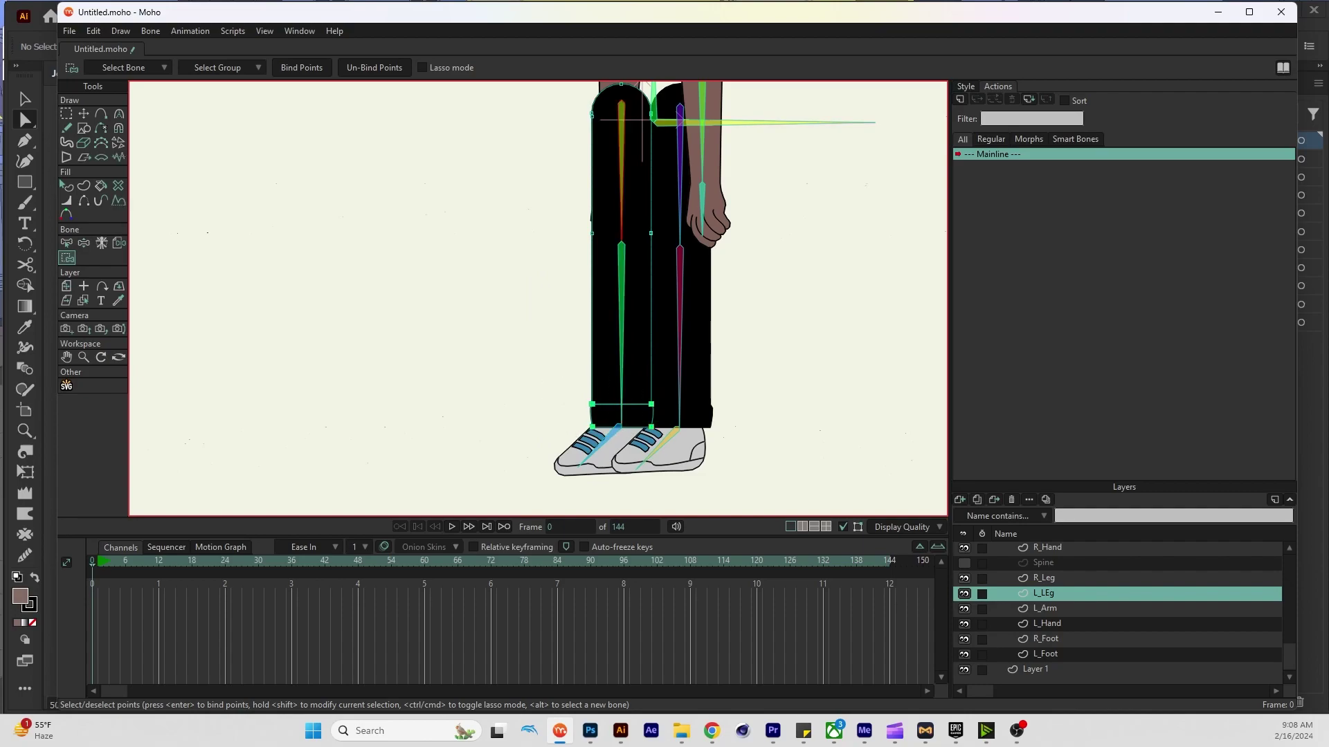
Bind the knee points of the L_LEg layer to the left thigh bone
scroll(554, 179, "up", 4)
left_click_drag(555, 179, 610, 245)
left_click_drag(580, 287, 671, 361)
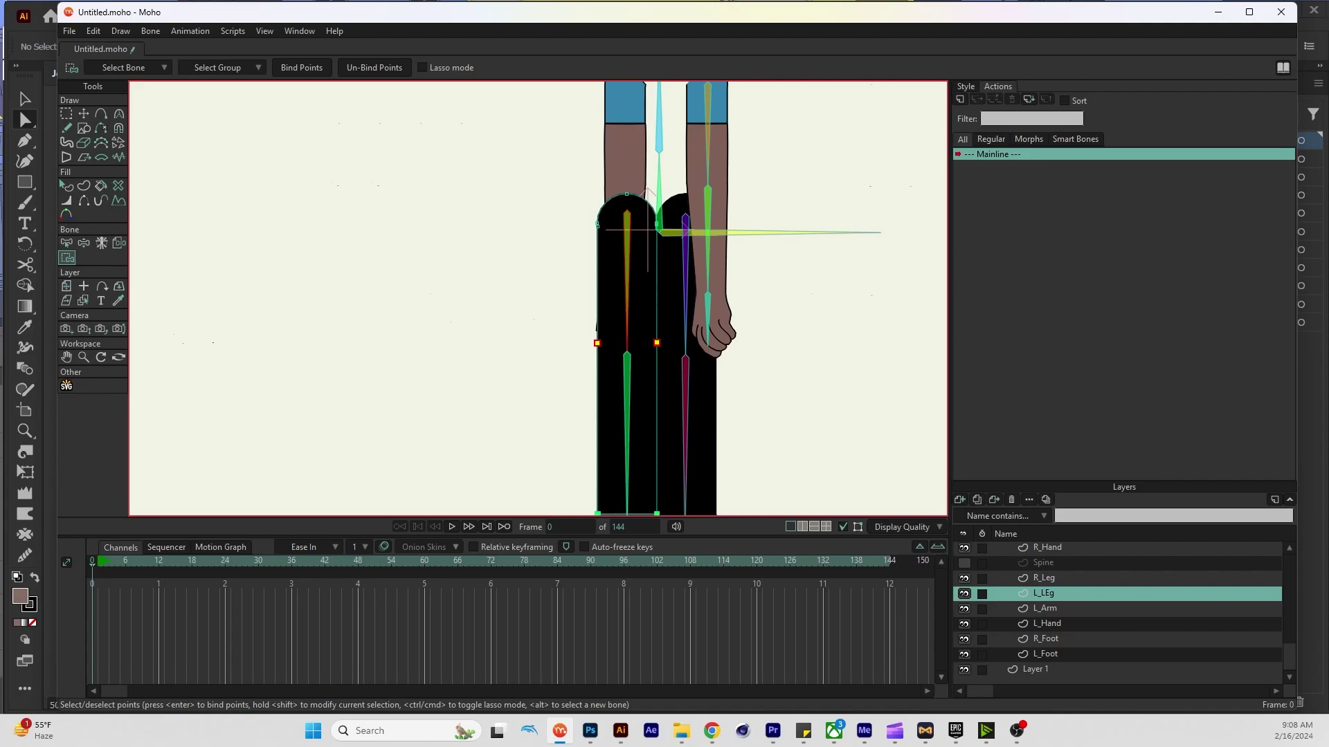
Bind the three rounded hip points of the L_LEg layer to the lower spine bone
left_click(659, 203, "alt")
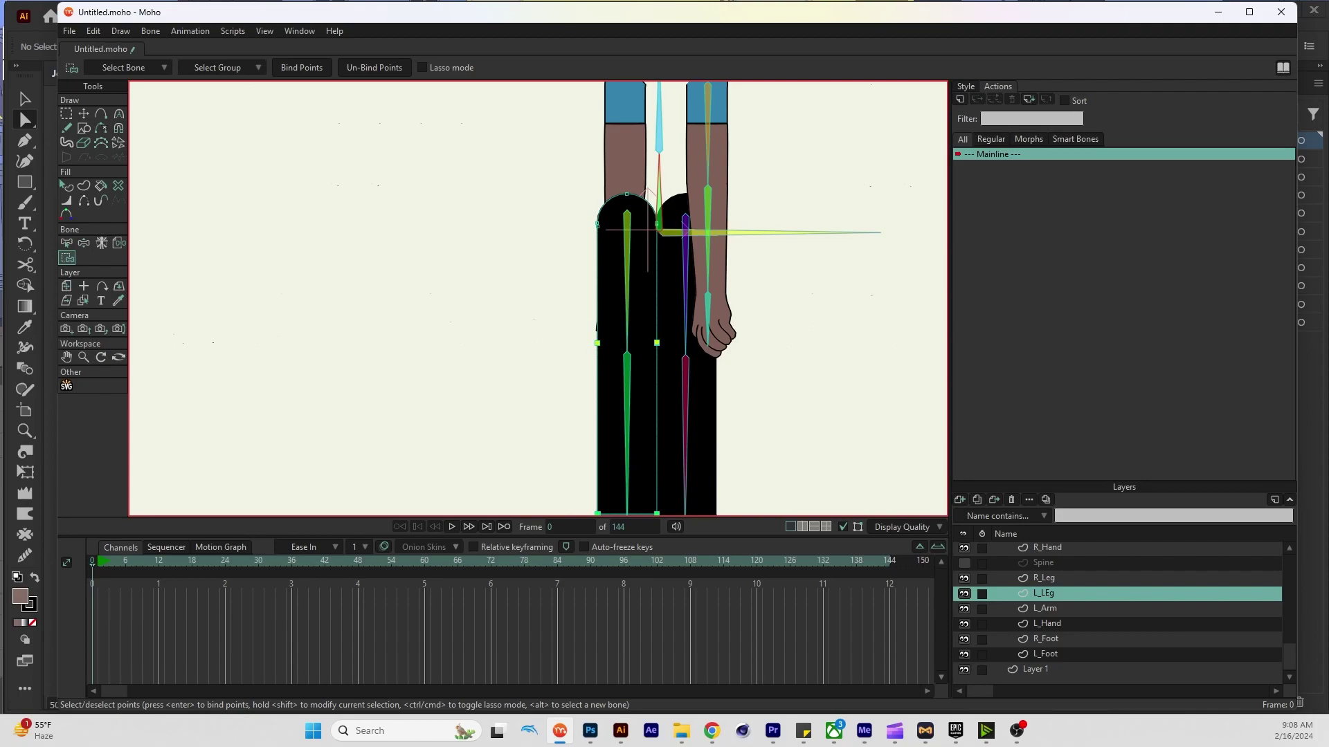
key("g")
left_click_drag(580, 181, 662, 232)
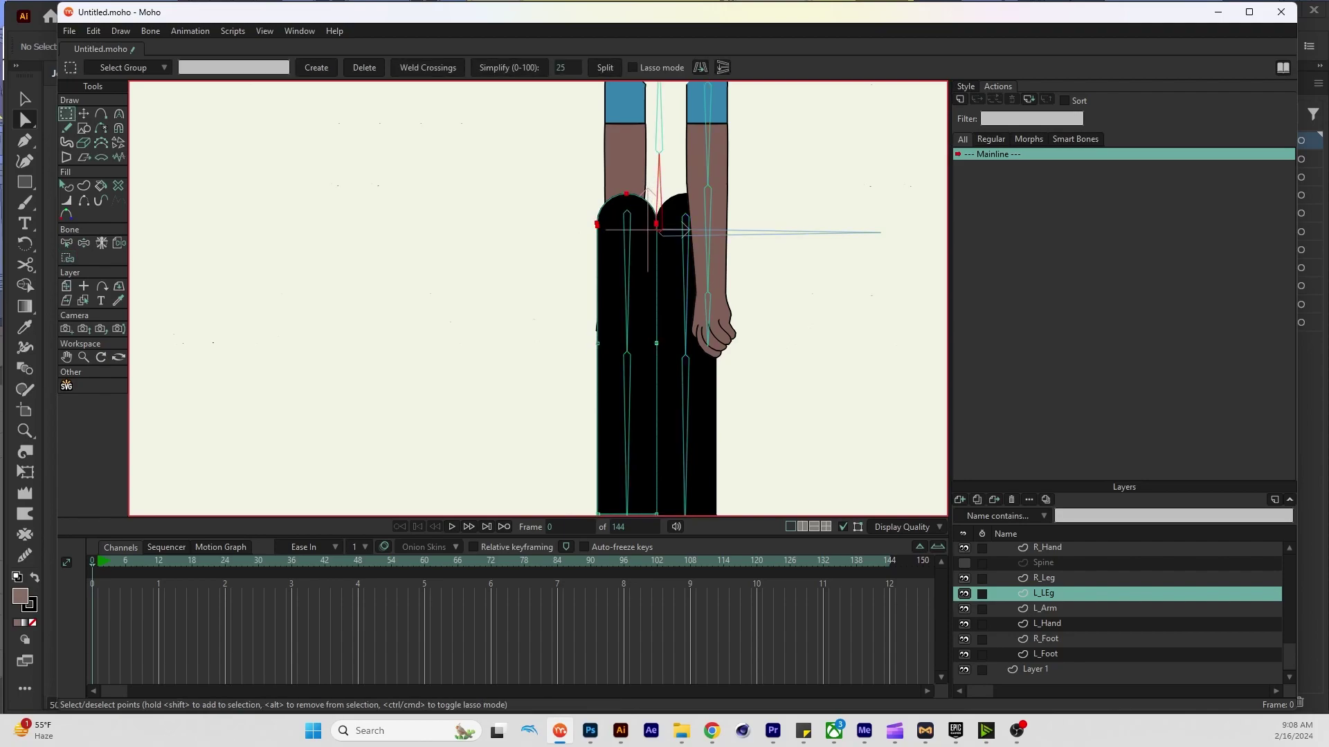
key("i")
key("Return")
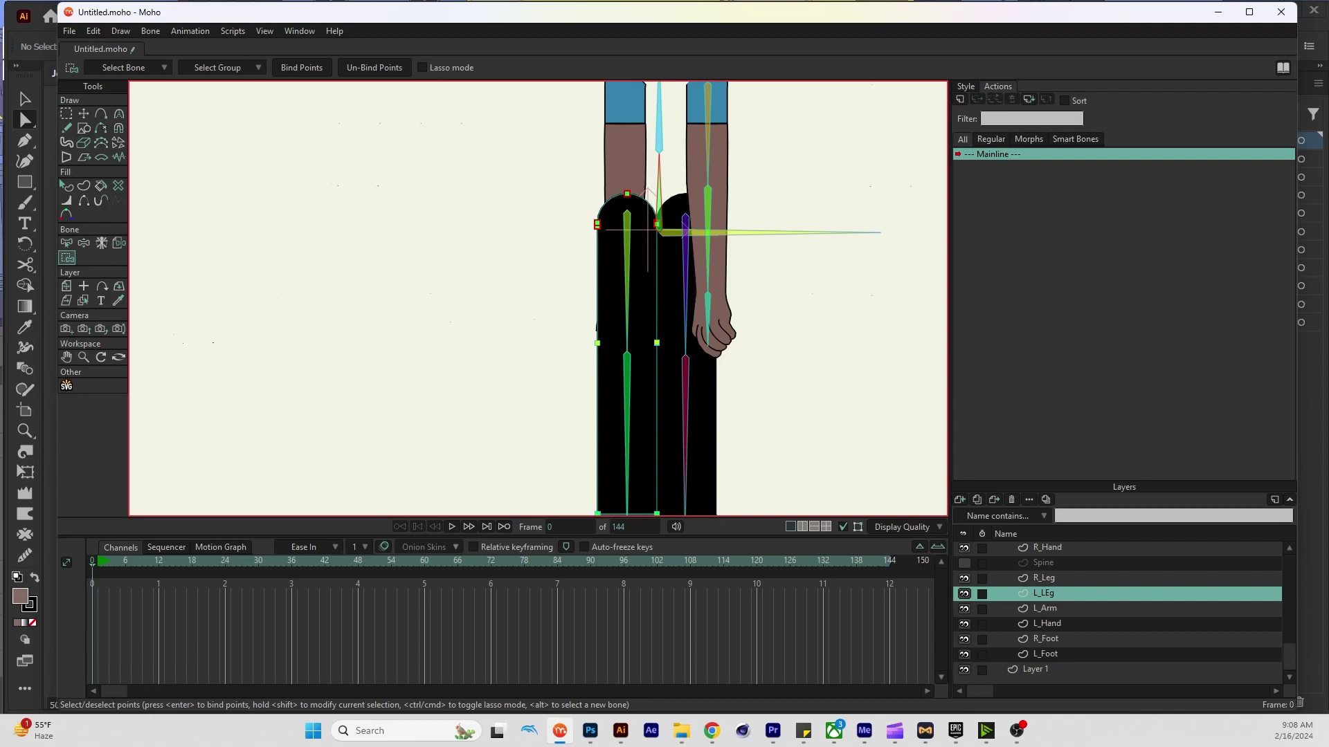
Bind the hip points of the R_Leg layer to the lower spine bone and show the Spine layer
left_click(1045, 578)
left_click_drag(635, 187, 736, 241)
key("Return")
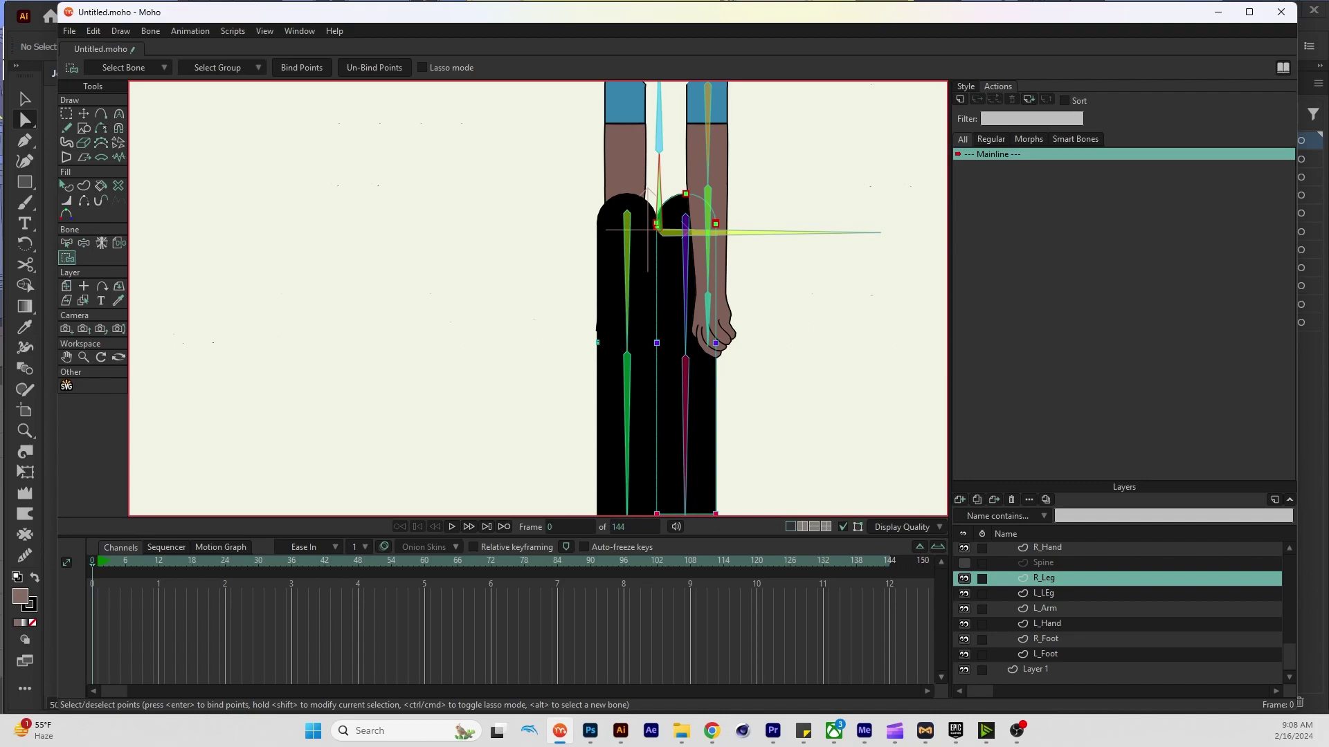
left_click(964, 563)
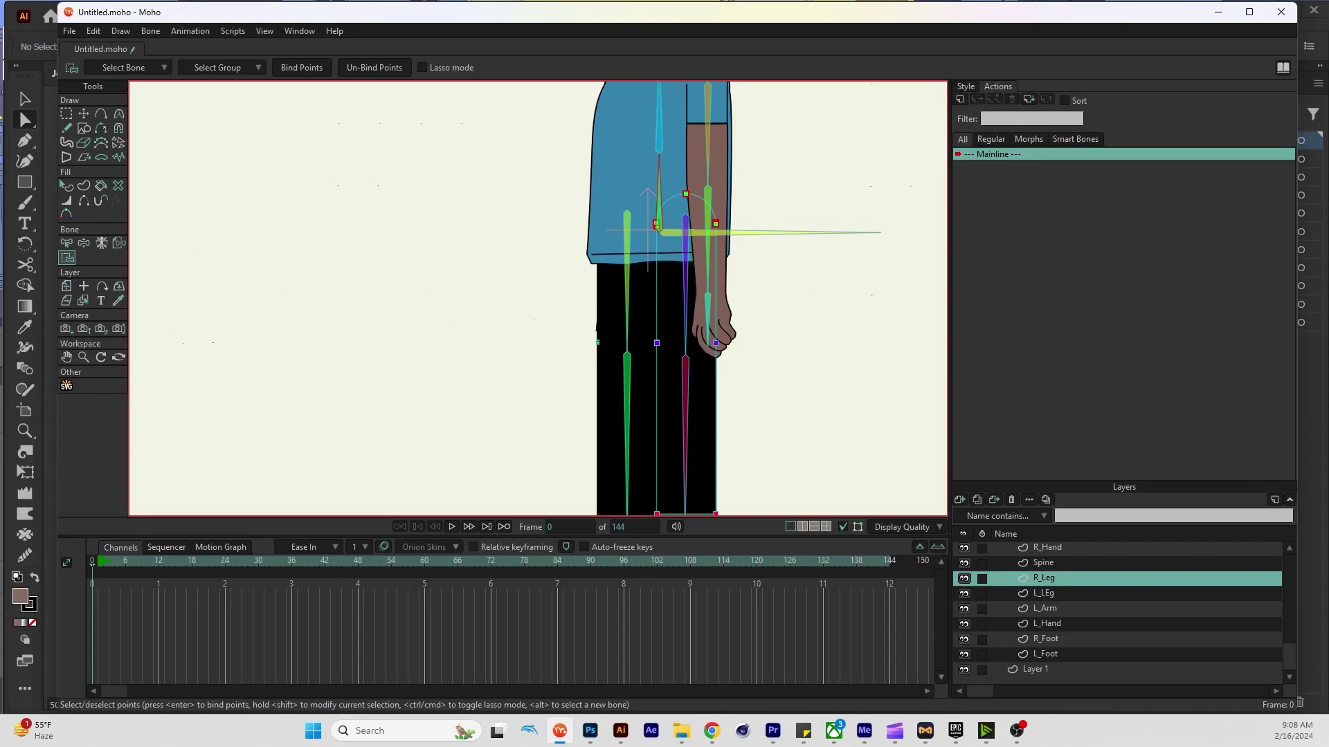
Select the John Rig bone layer and test-pose the torso and left leg with Manipulate Bones
scroll(1121, 609, "up", 2)
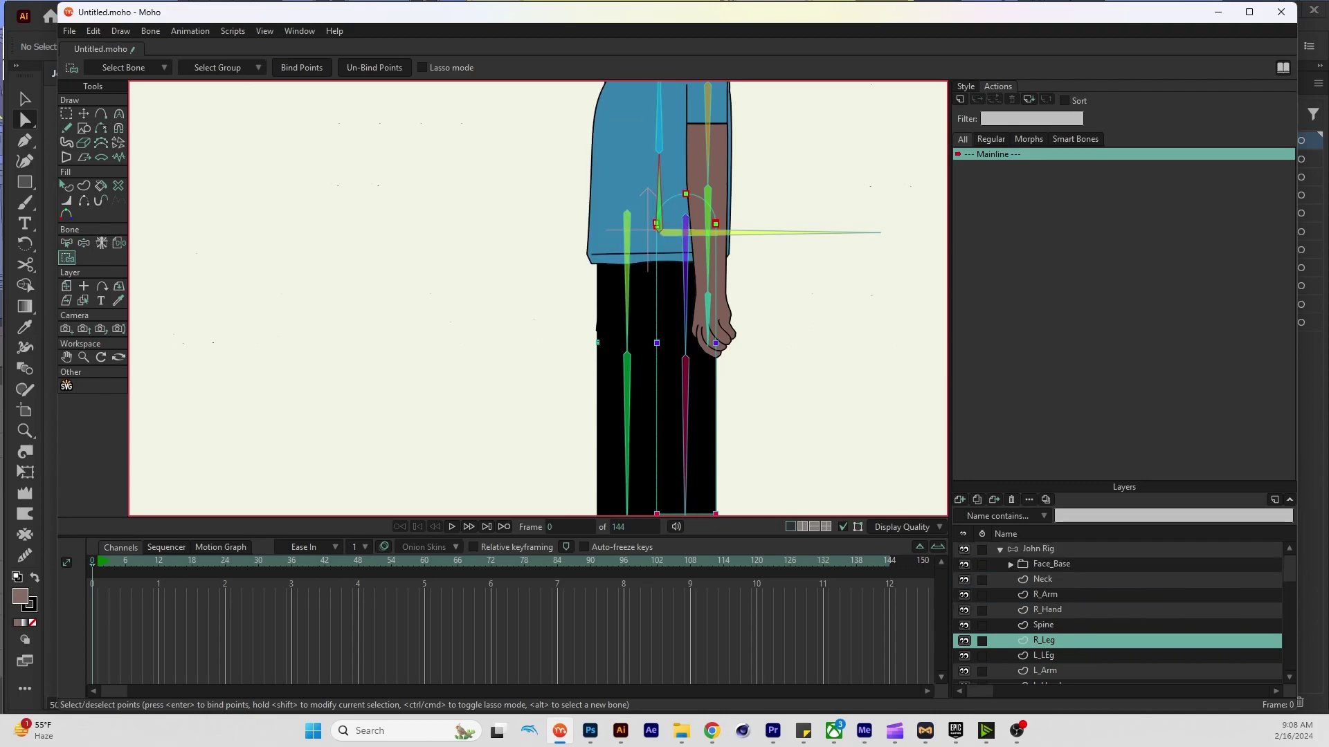
left_click(1038, 549)
key("z")
left_click_drag(665, 173, 630, 201)
left_click_drag(654, 388, 665, 277)
left_click_drag(661, 346, 623, 387)
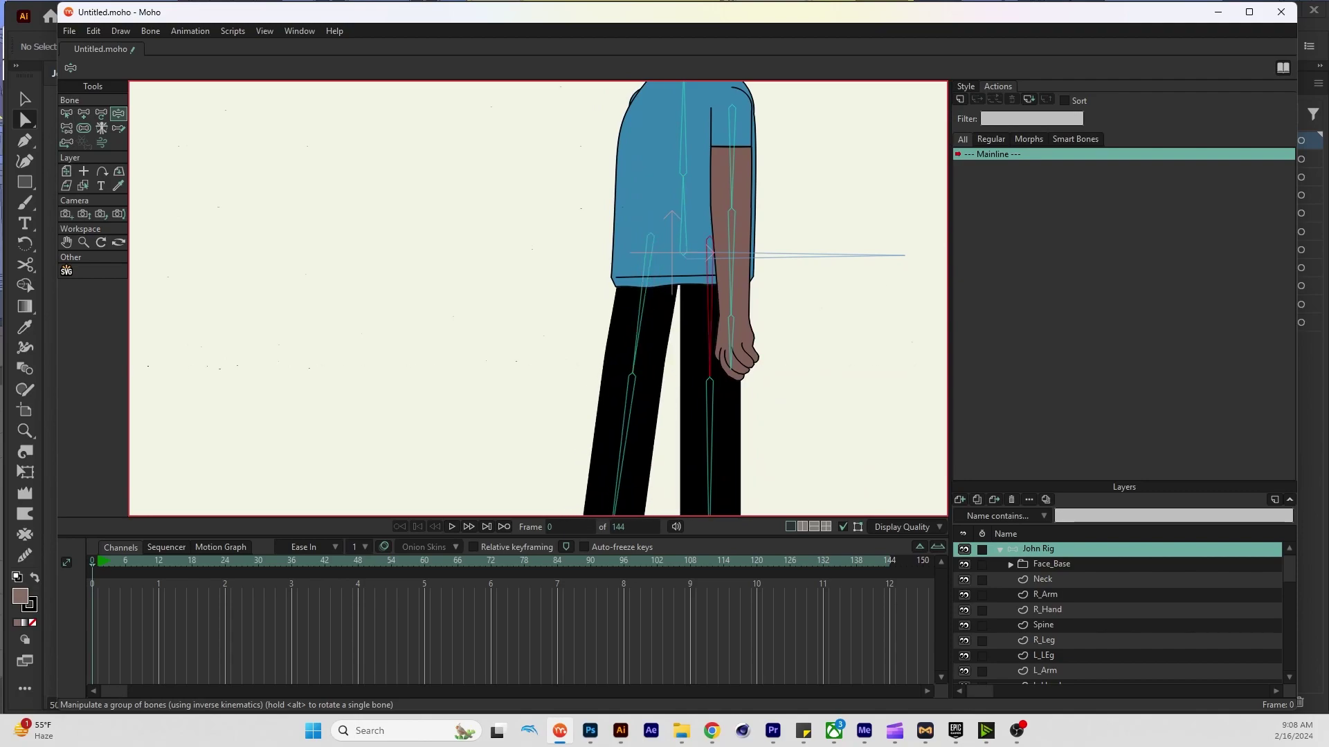
Test how the right leg, left leg and upper body bend with Manipulate Bones, then end the test pose
left_click(711, 256)
left_click_drag(724, 360, 730, 367)
scroll(672, 291, "down", 5)
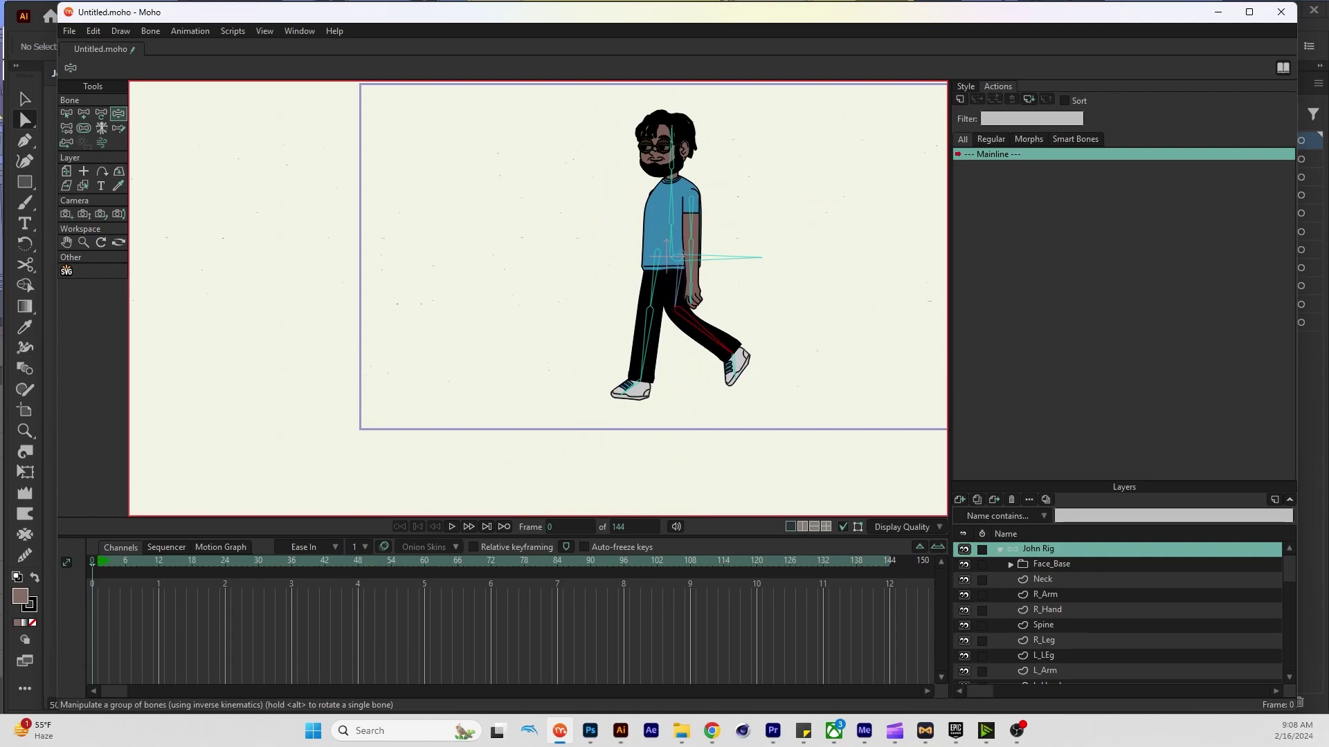
left_click_drag(631, 384, 695, 380)
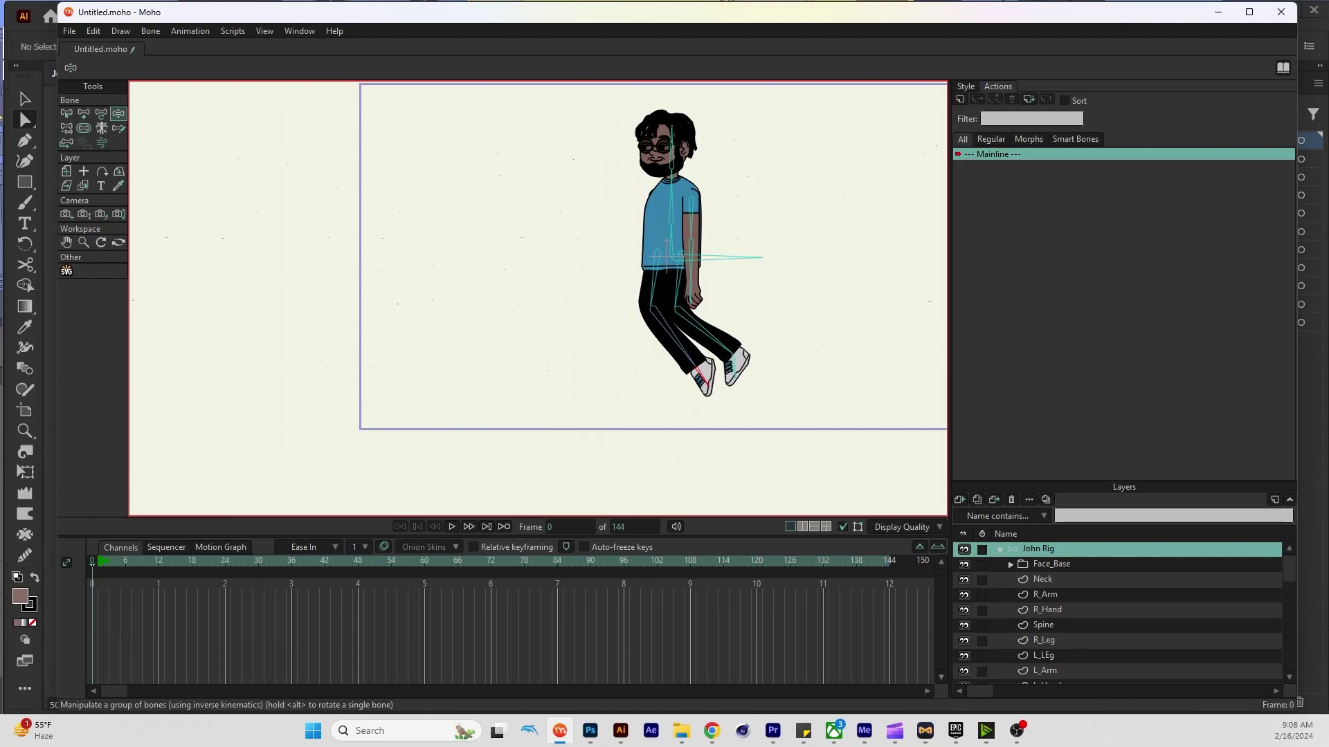
mouse_move(670, 179)
left_mouse_down()
mouse_move(645, 181)
mouse_move(681, 181)
left_mouse_up()
left_click_drag(677, 297, 612, 275)
scroll(720, 252, "up", 6)
key("t")
scroll(650, 285, "down", 4)
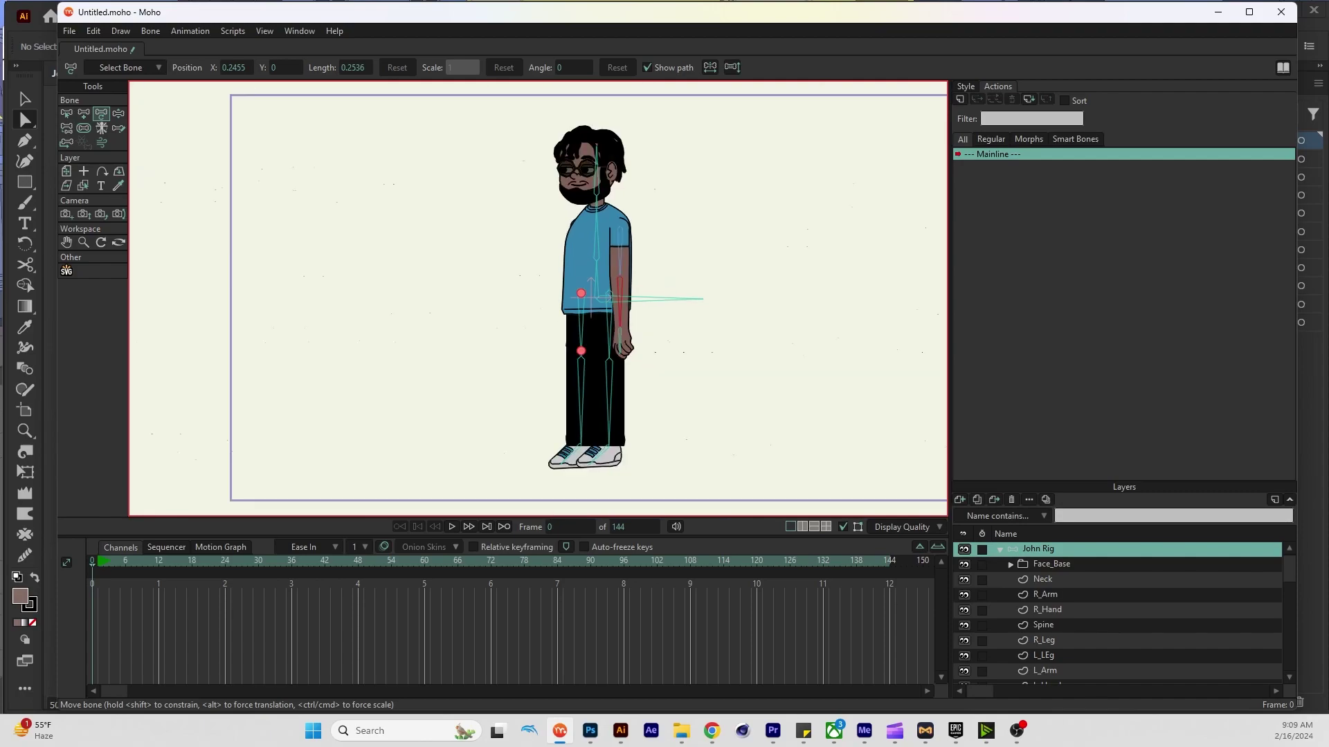
Test the bend of the right forearm at the elbow with Manipulate Bones
scroll(595, 297, "up", 5)
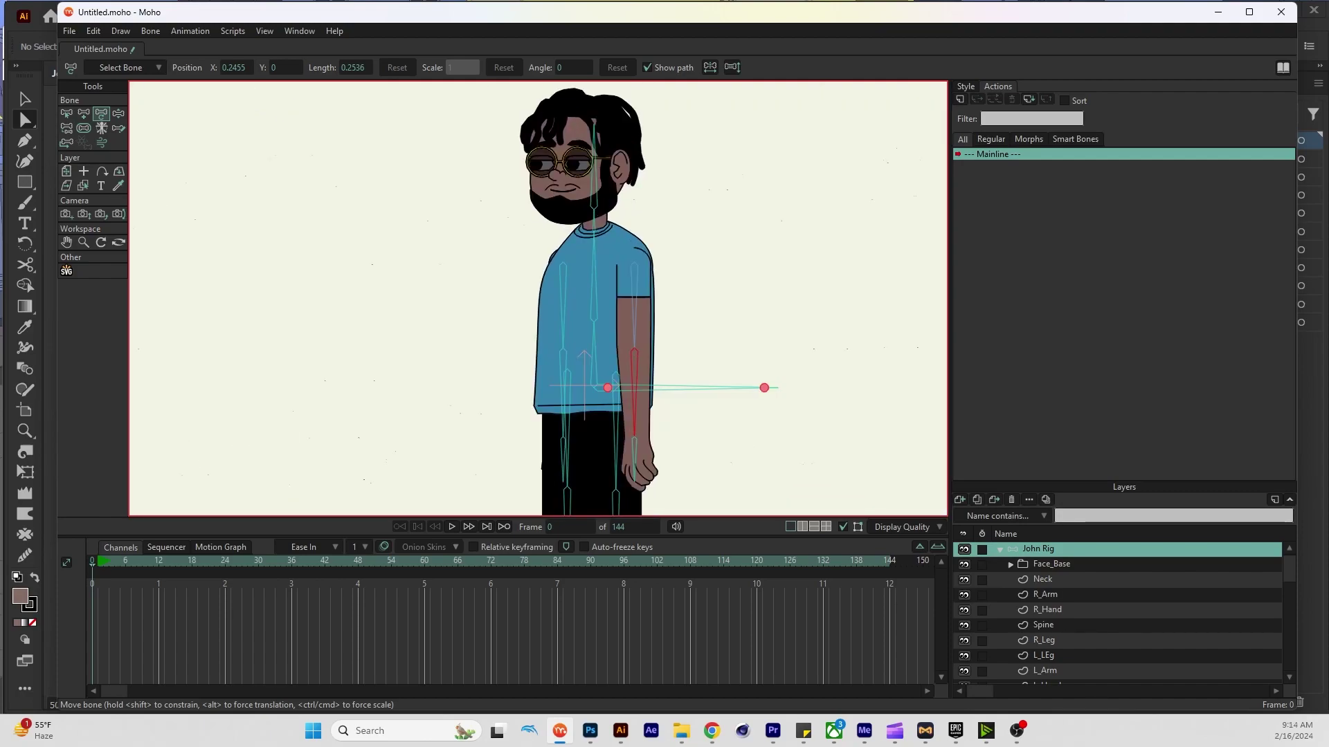
key("z")
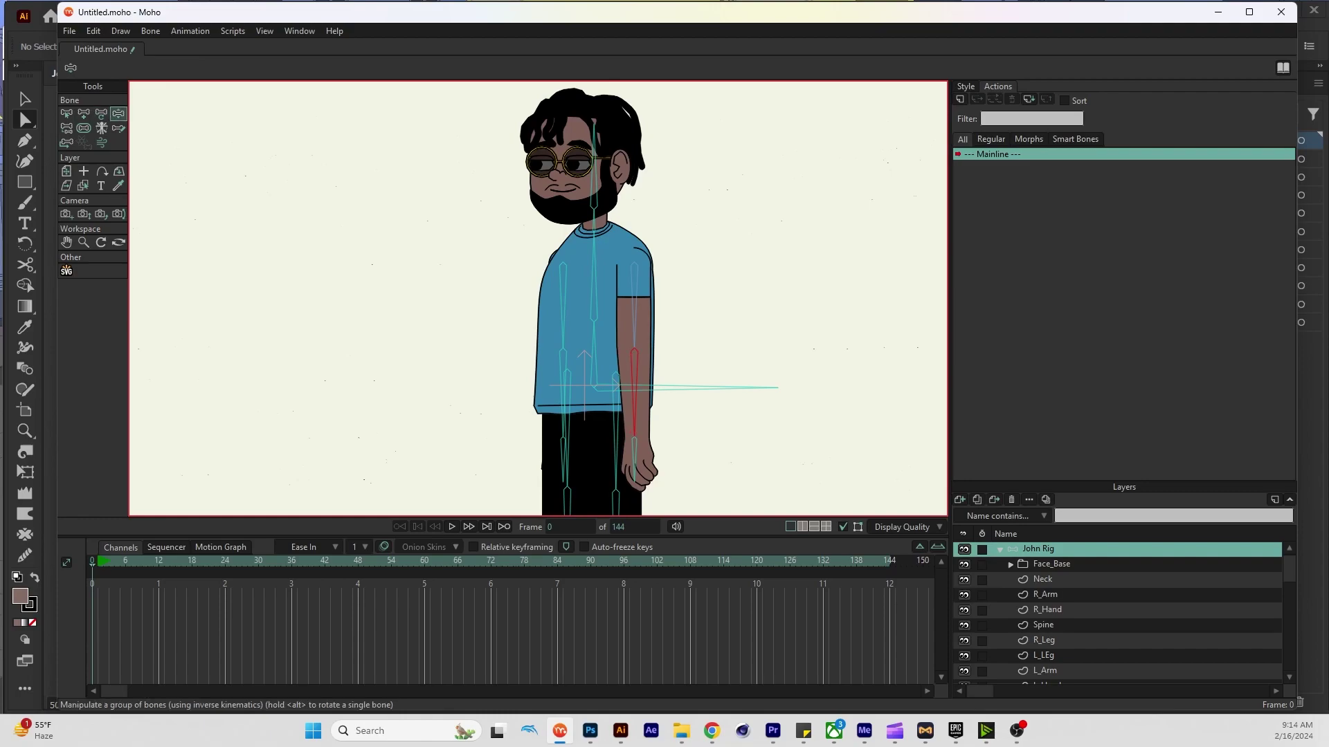
left_click_drag(634, 436, 526, 329)
key("t")
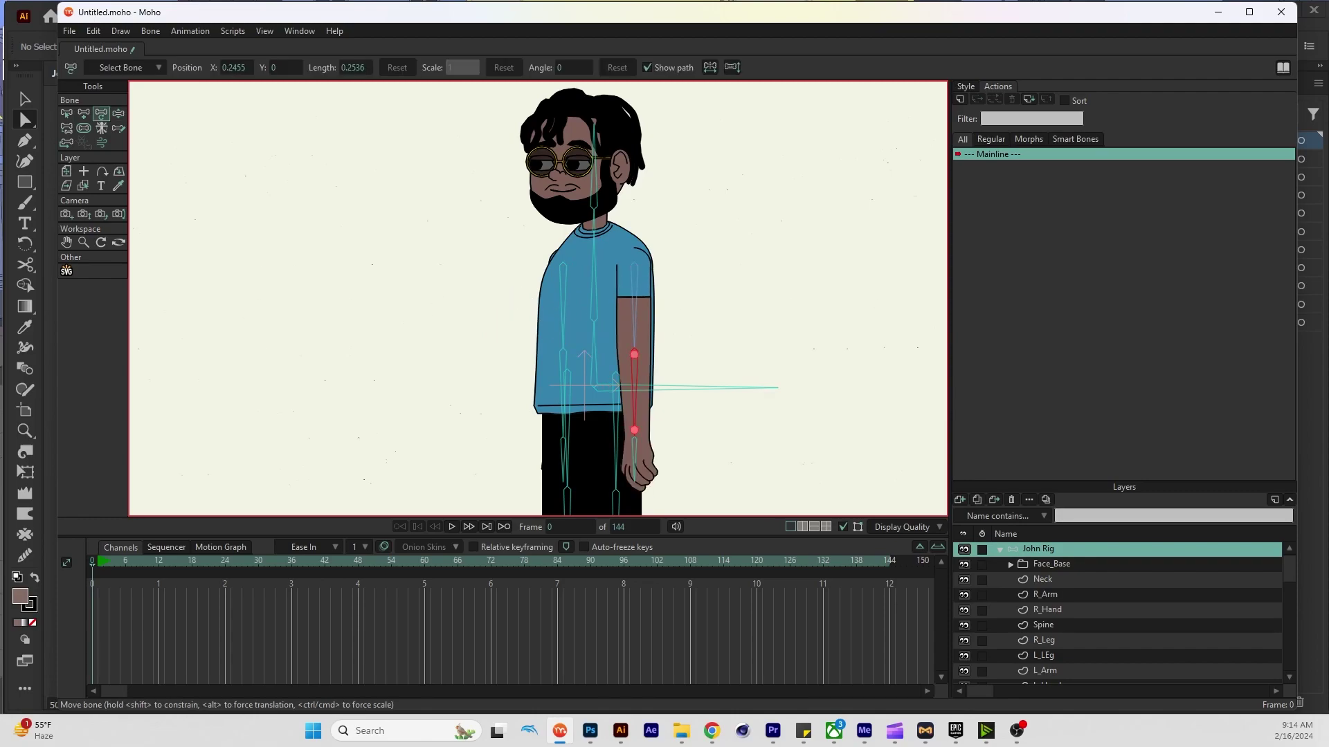
Create a smart bone action named Right Forearm for the selected right forearm bone
key("b")
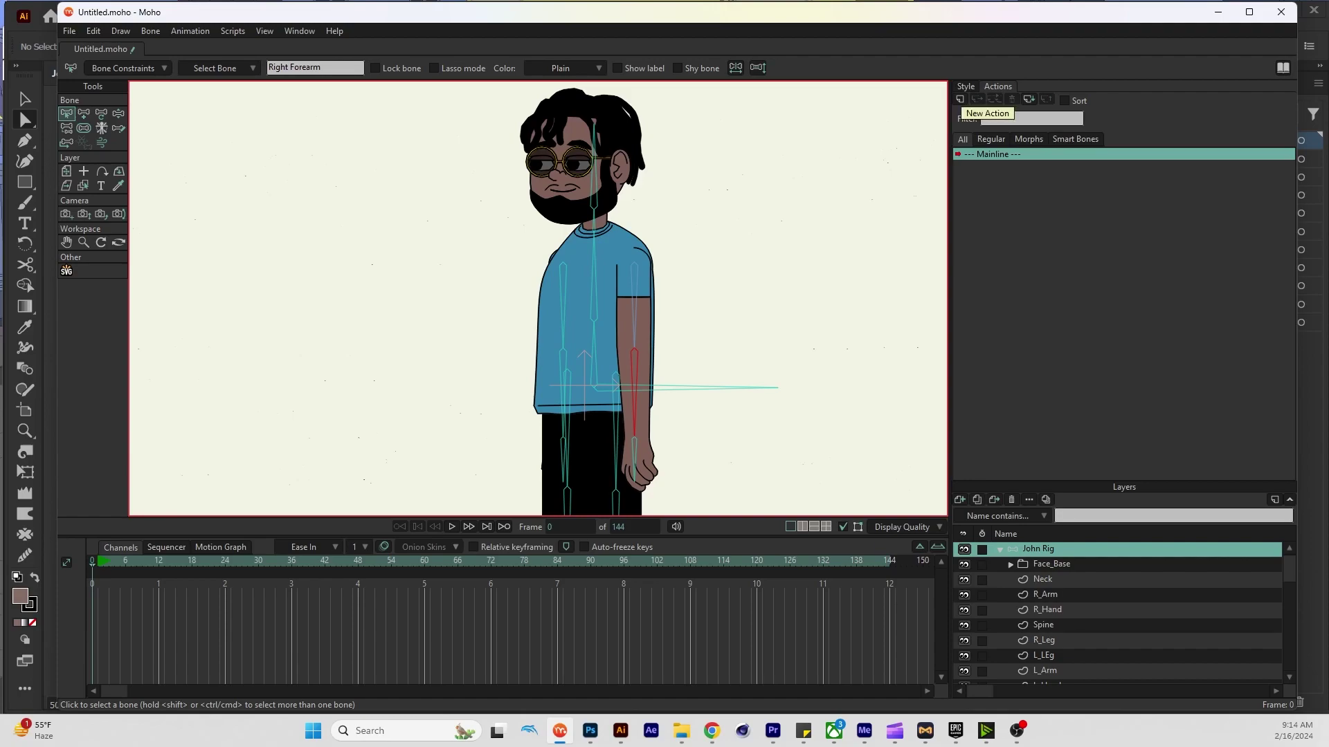
left_click(960, 99)
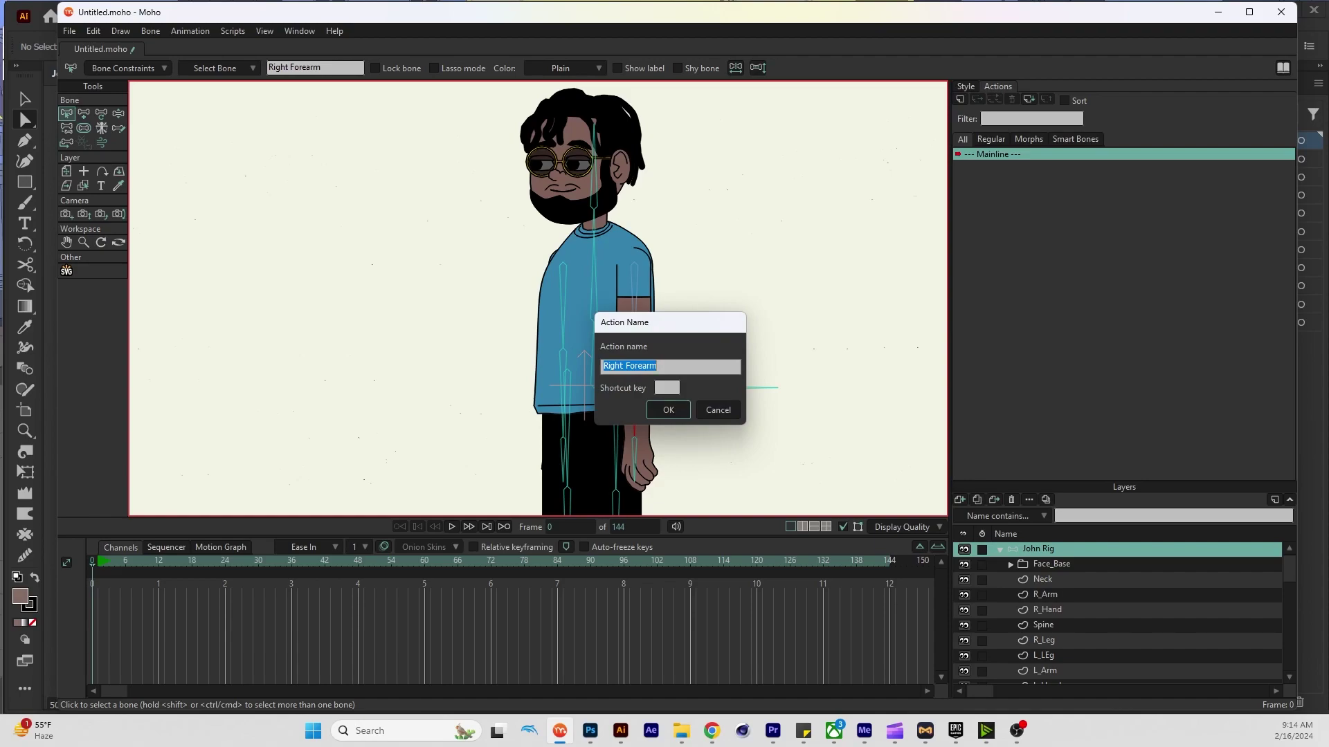
left_click_drag(643, 322, 776, 281)
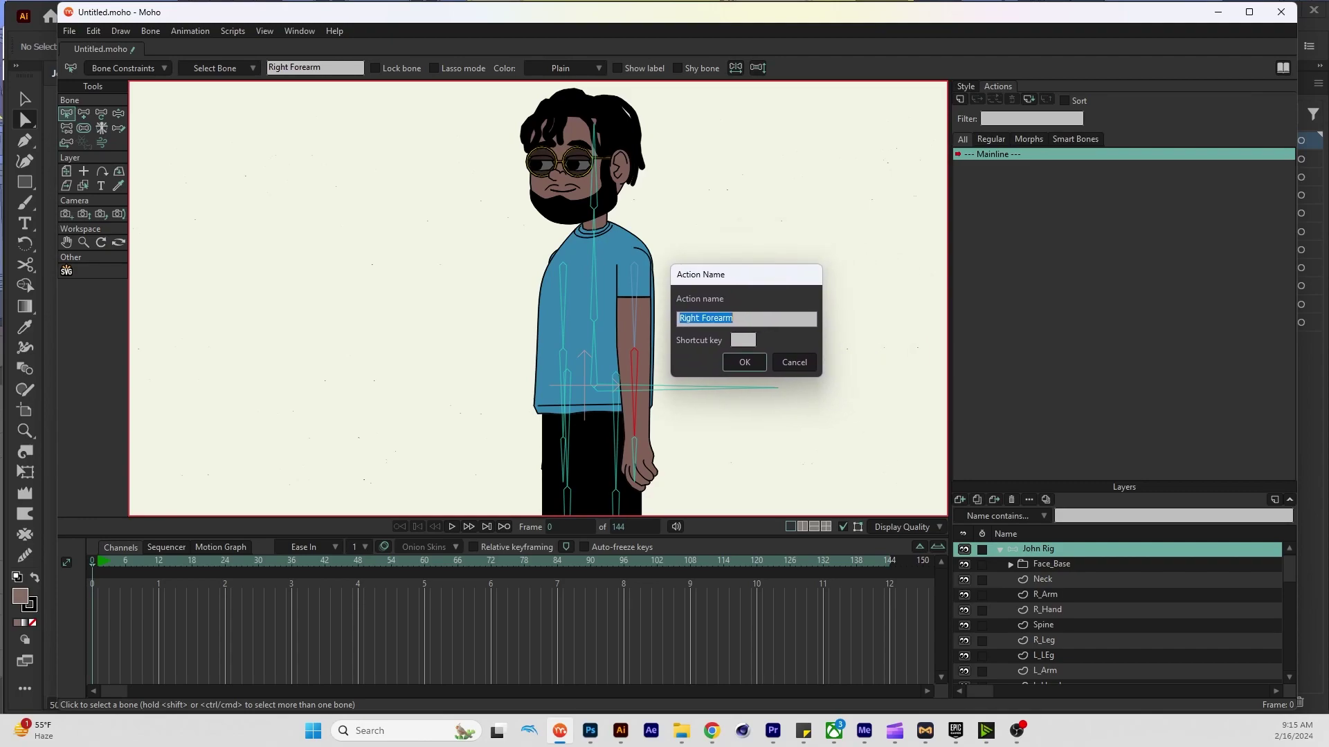
key("Return")
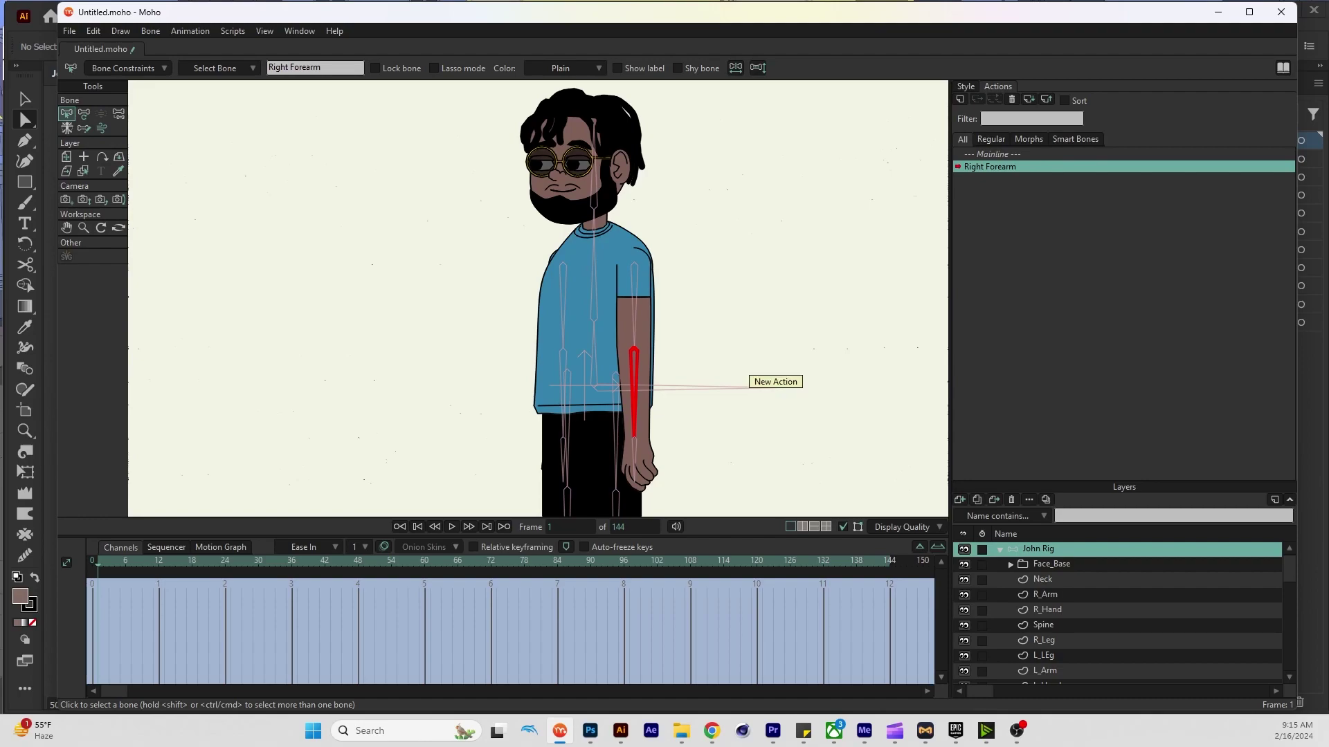
Rotate the right forearm bone to an angle of -135 at frame 24 of the Right Forearm action
left_click_drag(98, 562, 225, 562)
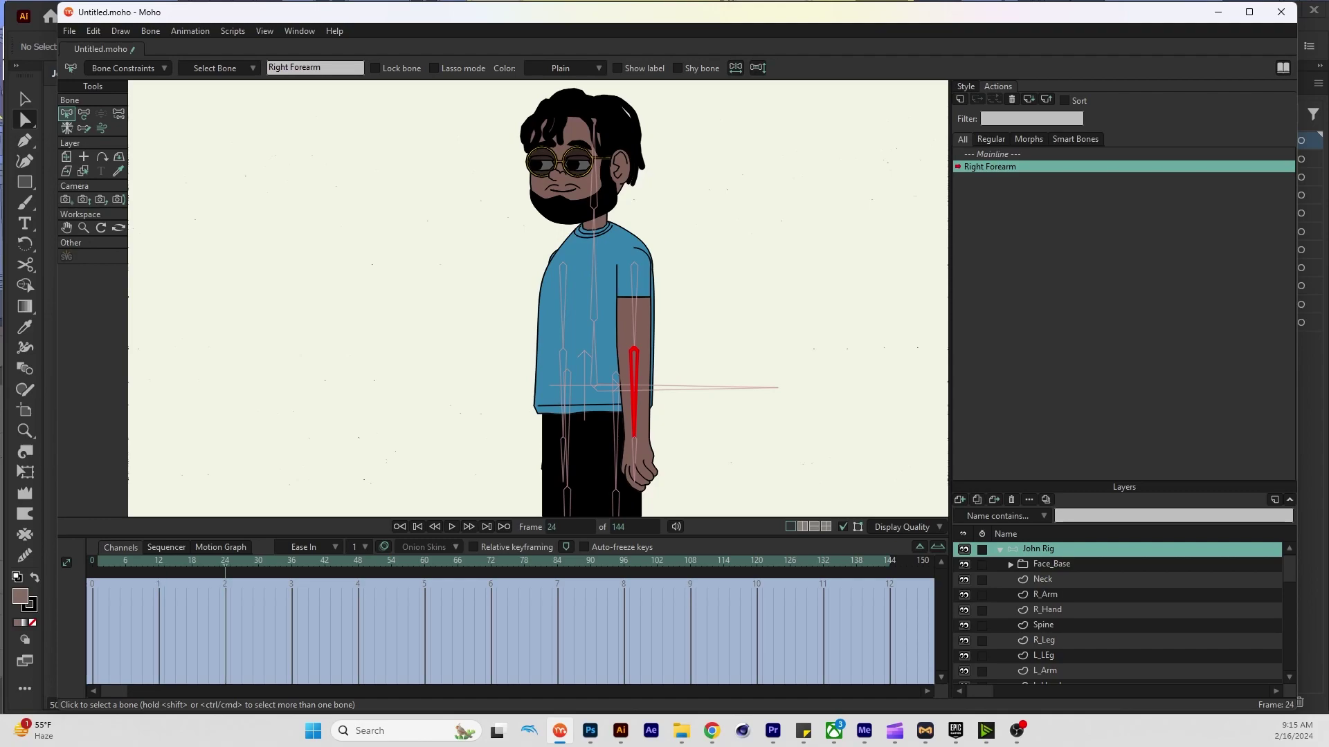
key("t")
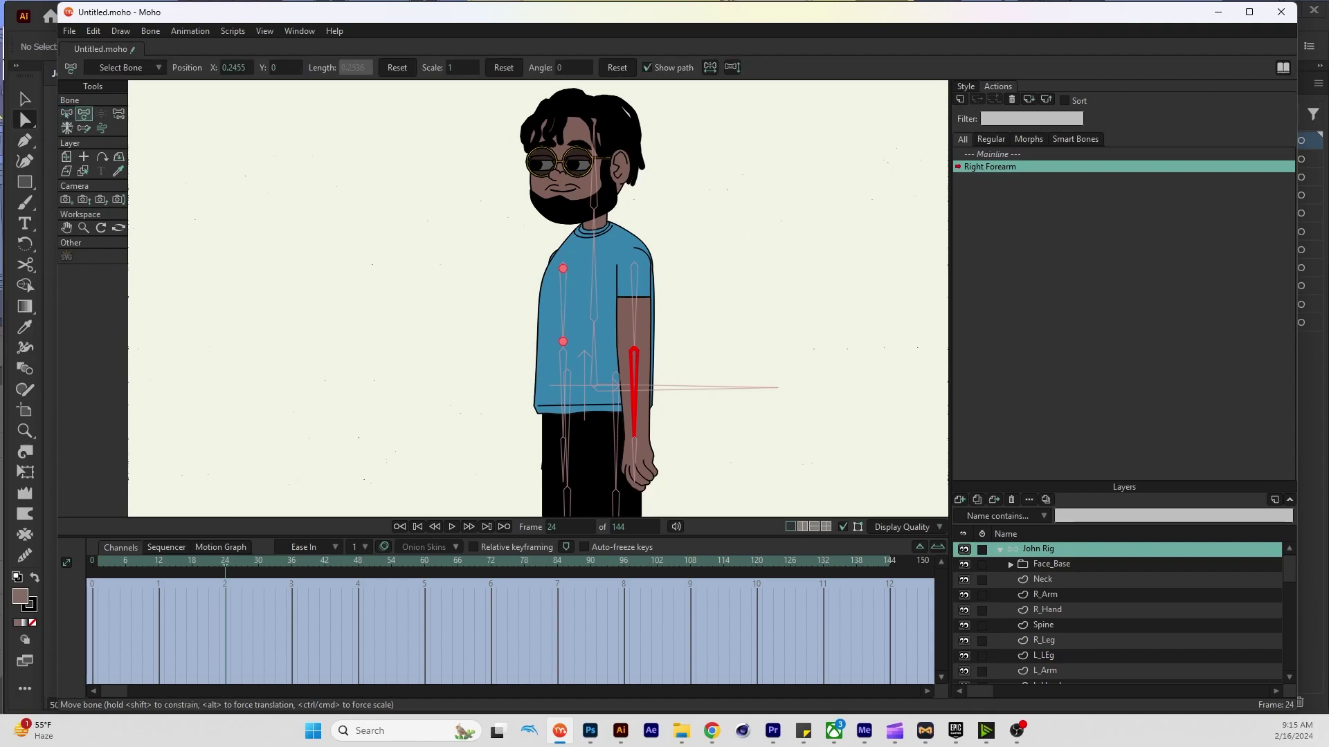
left_click_drag(634, 429, 571, 283)
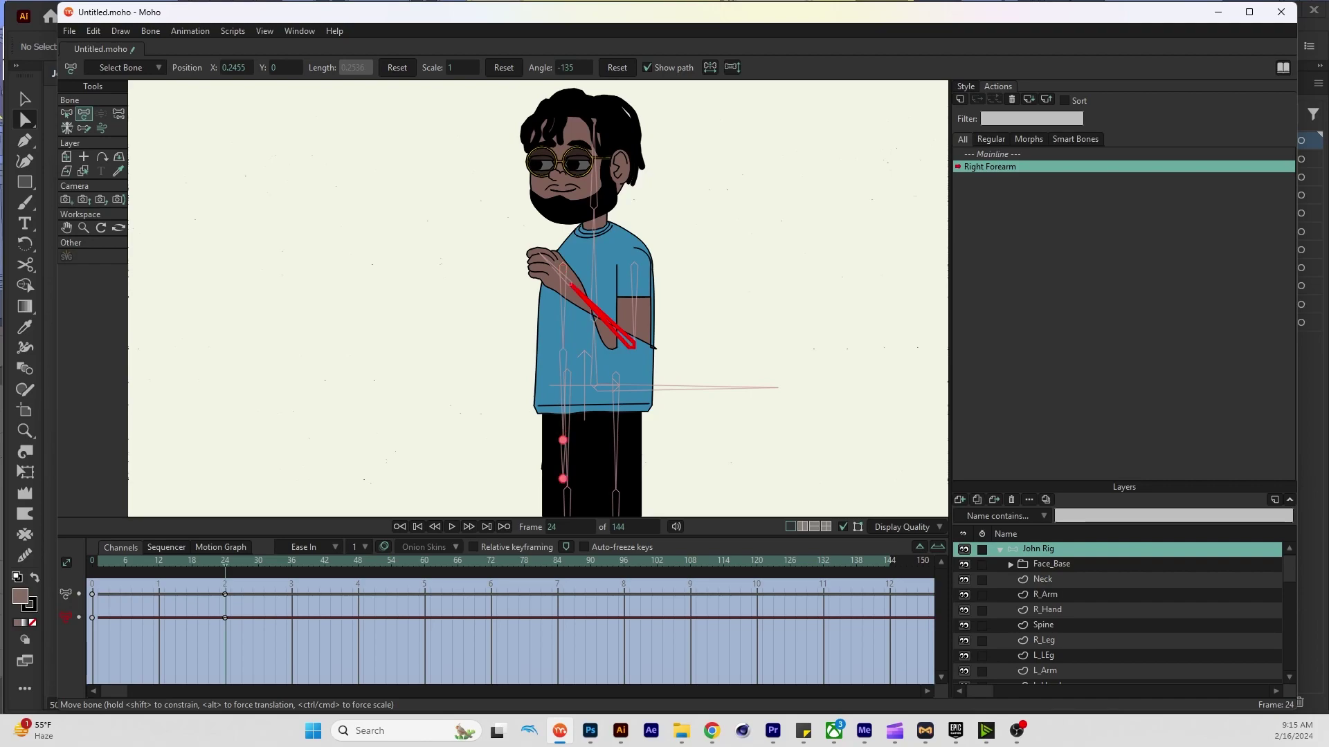
Examine the elbow points of the R_Arm layer in the bent pose and return to the John Rig layer
scroll(1121, 609, "down", 4)
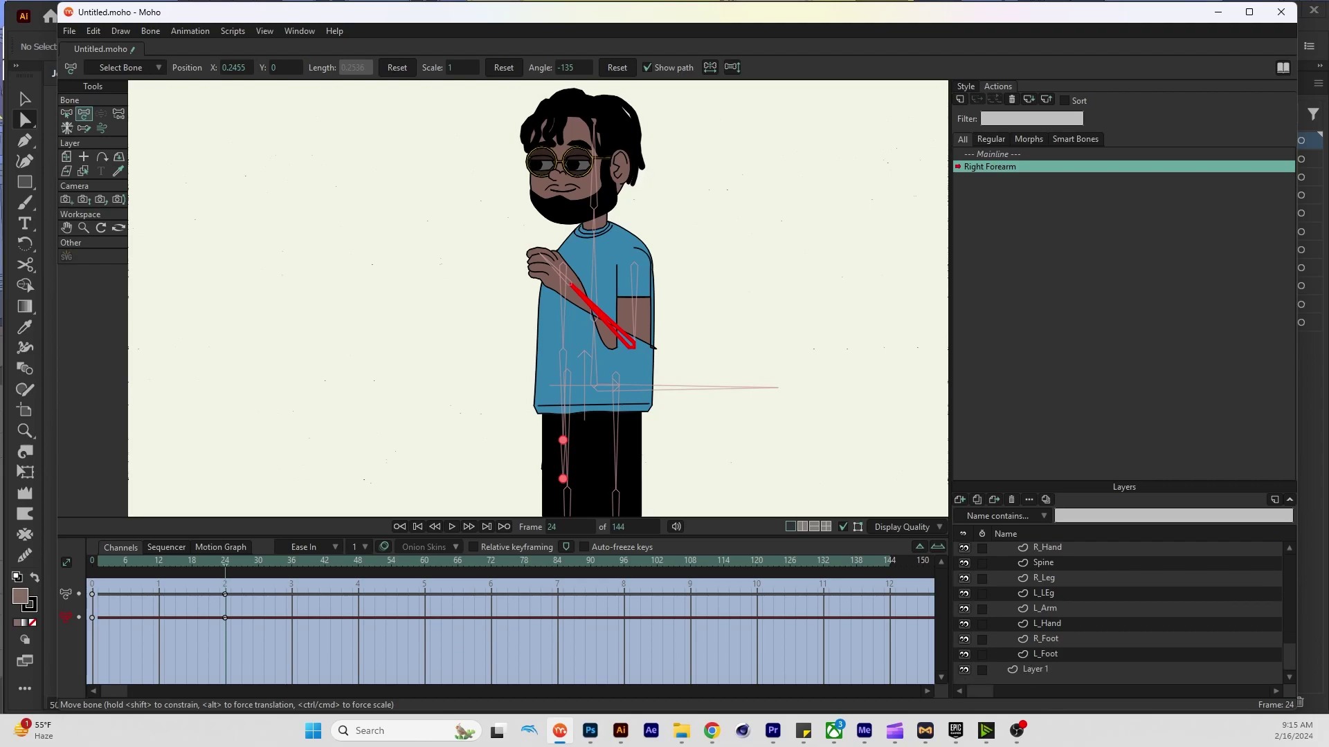
scroll(1121, 609, "up", 3)
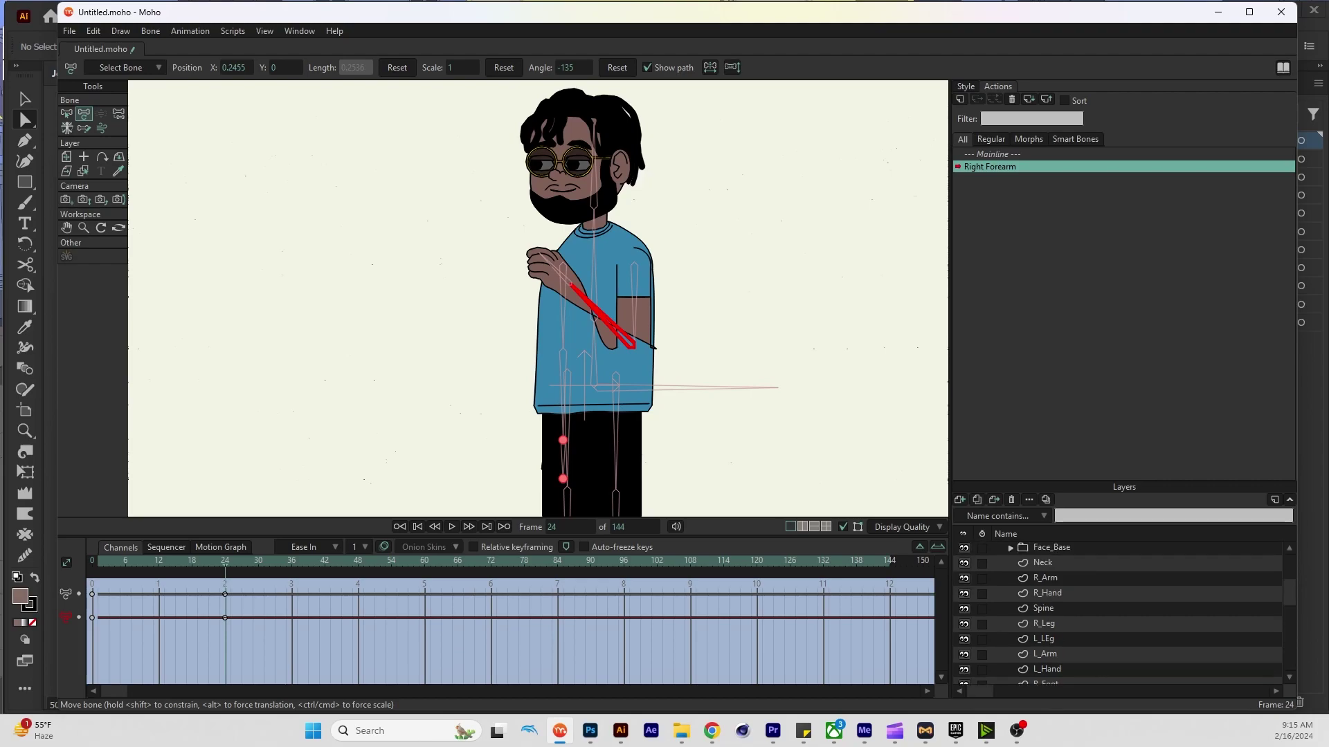
left_click(1045, 578)
scroll(654, 348, "up", 4)
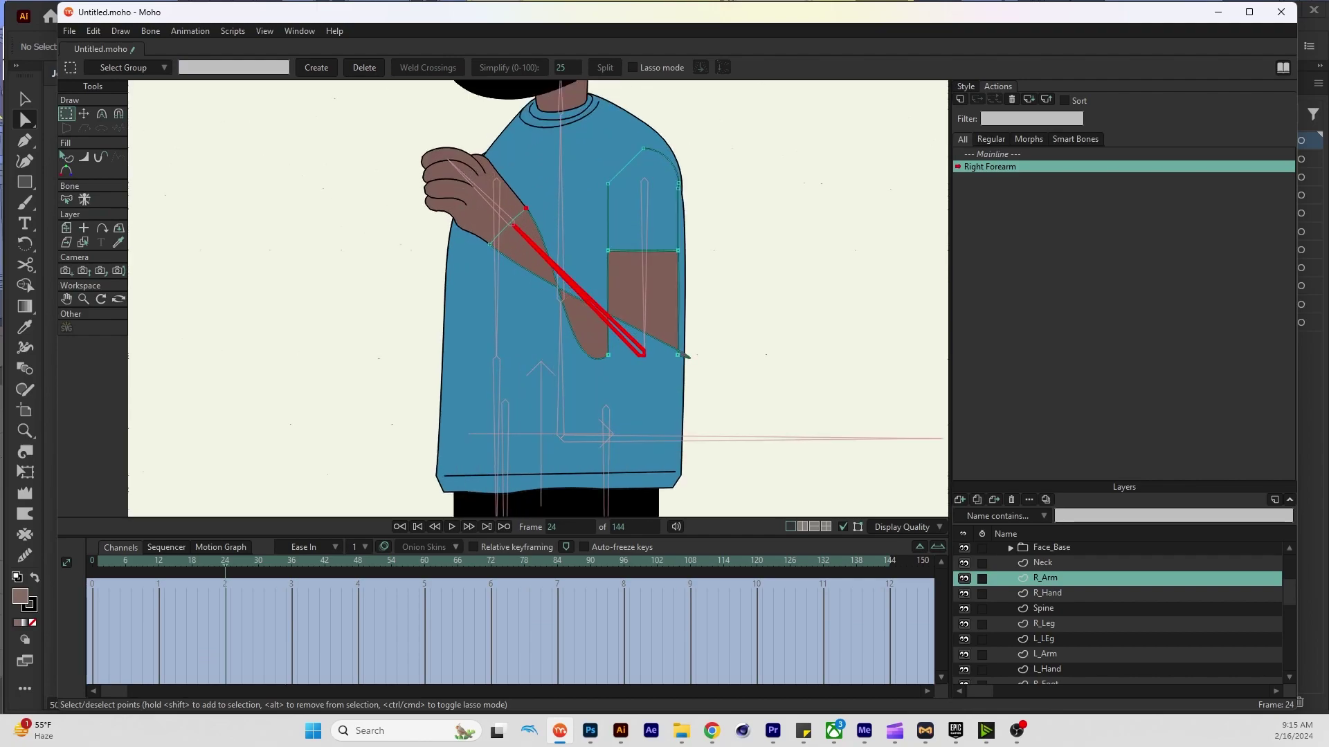
scroll(1121, 609, "up", 1)
left_click(1038, 549)
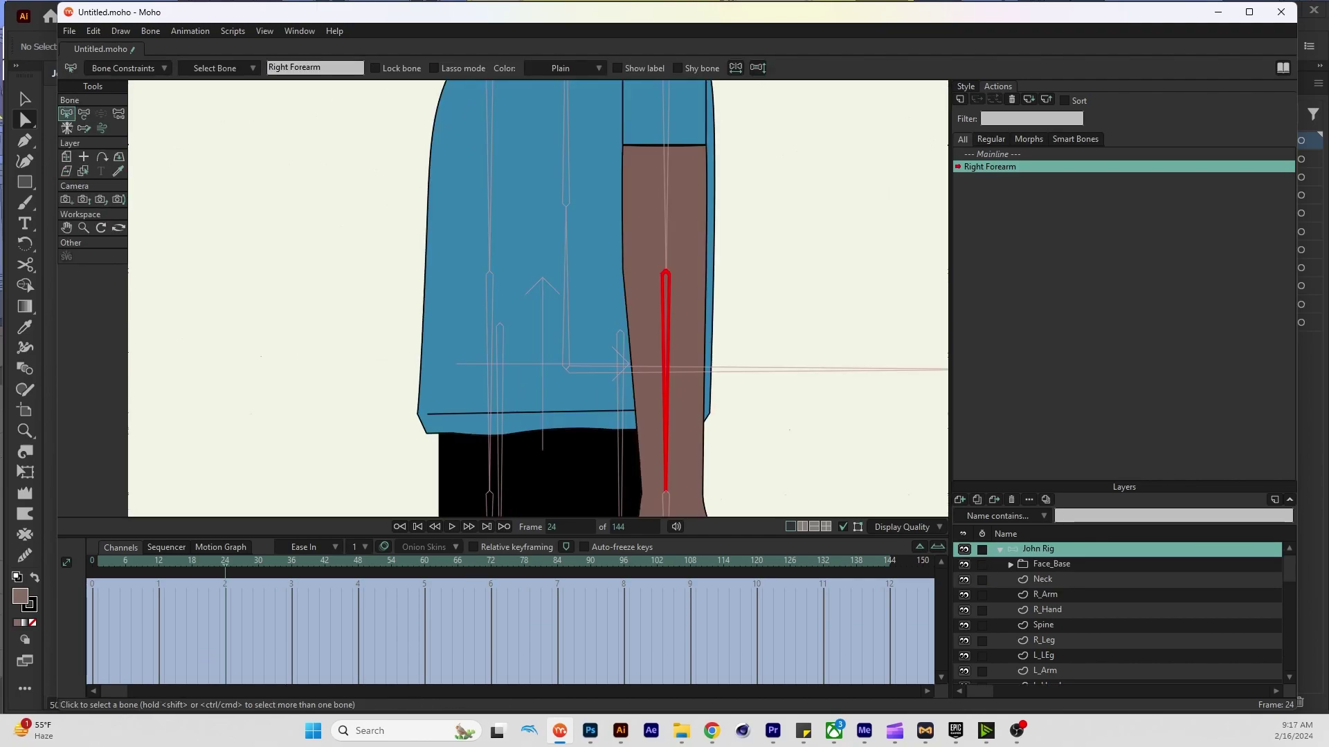
Rotate the right forearm bone to an angle of about -150.7 at frame 1, raising the hand to the chin
key("ctrl+shift+Left")
key("t")
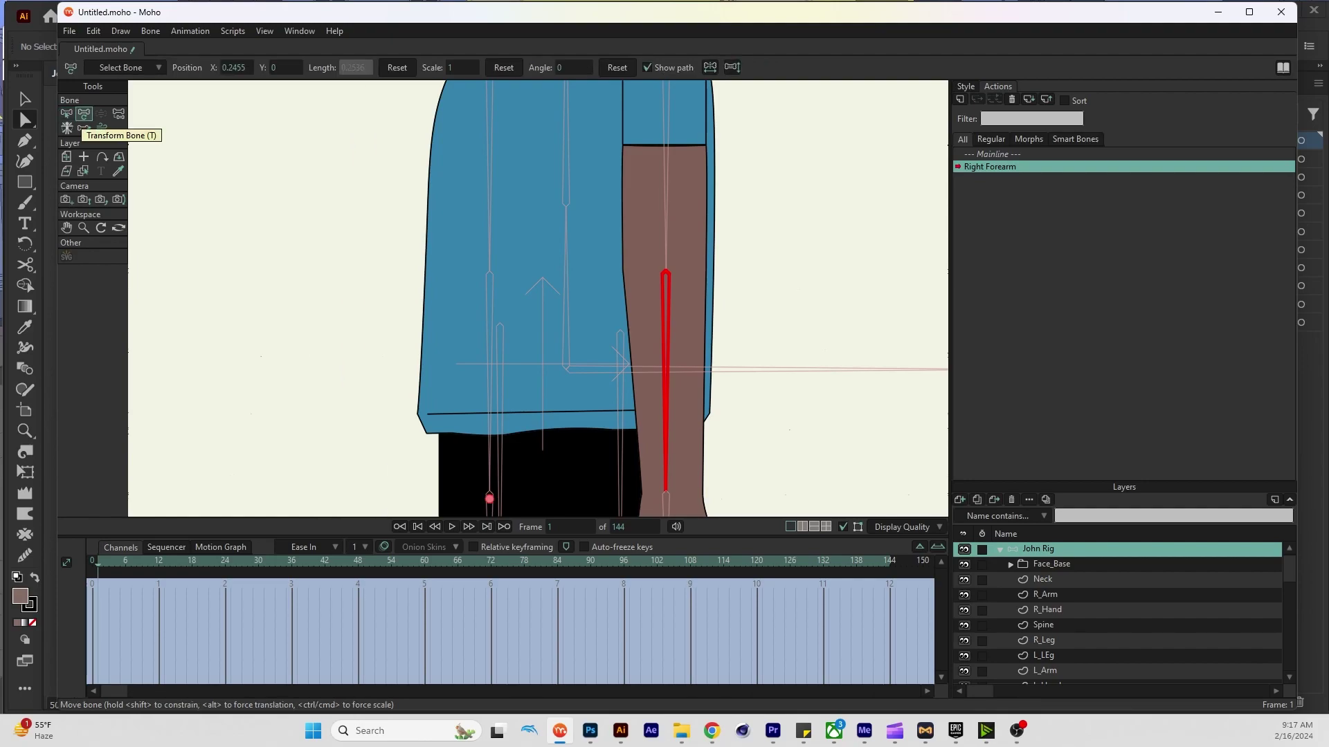
left_click_drag(666, 474, 512, 114)
scroll(538, 298, "up", 5)
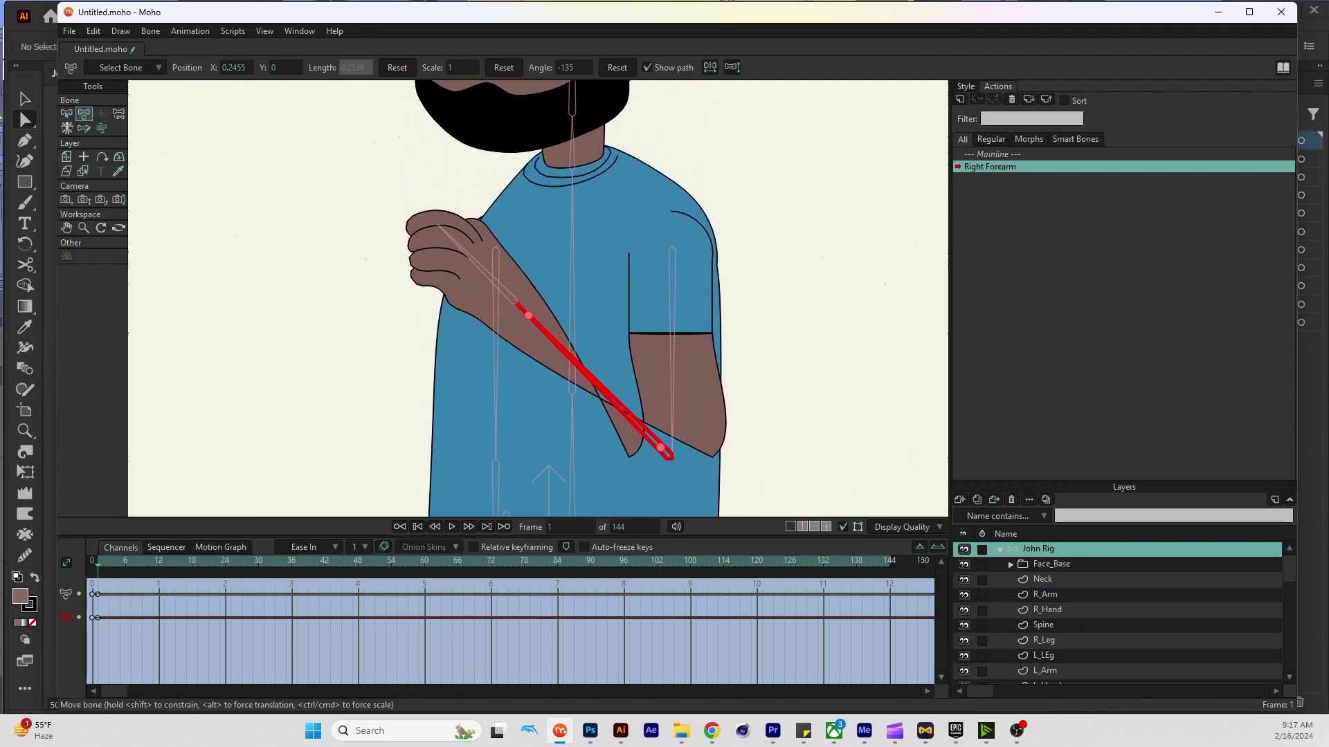
scroll(538, 298, "down", 3)
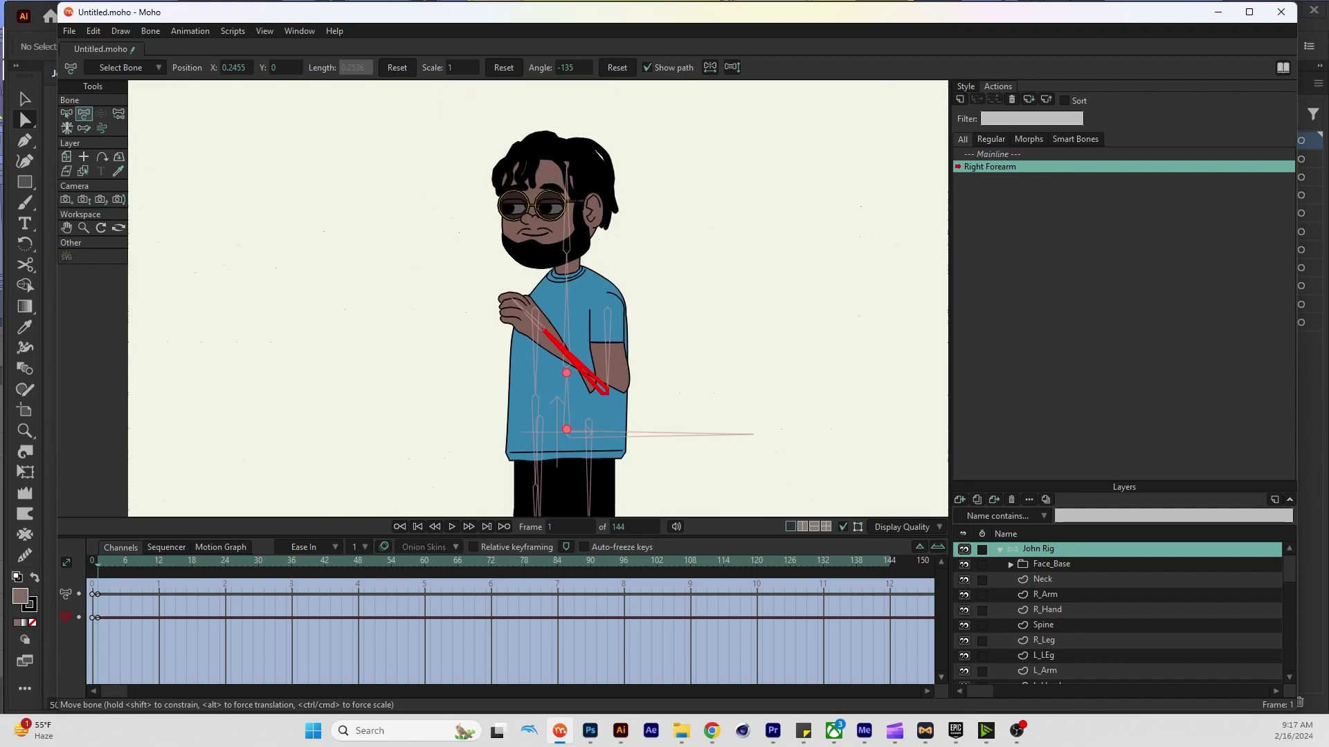
scroll(538, 298, "down", 1)
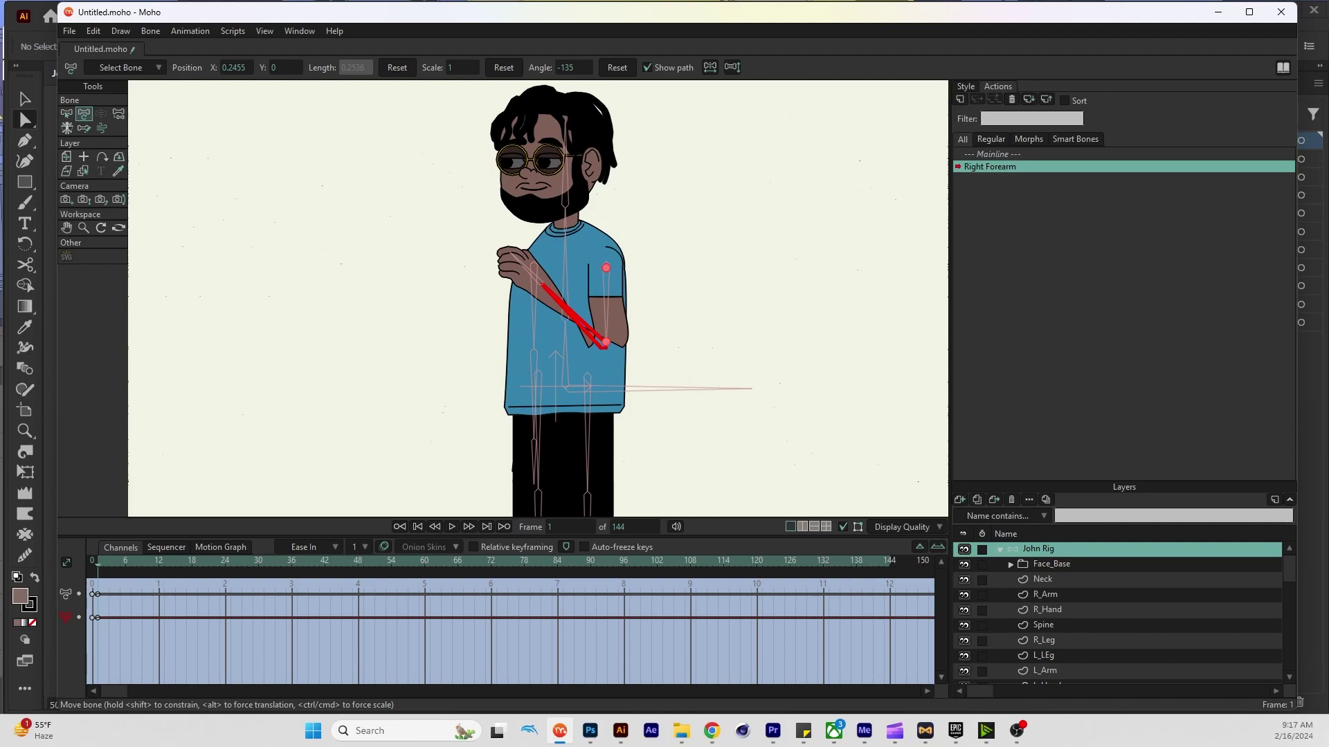
left_click_drag(547, 289, 562, 273)
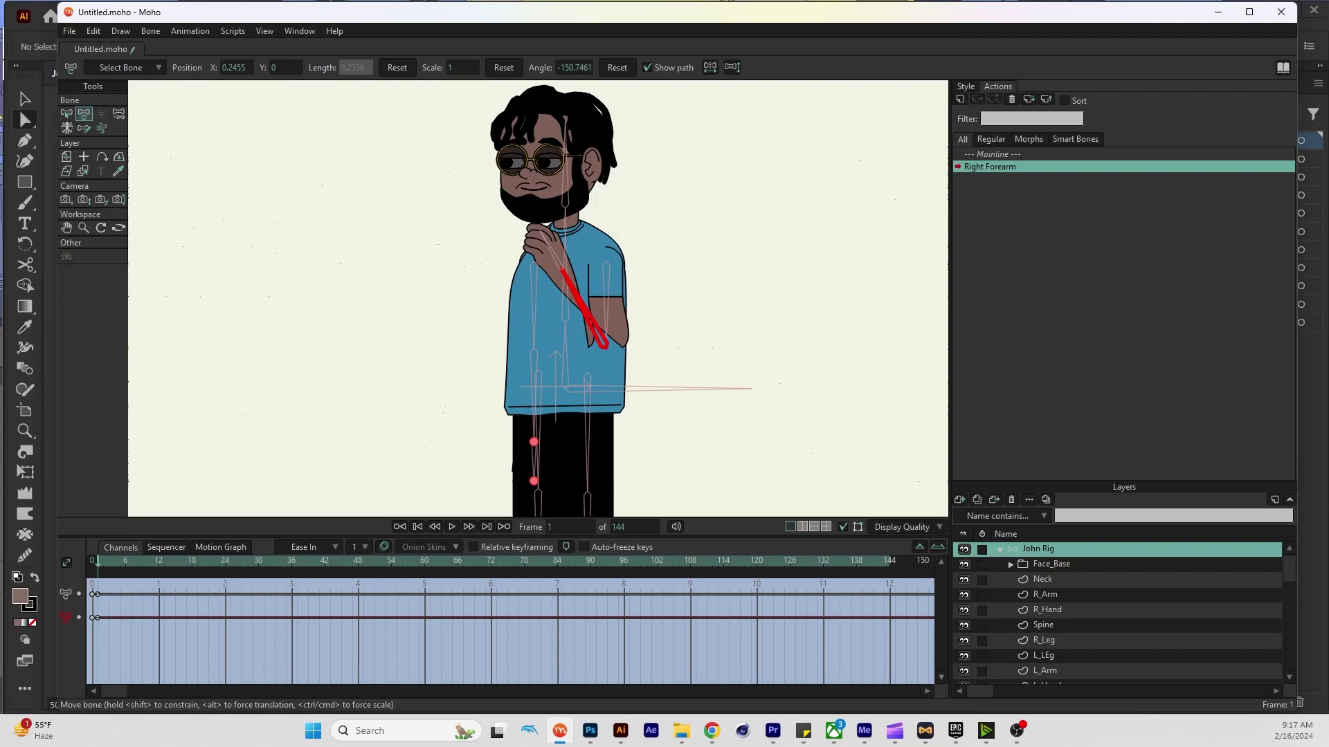
Move the forearm rotation keyframes from frame 1 to frame 24 and preview the motion
left_click_drag(97, 594, 225, 594)
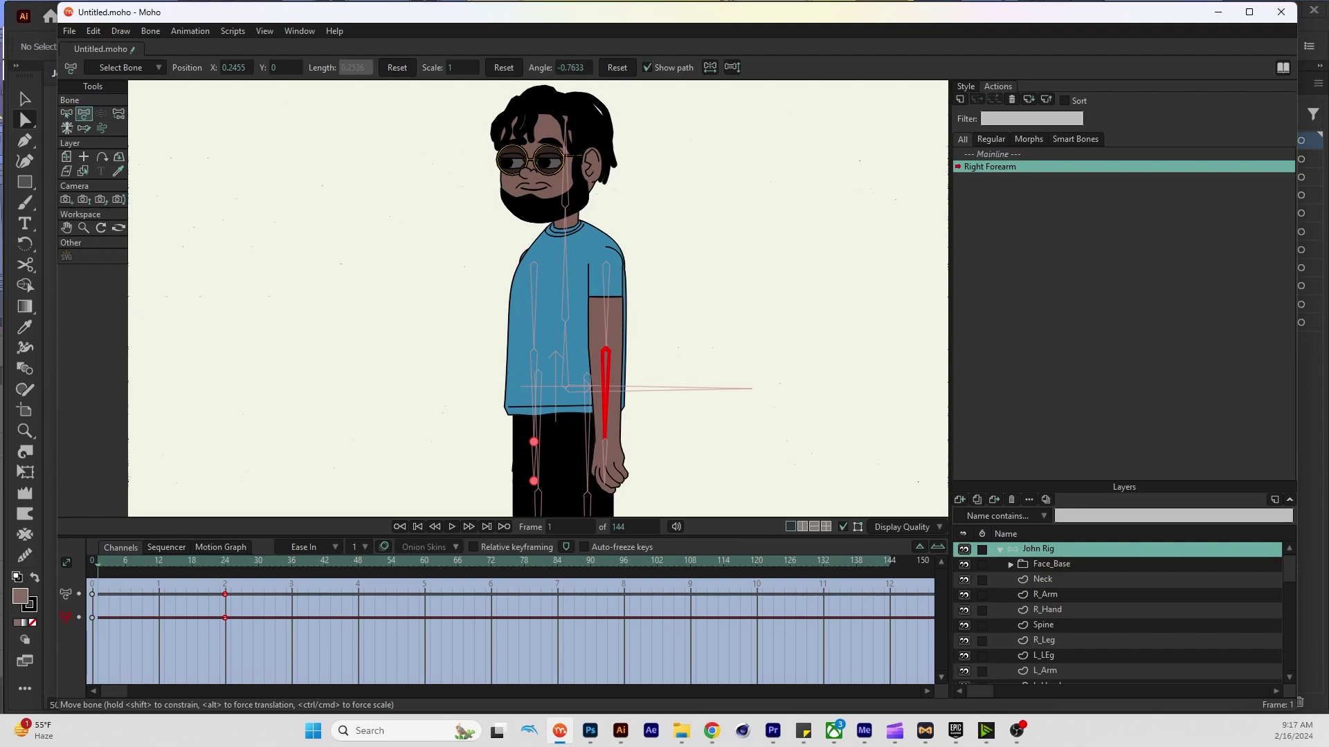
key("space")
key("space")
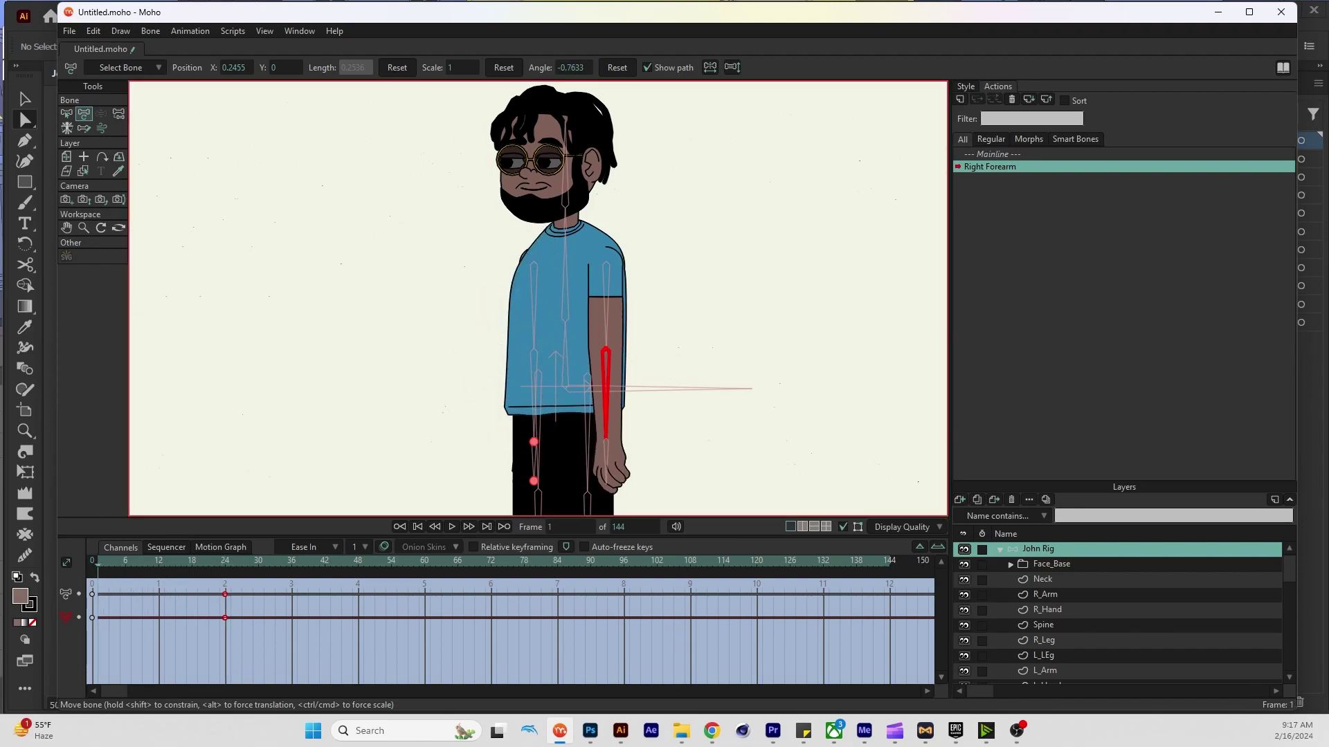
Delete the forearm keyframes at the start of the timeline and reopen the Right Forearm action from the mainline
key("ctrl+shift+Left")
key("Delete")
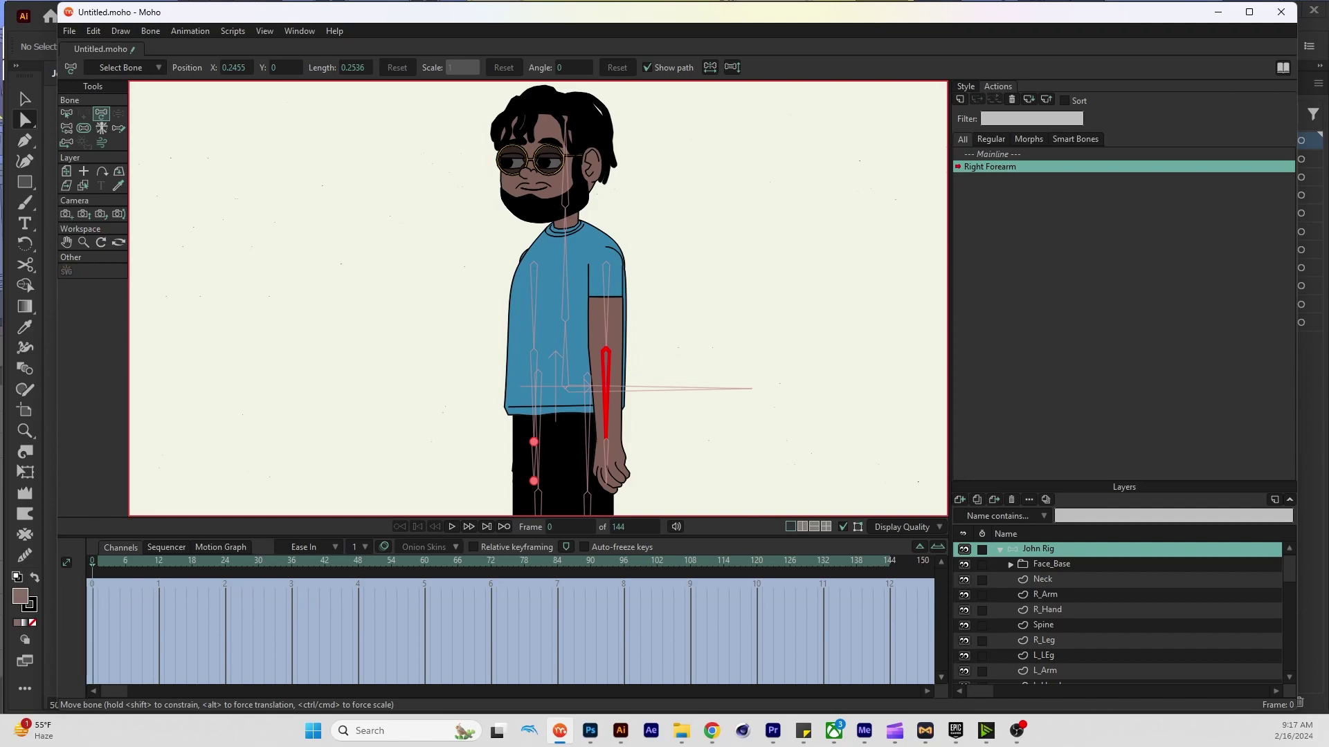
double_click(992, 154)
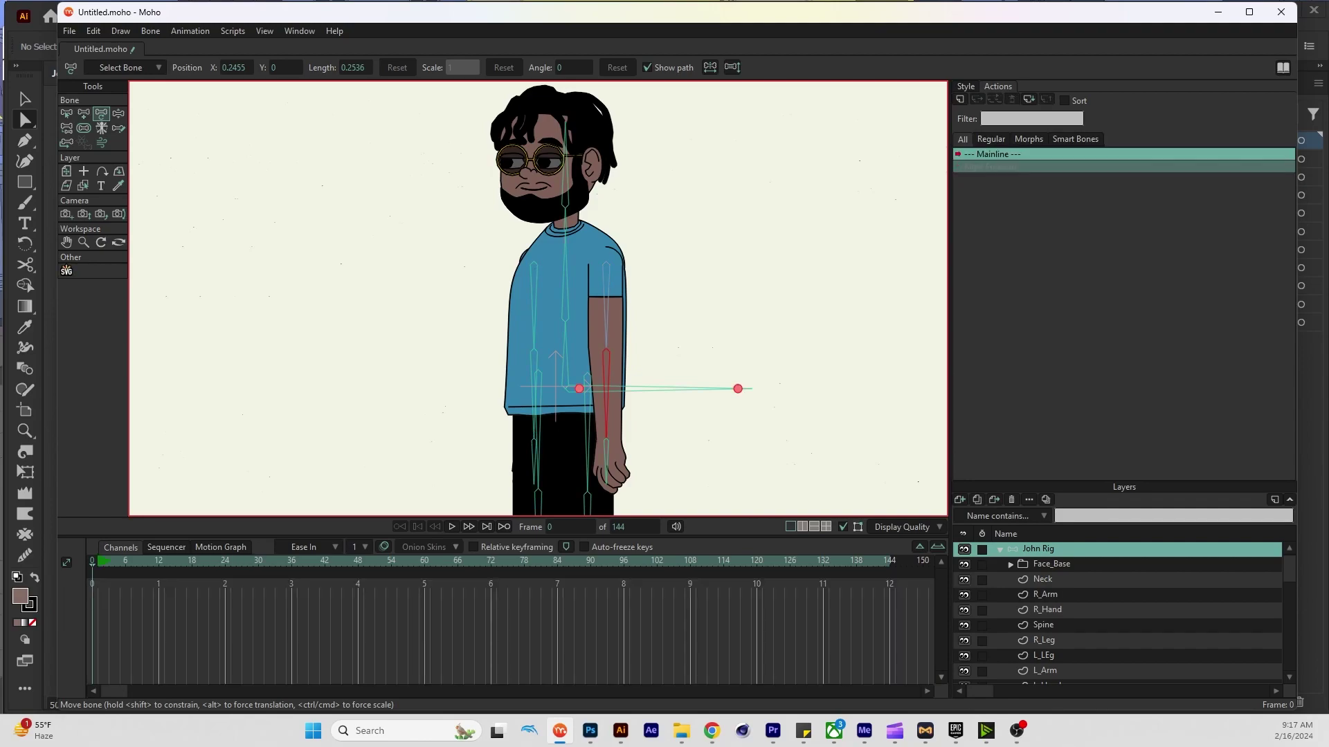
double_click(990, 167)
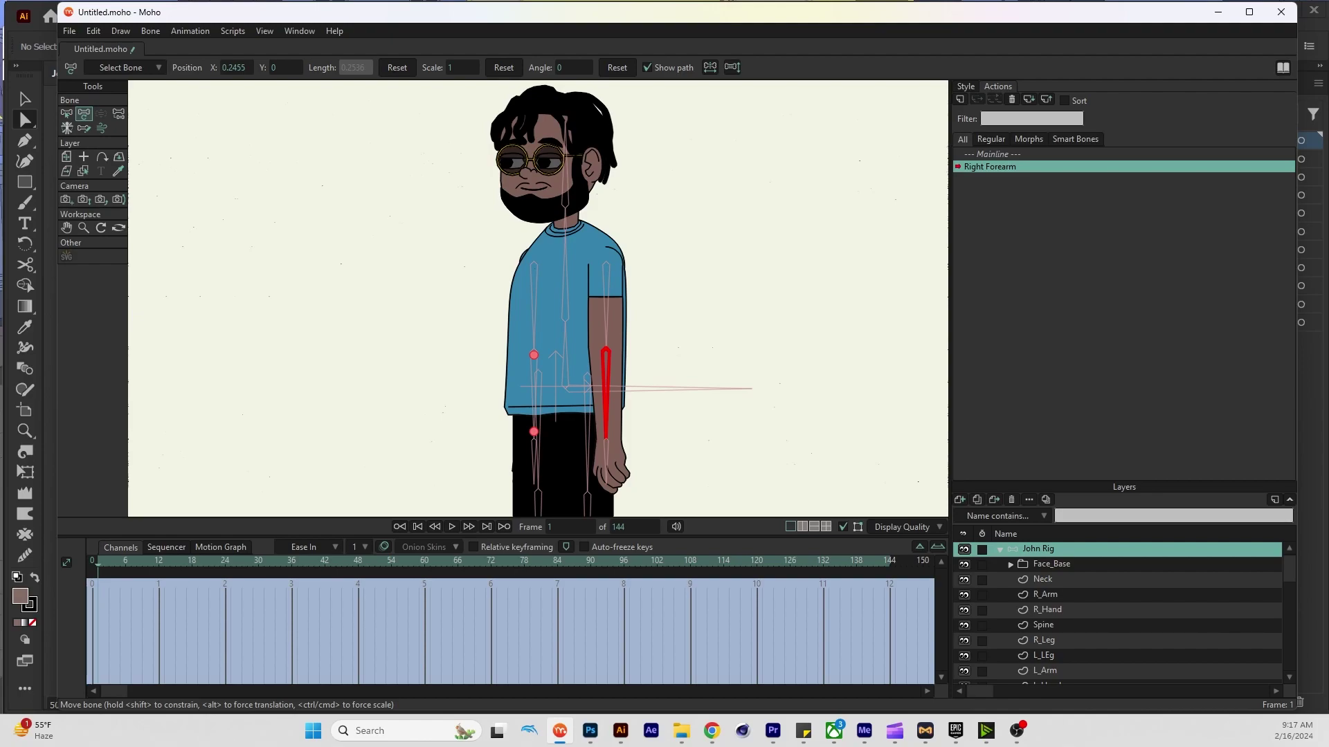
Rotate the right forearm bone to an angle of about -147.5 at frame 24 of the Right Forearm action
key("space")
left_click_drag(605, 405, 562, 276)
scroll(590, 333, "up", 5)
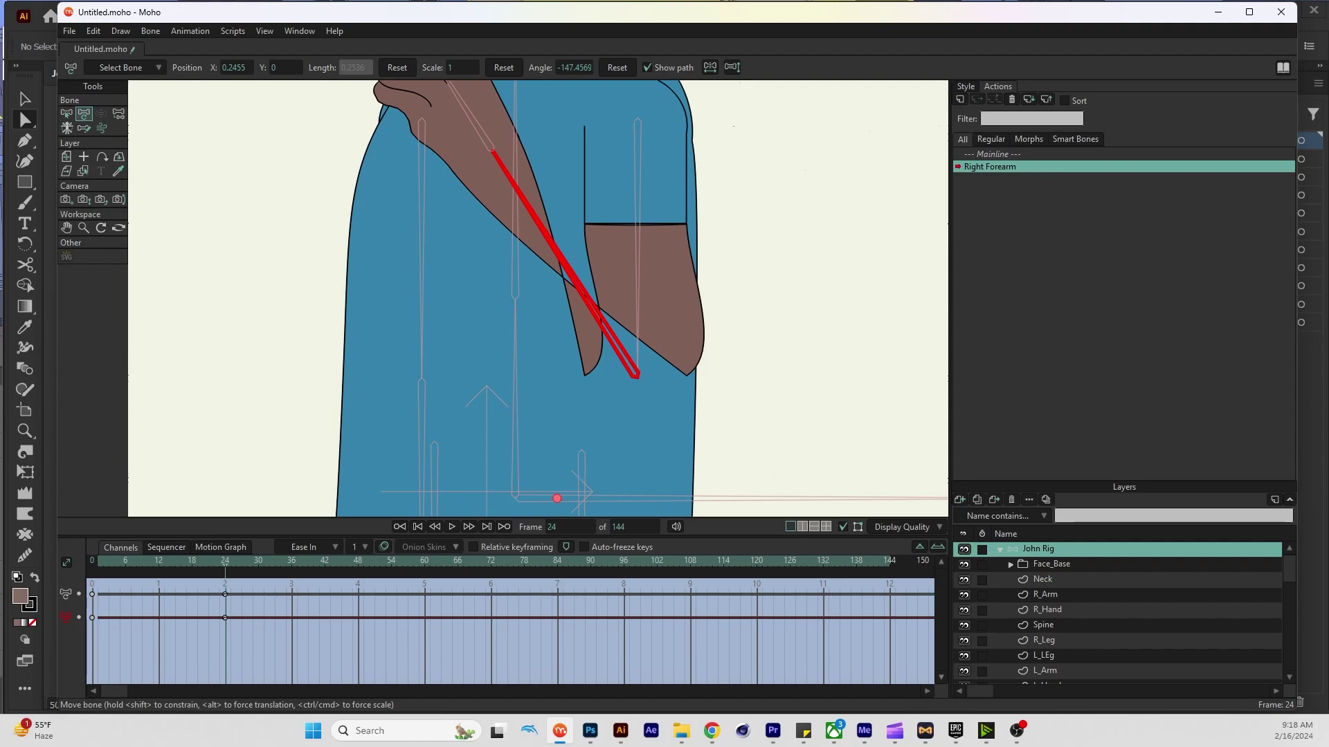
On the R_Arm layer at frame 24, move the inner elbow point up into the crease and the outer elbow point below the elbow joint
scroll(1121, 609, "down", 2)
scroll(1121, 609, "up", 1)
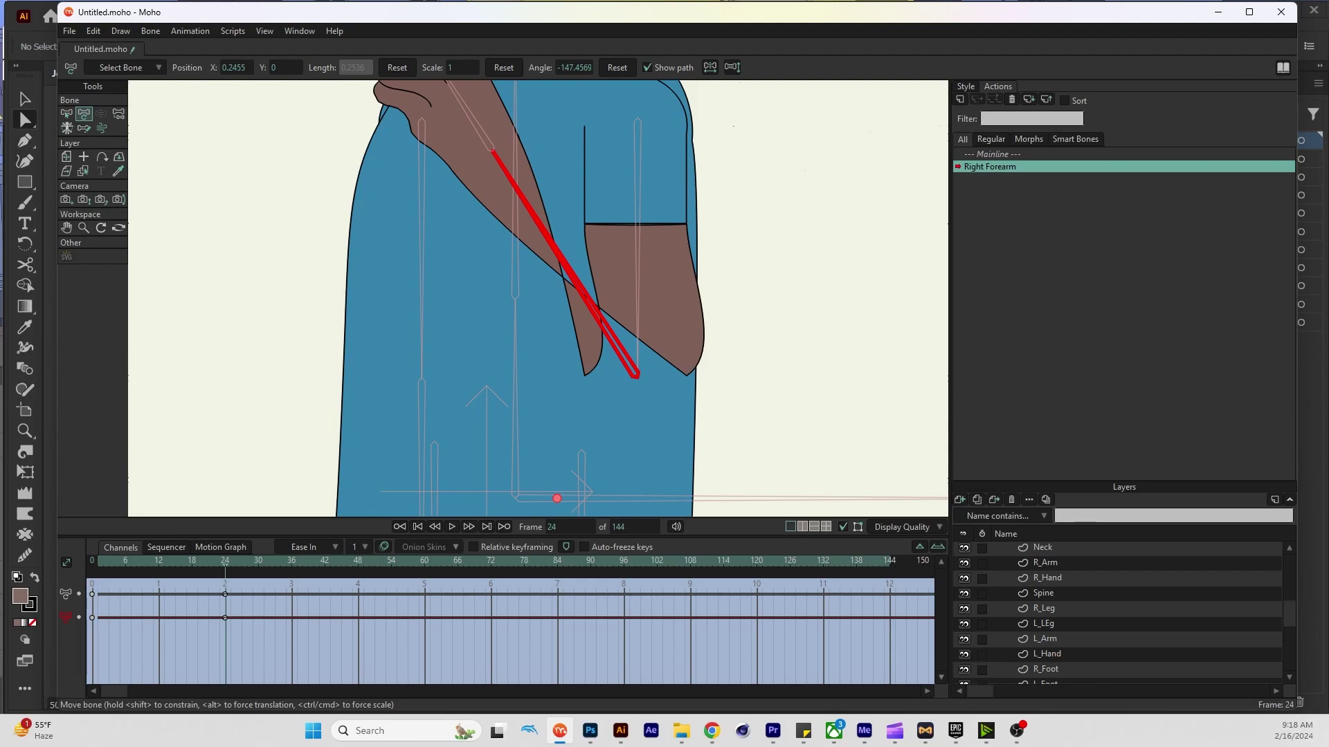
left_click(1045, 563)
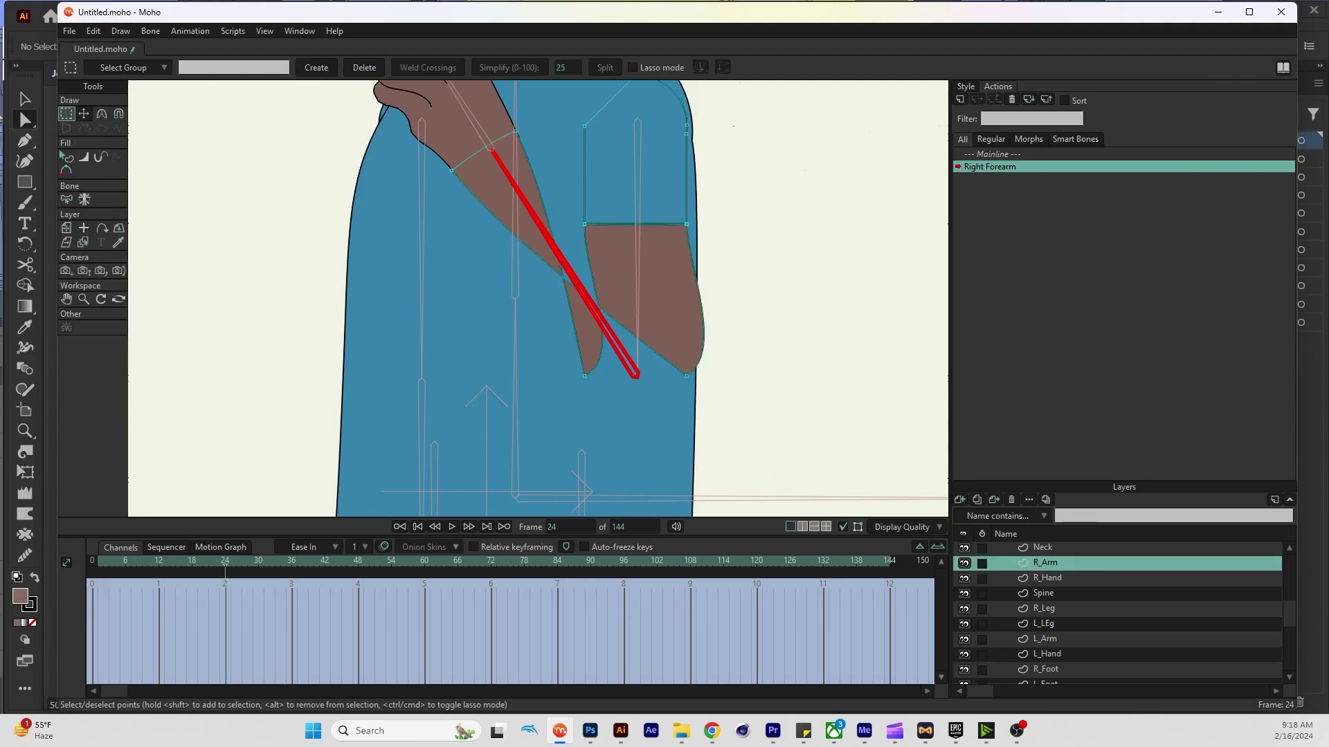
left_click(84, 114)
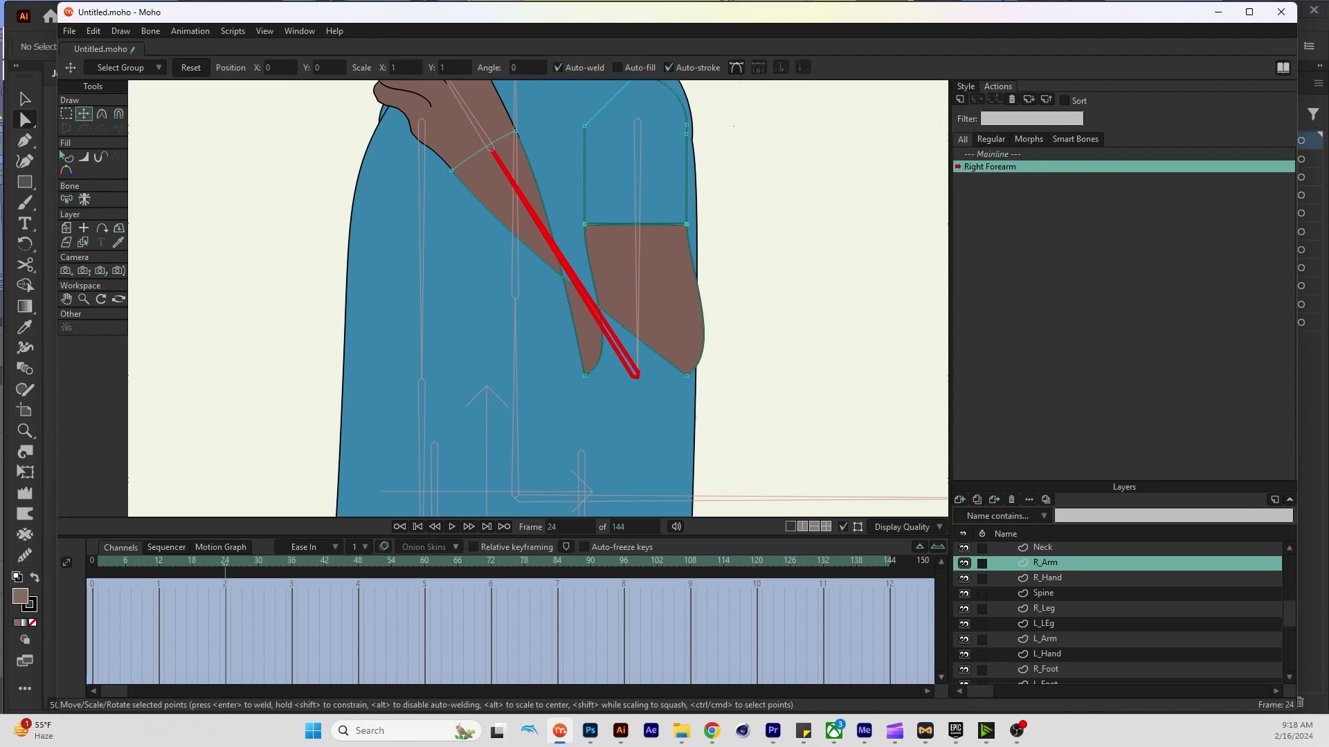
left_click_drag(584, 375, 620, 303)
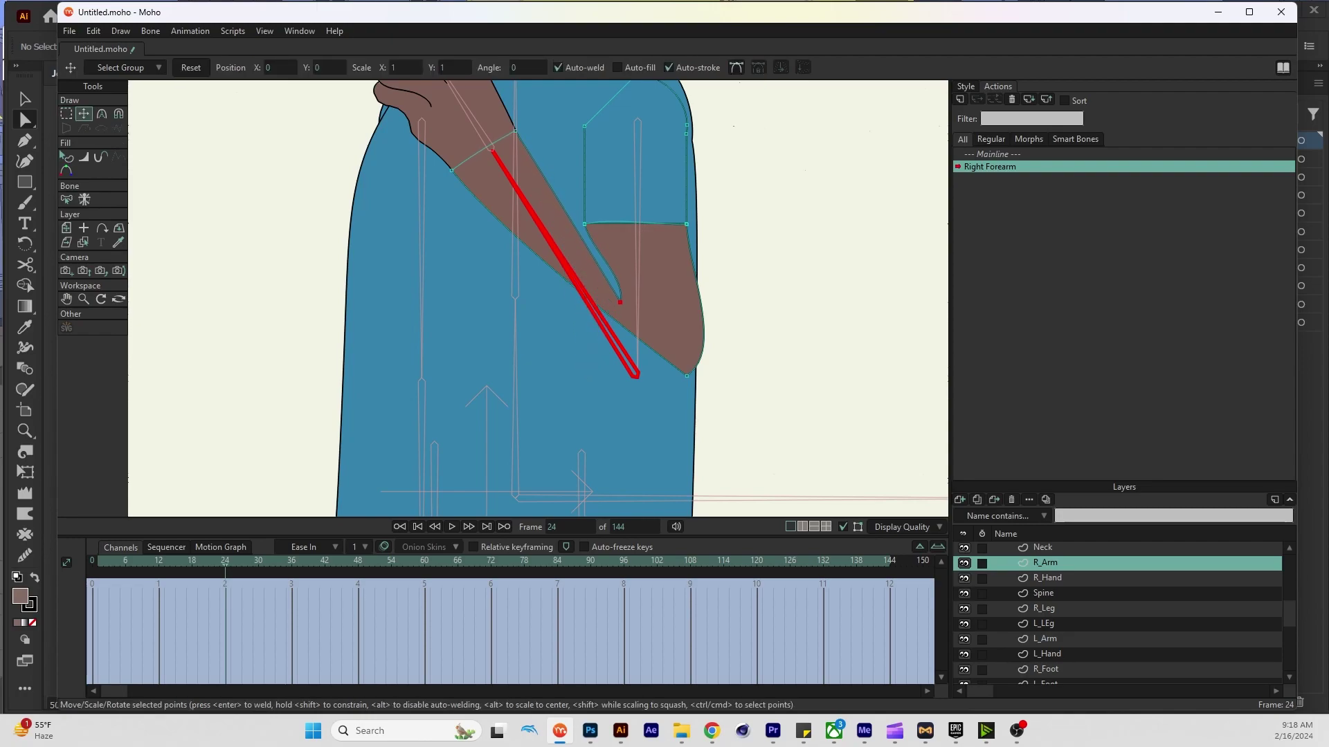
left_click(686, 376)
left_click_drag(686, 376, 635, 435)
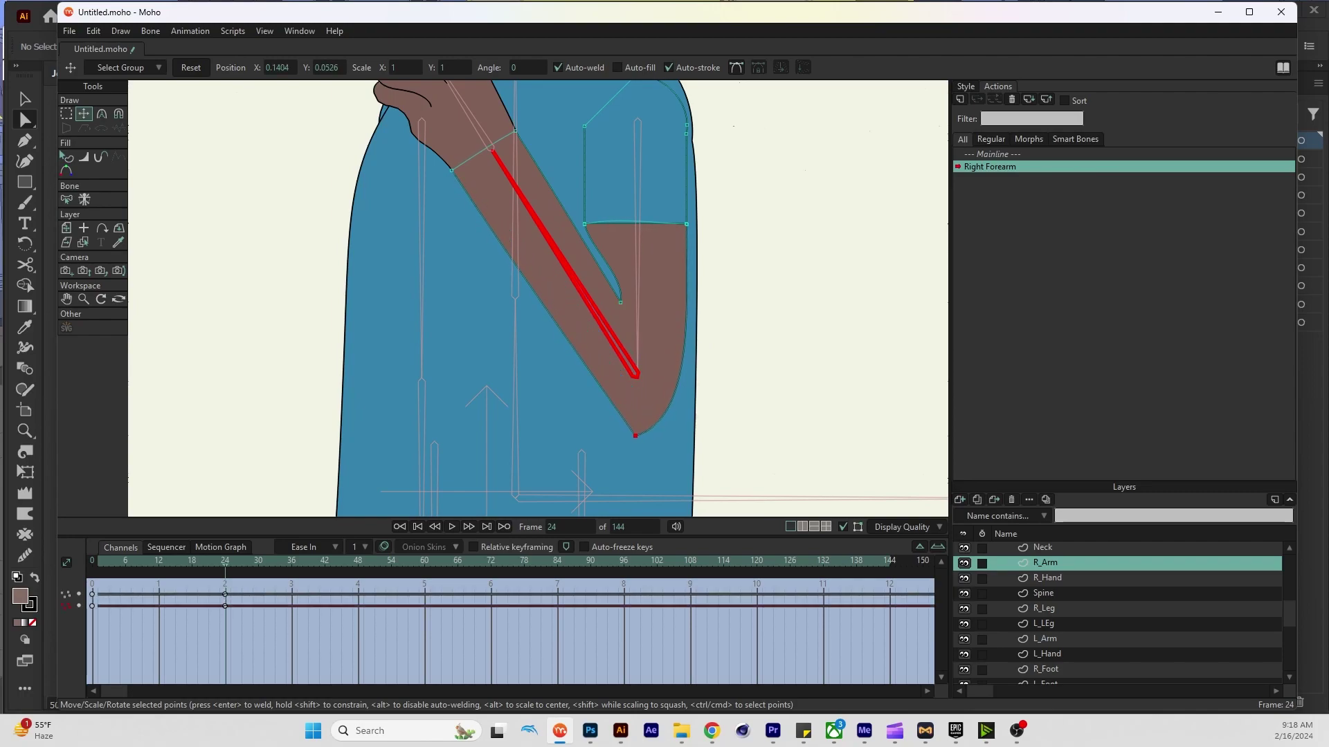
At frame 24, nudge both elbow points slightly and adjust the curve handles along the inner upper arm to tighten the crease
left_click_drag(619, 301, 618, 298)
left_click_drag(636, 436, 636, 438)
left_click(102, 115)
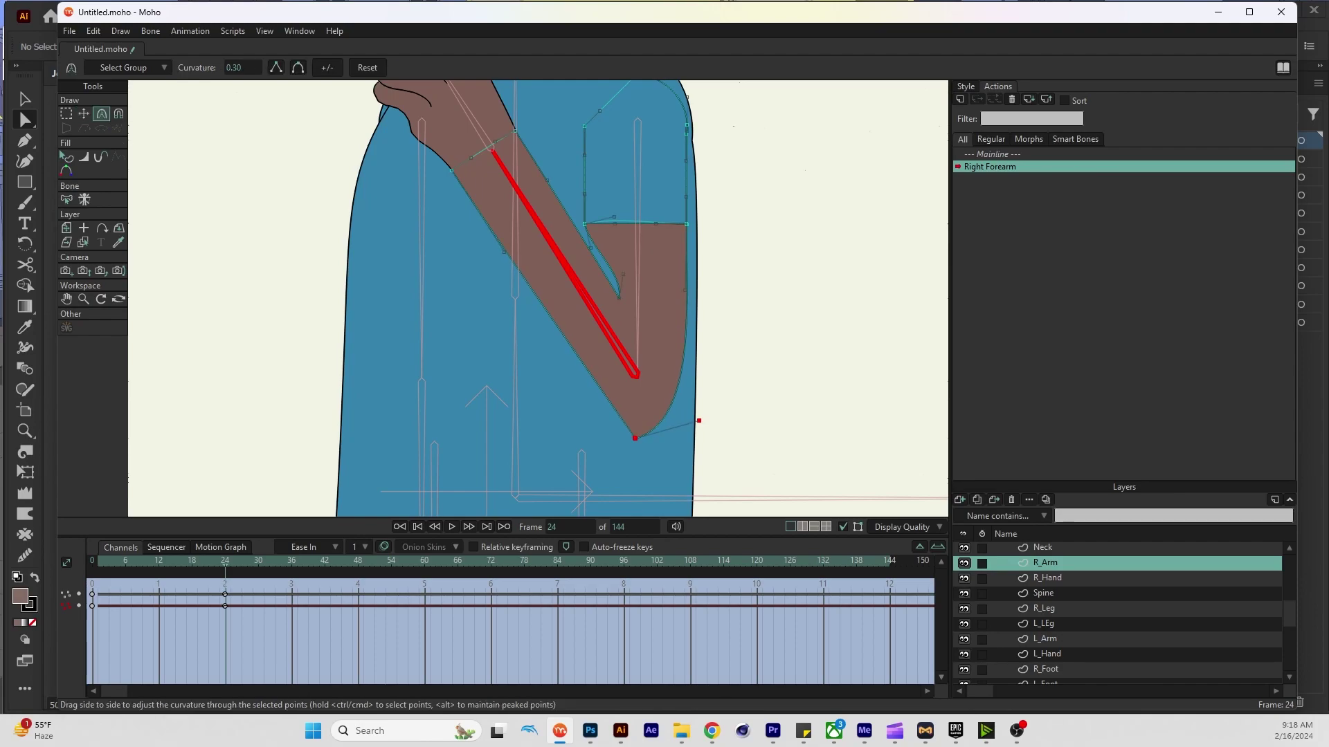
left_click_drag(620, 273, 565, 220)
scroll(598, 258, "up", 5)
scroll(656, 346, "down", 3)
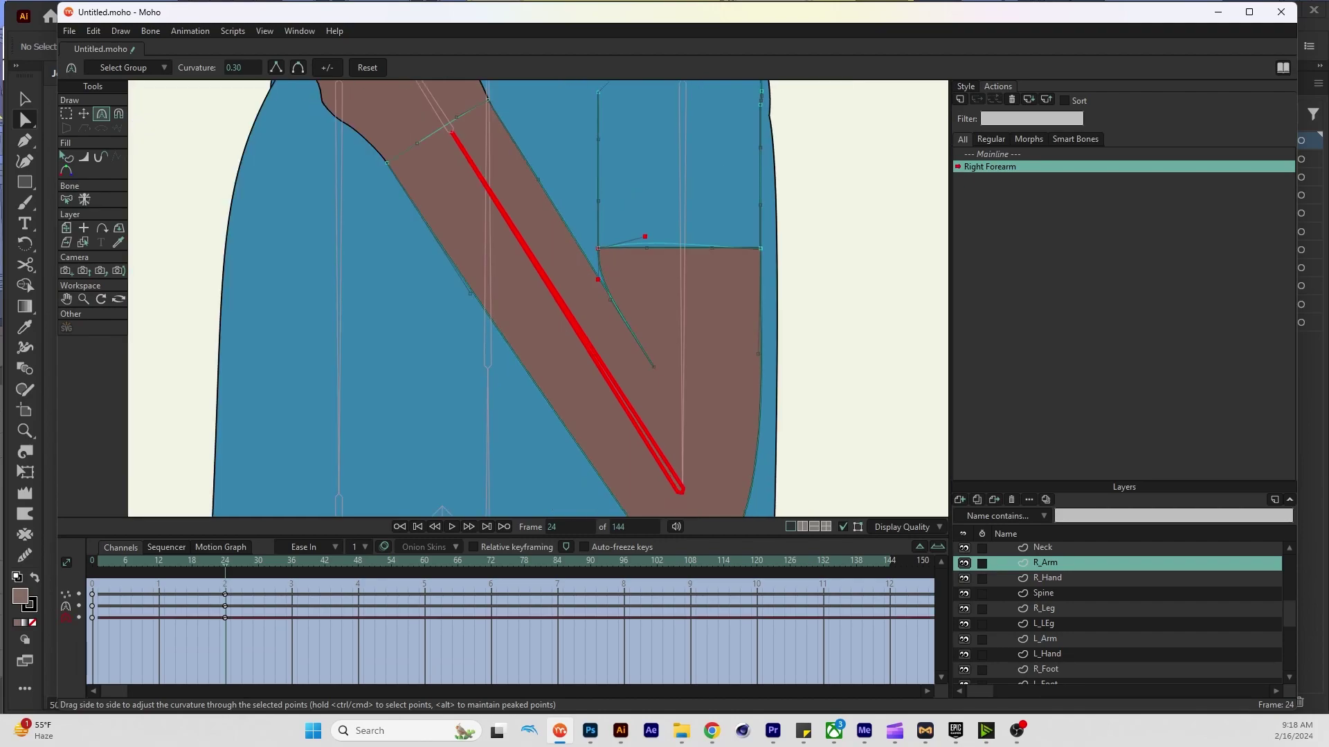
Set the outer elbow point's curve handles nearly horizontal on both sides at frame 24 to round the elbow tip
scroll(538, 298, "down", 3)
left_click_drag(755, 390, 764, 419)
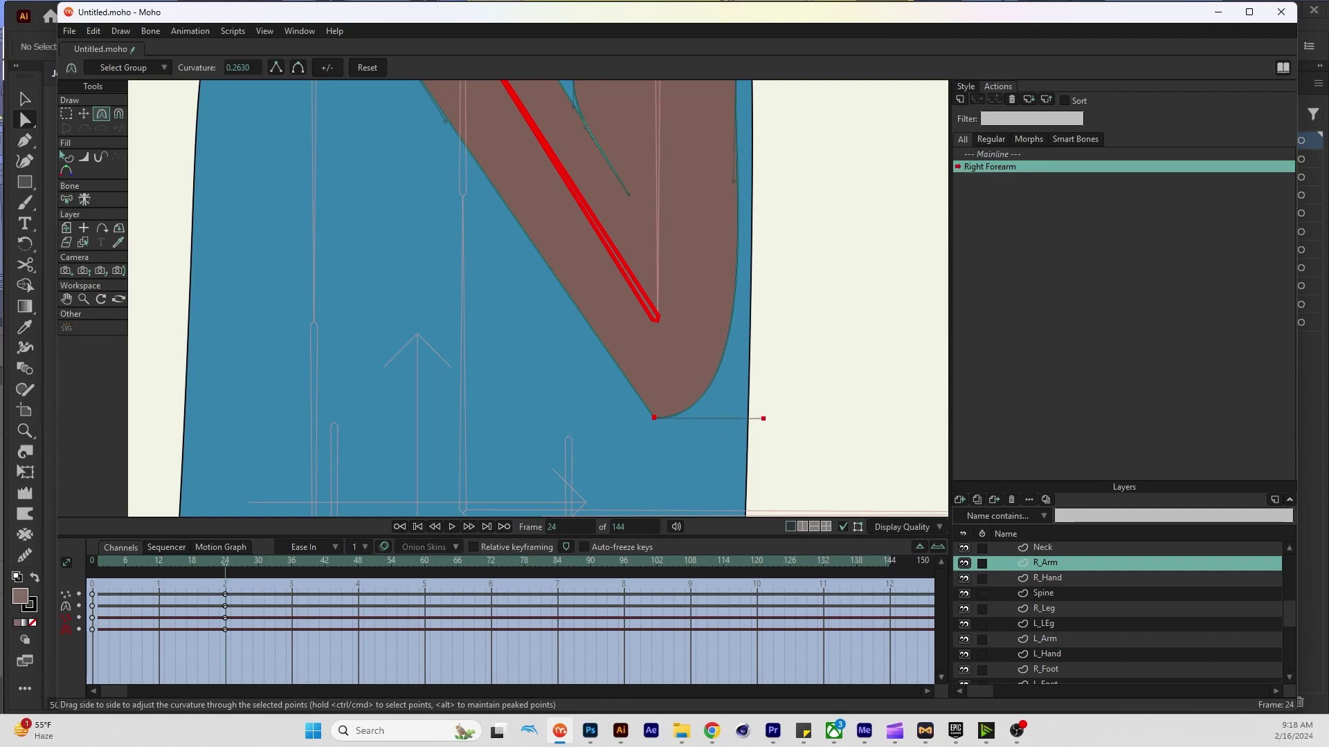
left_click(328, 67)
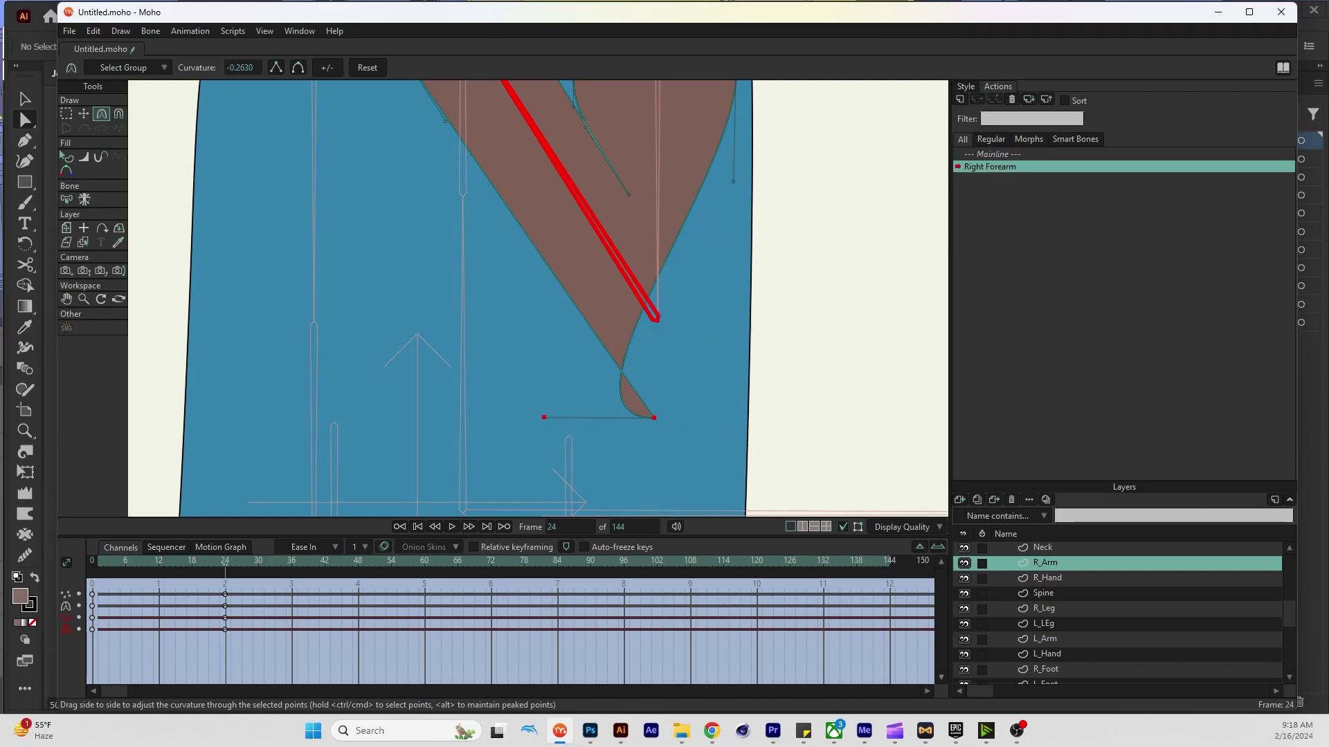
left_click_drag(544, 418, 755, 413)
left_click_drag(654, 417, 570, 415)
scroll(572, 414, "down", 3)
scroll(572, 413, "down", 2)
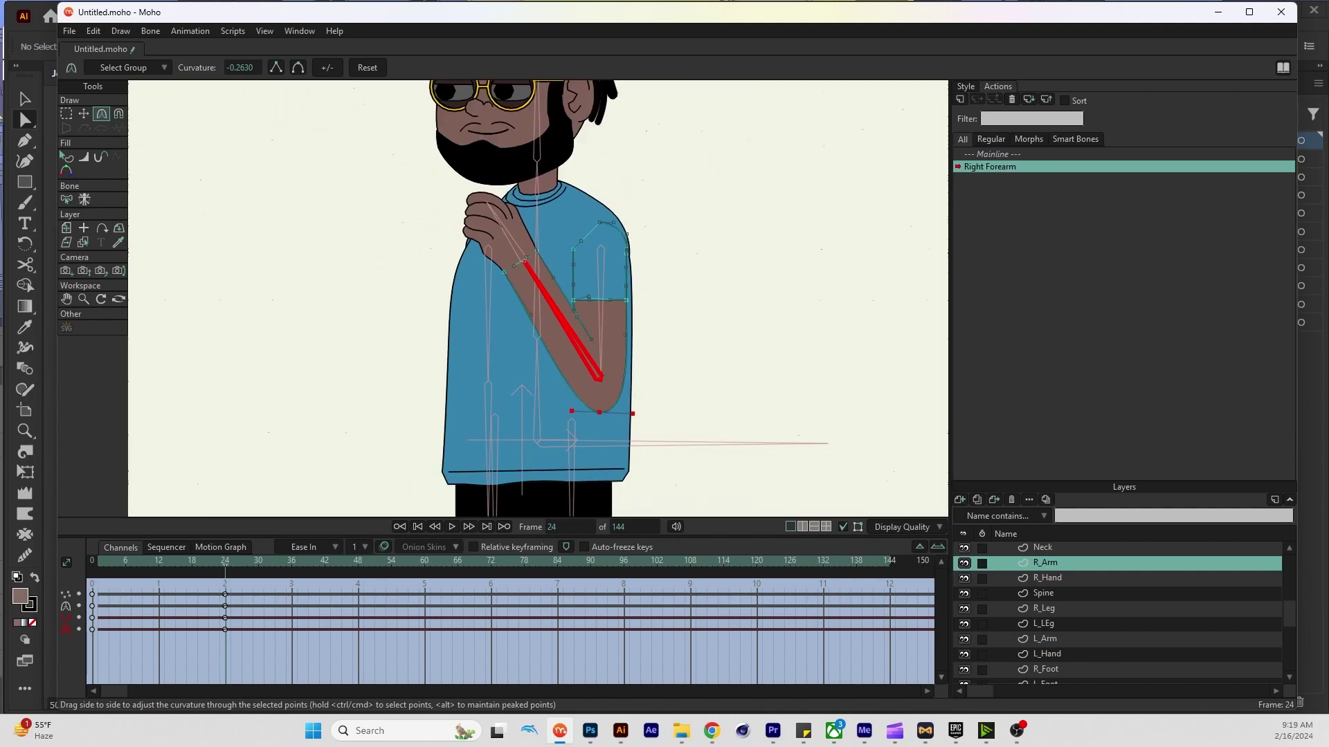
At frame 12, move the inner elbow point away from the joint, straighten its curve handle and round the outer elbow point
left_click_drag(225, 562, 159, 562)
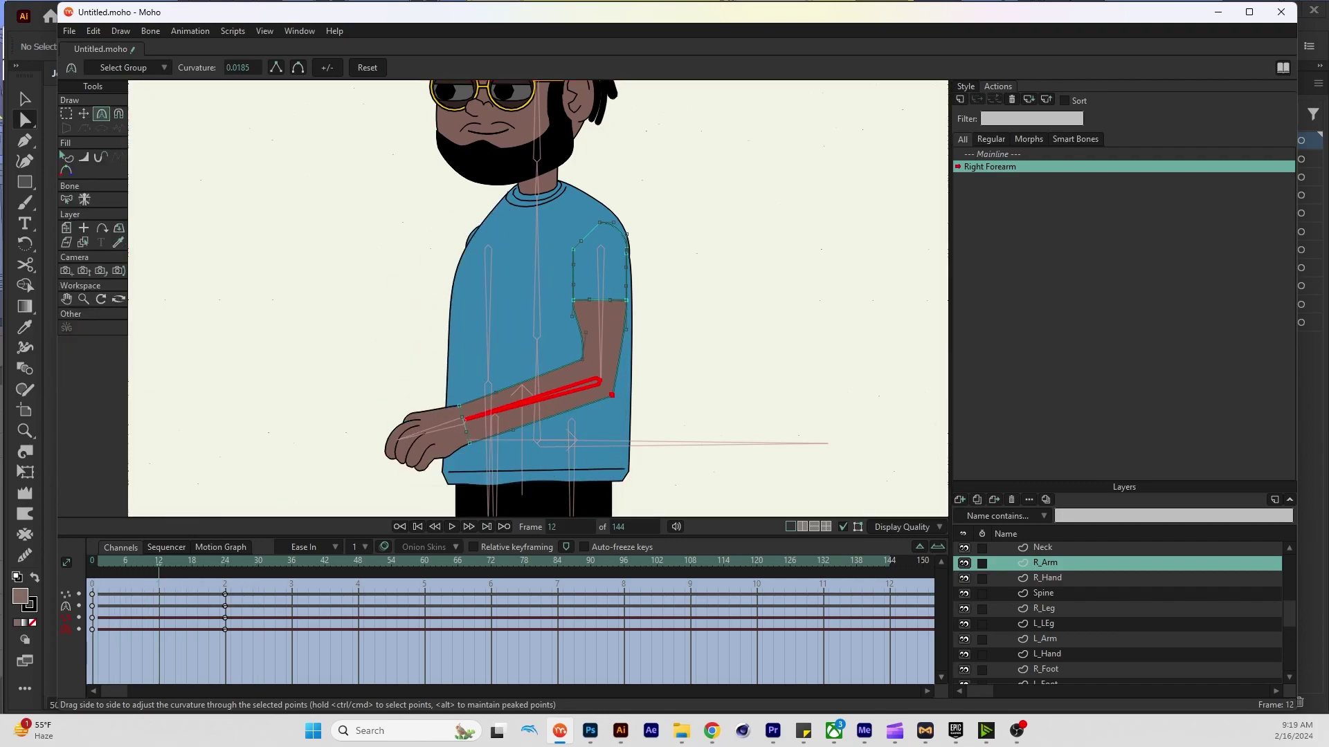
scroll(583, 363, "up", 3)
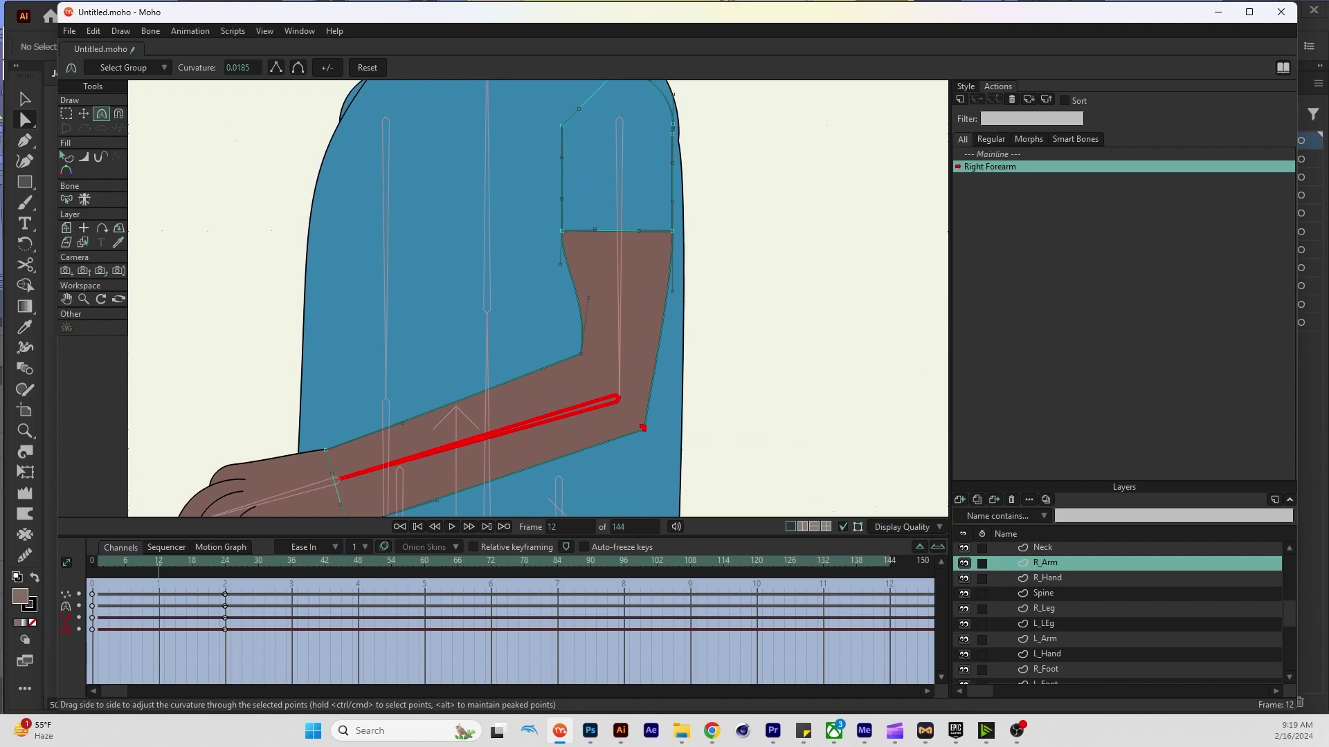
key("t")
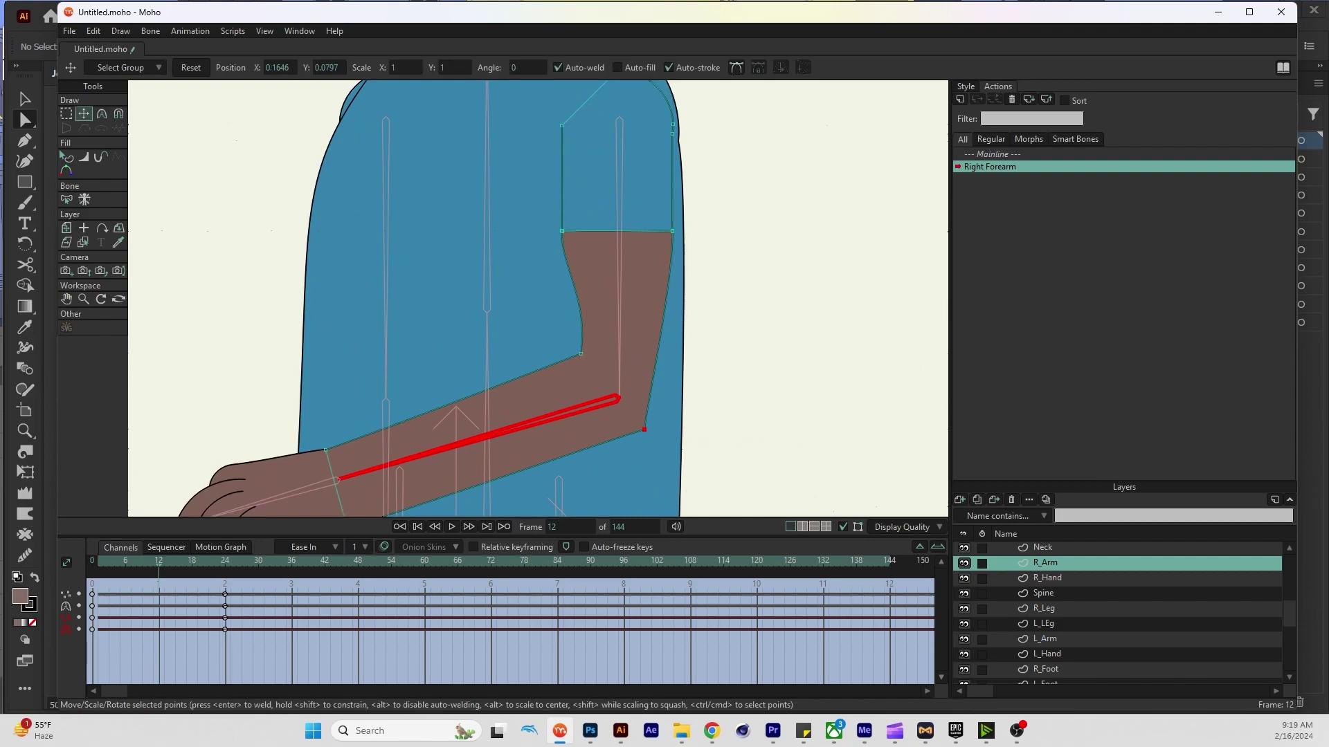
left_click_drag(581, 354, 555, 351)
key("c")
left_click_drag(567, 298, 556, 294)
left_click_drag(644, 428, 627, 429)
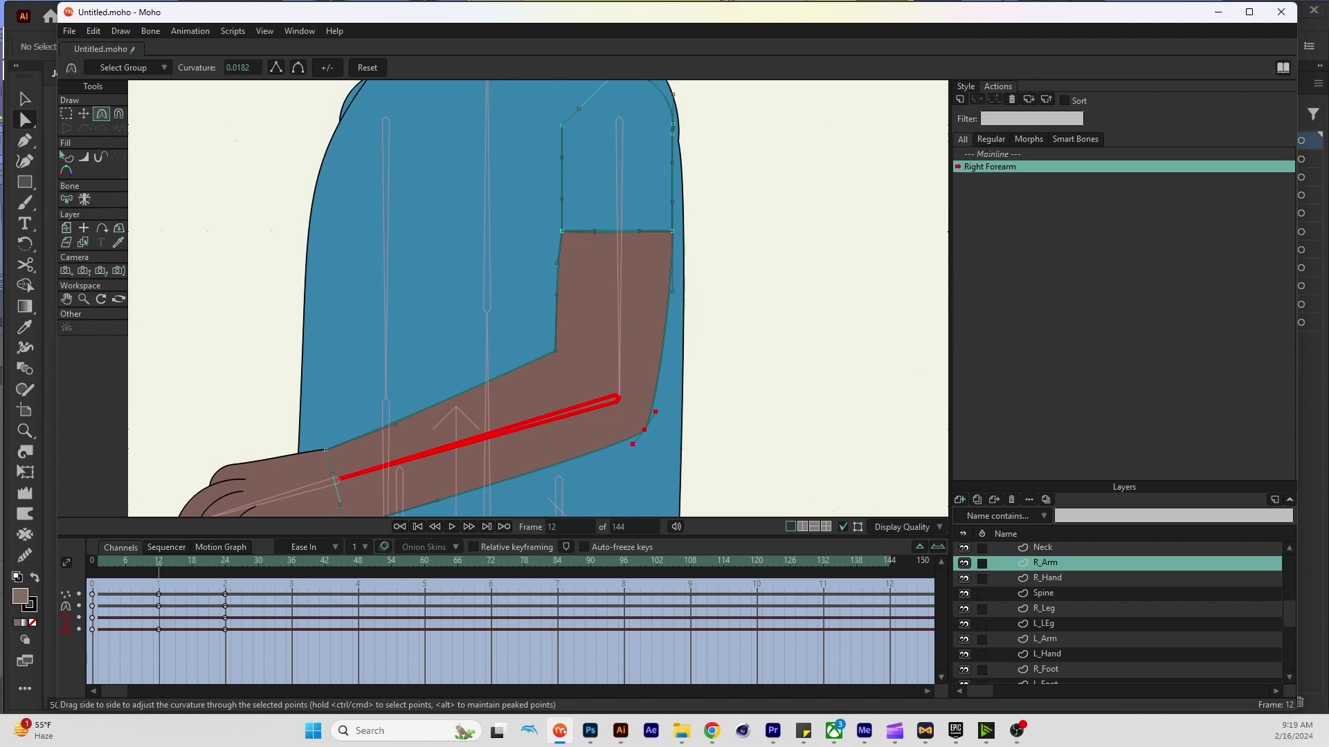
At frame 6, align the outer elbow point's curve handles with the arm to smooth the slight bend
key("ctrl+Left")
key("ctrl+Left")
key("ctrl+Left")
key("ctrl+Left")
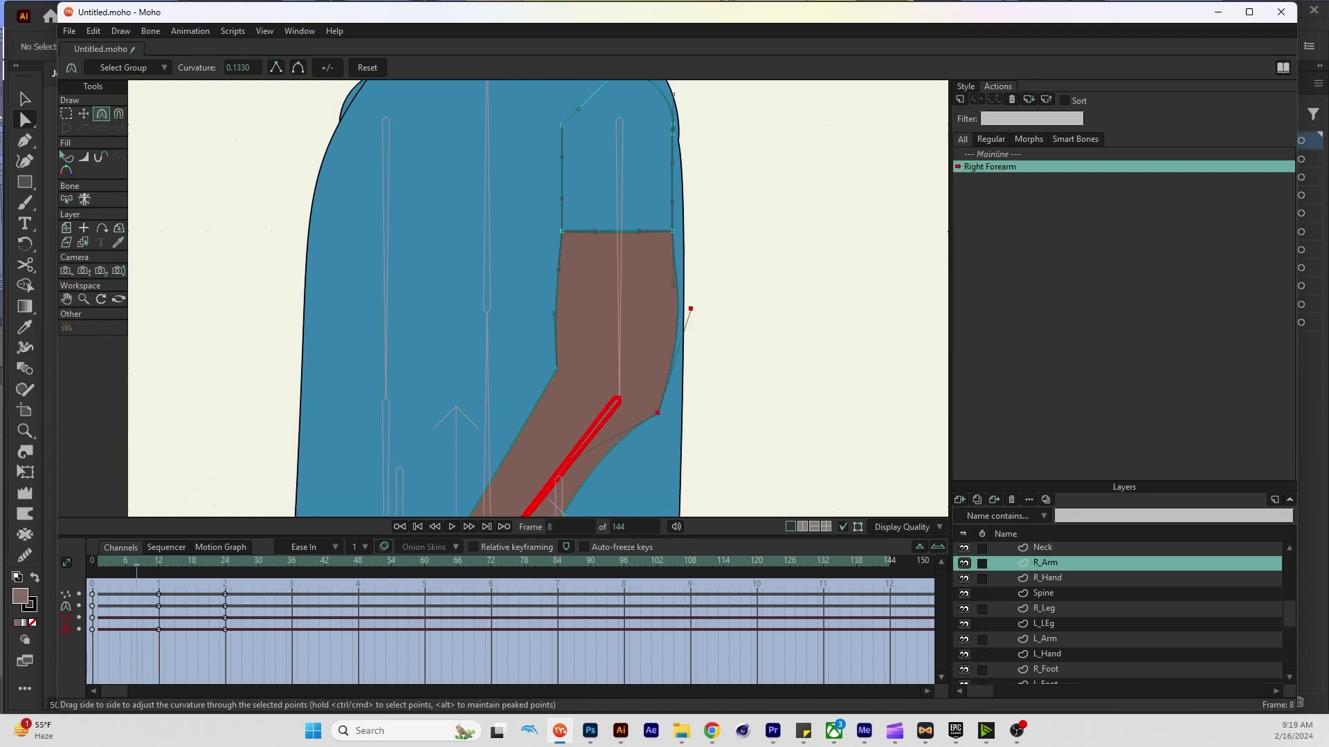
key("ctrl+Left")
key("ctrl+Left")
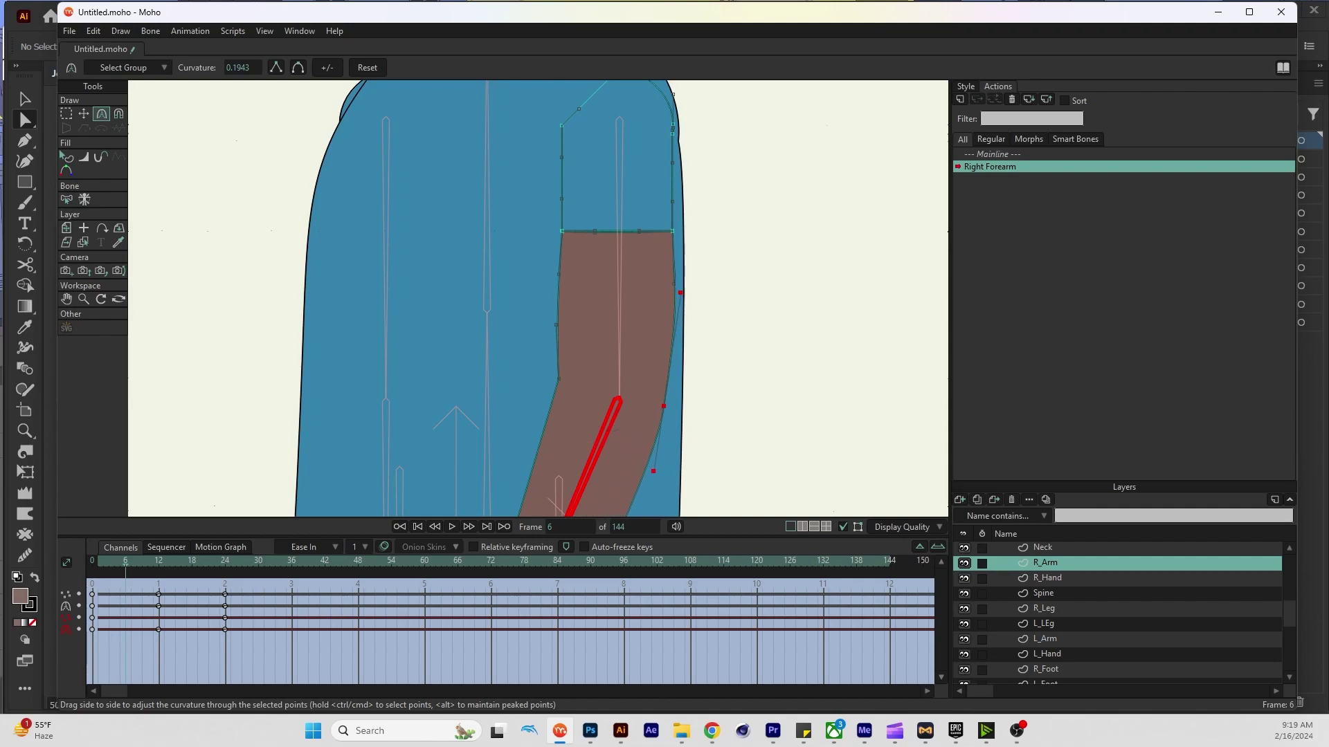
scroll(538, 297, "down", 5)
scroll(538, 298, "down", 3)
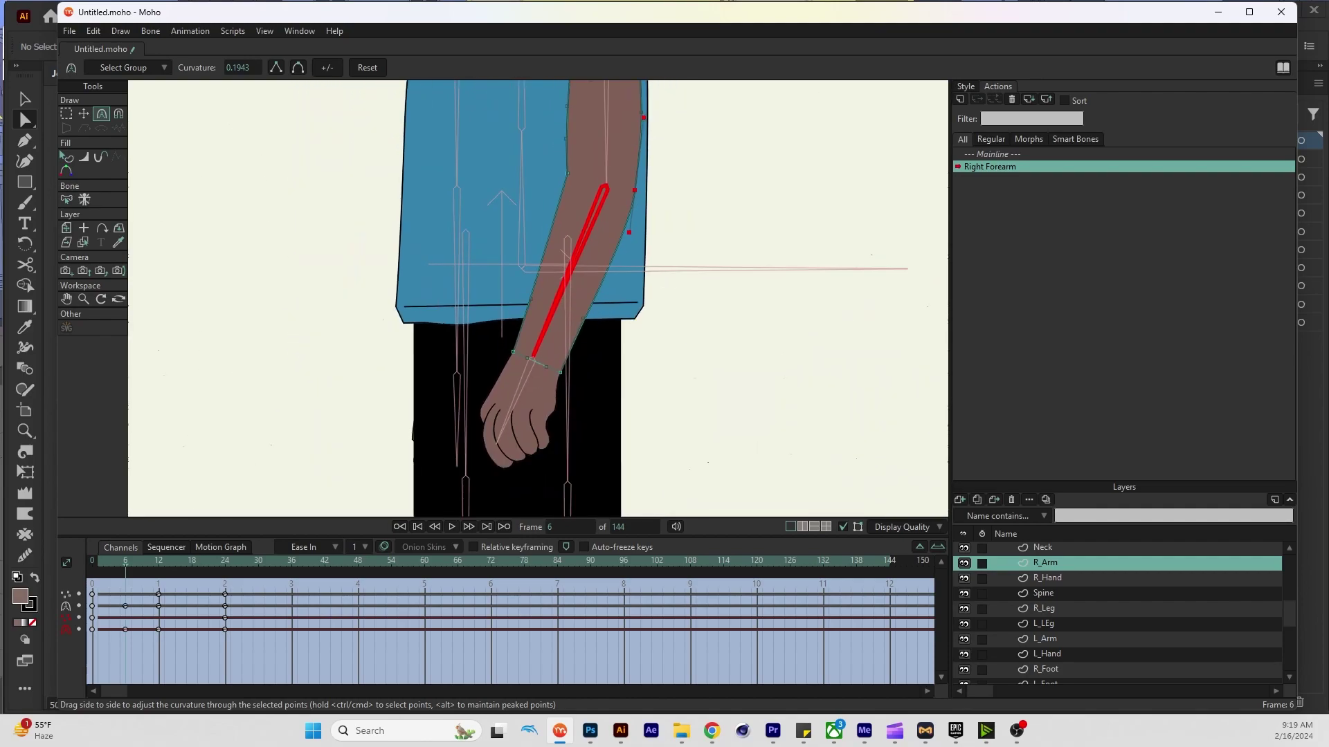
Smooth the outer elbow point's curve at frame 2
key("ctrl+Left")
key("ctrl+Left")
key("ctrl+Left")
key("ctrl+Left")
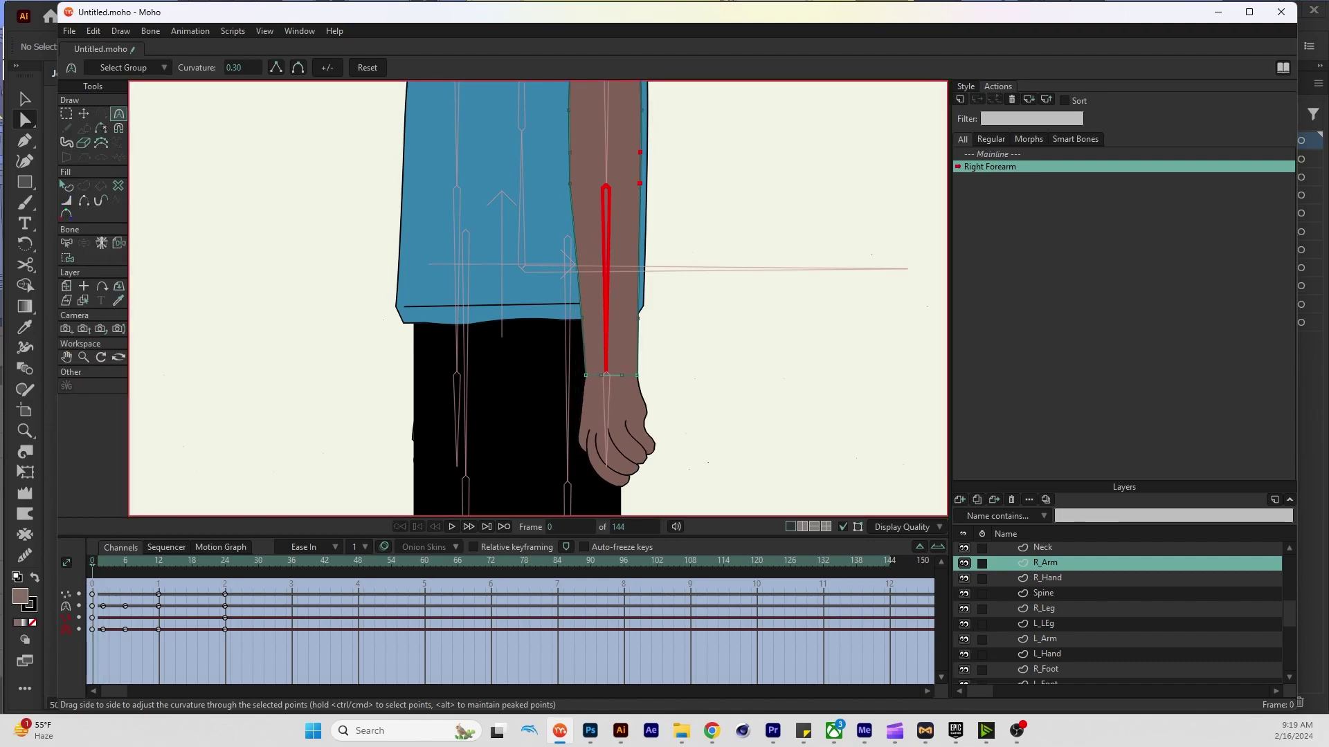
At frame 18, swing the outer elbow's curve handle outward and reposition the point to round the elbow
key("ctrl+Right")
key("ctrl+Right")
key("ctrl+Right")
key("ctrl+Right")
key("ctrl+Right")
key("ctrl+Right")
key("ctrl+Right")
key("ctrl+Right")
key("ctrl+Right")
key("ctrl+Right")
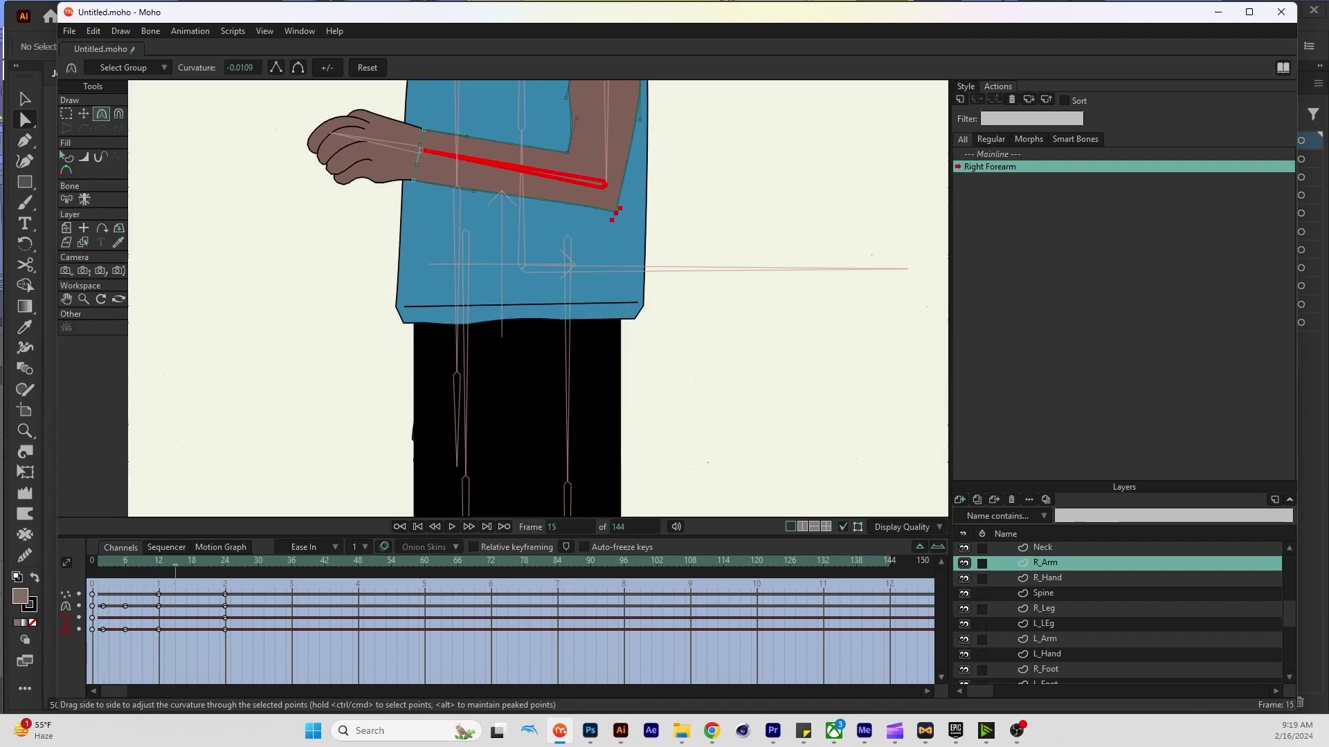
key("ctrl+Right")
key("ctrl+Right")
key("ctrl+Right")
key("ctrl+Right")
key("ctrl+Right")
key("ctrl+Right")
key("ctrl+Right")
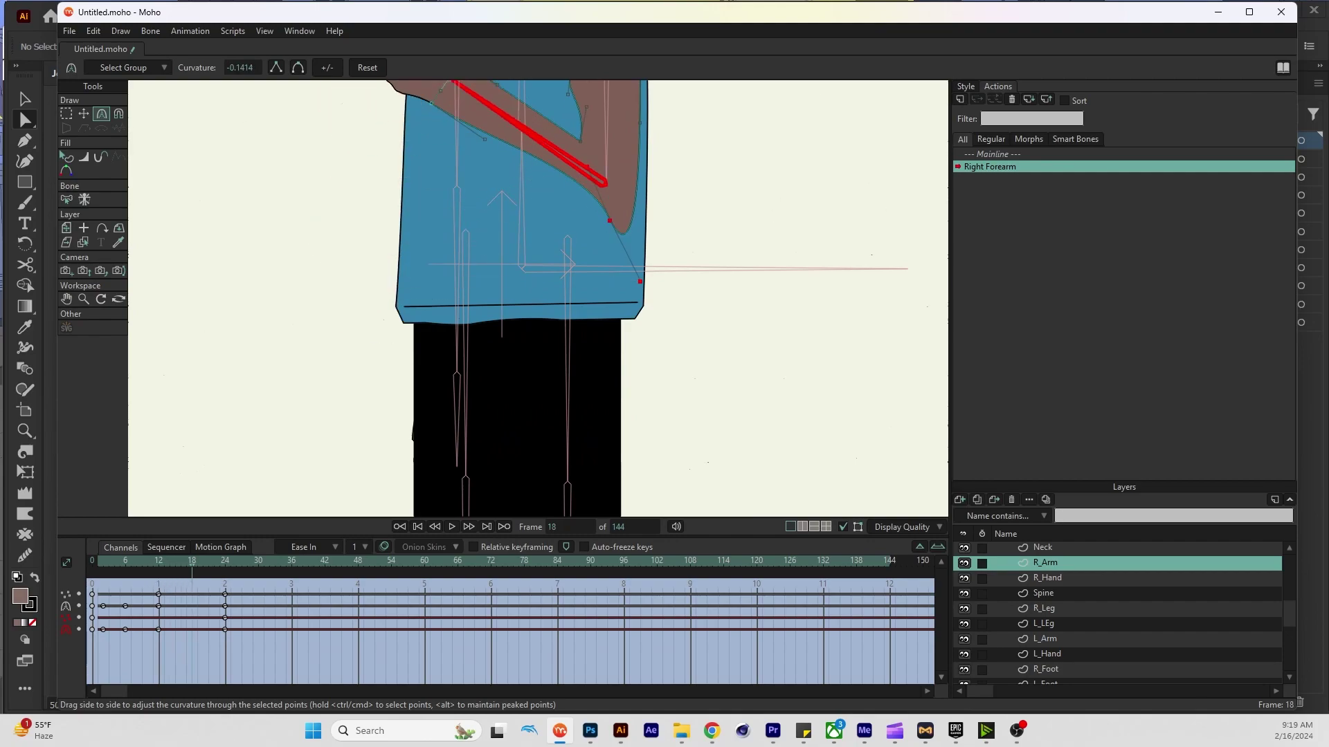
left_click_drag(640, 281, 671, 250)
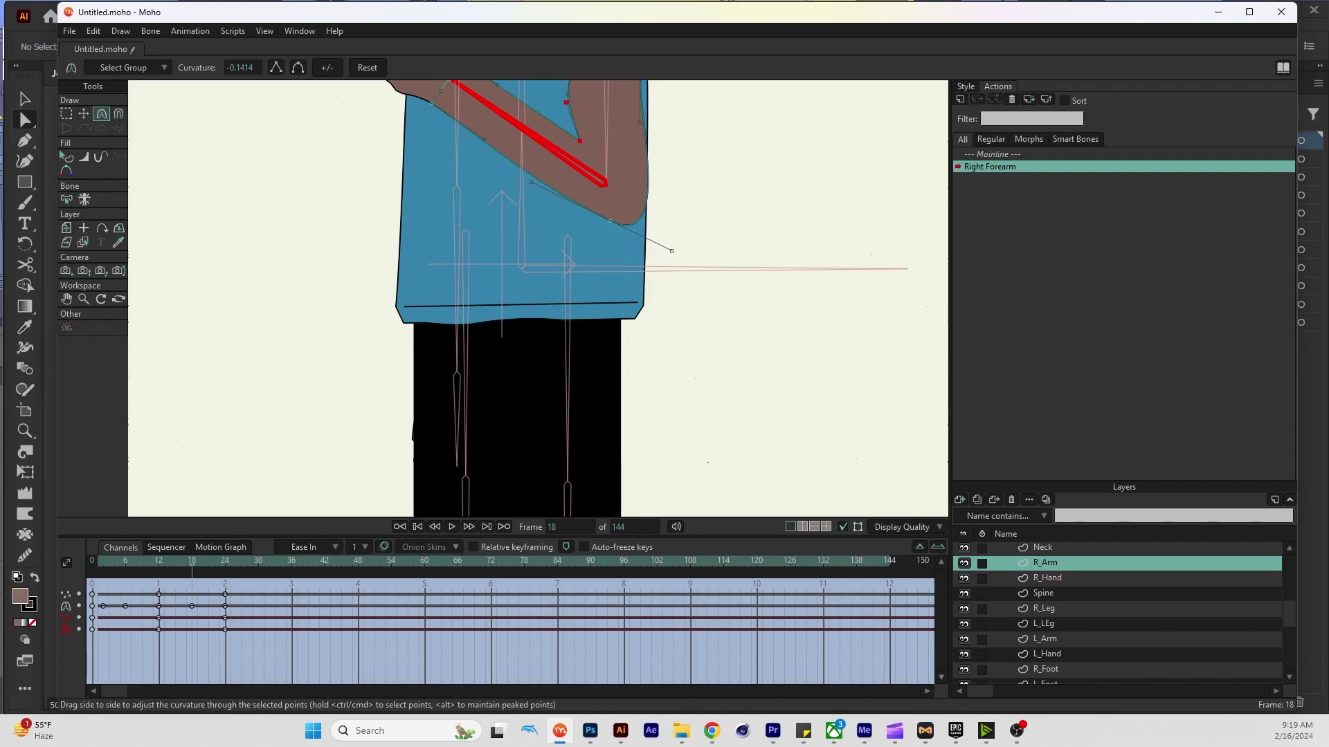
key("t")
left_click_drag(610, 221, 675, 364)
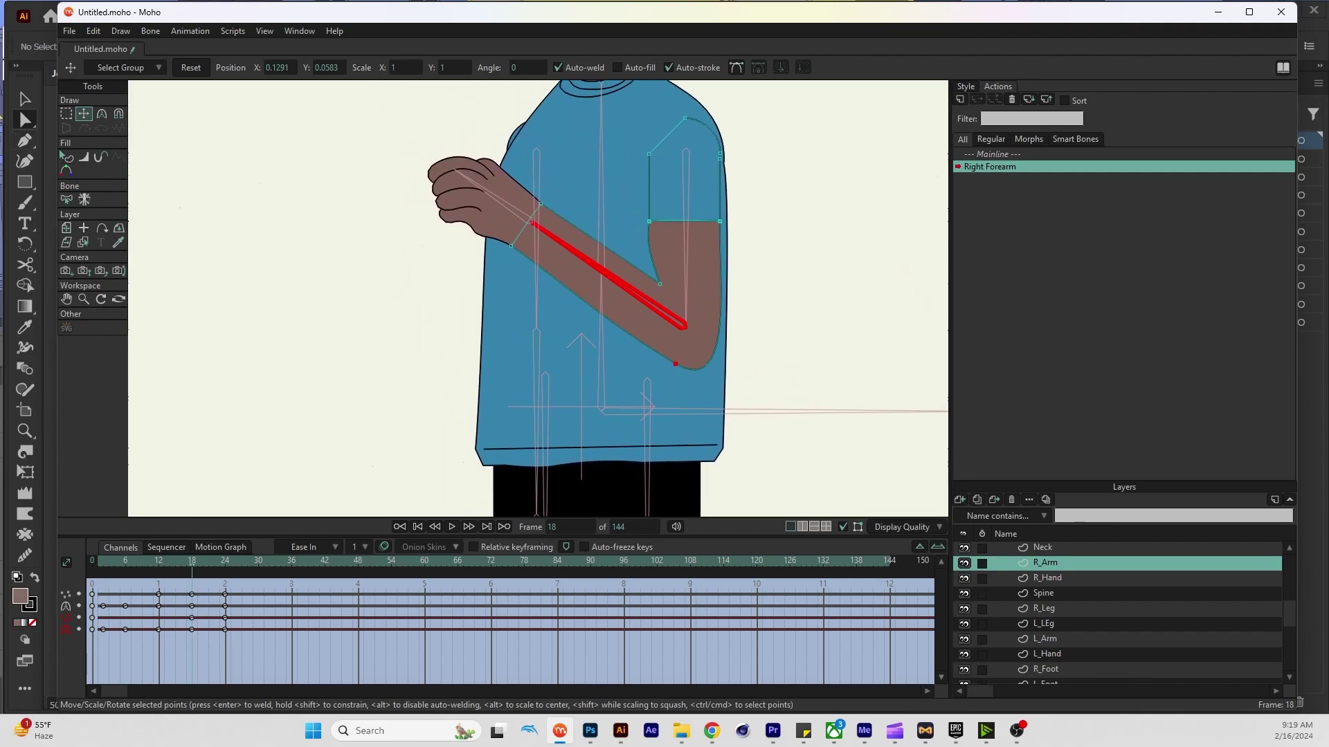
Show the curve handles while transforming points and shift the inner elbow point at frame 18 to straighten the crease
left_click(736, 67)
left_click(659, 283)
scroll(665, 288, "up", 3)
left_click_drag(643, 275, 625, 266)
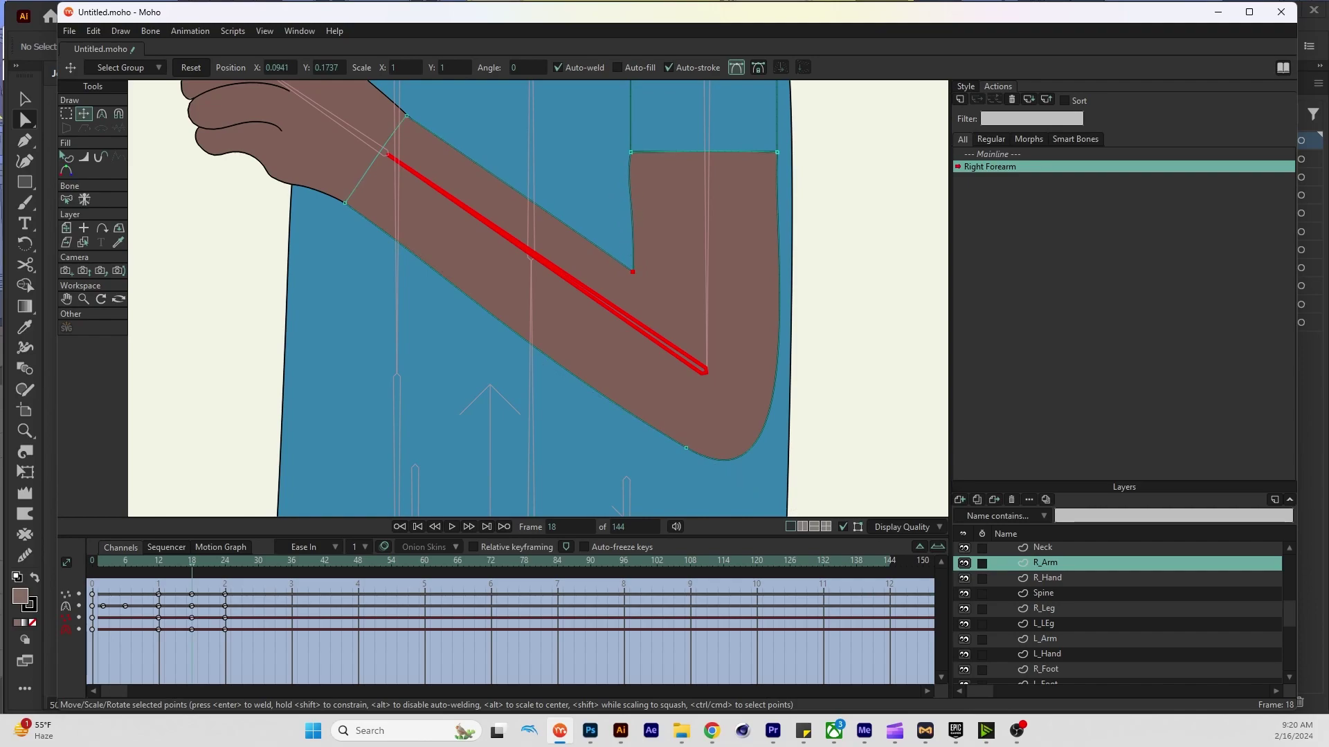
Lower the outer elbow point slightly at frame 18 and pull its forearm-side curve handle down to fill out the elbow
scroll(702, 396, "down", 1)
left_click_drag(691, 438, 691, 440)
left_click_drag(570, 369, 559, 396)
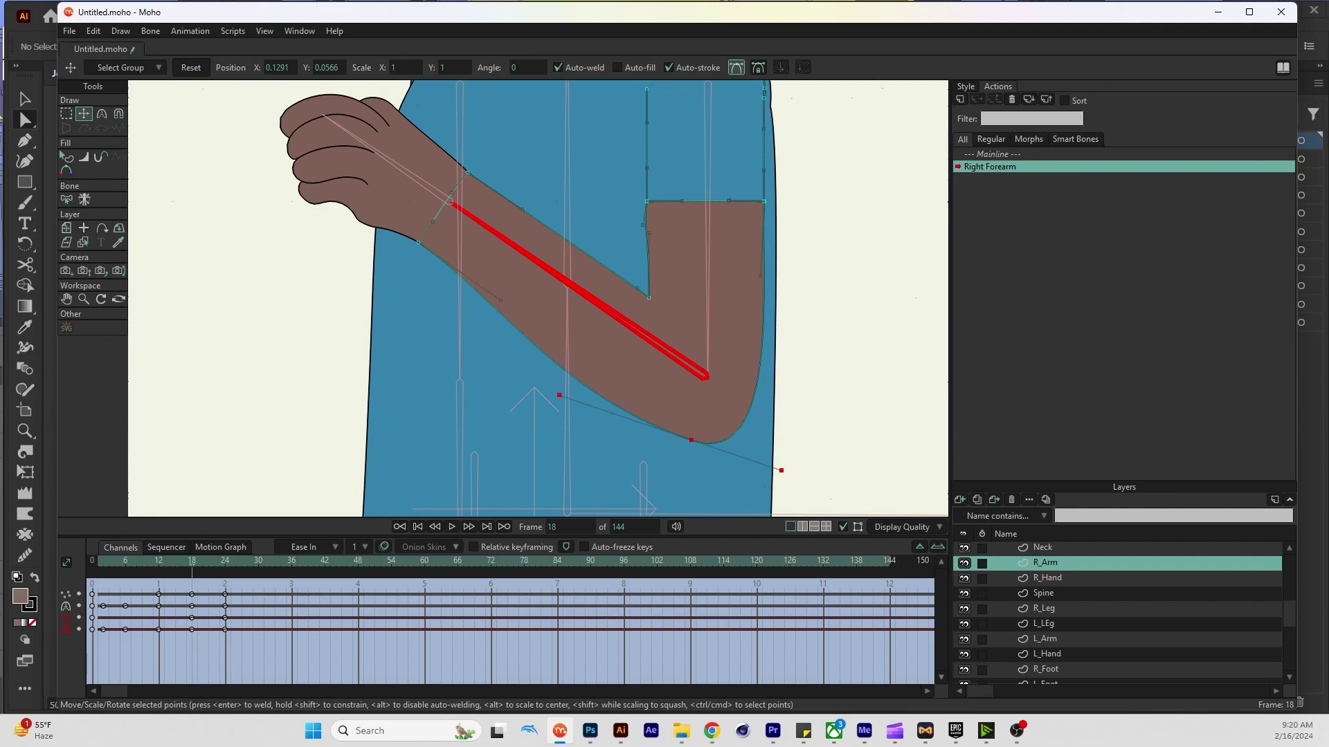
At frame 21, refine the outer elbow point and its forearm-side handle, and adjust the inner elbow point along the crease
key("ctrl+Right")
key("ctrl+Right")
key("ctrl+Right")
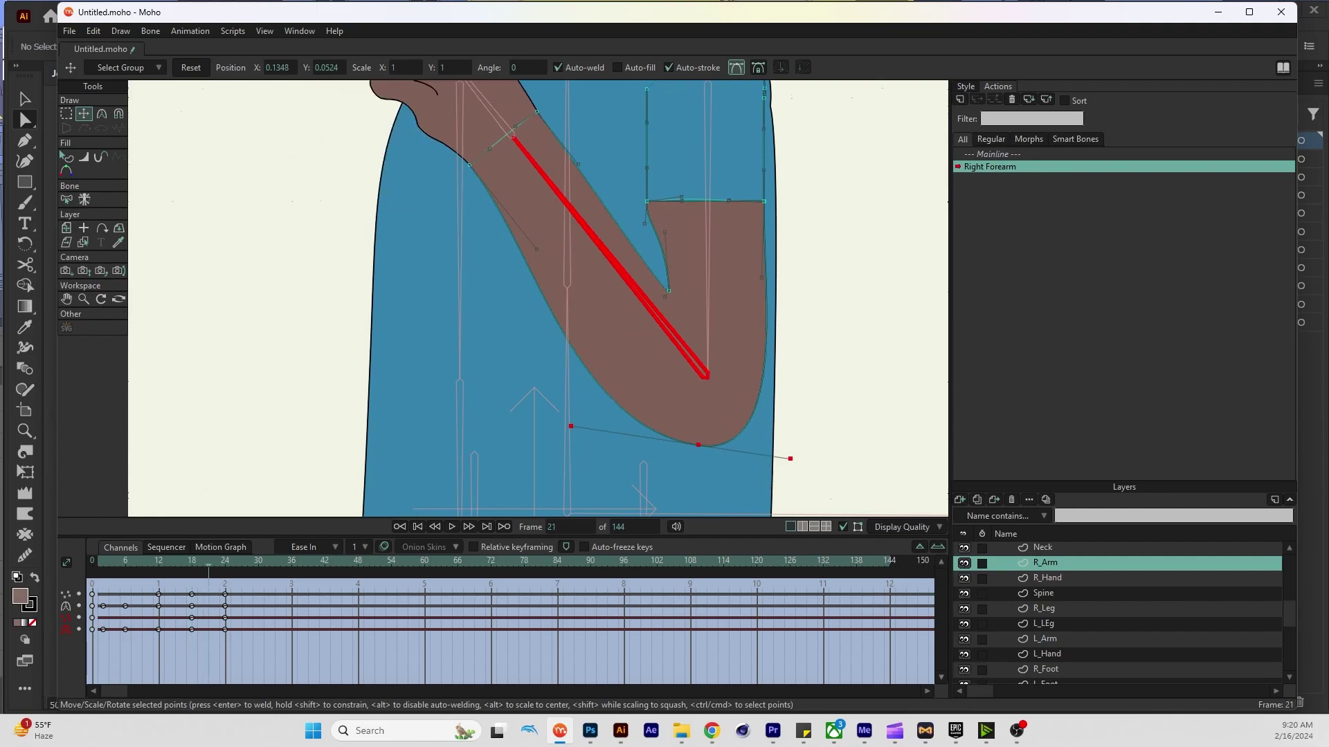
left_click_drag(570, 426, 589, 412)
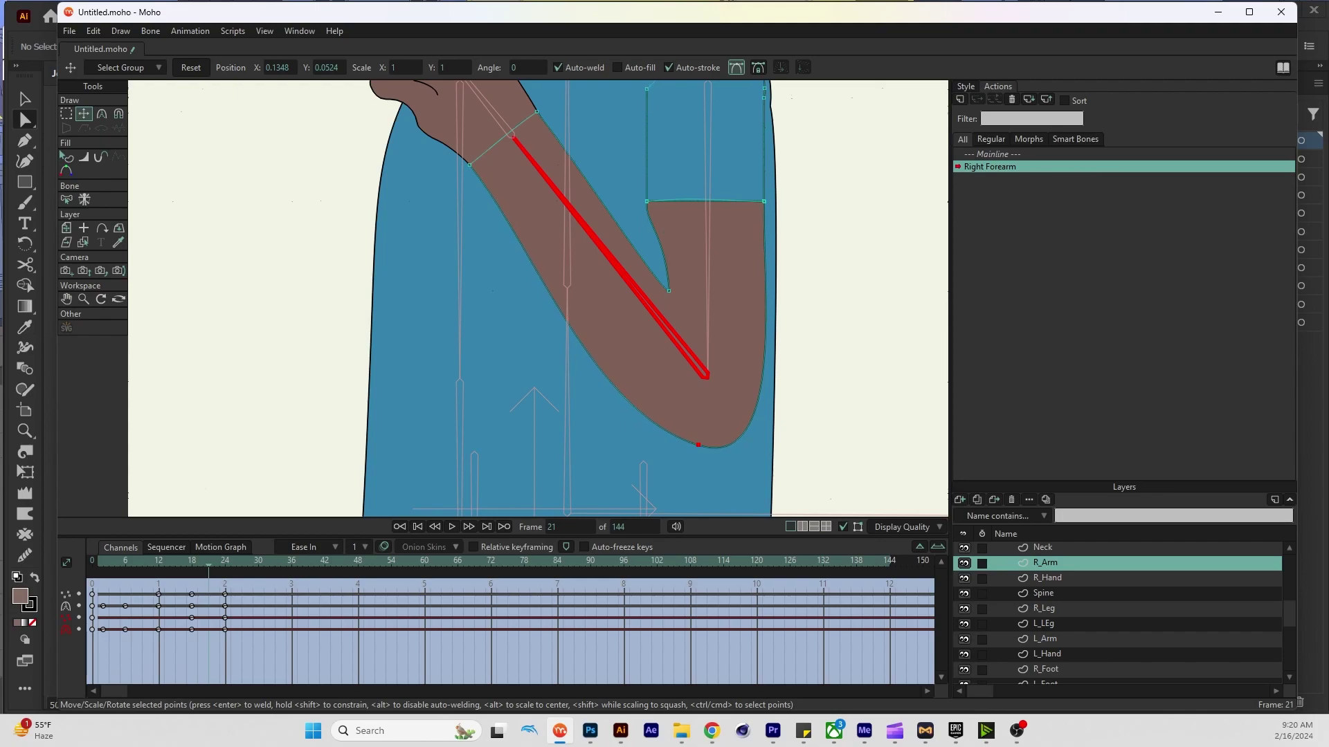
left_click_drag(698, 445, 702, 445)
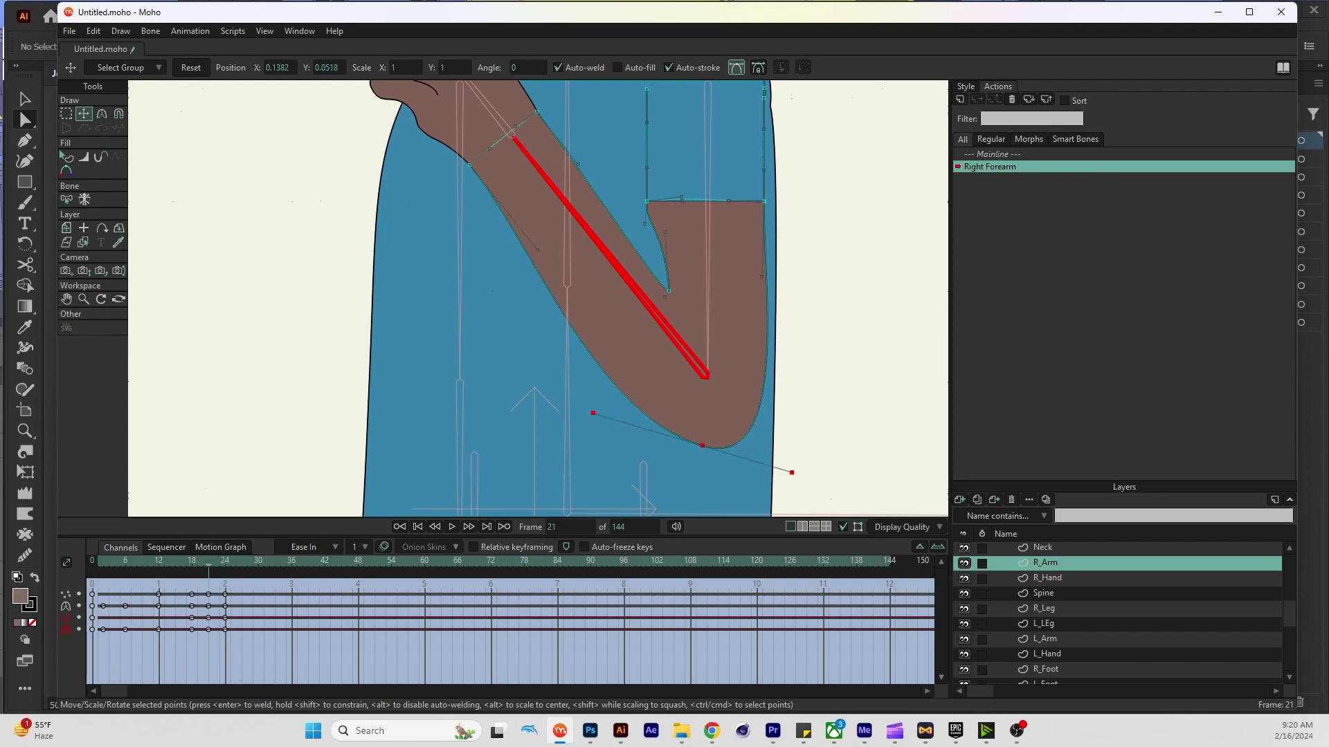
left_click_drag(669, 290, 647, 220)
At frame 23, refine the inner elbow point's curve along the crease
key("ctrl+Right")
key("ctrl+Right")
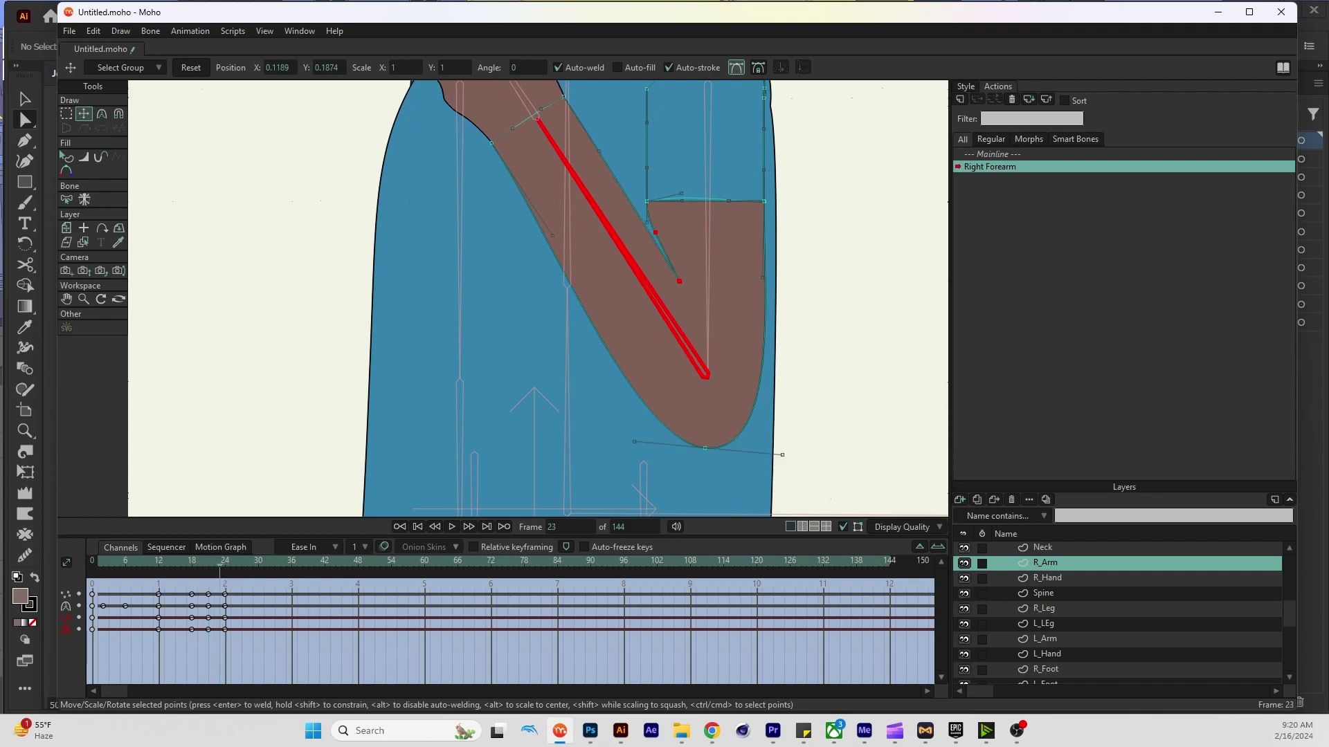
key("Delete")
key("ctrl+z")
Reposition the outer elbow point and realign its curve handles at frames 15, 14 and 13 to keep the elbow rounded
key("ctrl+Left")
key("ctrl+Left")
key("ctrl+Left")
key("ctrl+Left")
key("ctrl+Left")
key("ctrl+Left")
key("ctrl+Left")
key("ctrl+Left")
key("ctrl+Left")
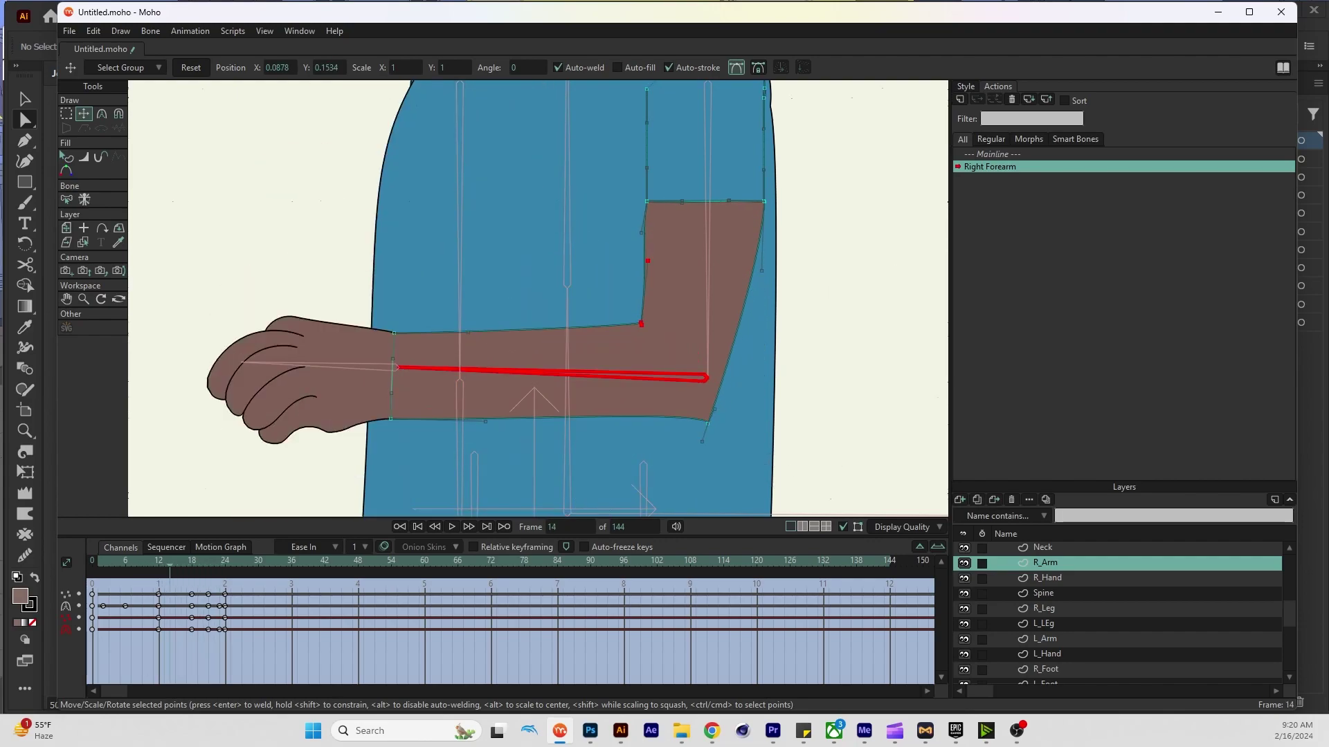
key("ctrl+Right")
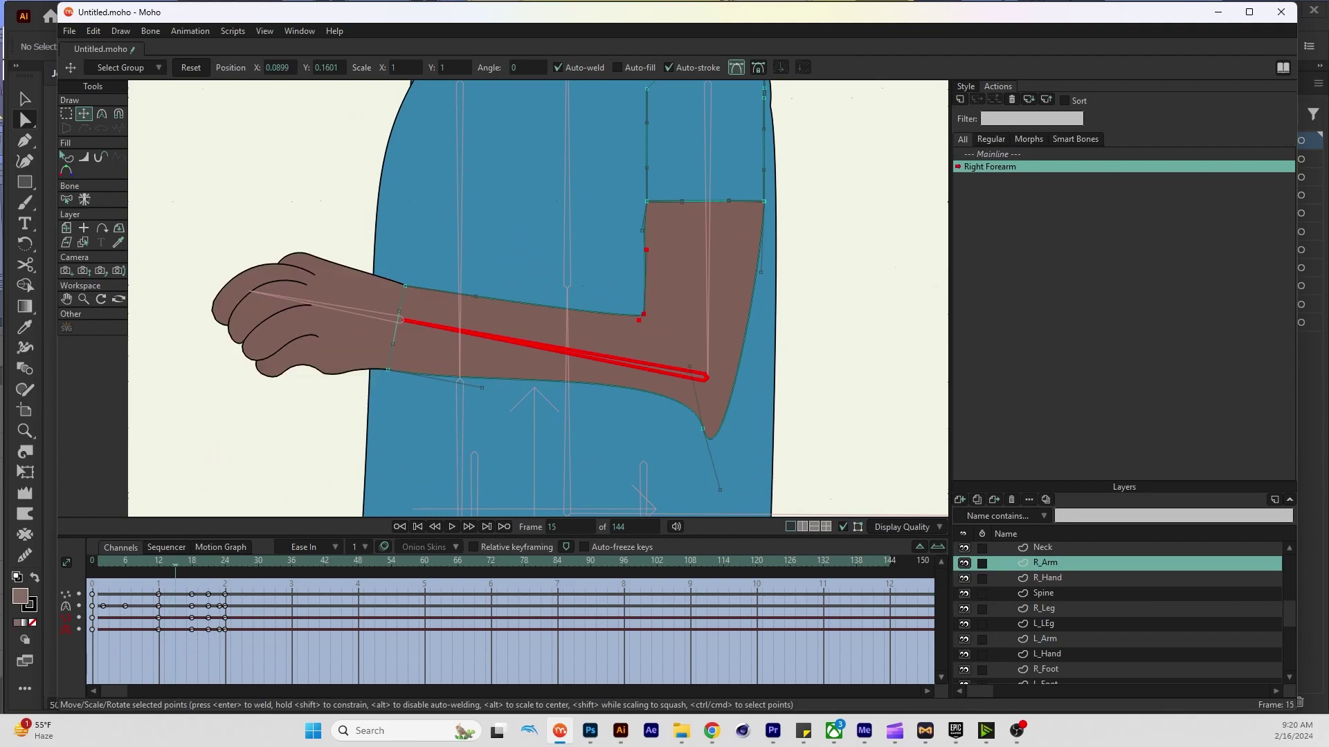
left_click_drag(685, 450, 754, 423)
key("ctrl+Left")
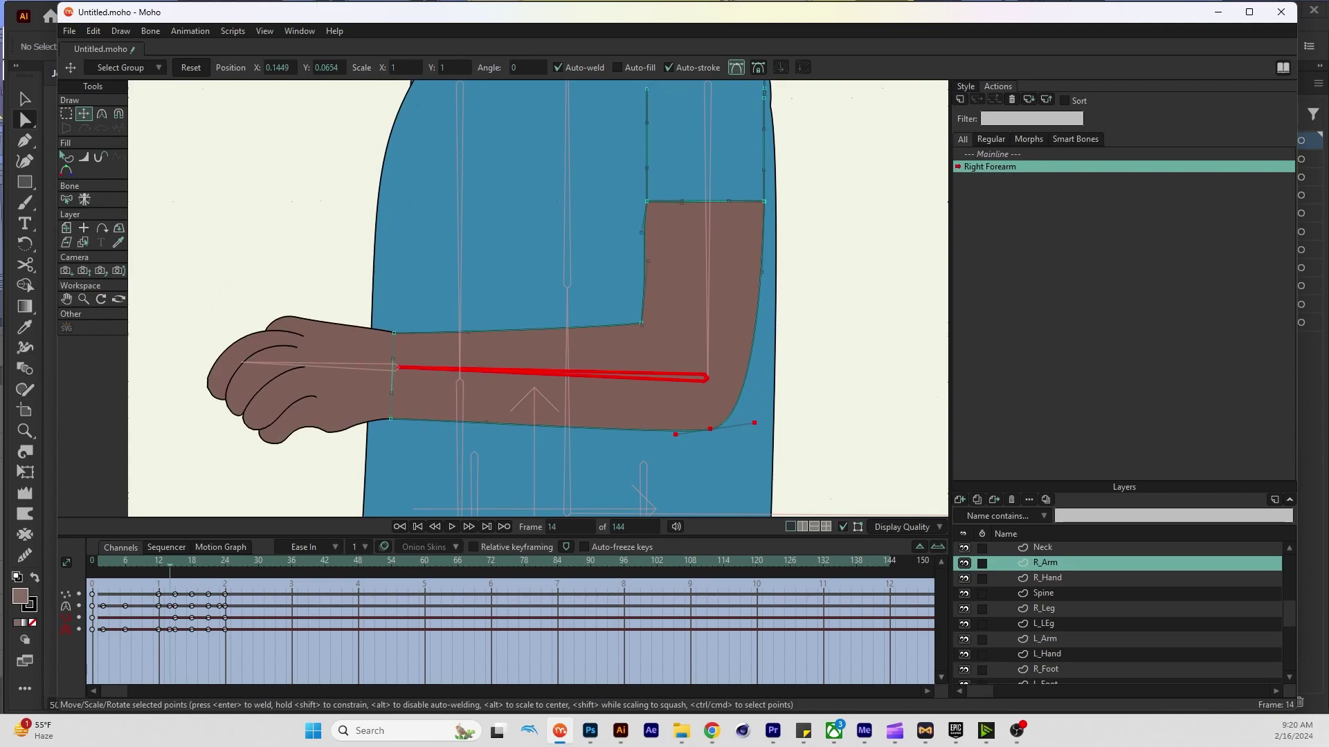
key("ctrl+Left")
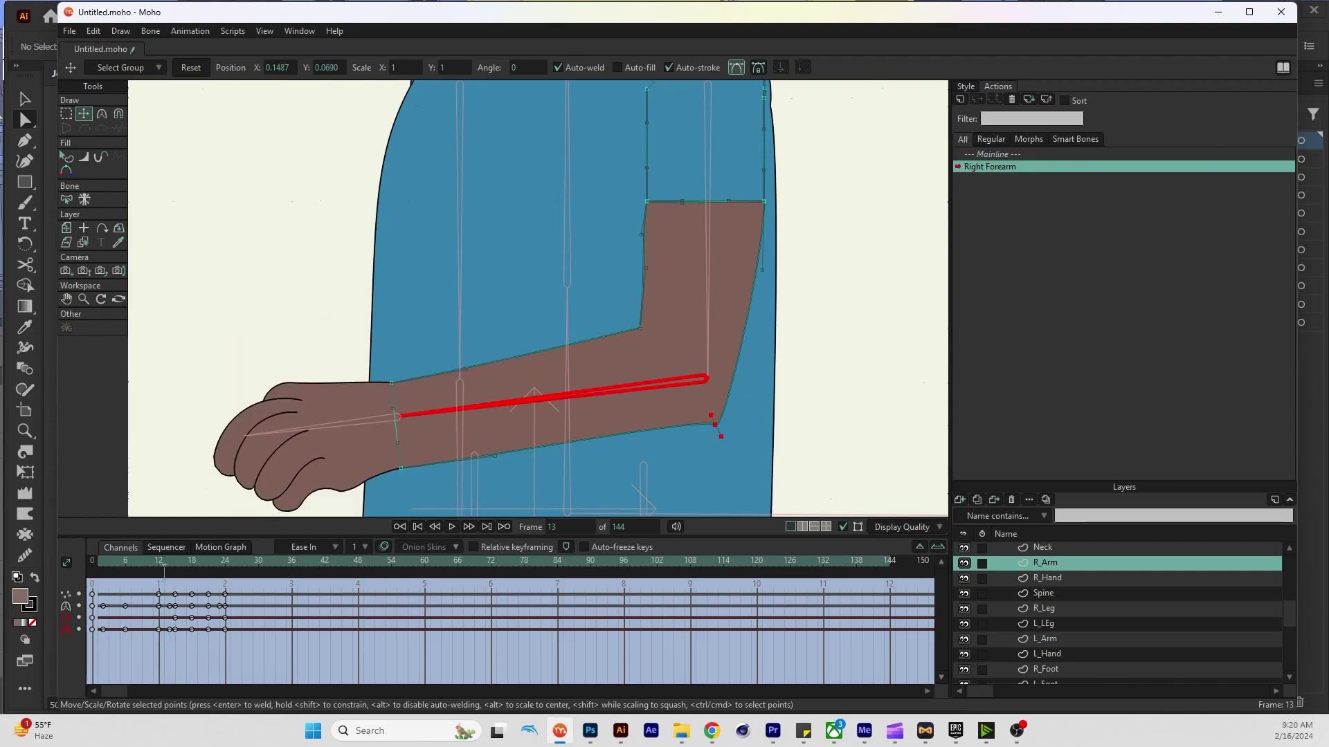
mouse_move(711, 415)
left_mouse_down()
mouse_move(696, 431)
mouse_move(735, 421)
left_mouse_up()
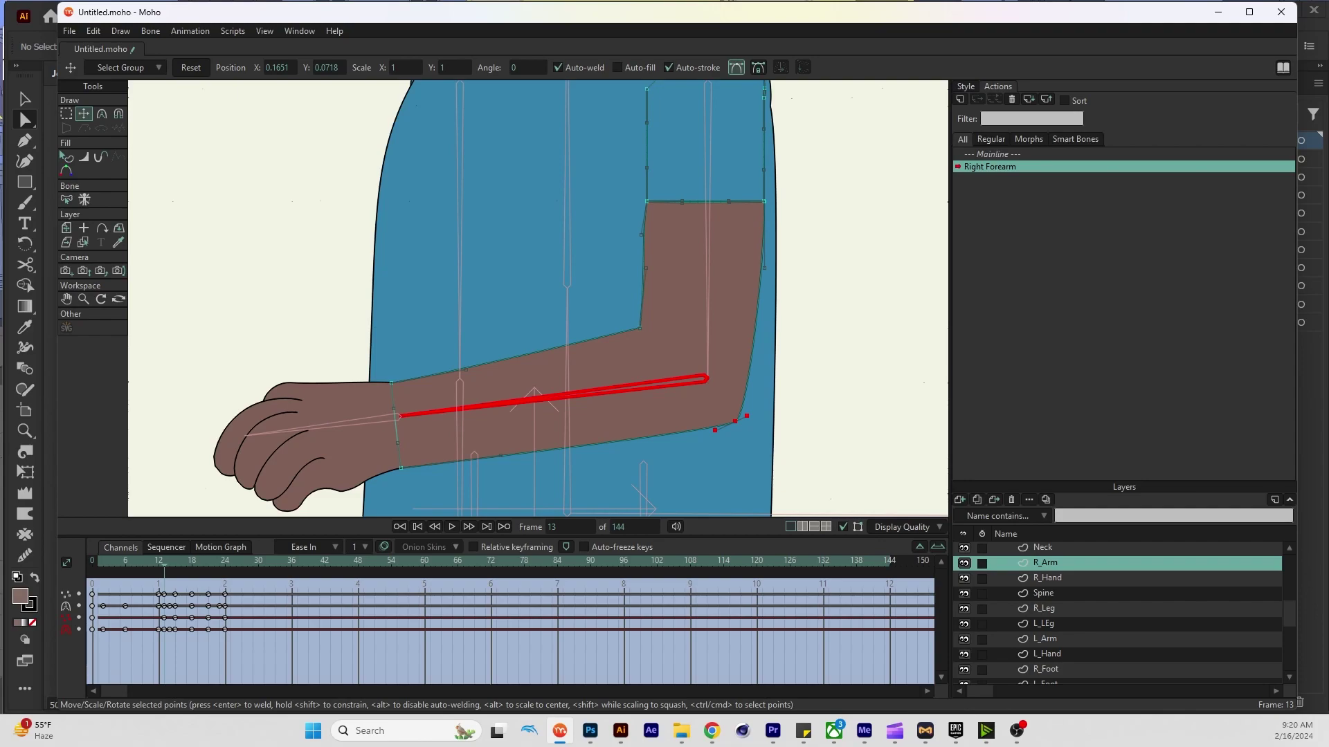
Step back through the action to frame 0 and examine the arm's shape along the way
key("ctrl+Left")
key("ctrl+Left")
key("ctrl+Left")
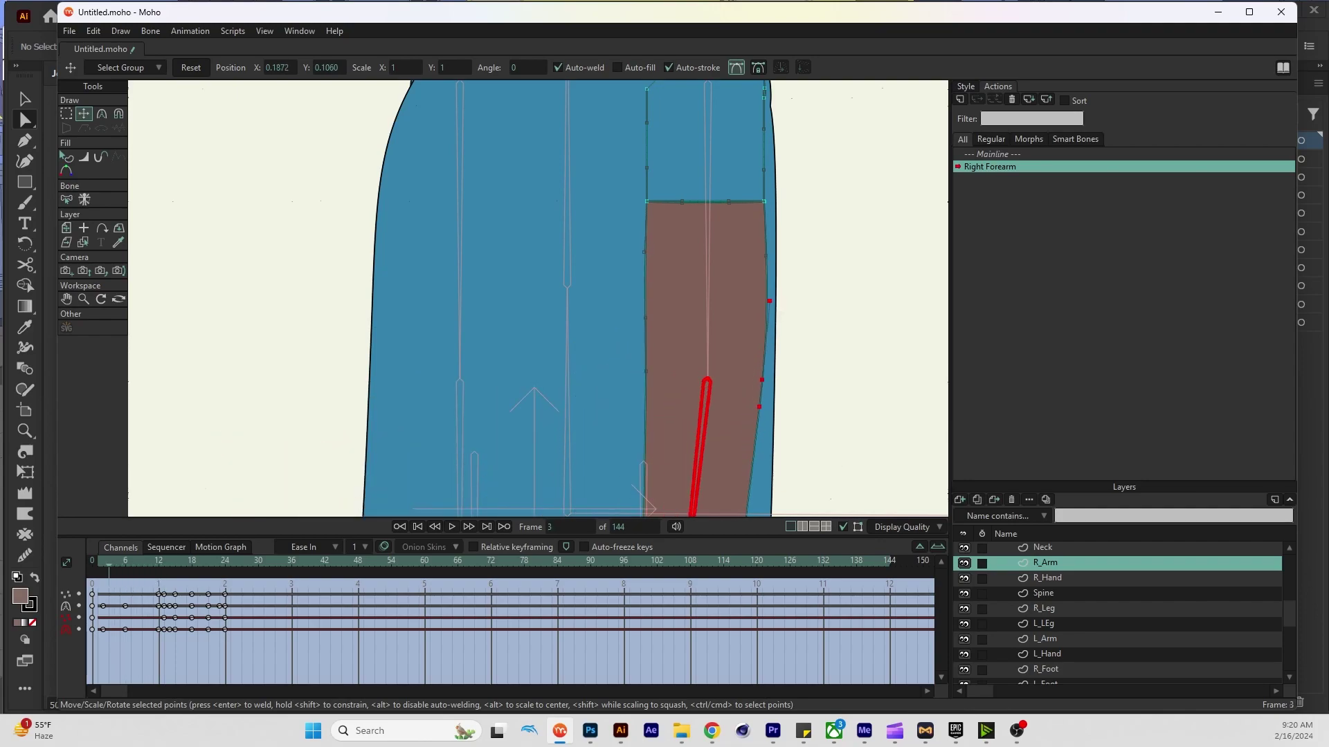
key("ctrl+Left")
key("ctrl+Left")
key("ctrl+Left")
key("ctrl+Left")
key("ctrl+Left")
key("ctrl+Left")
key("ctrl+Left")
key("ctrl+Left")
key("ctrl+Left")
key("ctrl+Left")
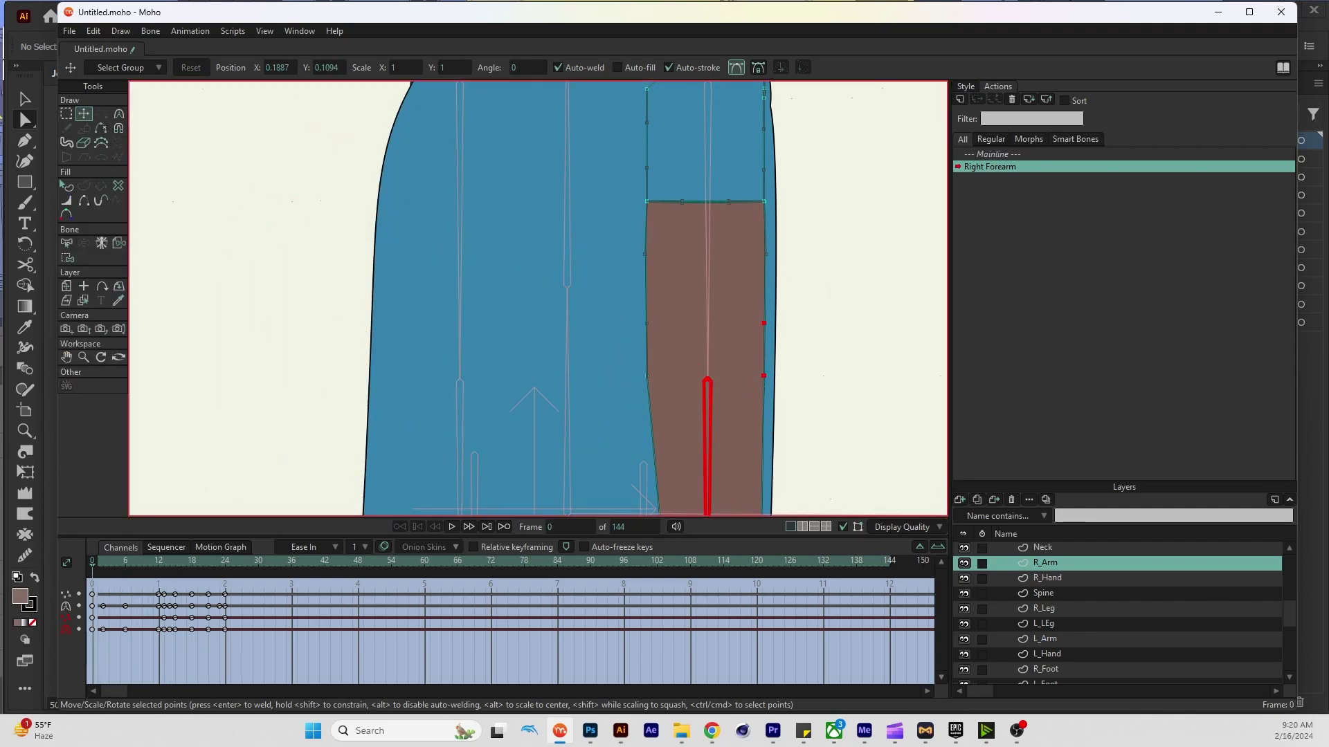
scroll(636, 298, "down", 5)
scroll(637, 298, "up", 5)
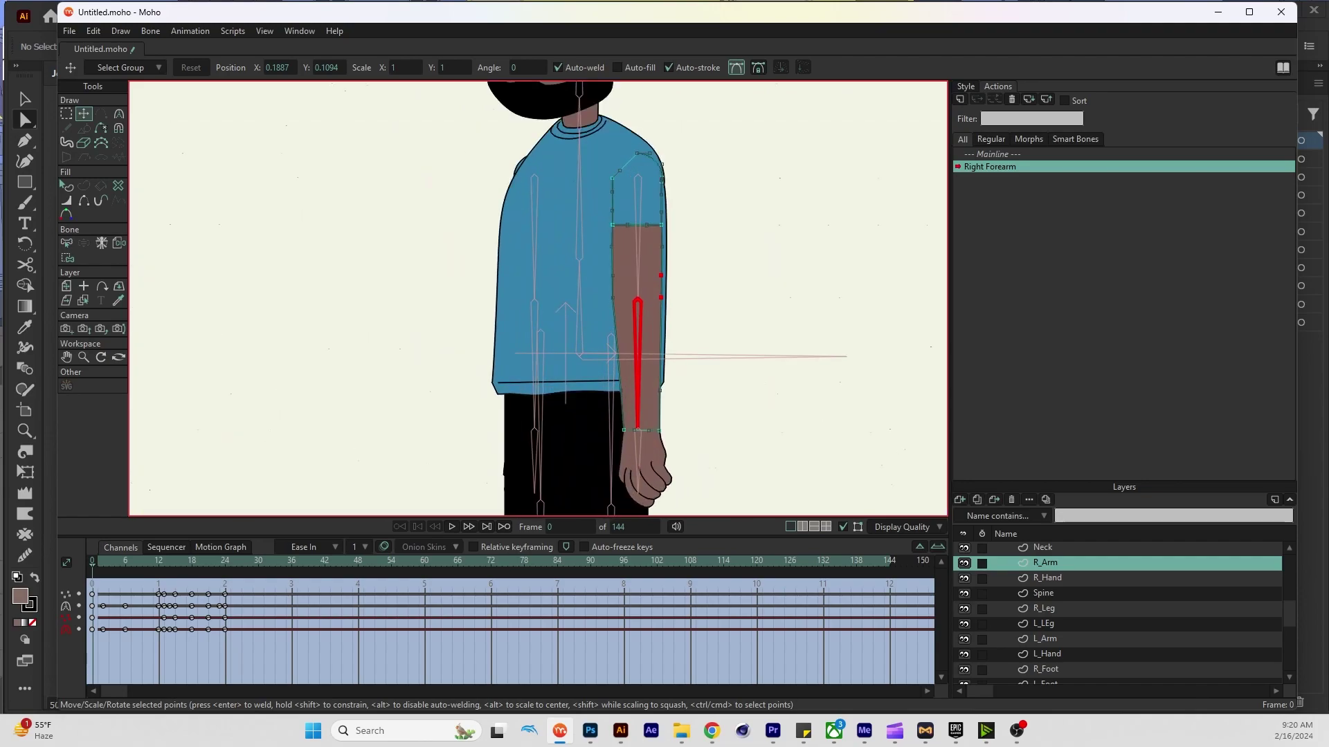
scroll(1121, 609, "up", 1)
Select the John Rig layer, return to the mainline and test the forearm bend by manipulating the bones
left_click(1038, 549)
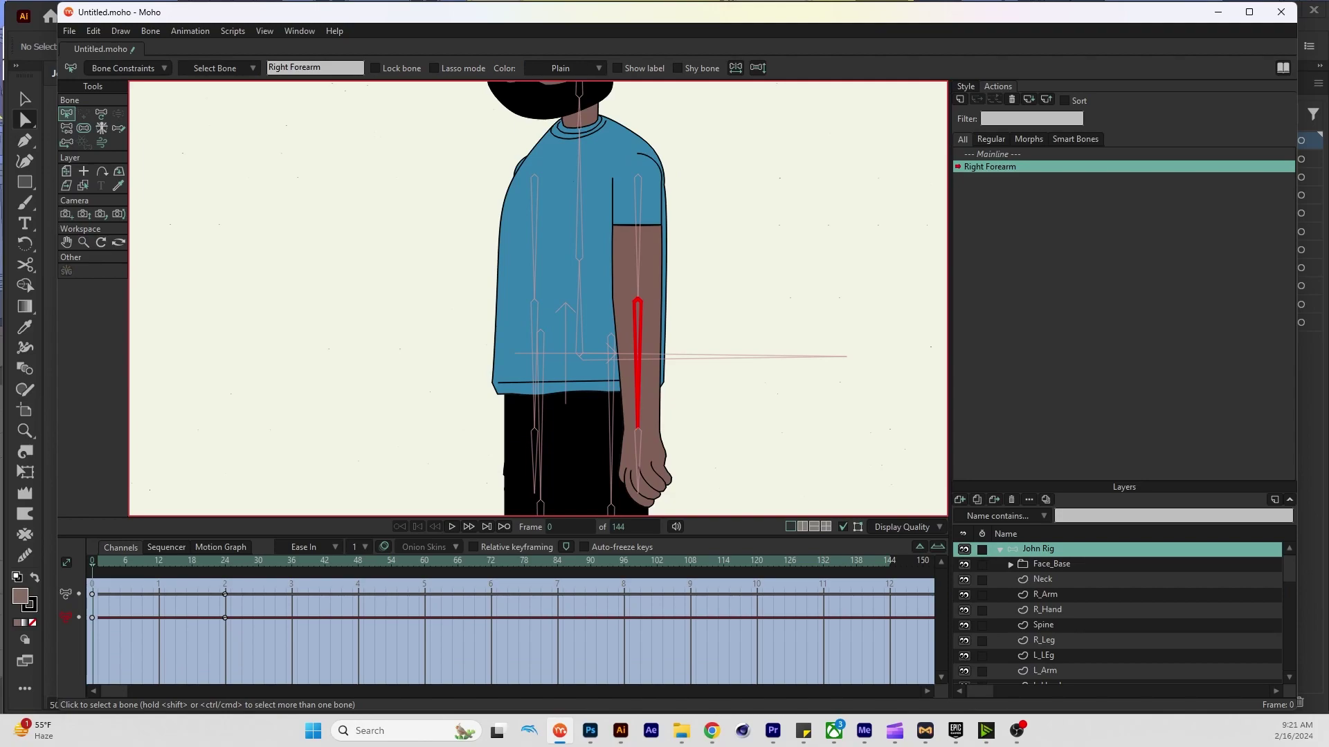
double_click(991, 153)
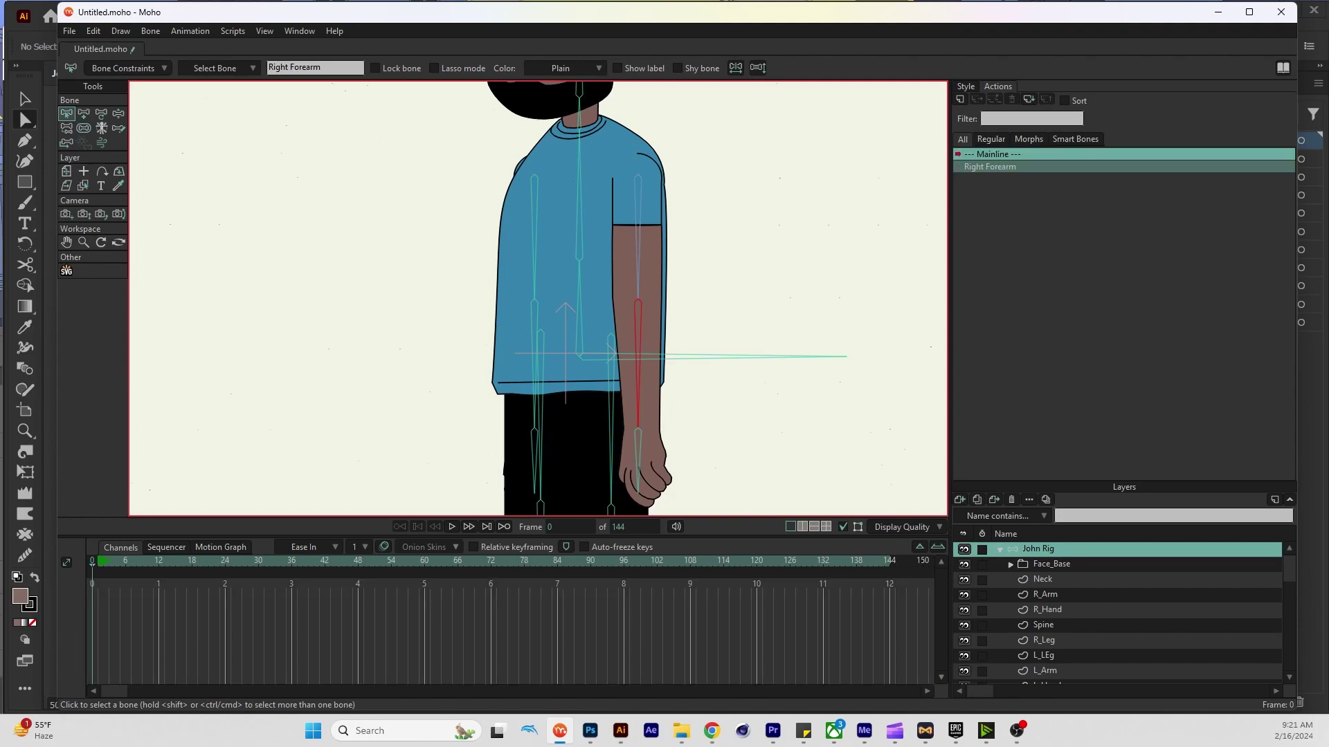
key("z")
left_click_drag(637, 425, 749, 400)
left_click_drag(775, 447, 461, 388)
Create the Right Forearm 2 action for the forearm bone and rotate the bone up to 135 degrees at frame 24
key("b")
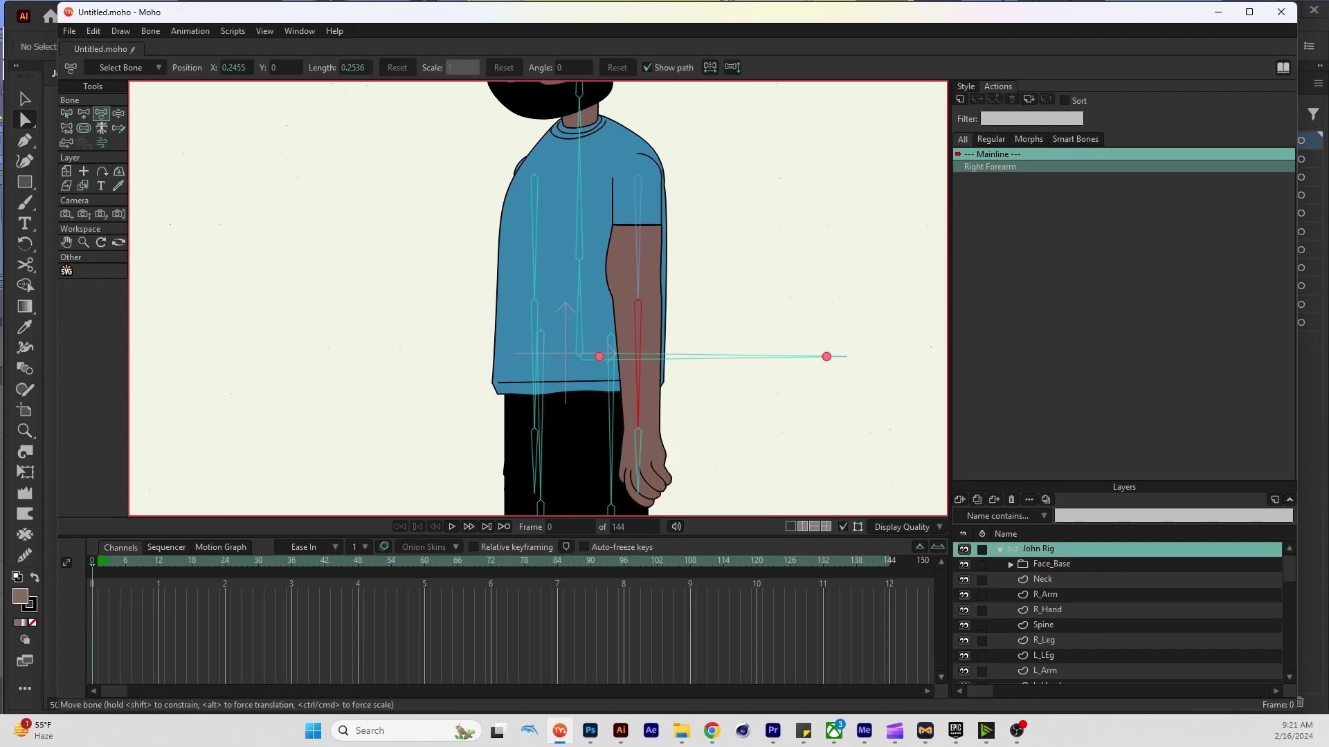
left_click(960, 99)
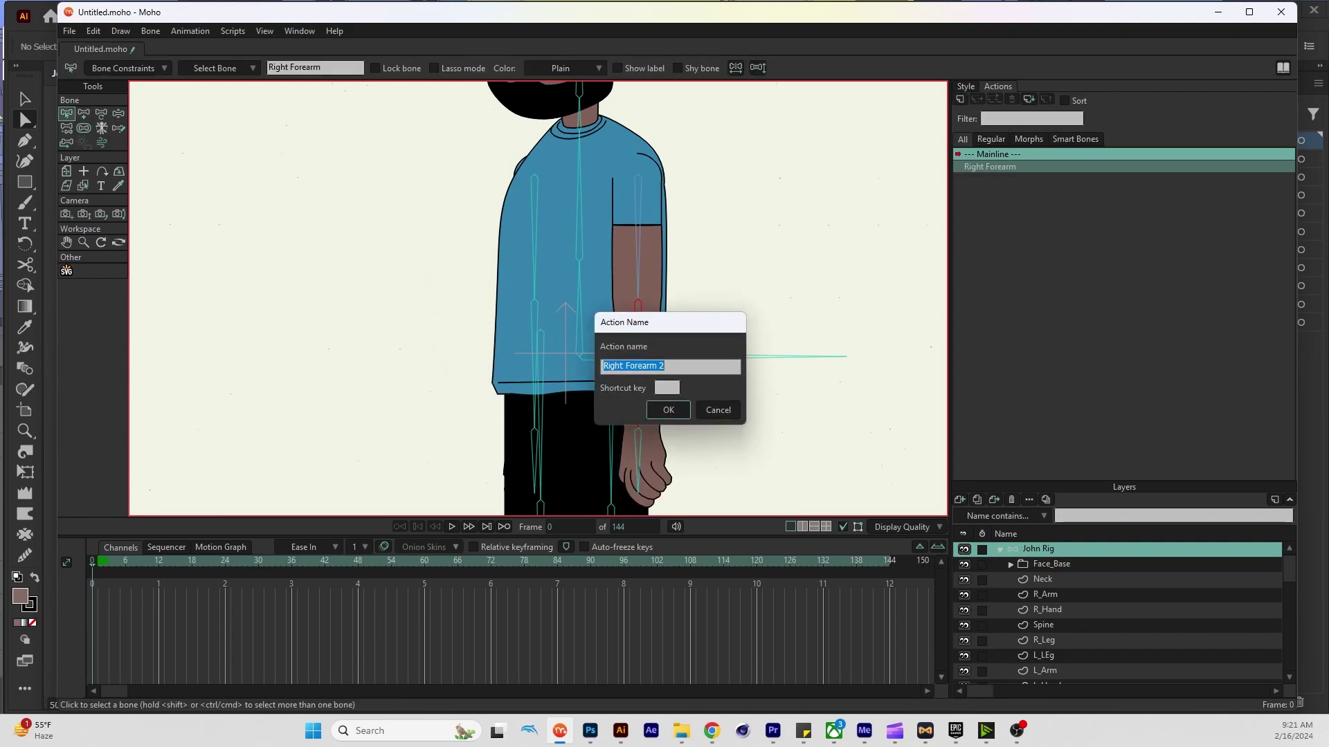
key("Return")
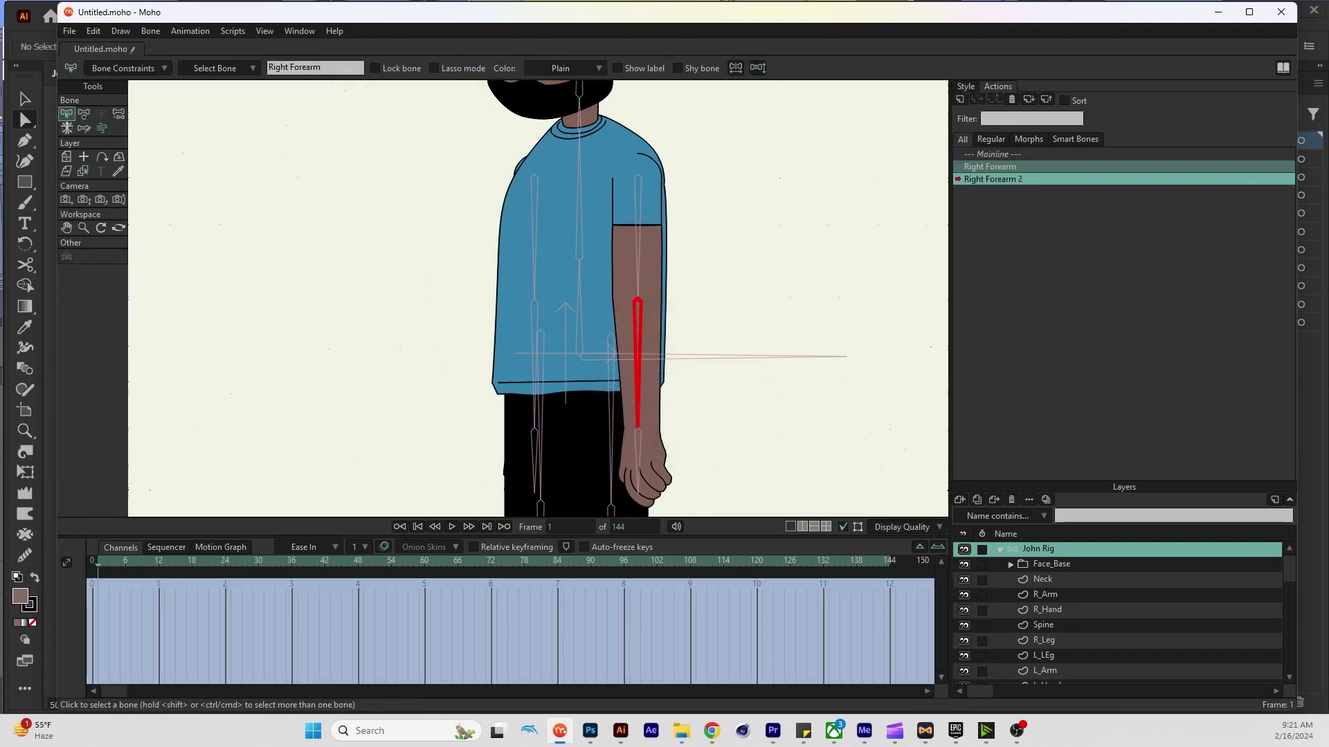
left_click(224, 561)
key("t")
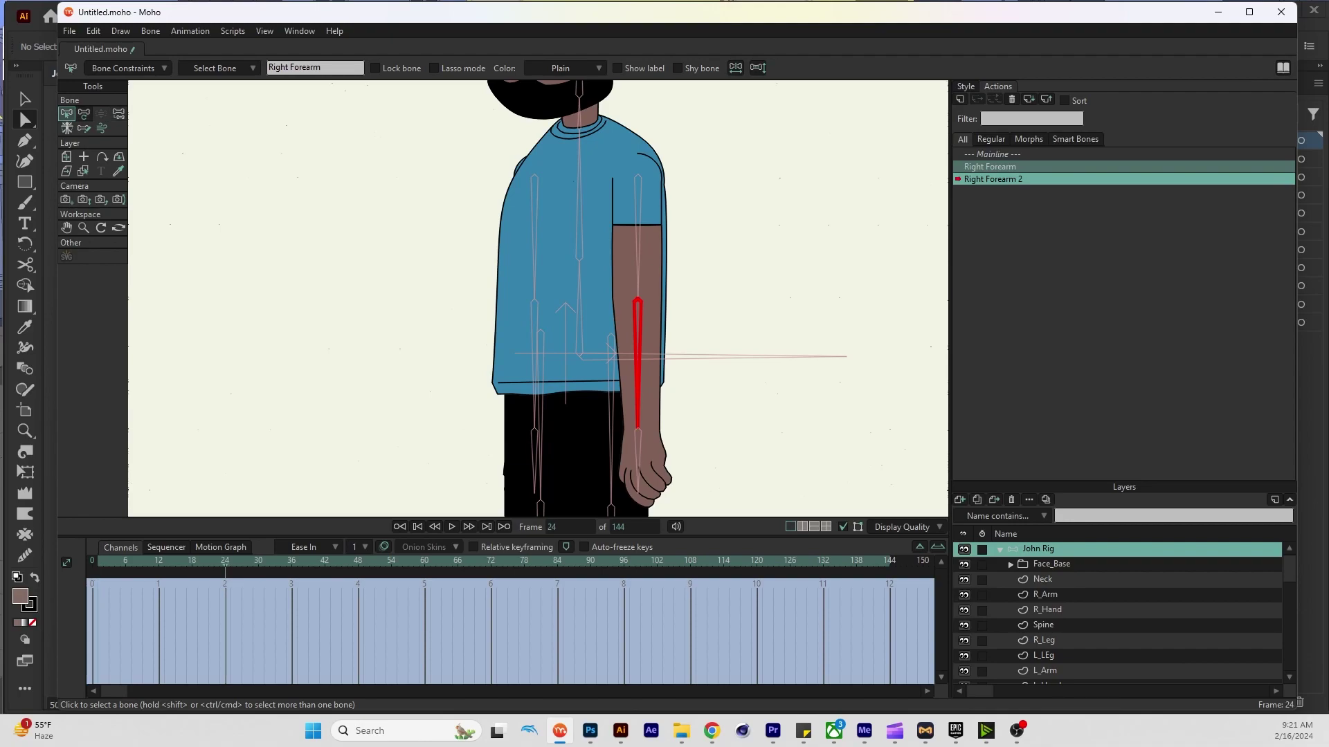
left_click_drag(637, 387, 730, 206)
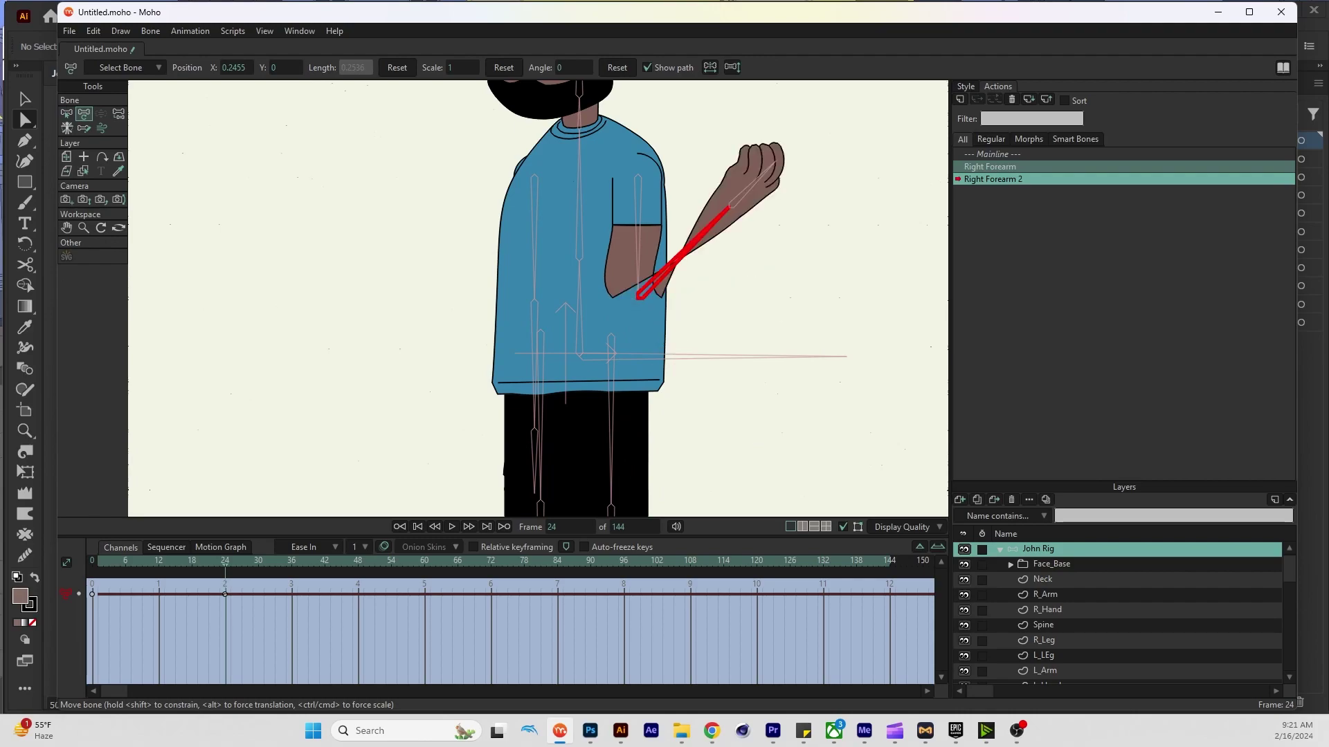
On the R_Arm layer at frame 24, move the outer elbow point down around the joint and the inner elbow point up into the crease
scroll(1121, 609, "down", 2)
scroll(1122, 609, "up", 2)
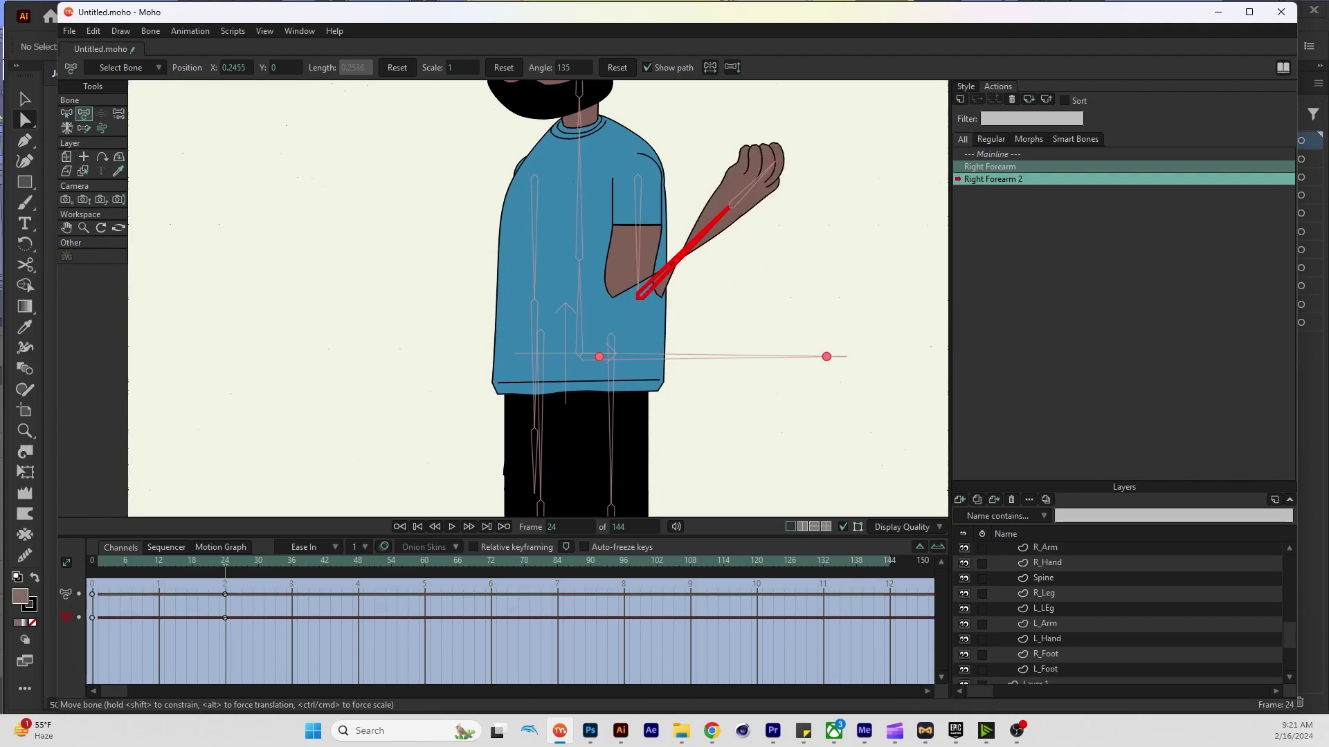
left_click(1045, 578)
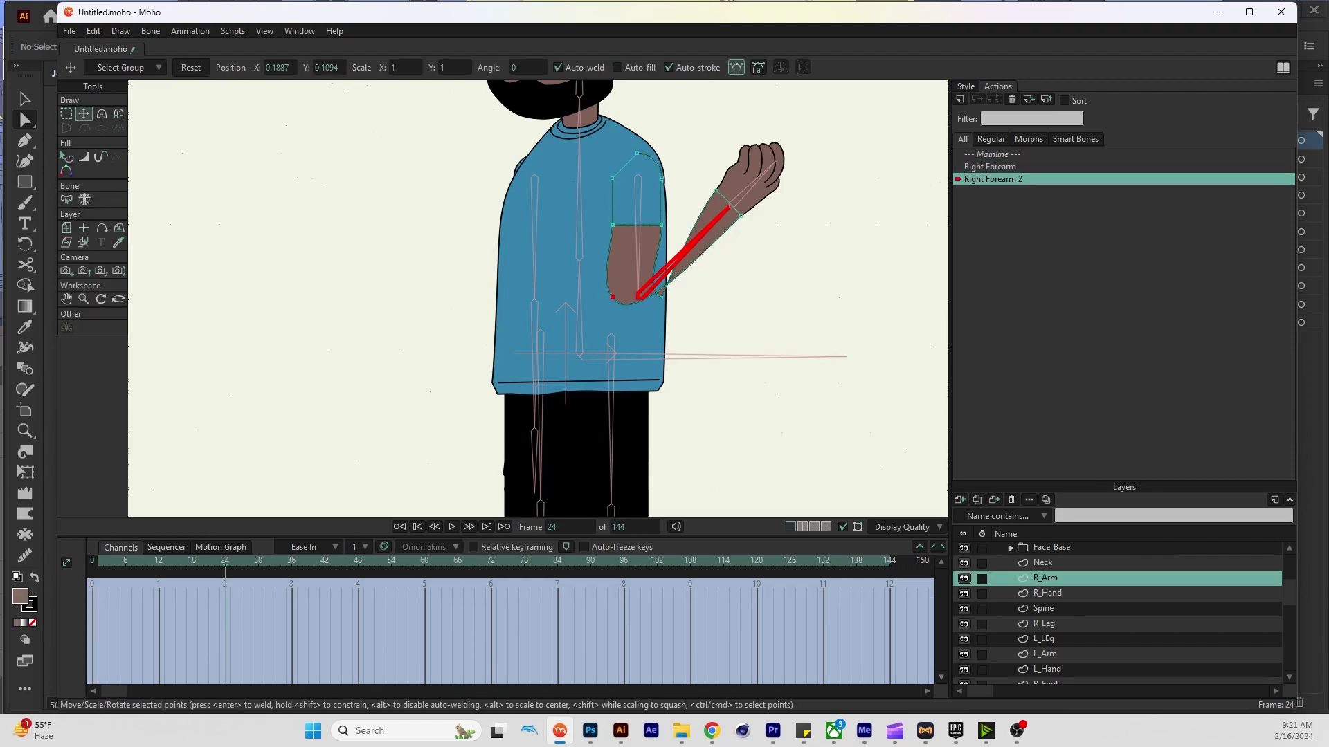
scroll(616, 305, "up", 3)
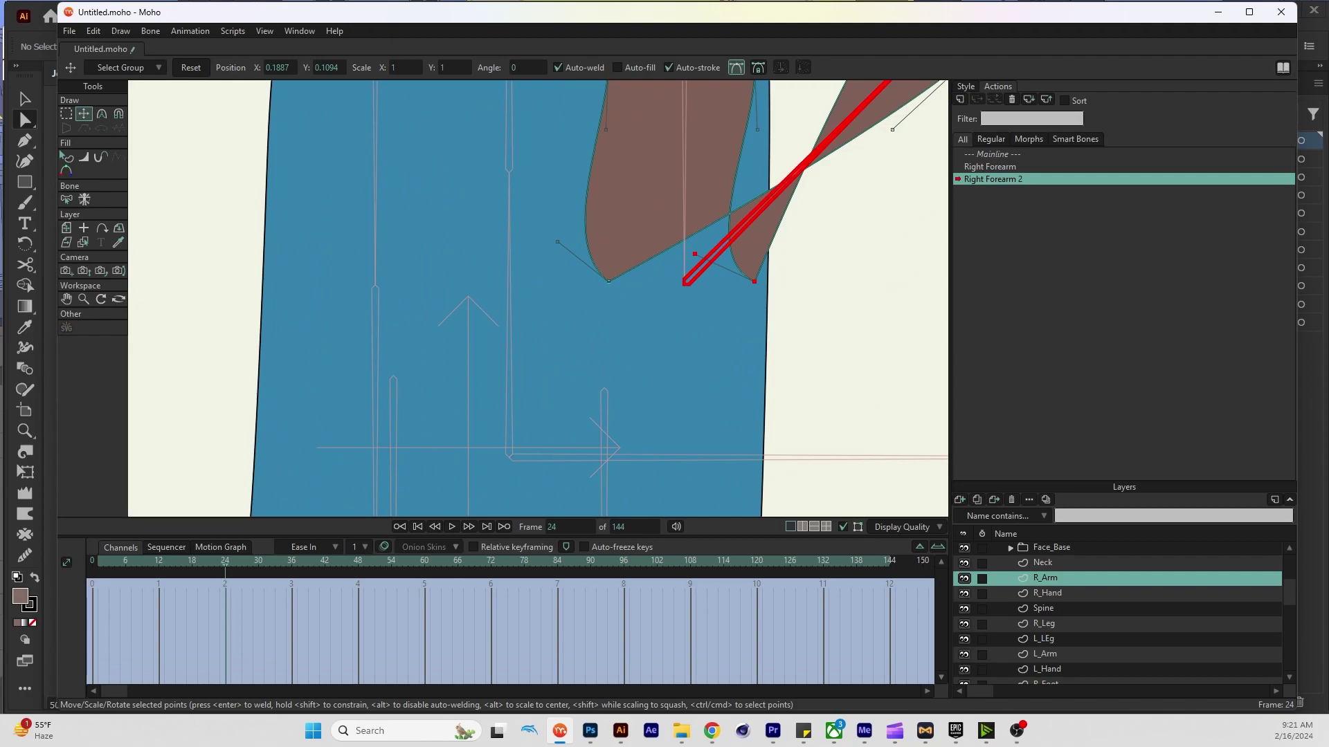
left_click_drag(608, 281, 695, 395)
left_click_drag(754, 282, 716, 215)
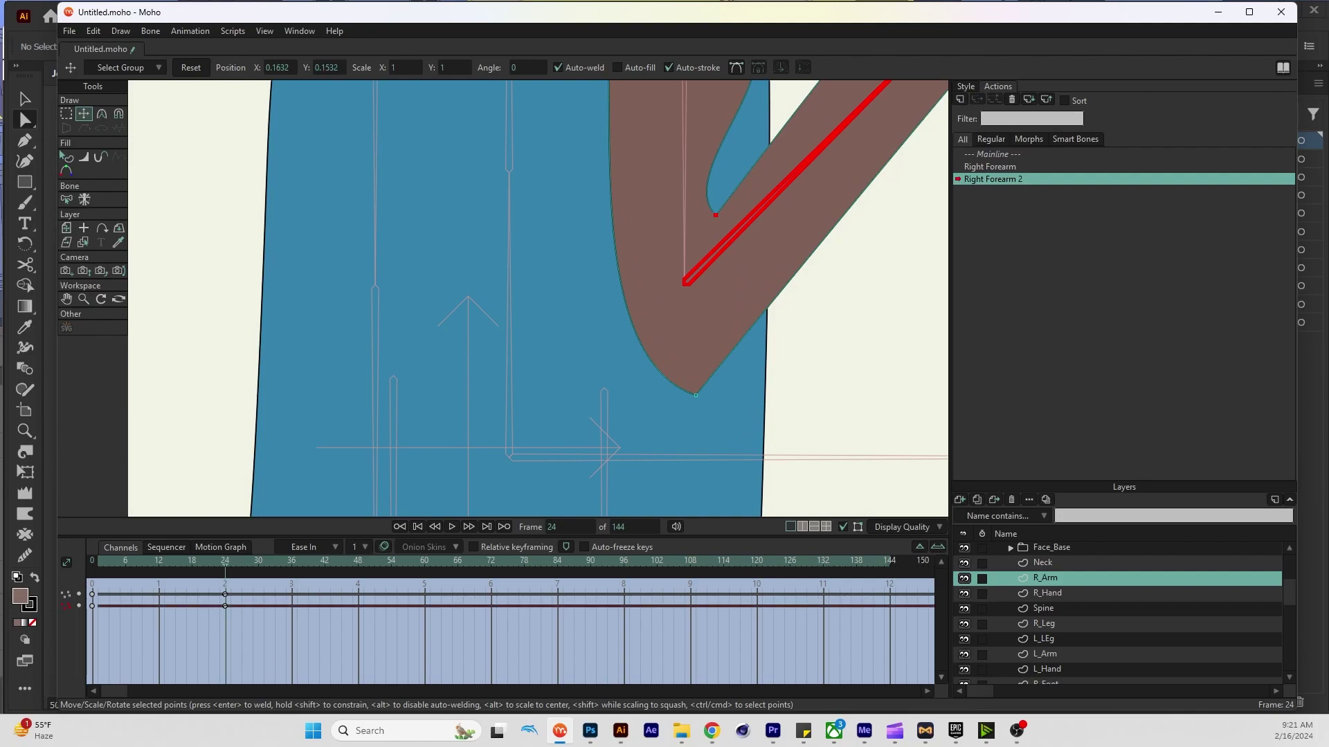
left_click_drag(682, 183, 725, 171)
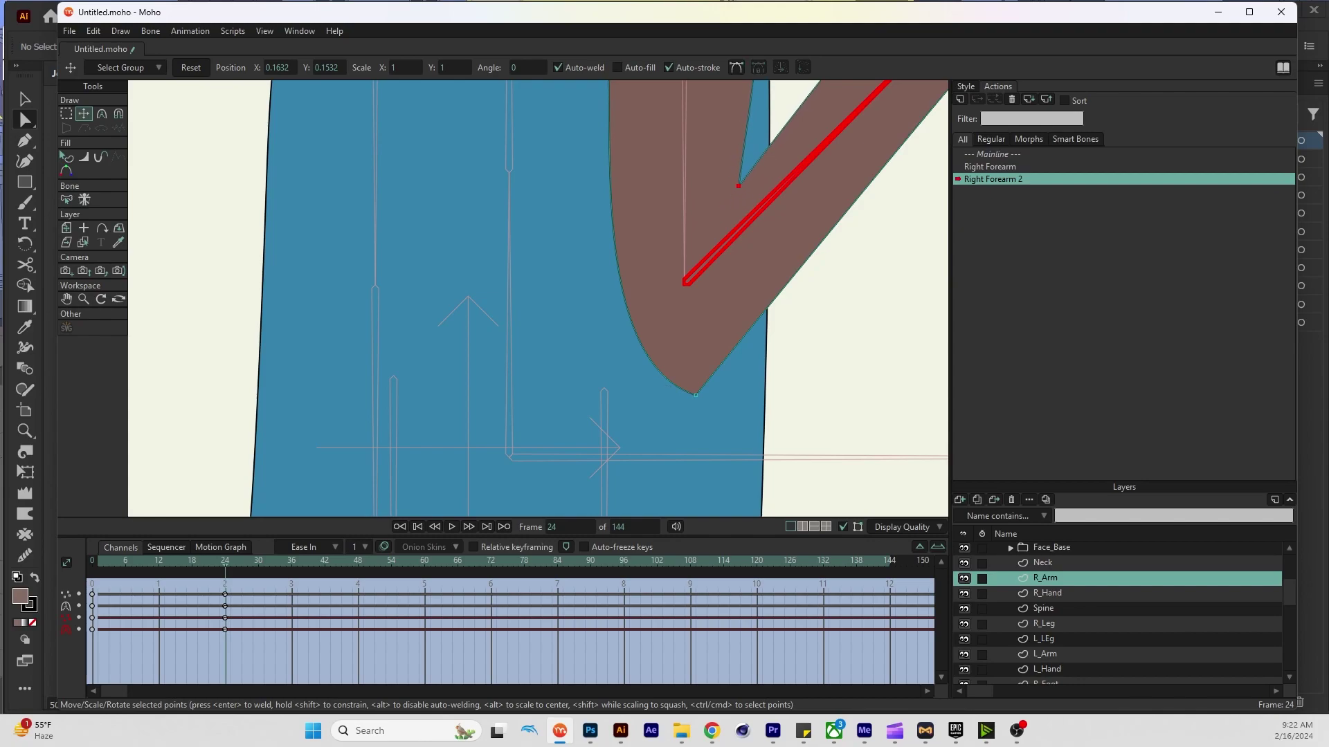
Round the outer elbow at frame 24 by levelling the point's two curve handles and moving the point slightly closer to the bone
key("c")
left_click(696, 395)
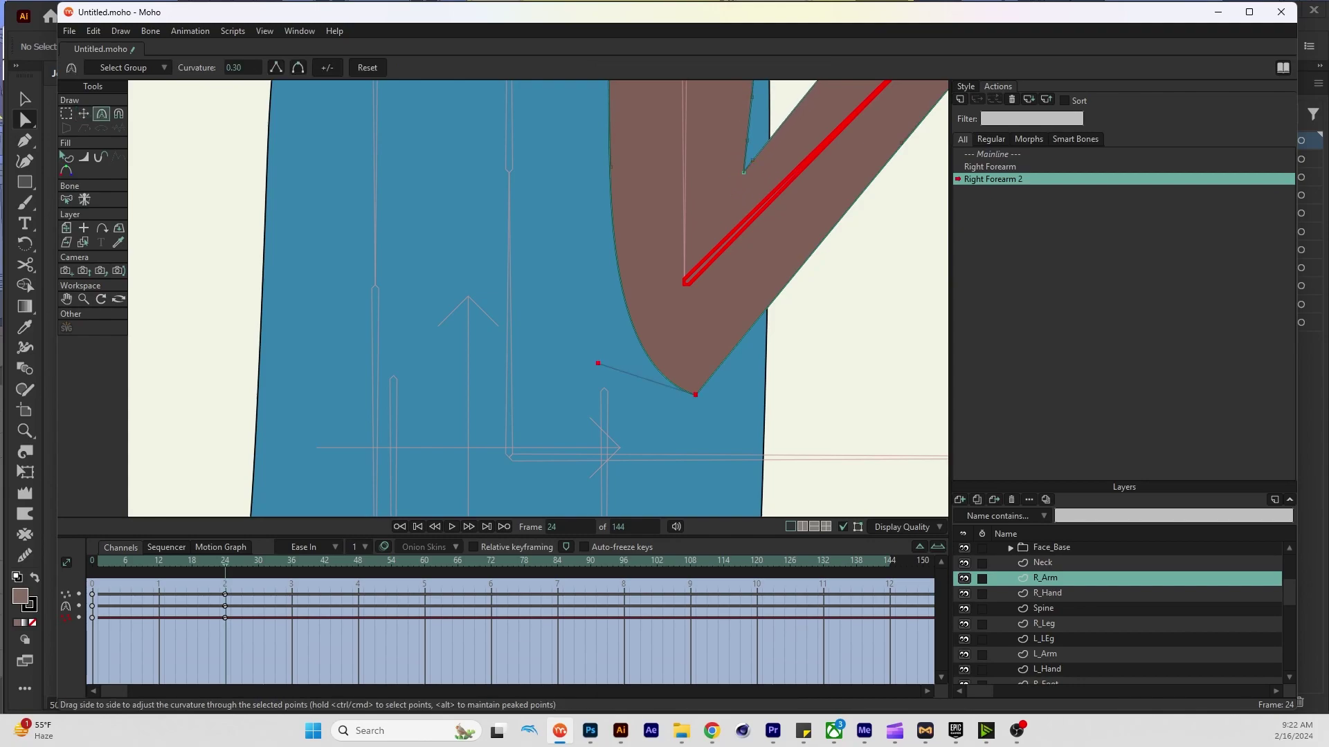
left_click_drag(599, 363, 608, 400)
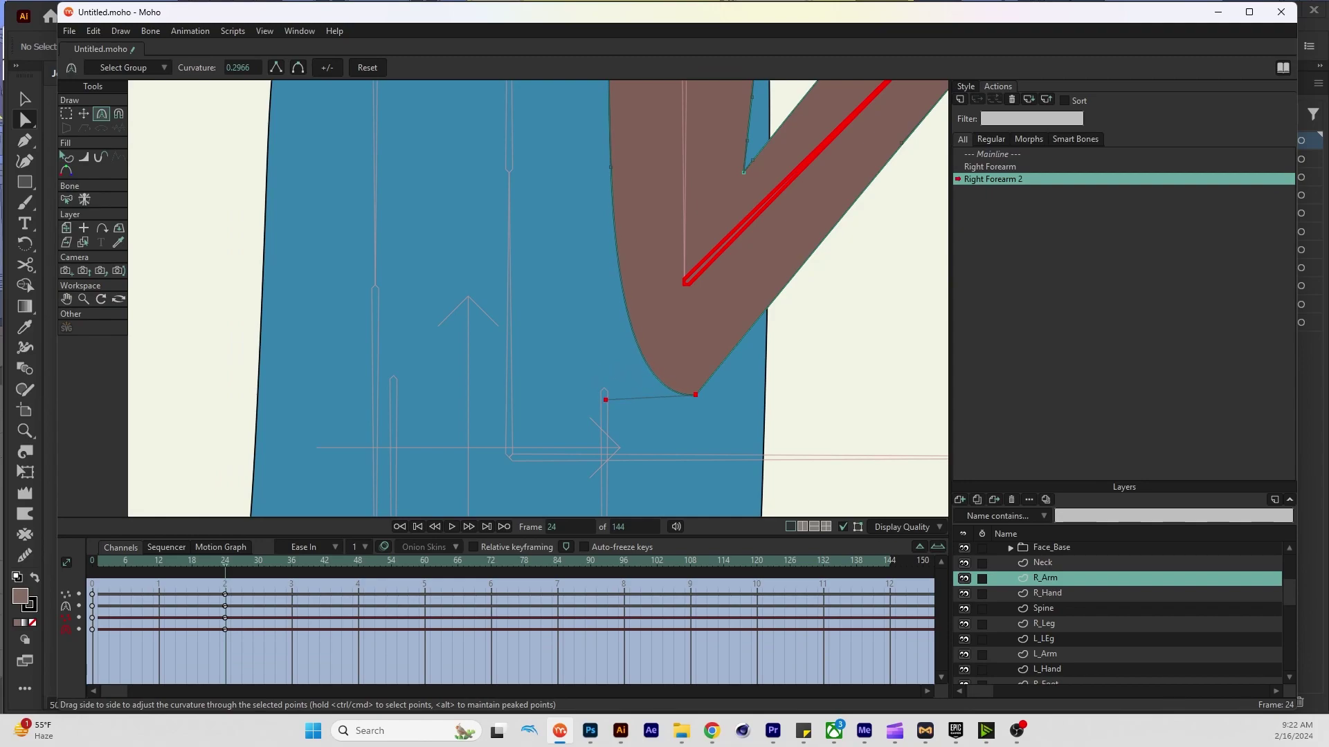
left_click(328, 68)
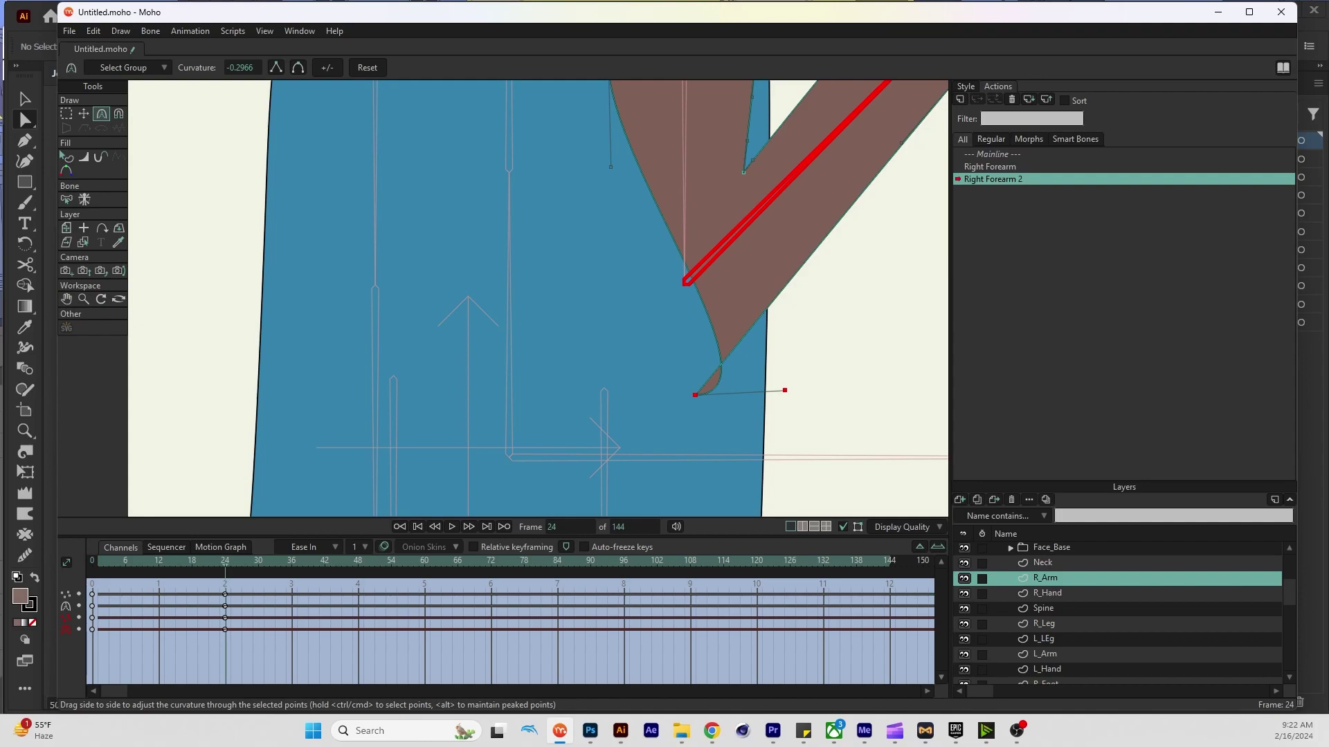
left_click_drag(784, 390, 595, 396)
key("t")
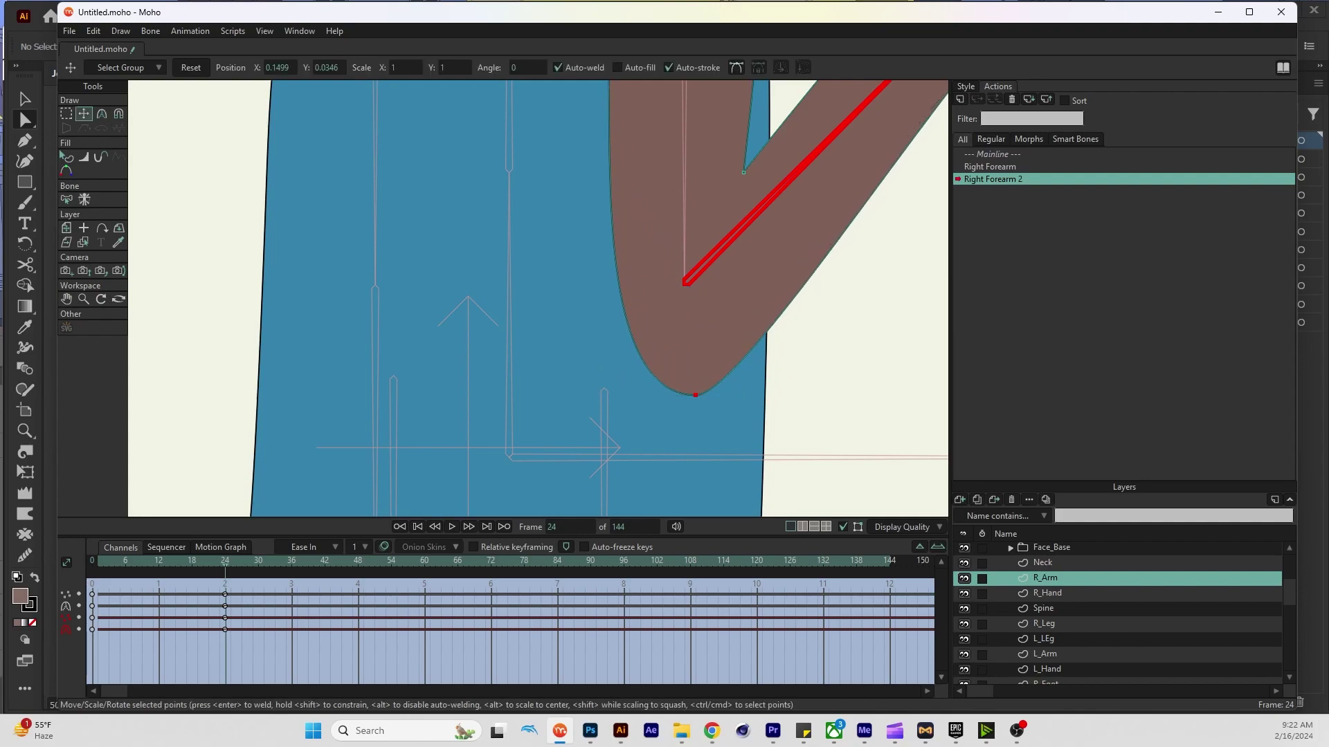
left_click_drag(695, 394, 679, 374)
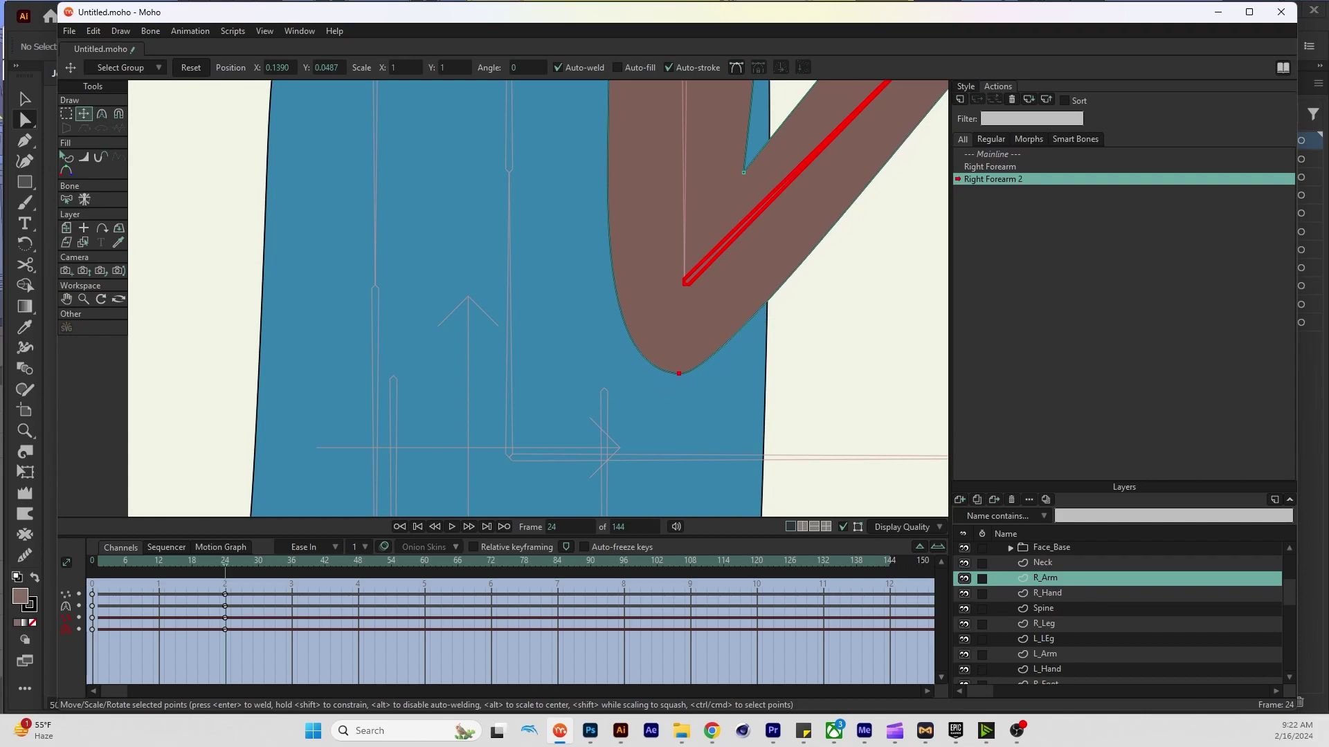
Reduce the outer elbow point's curvature at frames 9 and 14 of the Right Forearm 2 action
left_click(744, 173)
scroll(743, 172, "down", 5)
scroll(727, 298, "up", 2)
left_click_drag(225, 562, 141, 562)
scroll(658, 311, "up", 3)
key("c")
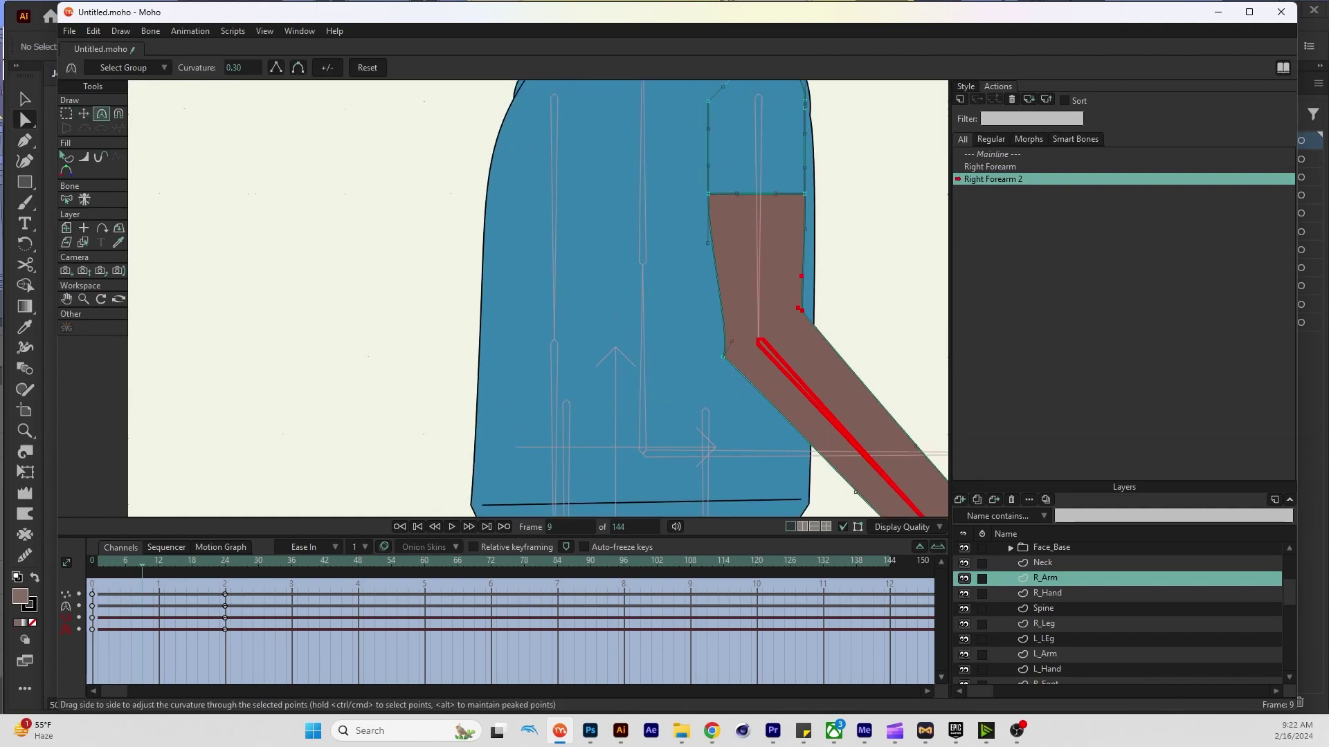
left_click_drag(723, 355, 695, 355)
left_click_drag(142, 562, 169, 562)
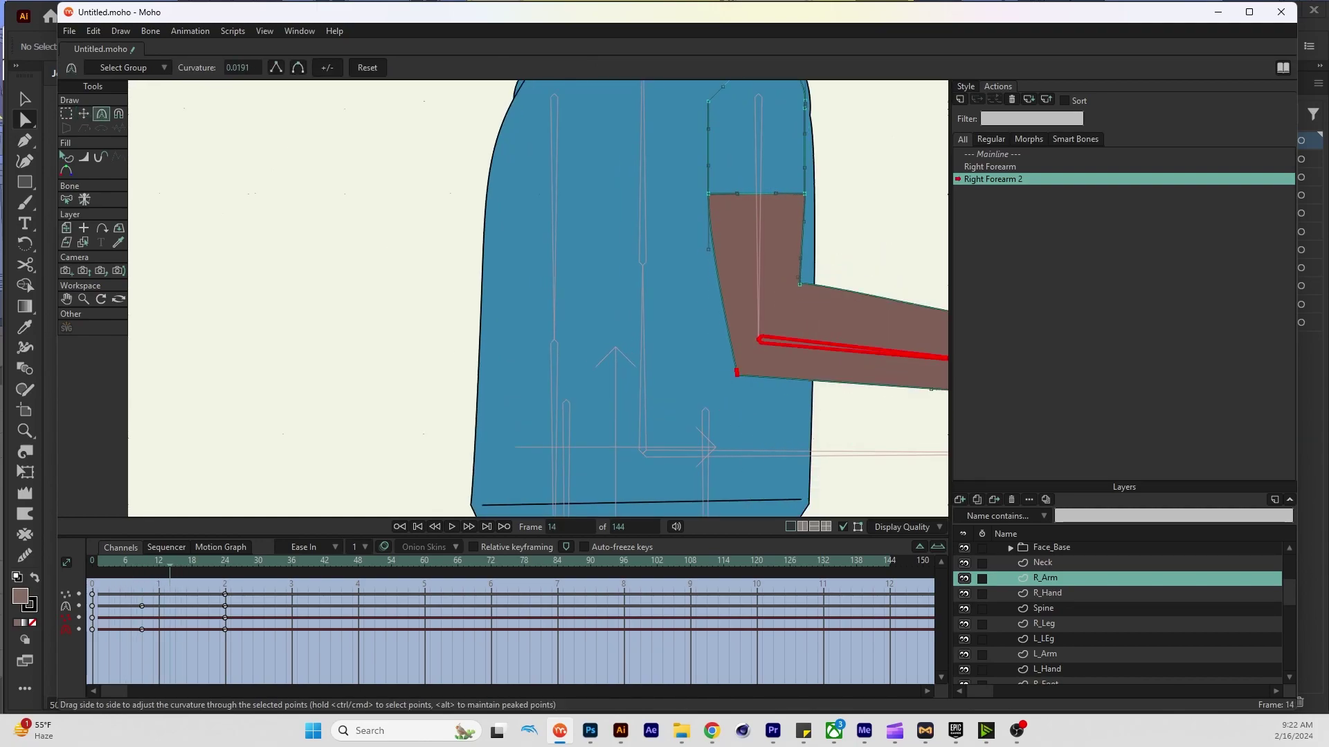
left_click_drag(723, 355, 713, 355)
At frame 17, realign the outer elbow point's curve handles to remove the kink and shift the point slightly outward
left_click_drag(170, 562, 186, 562)
scroll(766, 402, "up", 5)
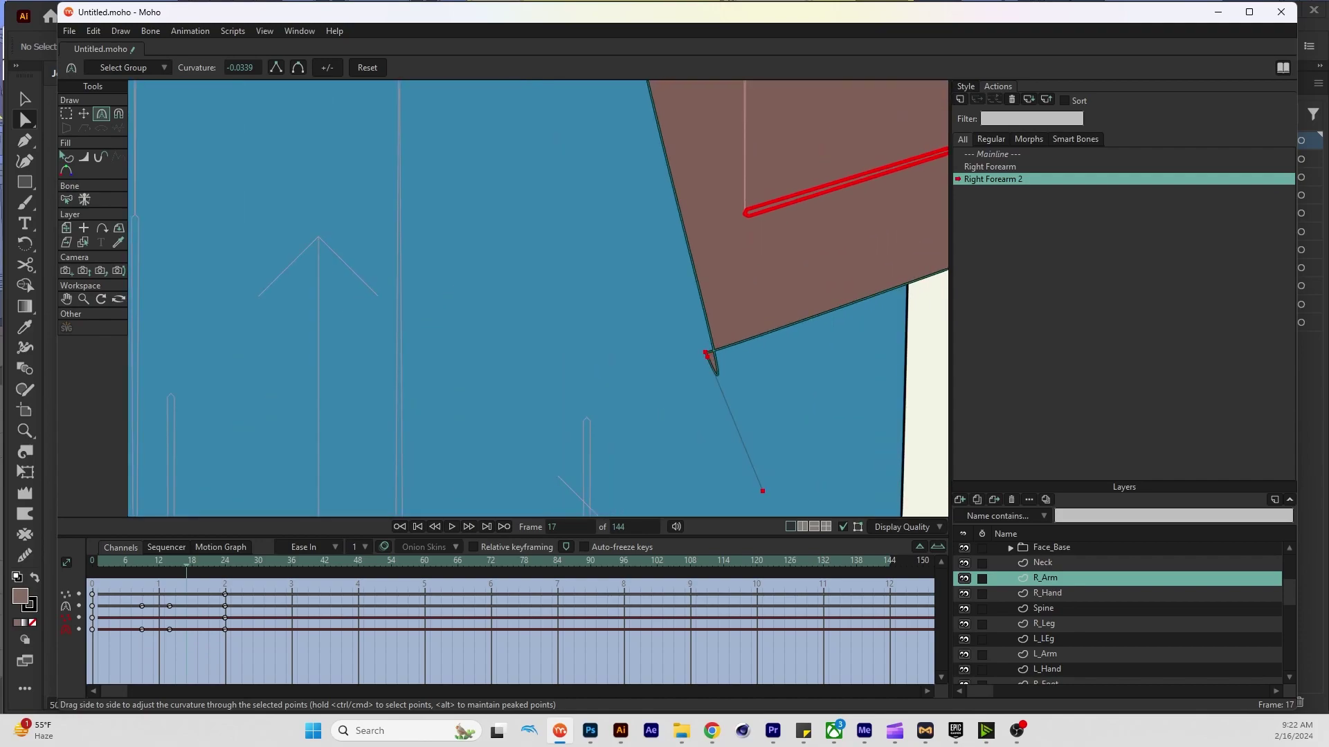
left_click_drag(754, 513, 633, 228)
left_click_drag(682, 337, 741, 373)
scroll(538, 298, "down", 2)
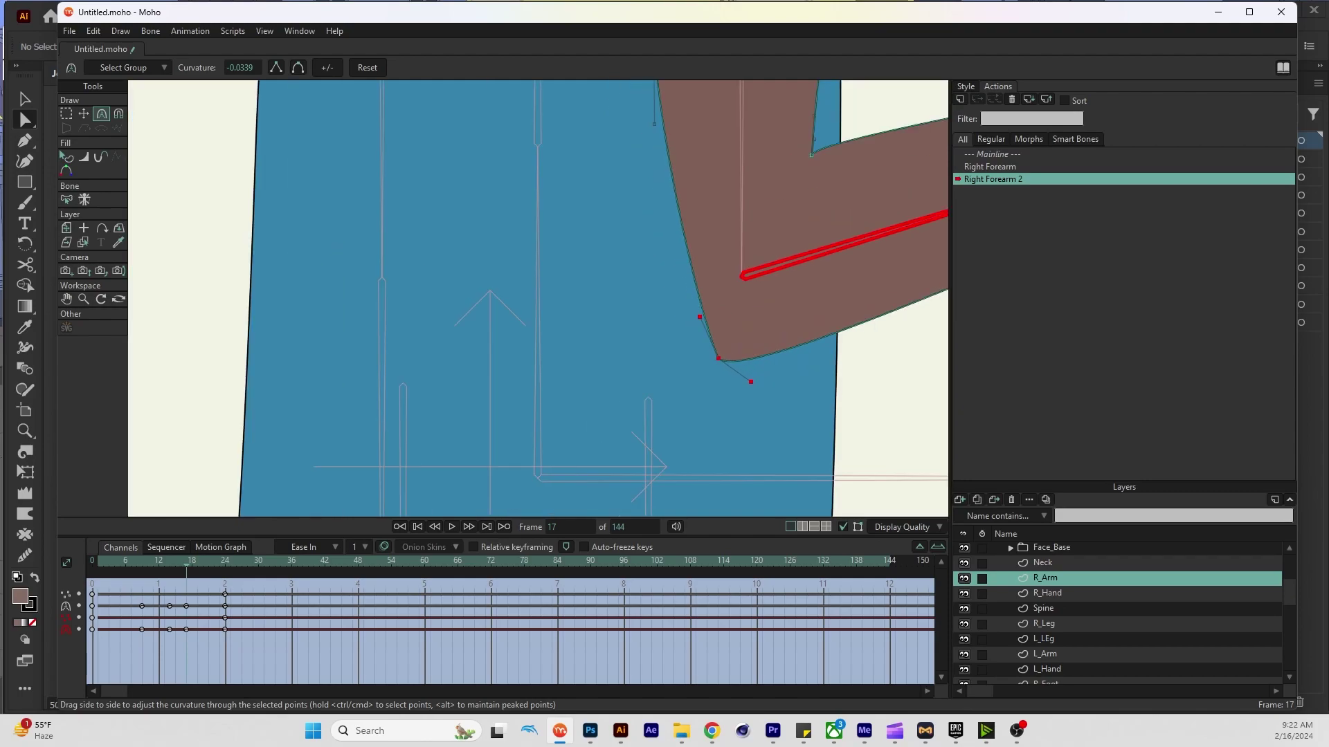
key("t")
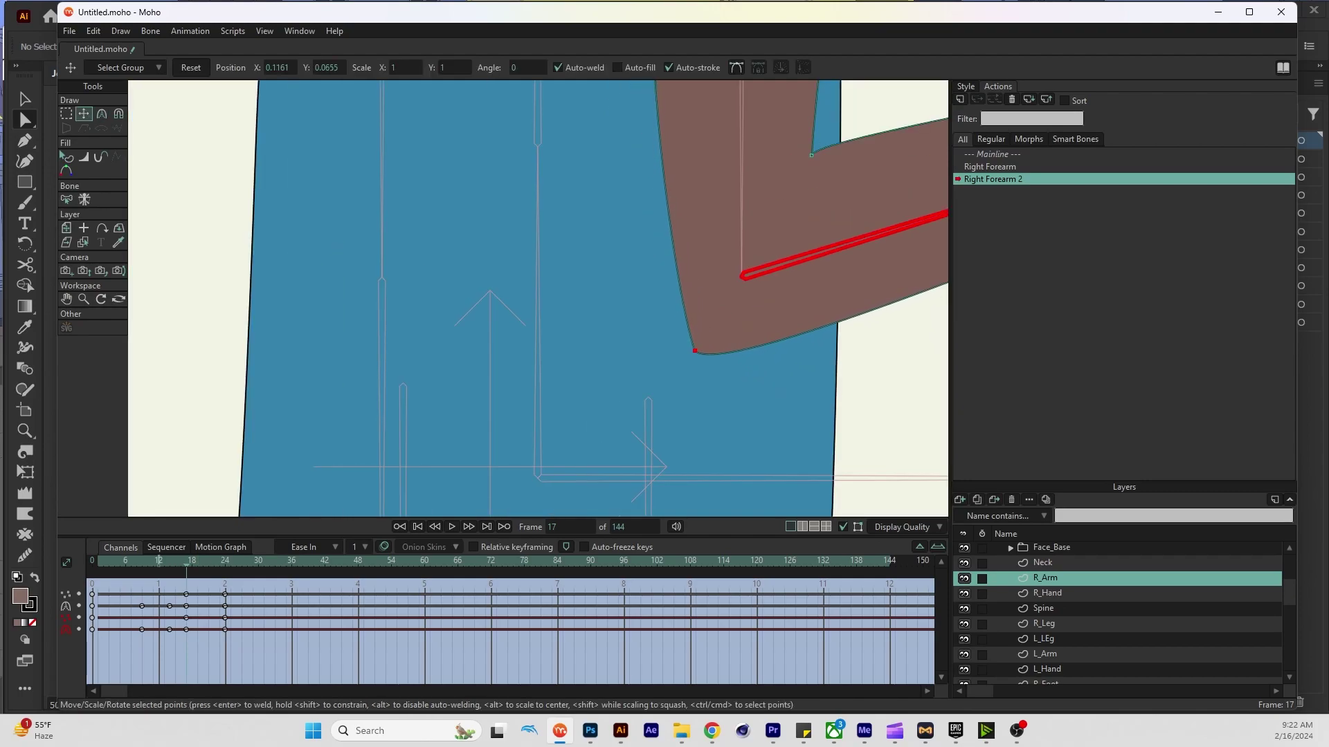
At frame 21, adjust the outer elbow point's curve handles so the elbow stays evenly rounded
key("ctrl+Right")
key("ctrl+Right")
key("ctrl+Right")
key("ctrl+Right")
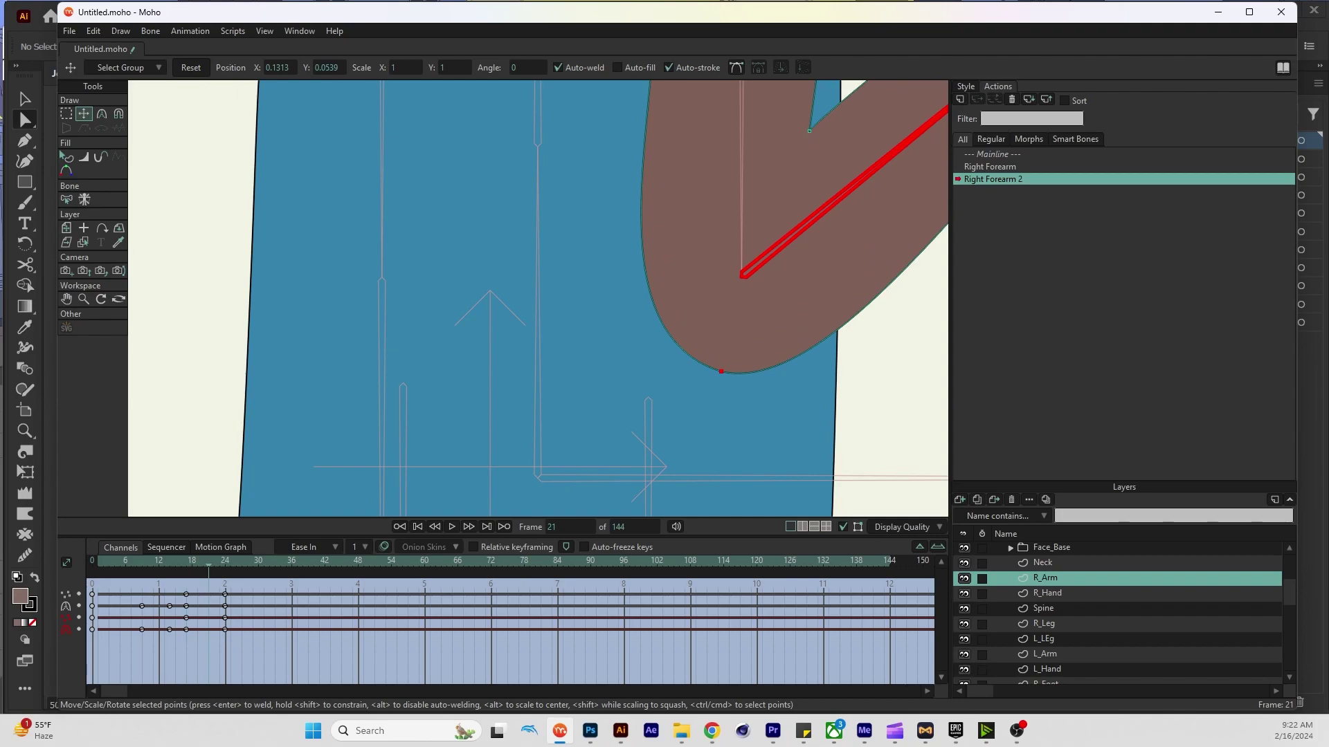
key("c")
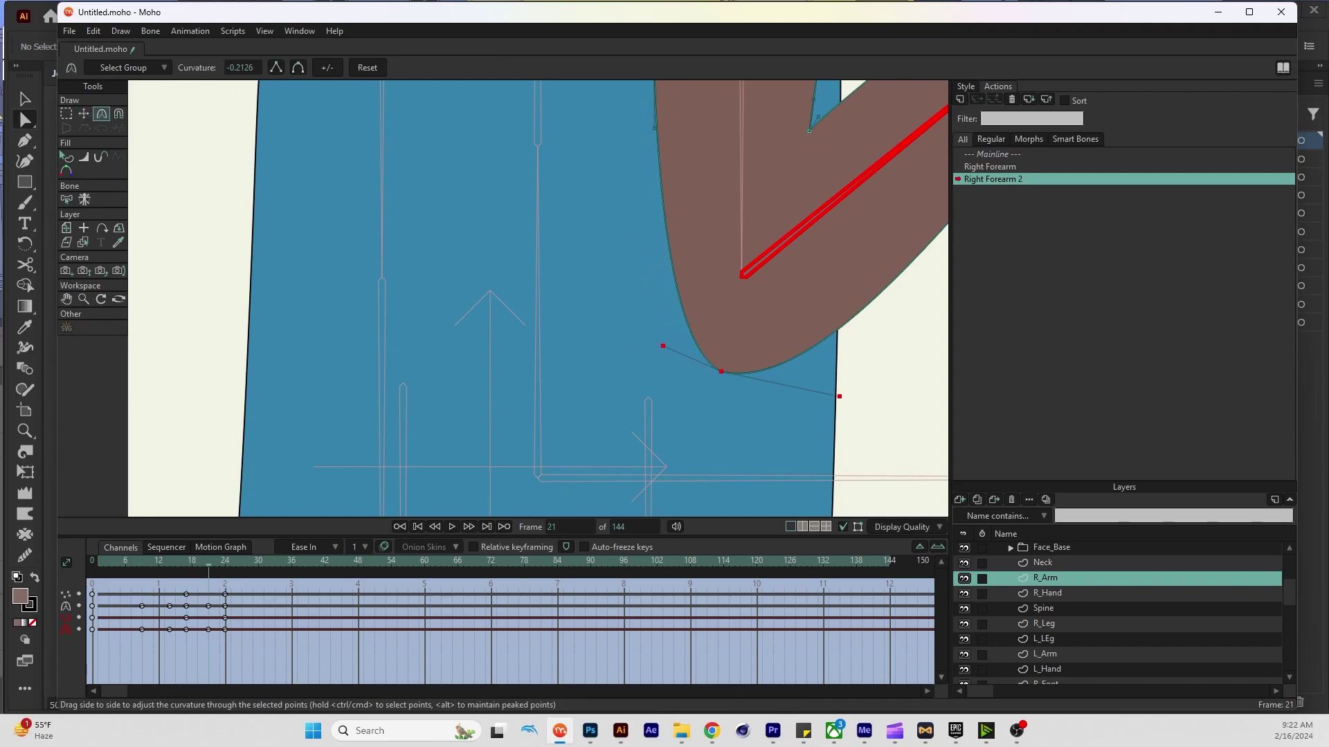
Step back and forth through the action's frames up to frame 22 and examine the elbow's shape during the bend
scroll(538, 297, "down", 3)
key("ctrl+Left")
key("ctrl+Left")
key("ctrl+Left")
key("ctrl+Left")
key("ctrl+Left")
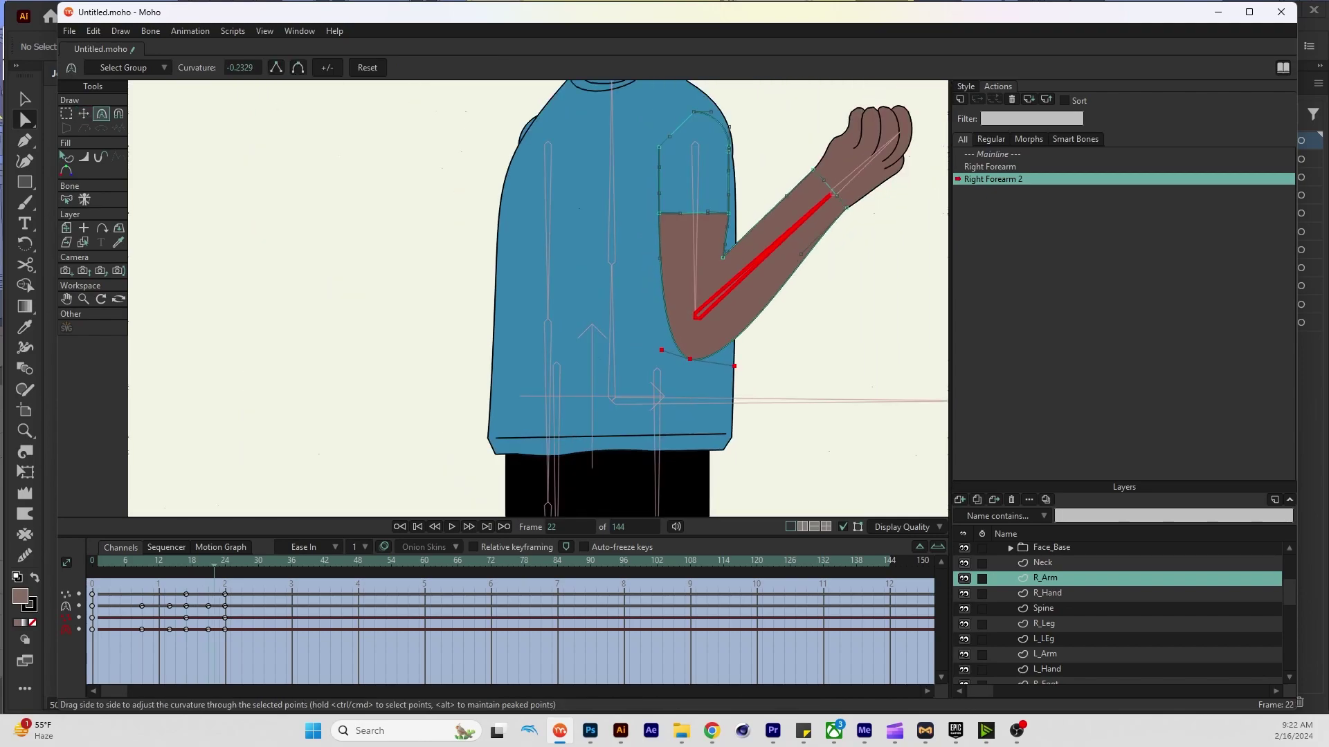
key("ctrl+Right")
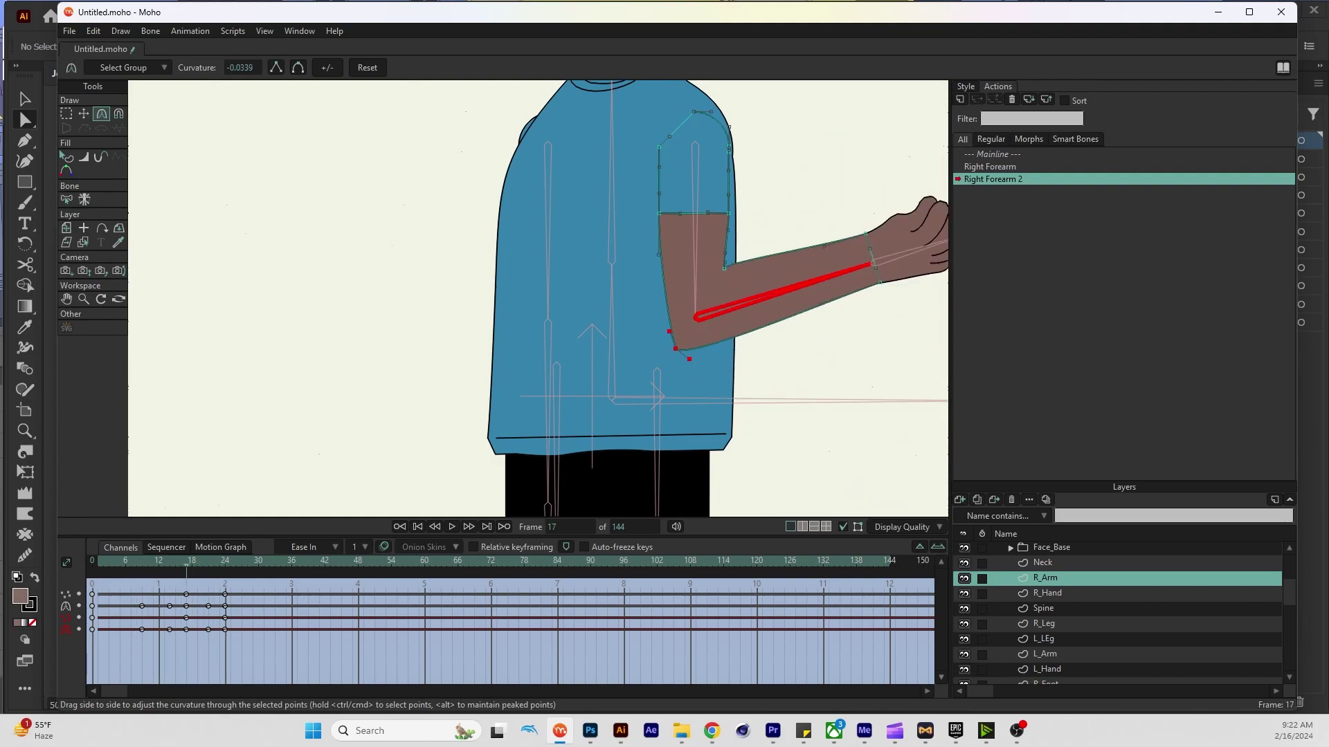
key("ctrl+Right")
key("ctrl+Left")
key("ctrl+Right")
key("ctrl+Right")
key("ctrl+Right")
key("ctrl+Left")
key("ctrl+Left")
key("ctrl+Left")
key("ctrl+Left")
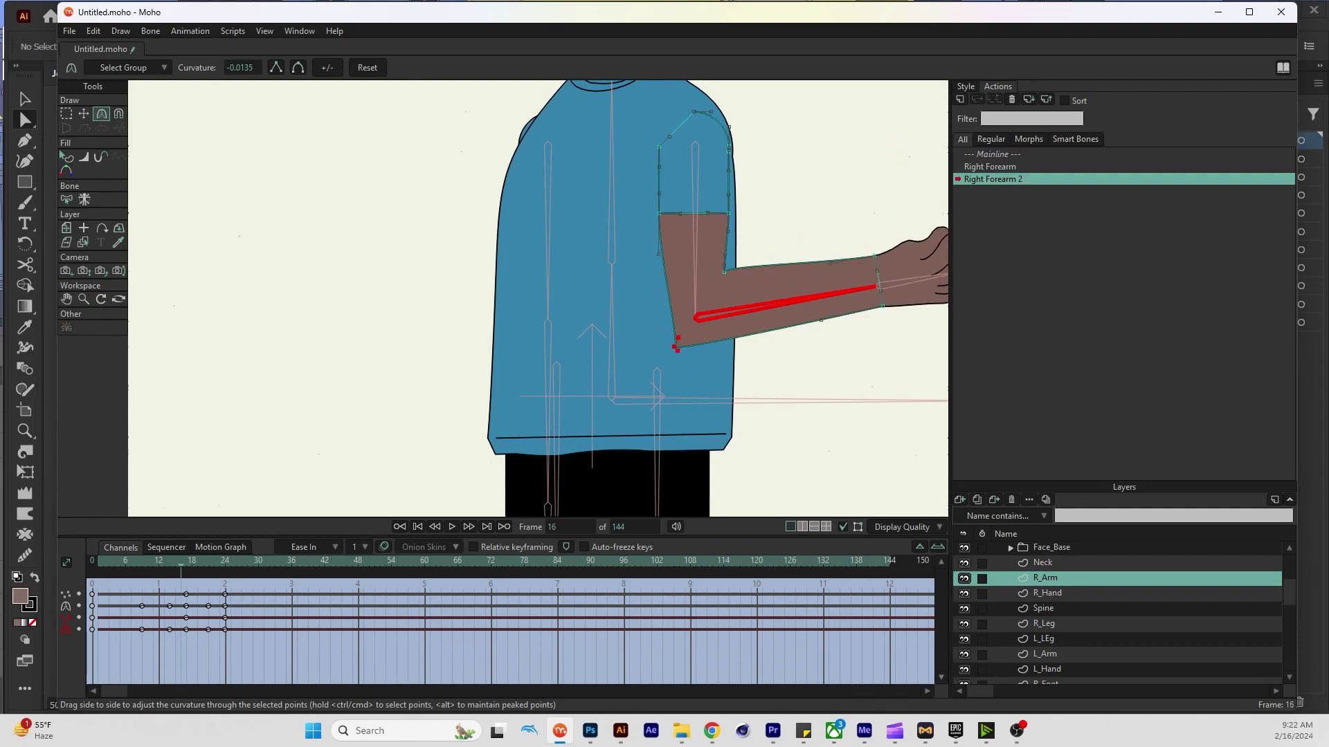
Adjust the outer elbow point's curve handles at frames 16 and 15 to smooth the sharp corner
left_click_drag(674, 346, 692, 366)
key("ctrl+Left")
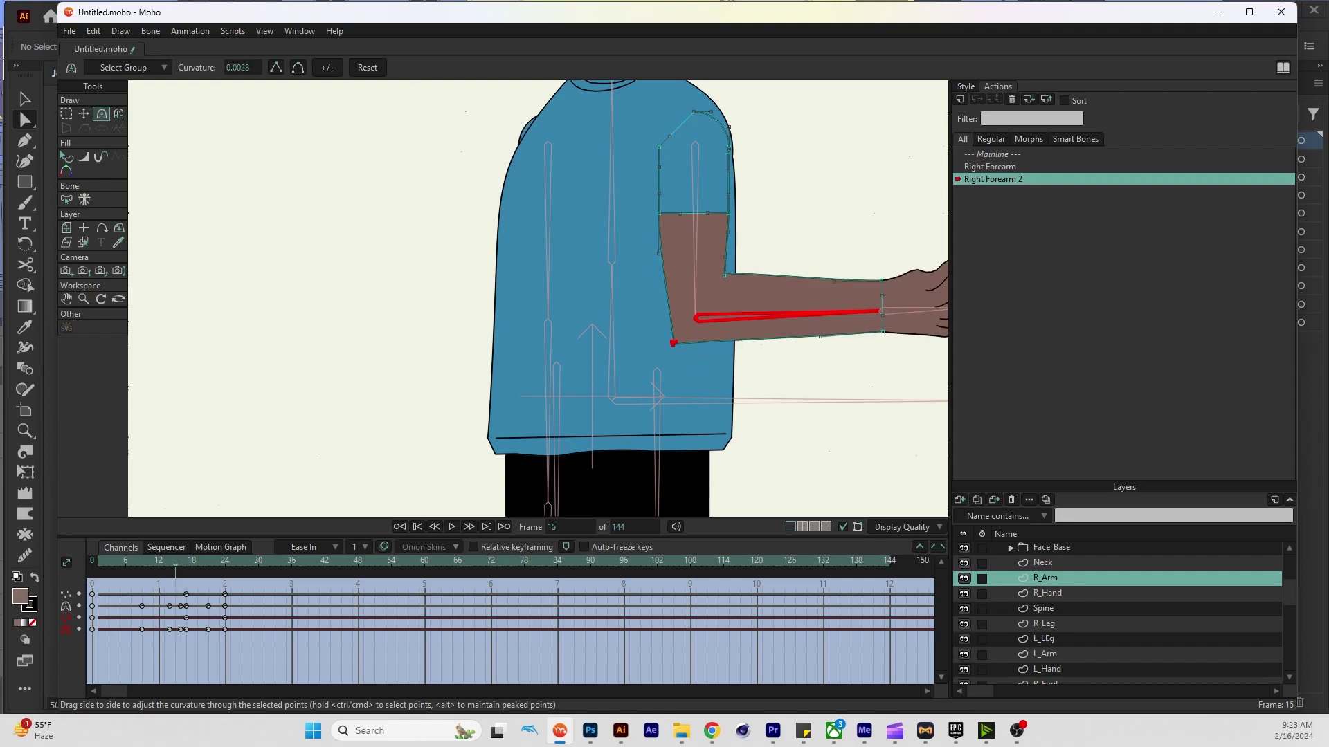
scroll(682, 359, "up", 6)
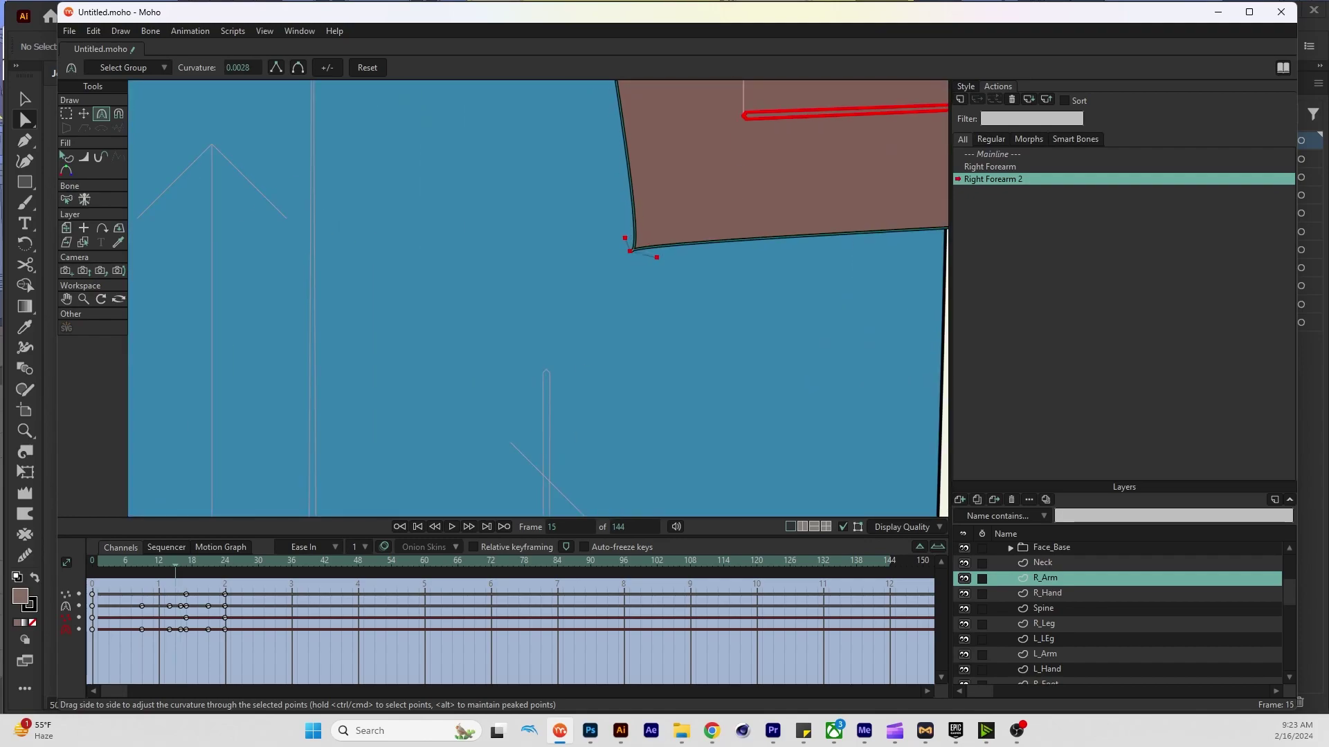
left_click_drag(620, 203, 574, 198)
left_click_drag(624, 242, 667, 288)
scroll(675, 339, "down", 6)
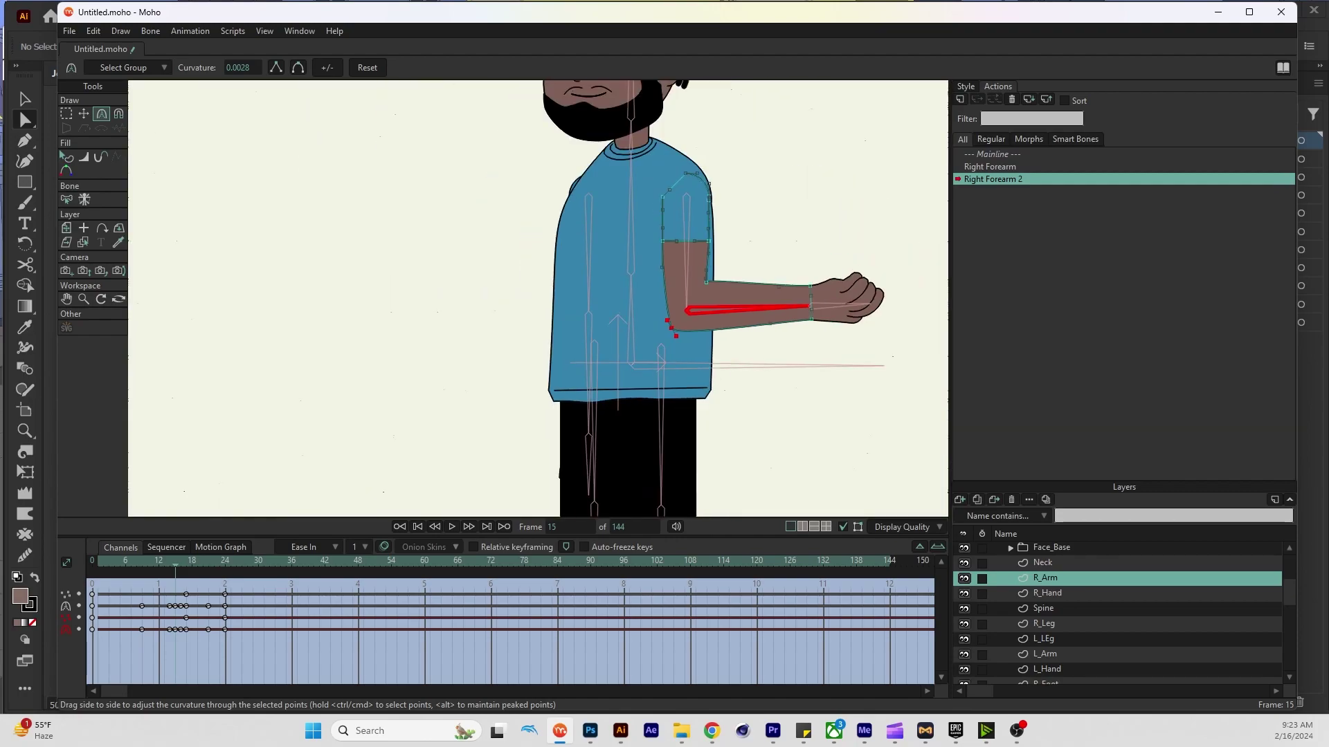
Step through the action between frames 13 and 21 and examine how the elbow deforms
key("ctrl+Left")
key("ctrl+Left")
key("ctrl+Left")
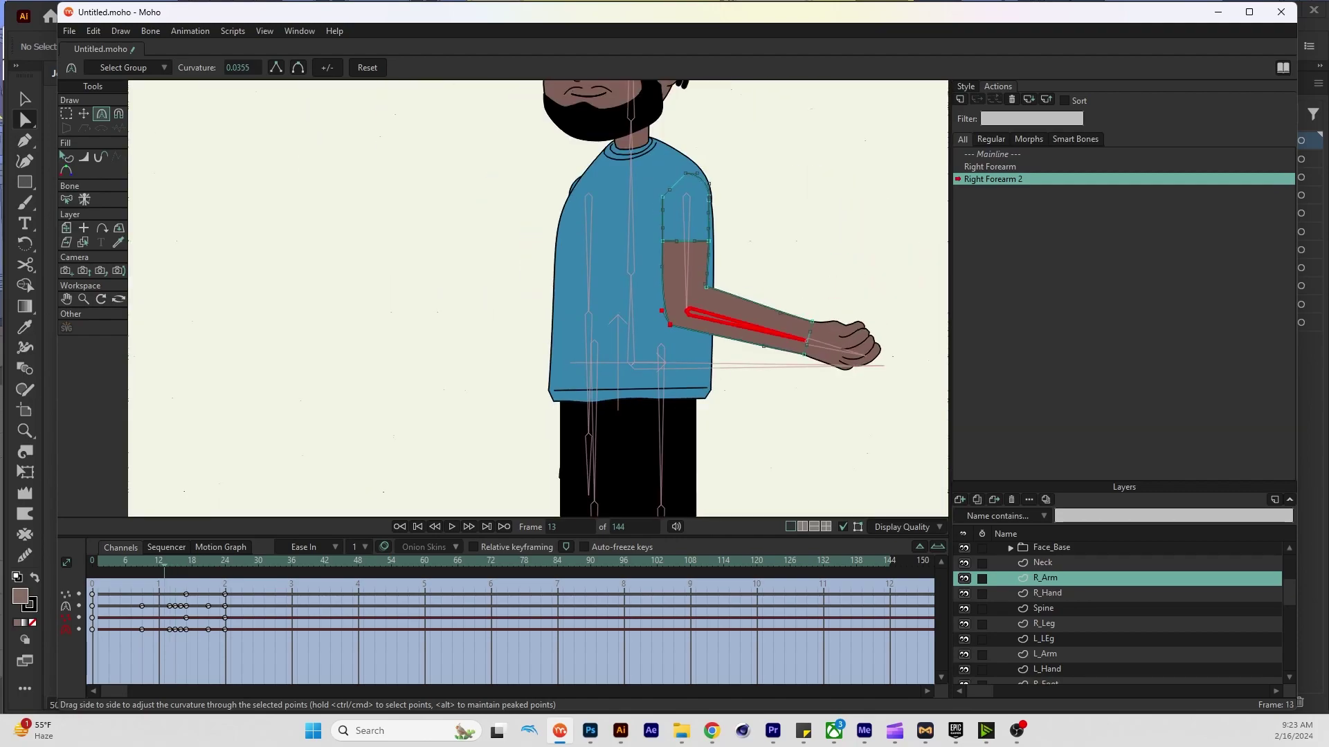
key("ctrl+Right")
key("ctrl+Right")
key("ctrl+Right")
key("ctrl+Right")
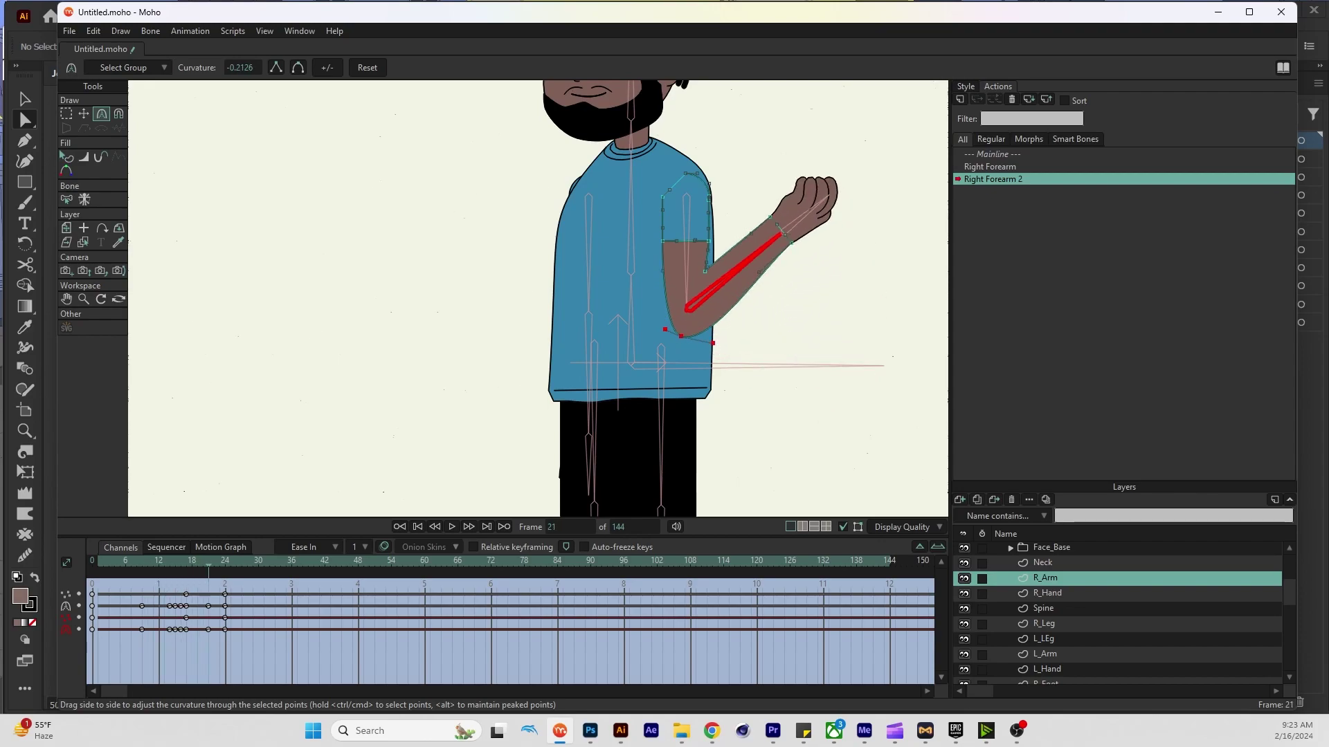
key("ctrl+Right")
At frame 19, shorten both curve handles of the outer elbow point to reduce the bulge, and check the bend through frame 24
scroll(633, 347, "up", 5)
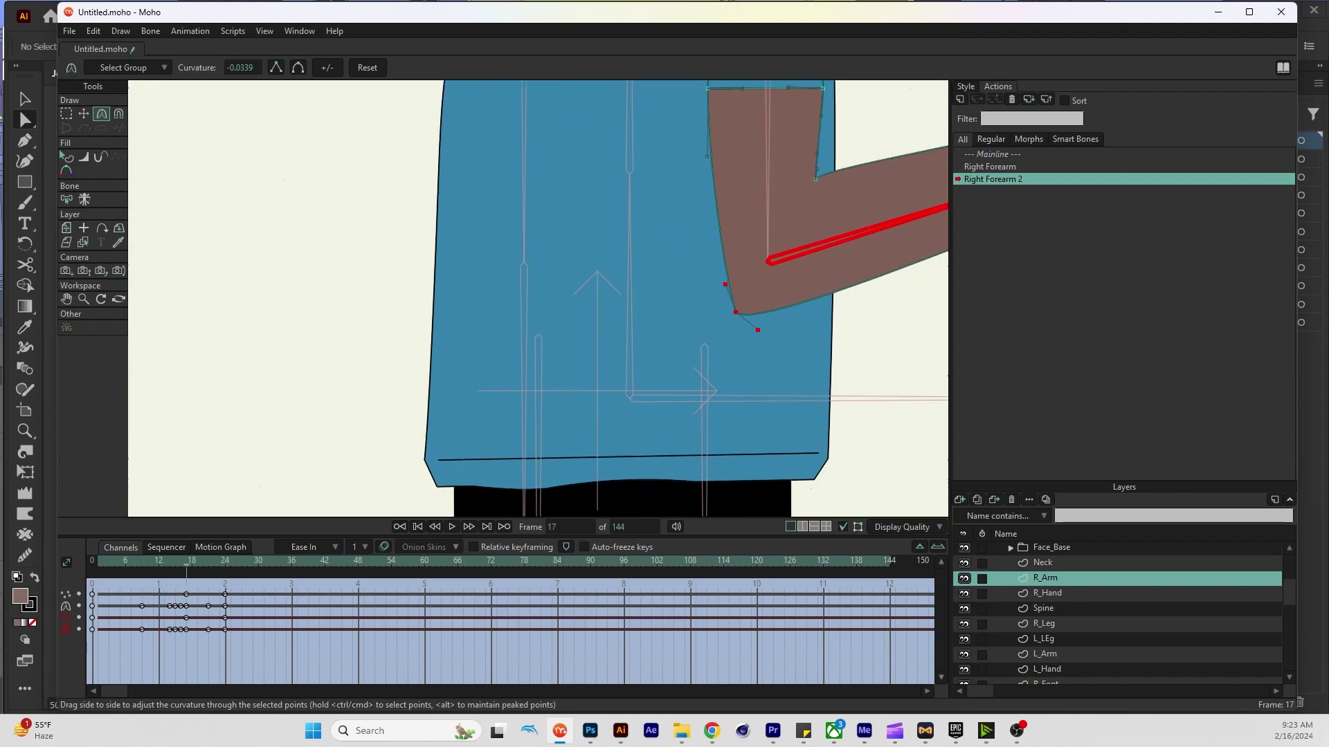
left_click_drag(735, 312, 768, 311)
key("ctrl+Right")
key("ctrl+Right")
key("ctrl+Right")
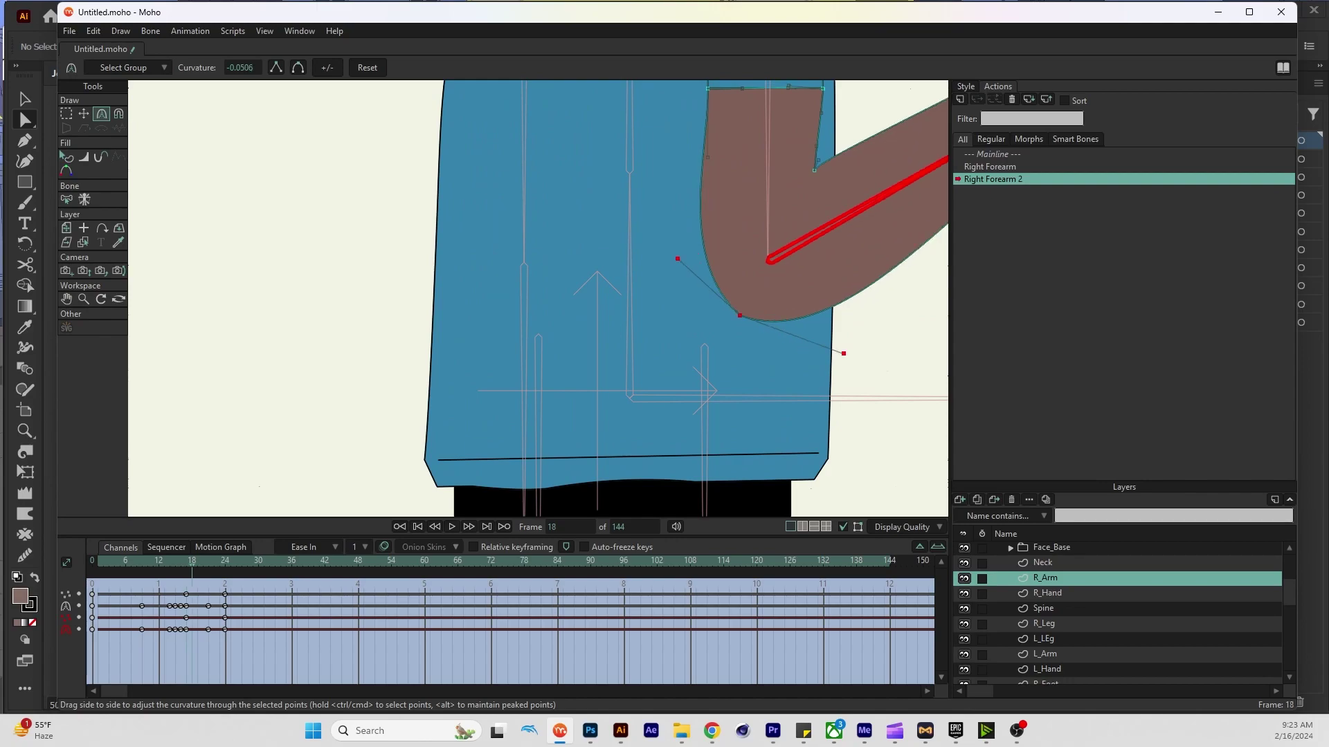
key("ctrl+Left")
left_click_drag(740, 315, 713, 315)
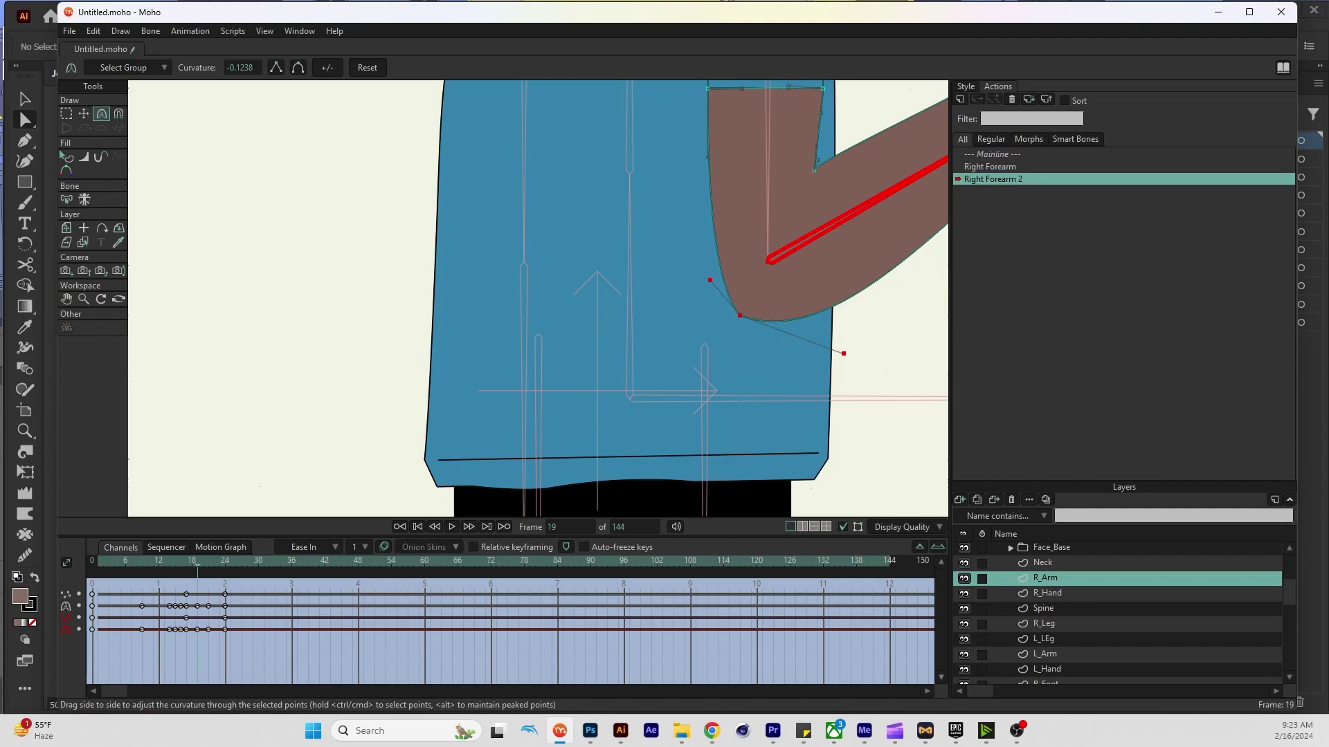
left_click_drag(844, 354, 829, 345)
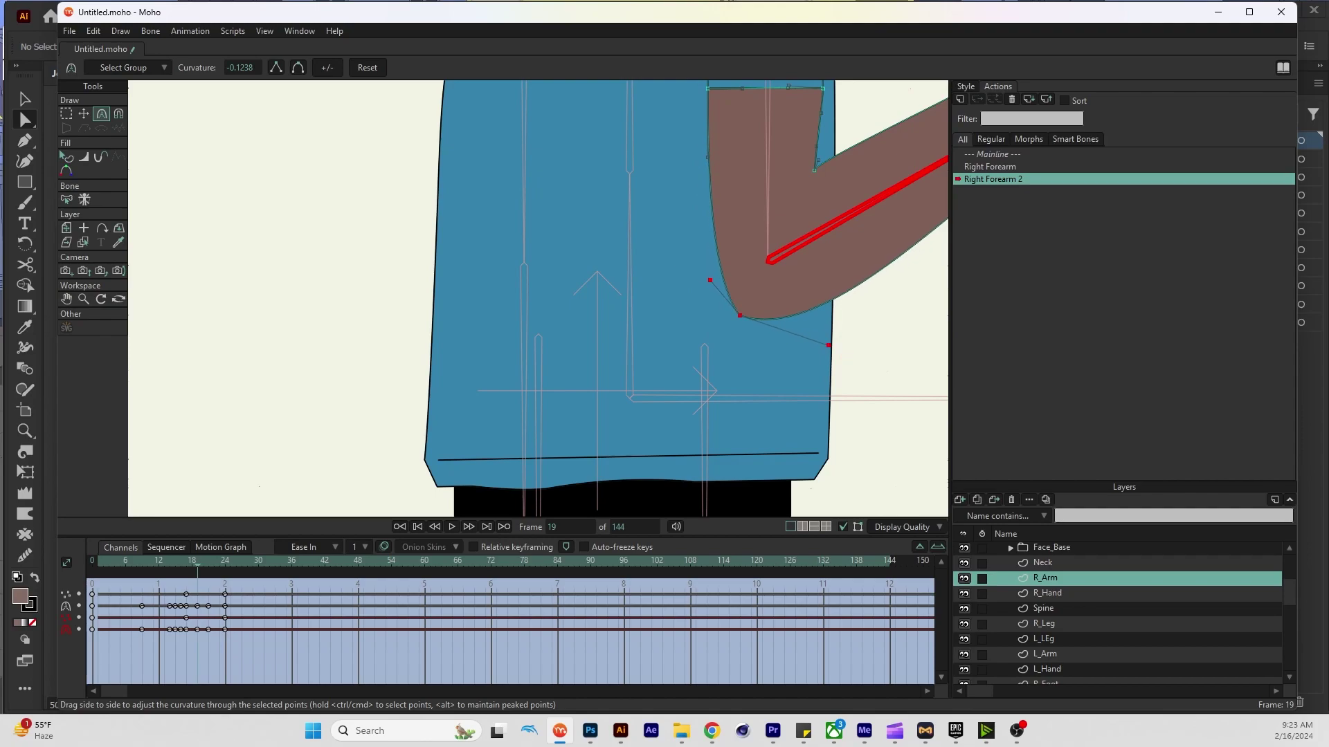
key("ctrl+Right")
key("ctrl+Right")
key("ctrl+Right")
key("ctrl+Right")
key("ctrl+Right")
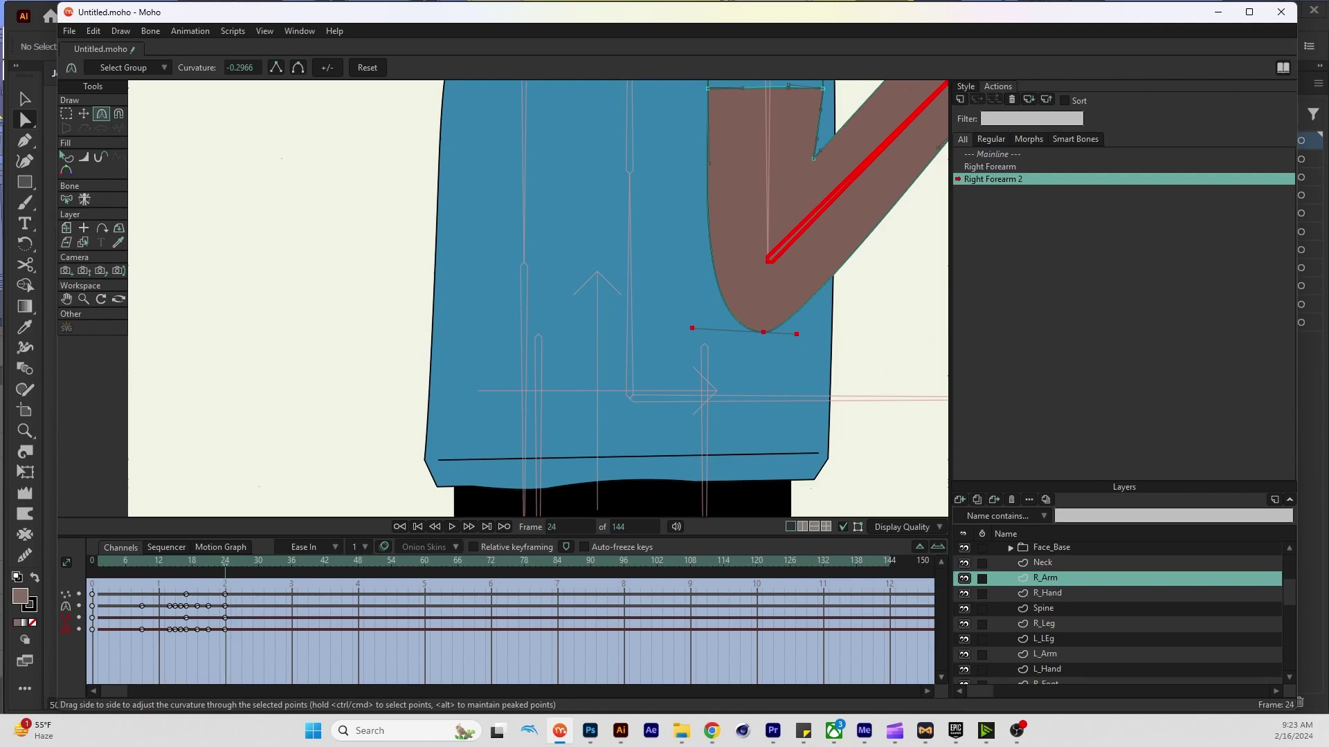
Return to the mainline and test the right elbow's bend by swinging the forearm up to the head and back down
scroll(794, 338, "down", 4)
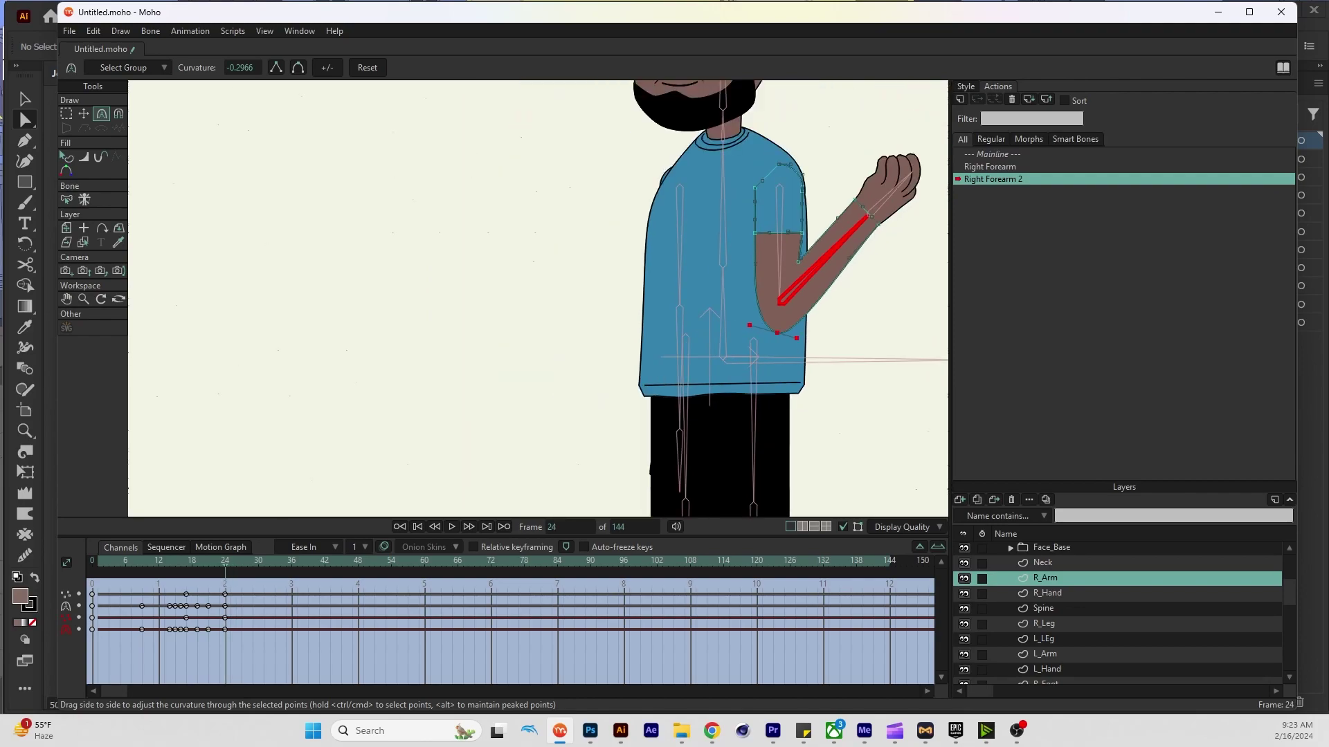
double_click(992, 155)
key("z")
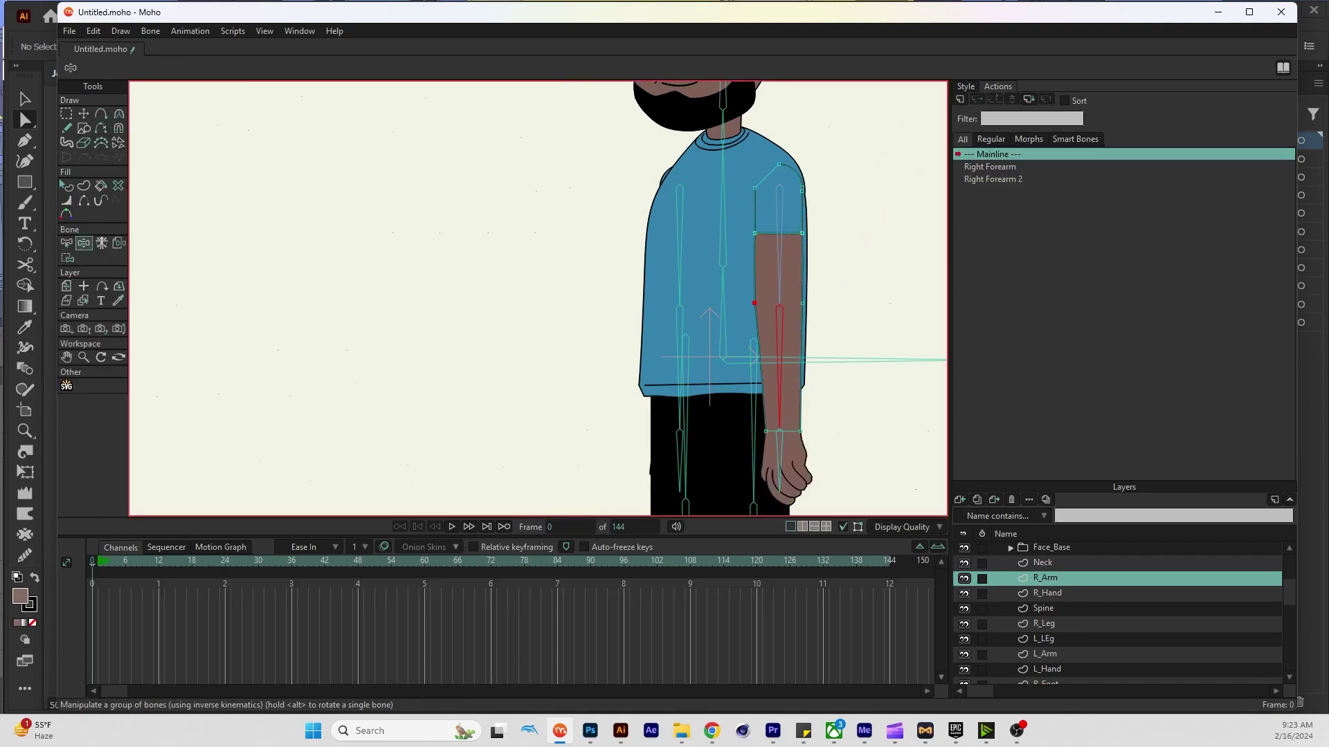
left_click_drag(782, 416, 893, 90)
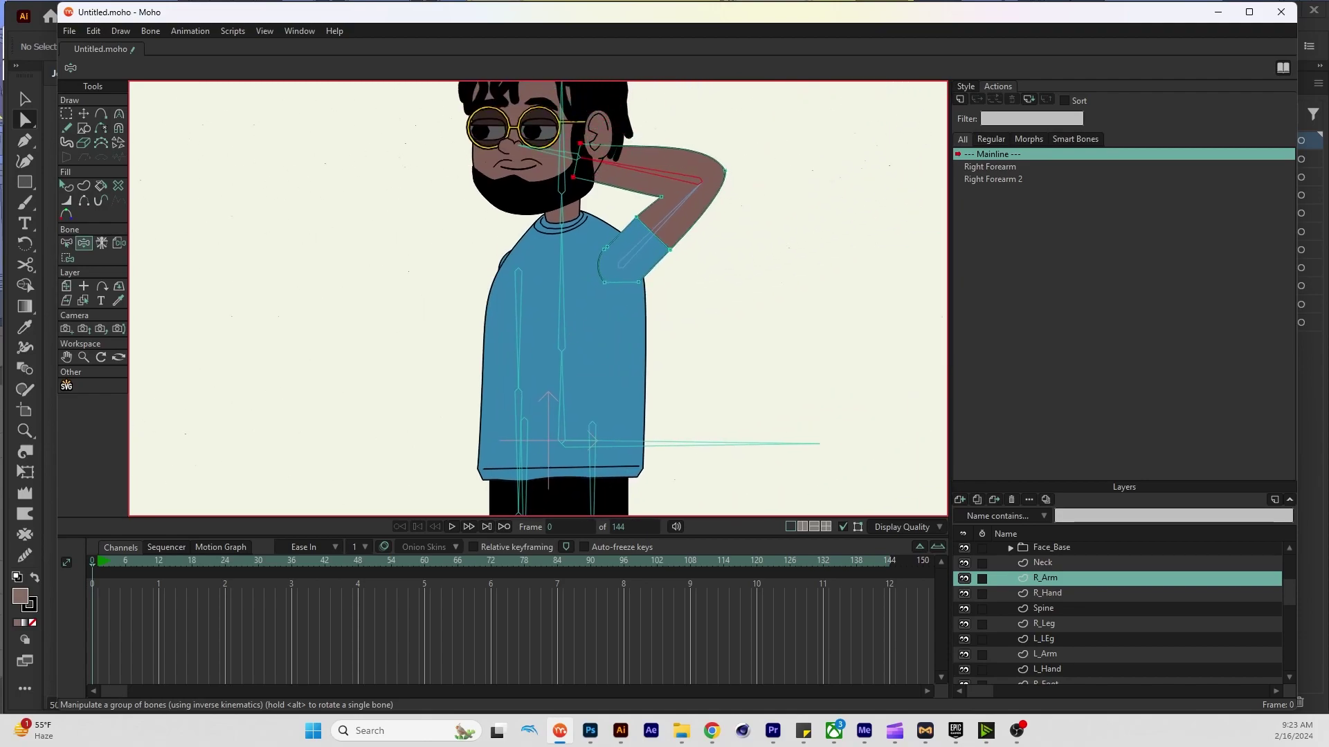
left_click_drag(580, 145, 650, 512)
scroll(1121, 609, "up", 1)
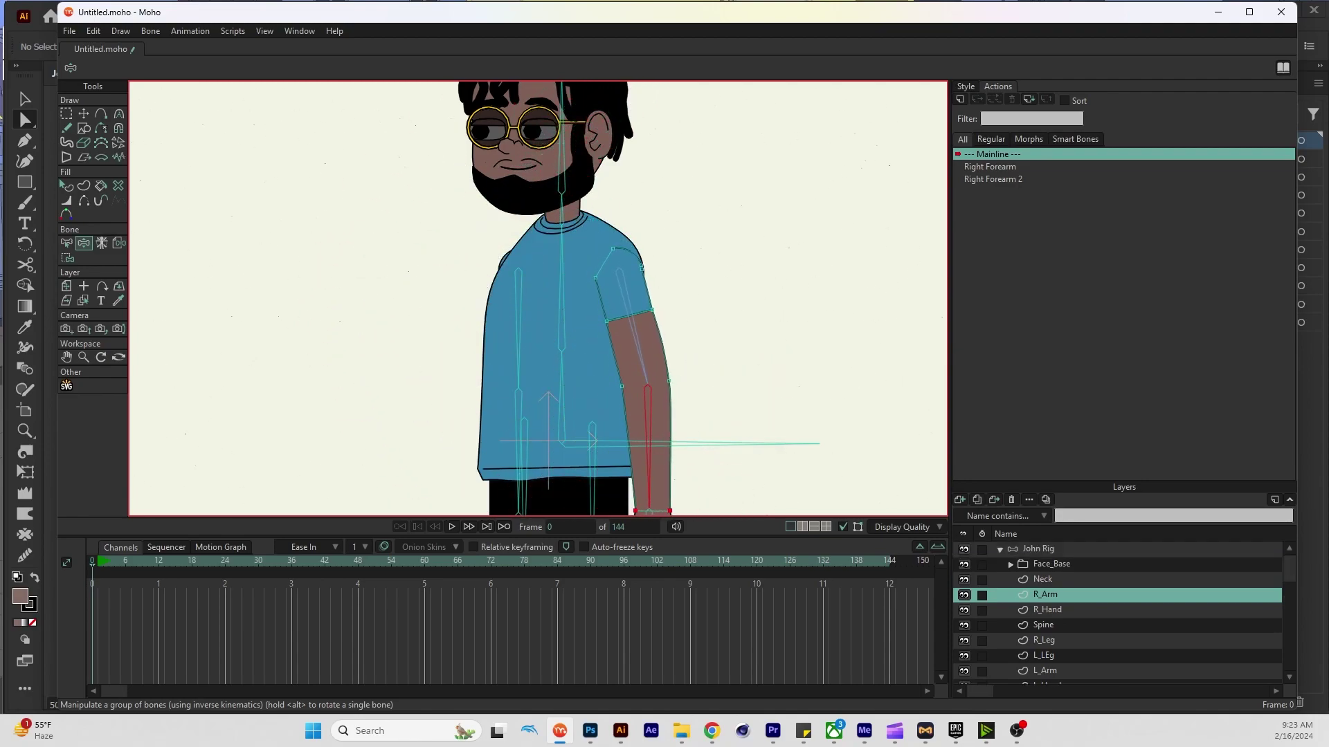
Move the R_Arm and R_Hand layers above Face_Base in the John Rig group, test the arm's bend, and reselect the John Rig layer
left_click(650, 511, "ctrl+alt")
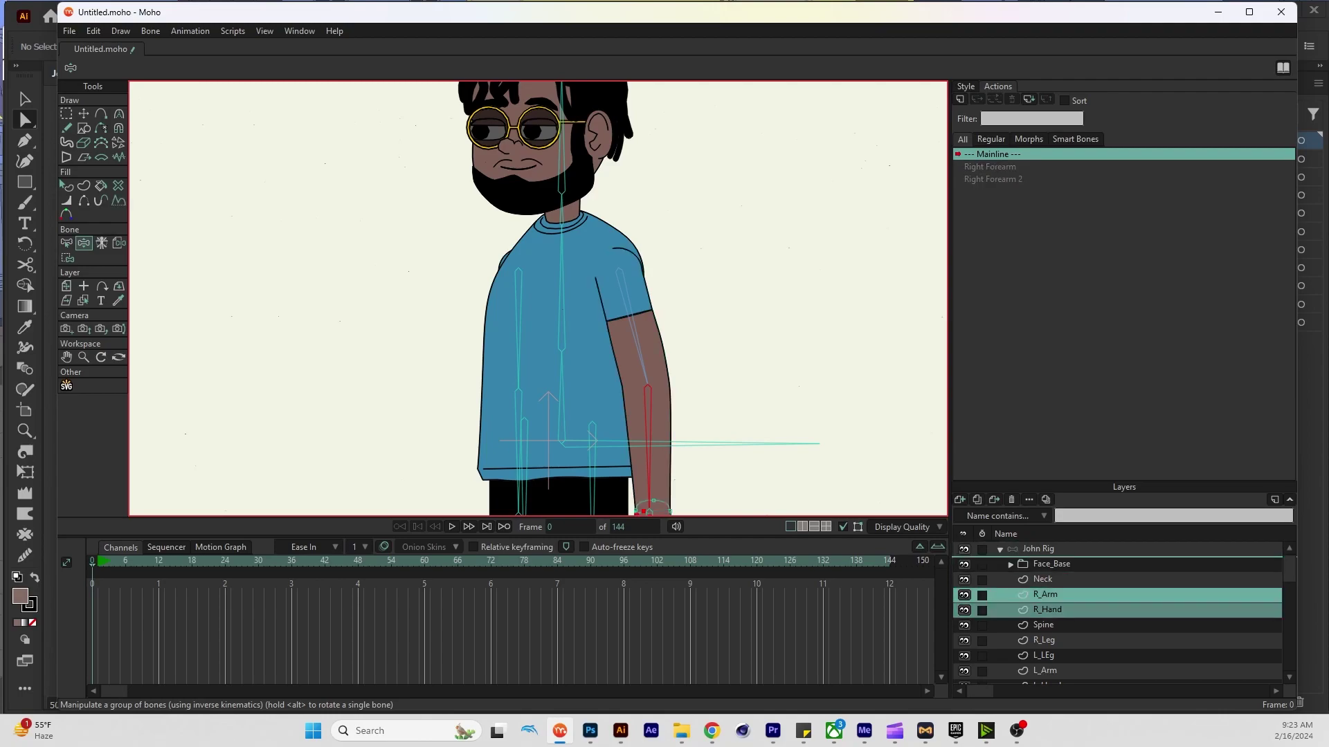
left_click_drag(1045, 594, 1045, 557)
left_click_drag(648, 510, 596, 425)
scroll(485, 86, "down", 2)
key("t")
left_click(1038, 549)
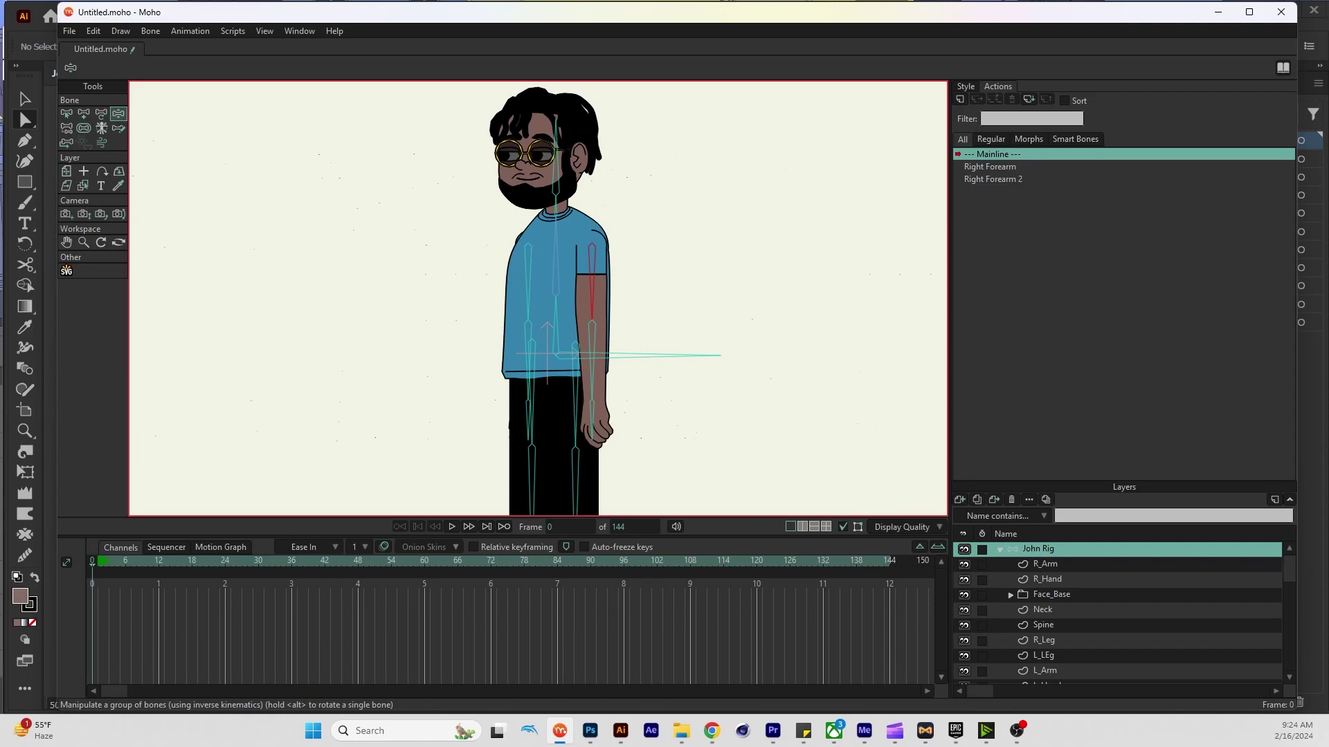
Select the Left Forearm bone and hide the Spine and L_LEg layers to expose the whole left arm
scroll(523, 342, "up", 3)
key("z")
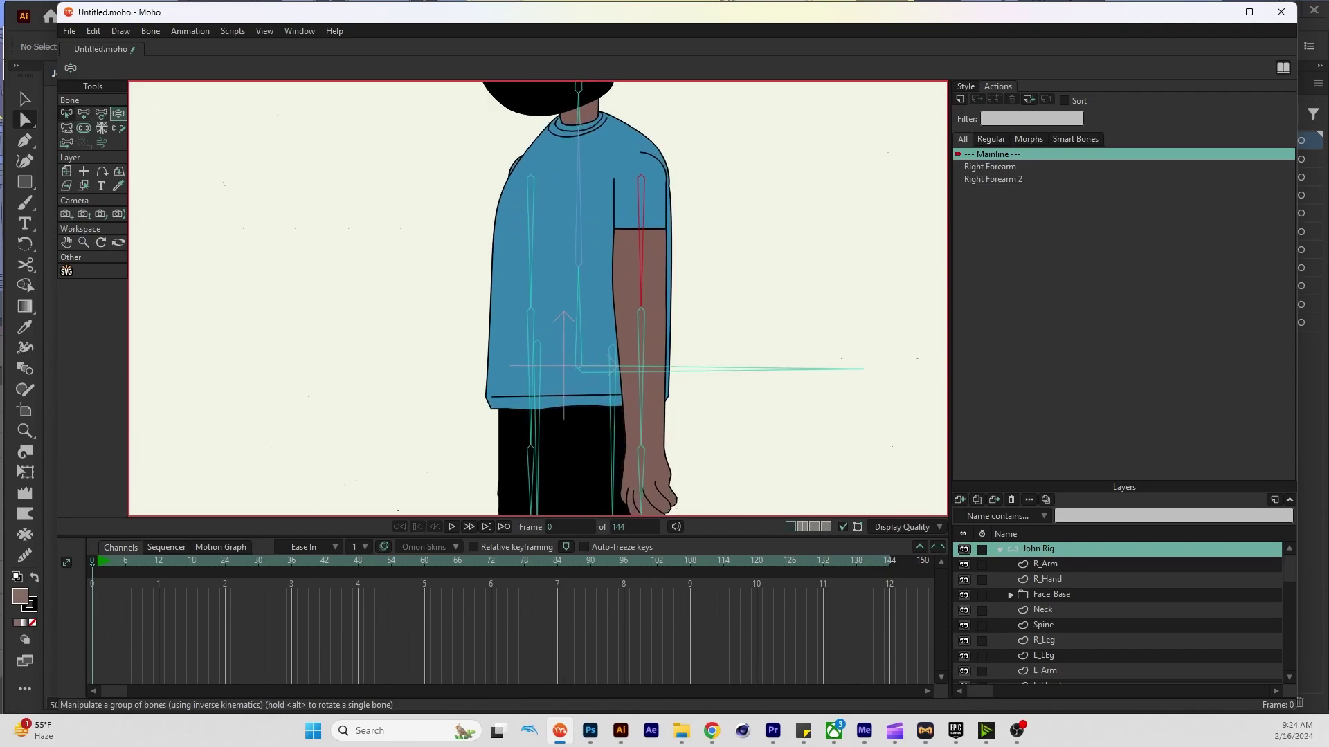
left_click(530, 373)
scroll(537, 298, "down", 3)
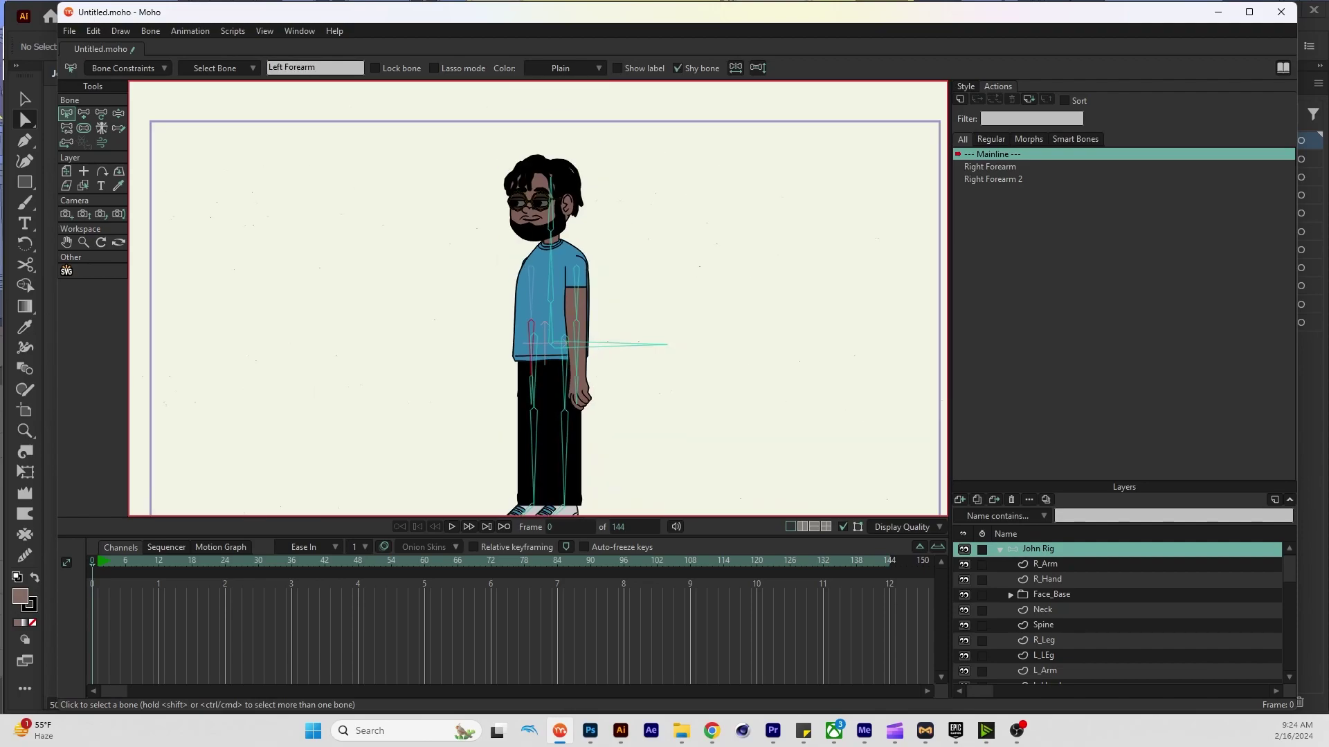
scroll(1122, 609, "down", 2)
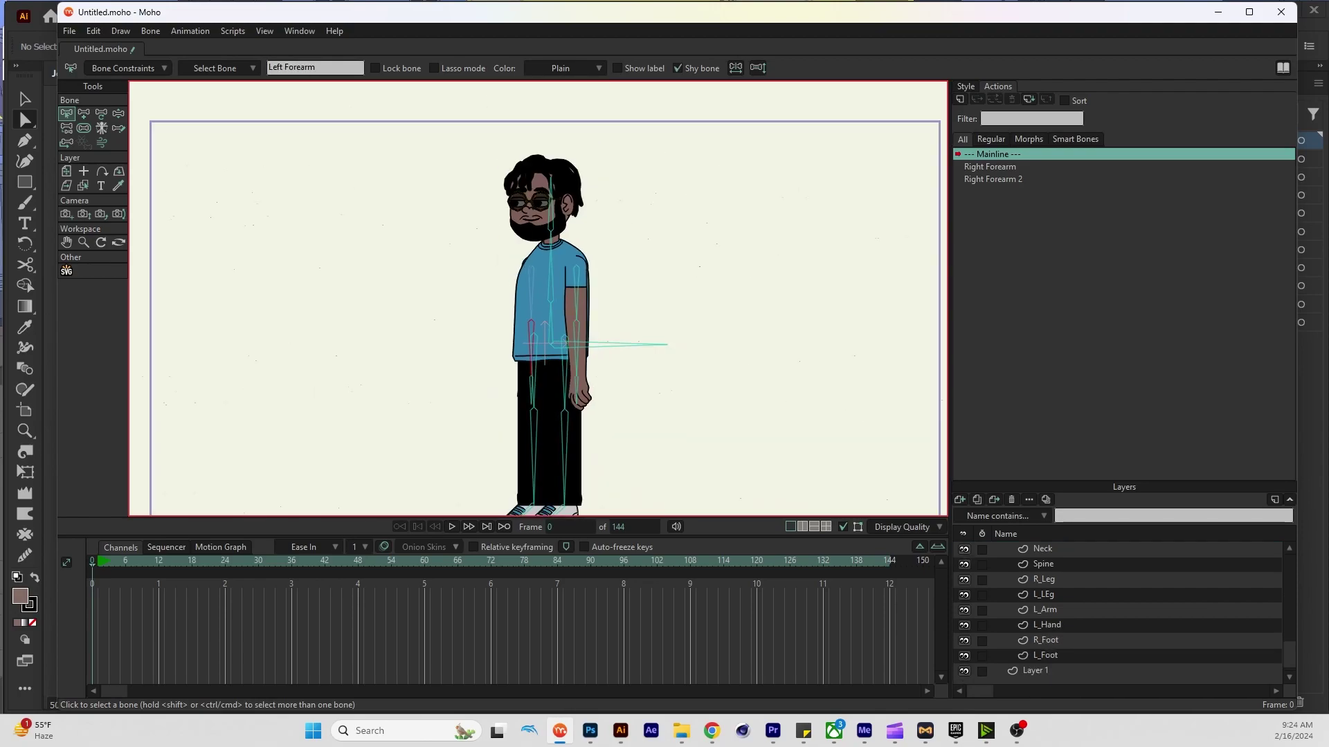
left_click(964, 564)
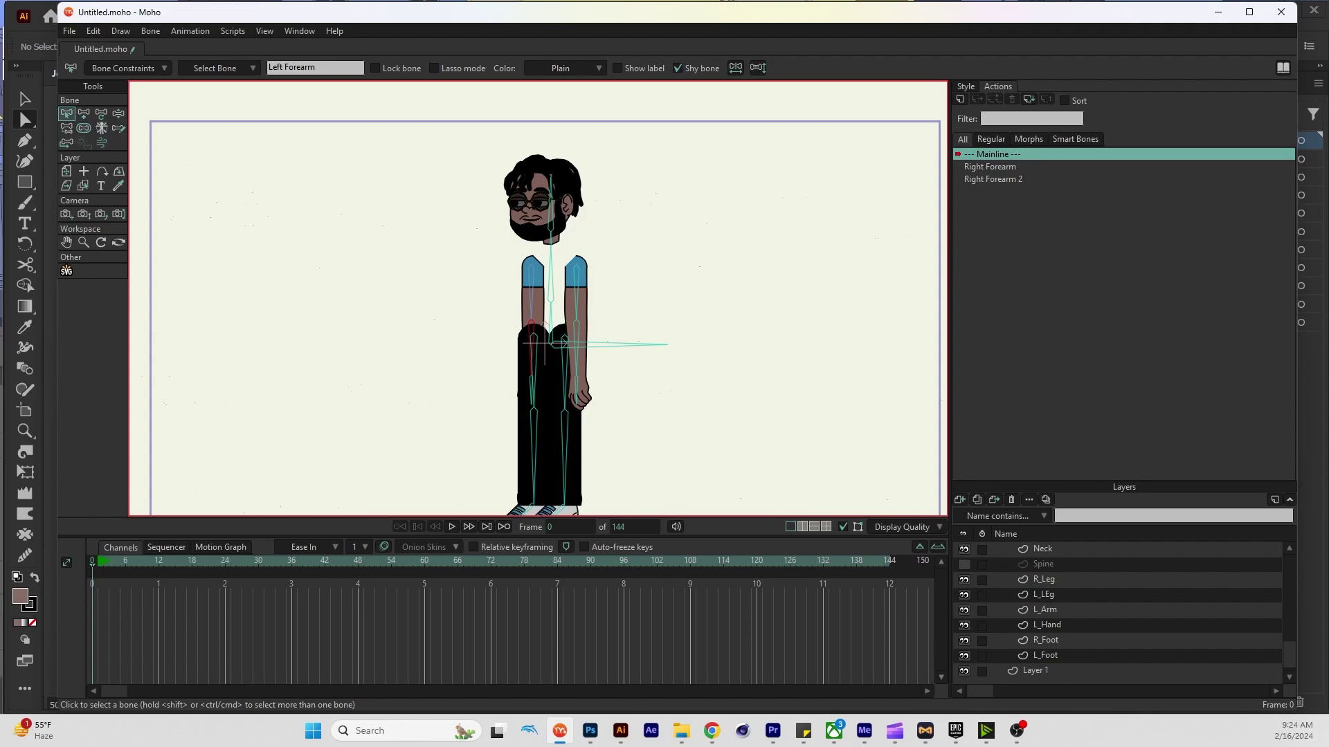
left_click(964, 595)
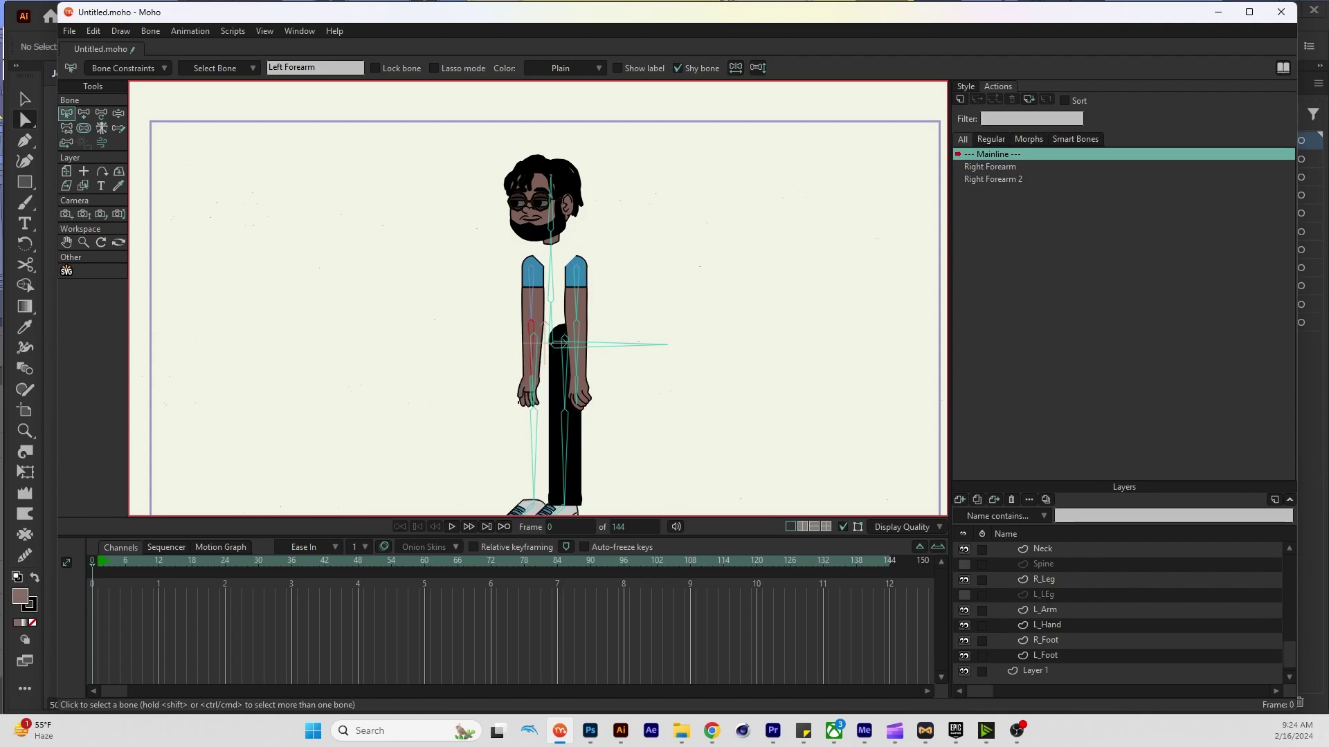
scroll(531, 411, "up", 3)
left_click_drag(498, 386, 535, 515)
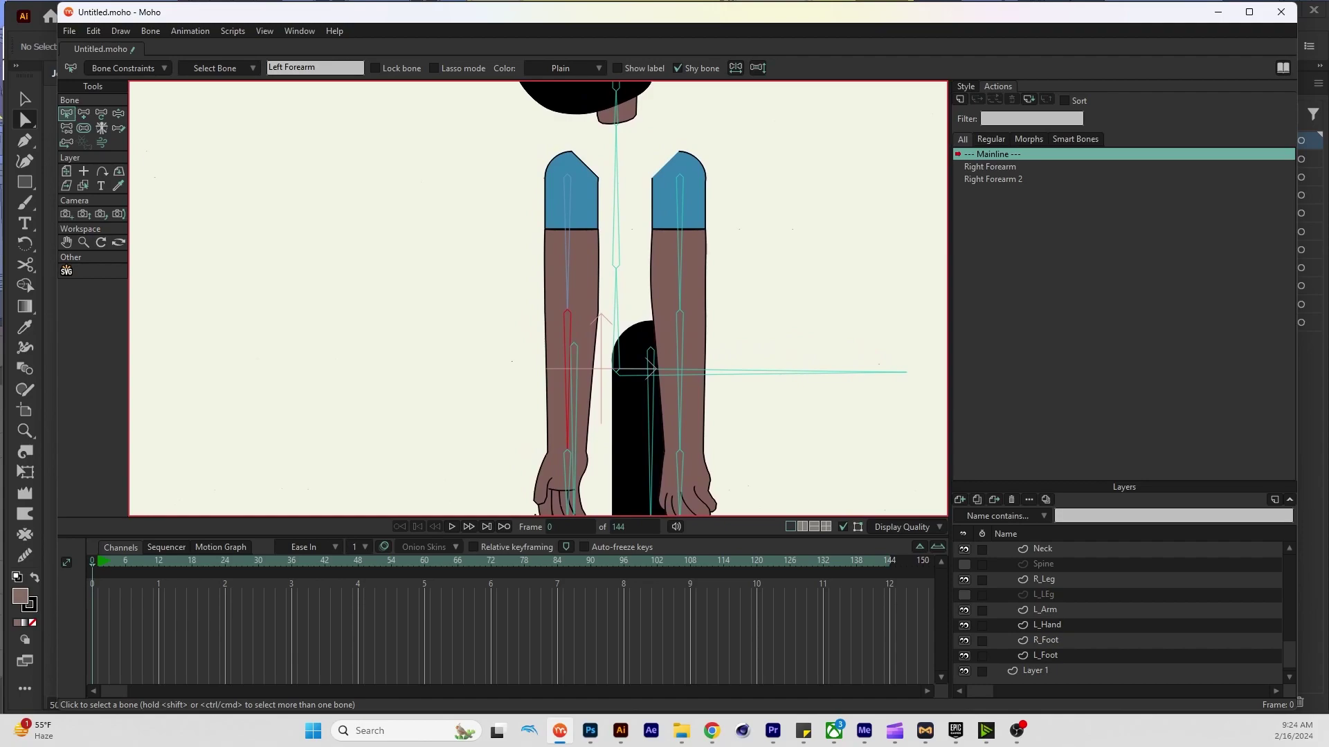
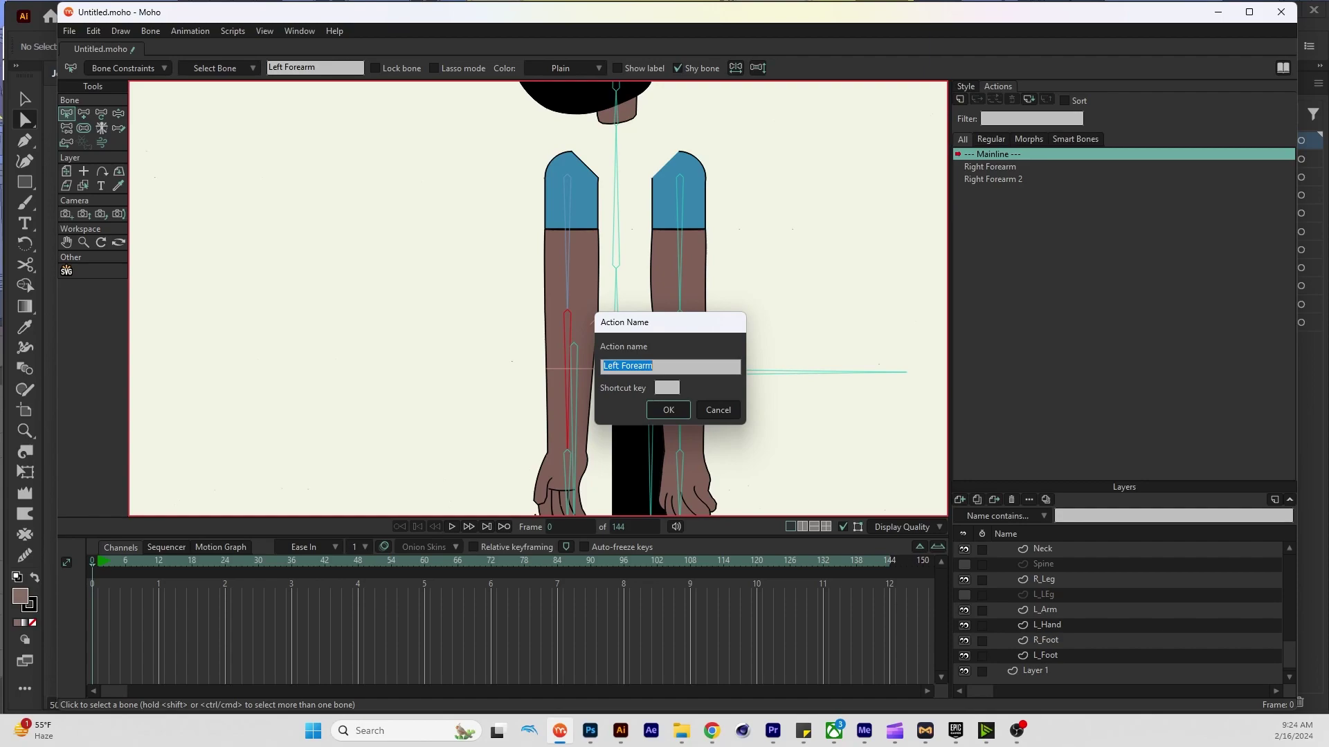
Create the Left Forearm action and rotate the left forearm bone to about -151 degrees at frame 24
key("Return")
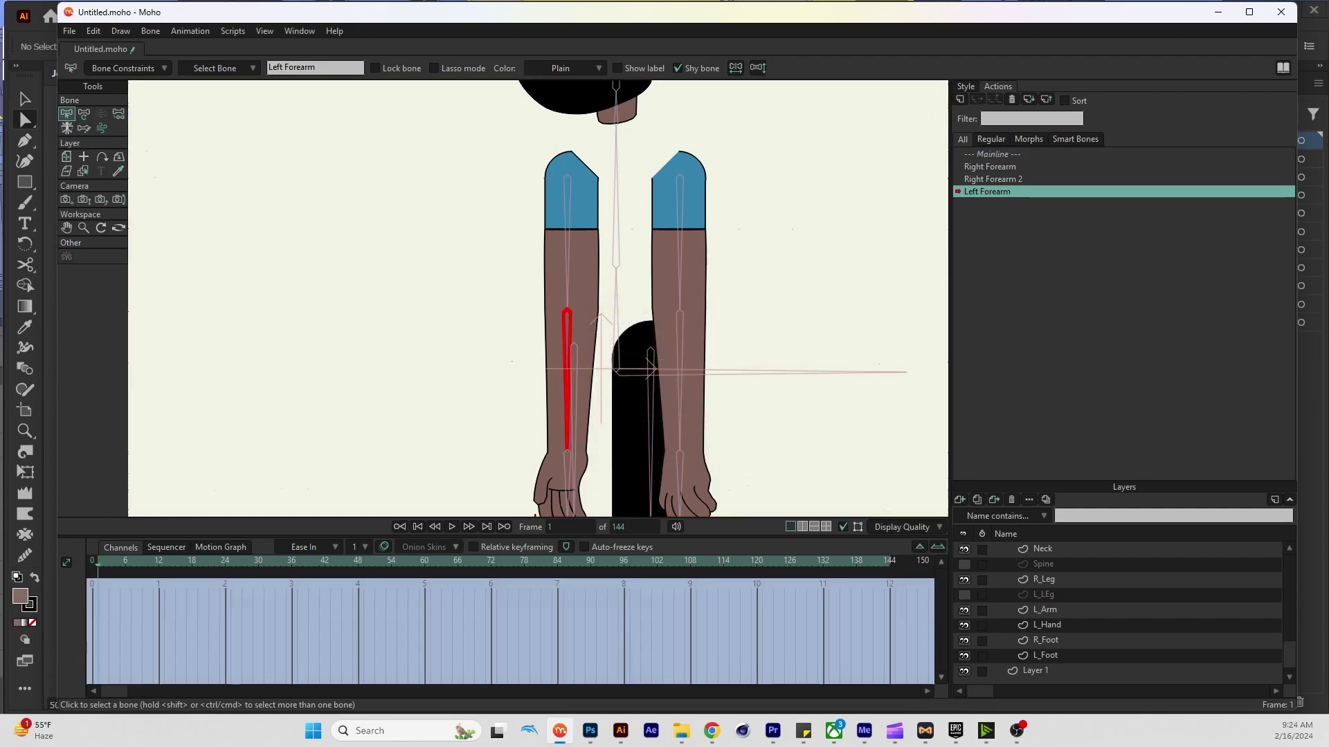
left_click(225, 562)
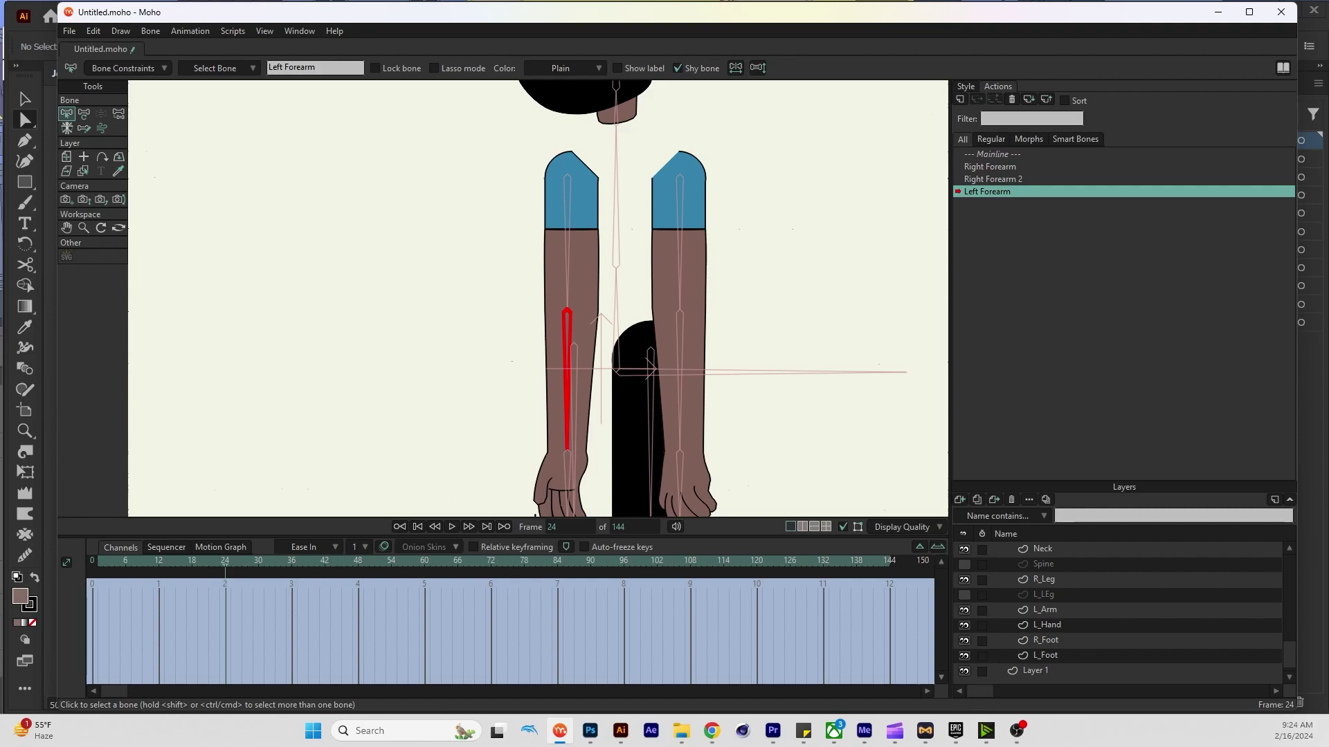
key("t")
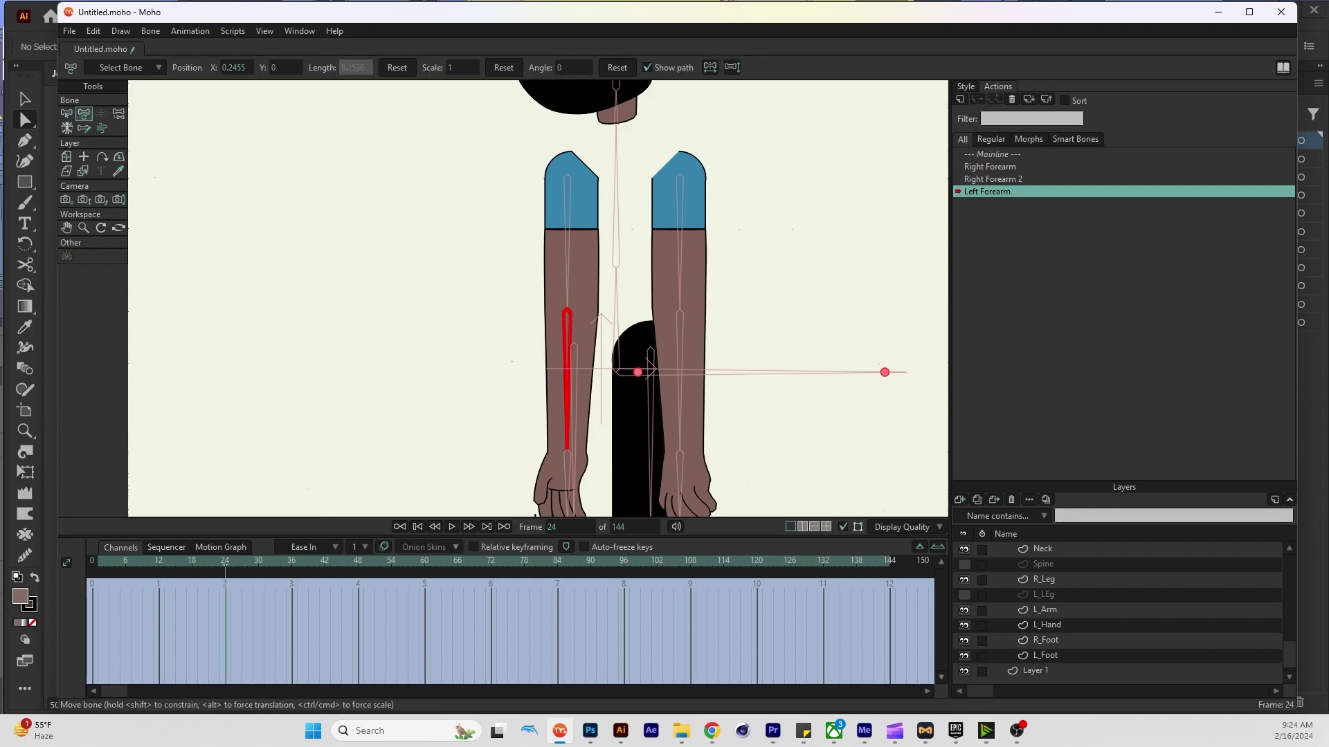
left_click_drag(568, 416, 493, 237)
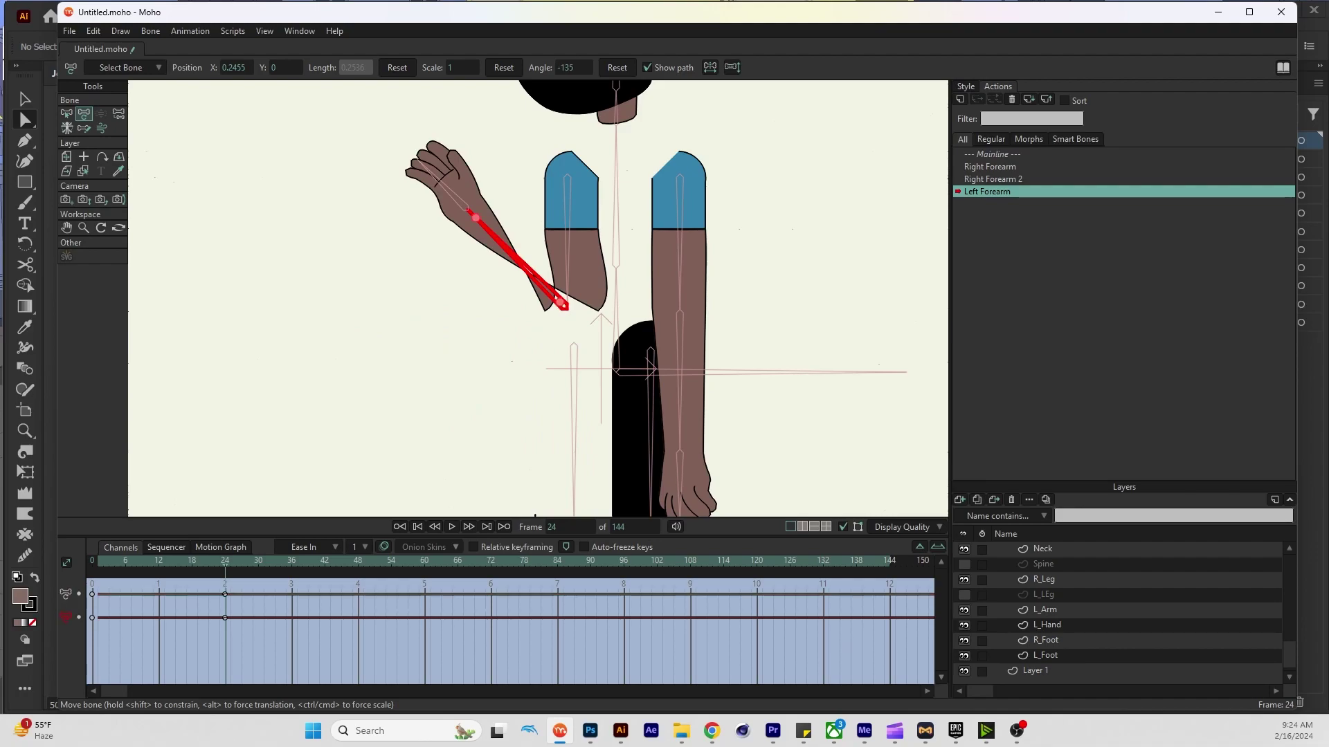
mouse_move(475, 218)
left_mouse_down()
mouse_move(508, 194)
mouse_move(484, 206)
left_mouse_up()
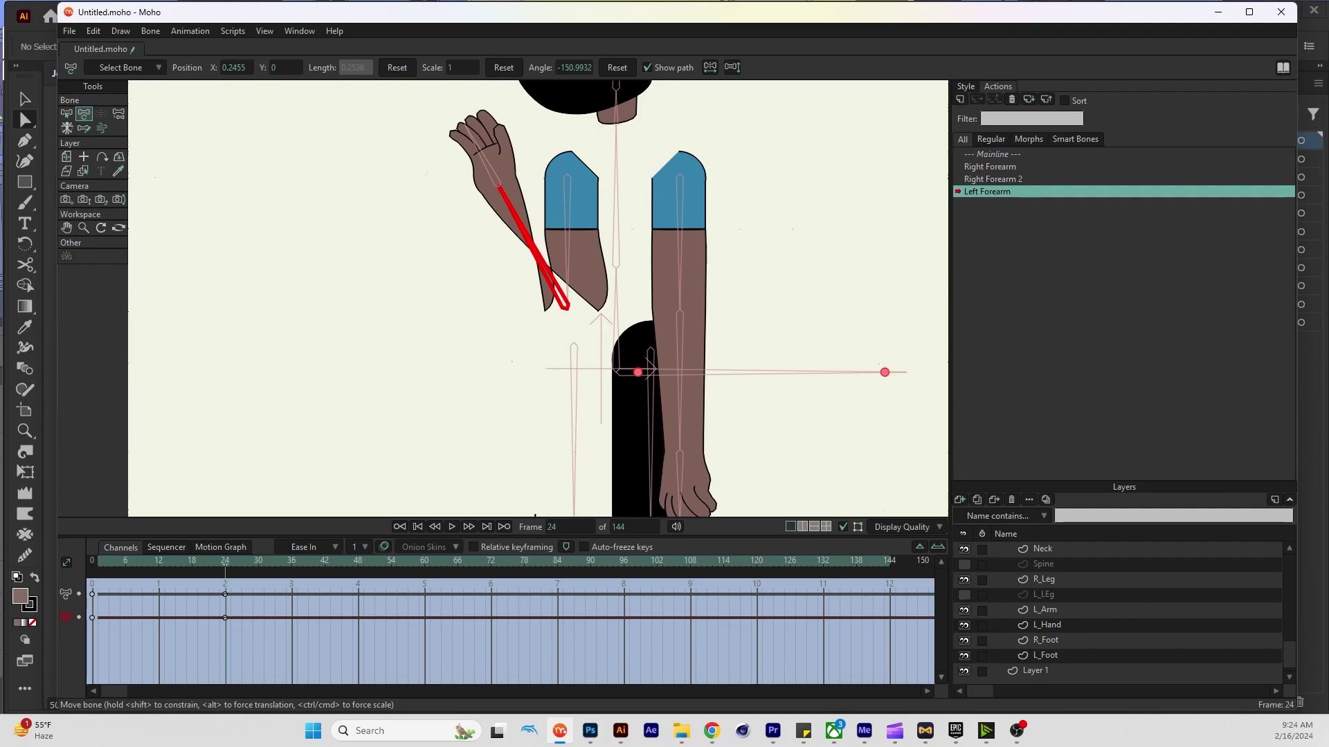
On the L_Arm layer at frame 24, reposition the inner and outer elbow points to rebuild the bent elbow
scroll(1121, 609, "up", 1)
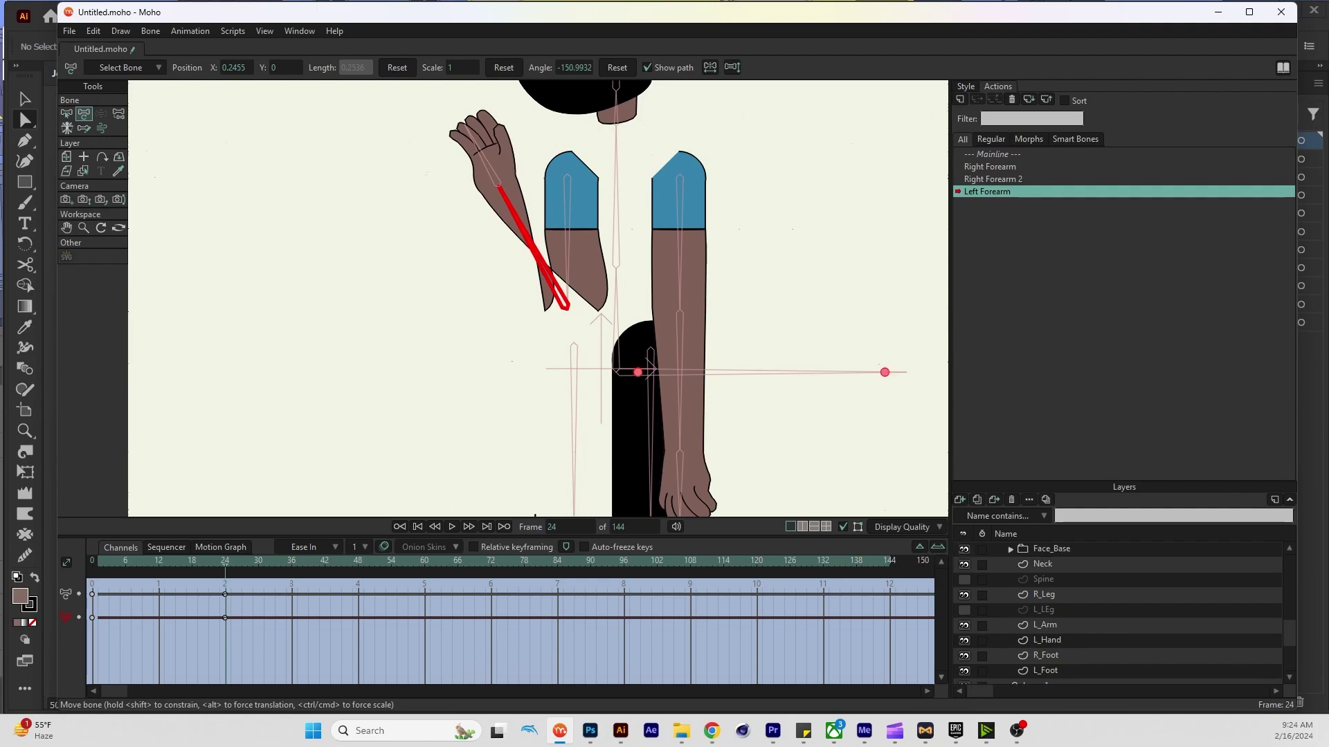
scroll(1121, 609, "up", 3)
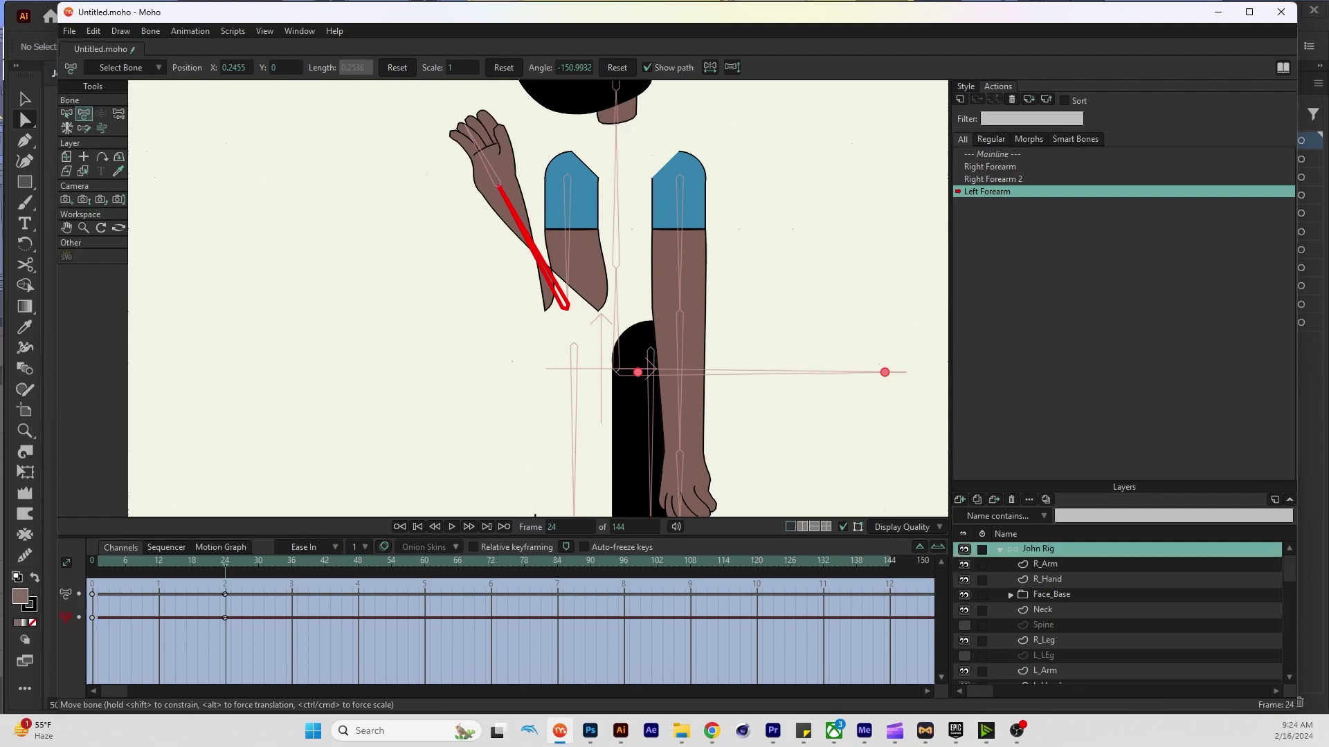
scroll(1121, 609, "down", 4)
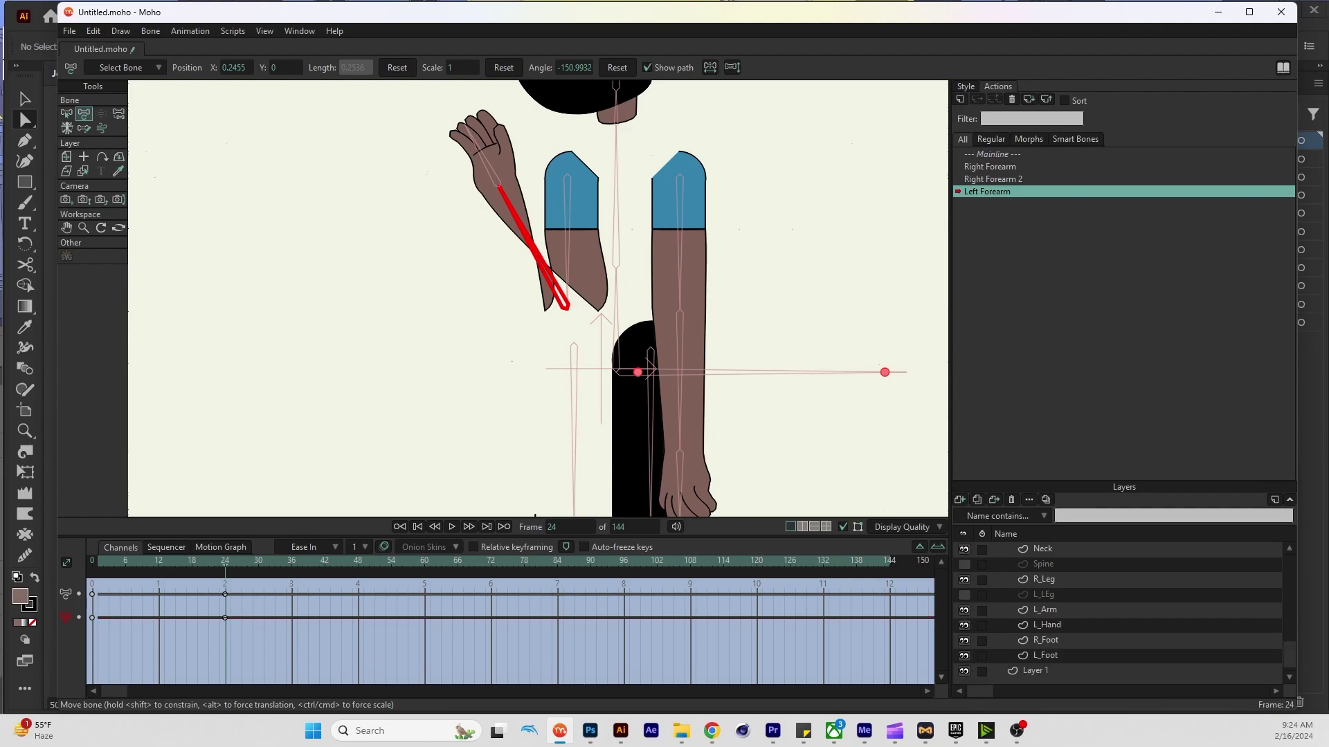
left_click(1079, 609)
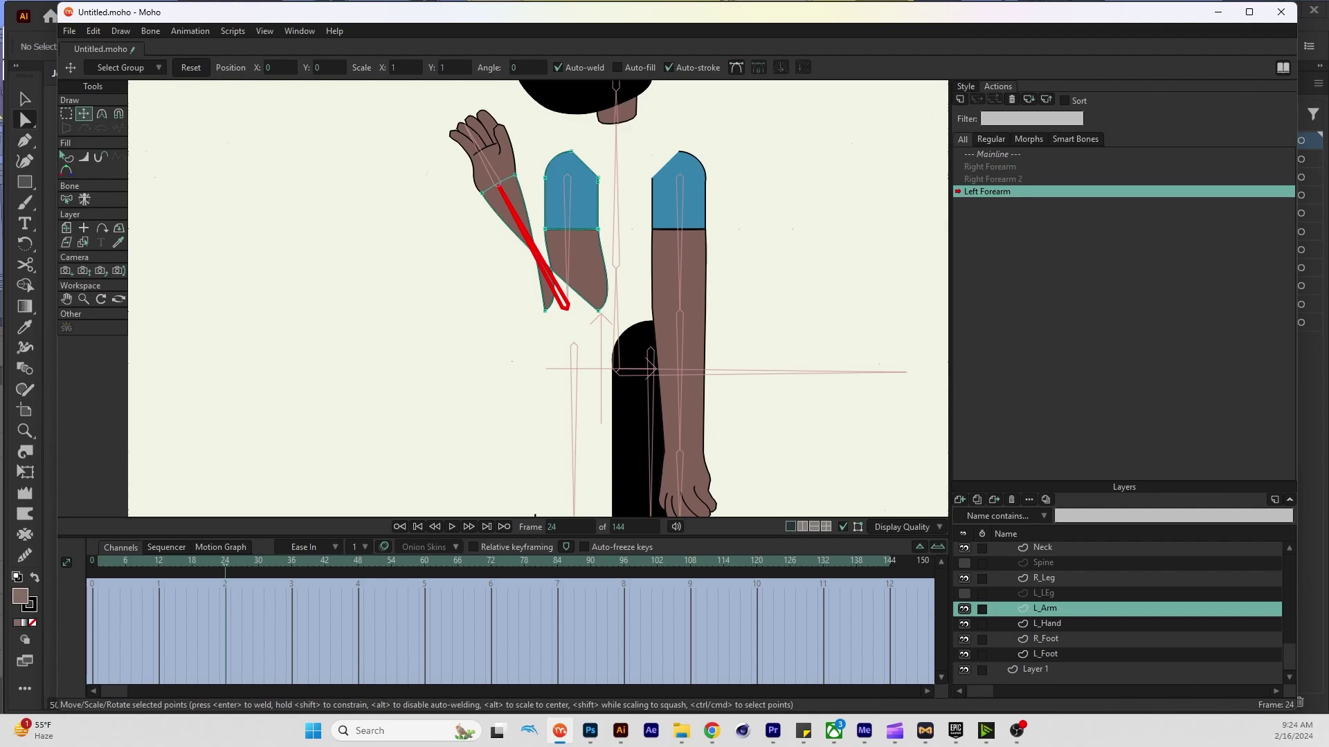
left_click_drag(568, 304, 559, 266)
left_click_drag(542, 360, 554, 366)
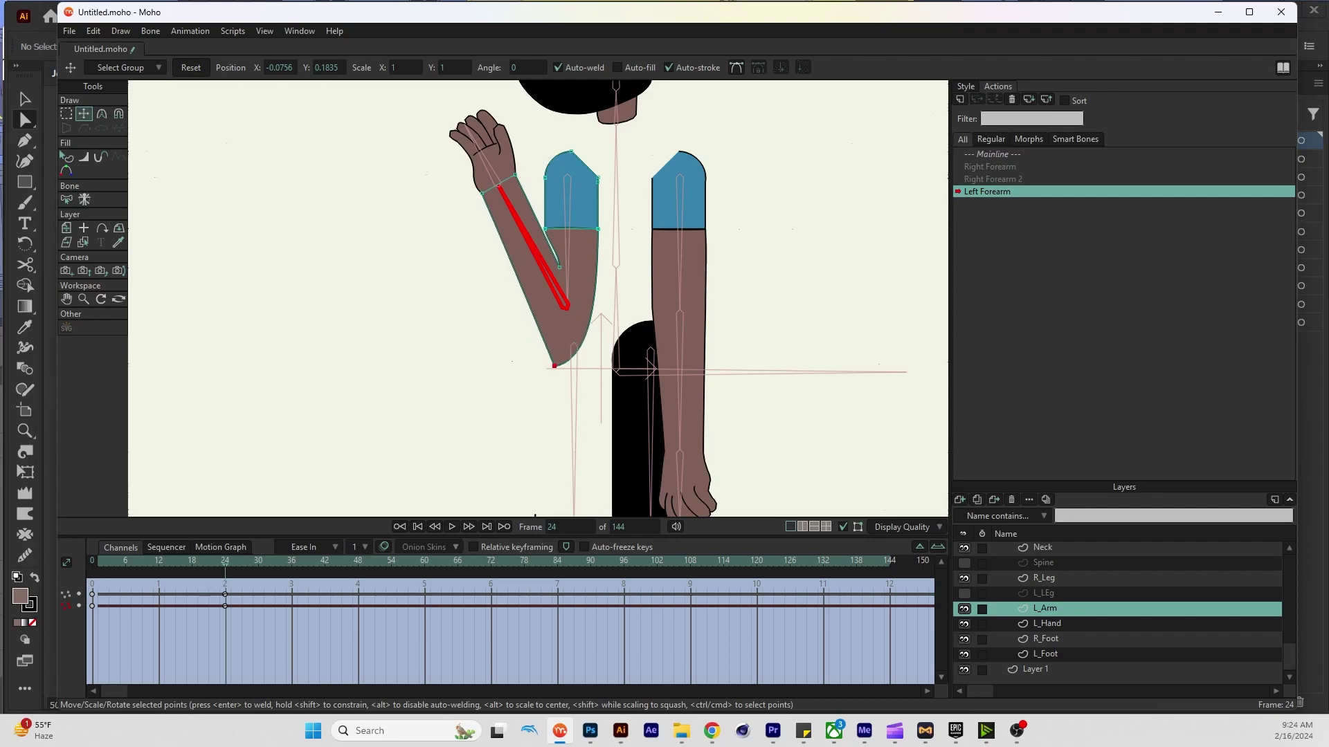
Round the left arm's outer elbow at frame 24 with its curve handles and refine the elbow points' positions
key("c")
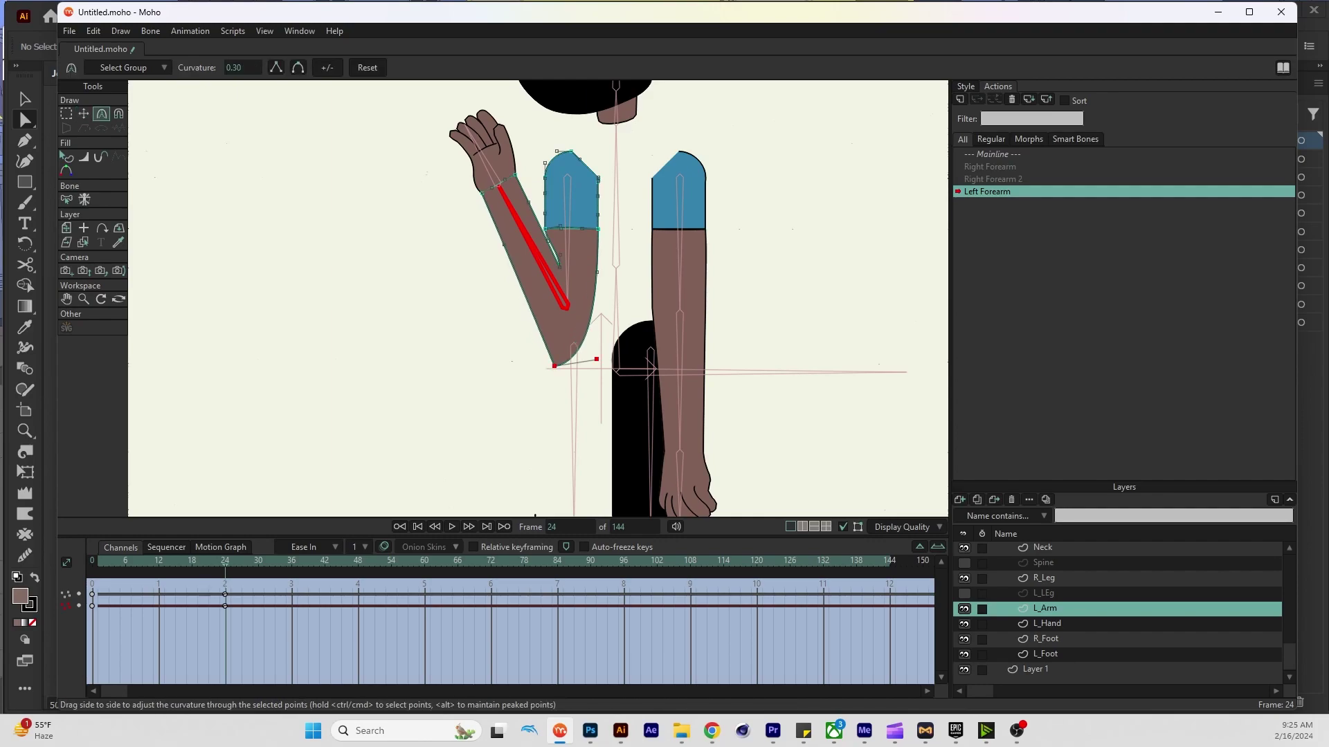
left_click_drag(554, 366, 560, 286)
key("t")
scroll(556, 244, "up", 3)
key("c")
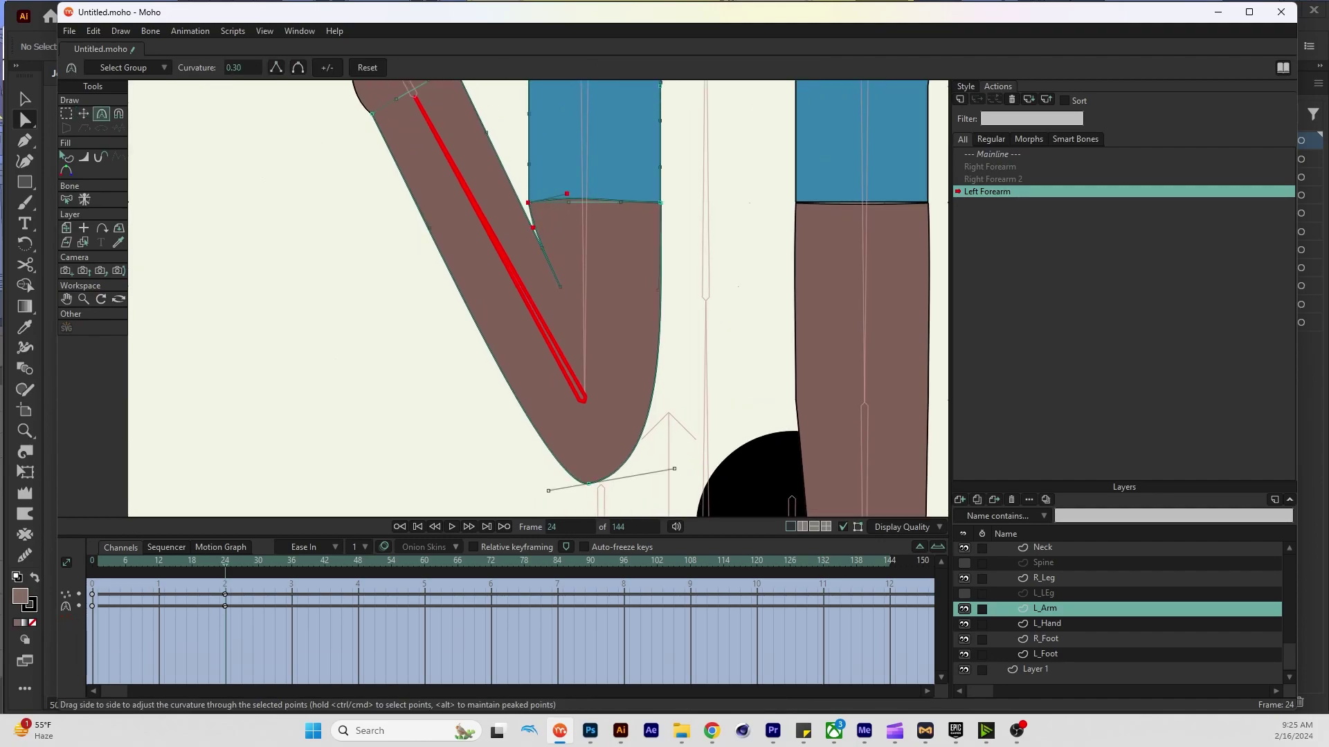
Adjust the curvature of the left arm's inner elbow point at frame 12
scroll(536, 231, "down", 3)
key("Left")
key("Left")
key("Left")
key("Left")
key("Left")
key("Left")
key("Left")
key("Left")
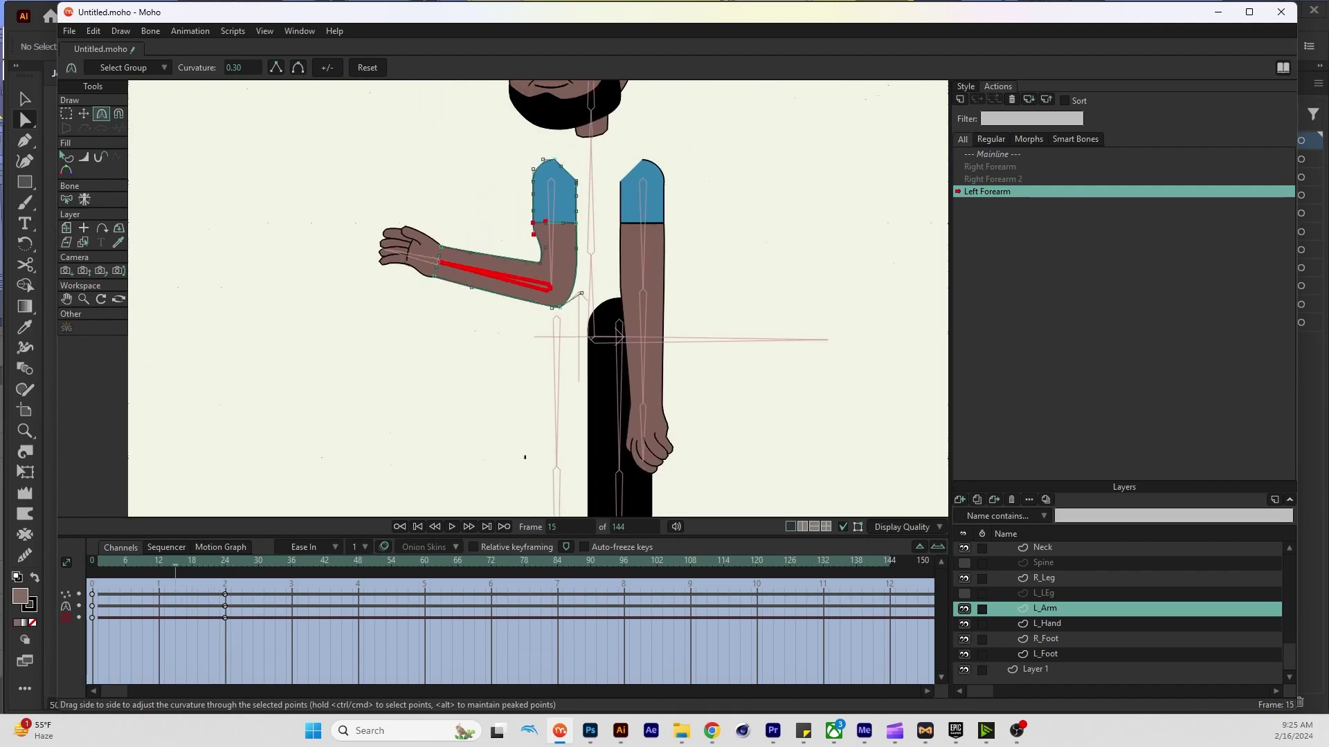
key("Left")
key("Left")
key("Left")
key("Left")
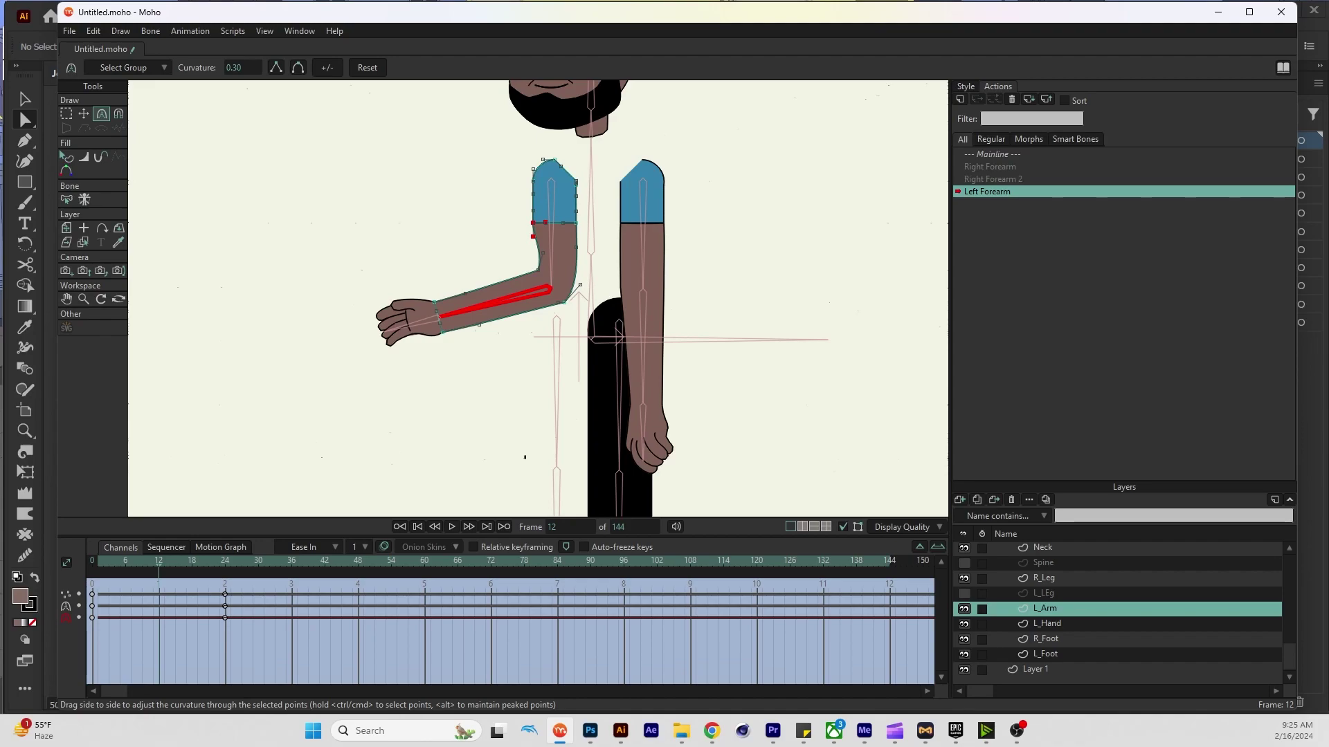
left_click_drag(525, 457, 519, 457)
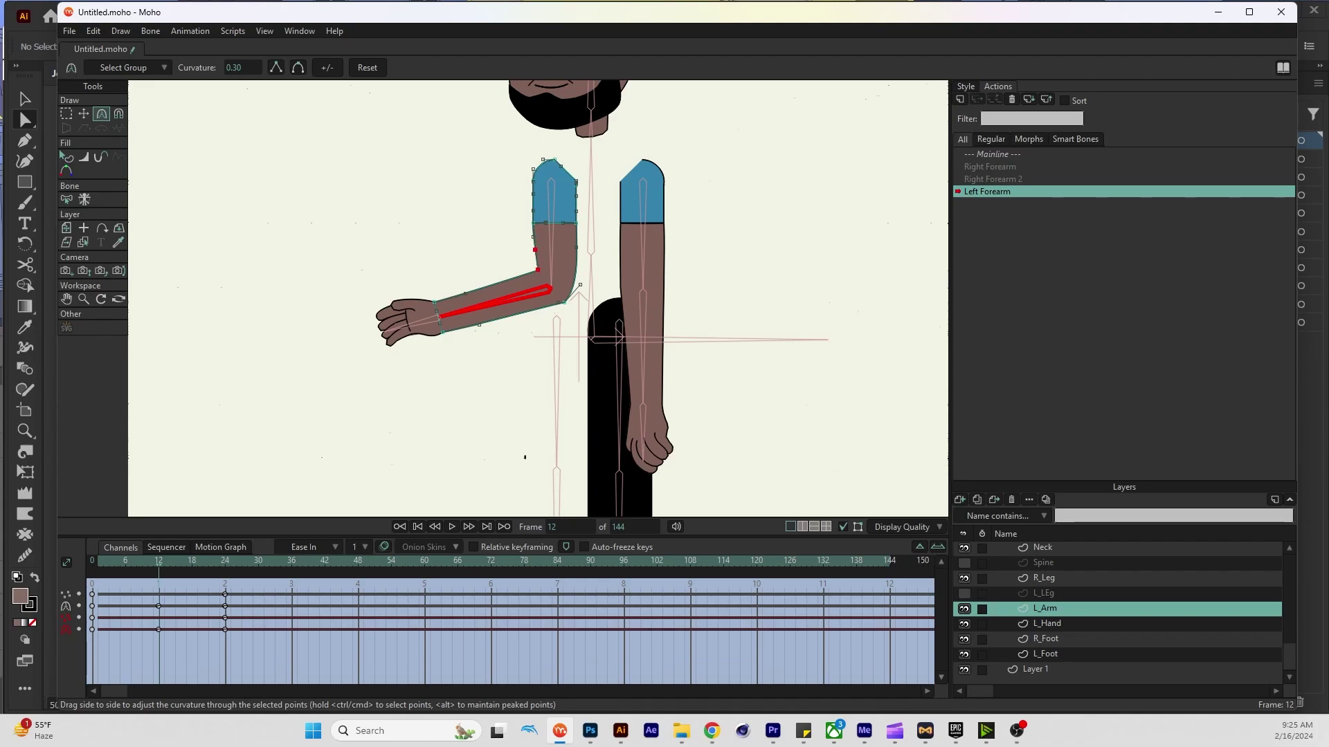
Adjust the curvature of the left arm's inner elbow point at frame 18
key("Right")
key("Right")
key("Right")
key("Right")
key("Right")
key("Right")
key("Right")
key("Left")
left_click_drag(524, 457, 519, 457)
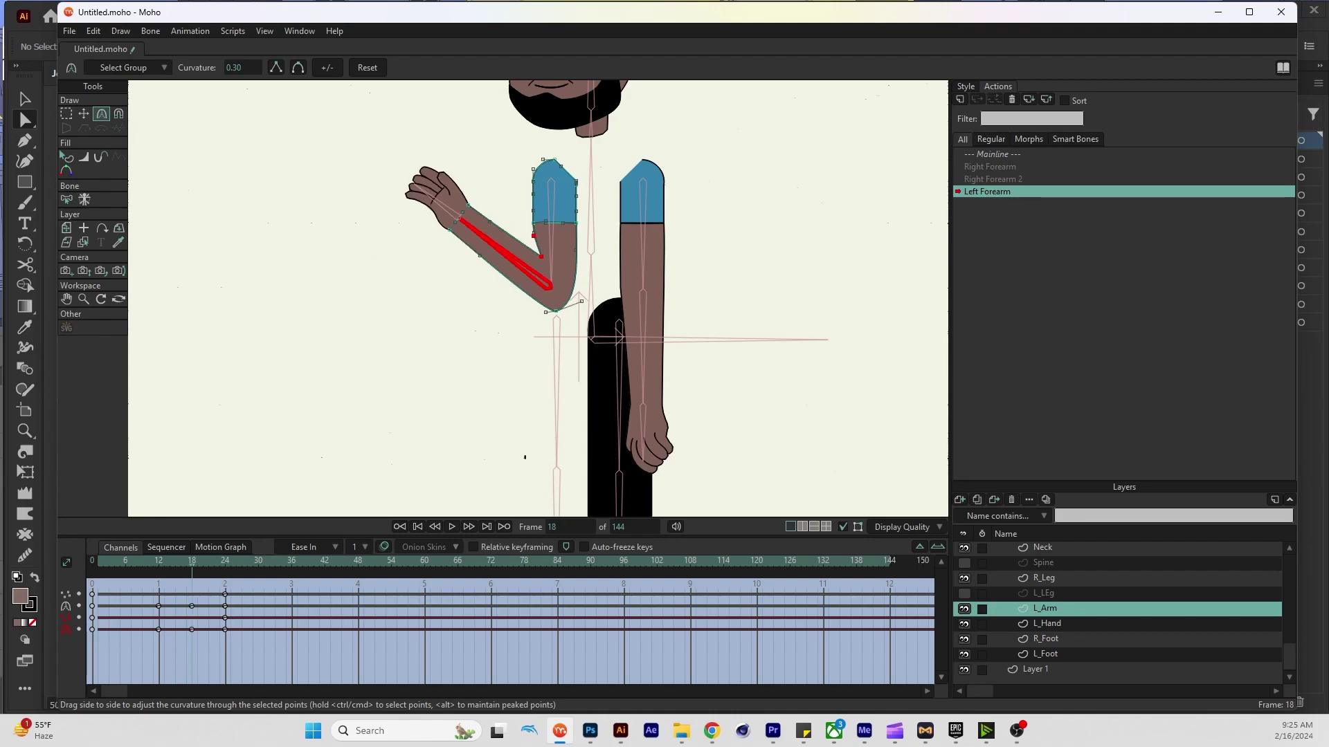
Step back and forth through the Left Forearm action between frames 5 and 21 and examine the elbow's deformation
key("Right")
key("Right")
key("Right")
key("Left")
key("Left")
key("Left")
key("Left")
key("Left")
key("Left")
key("Left")
key("Left")
key("Left")
key("Left")
key("Left")
key("Left")
key("Left")
key("Left")
key("Left")
key("Left")
key("Right")
key("Right")
key("Right")
key("Right")
key("Left")
key("Left")
key("Right")
key("Right")
key("Right")
key("Right")
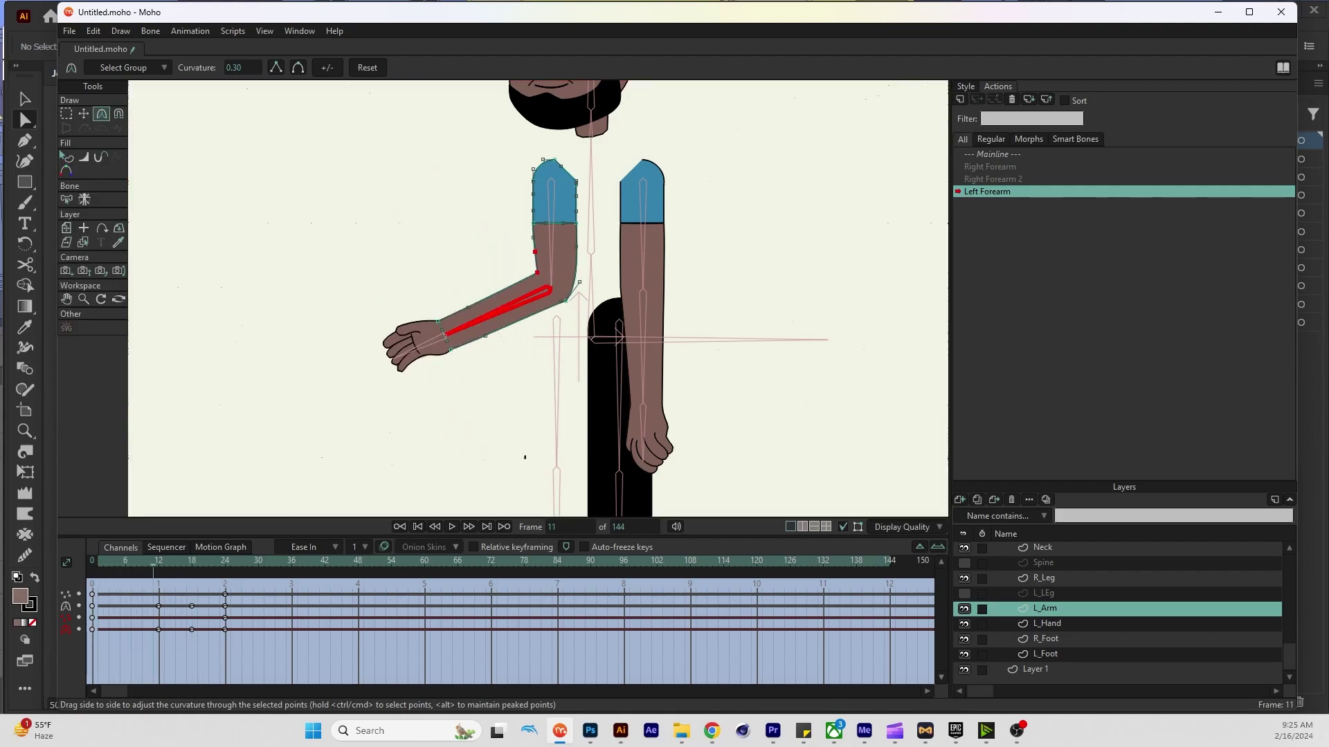
key("Right")
key("Right")
Move the left arm's inner elbow point slightly outward at frame 7
key("Left")
key("Left")
key("Left")
key("Left")
key("Left")
key("Right")
key("Left")
key("Left")
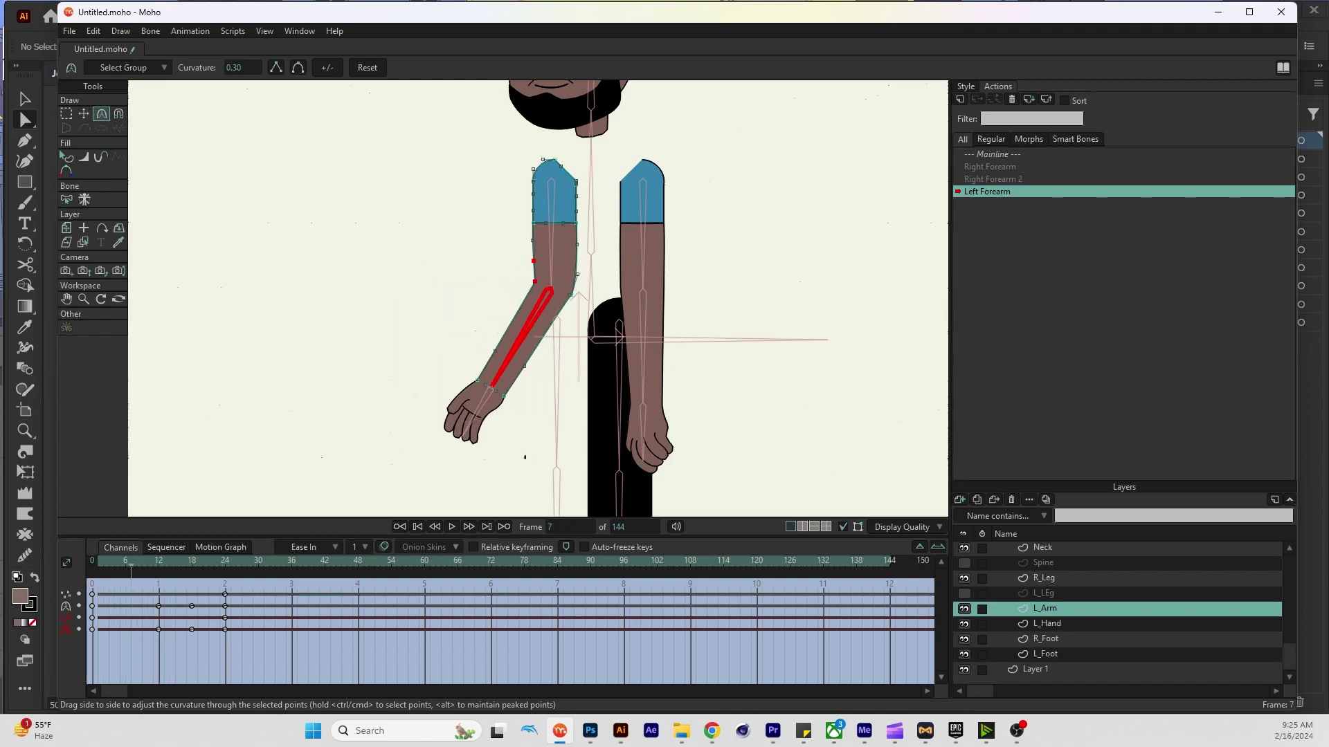
left_click_drag(535, 282, 532, 286)
key("t")
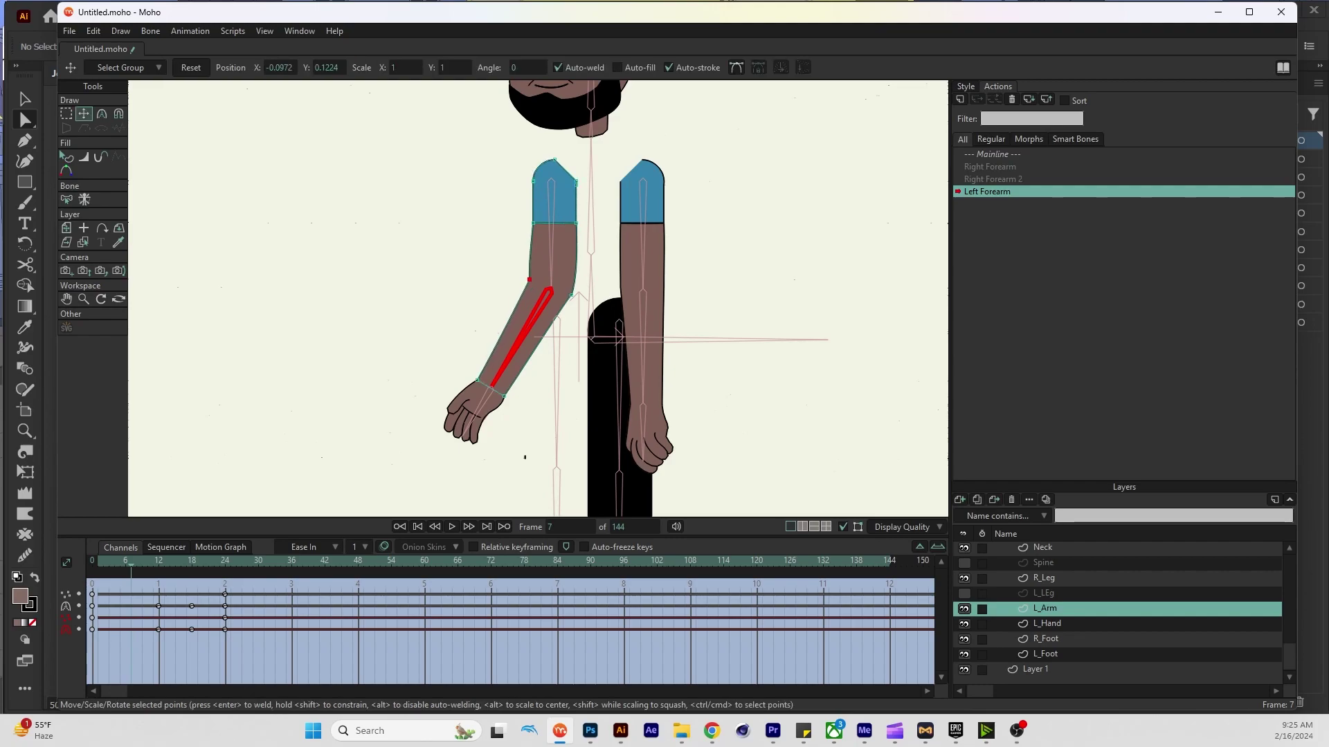
Move the left arm's inner elbow point slightly at frame 18 and check the following frames of the bend
key("Right")
key("Right")
key("Right")
key("Right")
key("Right")
key("Right")
key("Right")
key("Right")
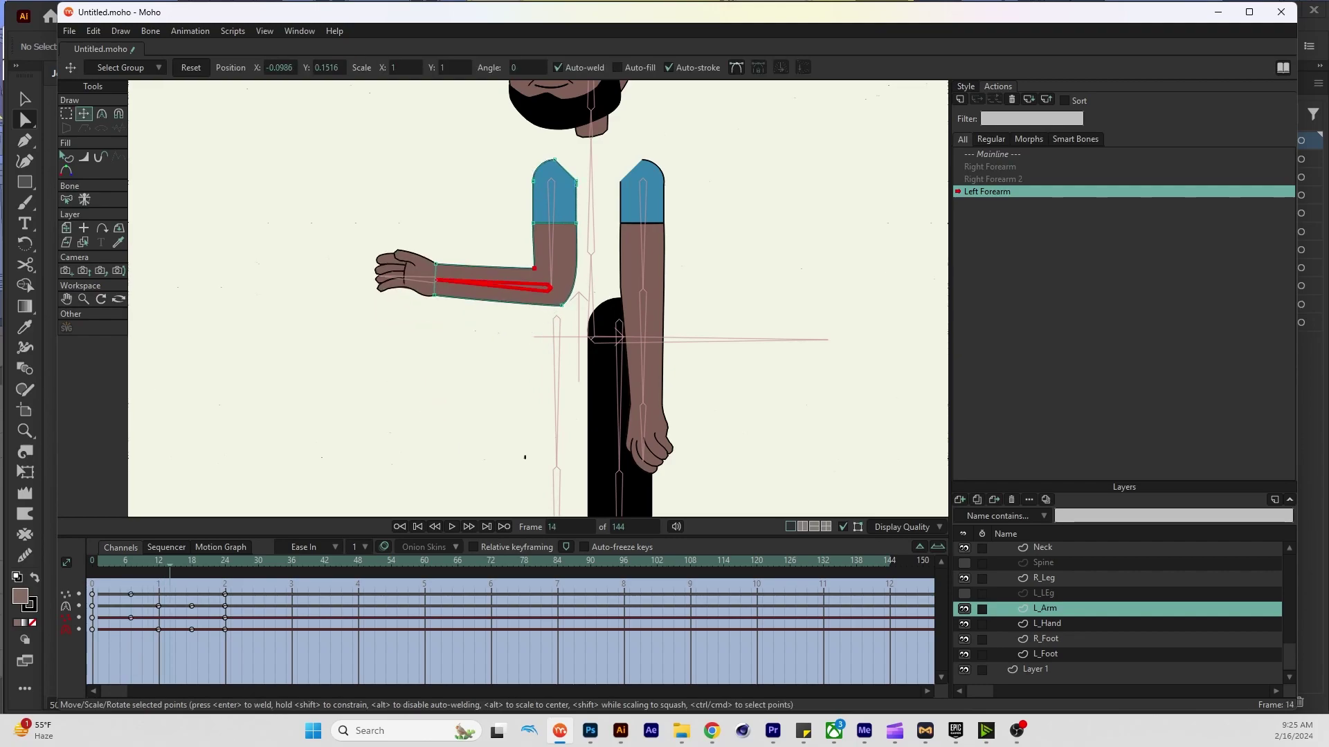
key("Right")
key("Right")
key("Right")
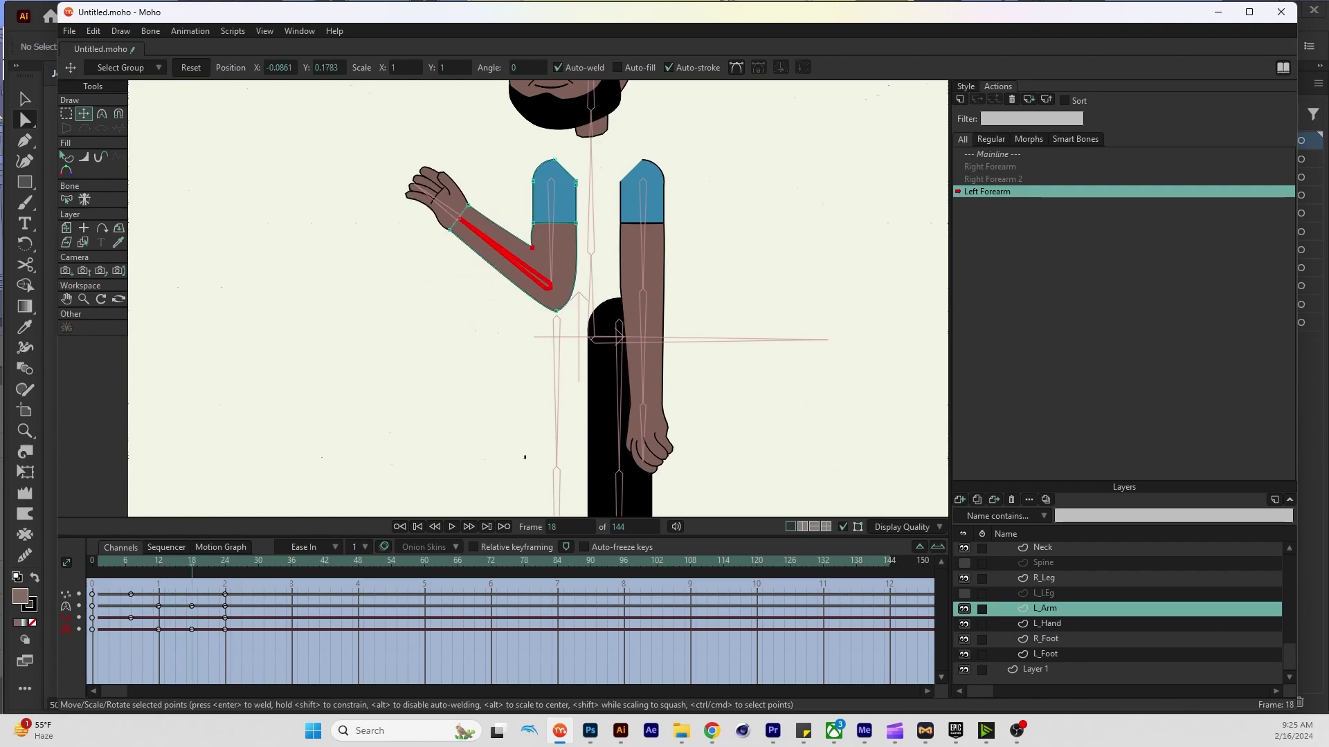
left_click_drag(534, 249, 527, 242)
key("Right")
key("Right")
key("Right")
key("Right")
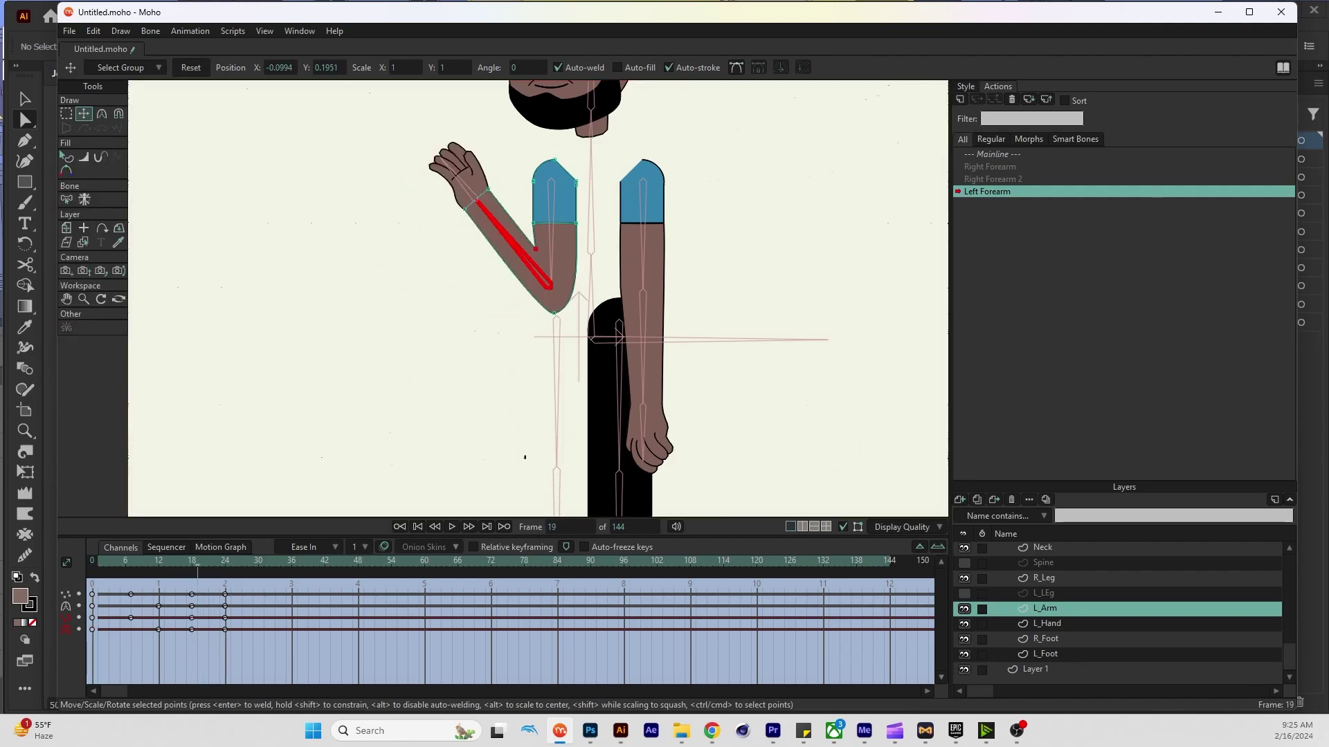
Adjust the curve handle above the left arm's inner elbow at frame 22 of the Left Forearm action
key("Left")
key("Left")
key("Right")
key("Right")
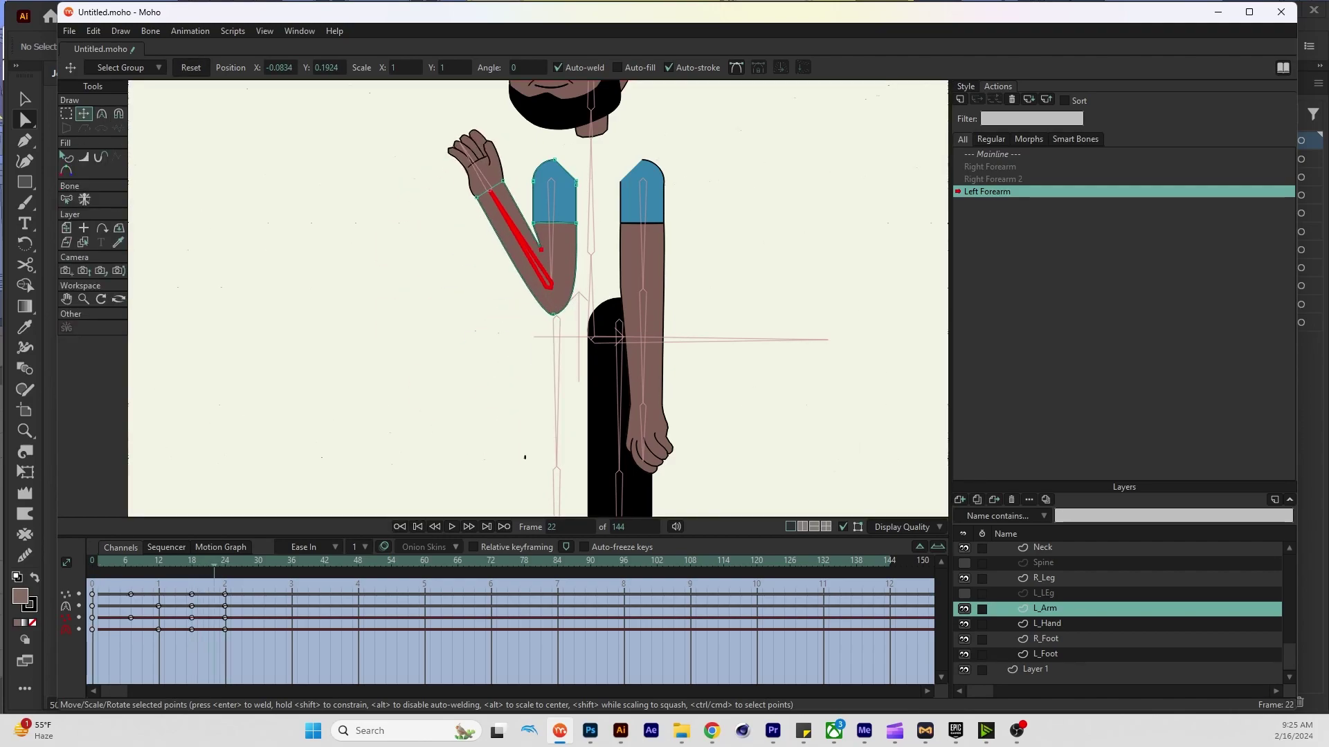
scroll(519, 235, "up", 5)
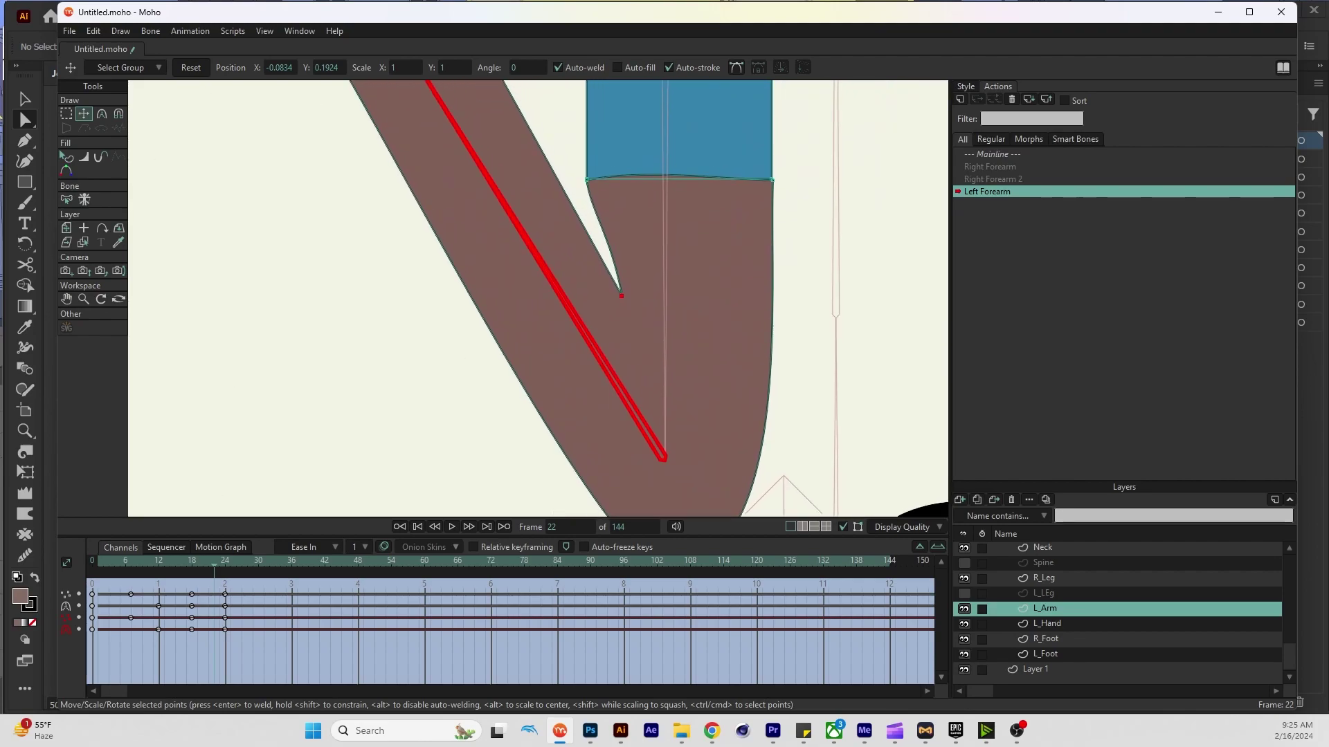
key("c")
left_click_drag(609, 236, 577, 220)
key("ctrl+z")
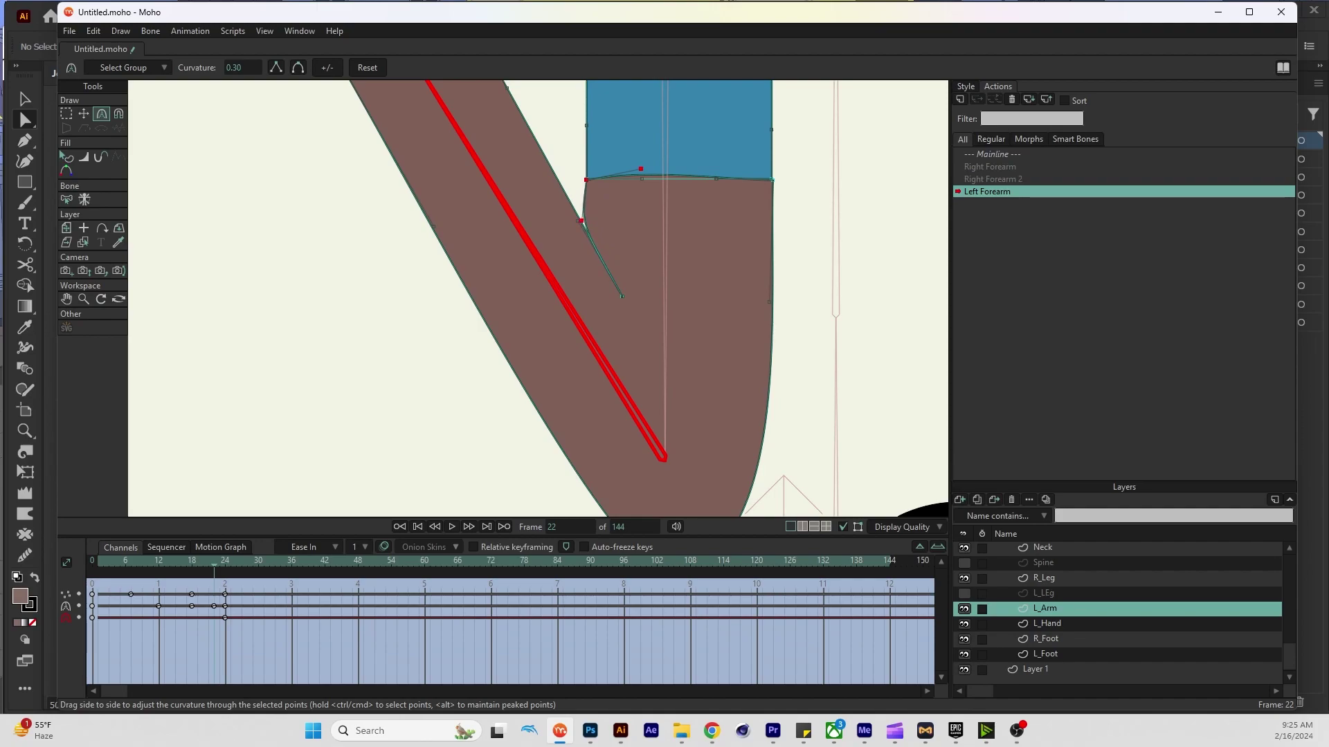
key("ctrl+shift+z")
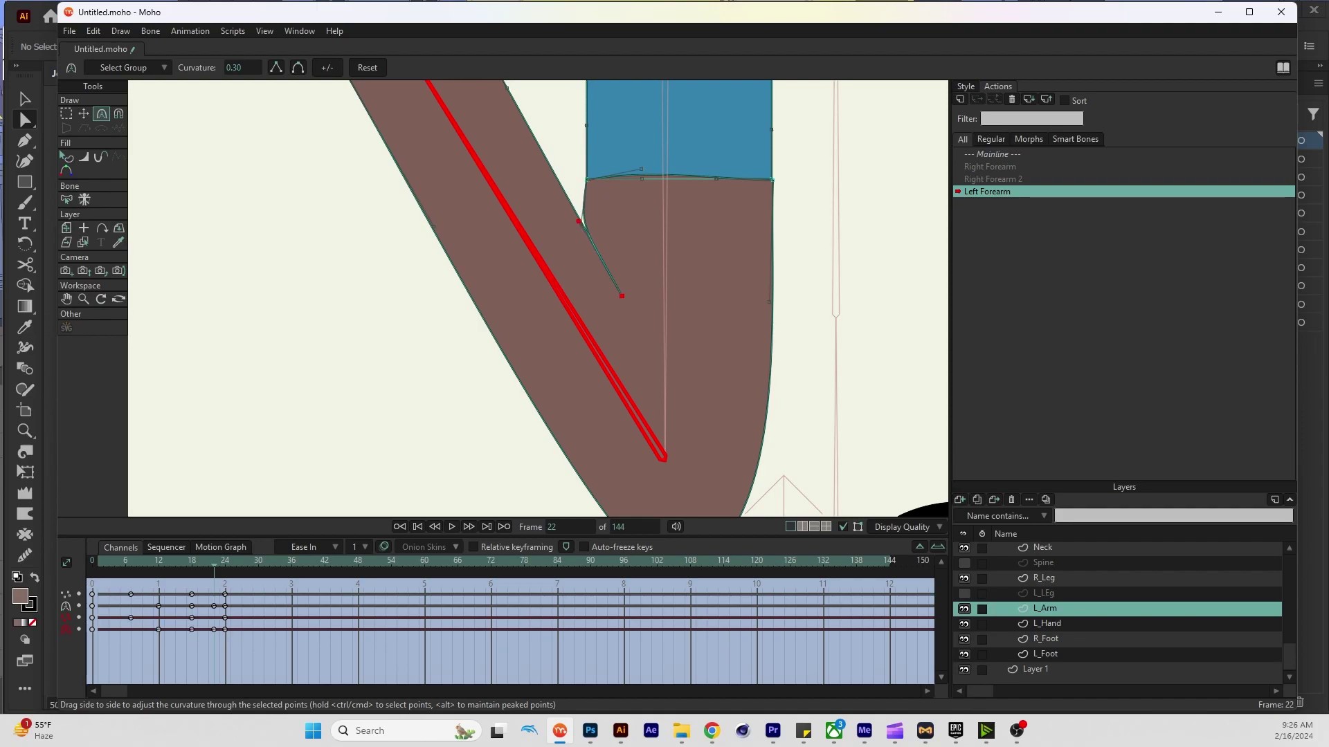
Select the John Rig layer and scrub the Left Forearm action back to frame 0 to review the elbow bend
scroll(538, 298, "down", 5)
left_click_drag(415, 333, 536, 292)
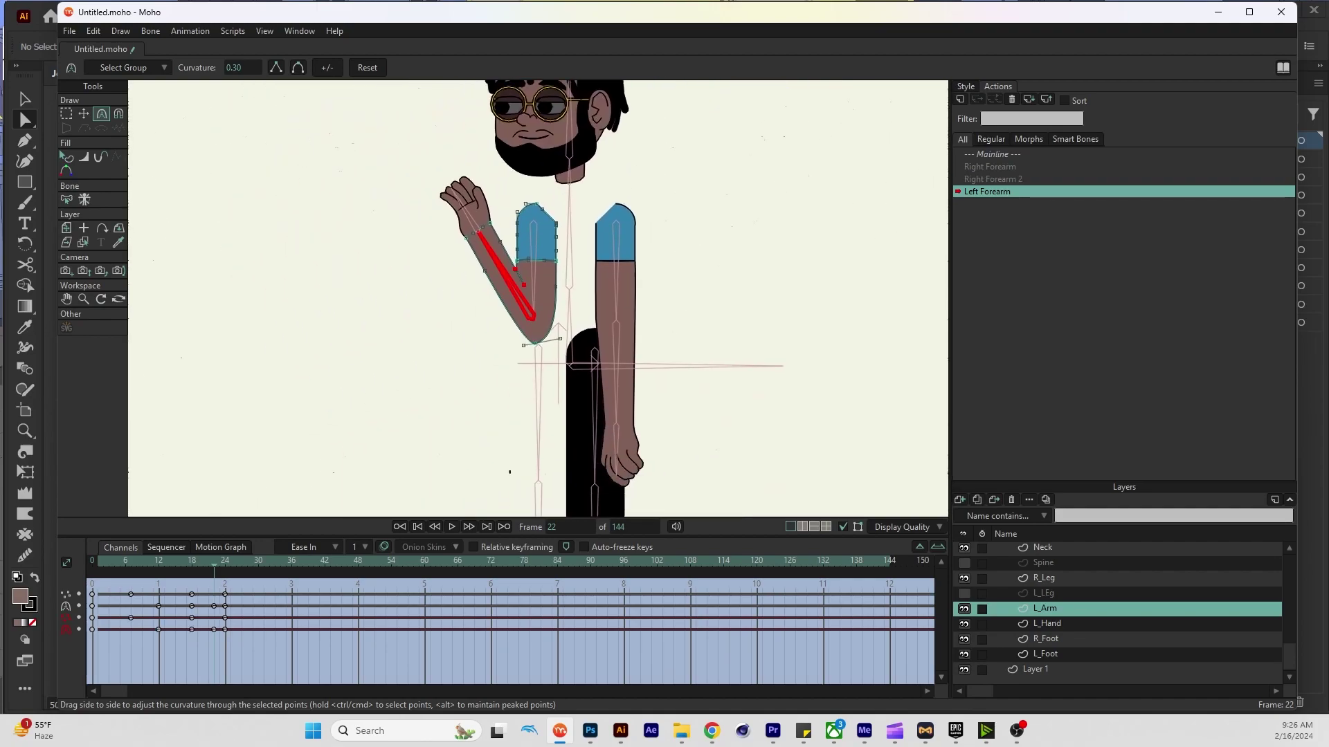
scroll(1121, 609, "up", 2)
left_click(1038, 549)
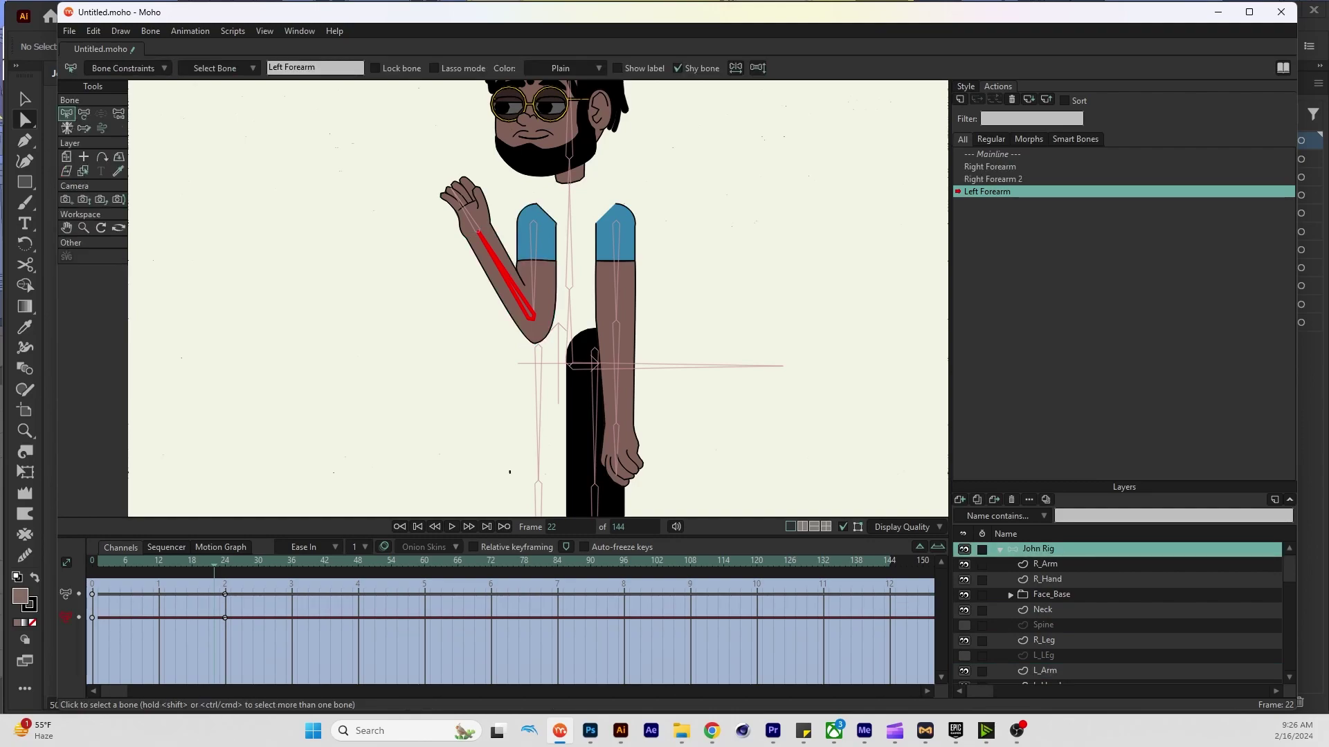
left_click_drag(214, 562, 136, 562)
key("space")
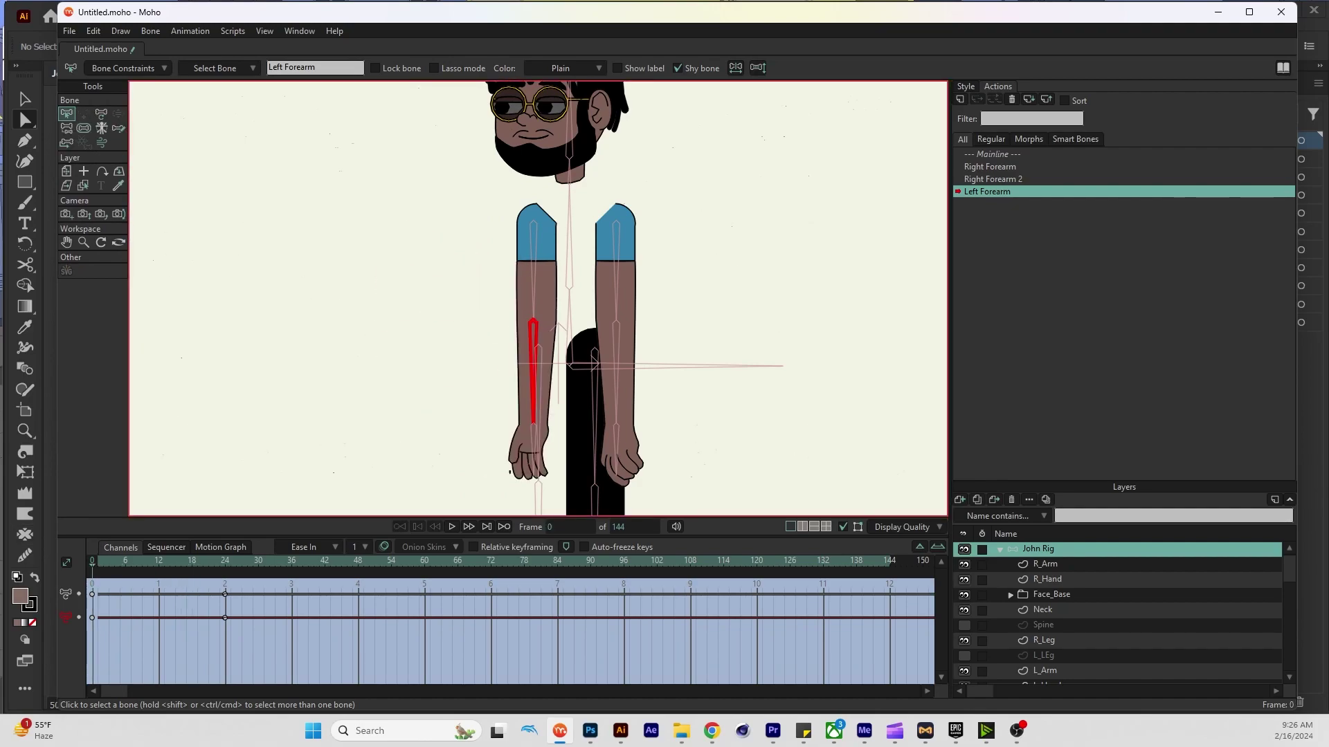
Return to the mainline and create a second smart bone action for the left forearm named Left Forearm 2
left_click(992, 154)
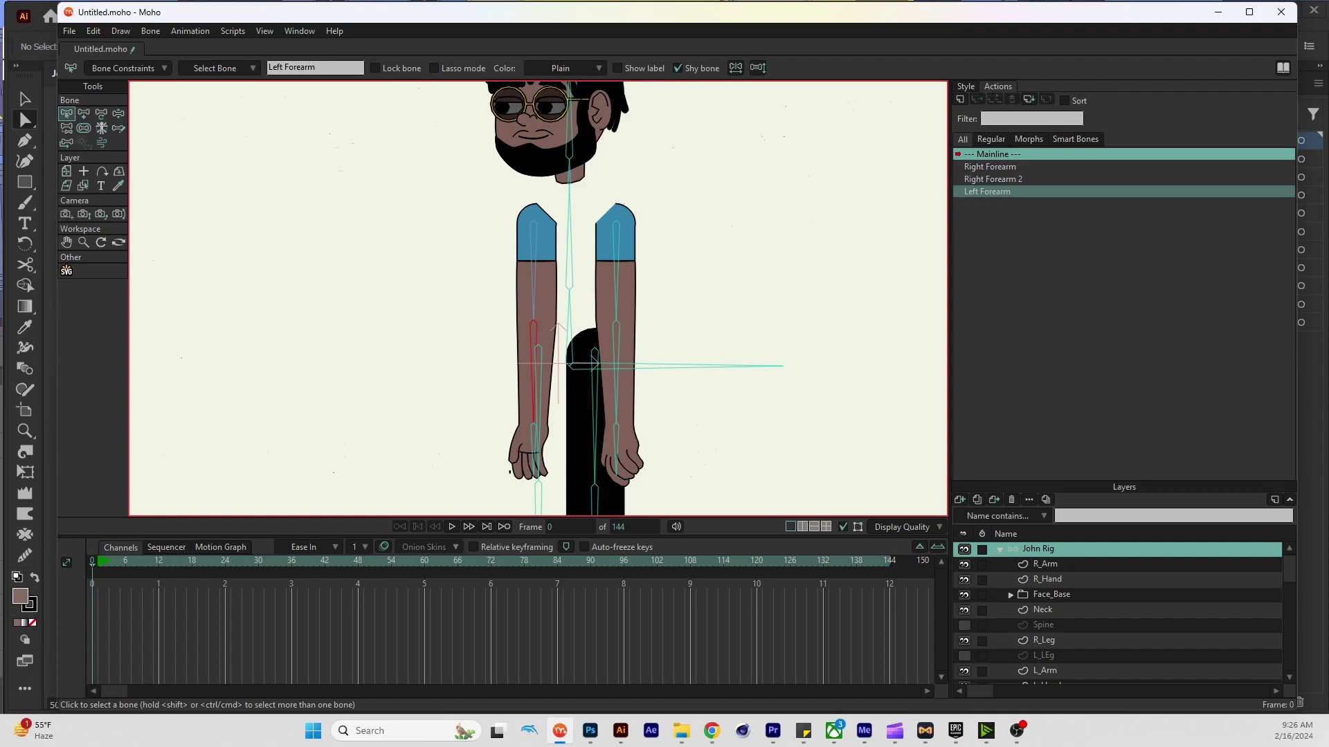
left_click(960, 99)
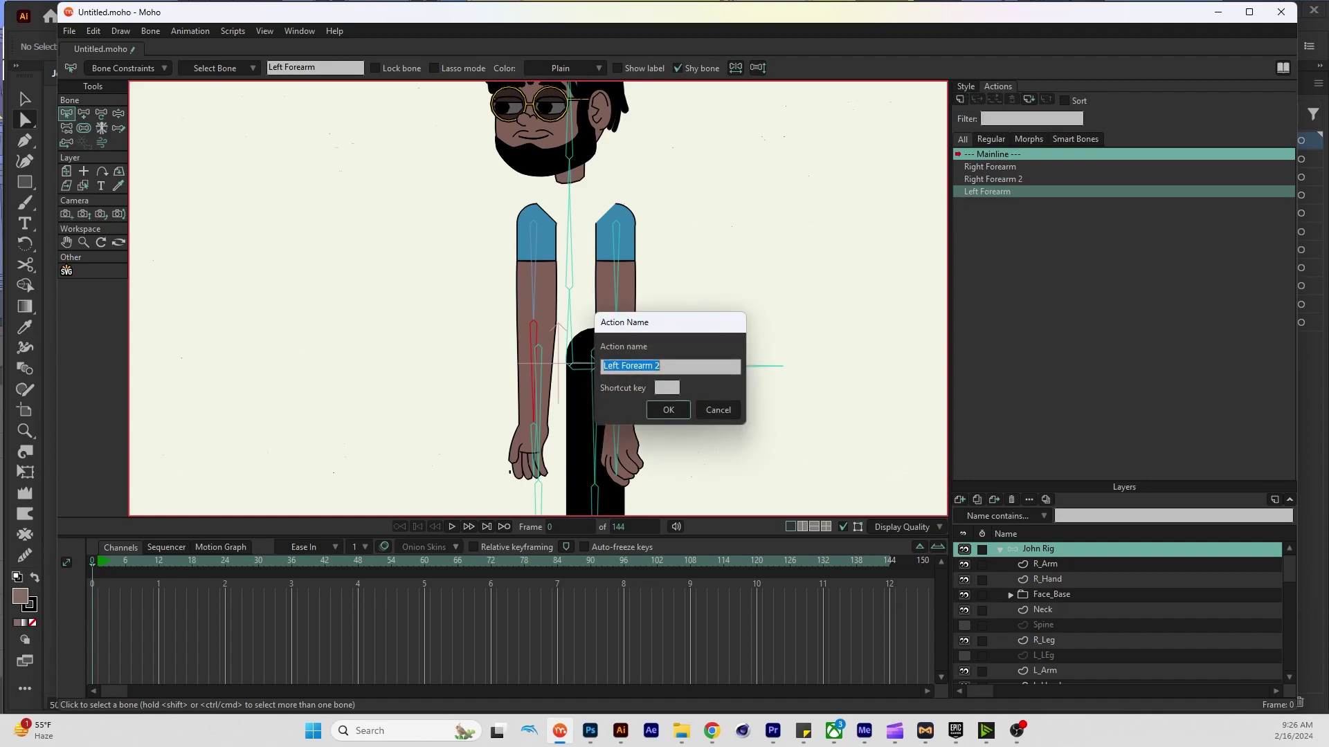
key("Return")
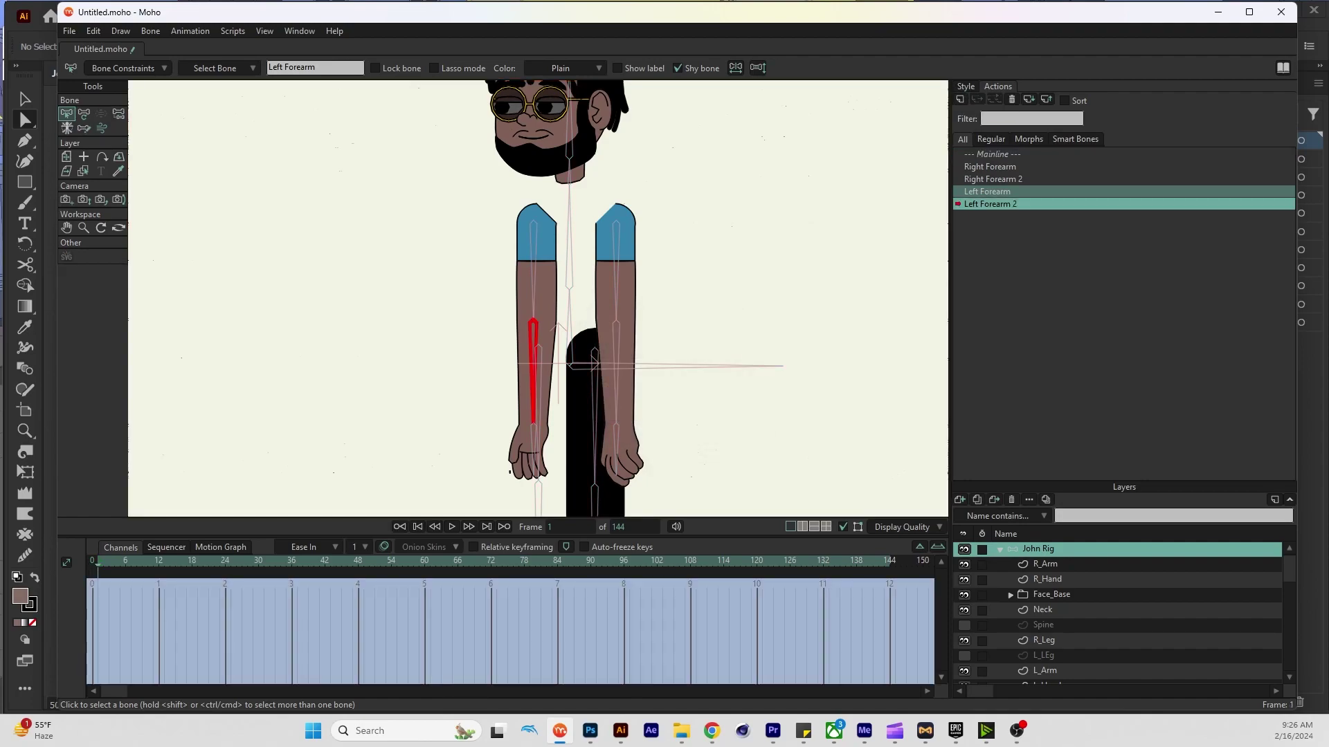
Rotate the left forearm bone inward across the body to 135 degrees at frame 24 of the Left Forearm 2 action
left_click(225, 562)
key("t")
left_click_drag(538, 355, 578, 277)
left_click(616, 277)
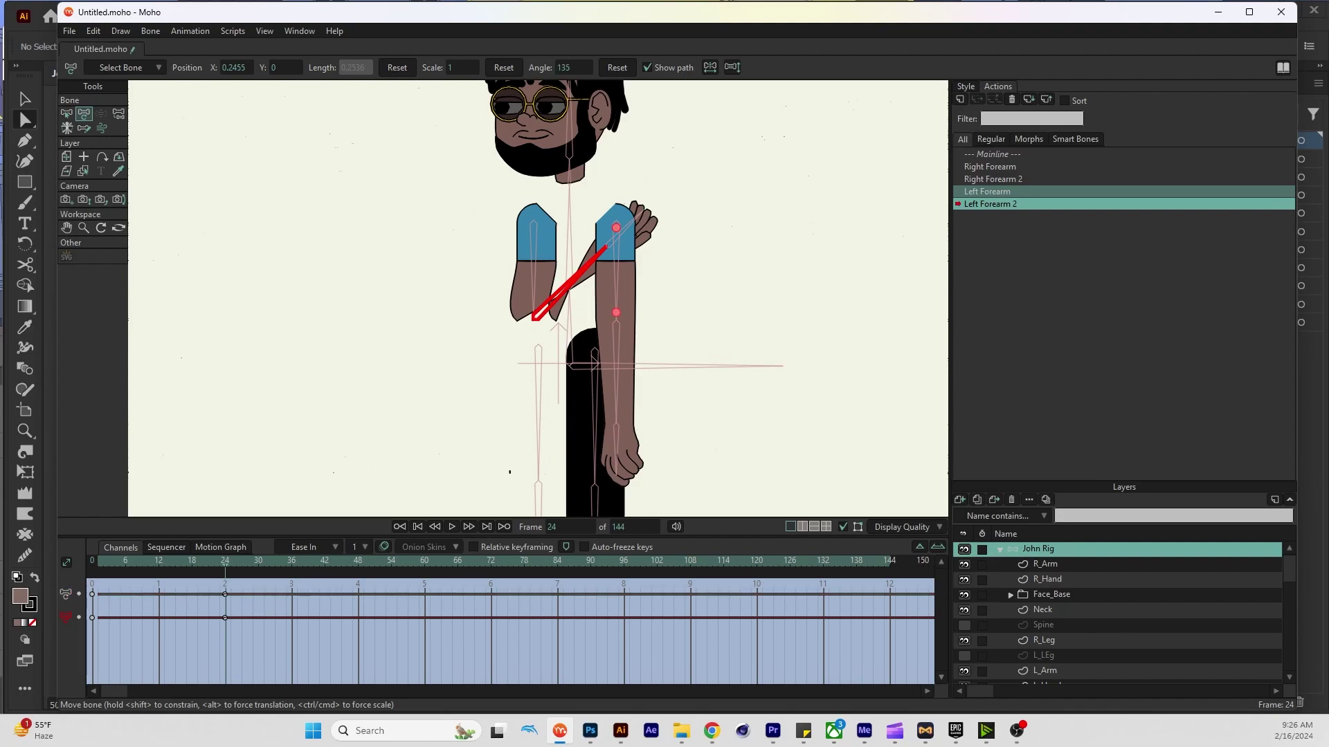
Move the outer elbow point of the L_Arm layer below the joint at frame 24 and smooth its curvature
scroll(1121, 609, "down", 3)
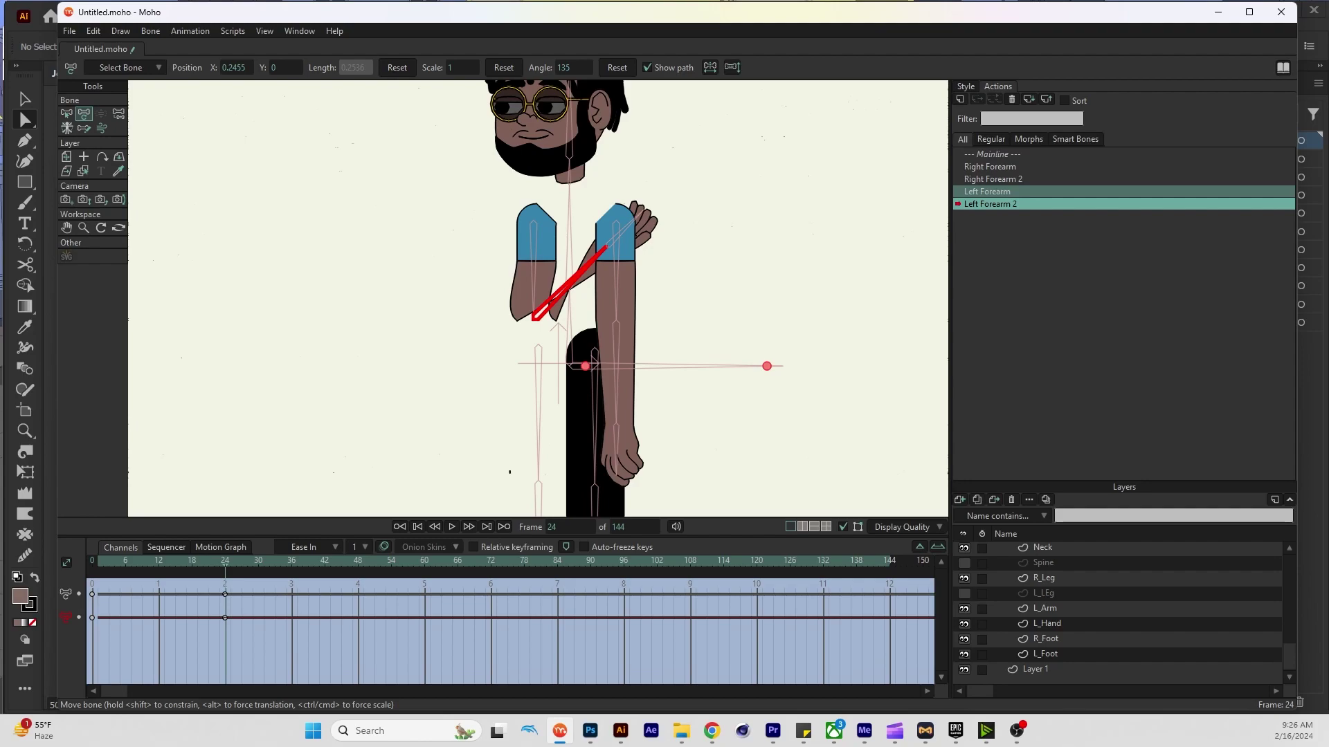
left_click(1045, 609)
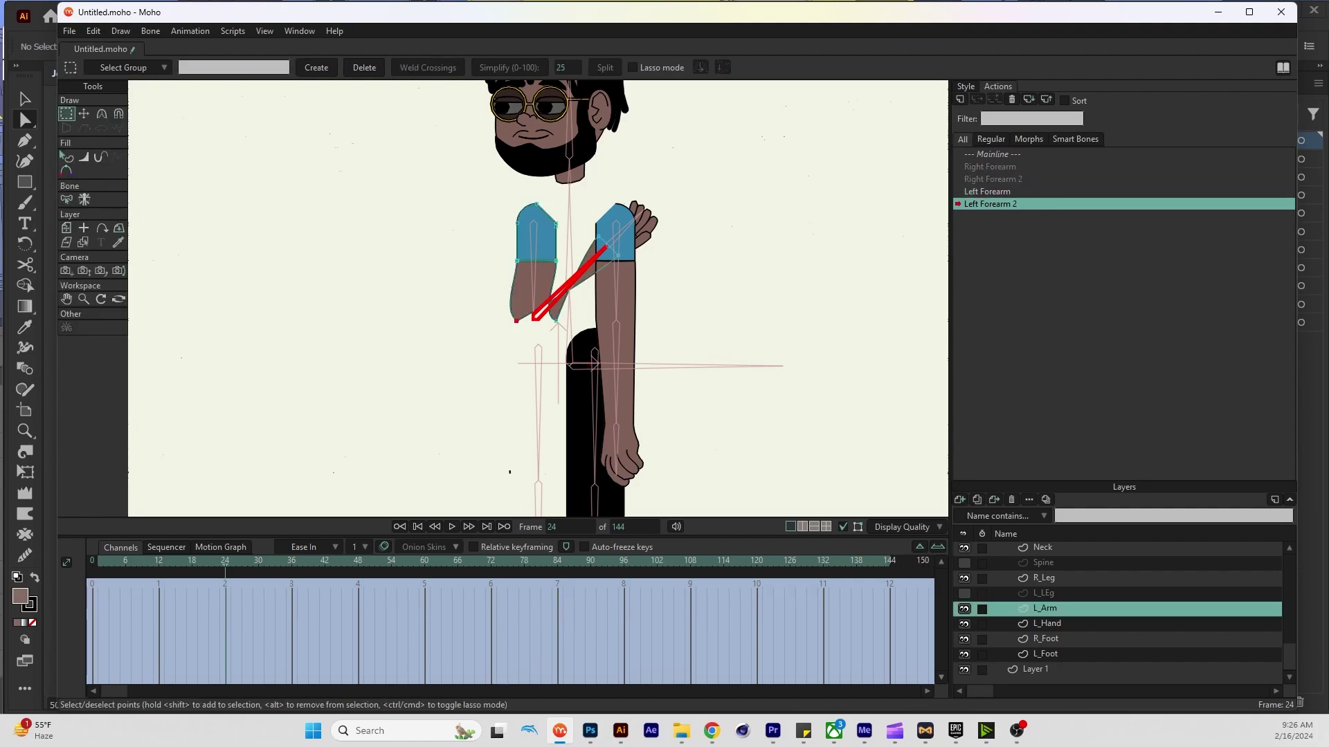
scroll(576, 311, "up", 3)
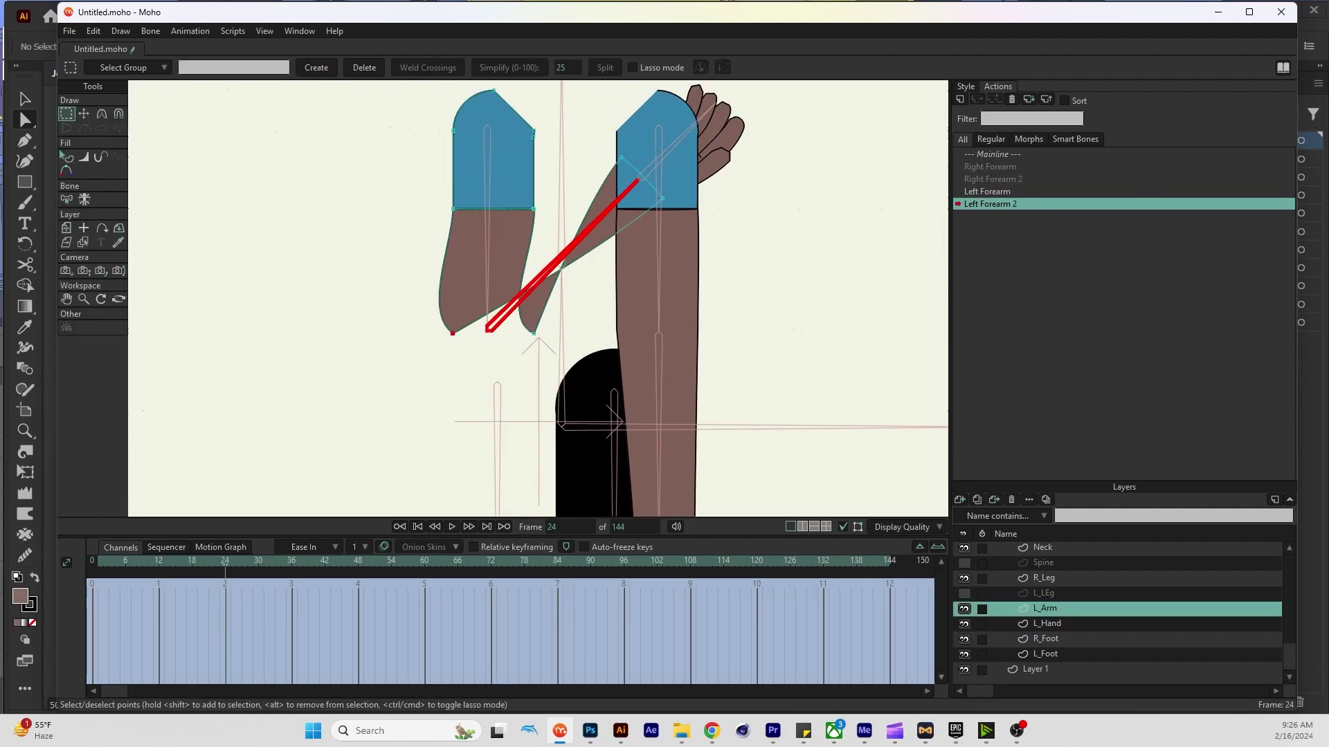
key("t")
left_click_drag(452, 333, 490, 377)
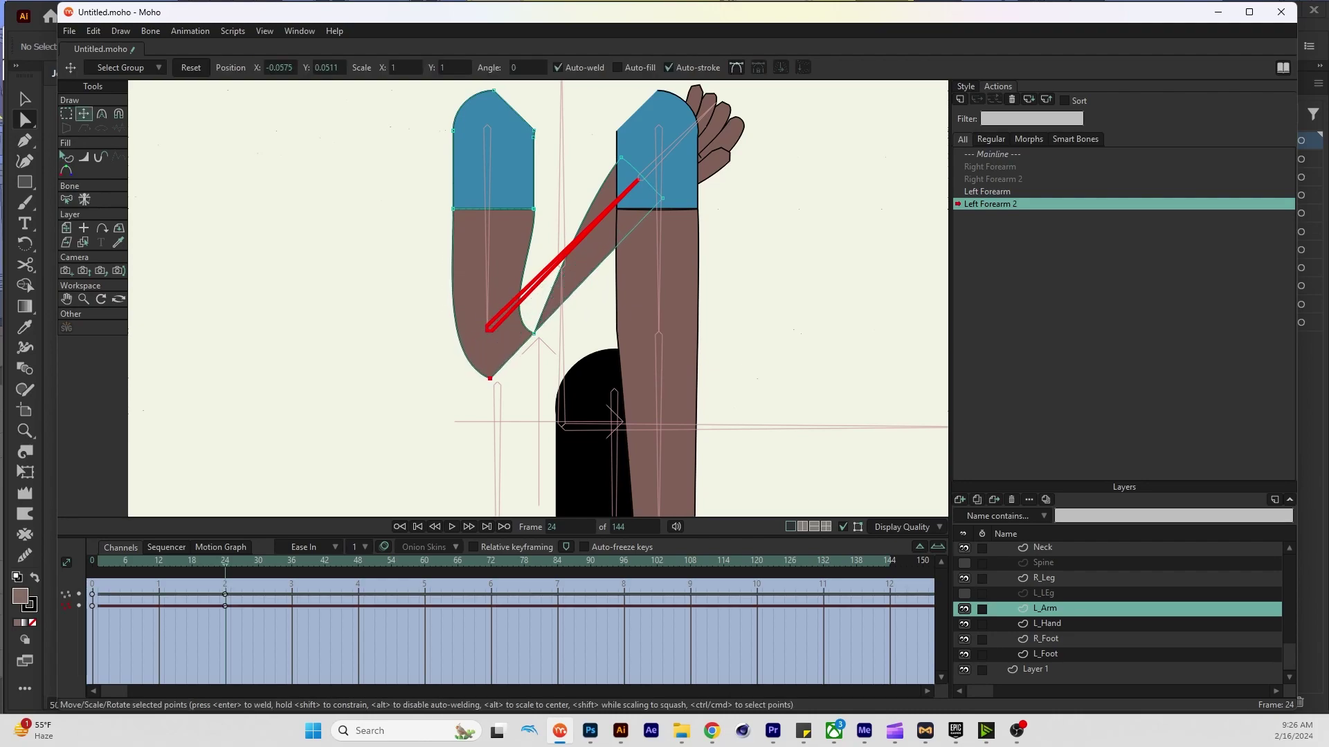
key("c")
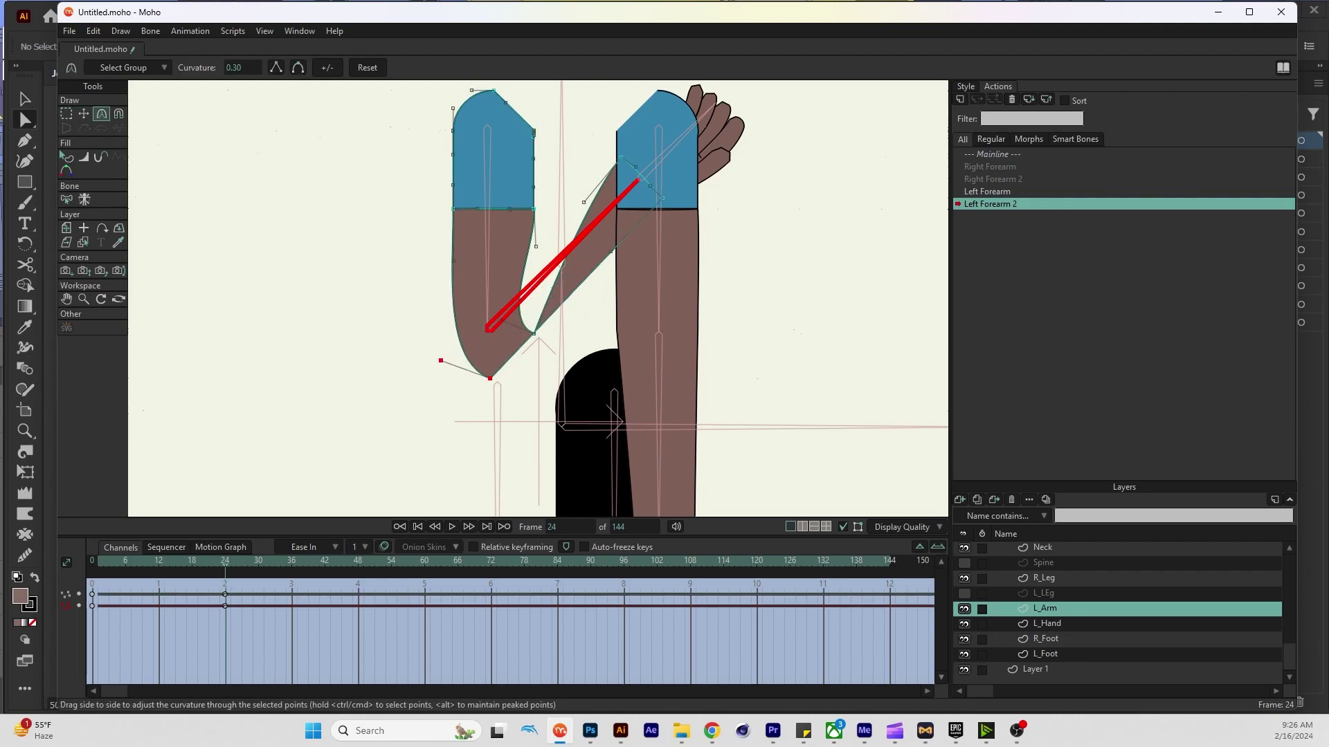
left_click(490, 378)
Pull the left arm's inner elbow point up into the fold of the bend at frame 24 and adjust its curvature
key("t")
left_click_drag(533, 334, 518, 285)
key("c")
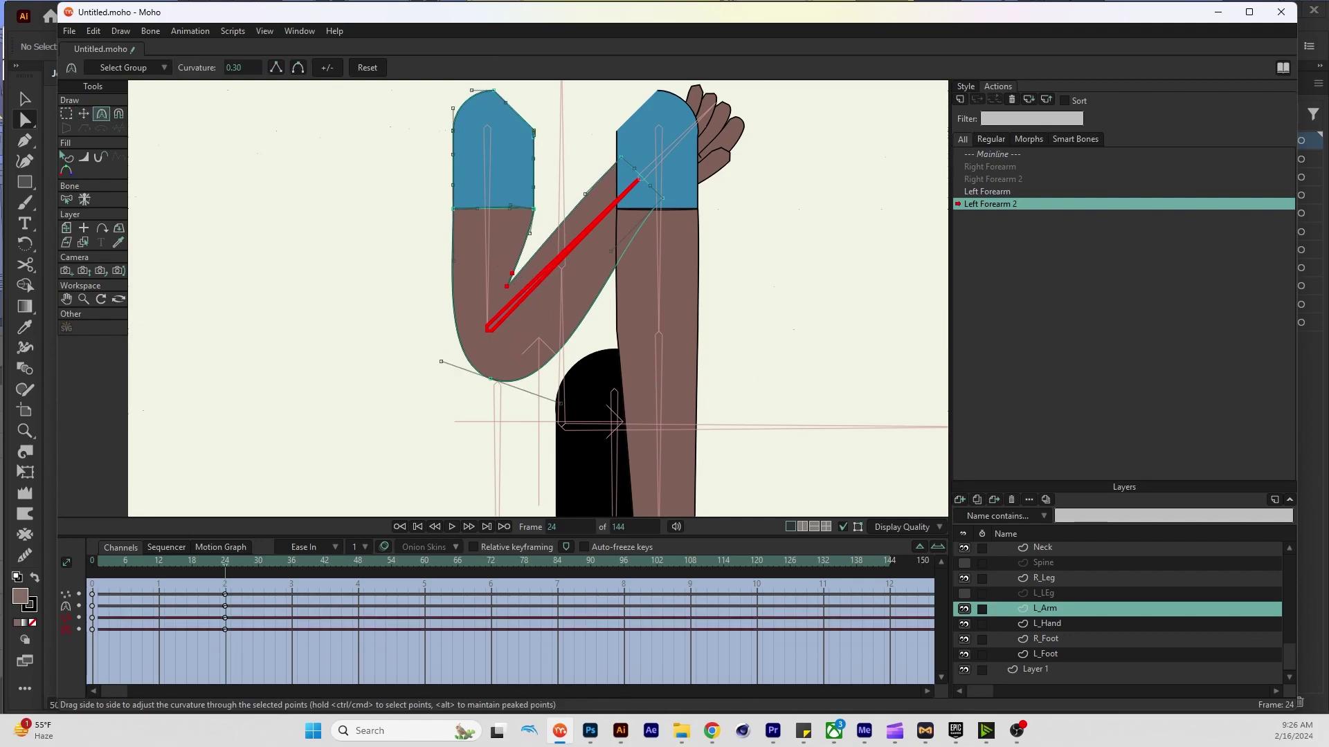
Shift the outer elbow point slightly up and outward and shorten its curve handle to tighten the rounded elbow
key("t")
left_click_drag(490, 378, 474, 363)
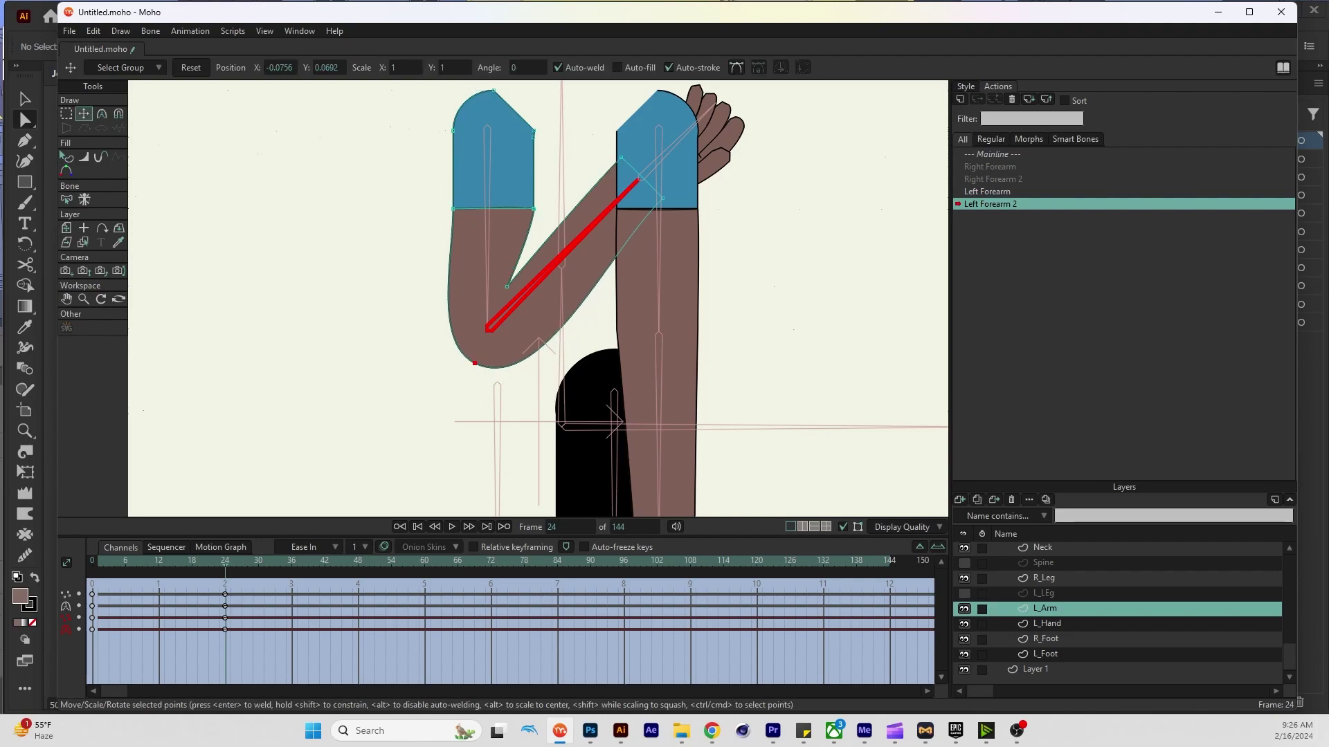
key("c")
left_click_drag(542, 395, 505, 376)
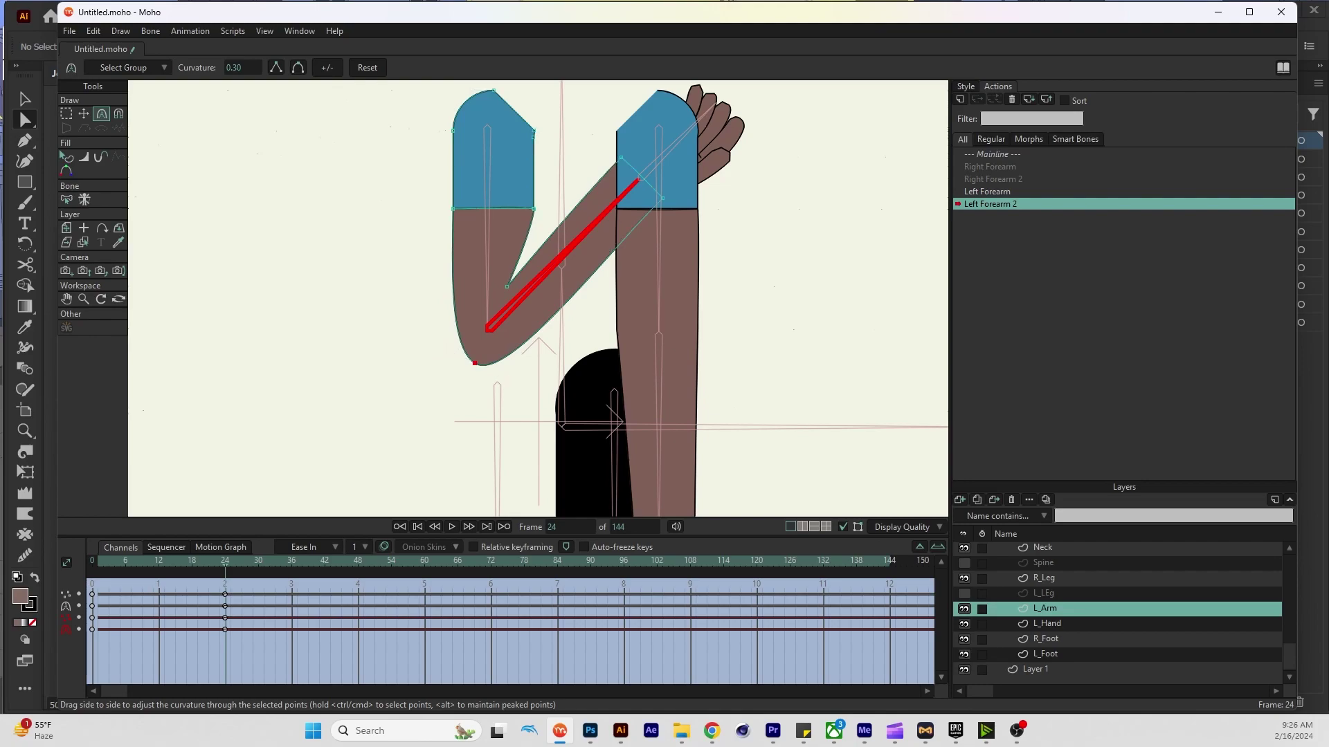
Move the inner elbow point slightly toward the body and reshape the curve between it and the sleeve edge
key("t")
left_click_drag(509, 285, 524, 271)
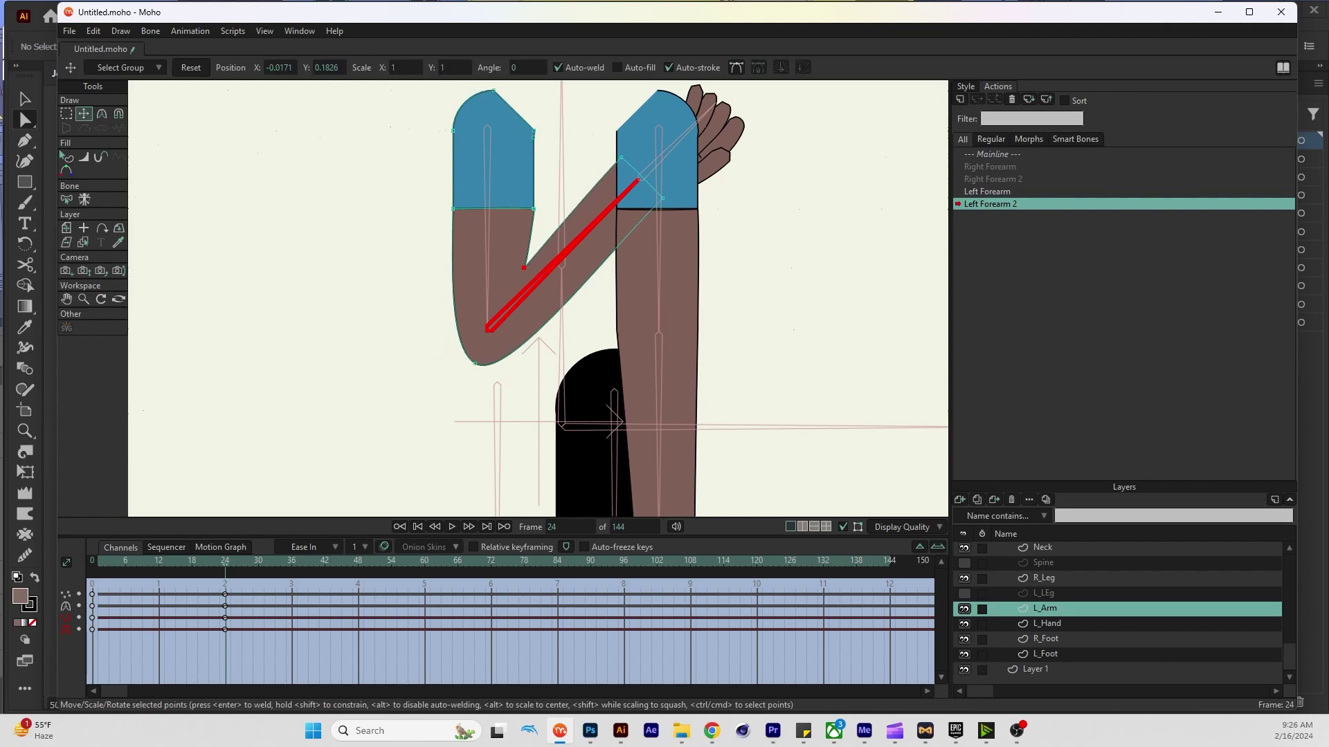
key("c")
left_click_drag(531, 227, 533, 271)
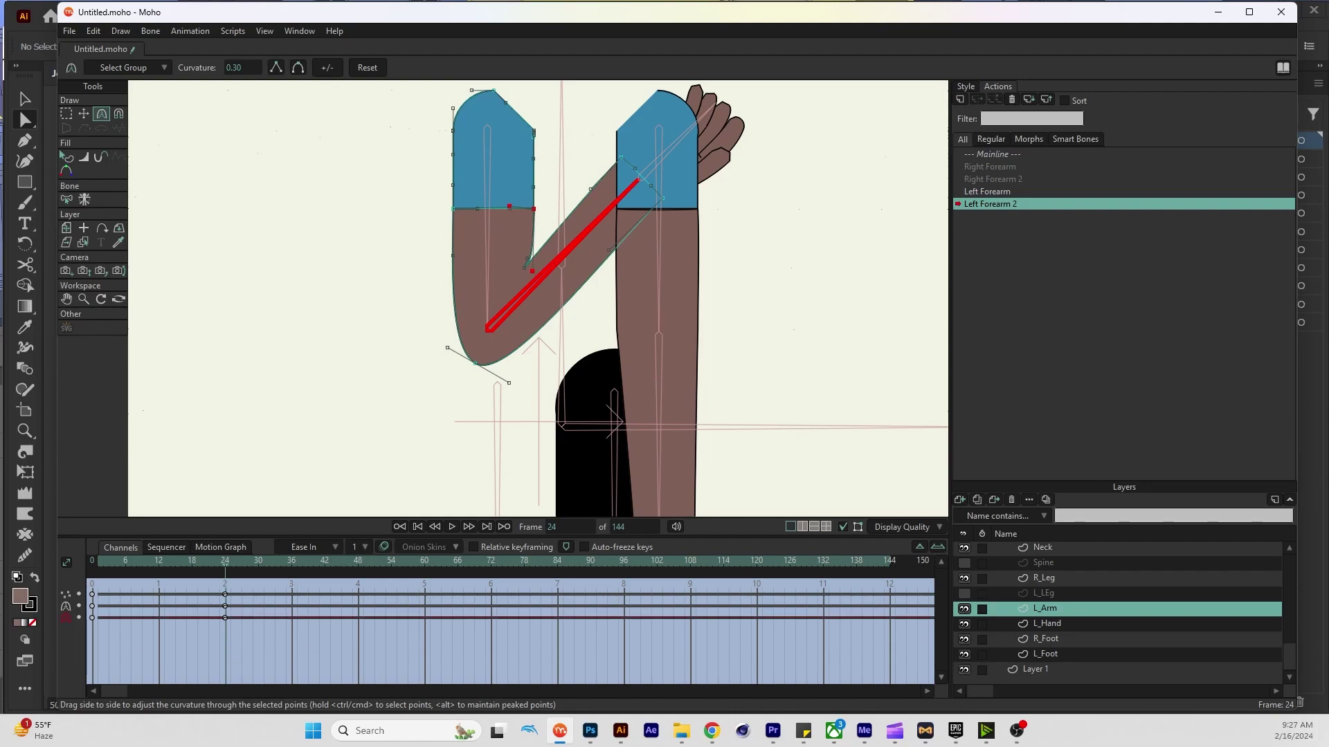
Select the John Rig layer, go back to frame 0 and switch to the mainline
scroll(1121, 609, "up", 2)
left_click(1038, 548)
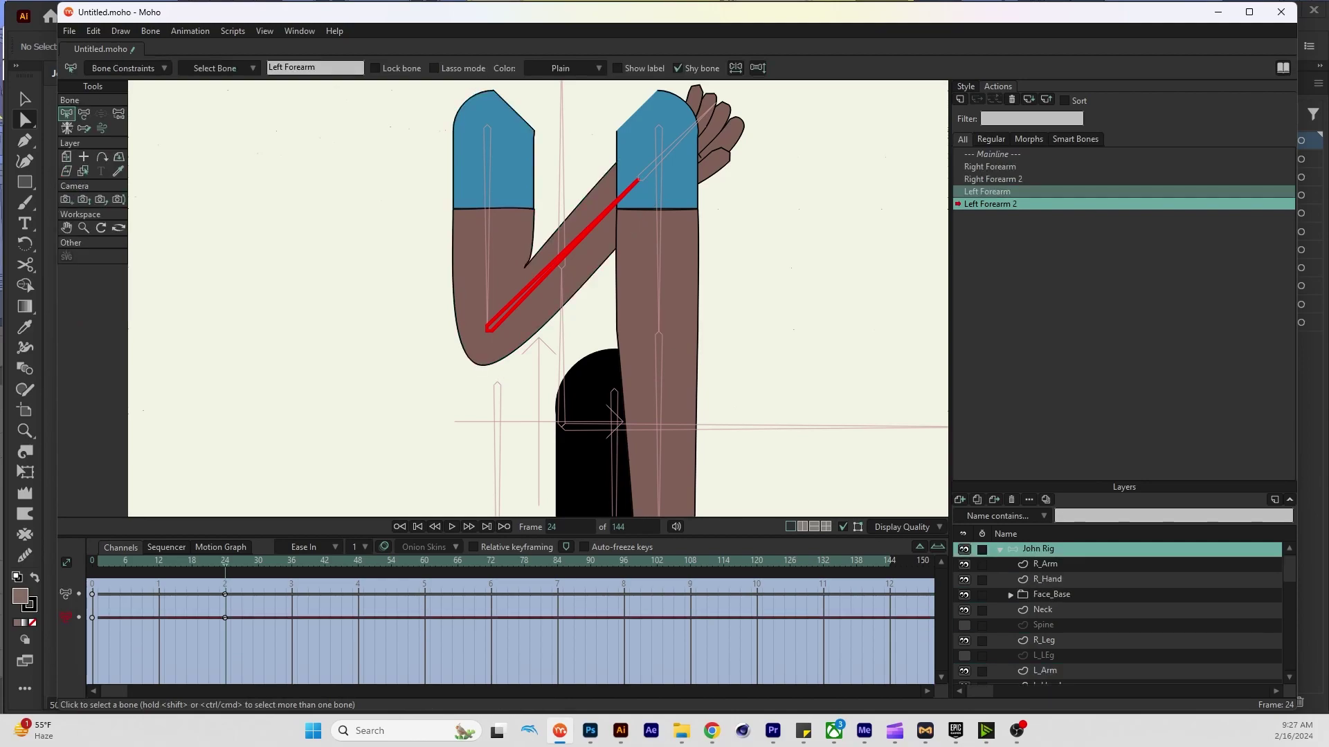
key("ctrl+shift+Left")
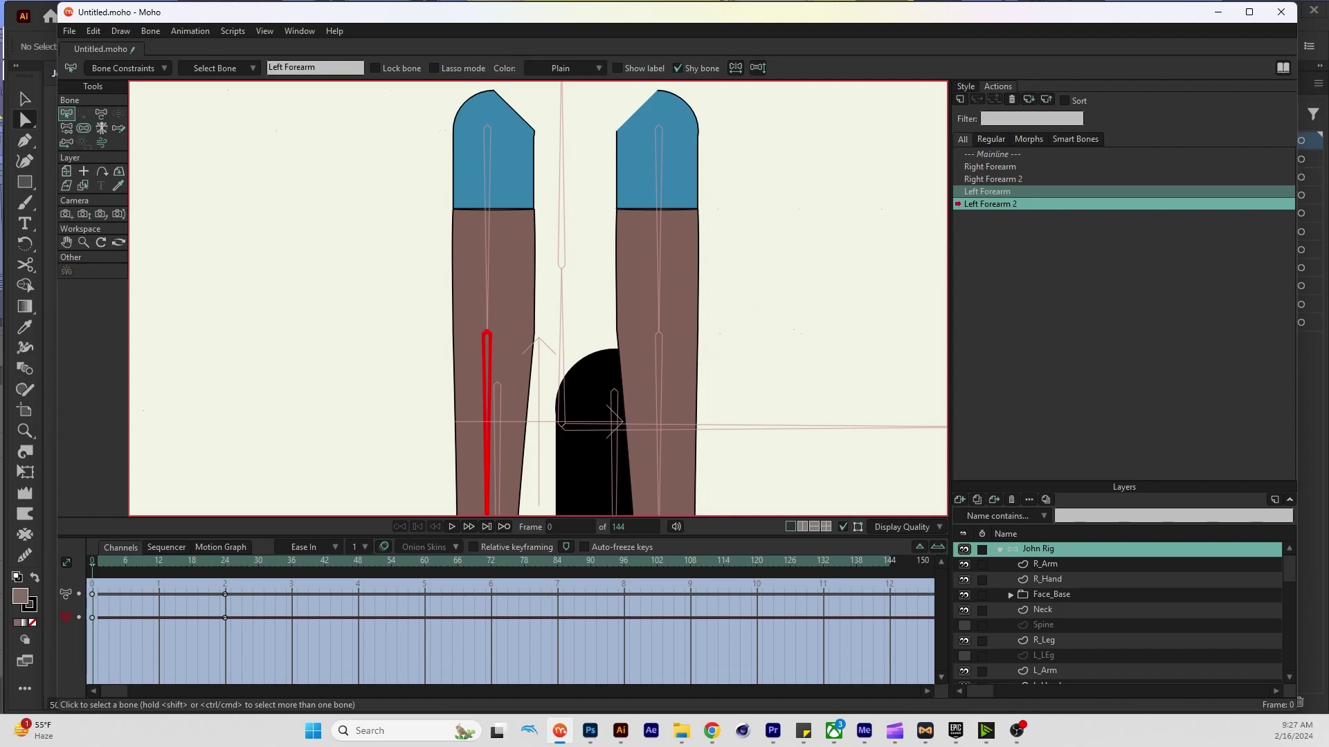
double_click(991, 154)
Test both arms' elbow bends in the mainline by posing the hands with the Manipulate Bones tool
scroll(663, 202, "down", 3)
key("z")
left_click_drag(692, 513, 775, 478)
left_click_drag(591, 360, 515, 199)
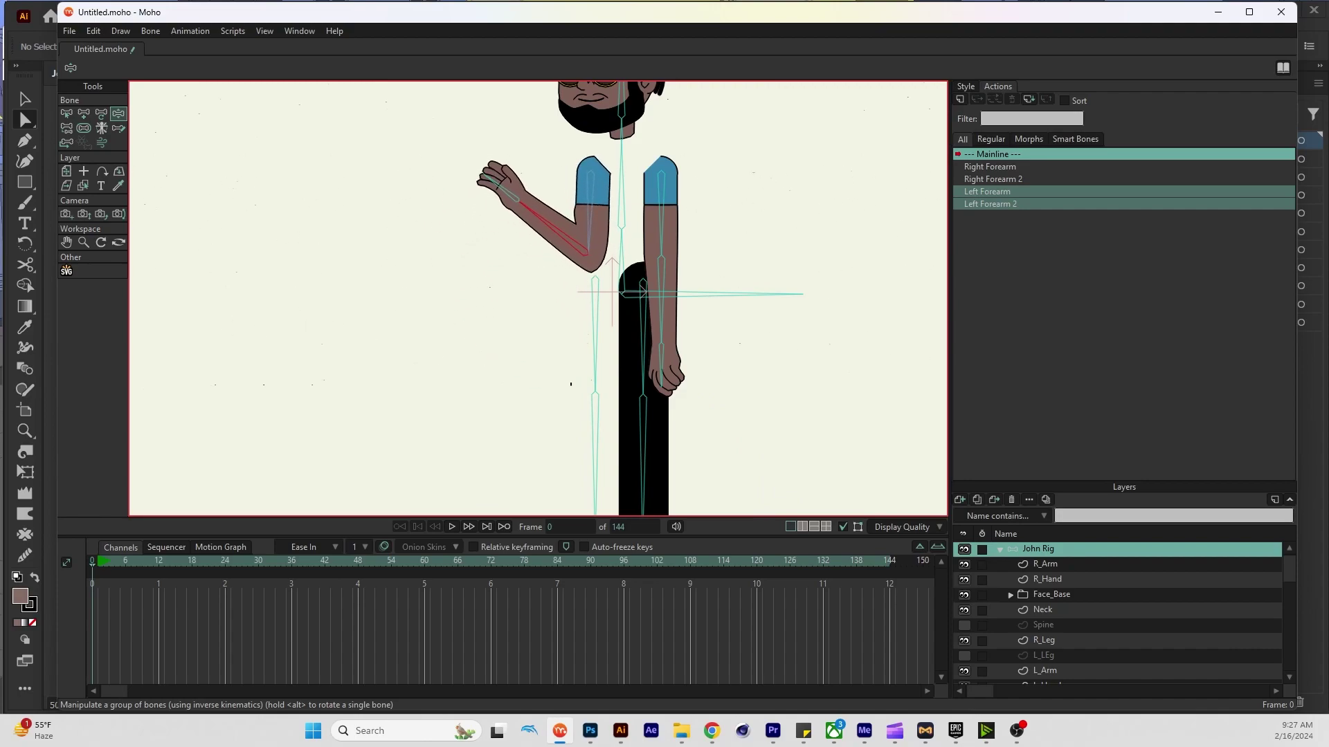
left_click_drag(666, 379, 494, 250)
Undo the test poses of the arms and left leg to restore the rig's rest pose
key("ctrl+z")
key("ctrl+z")
key("ctrl+z")
key("ctrl+z")
key("ctrl+z")
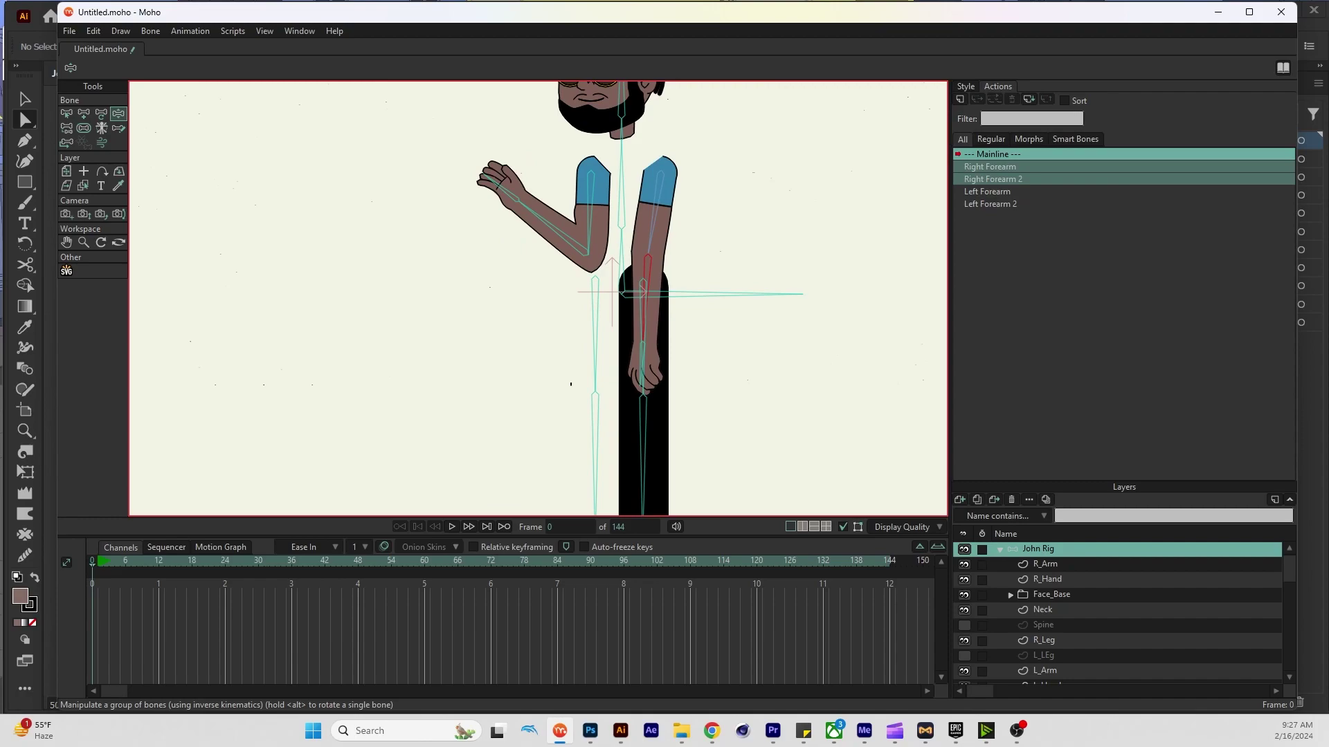
key("t")
key("z")
left_click(595, 284)
key("ctrl+z")
key("ctrl+z")
key("ctrl+z")
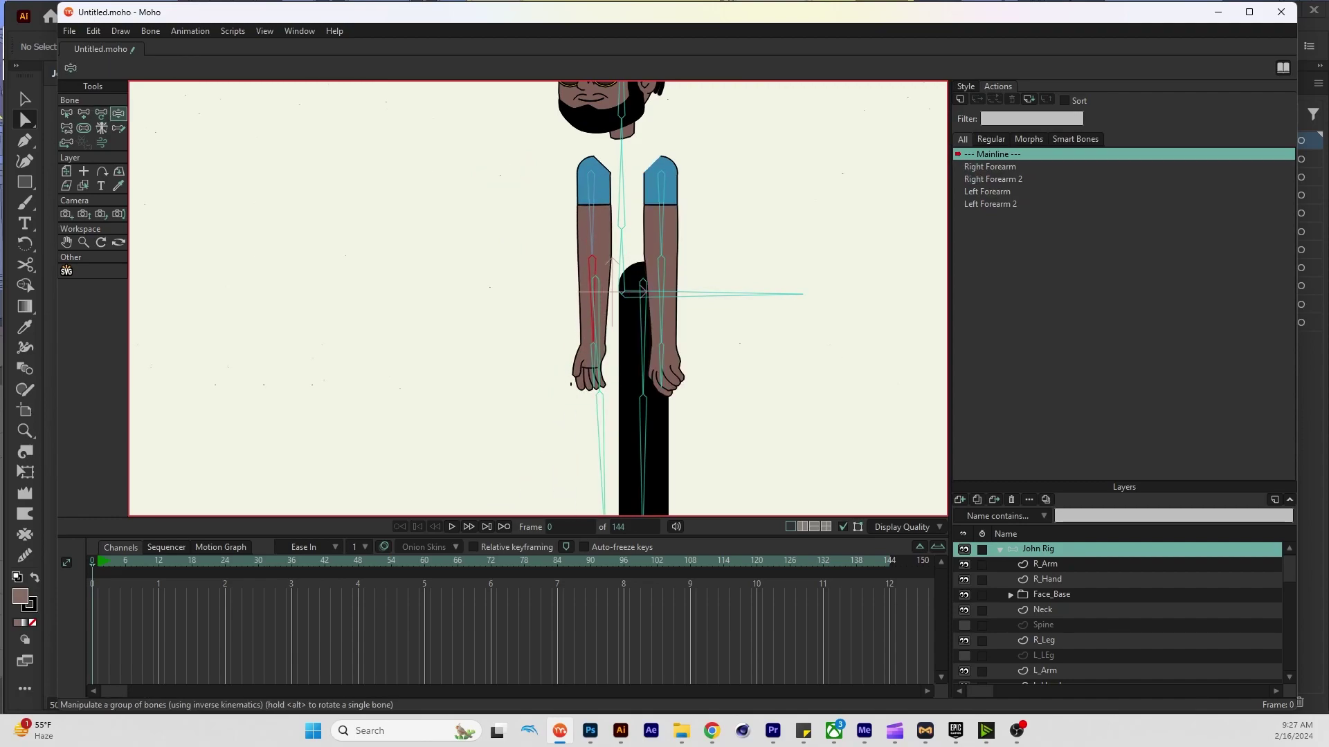
key("ctrl+z")
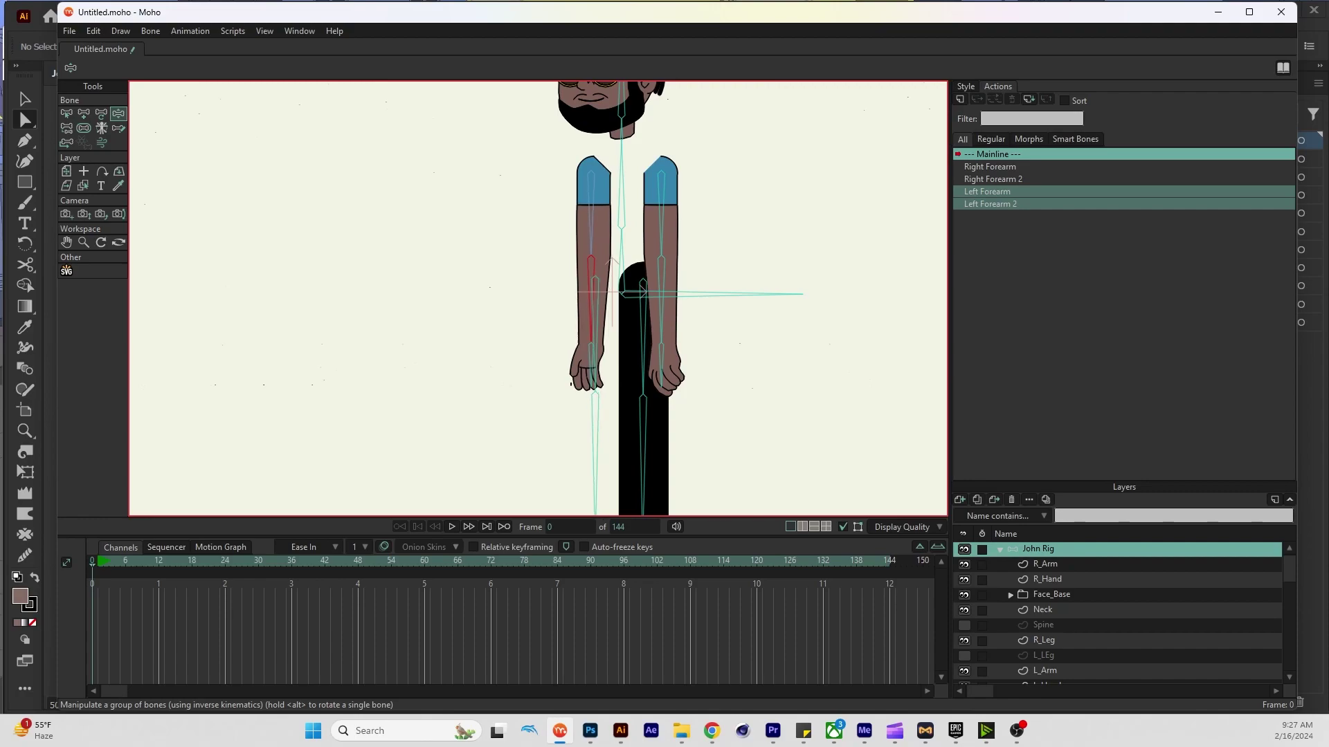
Make the hidden left leg layer visible
scroll(1121, 609, "down", 1)
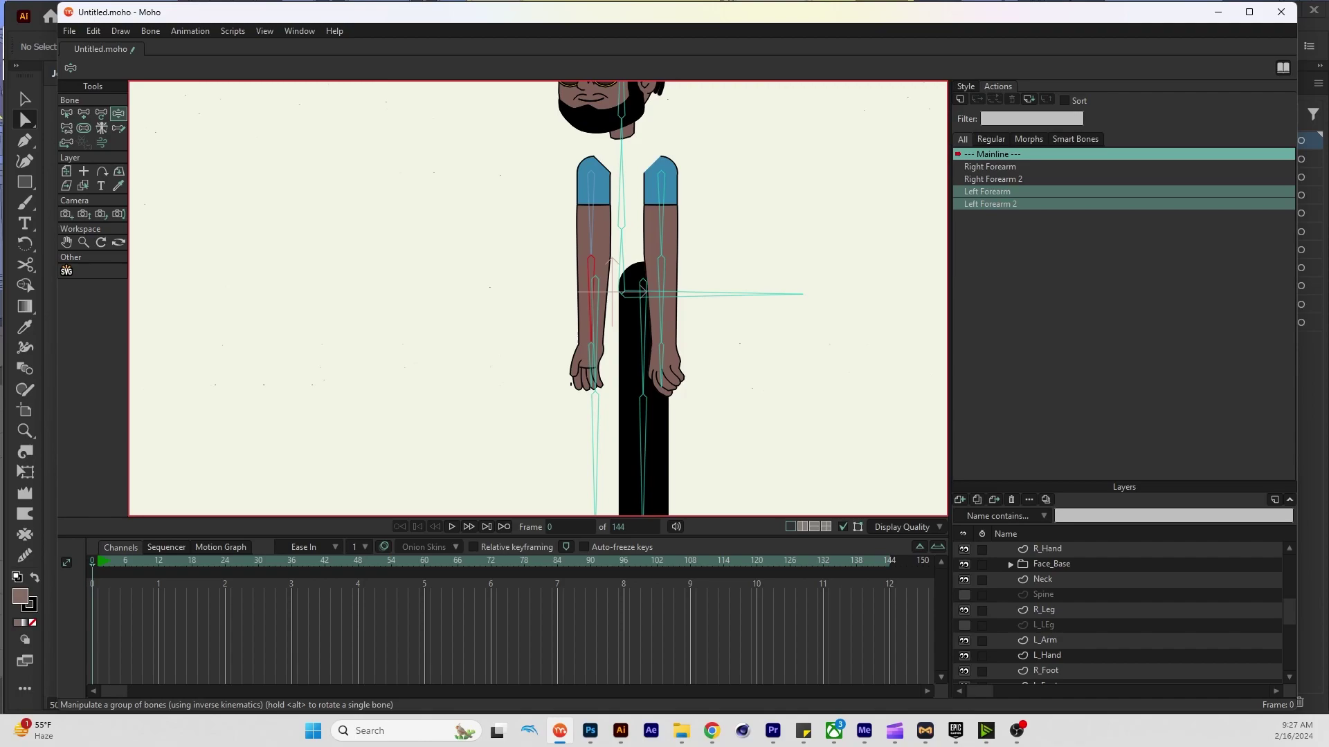
scroll(538, 298, "down", 2)
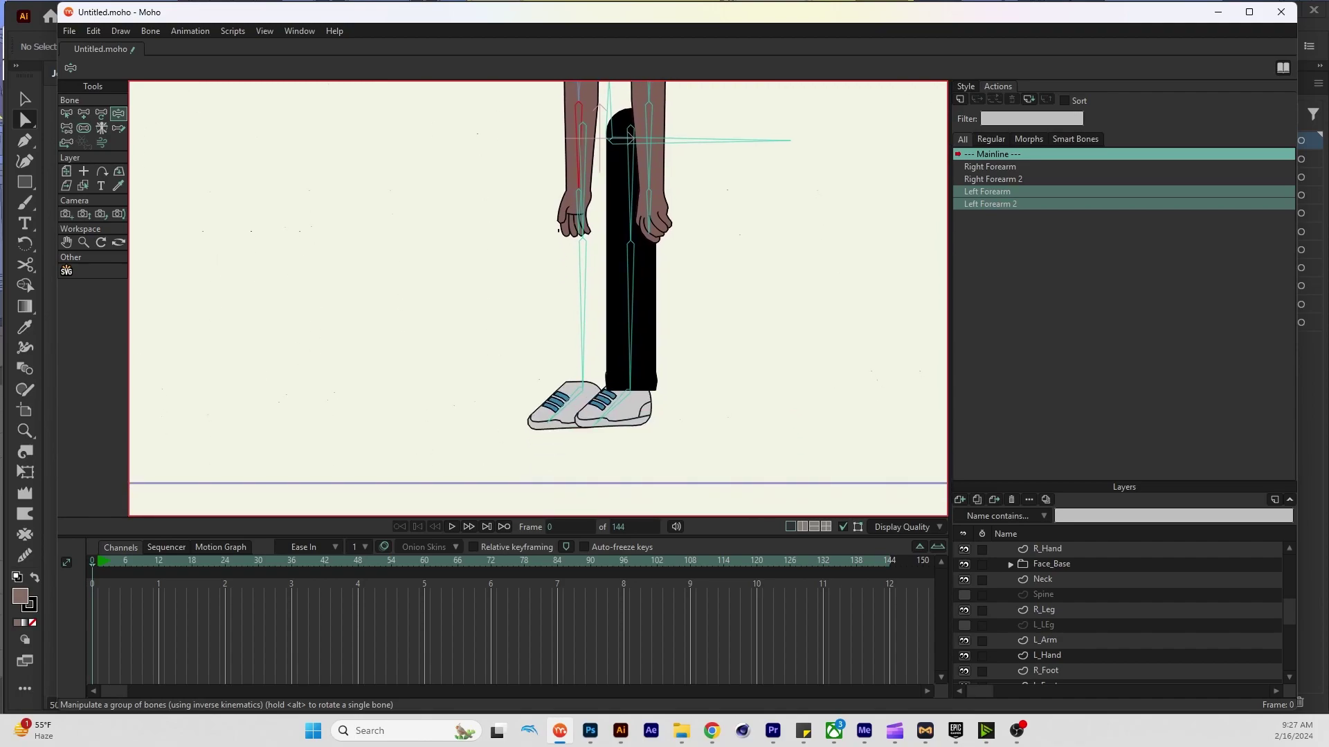
left_click(964, 625)
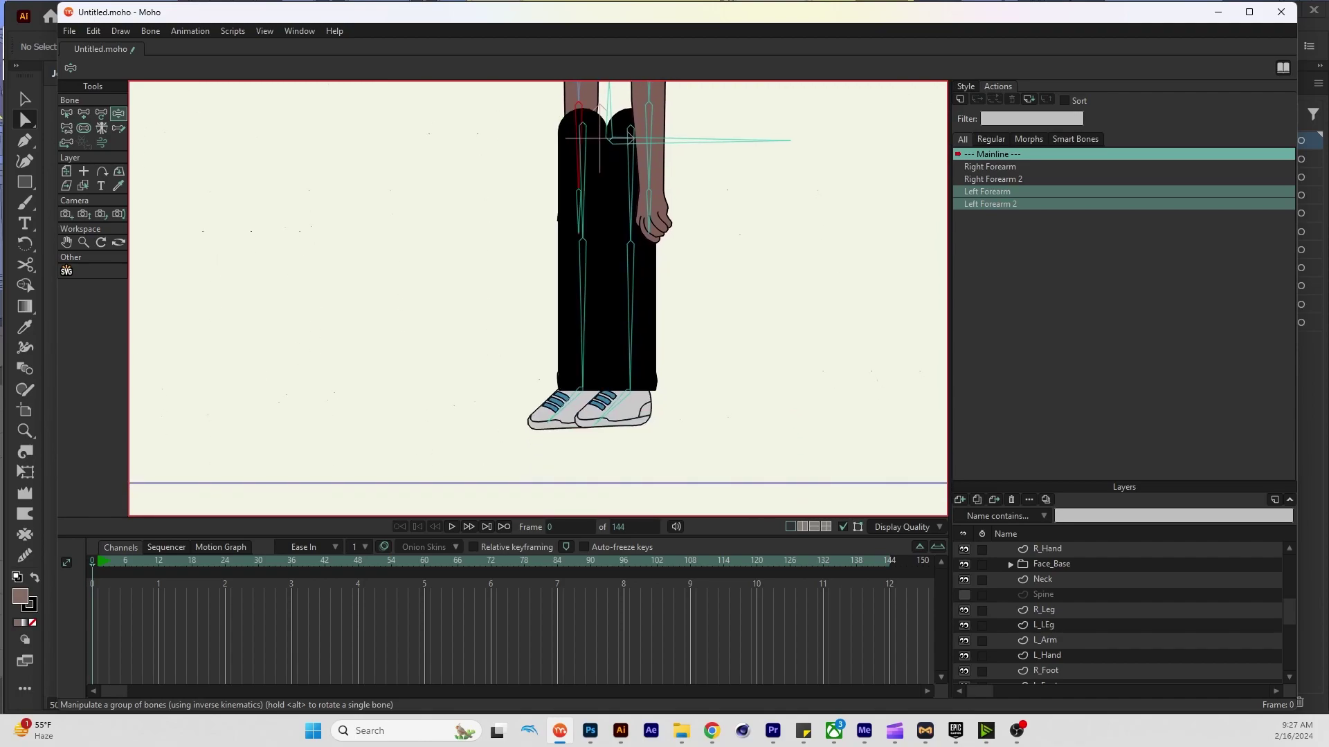
scroll(538, 299, "up", 1)
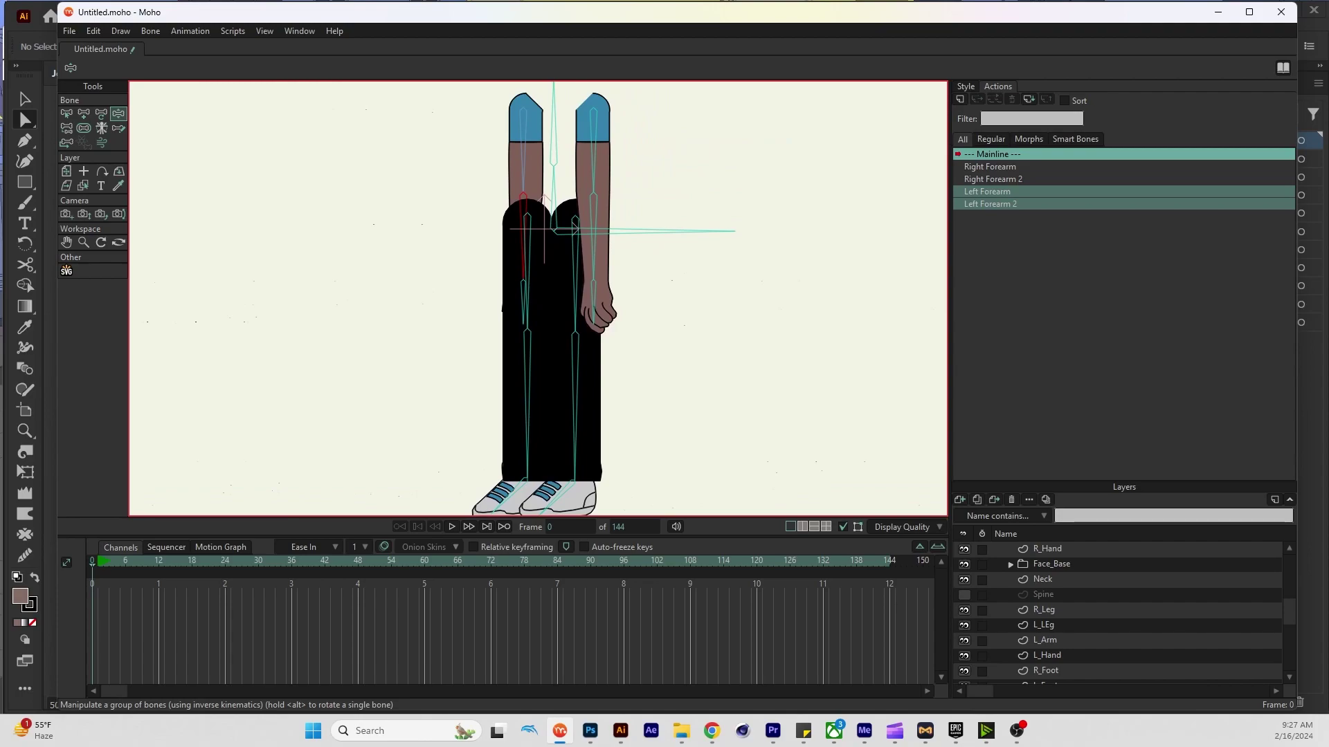
Select the left calf bone and create a smart bone action for it named Left Calf
left_click(66, 113)
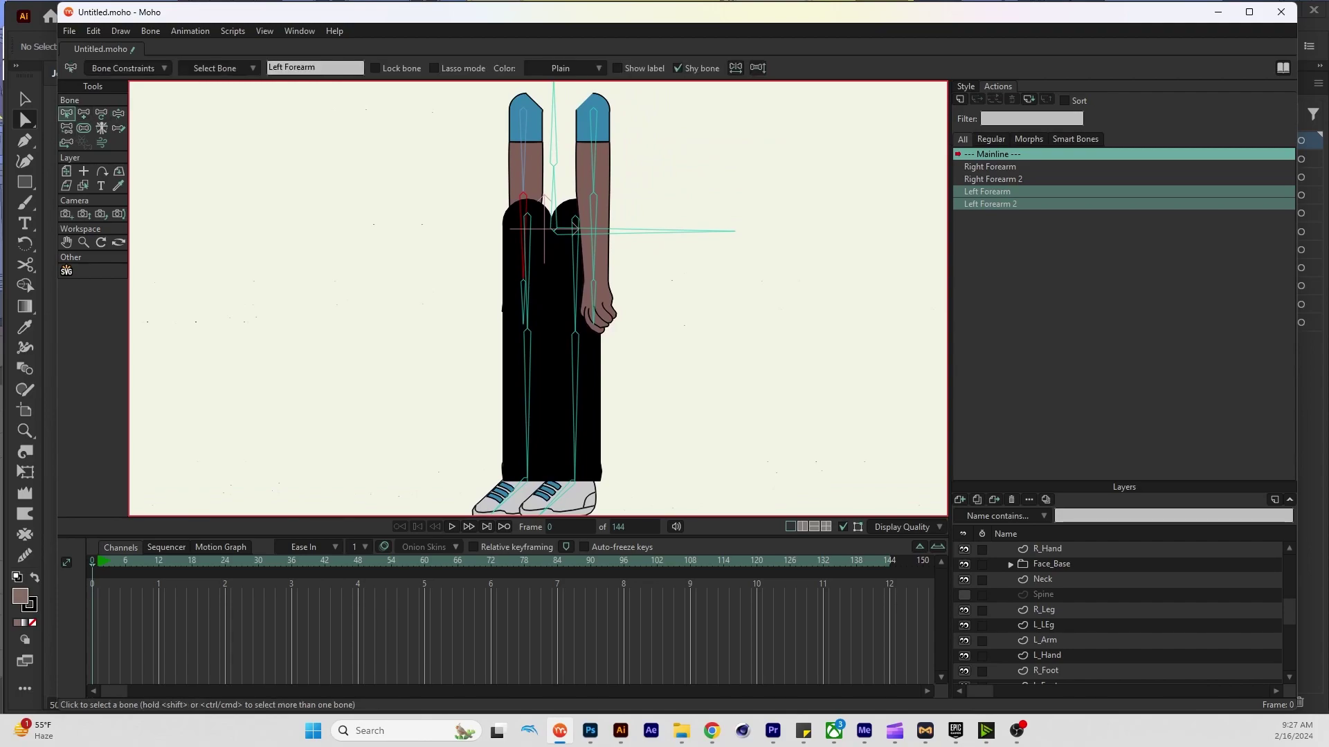
left_click(527, 402)
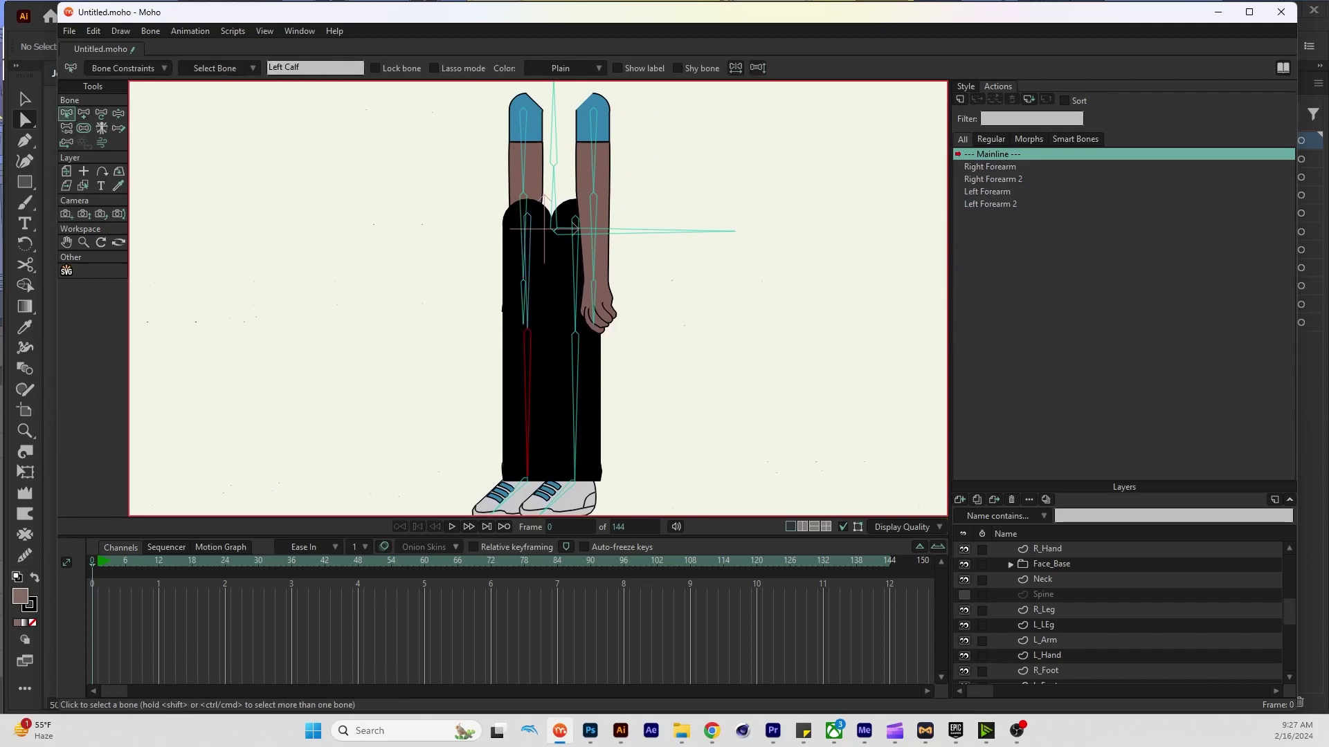
left_click(960, 99)
key("Return")
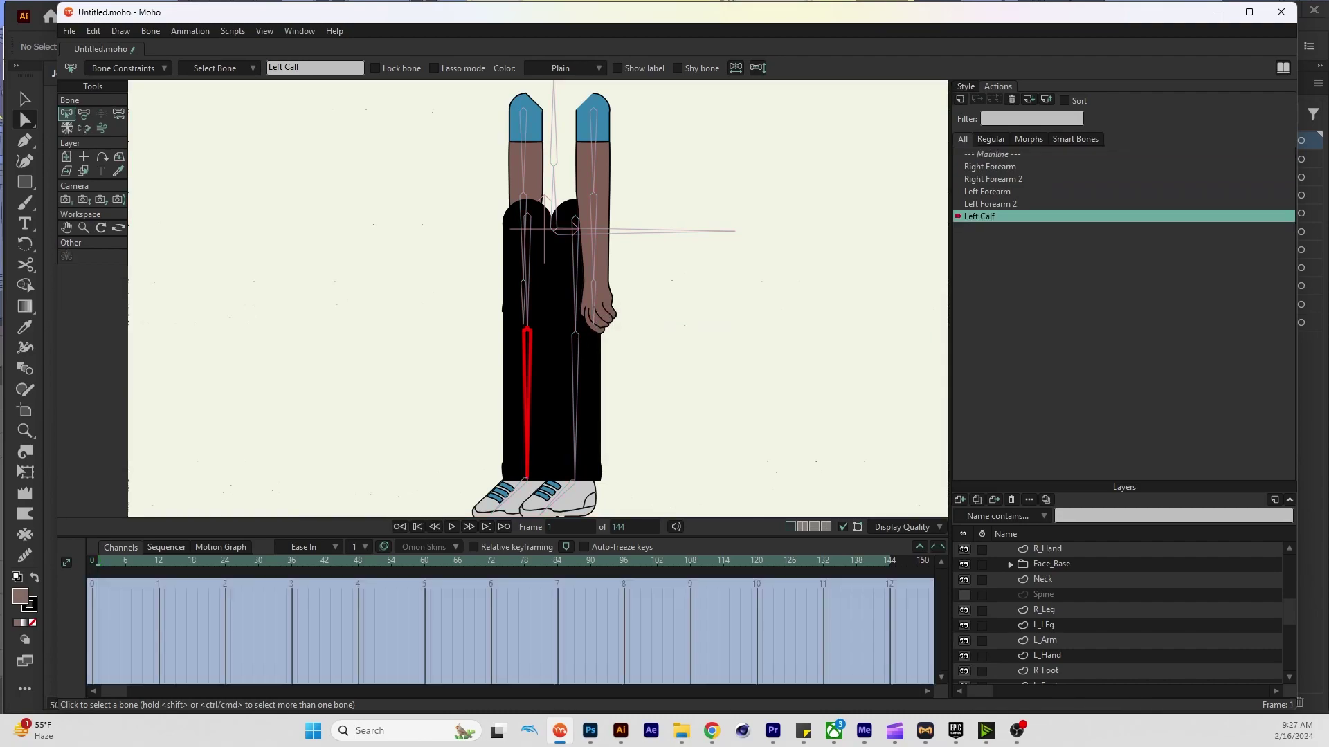
At frame 24 of the Left Calf action, rotate the left calf bone to an angle of 90 degrees
left_click(225, 562)
key("t")
left_click(523, 273)
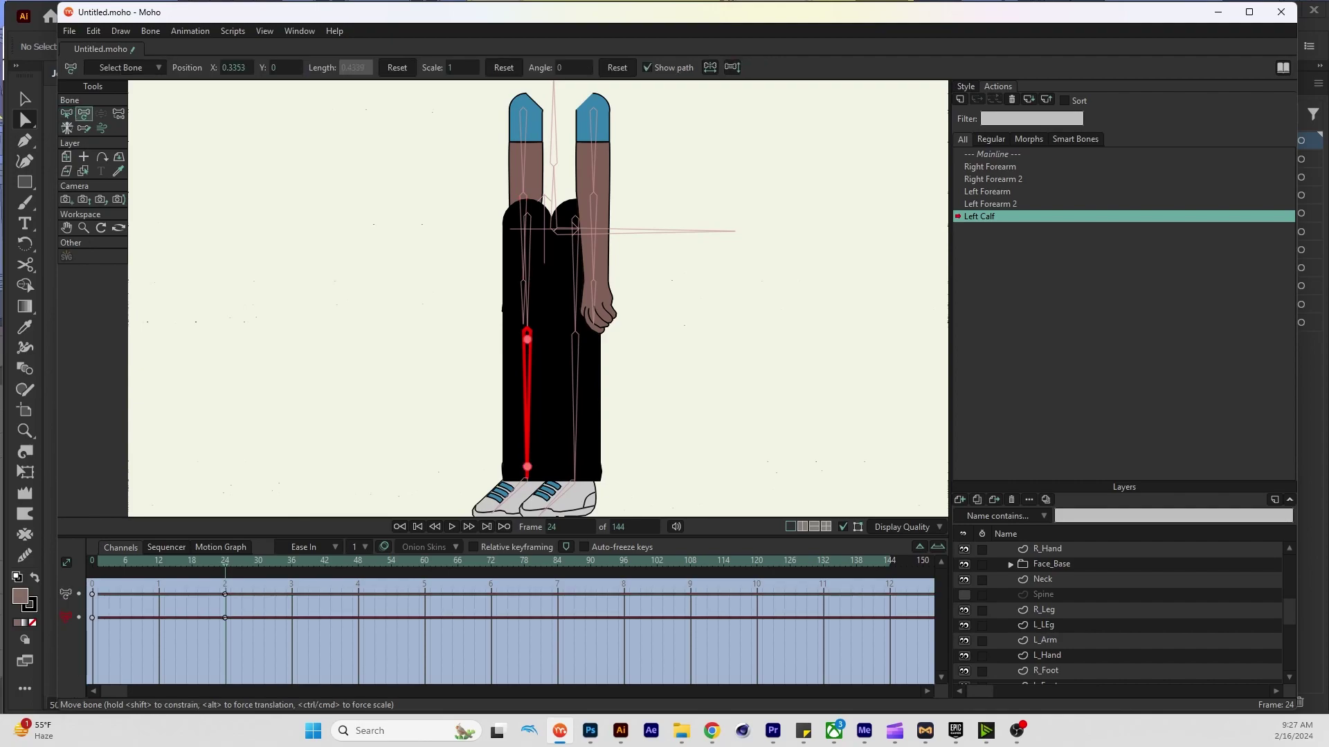
left_click_drag(527, 450, 675, 331)
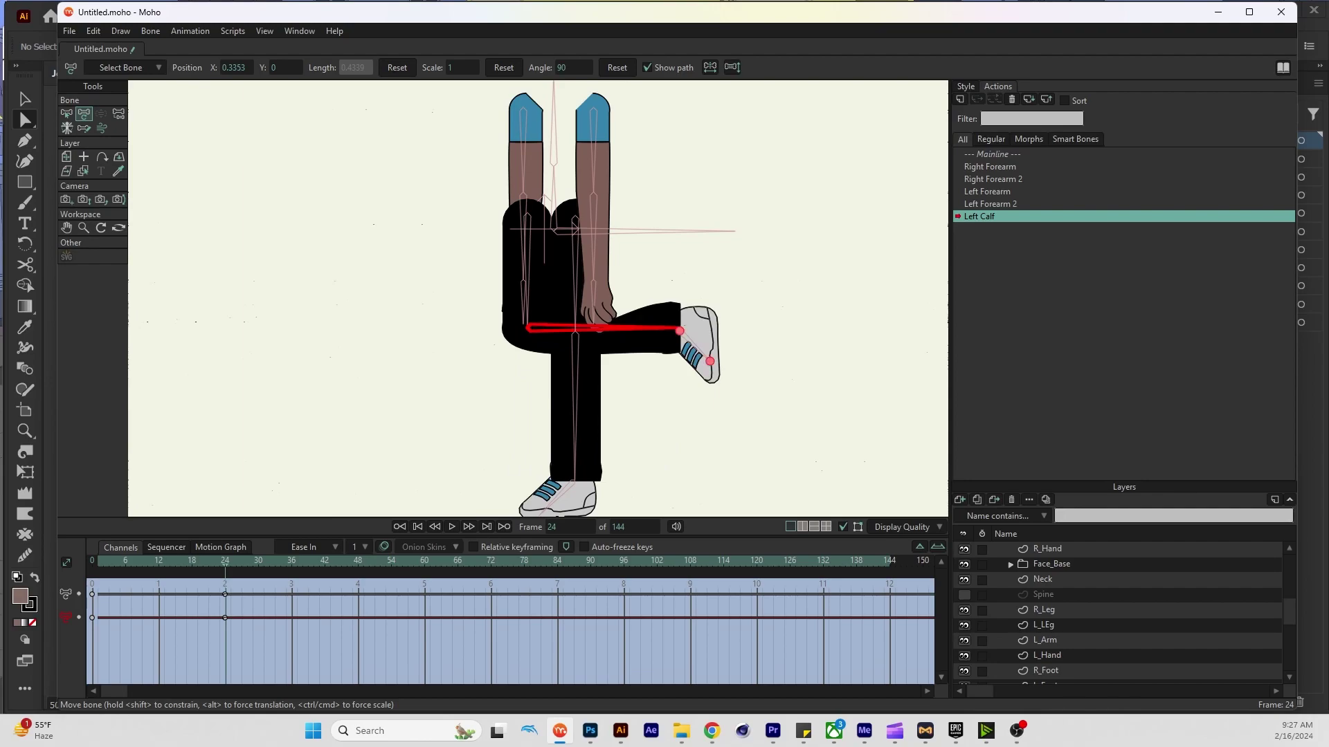
Hide the R_Leg layer and raise the inner knee point of L_LEg to thicken the bent knee
left_click(964, 609)
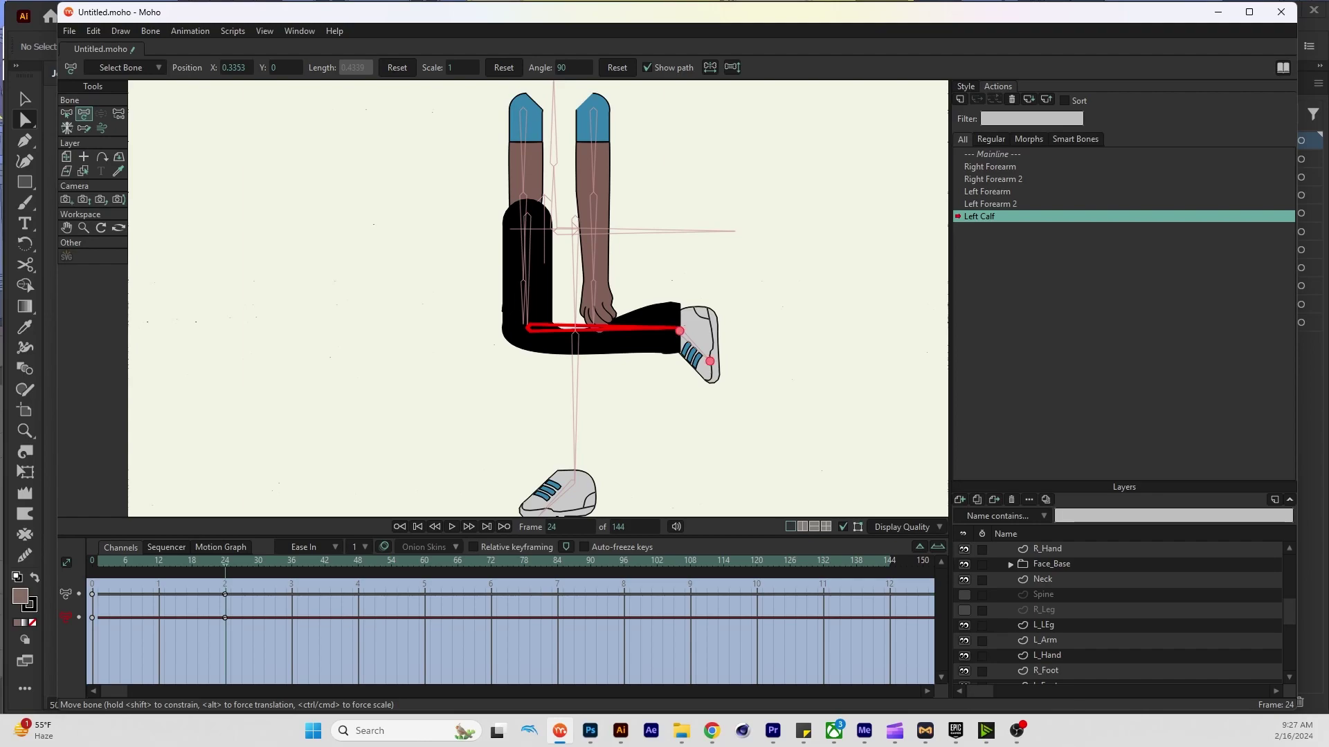
left_click(1044, 625)
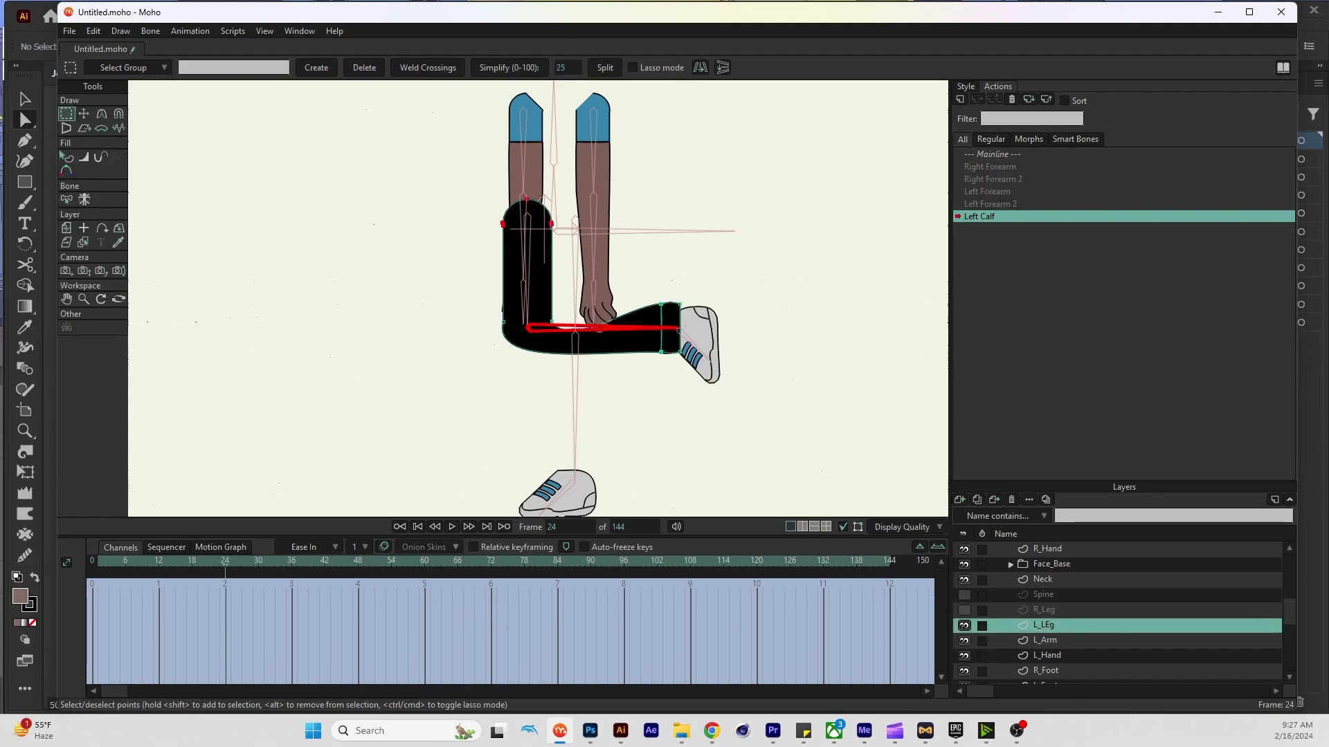
key("t")
scroll(551, 322, "up", 4)
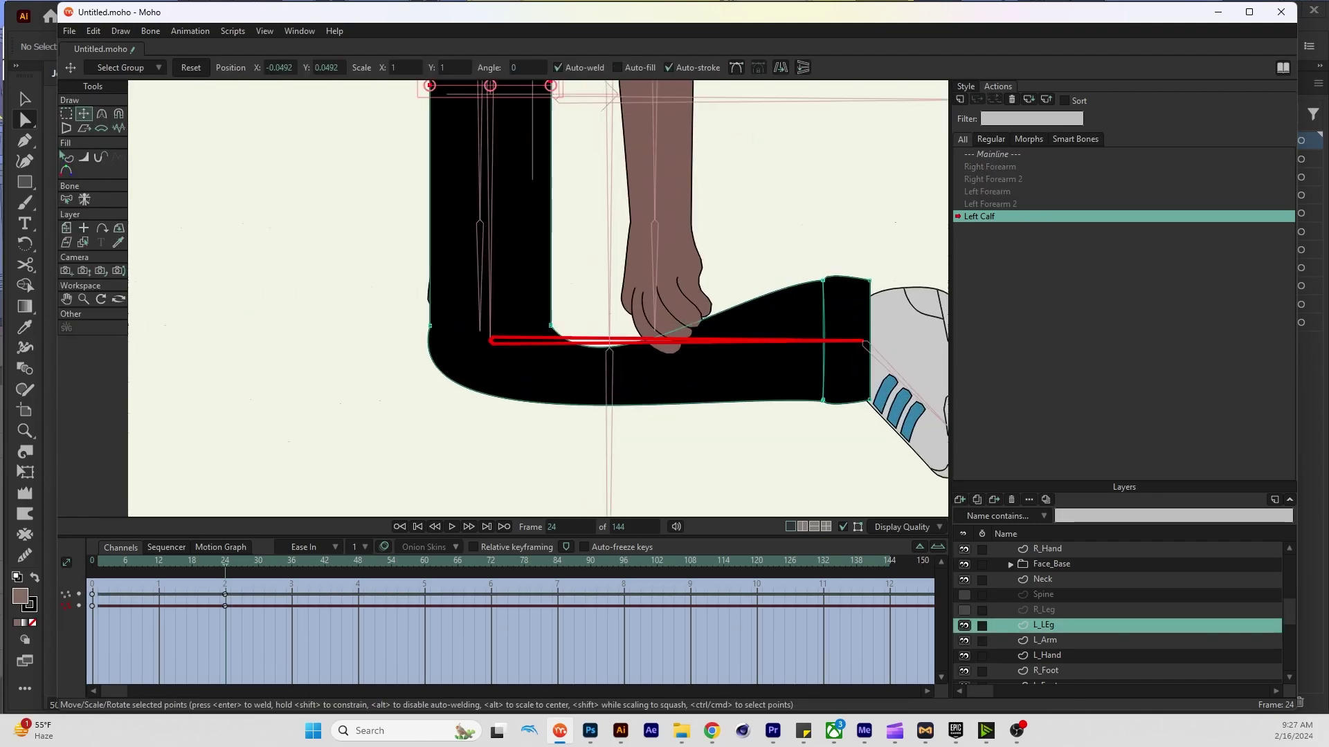
key("g")
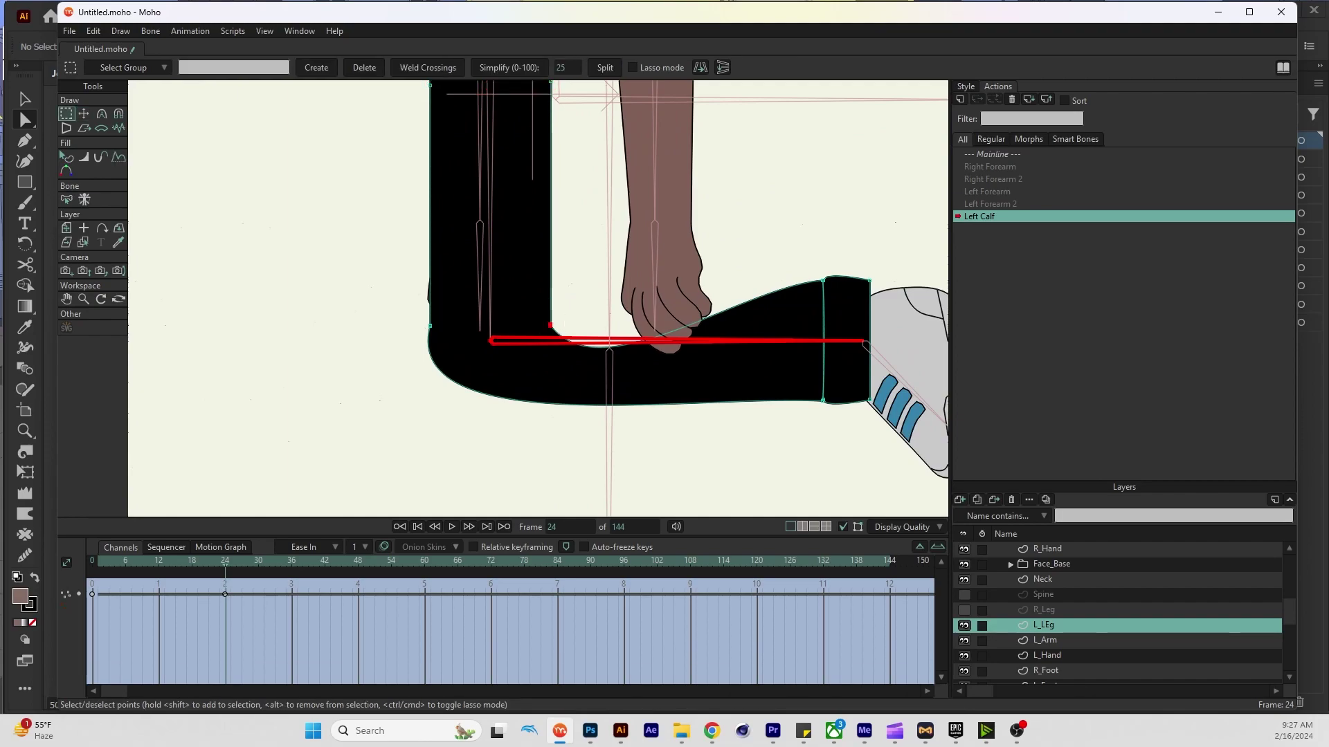
key("t")
key("Up")
key("Up")
key("Up")
key("Up")
key("Up")
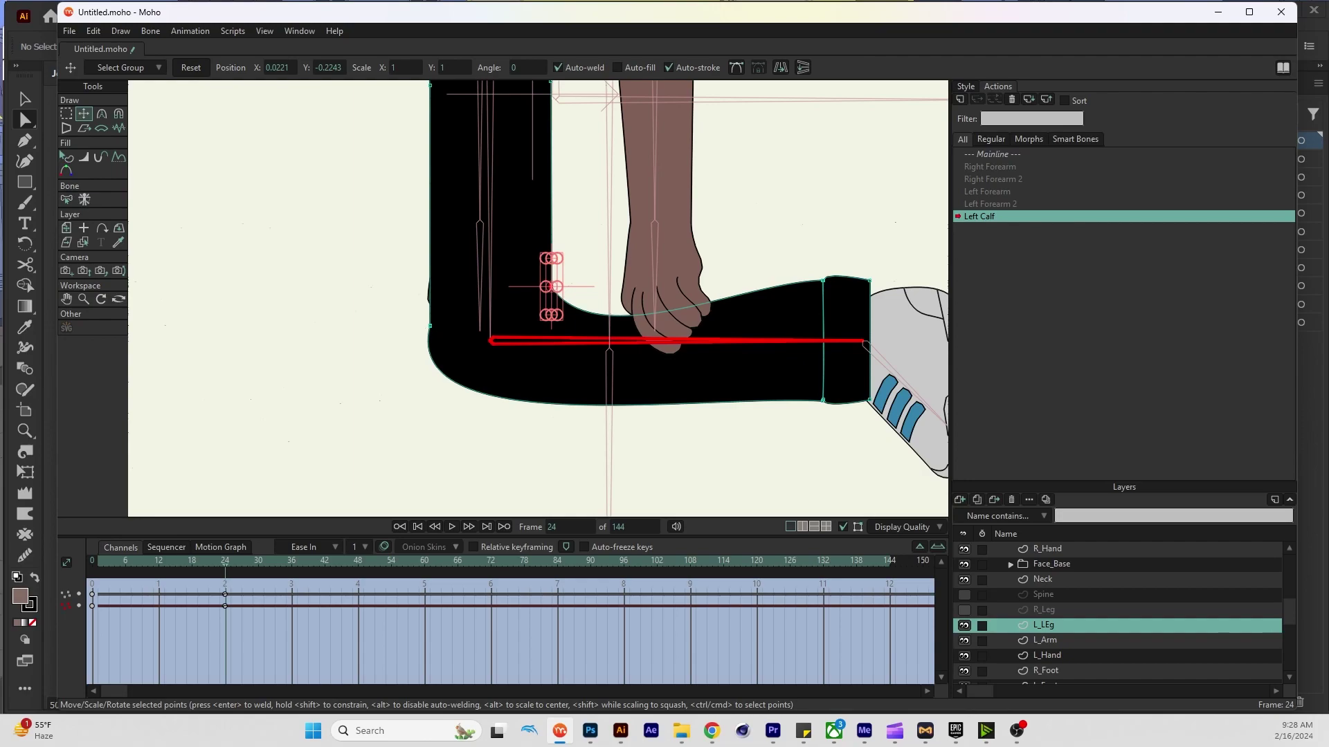
Adjust the curve handle at the left leg's inner knee point so the calf's upper edge runs straight
key("c")
scroll(558, 291, "up", 3)
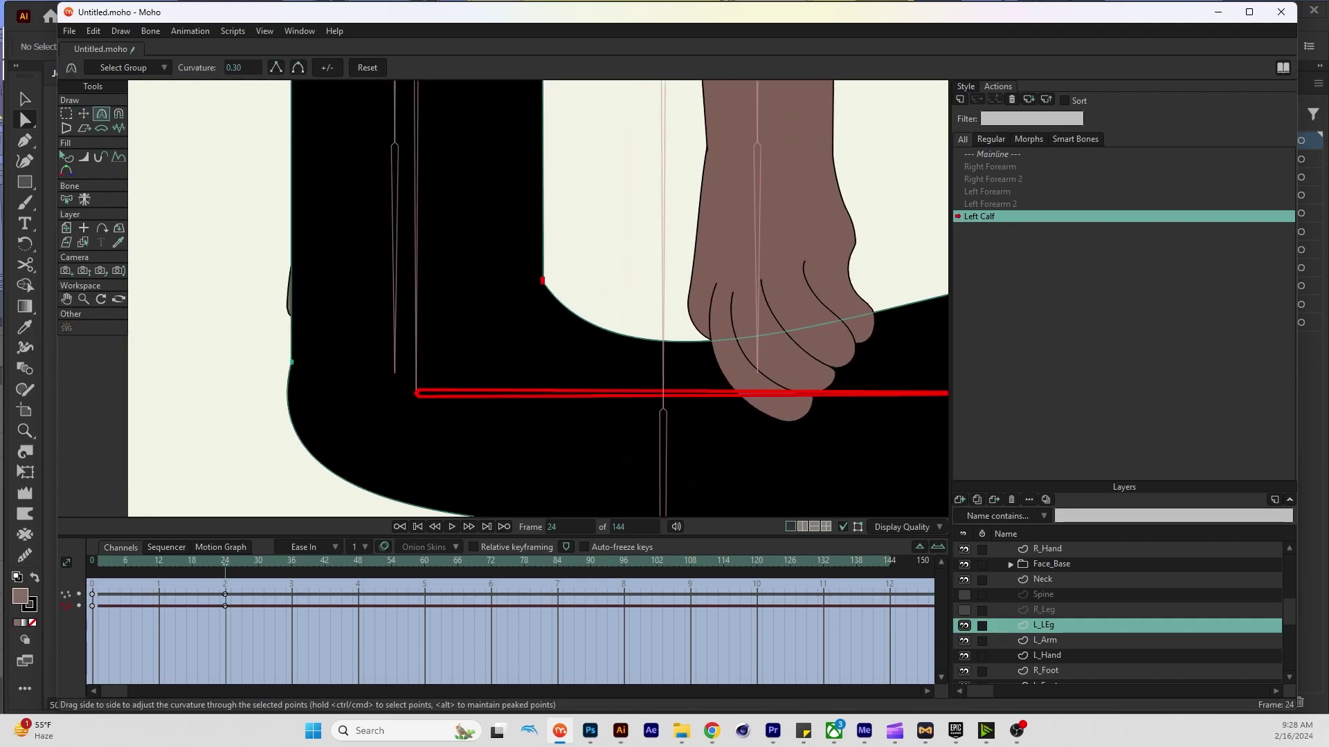
key("ctrl+d")
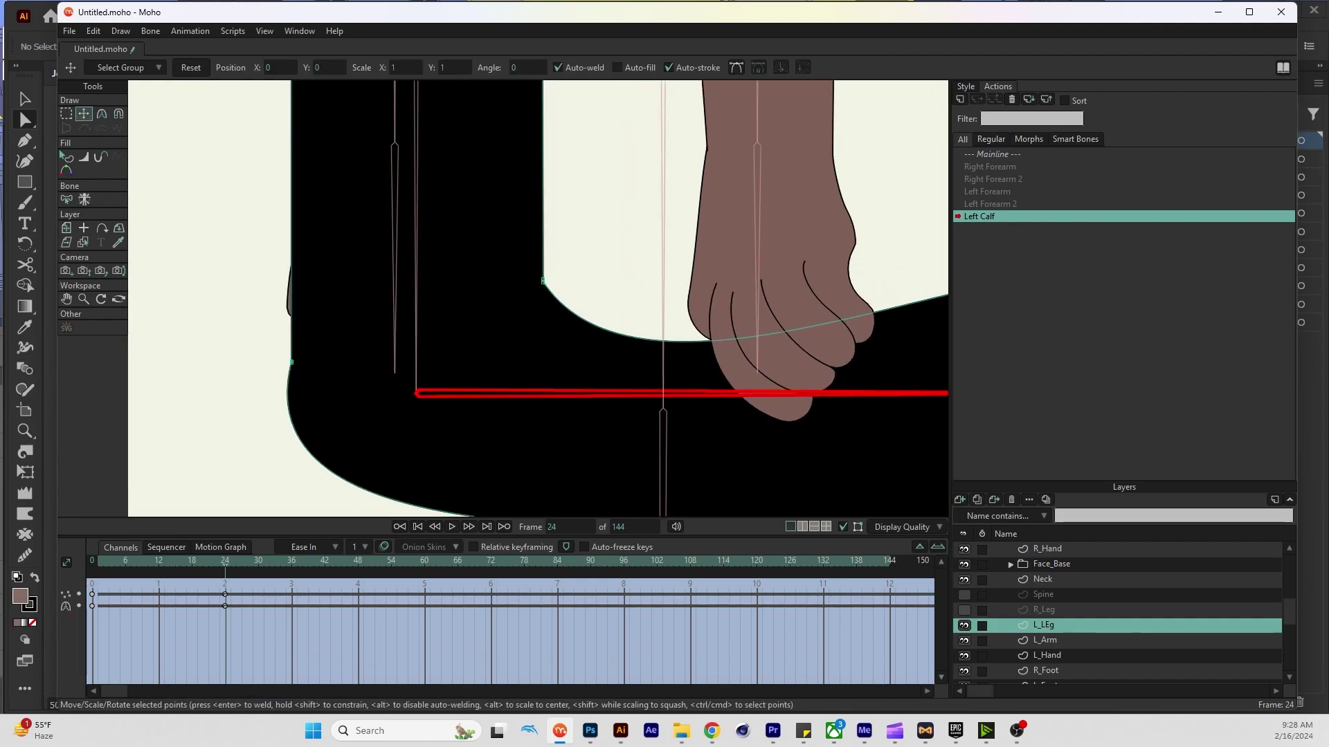
scroll(559, 287, "up", 3)
scroll(622, 408, "down", 3)
left_click(667, 377)
scroll(667, 377, "down", 3)
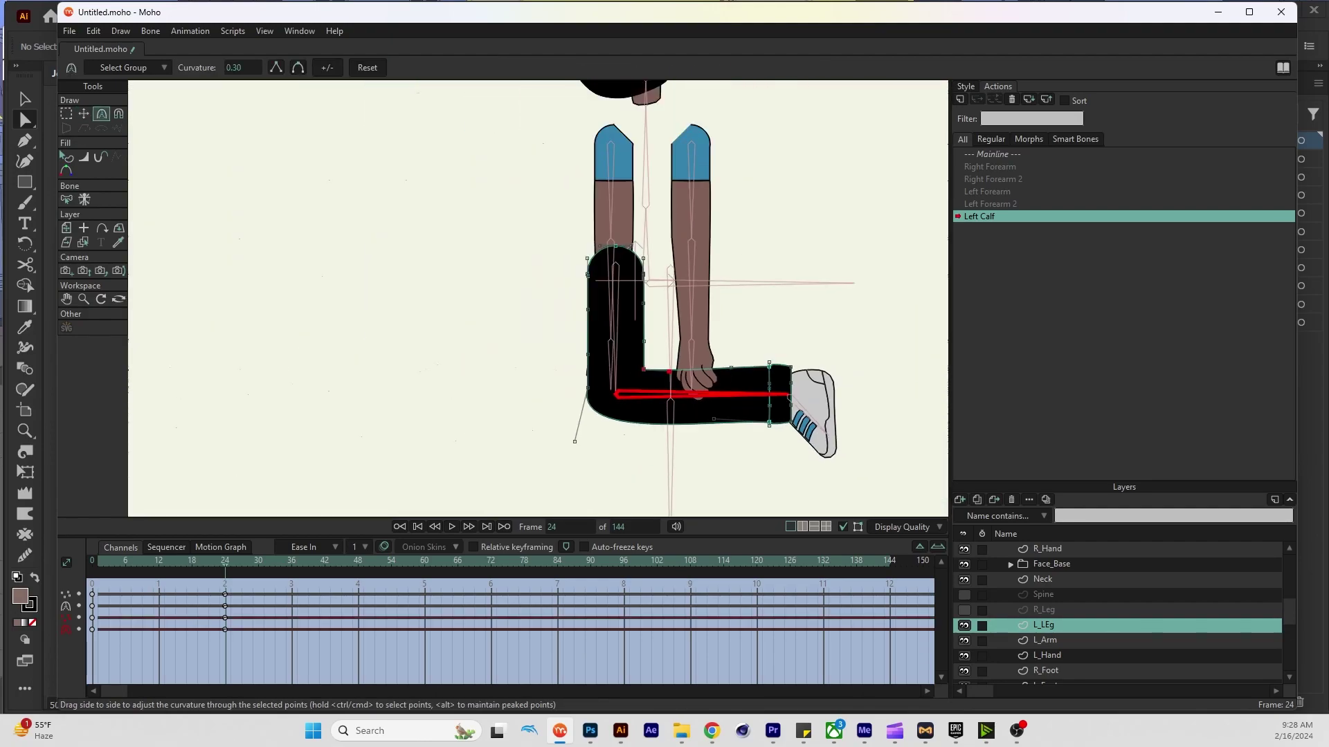
Scrub through the Left Calf action to check how the knee deforms between frames 0 and 24
key("shift+ctrl+Left")
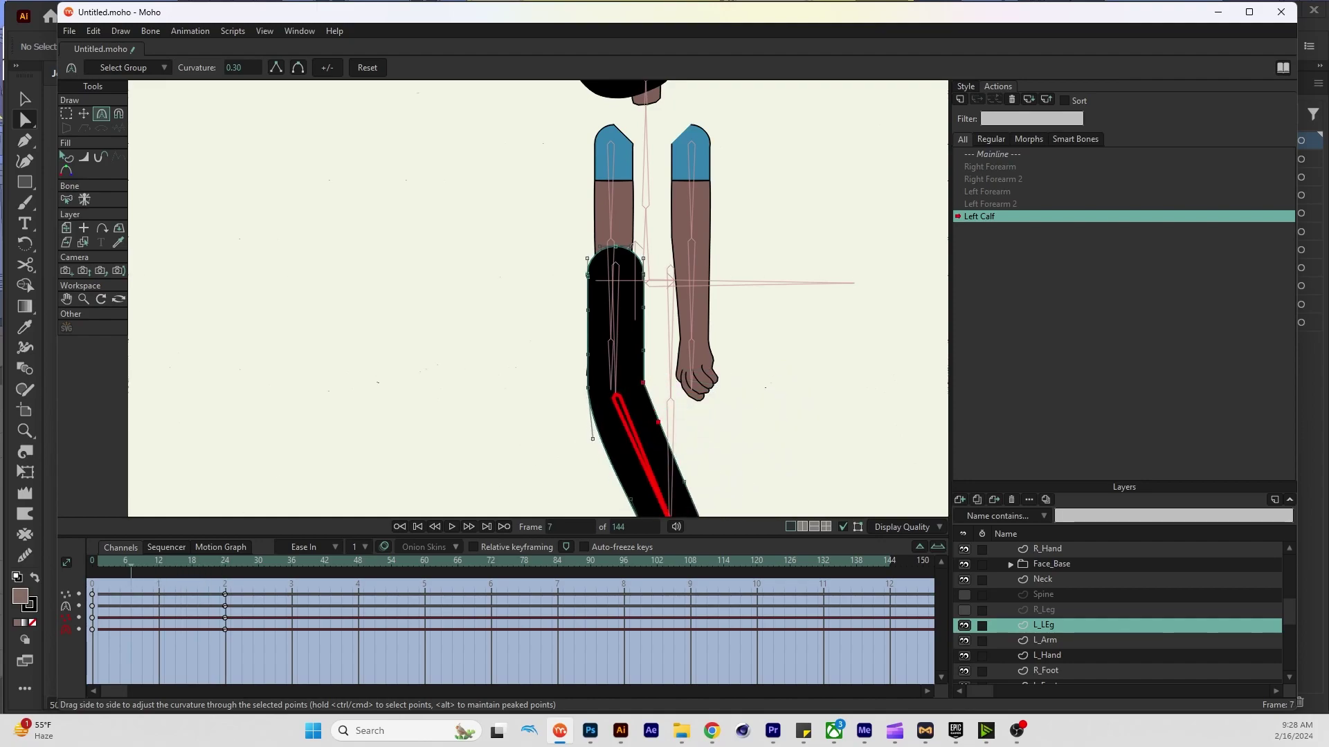
key("shift+ctrl+Right")
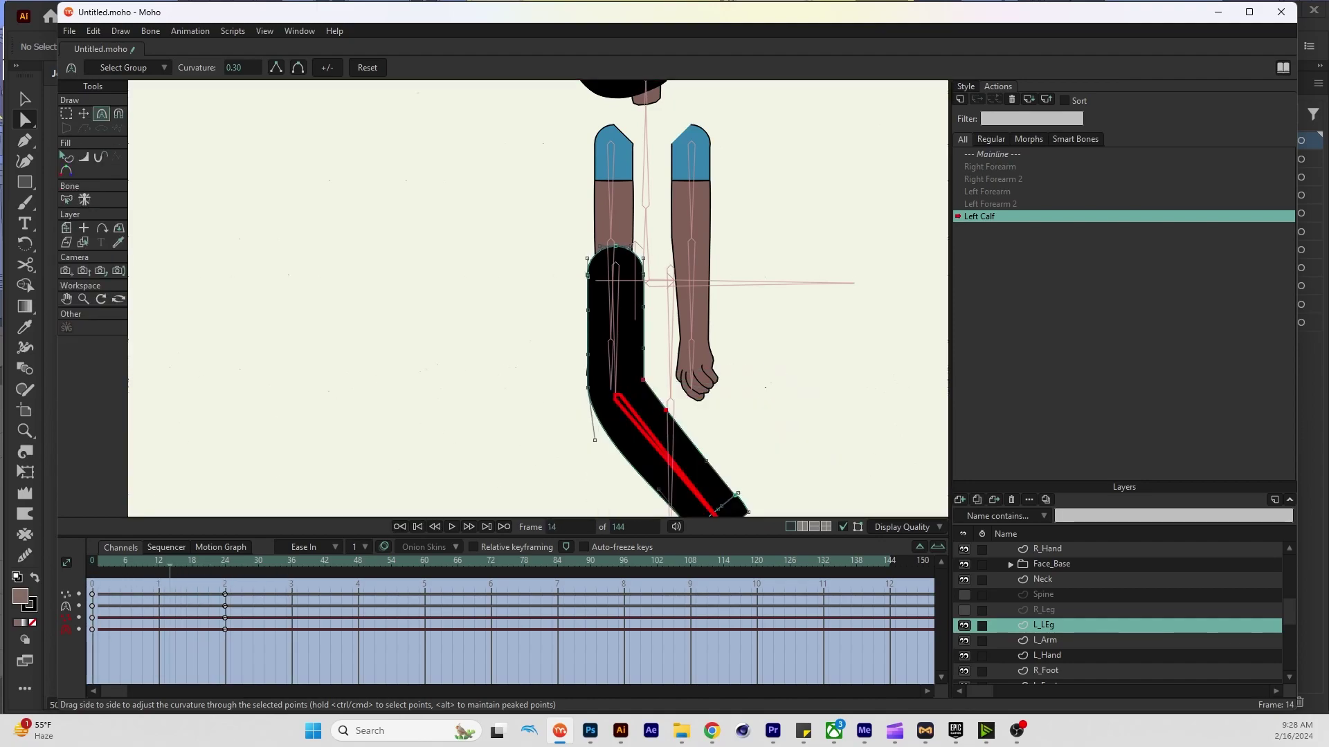
key("shift+ctrl+Left")
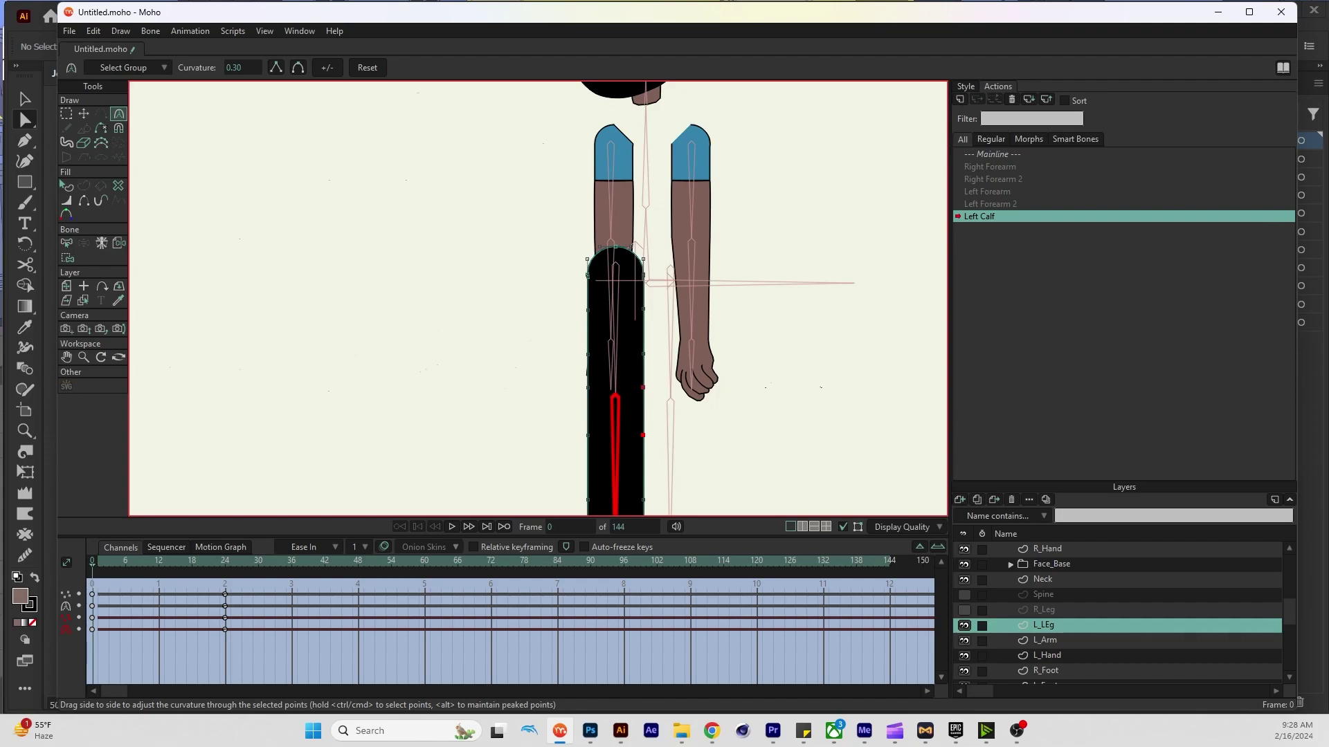
Return to the mainline, select the right calf bone, and show the R_Leg layer in place of L_LEg
left_click(992, 154)
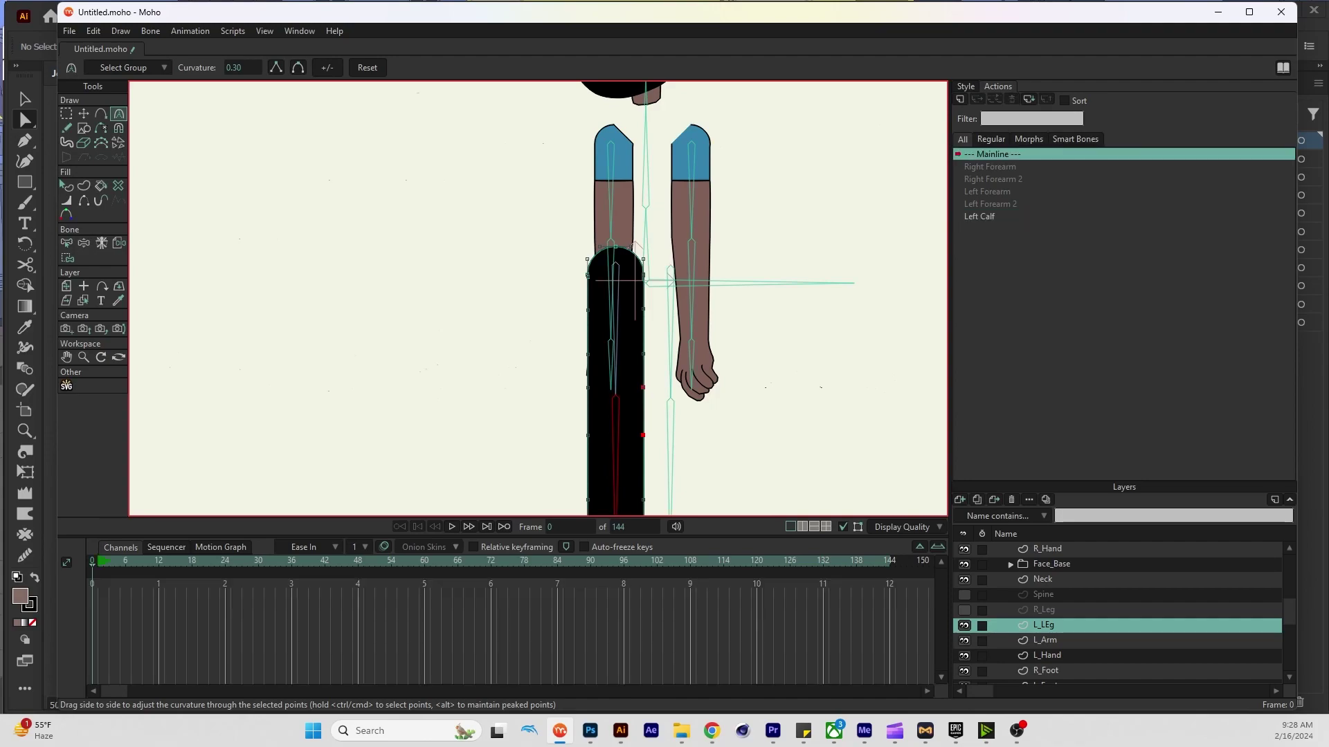
key("z")
left_click(670, 456)
left_click(964, 610)
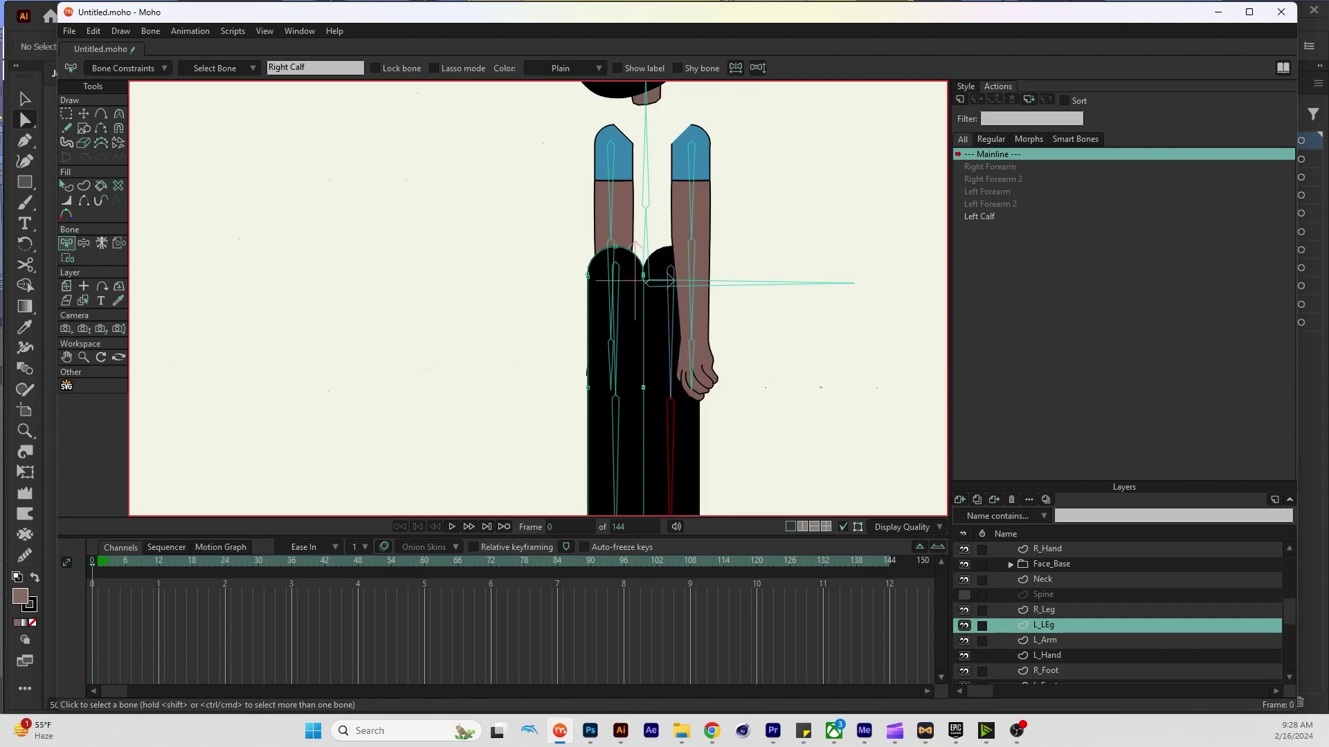
left_click(964, 625)
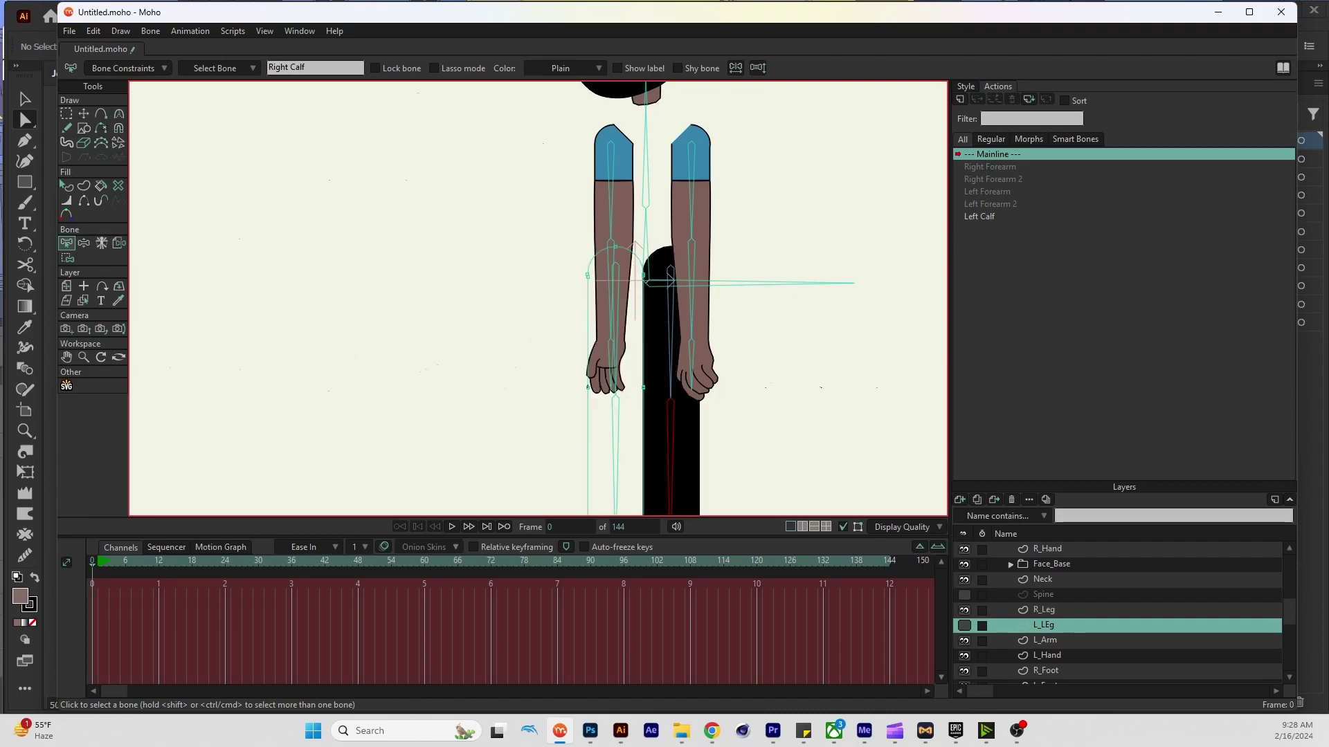
On the John Rig layer, create a smart bone action named Right Calf for the right calf bone
left_click(1044, 610)
scroll(1121, 609, "up", 1)
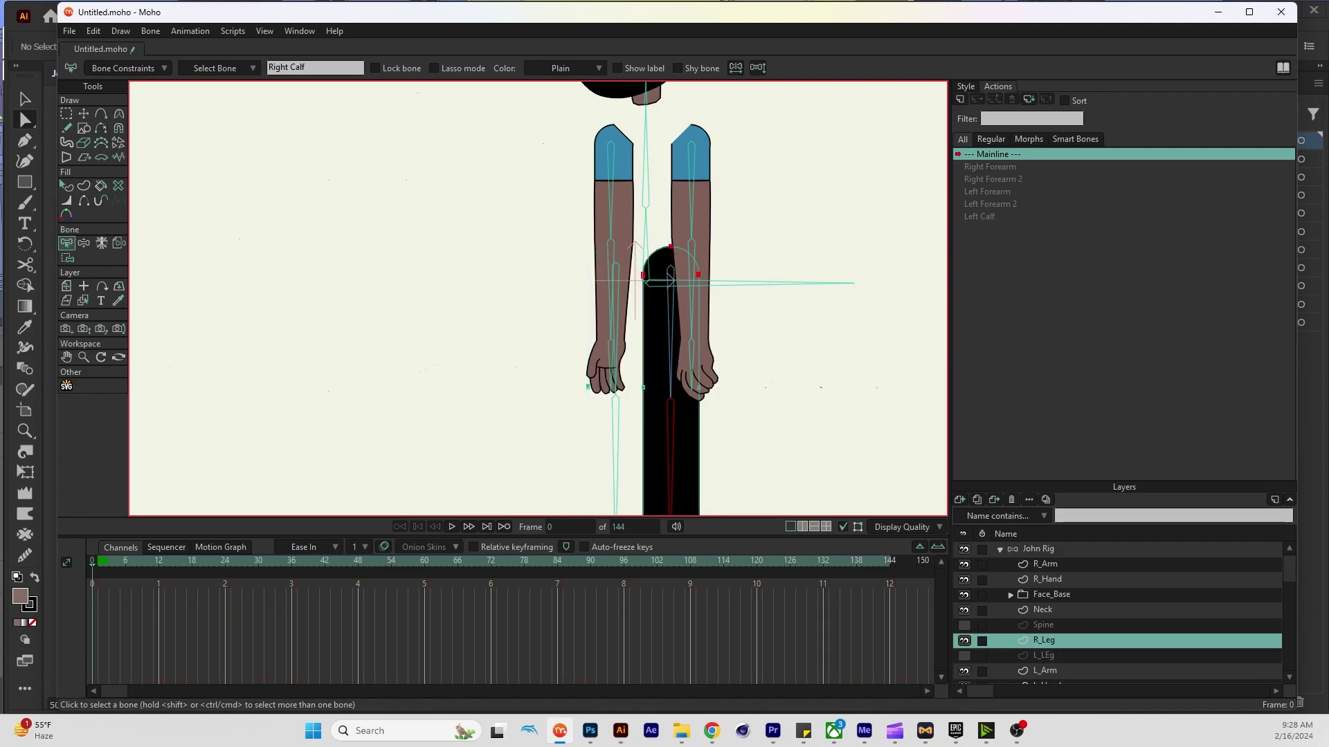
left_click(1038, 548)
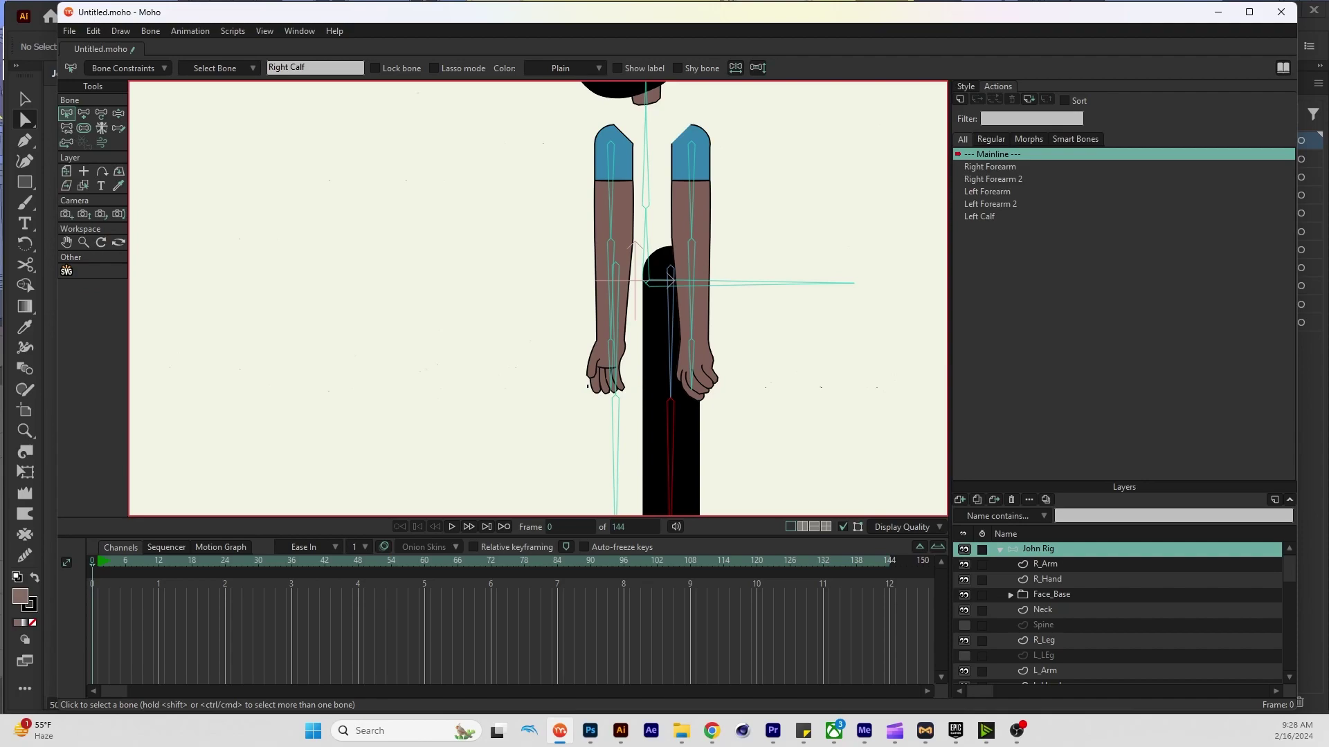
left_click(960, 99)
key("Return")
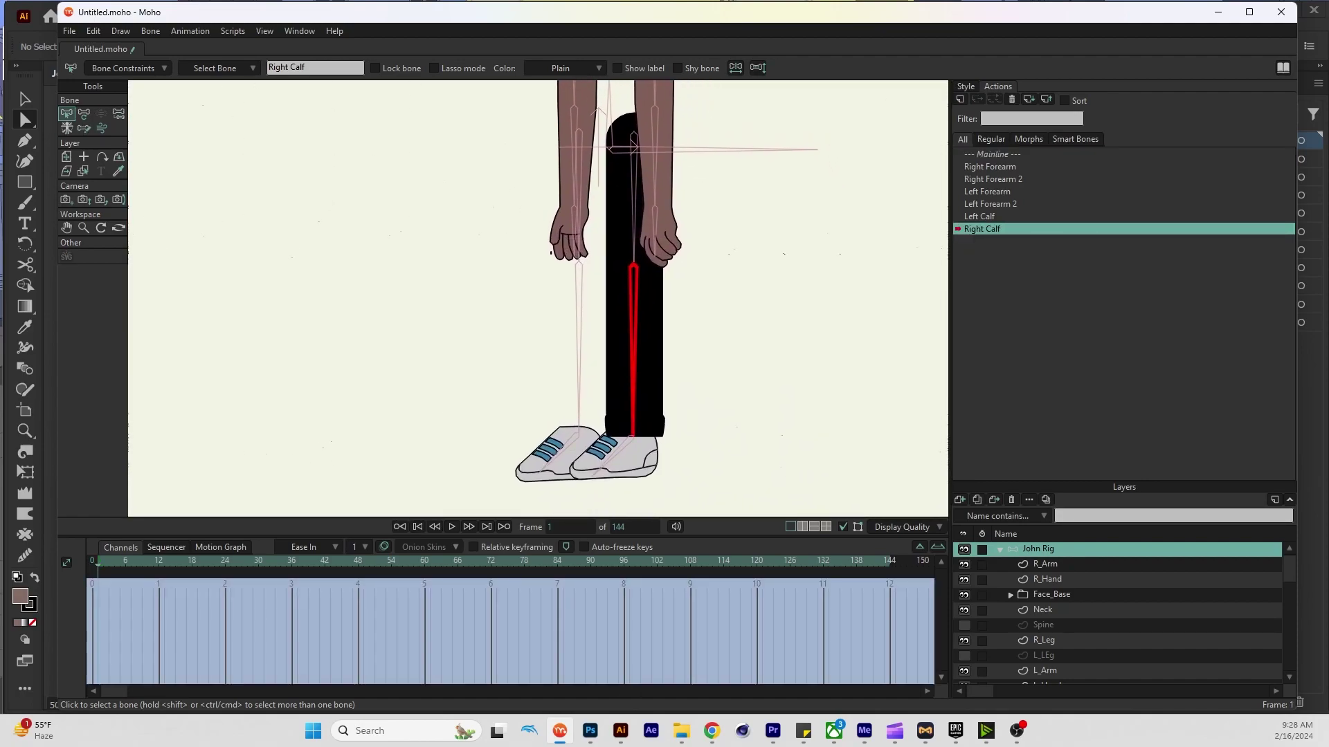
At frame 24 of the Right Calf action, rotate the right calf bone to an angle of 450 degrees
left_click(225, 562)
key("t")
left_click_drag(633, 422, 807, 266)
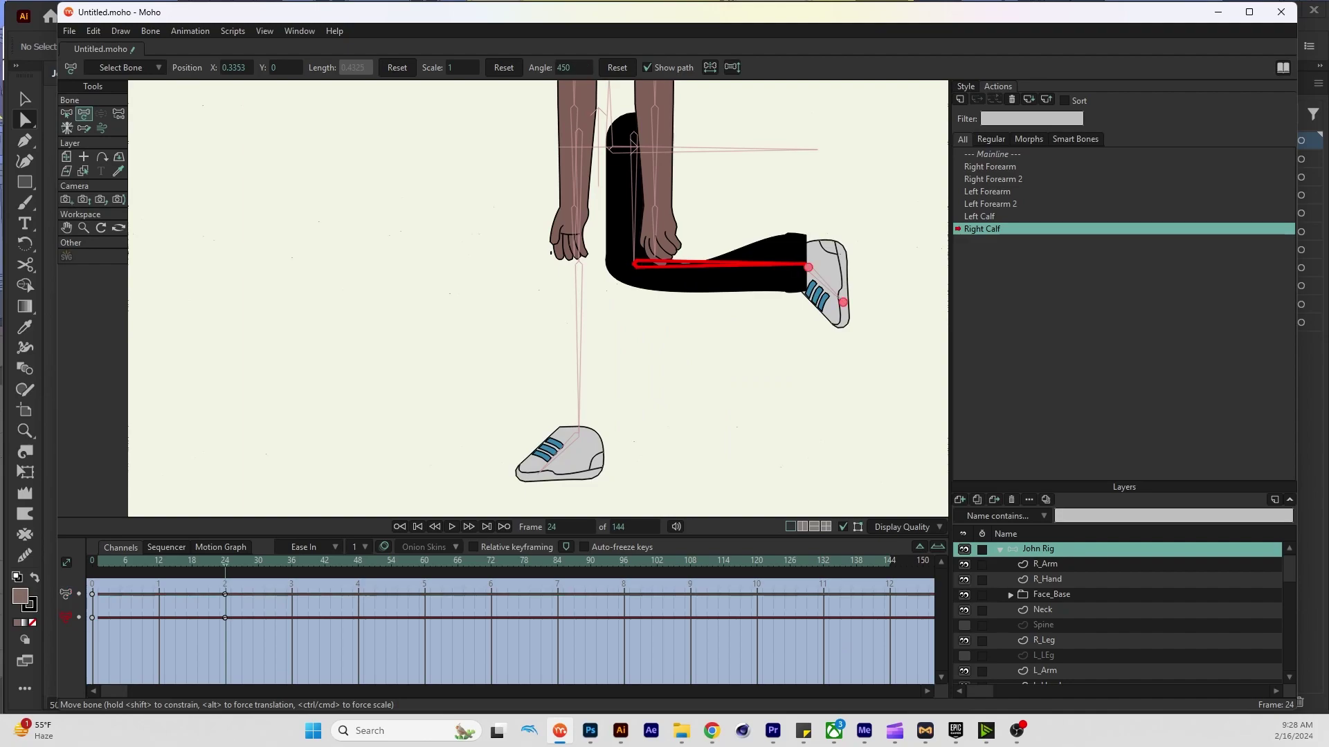
Raise the inner knee point of the R_Leg layer to thicken the bent knee
scroll(1107, 609, "down", 1)
left_click(1043, 594)
scroll(679, 206, "up", 3)
key("t")
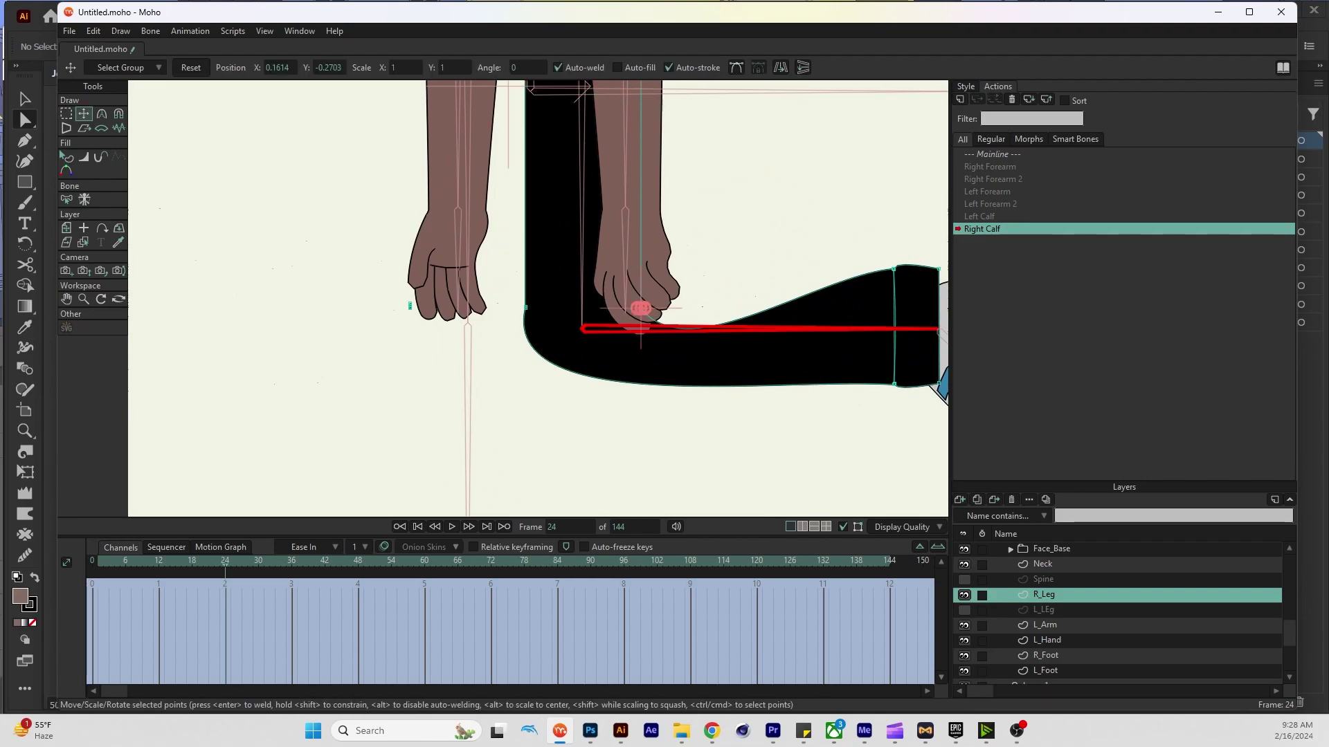
left_click_drag(641, 308, 638, 266)
Move the right leg's inner knee curve handle upward so the calf's upper edge runs straight
key("c")
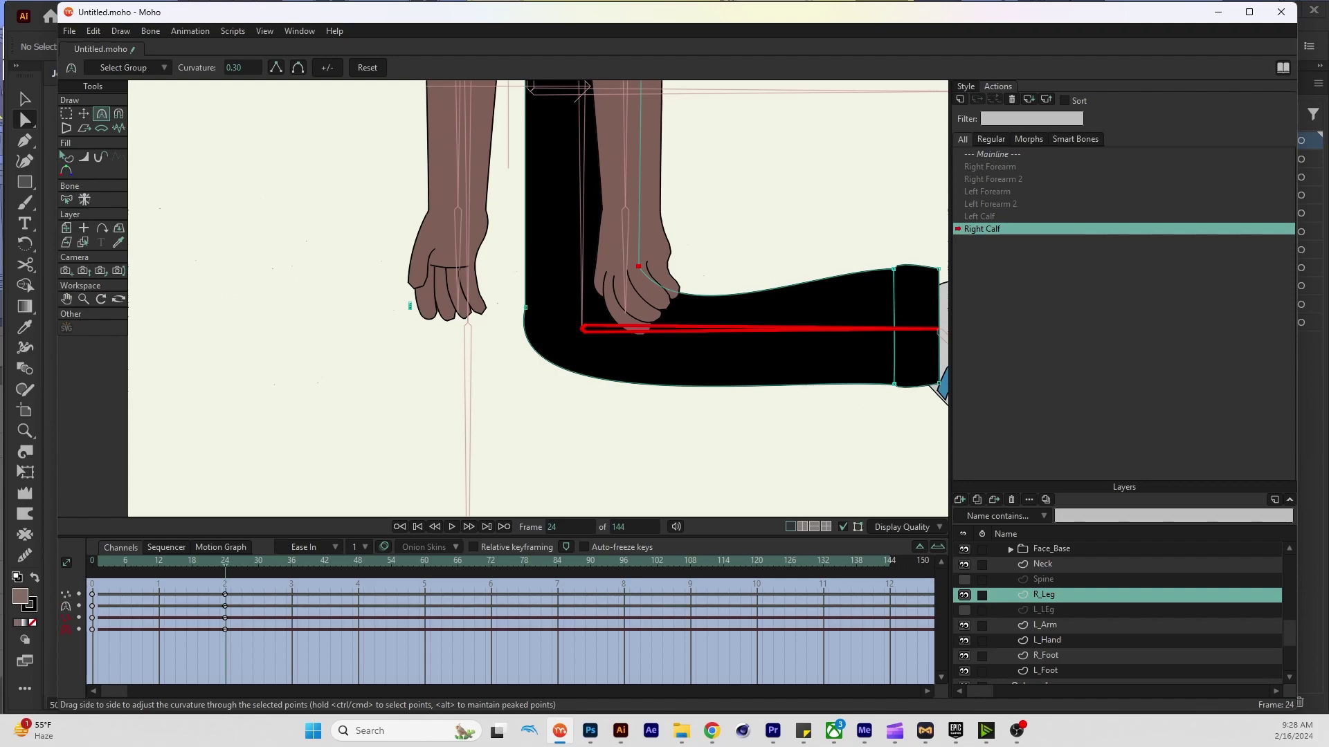
key("ctrl+a")
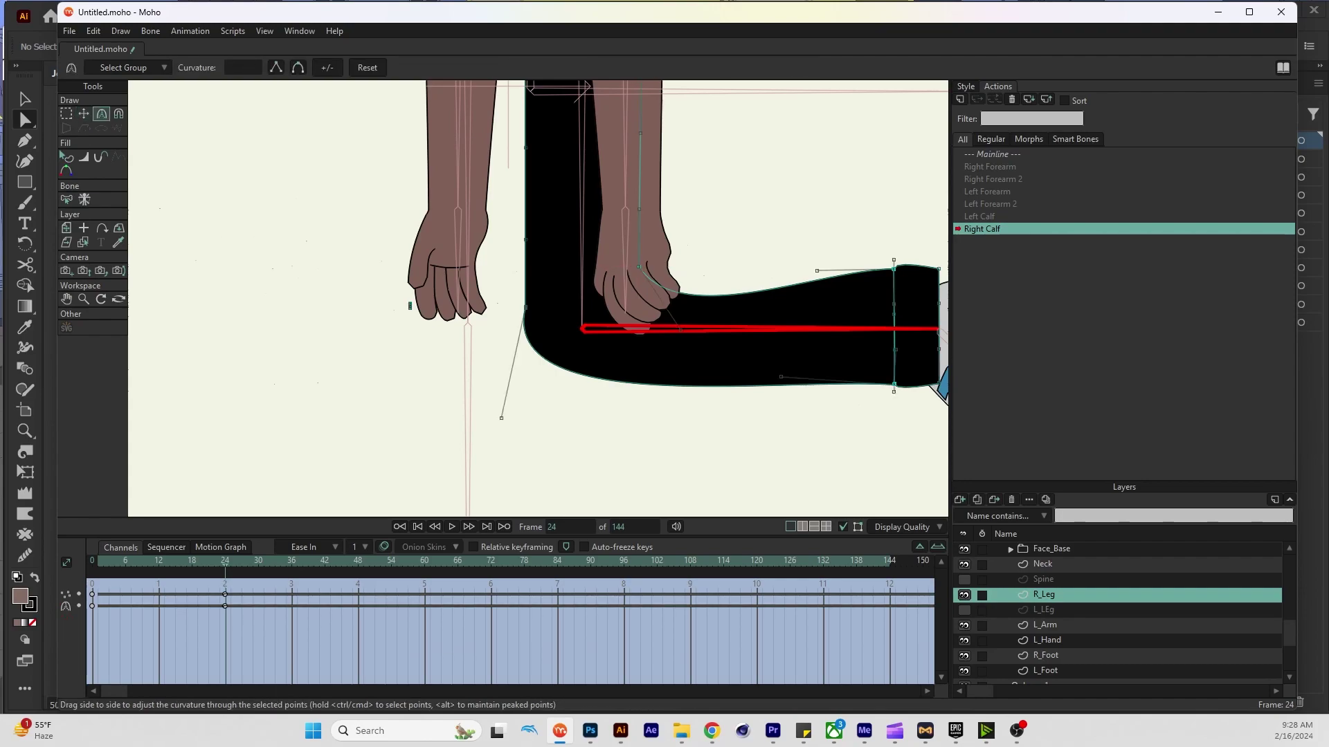
left_click_drag(680, 330, 711, 273)
scroll(711, 274, "down", 3)
scroll(1121, 609, "up", 1)
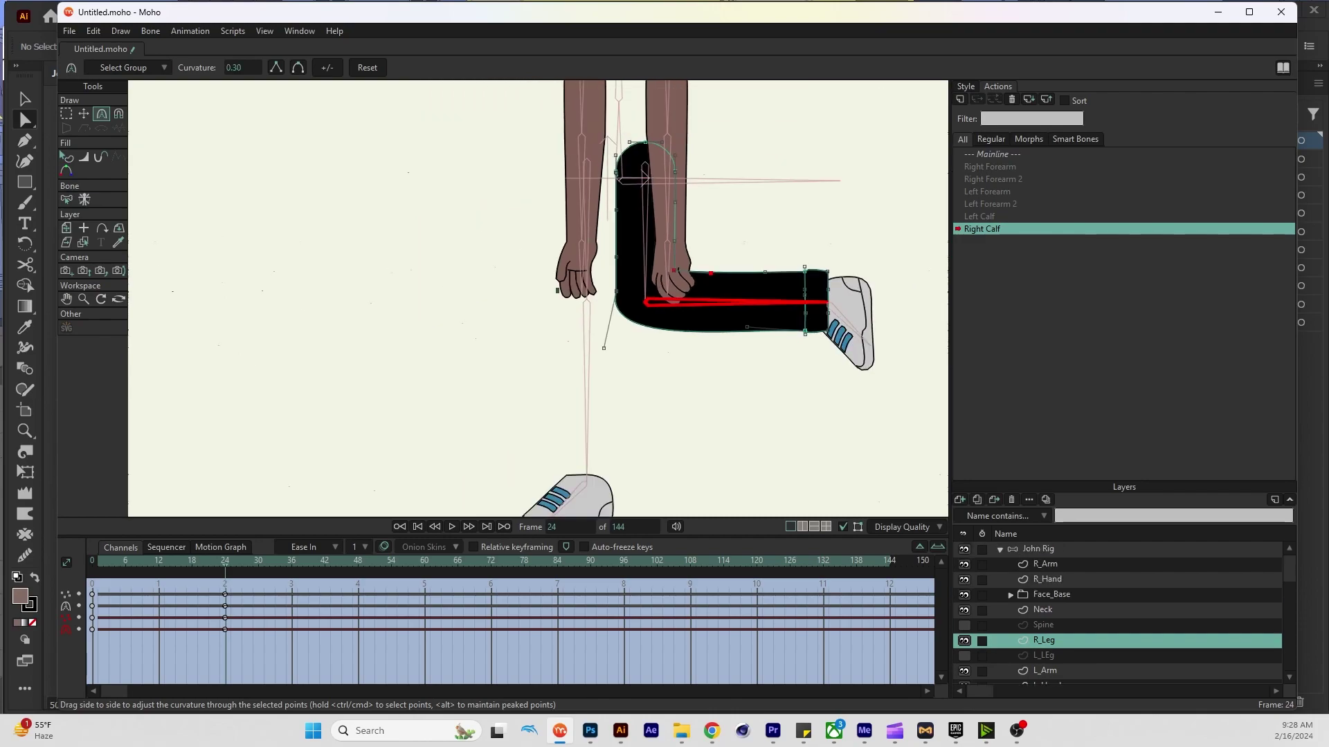
Return the John Rig to the mainline and make the Spine and L_LEg layers visible again
left_click(1038, 549)
double_click(992, 154)
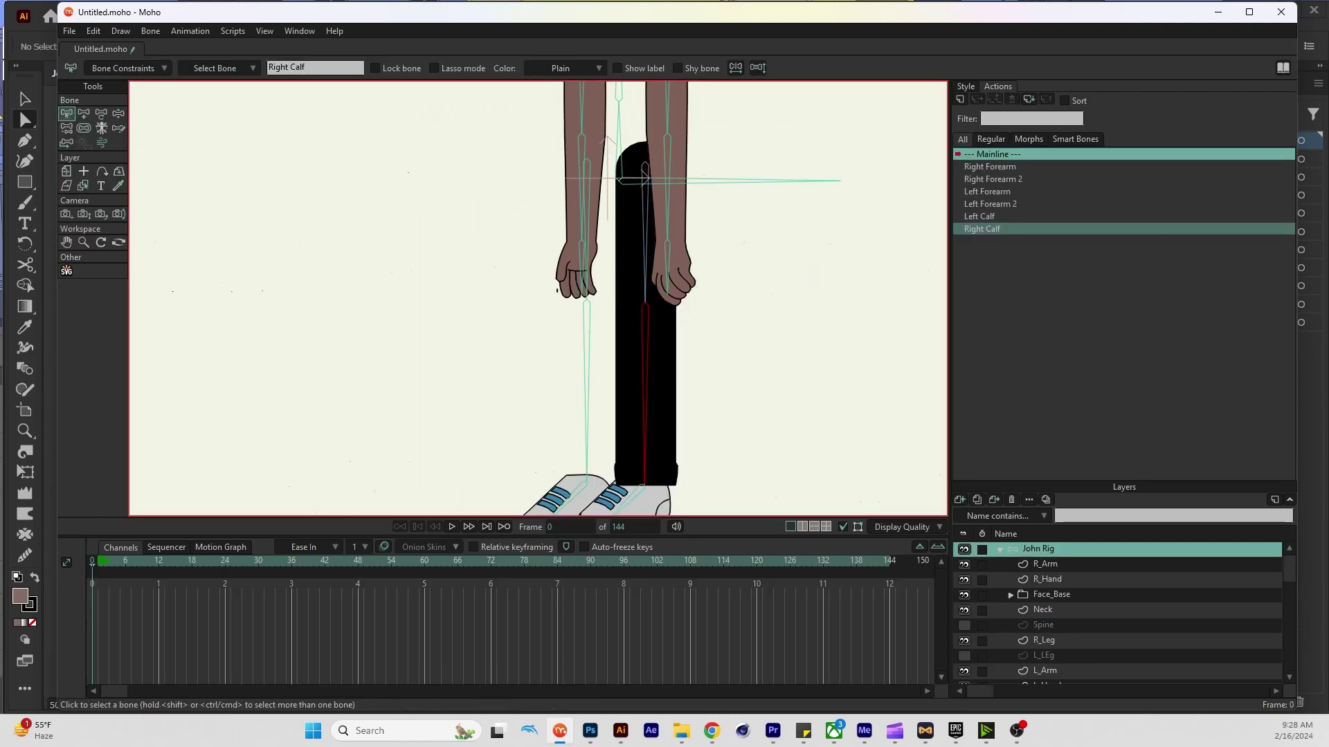
left_click(964, 625)
left_click(964, 655)
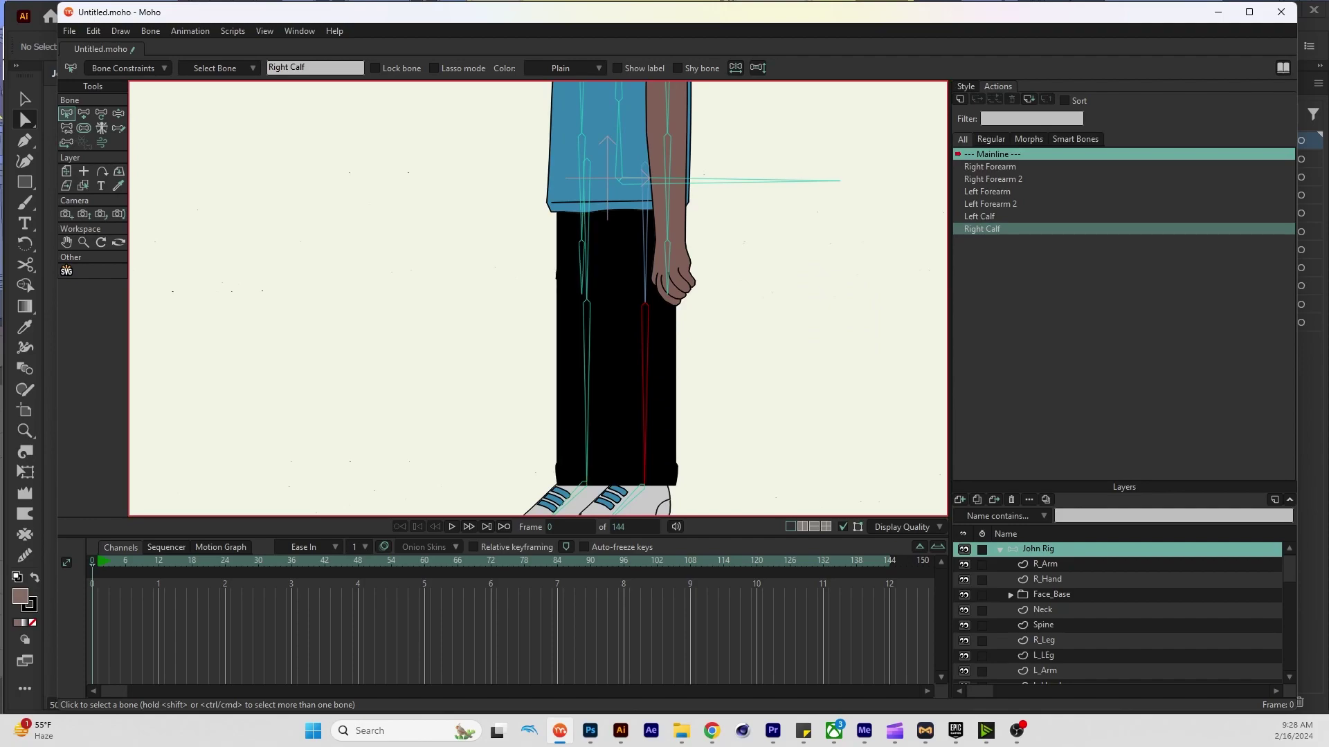
Test the right and left calf bends in the mainline with the Manipulate Bones tool and undo the last pose
key("z")
left_click_drag(644, 465, 761, 395)
left_click_drag(585, 470, 599, 415)
key("t")
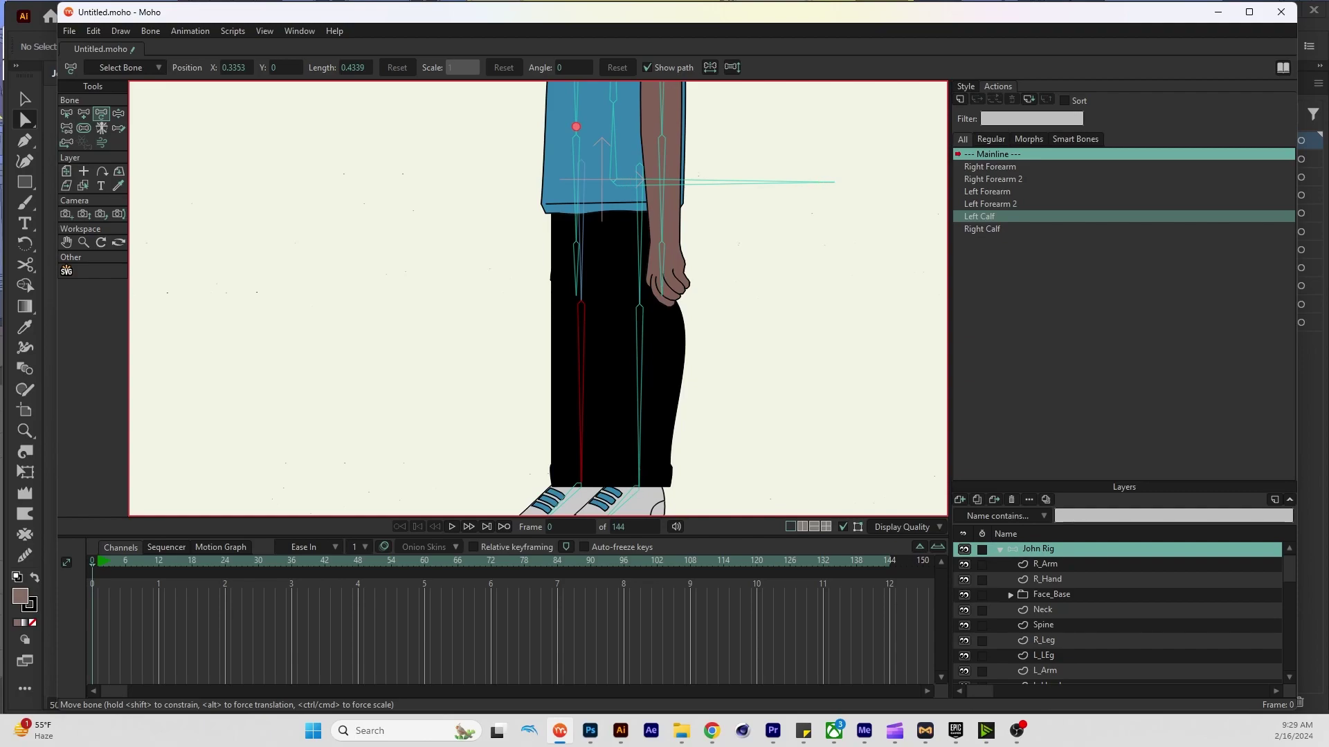
key("z")
left_click_drag(574, 443, 626, 418)
key("ctrl+z")
Create a smart bone action named Left Thigh and rotate the left thigh bone forward to about 243 degrees
key("t")
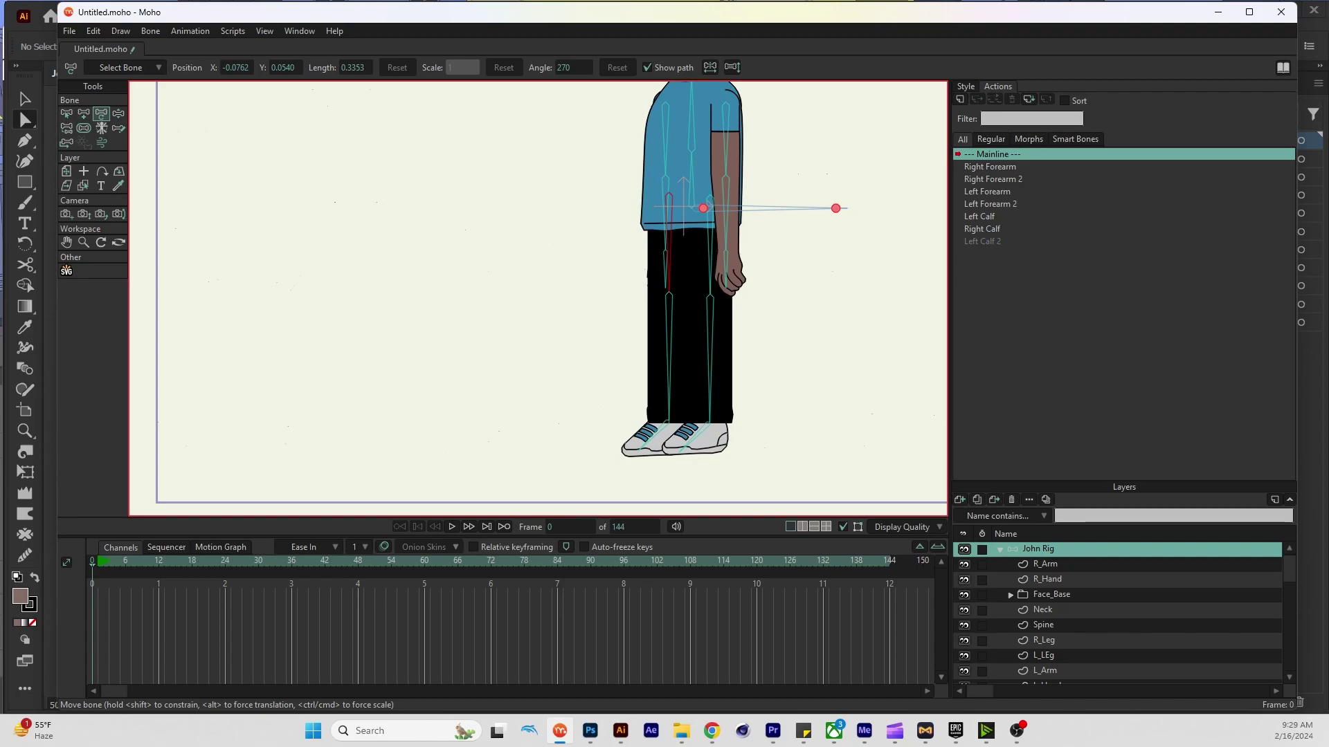
left_click(960, 100)
key("Return")
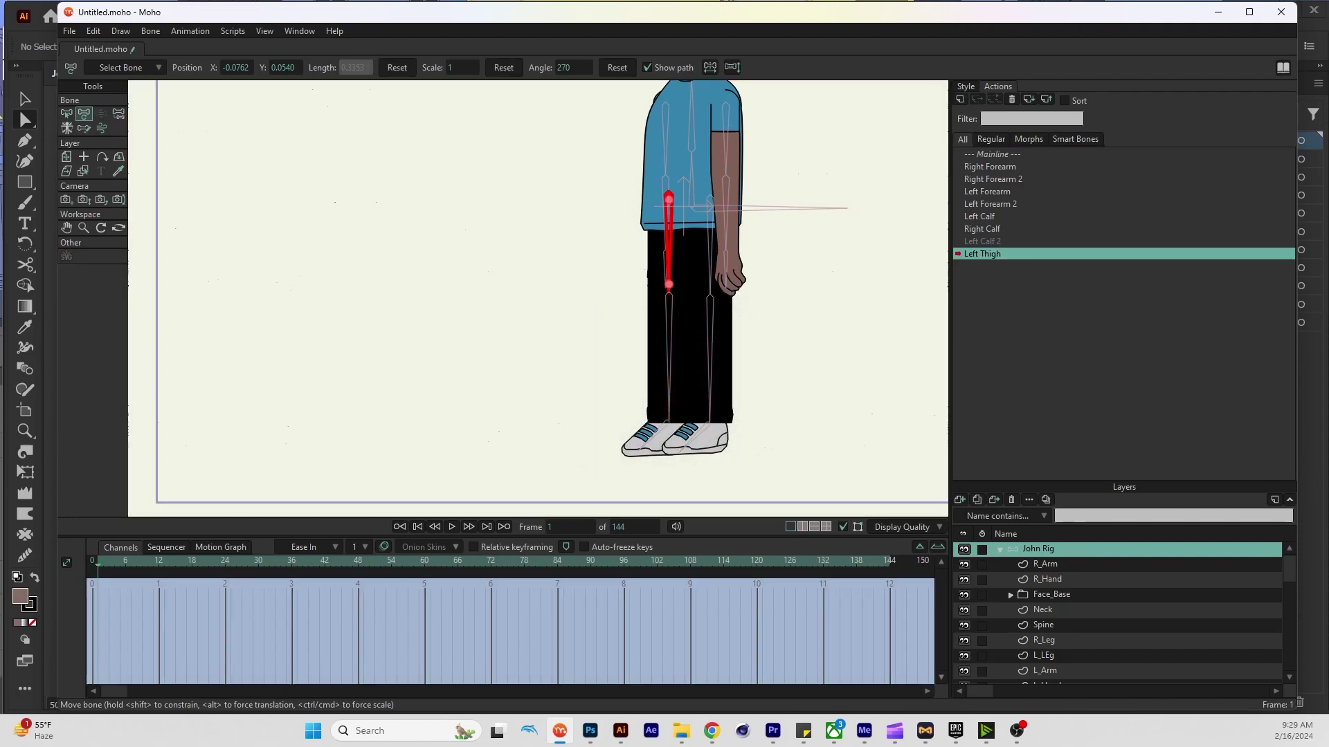
left_click_drag(669, 281, 622, 281)
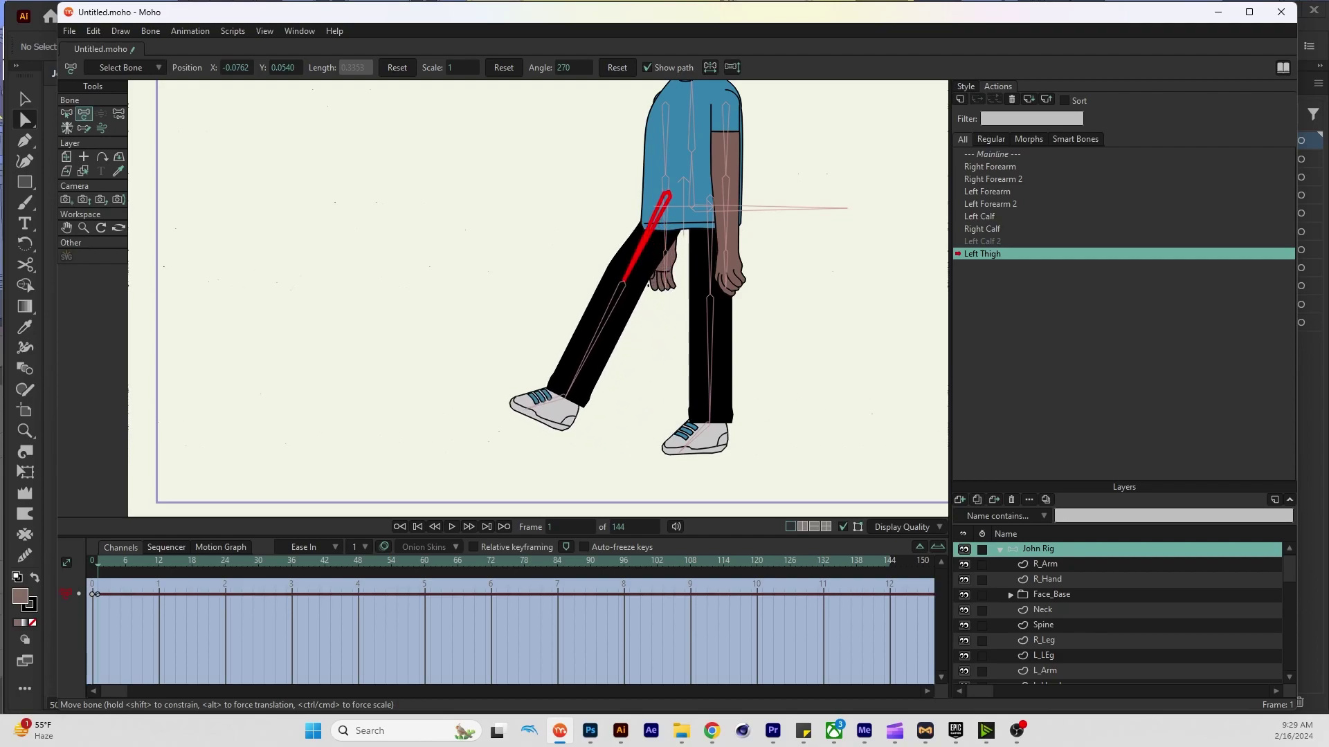
scroll(711, 124, "up", 3)
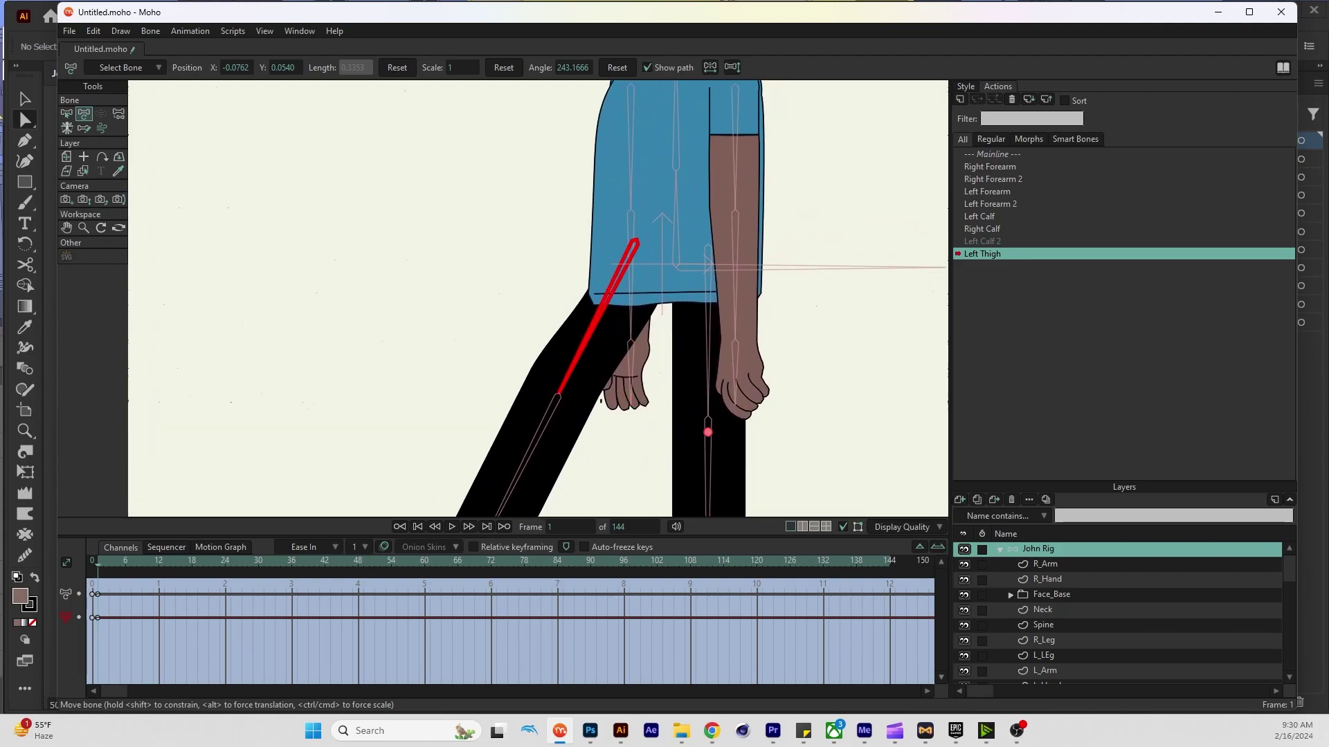
Reshape the L_LEg points and their curve handles at the hip and knee so the rotated thigh's outline runs straight
scroll(1122, 609, "down", 1)
scroll(1121, 609, "down", 2)
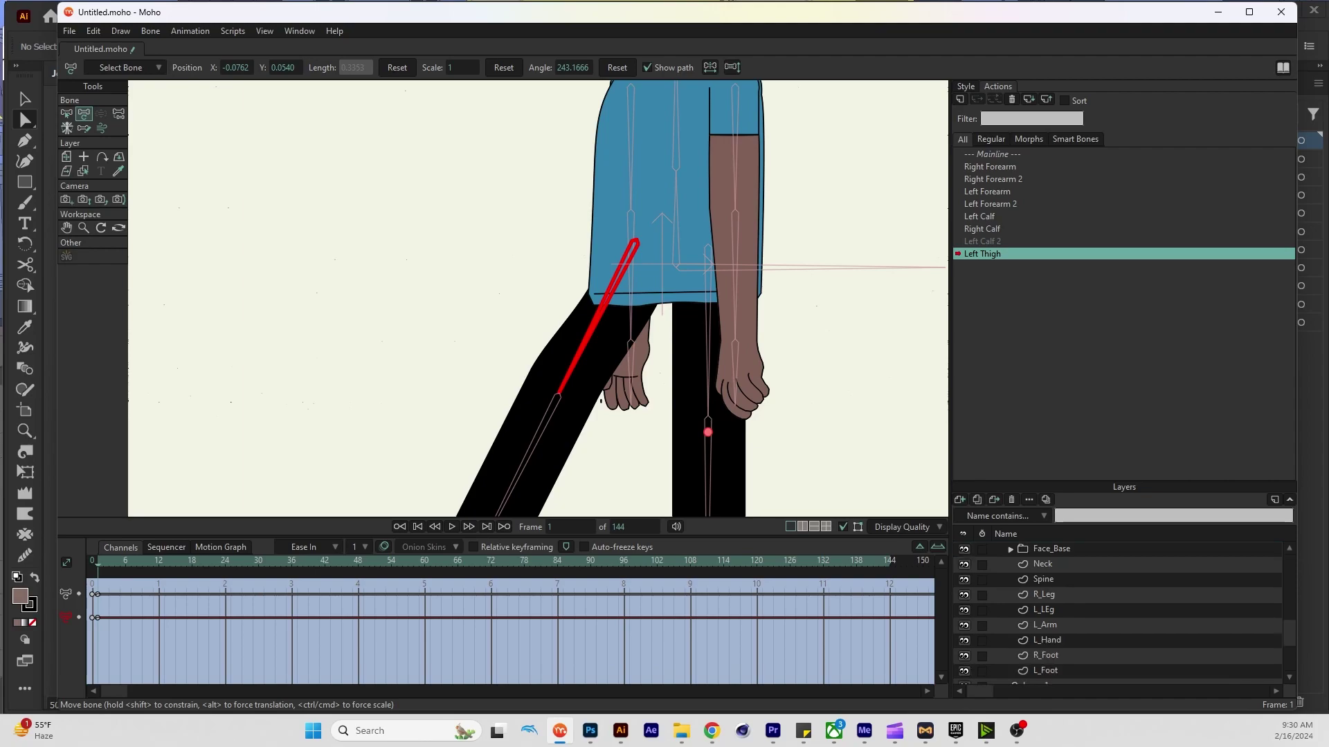
left_click(1121, 610)
key("t")
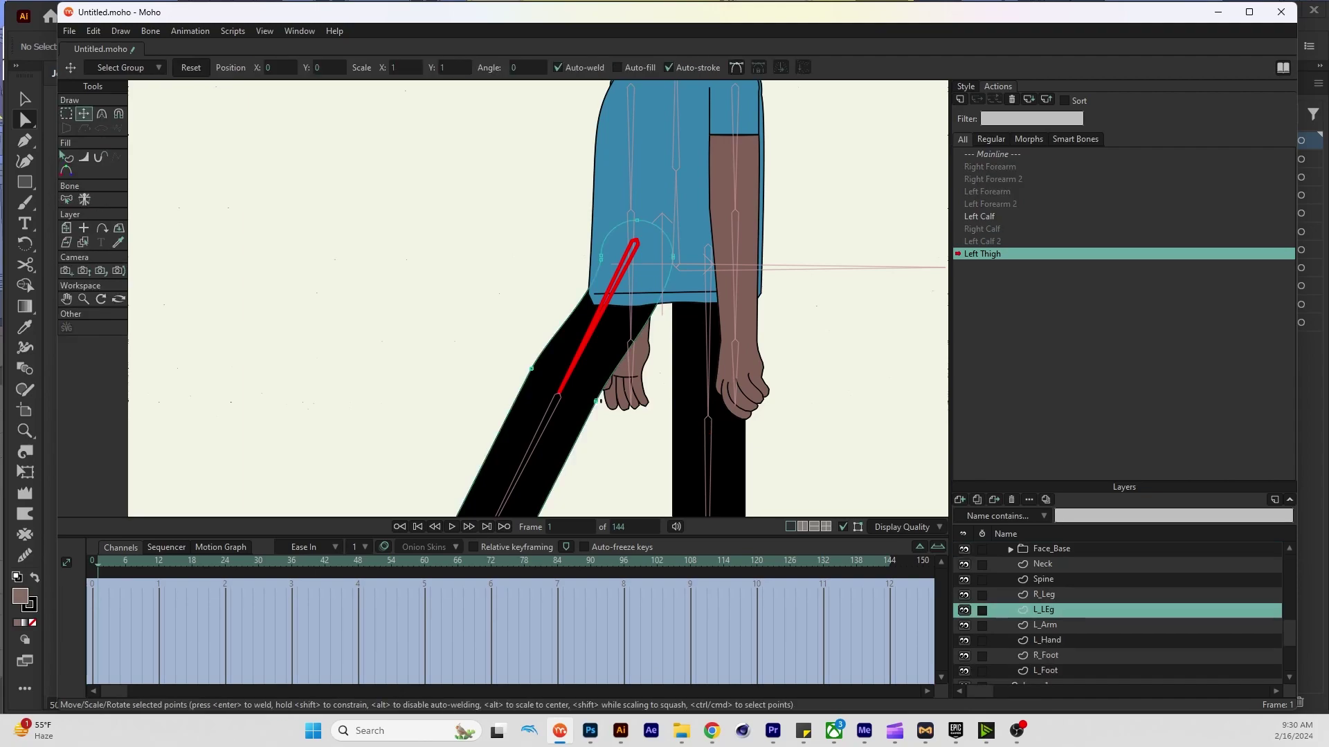
key("c")
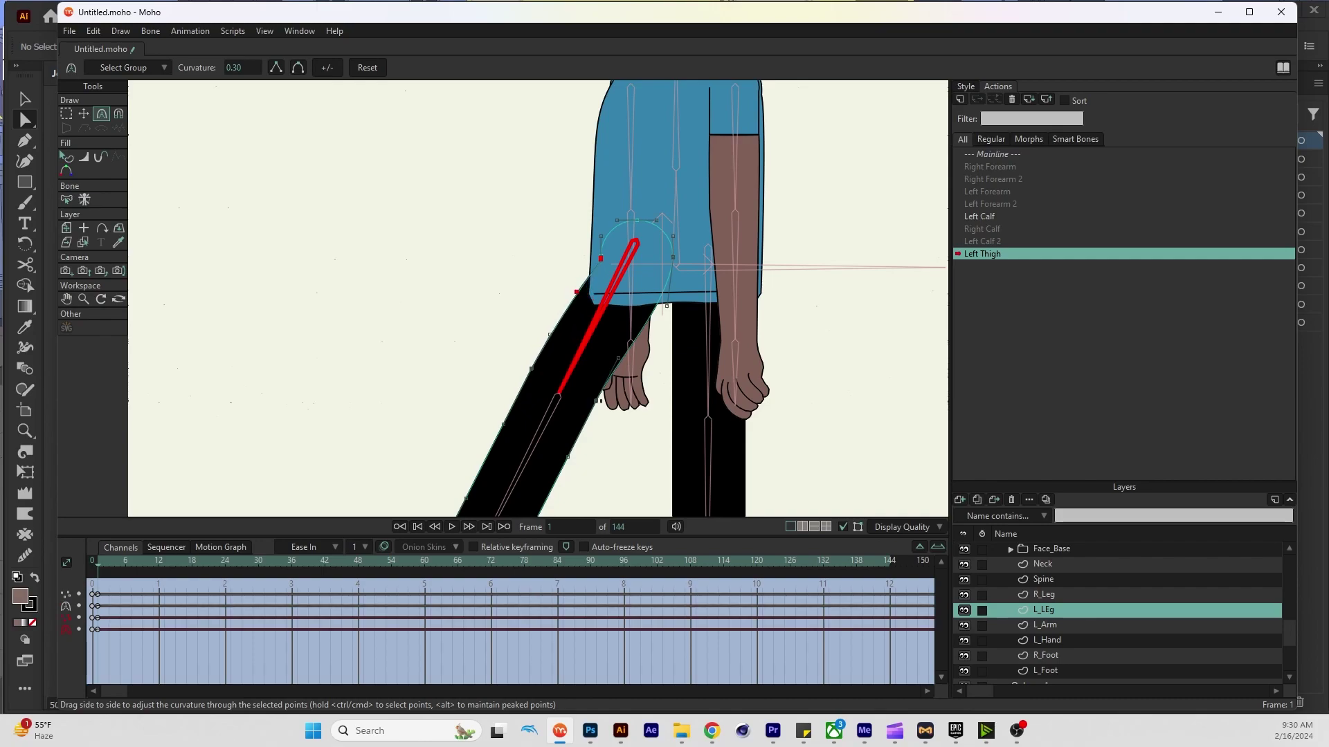
scroll(1117, 610, "down", 1)
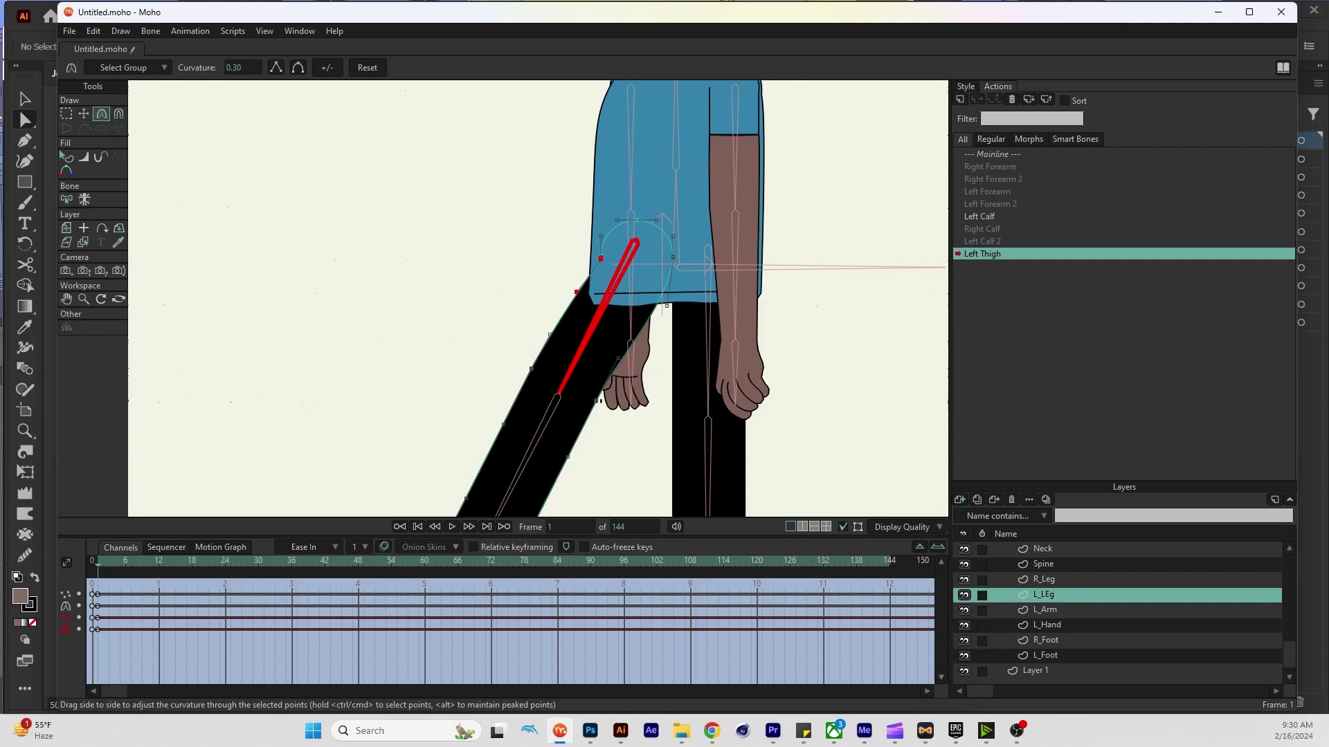
Reshape the Spine layer's shirt hem in the Left Thigh action by moving its front corner points and adjusting the bottom edge's curve handles
left_click(1043, 564)
scroll(592, 284, "up", 3)
key("g")
mouse_move(563, 265)
left_mouse_down()
mouse_move(609, 314)
mouse_move(652, 320)
mouse_move(581, 261)
left_mouse_up()
key("t")
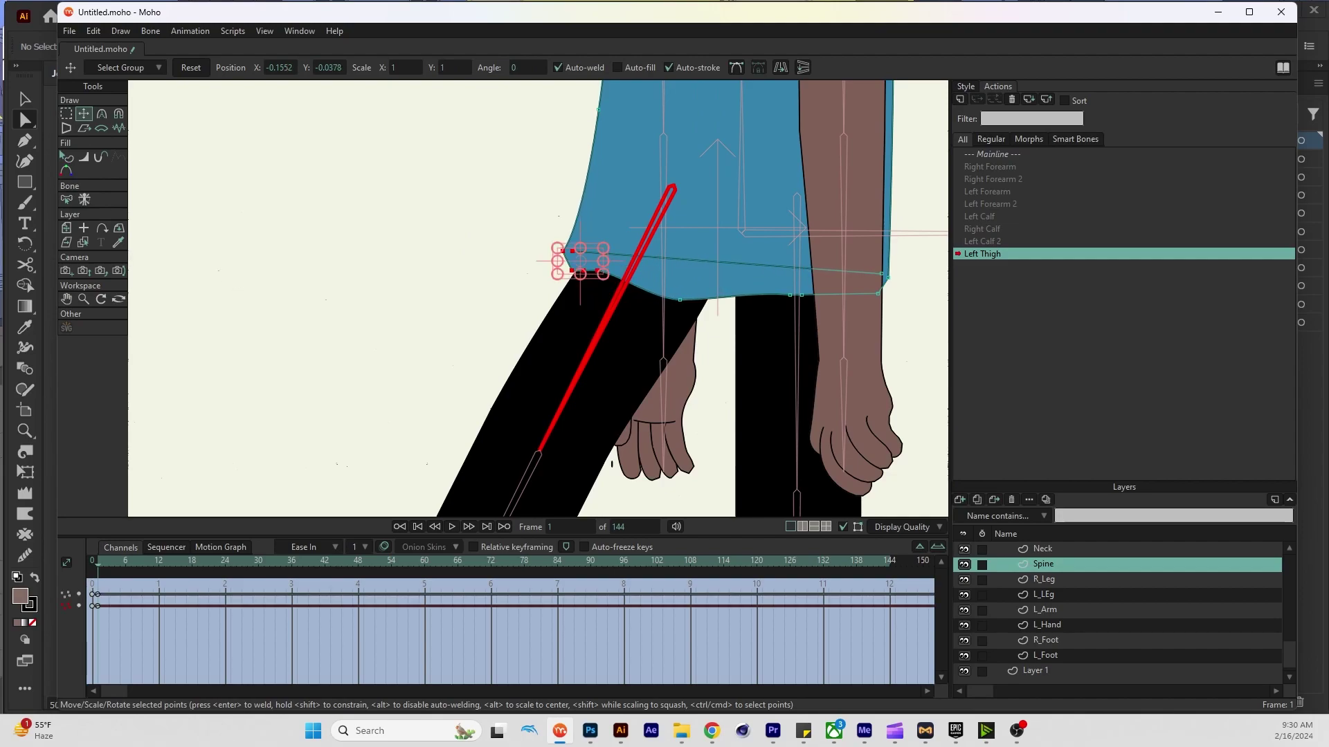
key("c")
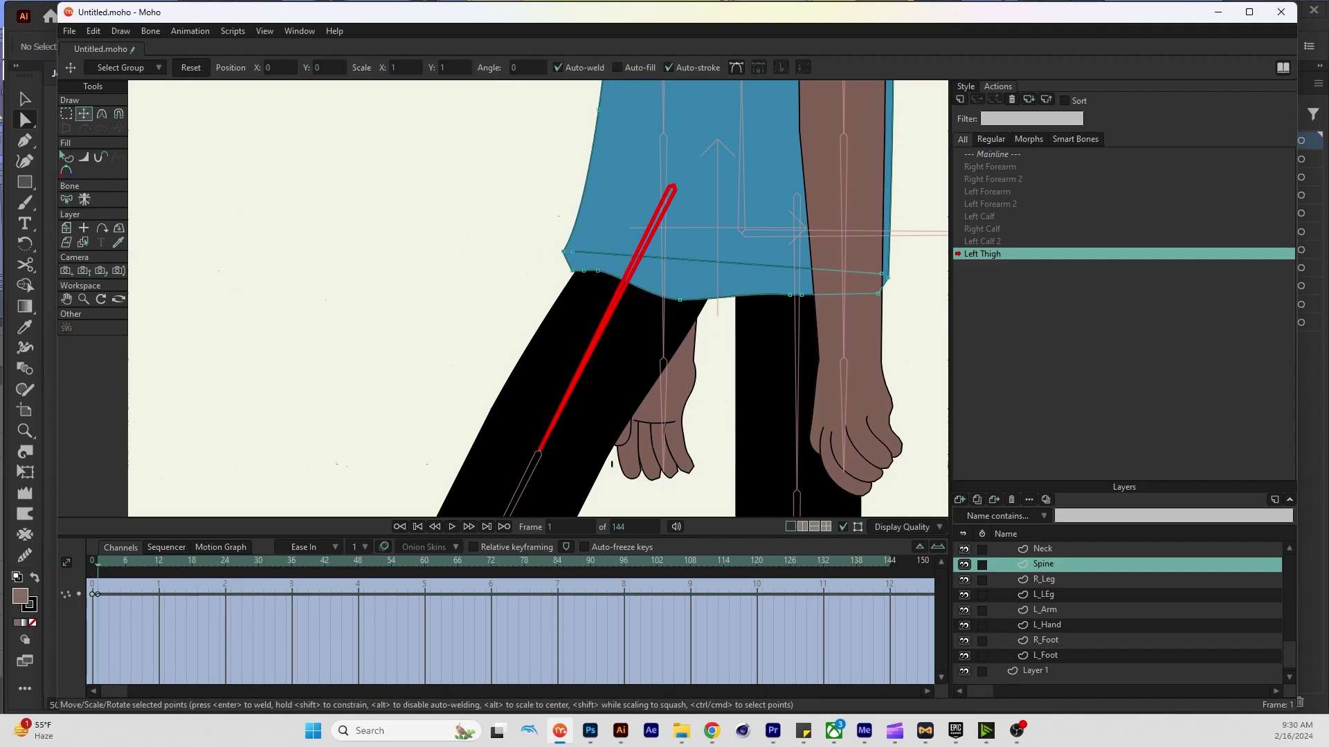
left_click(680, 299)
left_click_drag(679, 299, 664, 299)
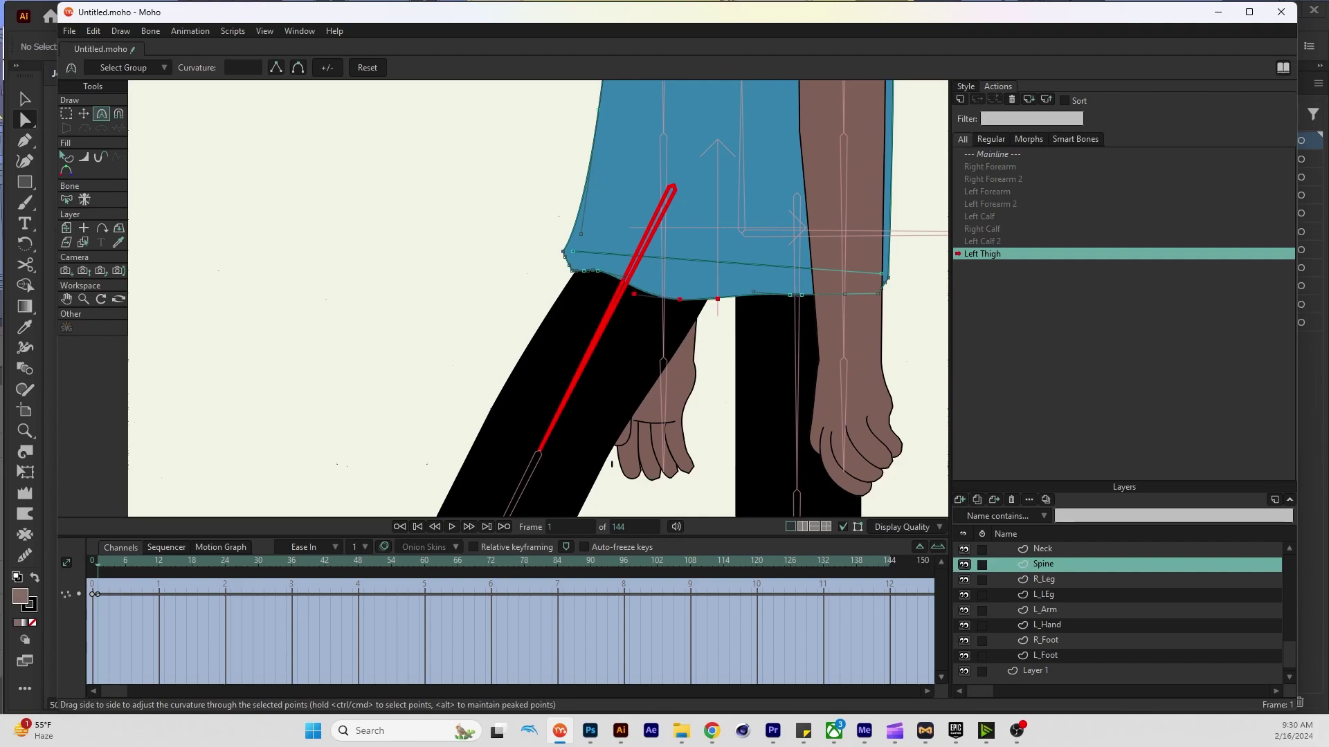
scroll(615, 304, "down", 2)
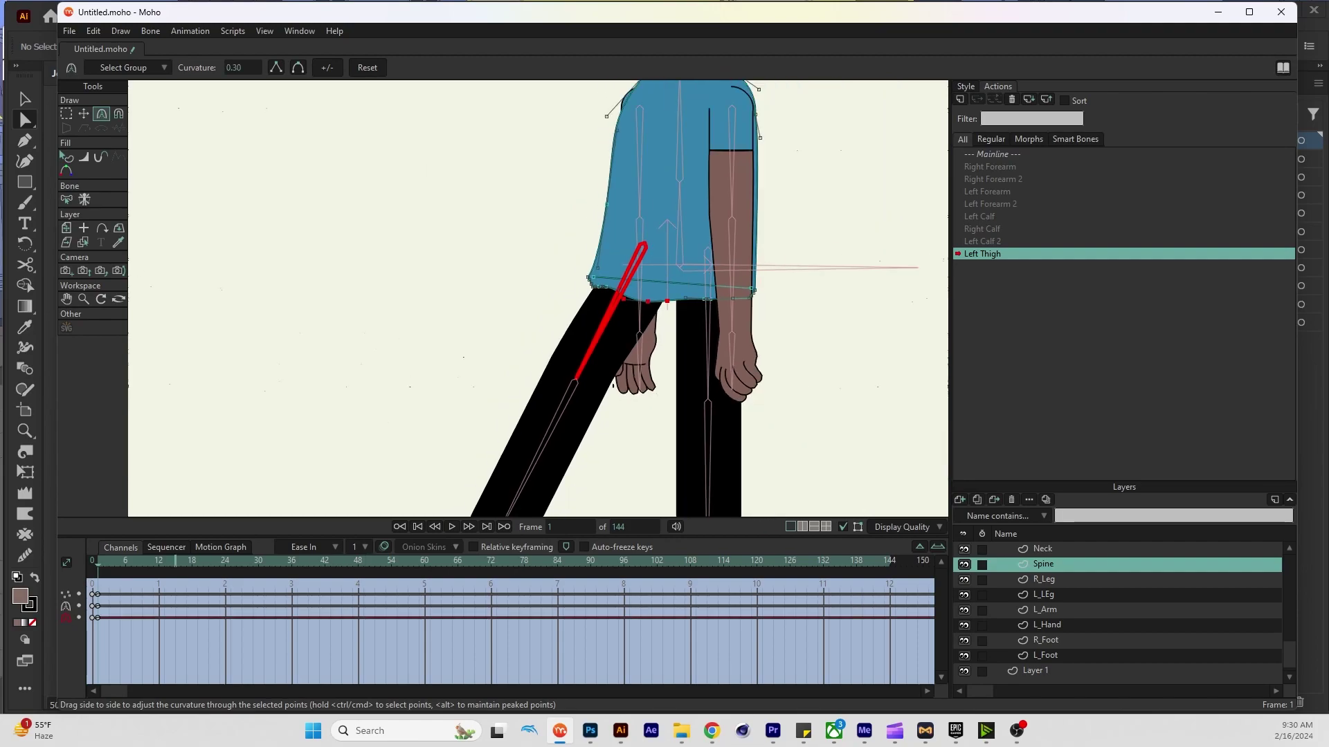
Move the Left Thigh action's keyframes for the Spine layer and the John Rig bone from frame 1 to frame 24
left_click_drag(97, 606, 225, 606)
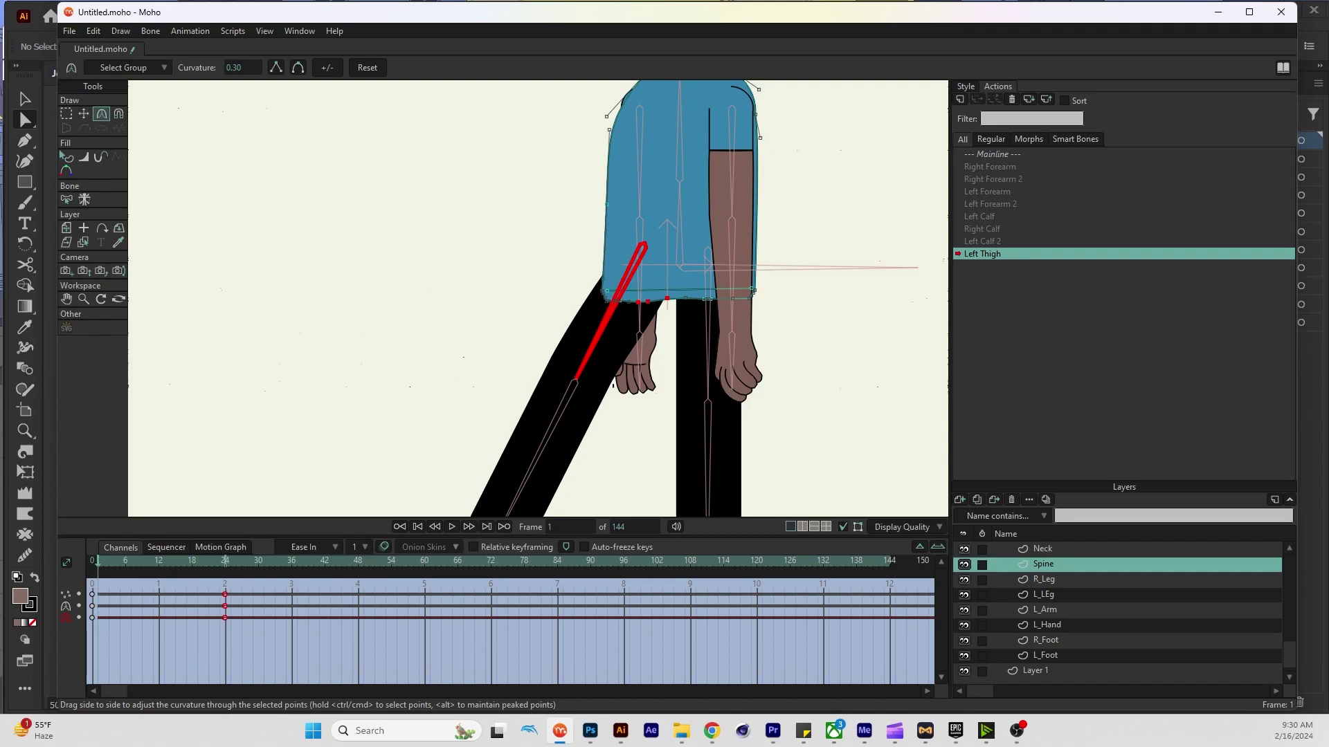
left_click(225, 561)
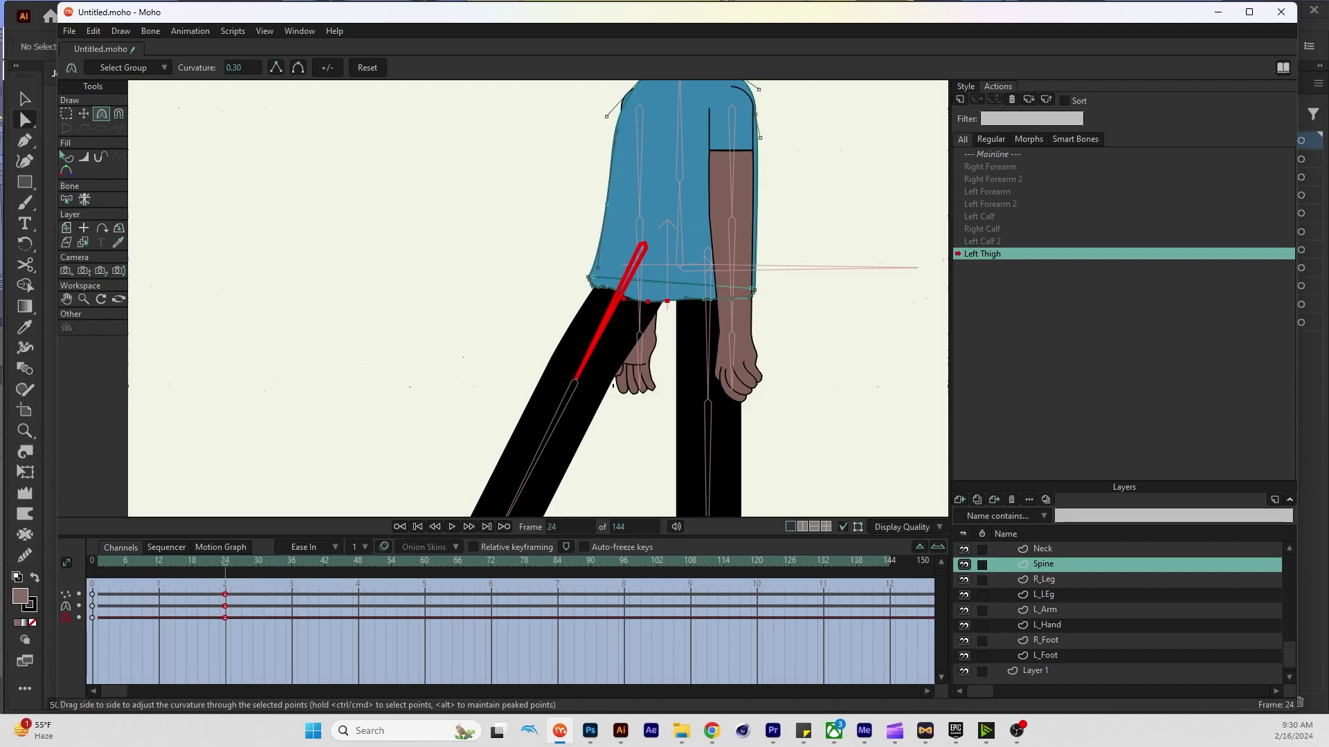
scroll(1118, 609, "up", 2)
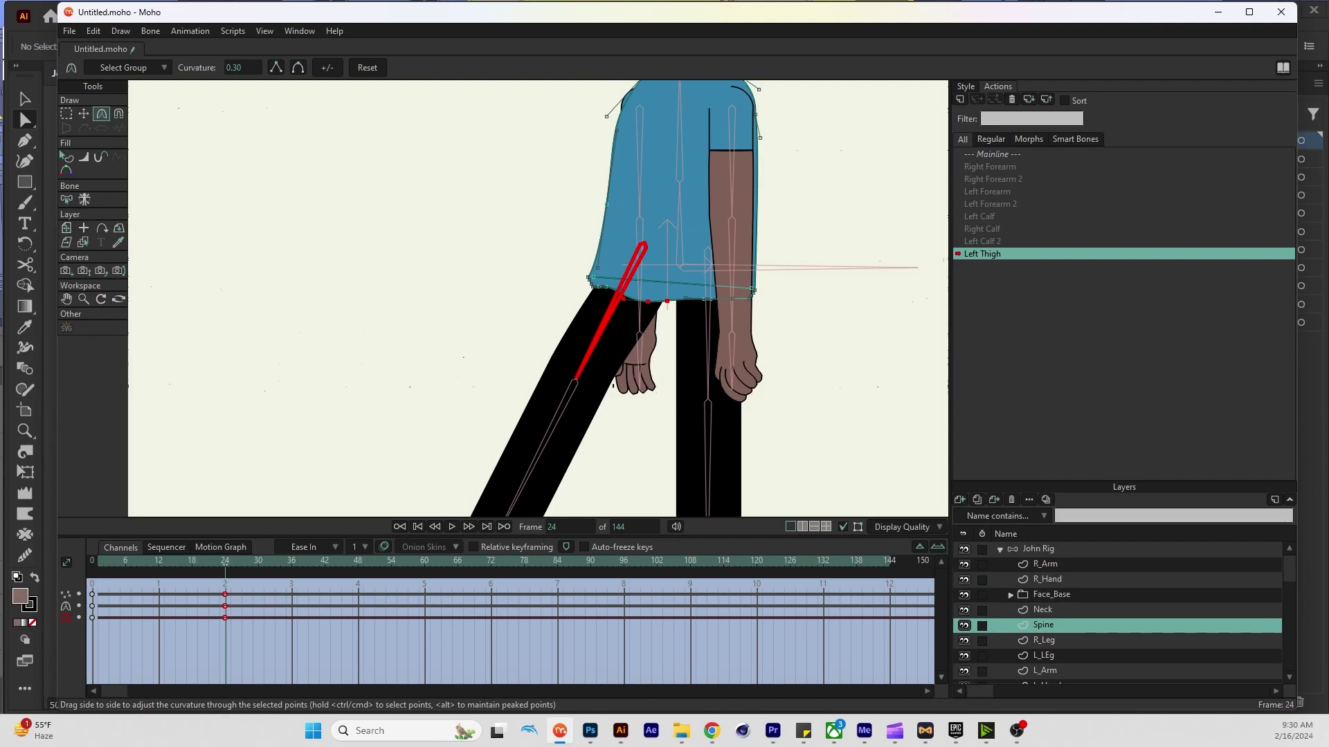
left_click(1038, 549)
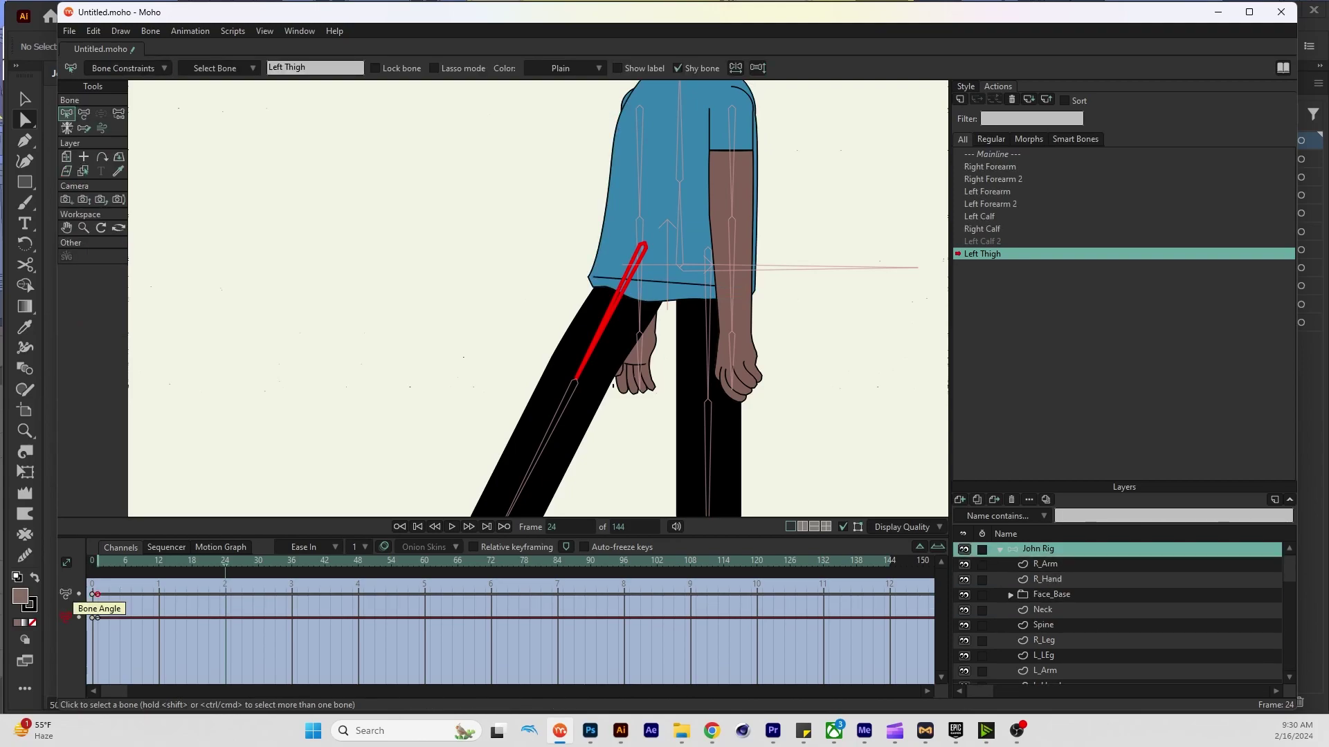
key("ctrl+c")
key("ctrl+v")
Test the left leg's bend in the mainline with the Manipulate Bones tool and undo the pose
double_click(992, 154)
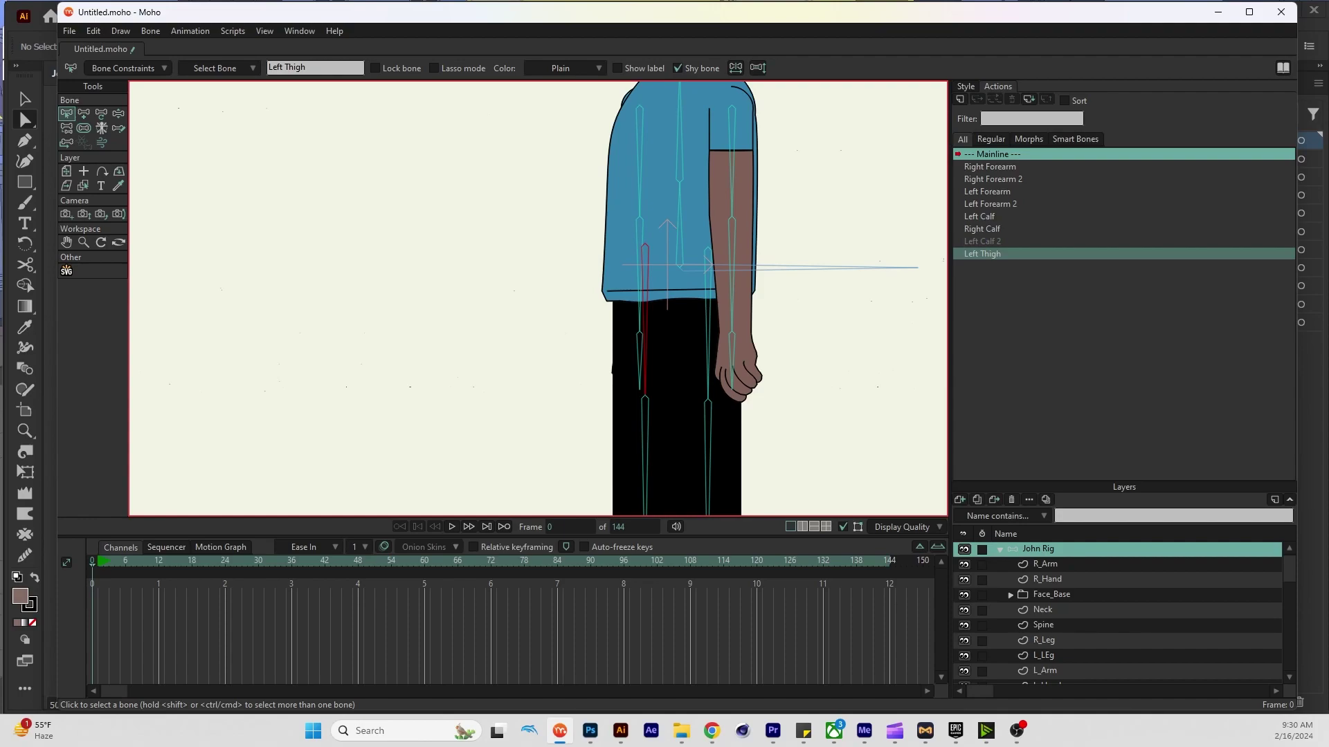
key("z")
mouse_move(642, 374)
left_mouse_down()
mouse_move(594, 383)
mouse_move(553, 363)
mouse_move(635, 391)
mouse_move(608, 393)
mouse_move(644, 392)
left_mouse_up()
key("t")
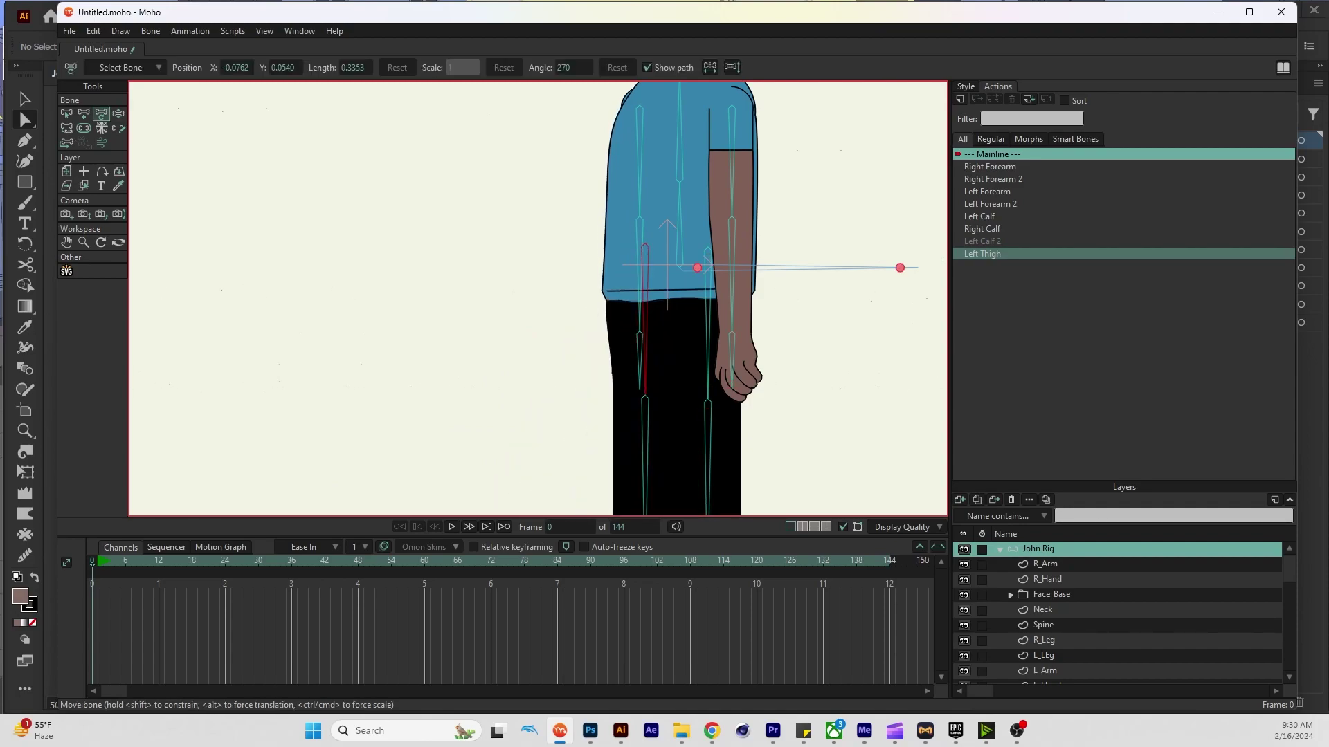
Curve the Spine layer's hem line and bottom edge downward at frame 24 of the Left Thigh action
double_click(982, 253)
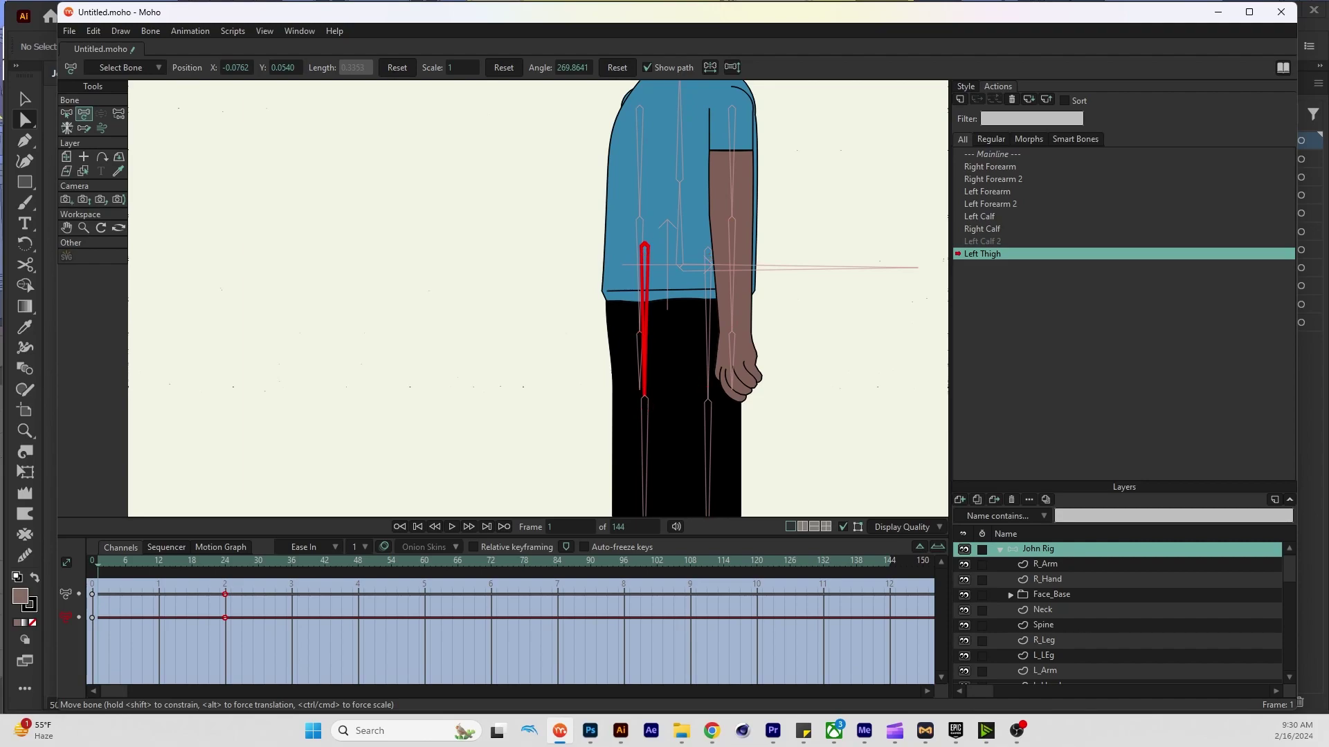
left_click(225, 562)
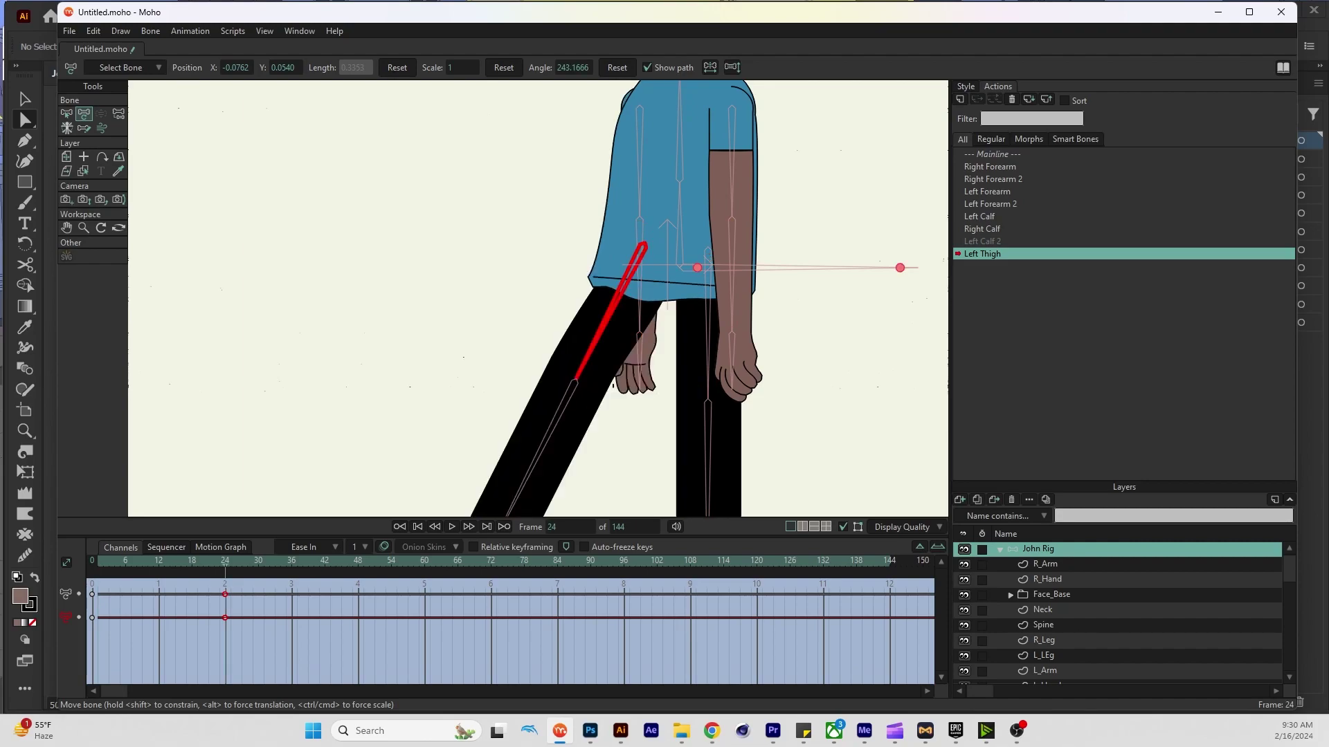
scroll(1107, 609, "down", 1)
left_click(1043, 580)
scroll(690, 285, "up", 3)
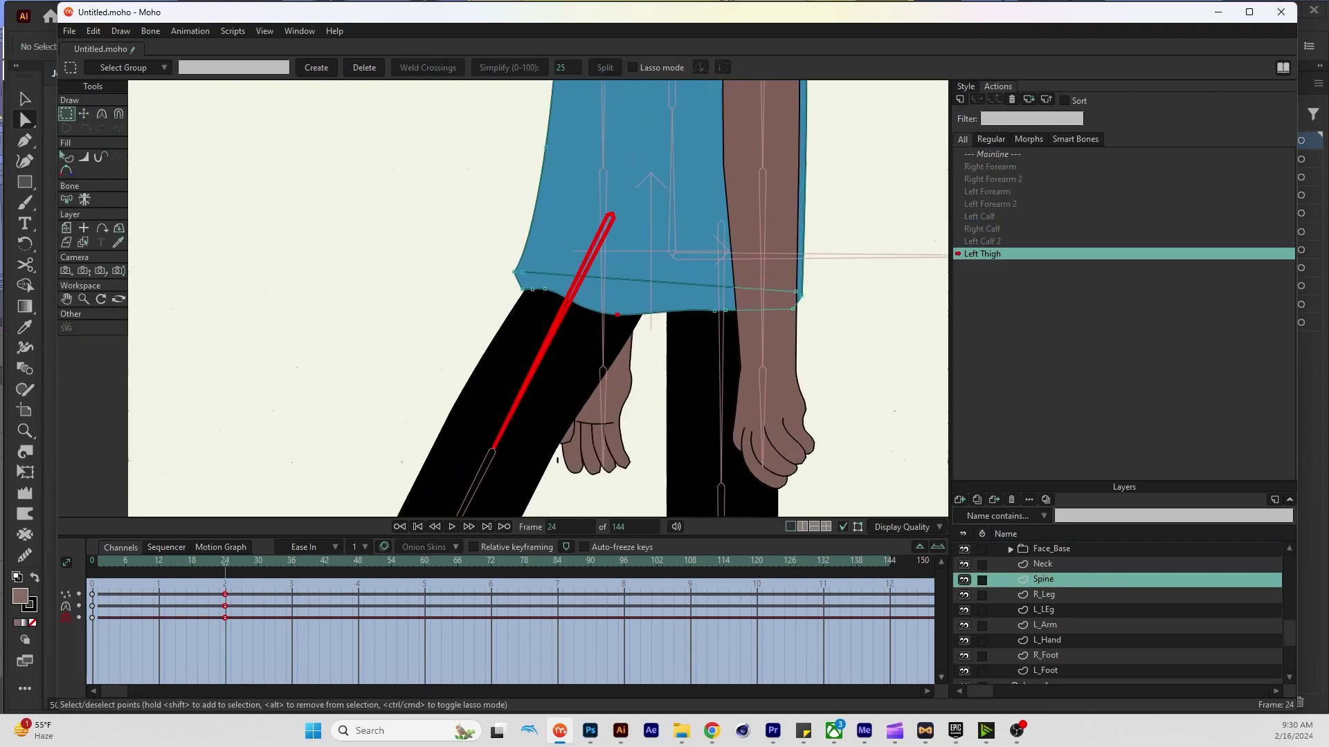
left_click(523, 272)
key("c")
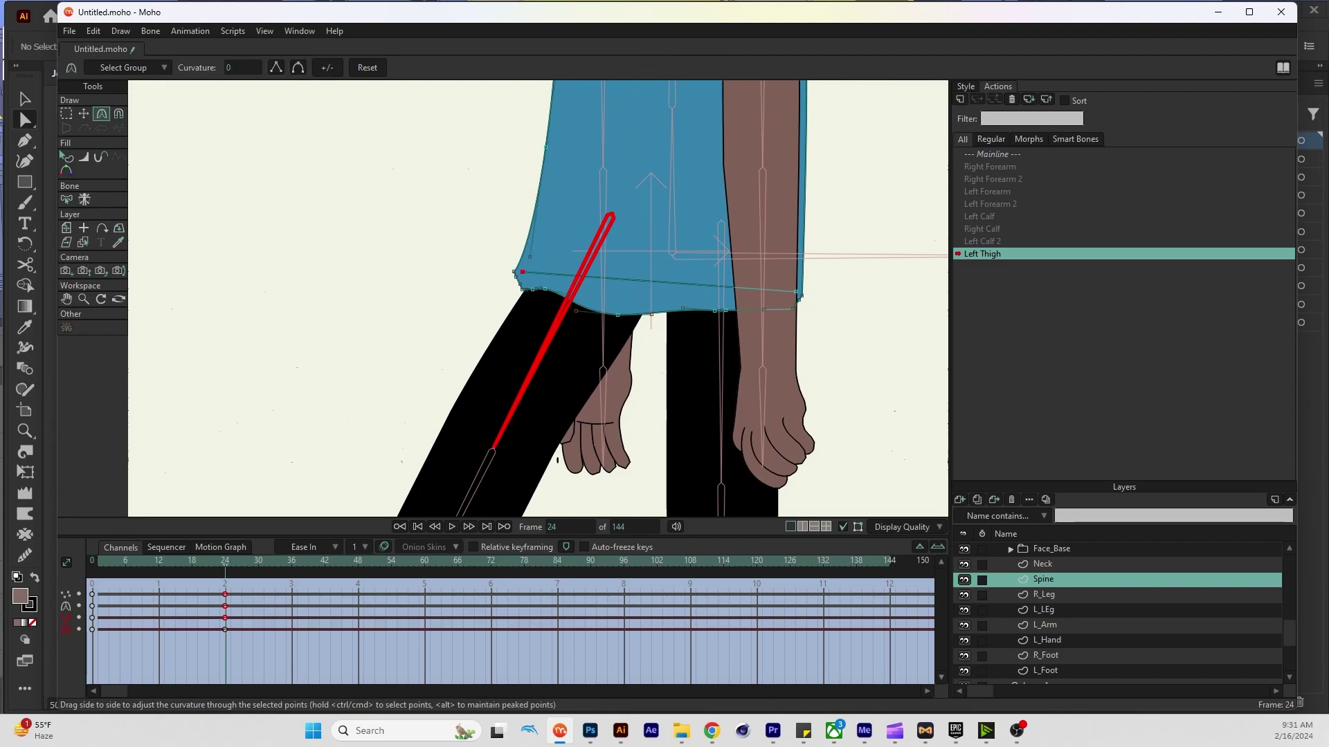
left_click(614, 278, "ctrl")
left_click_drag(614, 278, 682, 319)
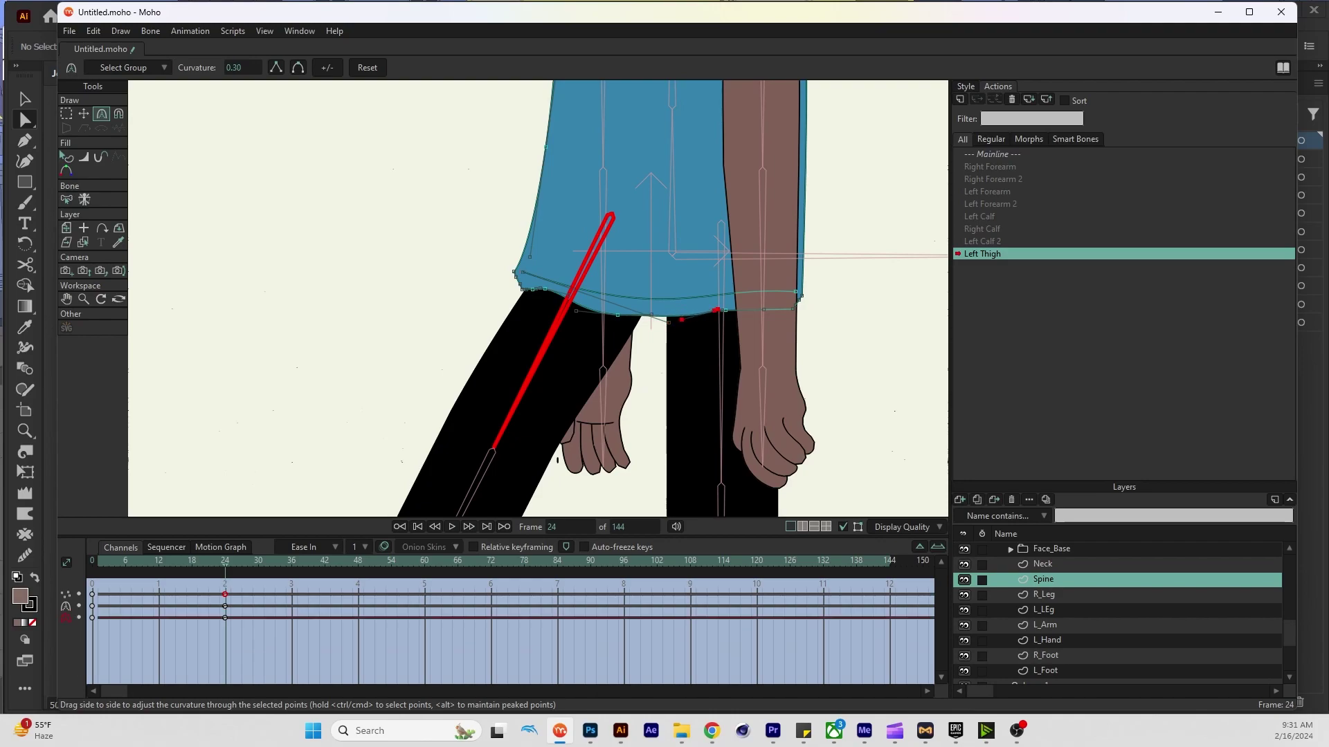
Try an in-between hem curve adjustment at frame 18 of the Left Thigh action, delete its keyframes and scrub back to frame 0
left_click_drag(225, 561, 192, 561)
left_click_drag(641, 311, 652, 324)
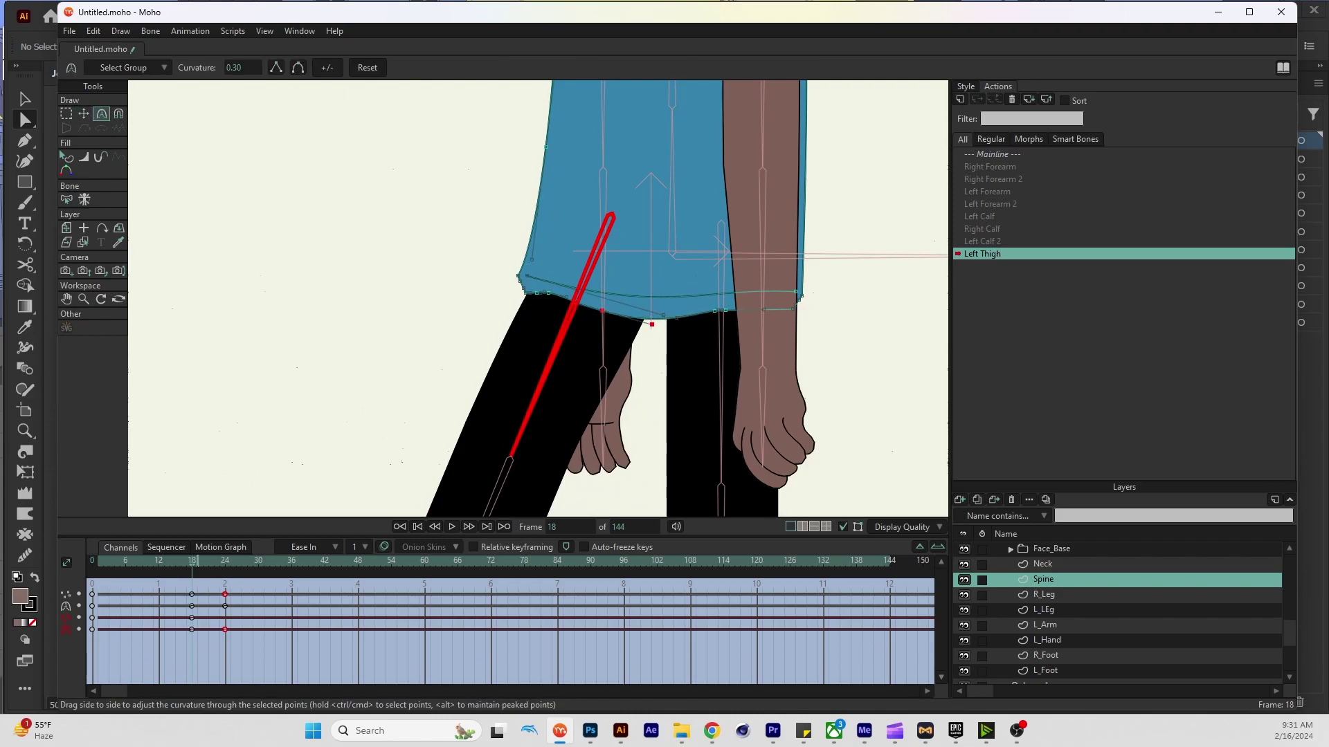
key("Delete")
left_click_drag(220, 562, 92, 562)
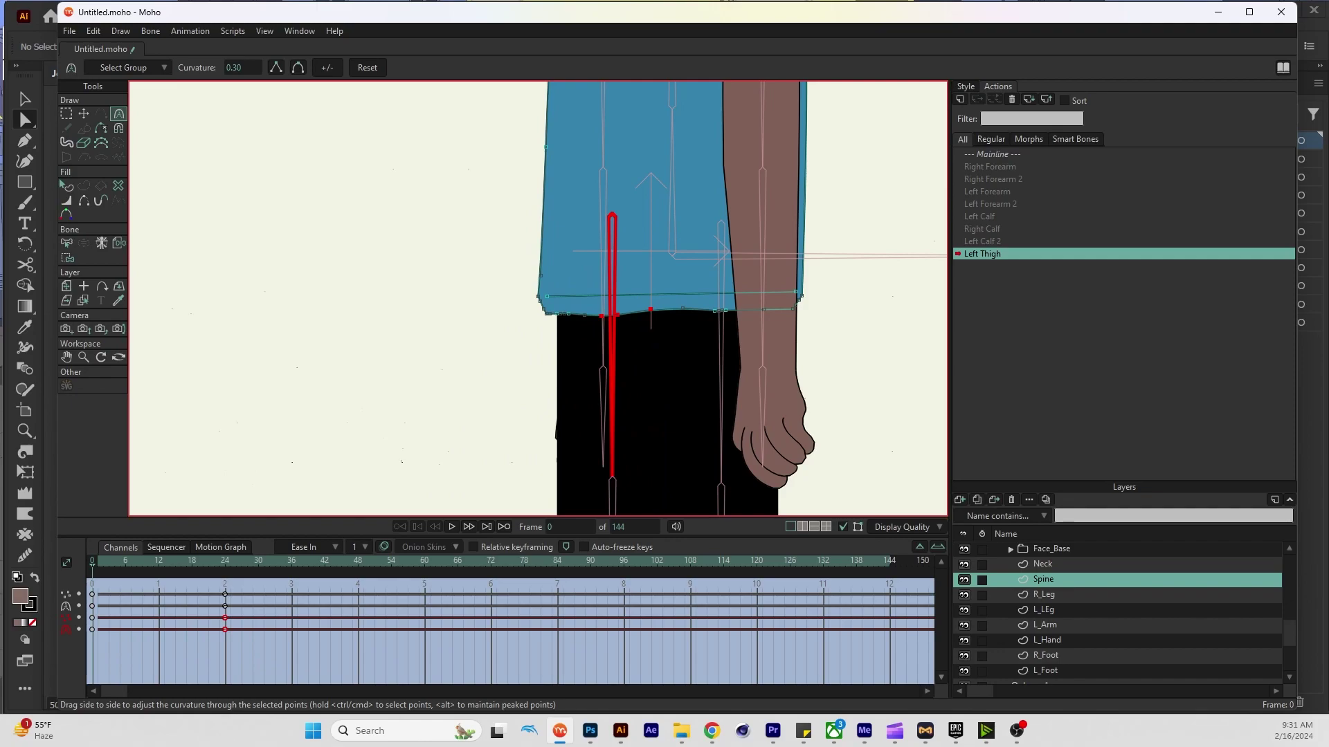
Test the right leg's backward swing on the John Rig in the mainline and undo the pose
double_click(992, 153)
scroll(538, 298, "down", 5)
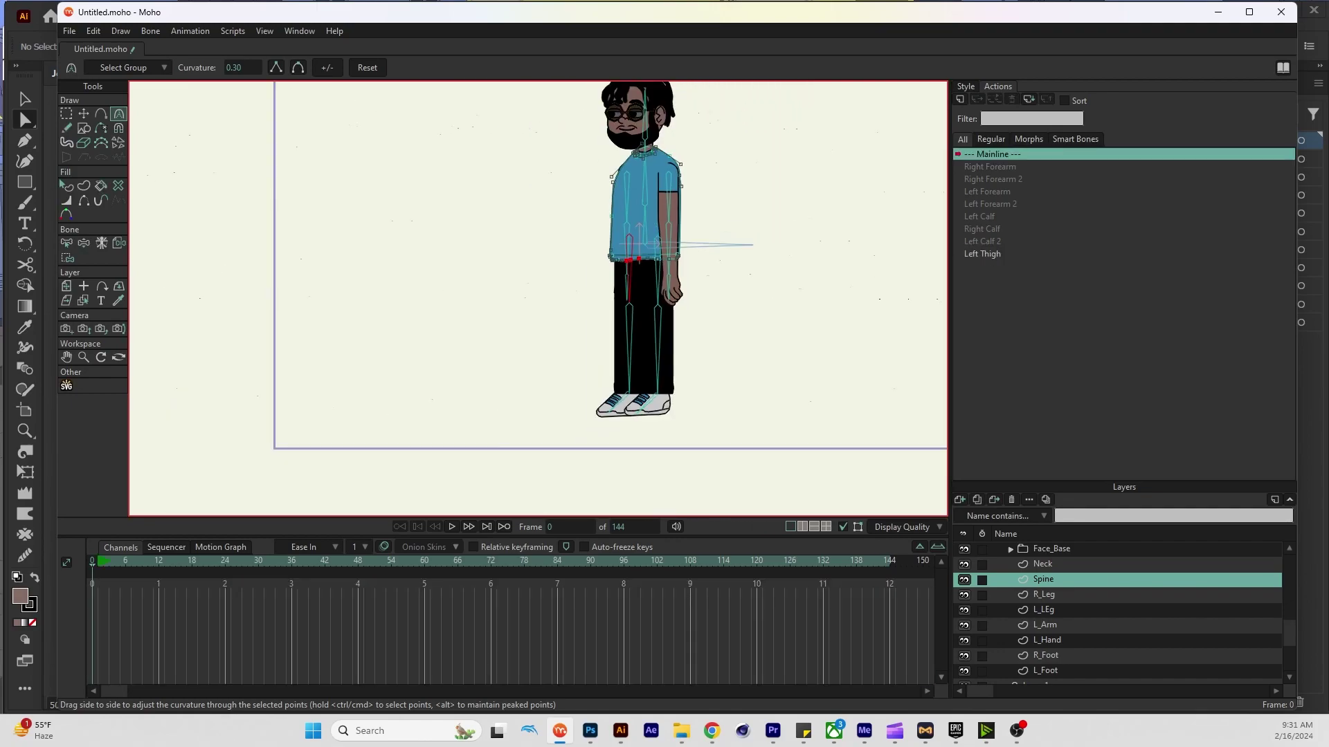
scroll(1121, 609, "up", 1)
left_click(1038, 549)
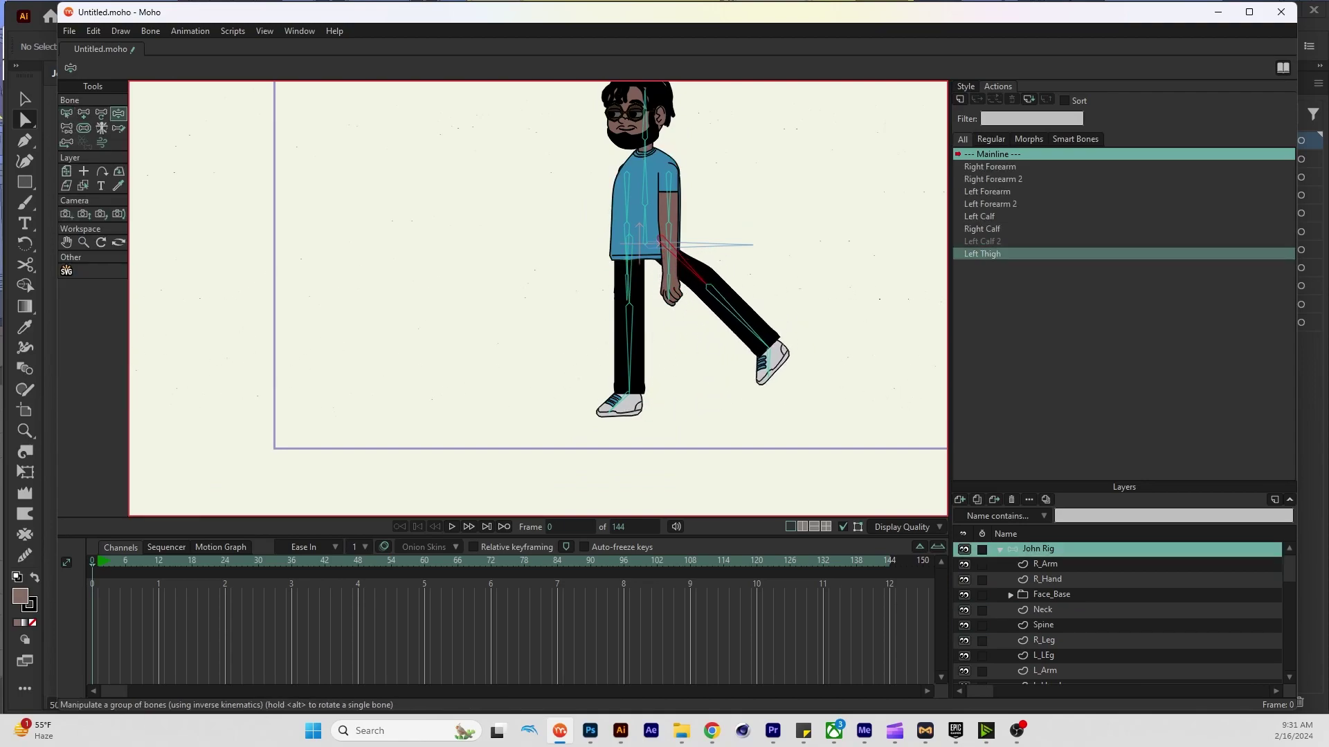
key("t")
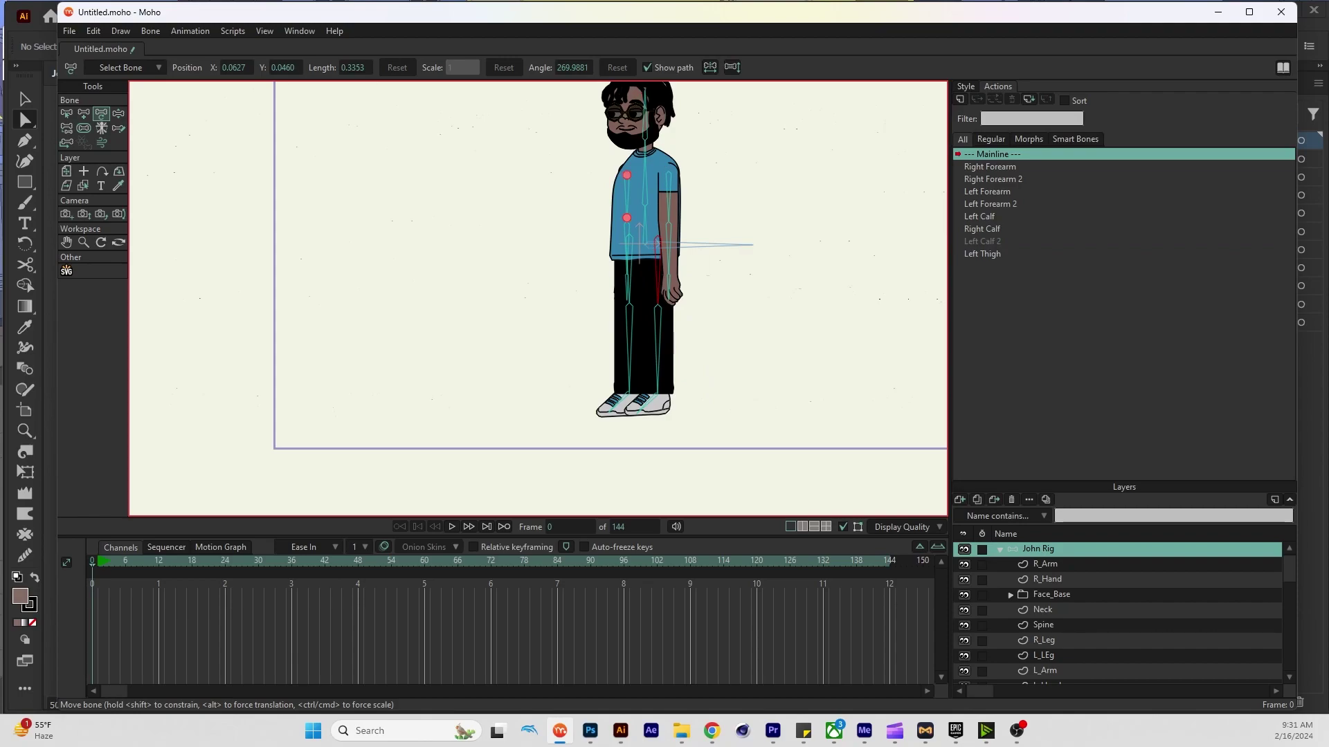
Create a smart bone action named Right Thigh and rotate the right thigh bone backward to about 313 degrees at frame 24
left_click(67, 113)
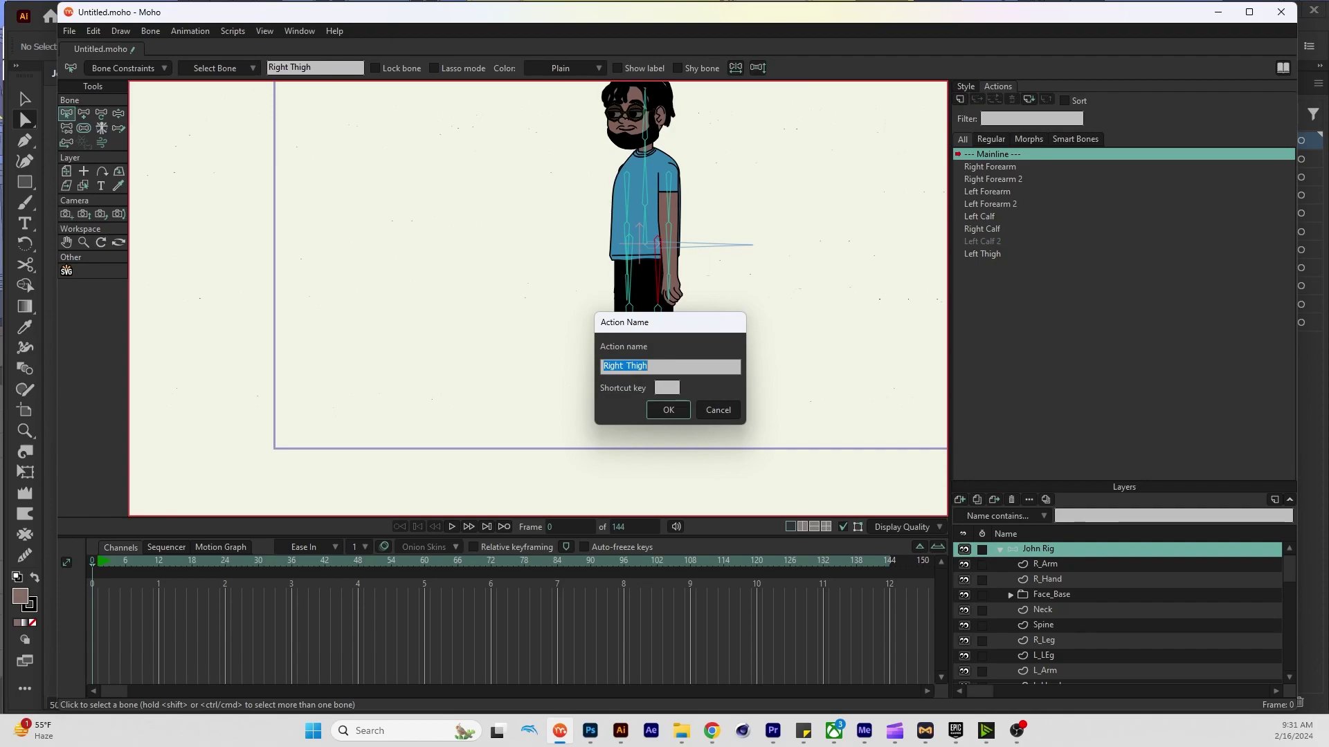
key("Return")
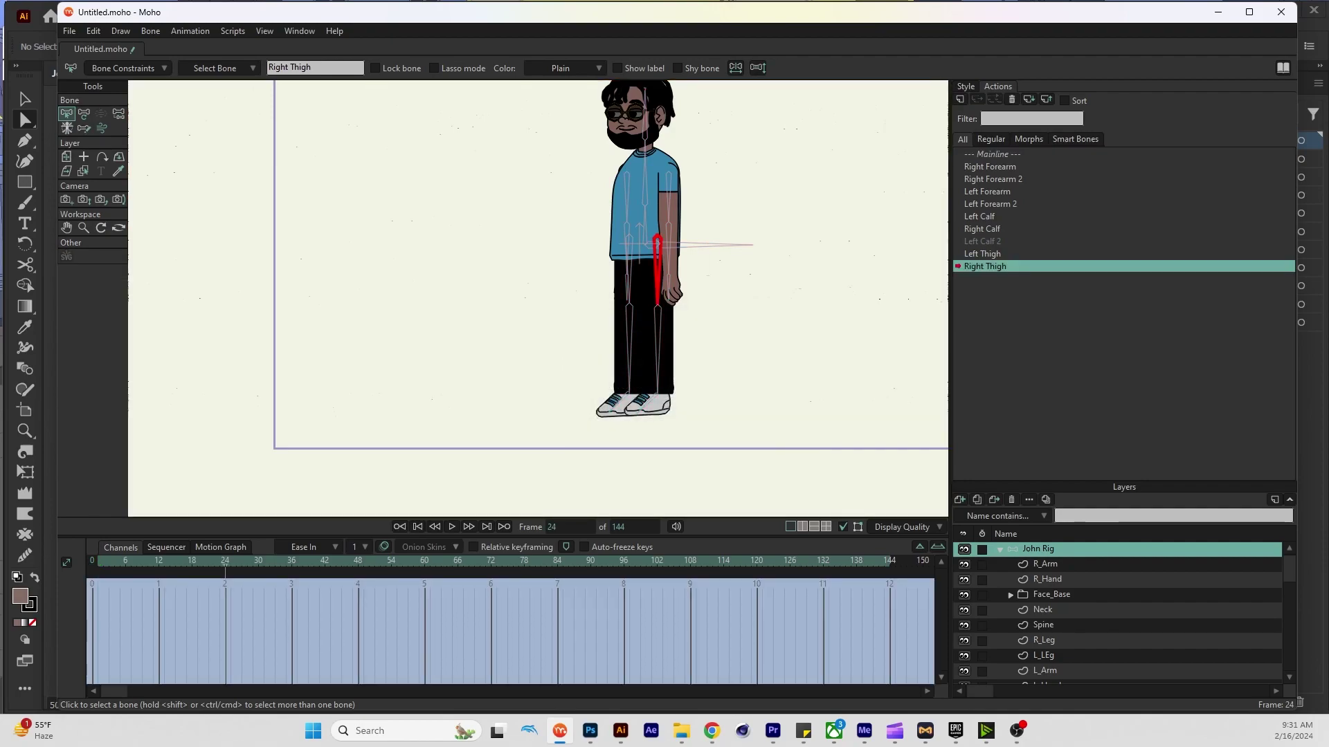
key("t")
left_click_drag(657, 308, 706, 287)
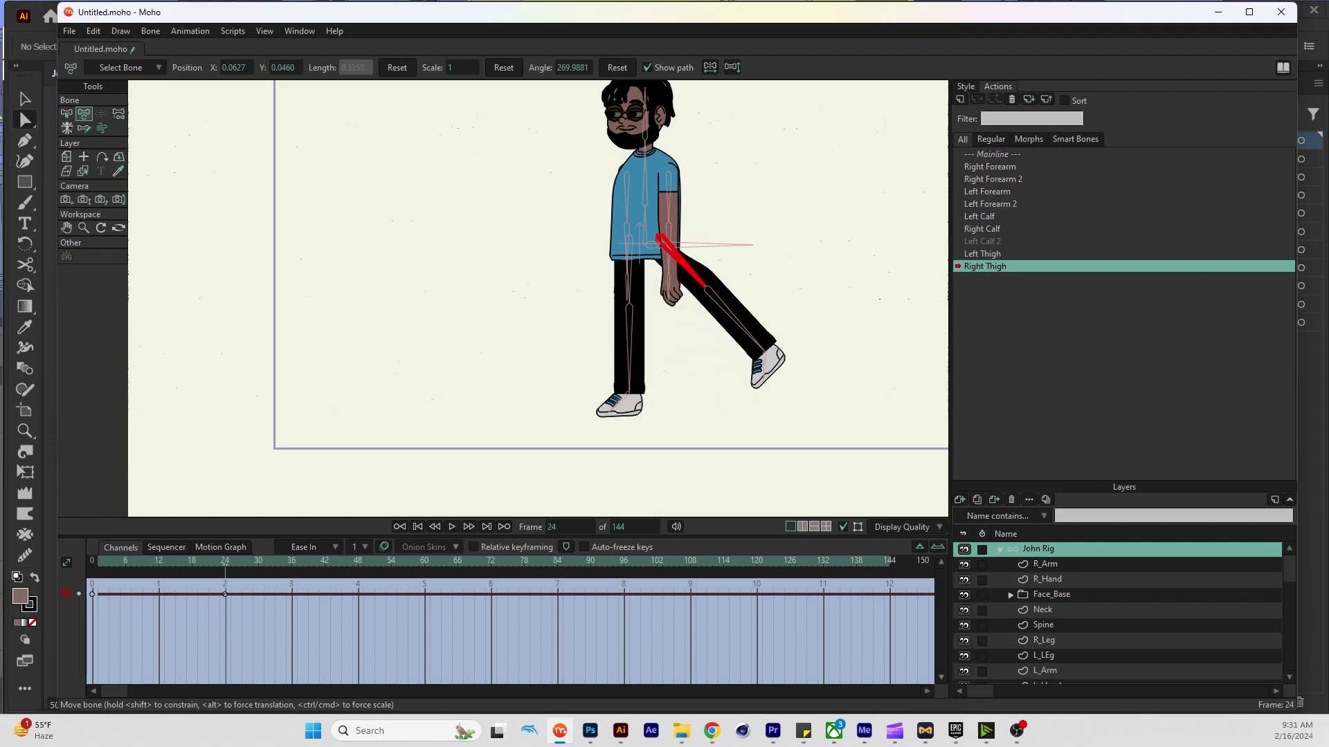
Smooth the R_Leg outline at the back of the hip by adjusting its curve handle in the Right Thigh action
scroll(1121, 609, "down", 3)
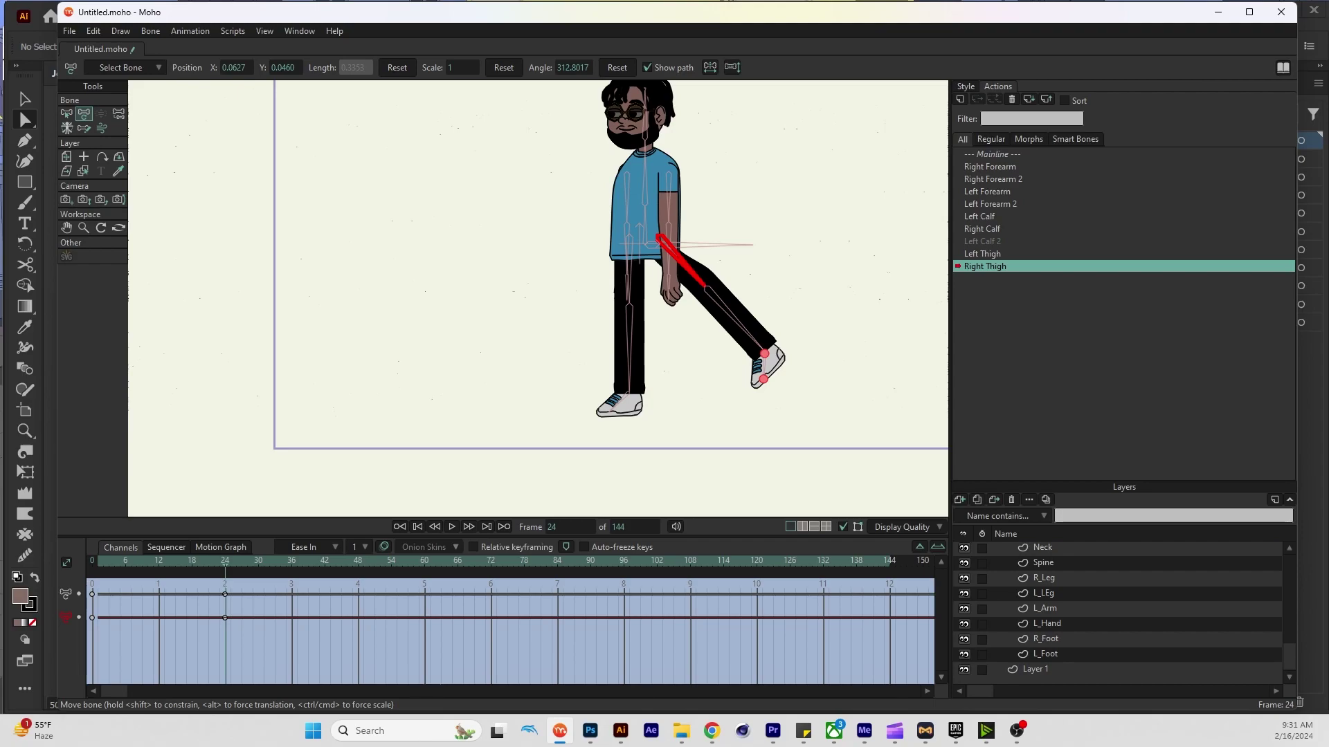
left_click(1044, 578)
scroll(688, 208, "up", 5)
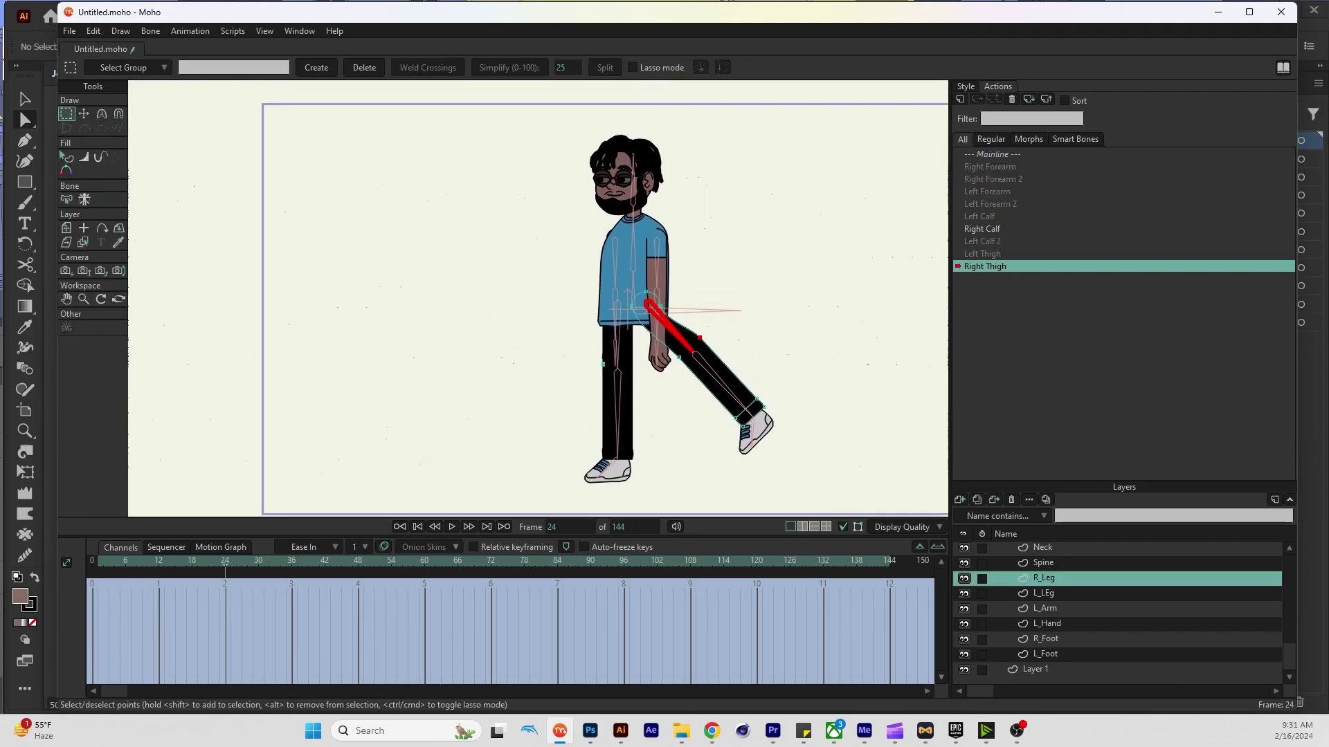
key("c")
left_click_drag(681, 323, 682, 323)
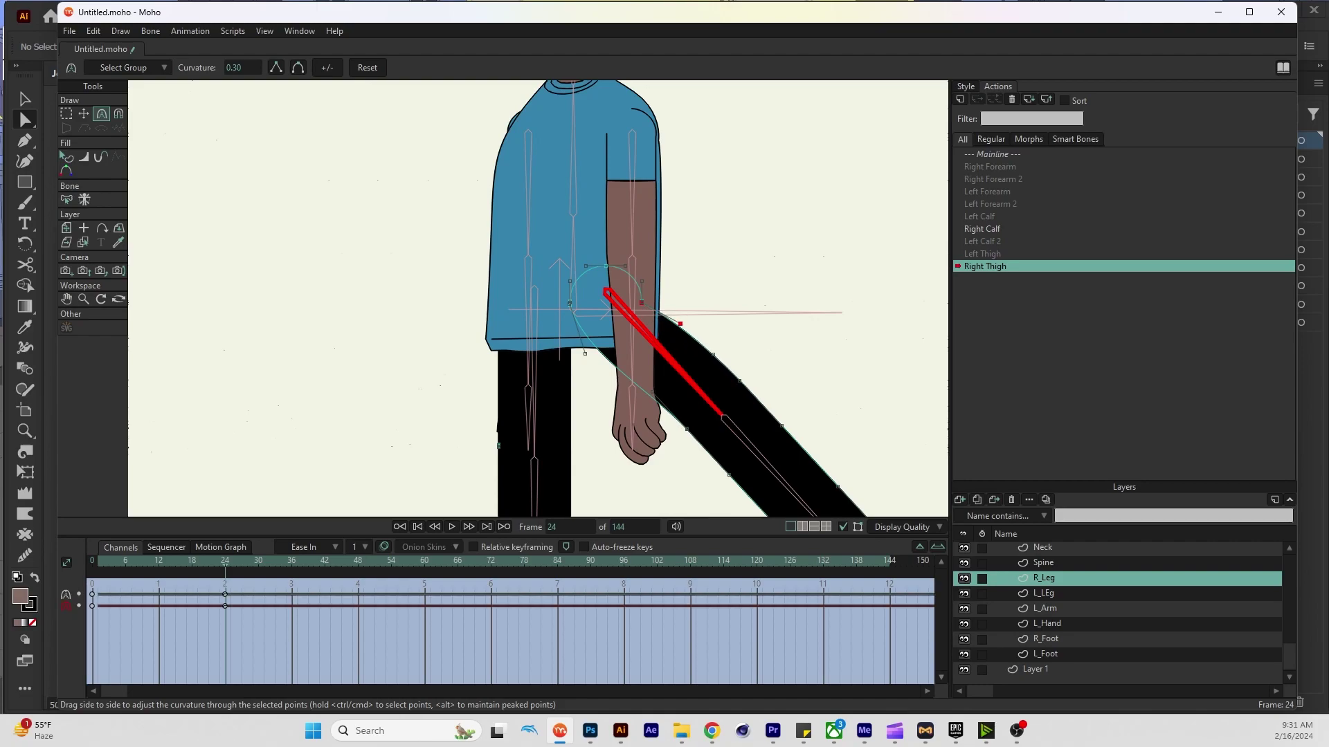
Move the Spine layer's rear hem points outward and up over the raised right thigh in the Right Thigh action
left_click(1043, 563)
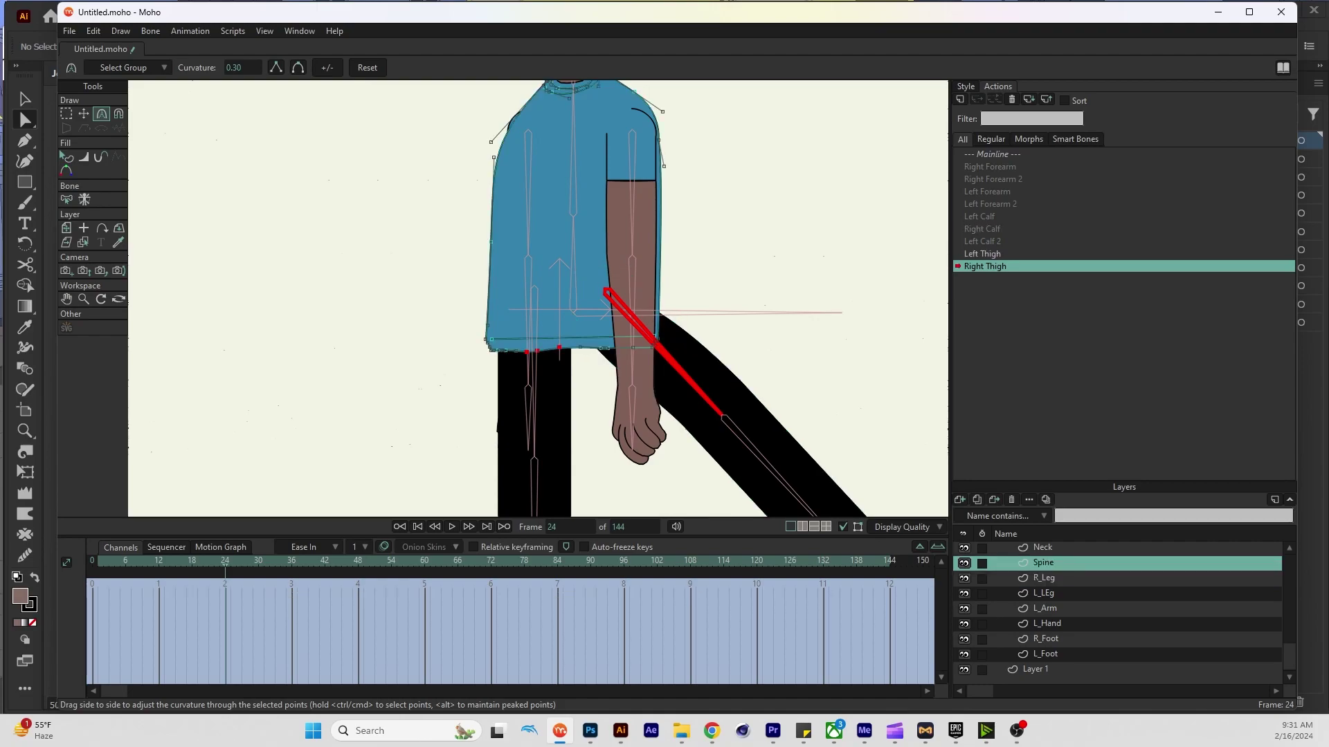
key("g")
left_click_drag(592, 331, 678, 321)
key("t")
key("g")
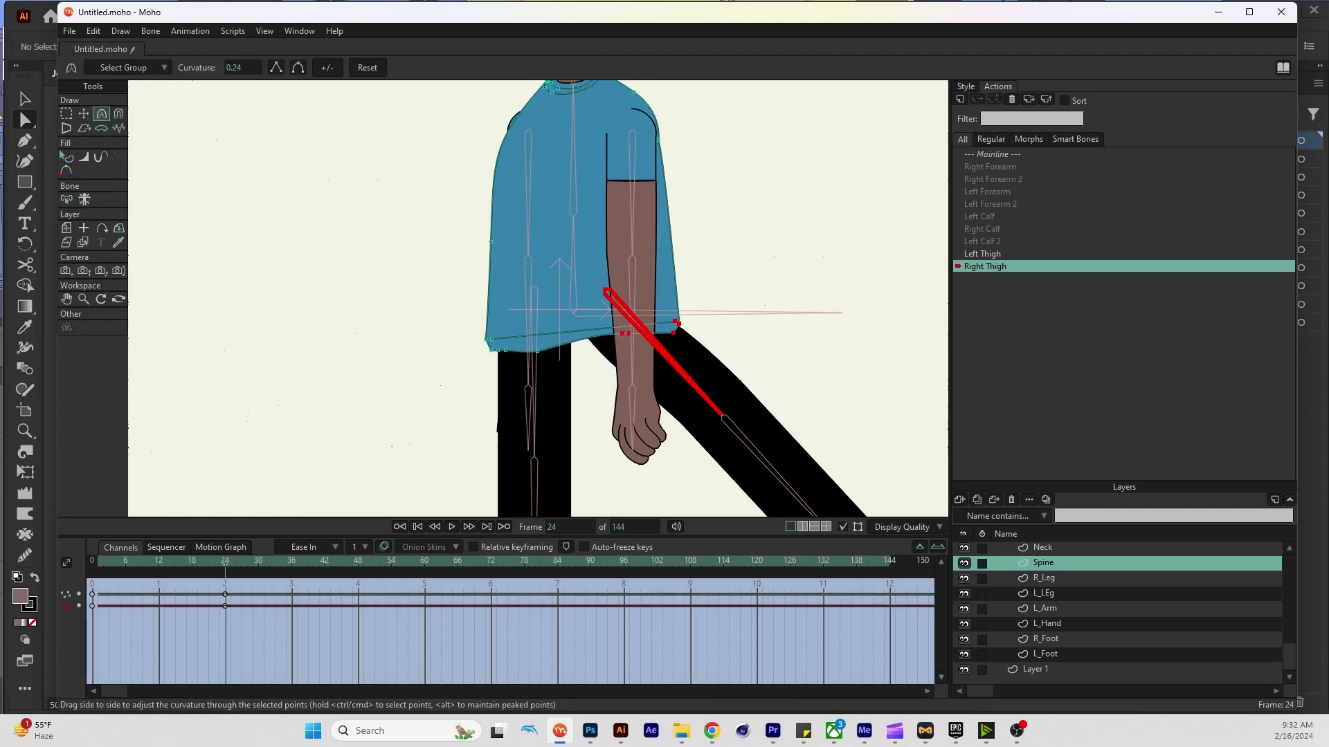
key("t")
Bend the shirt's back edge inward above the rear hem corner by adjusting that corner point's curve handle
key("ctrl+d")
key("c")
scroll(669, 285, "up", 4)
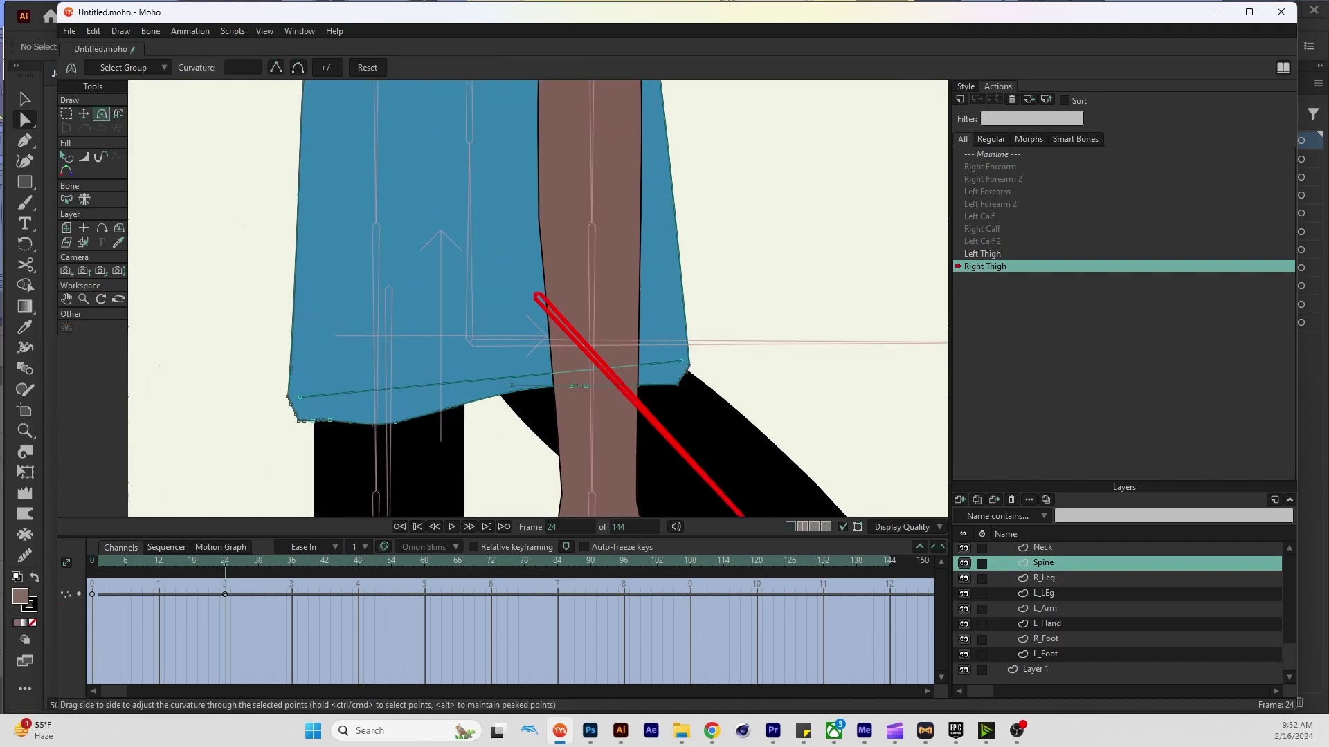
left_click(688, 369)
left_click_drag(687, 367, 628, 247)
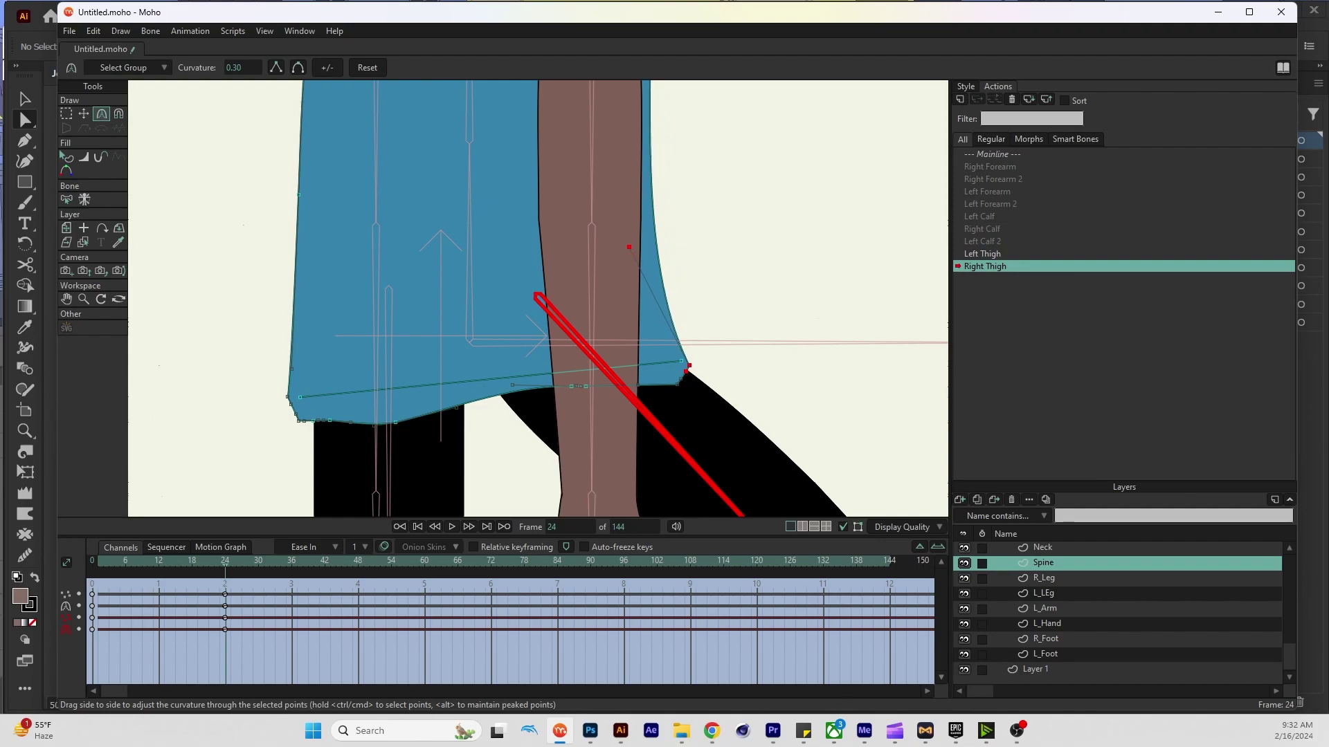
scroll(689, 291, "down", 4)
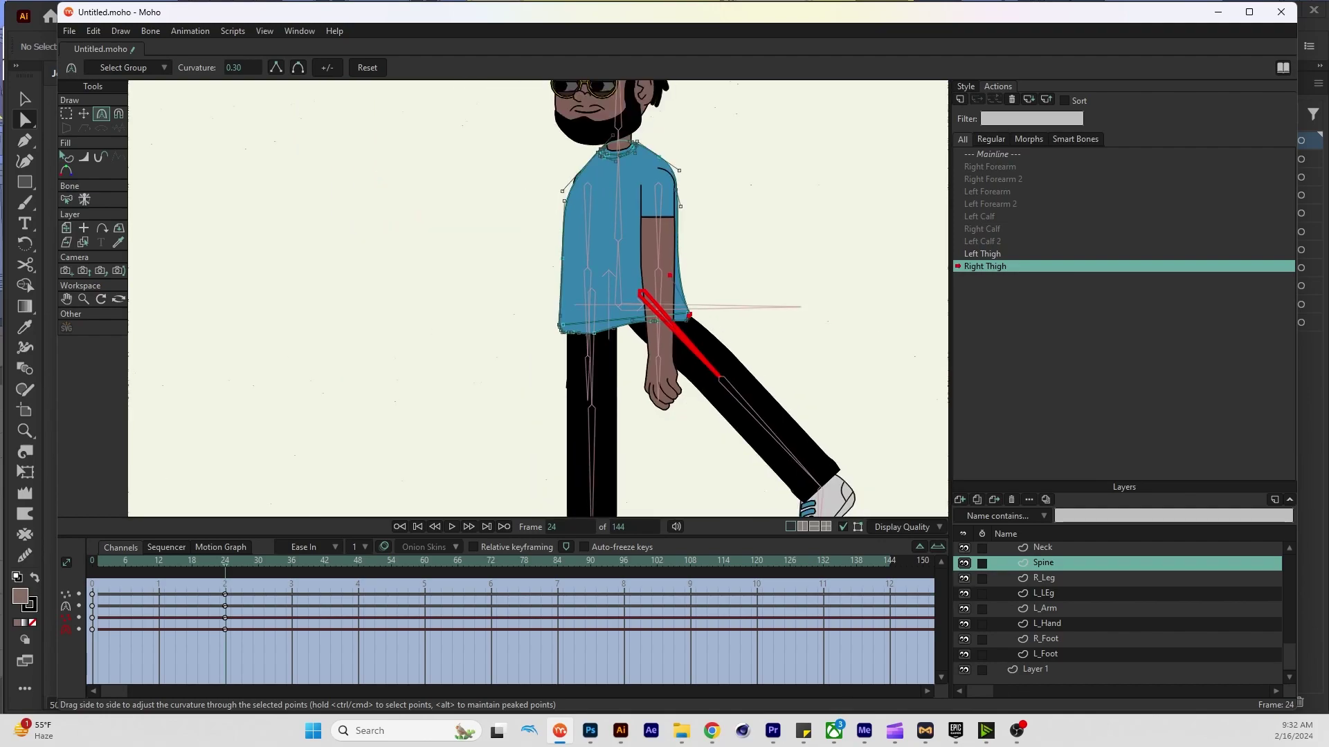
Return the John Rig to the mainline, test the leg bends with the Manipulate Bones tool and undo the pose
double_click(991, 154)
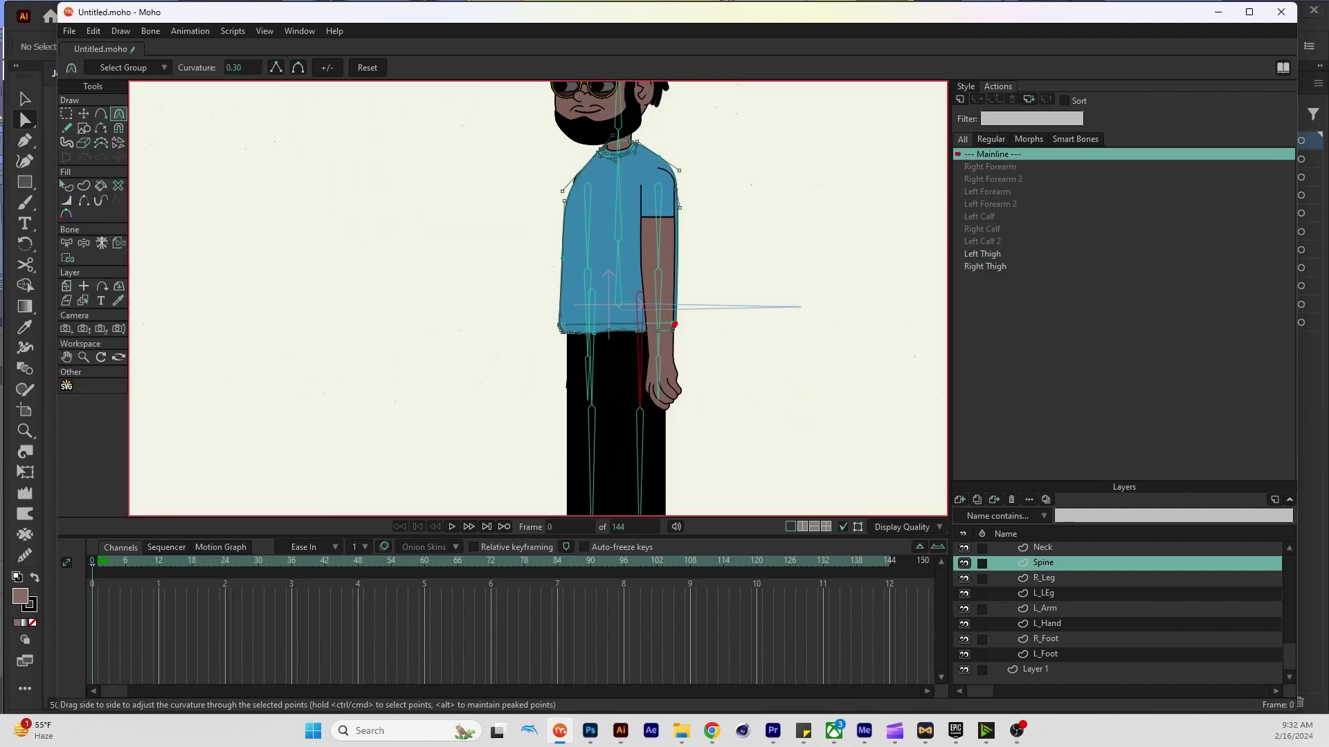
scroll(587, 316, "down", 4)
key("z")
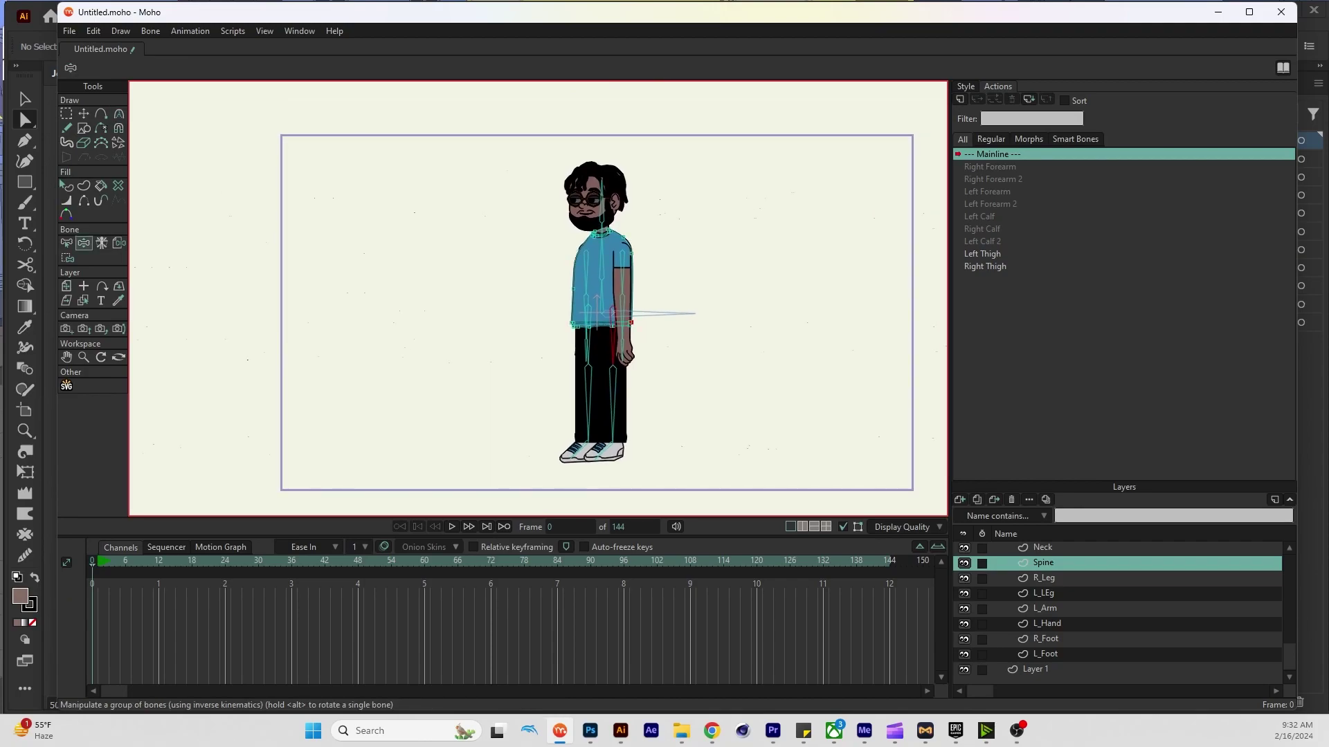
scroll(1117, 609, "up", 2)
left_click(1038, 548)
mouse_move(612, 450)
left_mouse_down()
mouse_move(677, 439)
mouse_move(602, 453)
mouse_move(513, 436)
mouse_move(588, 451)
mouse_move(648, 408)
mouse_move(618, 426)
left_mouse_up()
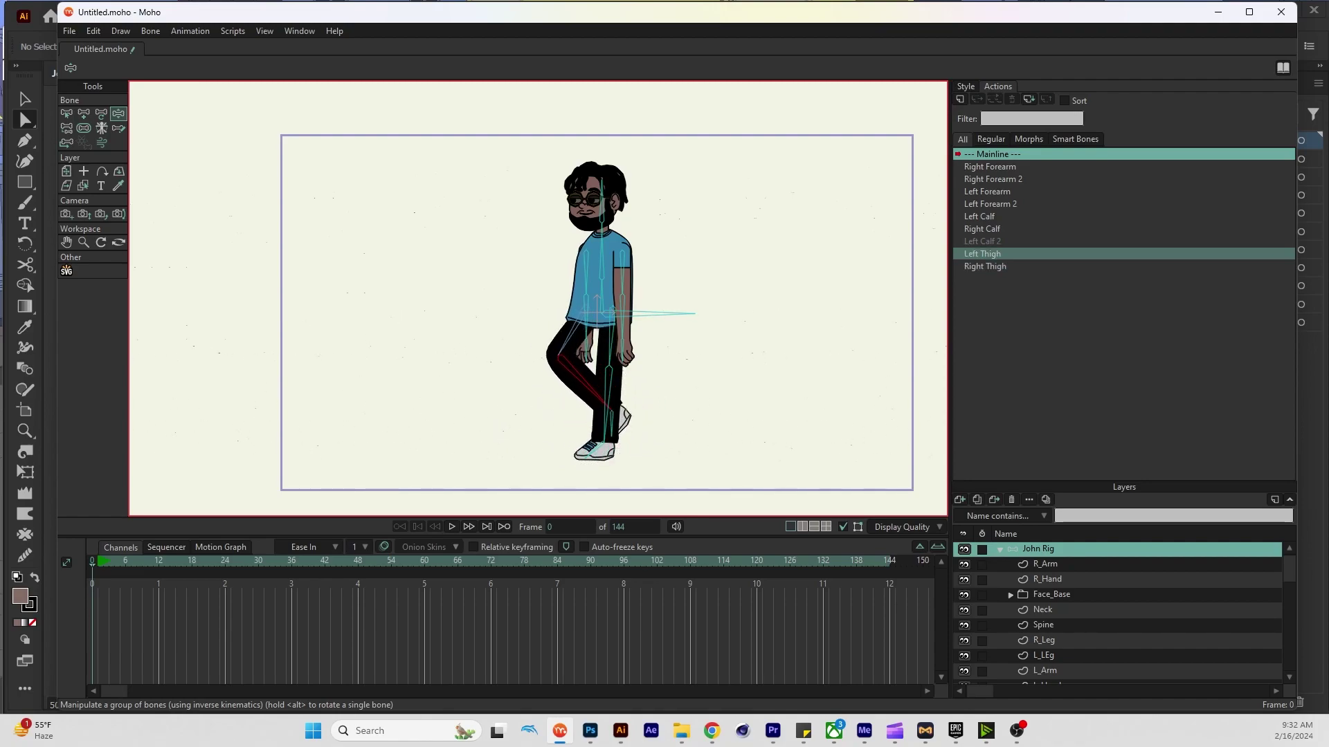
key("t")
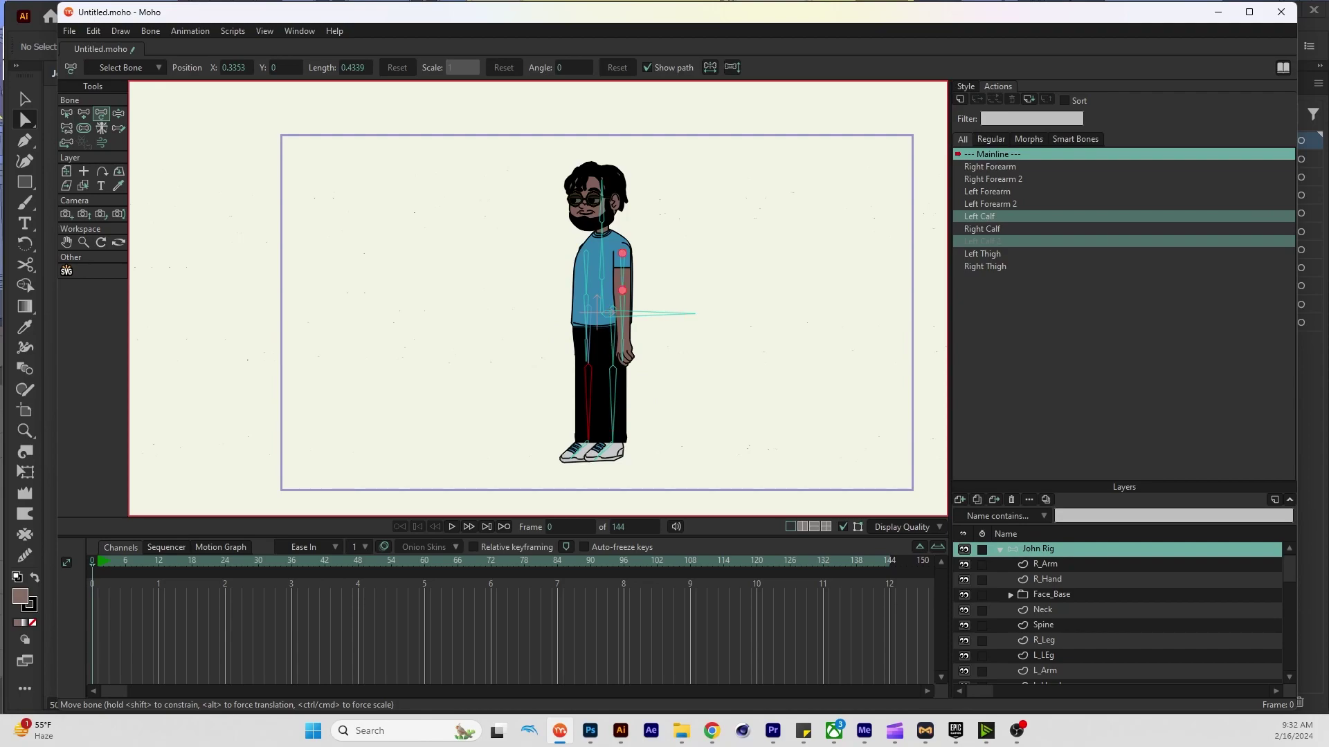
Expand the Face_Base group inside John Rig to show its face layers
scroll(629, 205, "up", 5)
left_click_drag(485, 269, 645, 377)
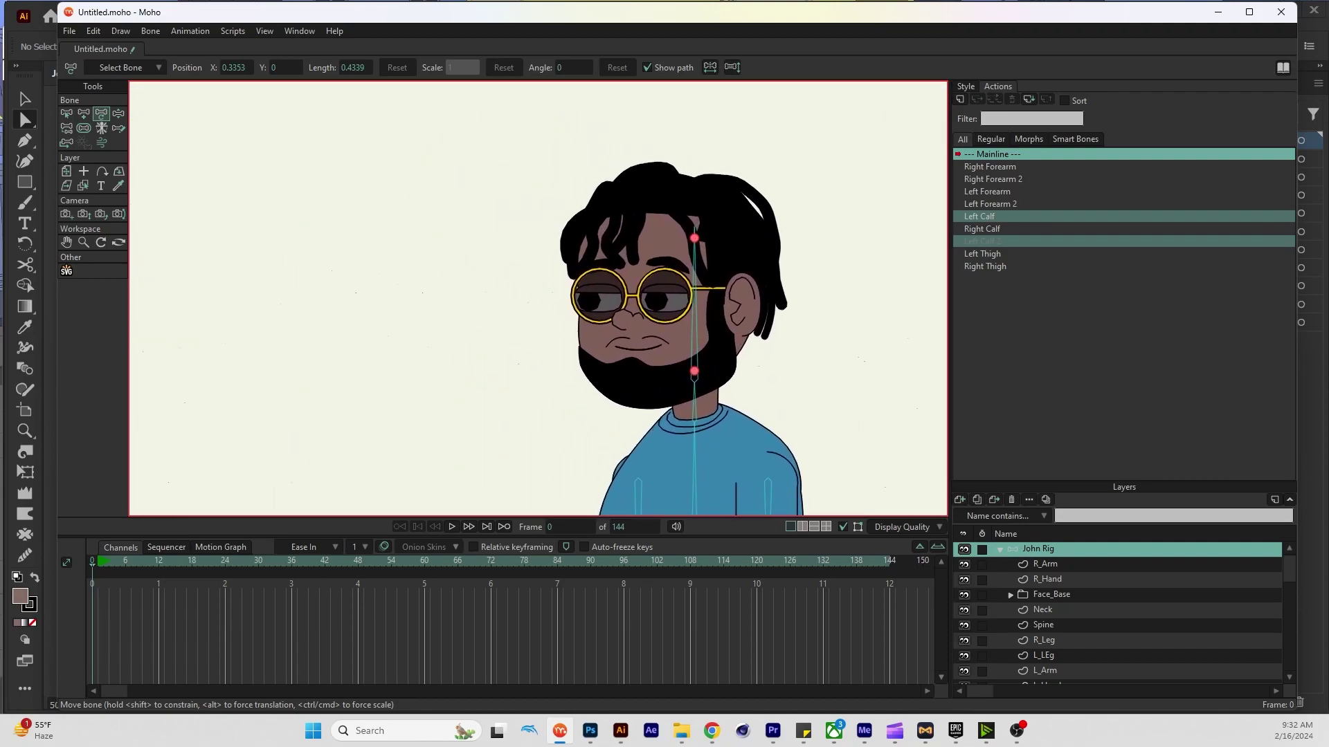
scroll(688, 330, "down", 3)
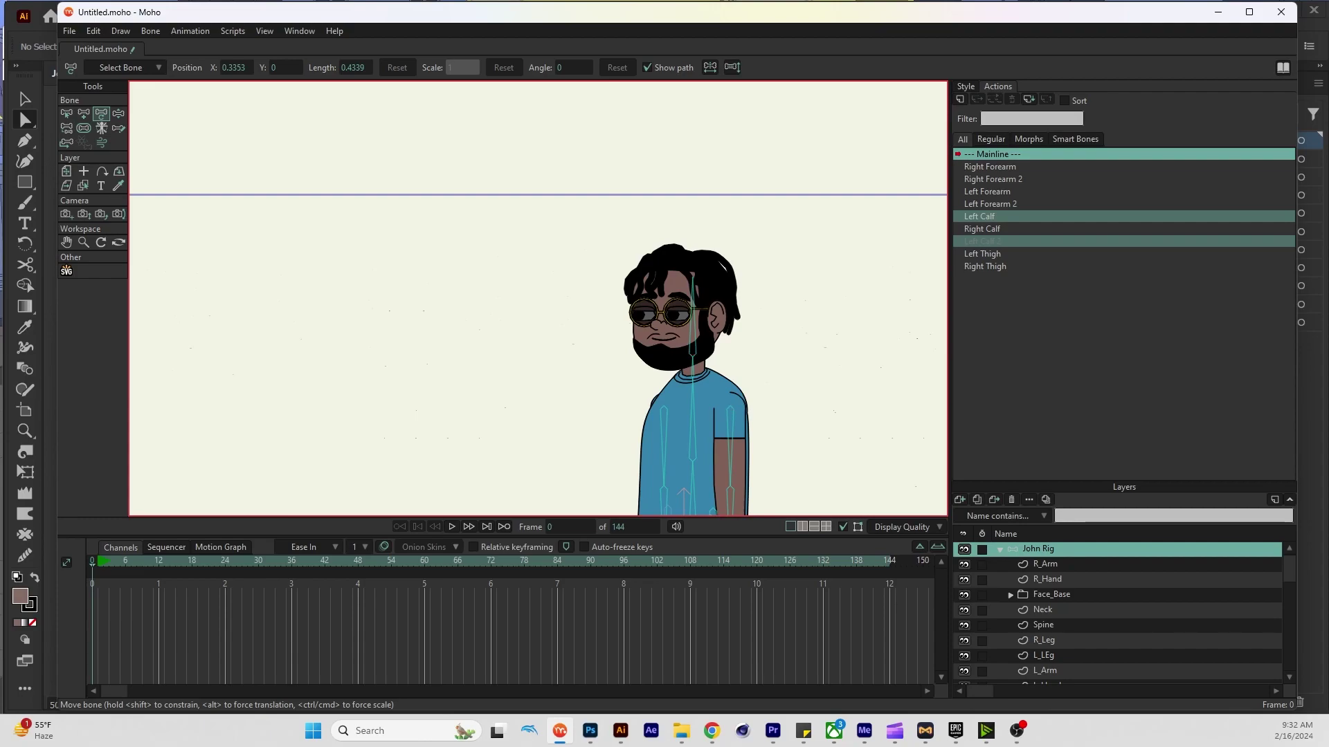
left_click(1051, 595)
left_click(1011, 595)
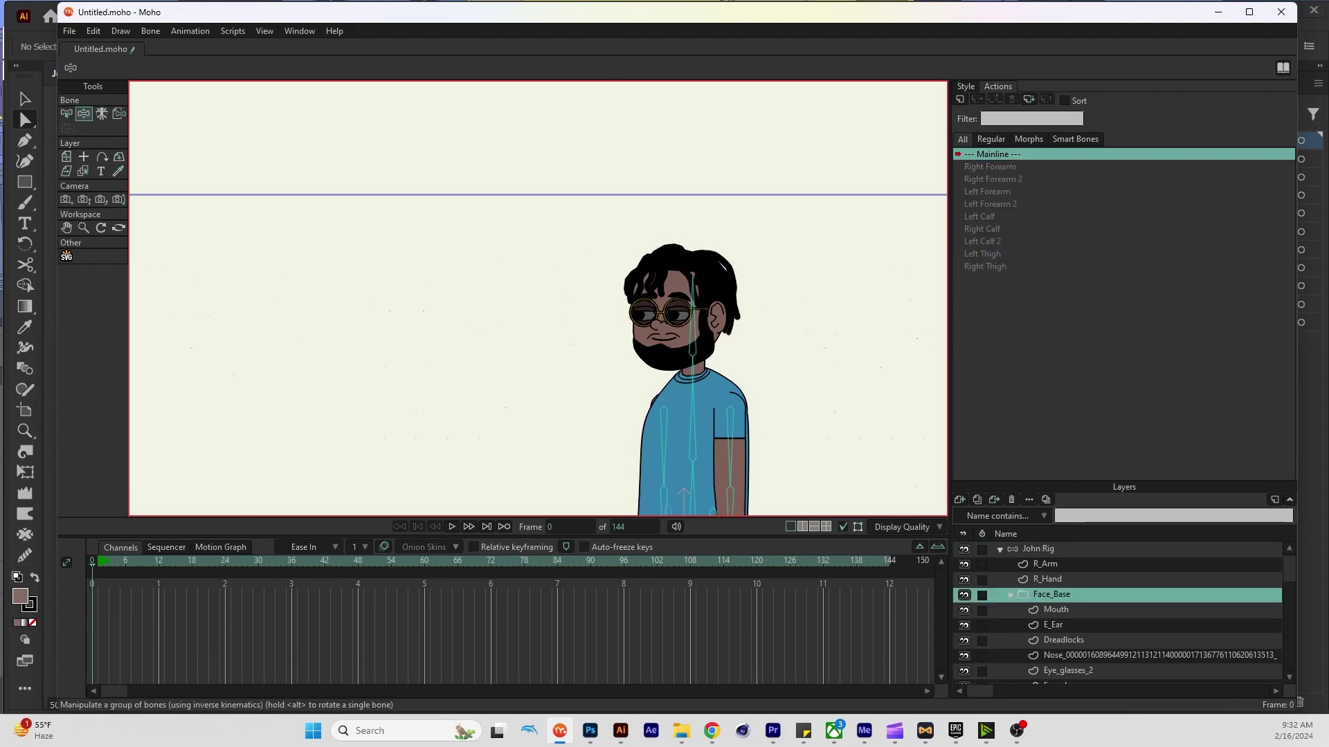
key("space")
left_click(1038, 548)
key("space")
left_click(1000, 550)
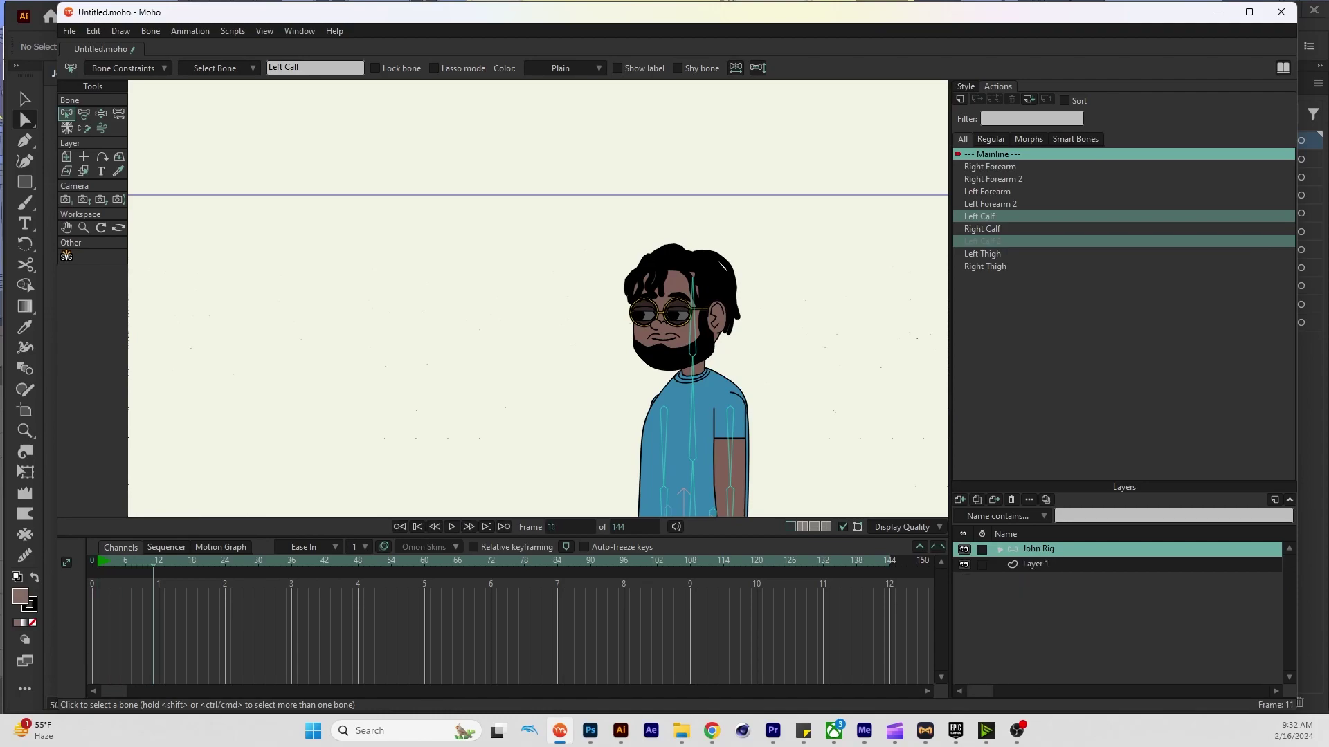
key("shift+ctrl+Left")
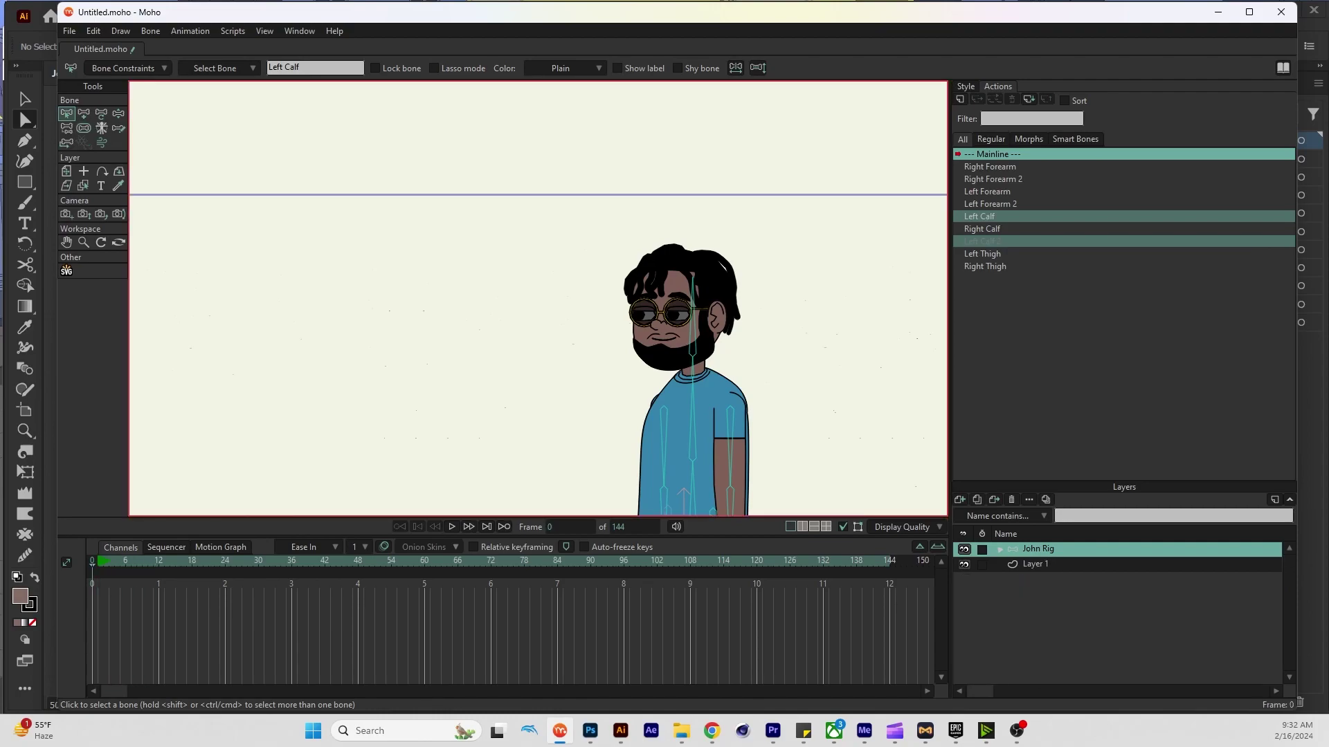
left_click(1000, 549)
scroll(1118, 613, "down", 5)
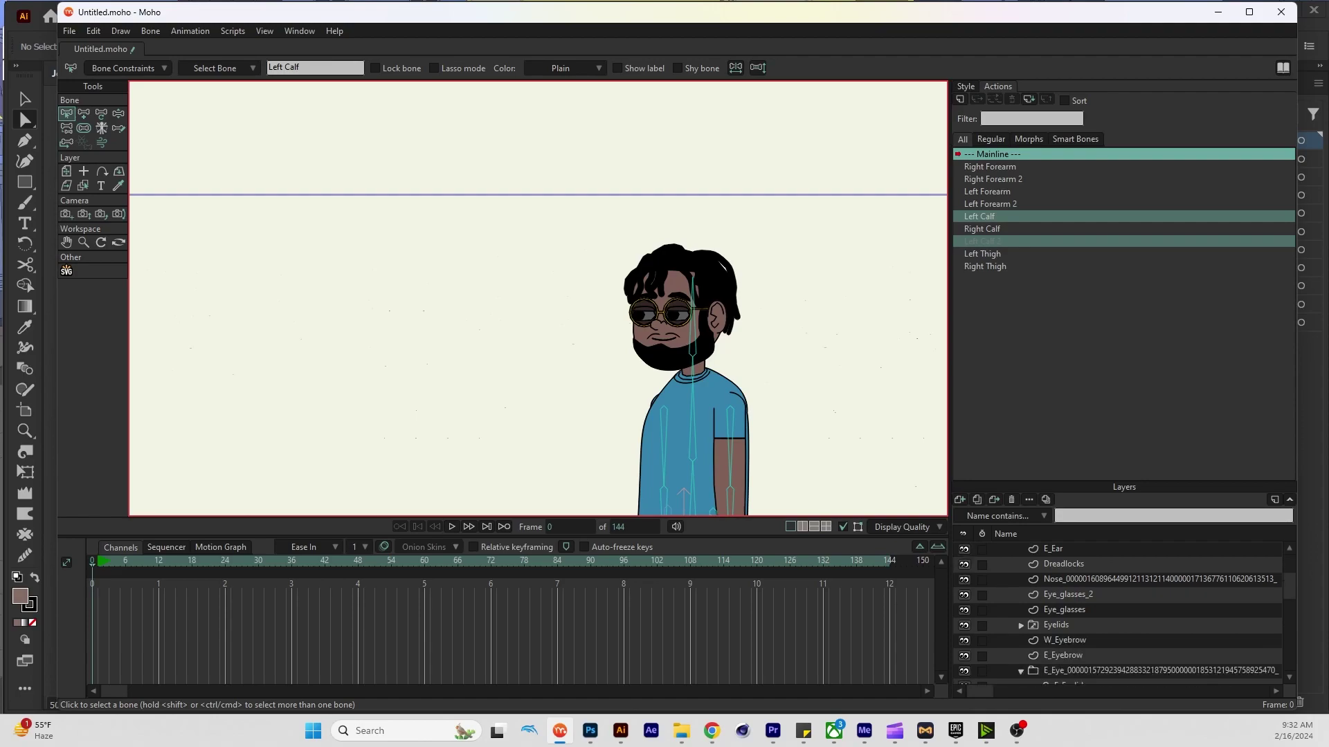
left_click(1107, 625)
scroll(1108, 625, "up", 5)
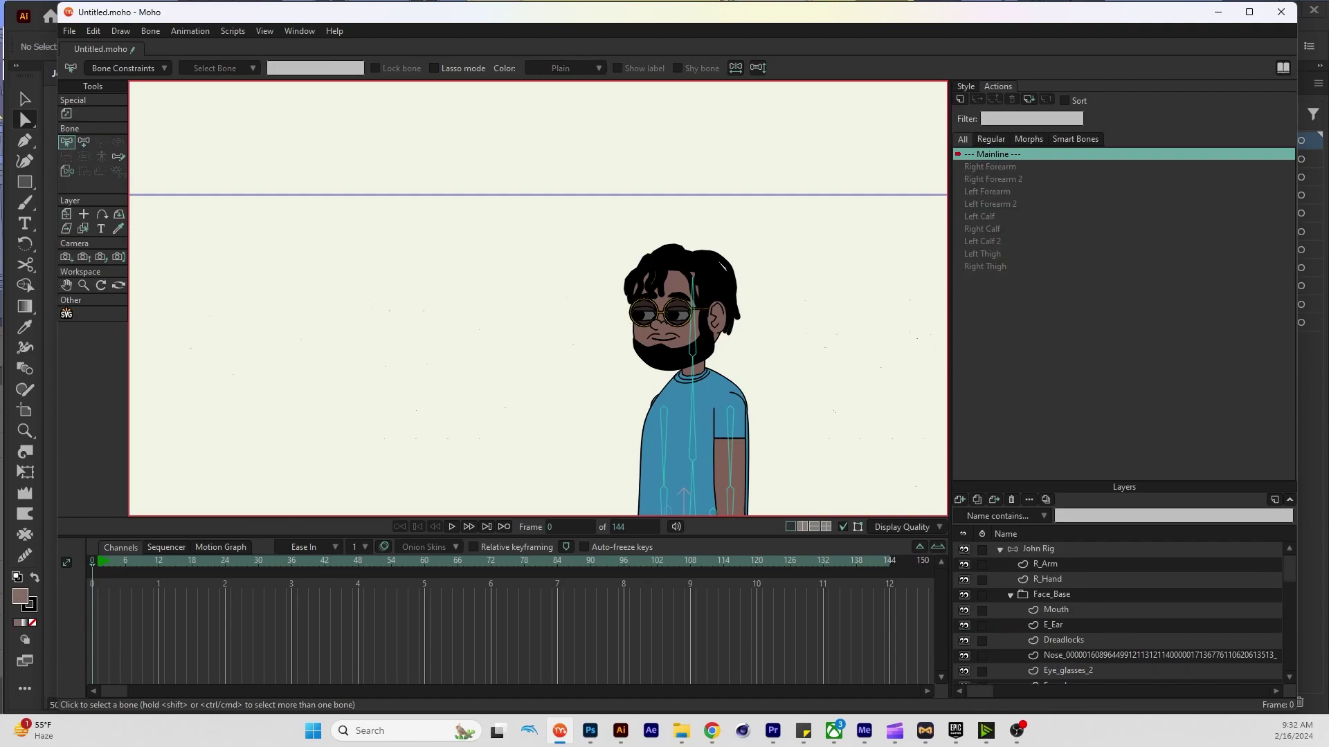
Deselect John Rig's bones, add an upright unparented bone in front of the character's head and name it Eyelid
left_click(1107, 549)
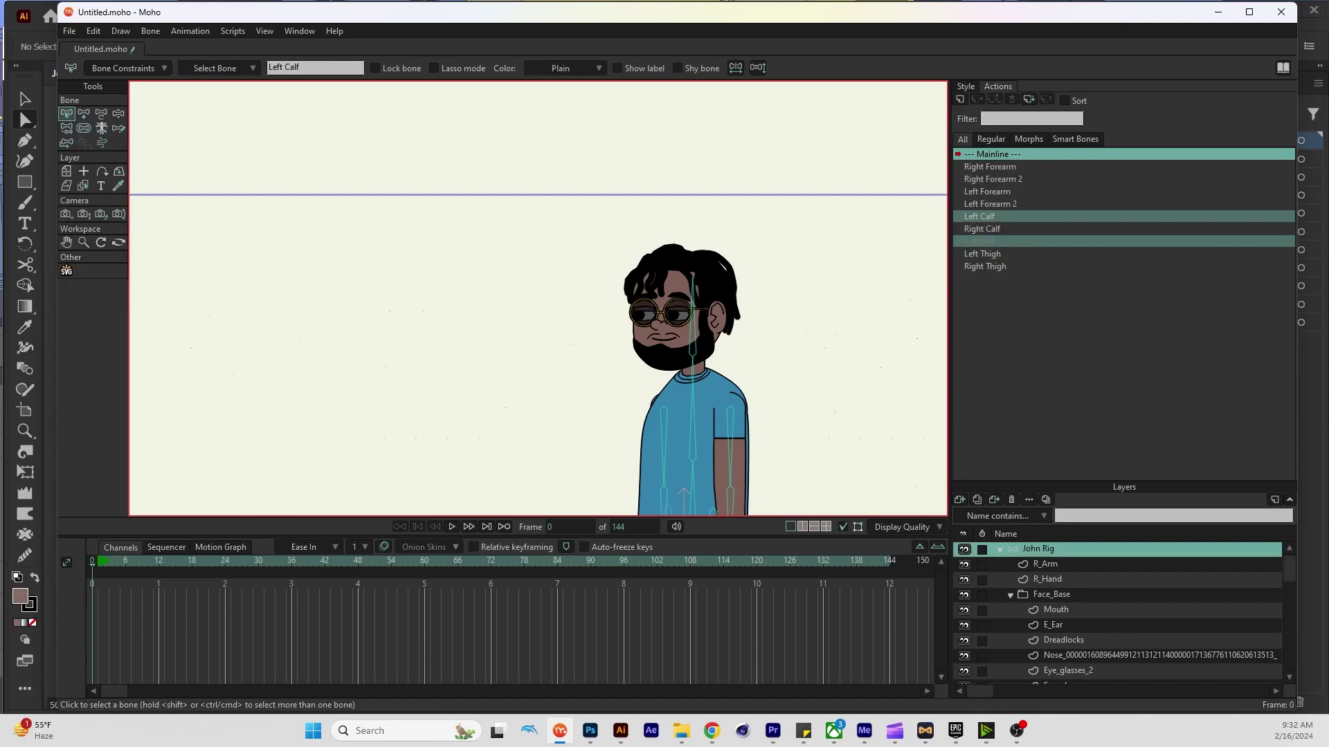
scroll(595, 380, "down", 3)
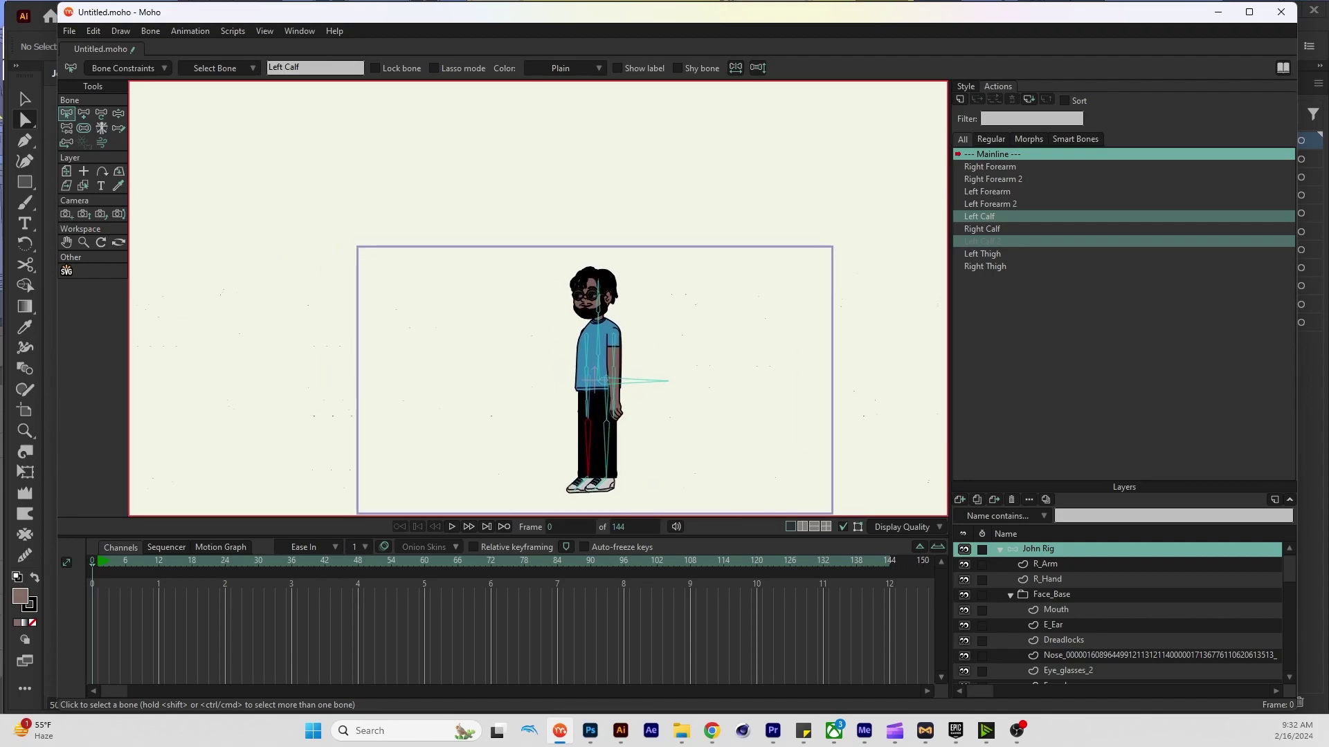
left_click(517, 341)
scroll(517, 340, "up", 3)
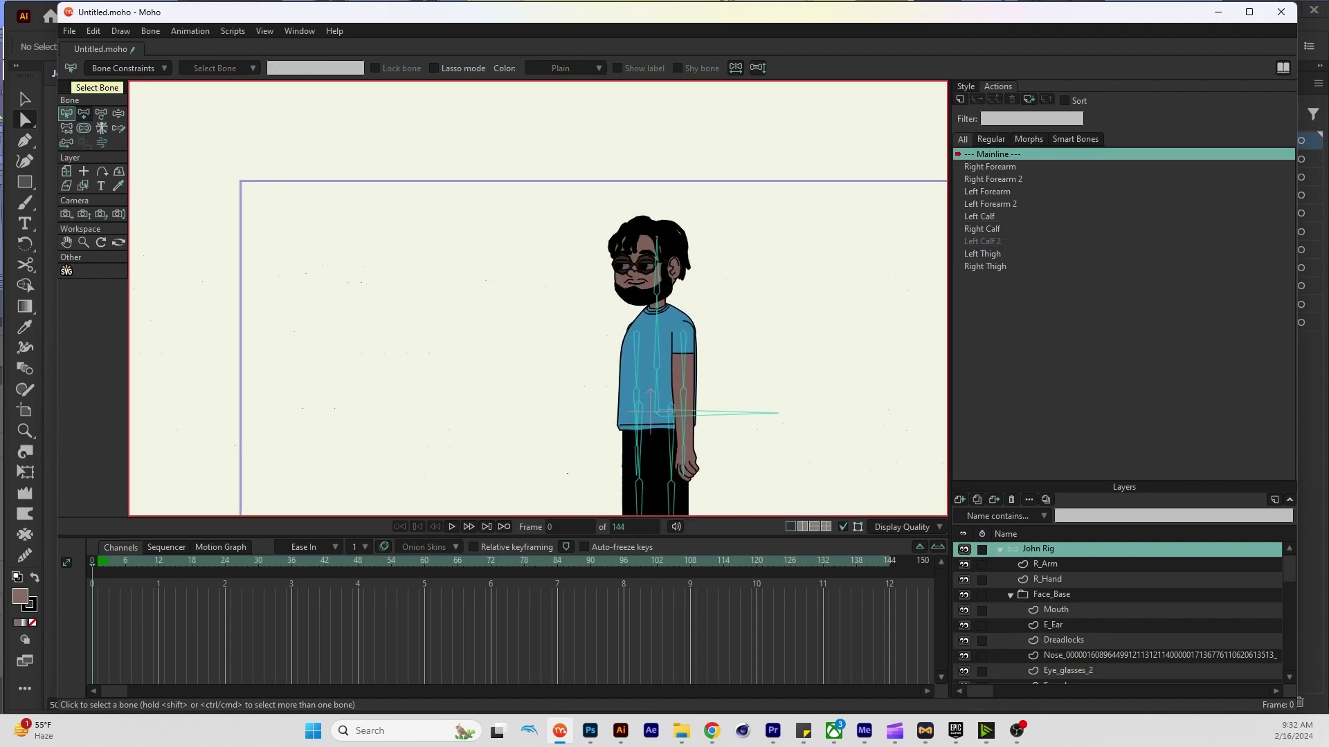
left_click(83, 112)
left_click_drag(503, 281, 503, 215)
type("Eye")
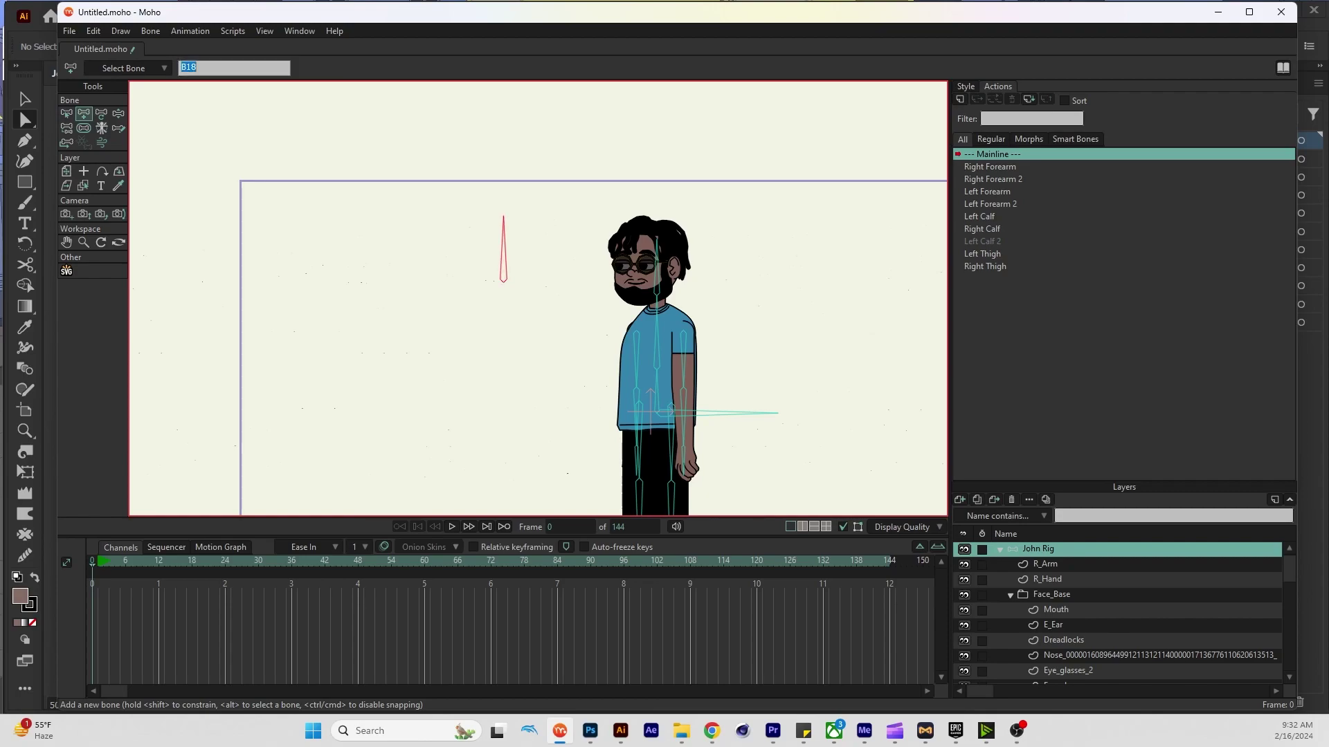
type("lid")
key("Return")
Make the Eyelid bone a smart bone dial with minimum angle 0, maximum angle 45 and a duration of 5 frames
key("alt+b")
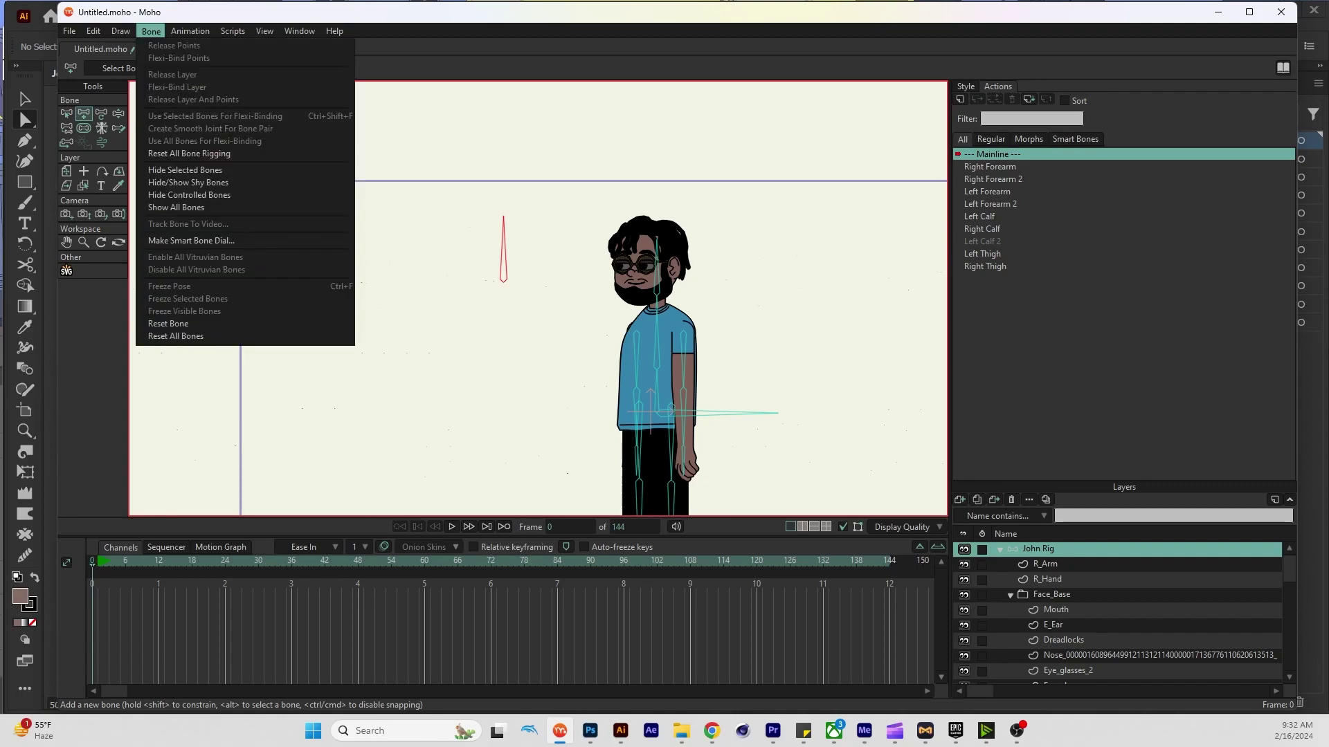
key("Return")
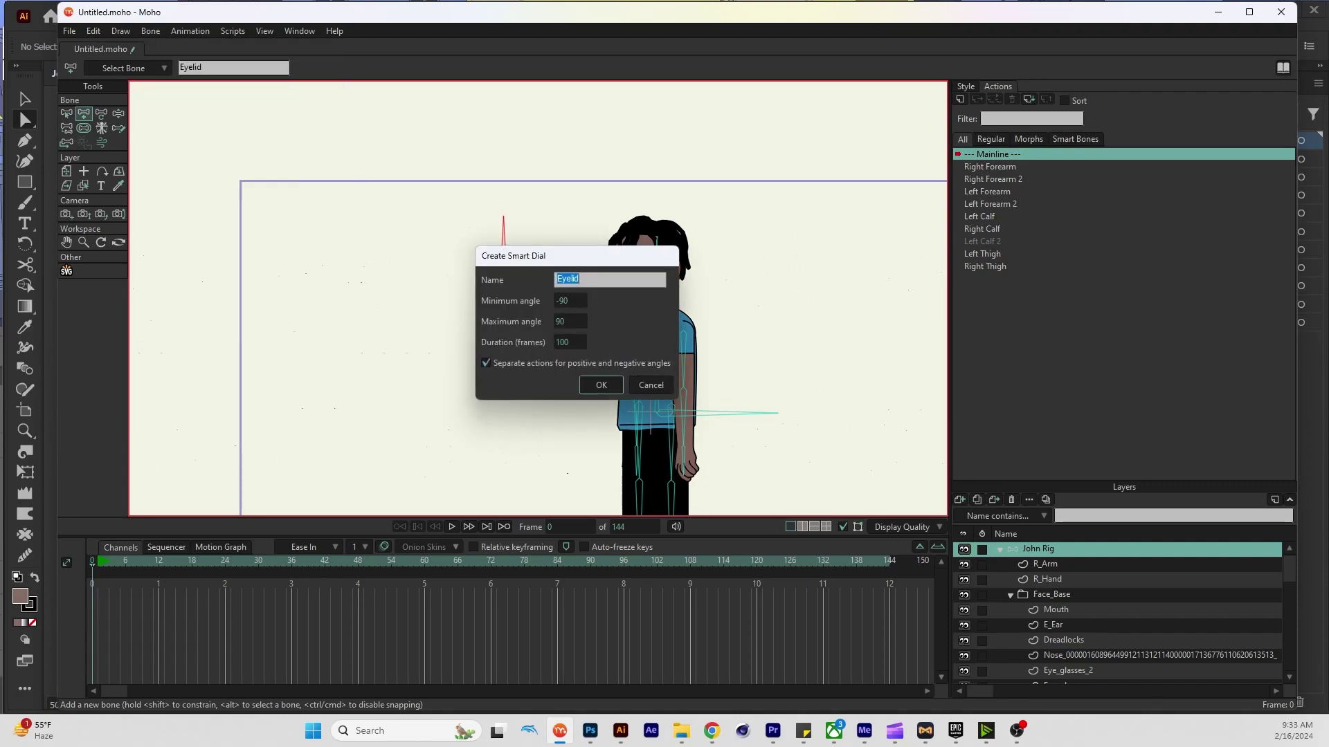
key("Tab")
type("0")
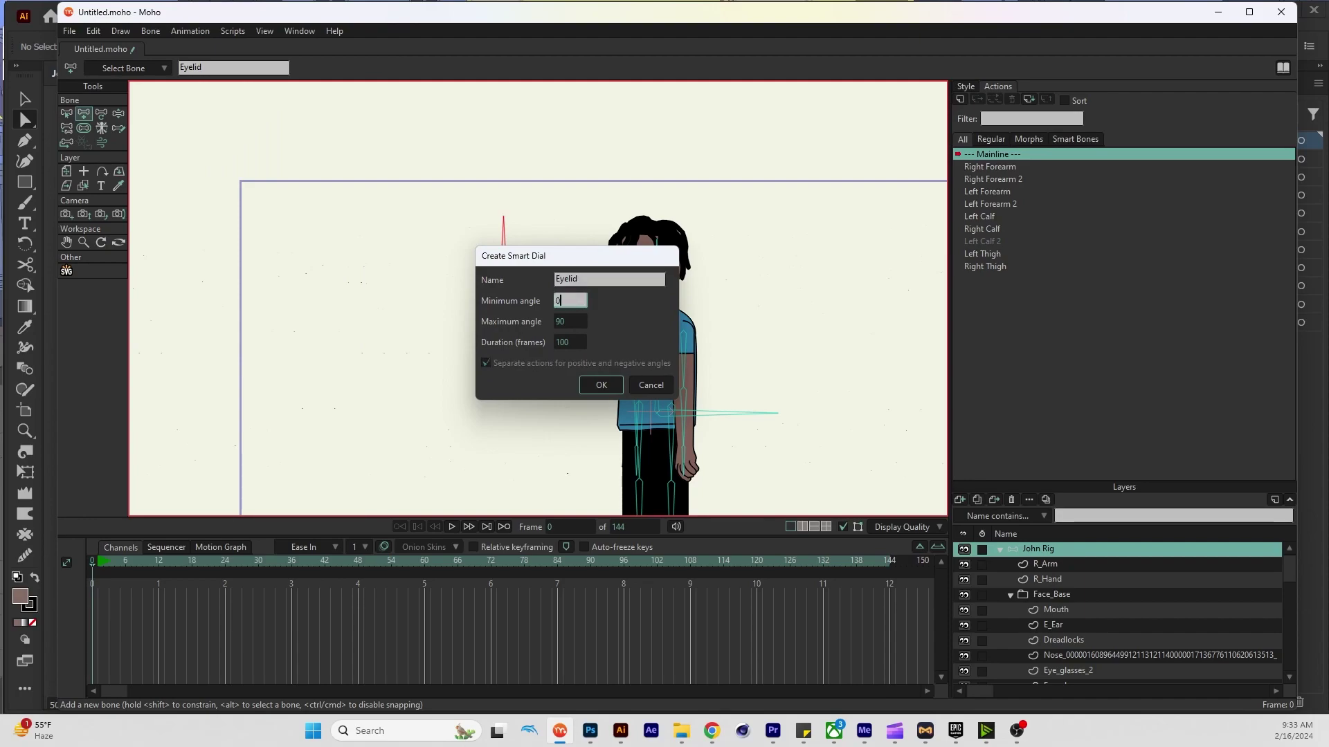
key("Tab")
type("45")
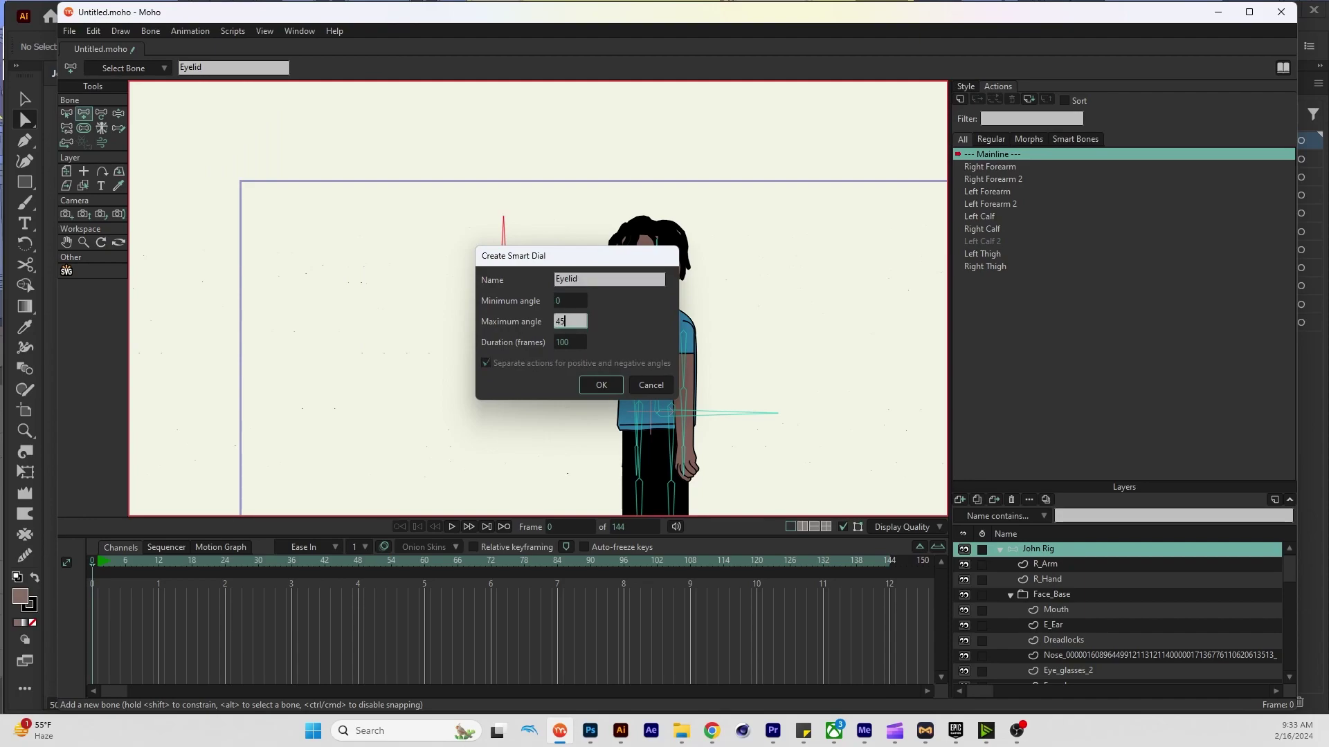
key("Tab")
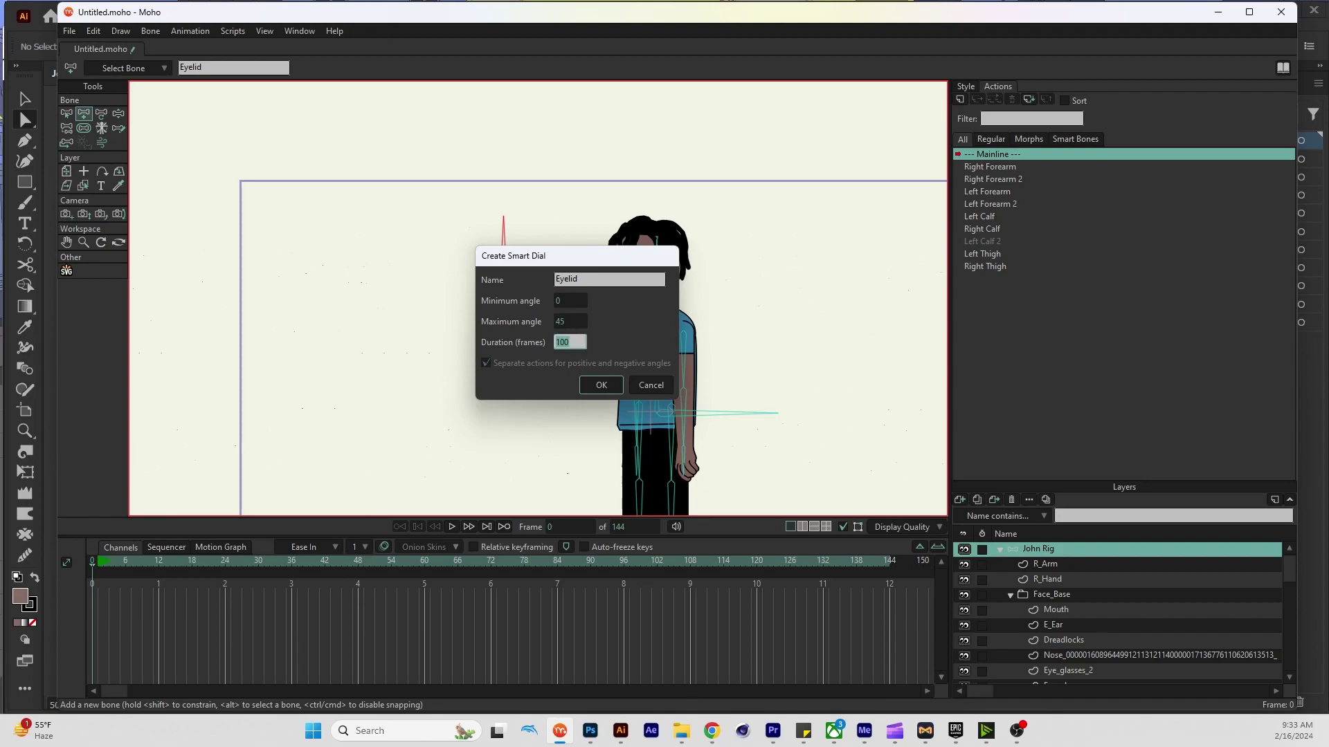
type("5")
key("Return")
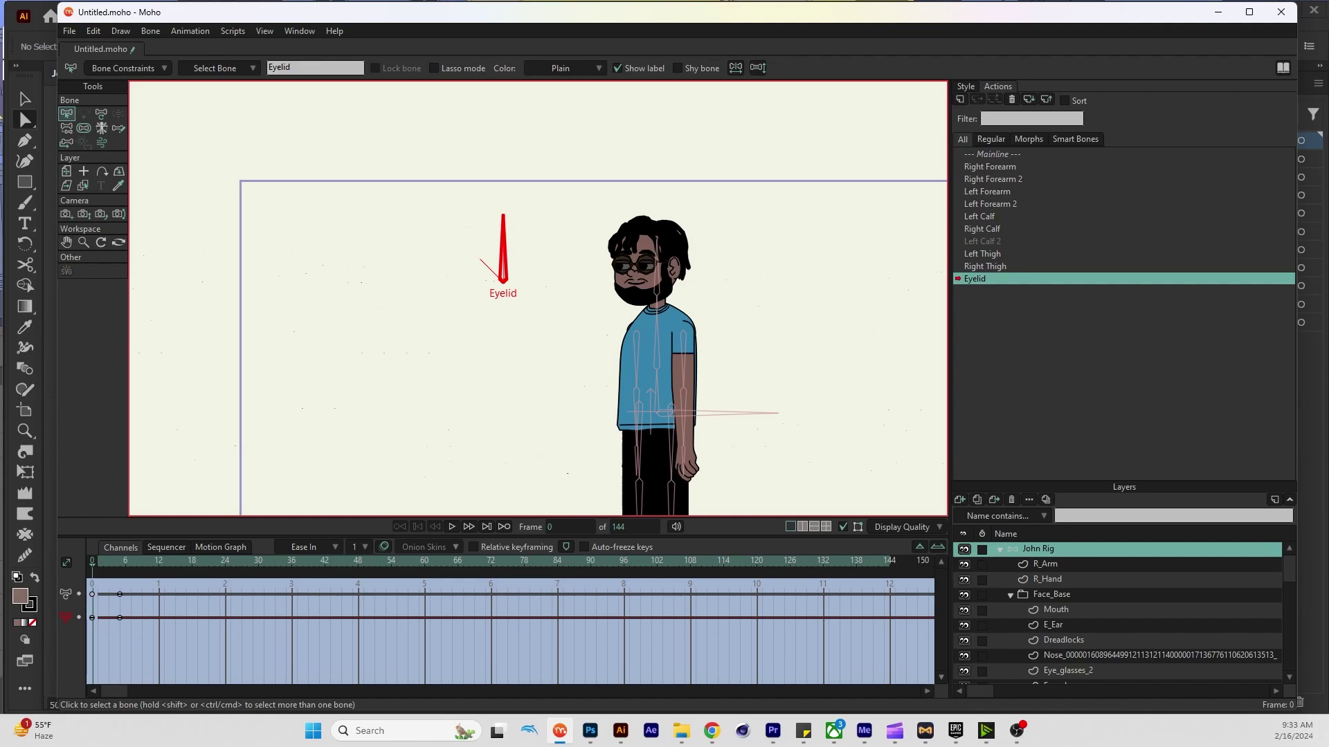
Switch the Eyelids layer to Squint at frame 1 of the Eyelid action
scroll(639, 269, "up", 3)
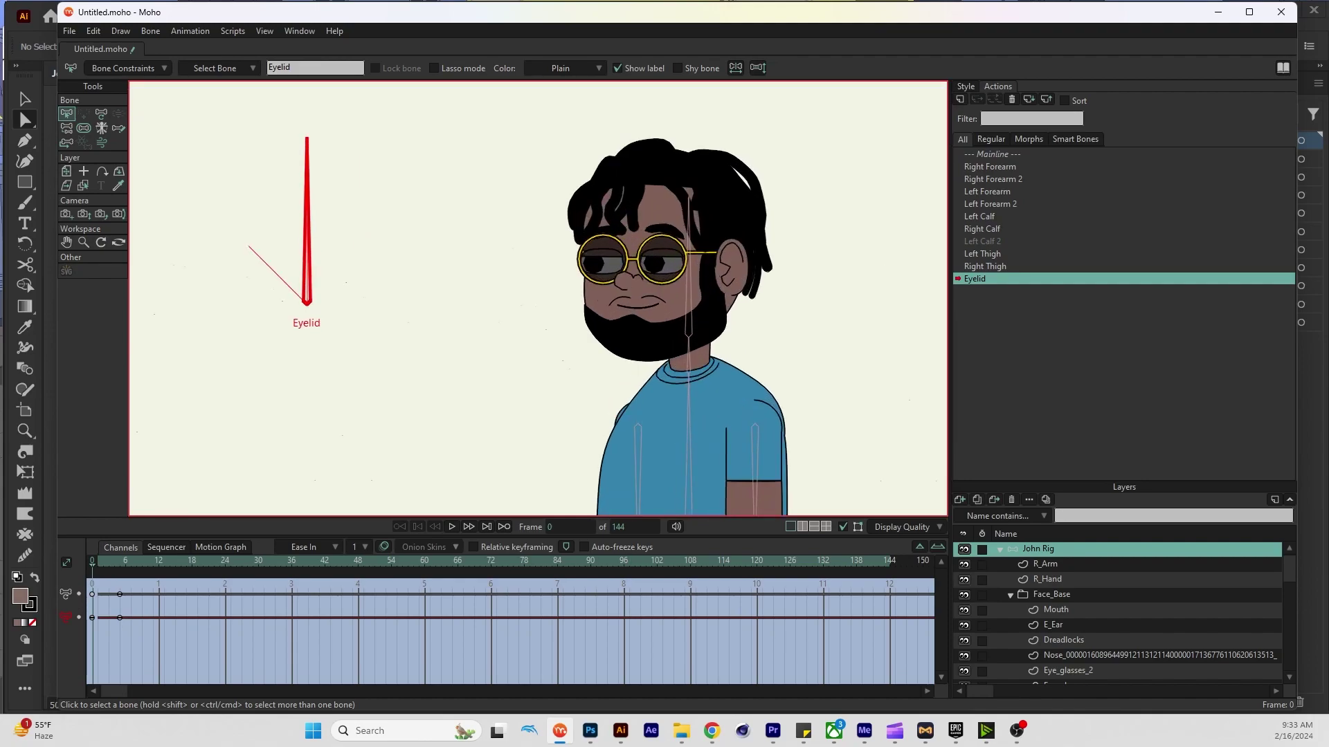
scroll(1118, 609, "down", 2)
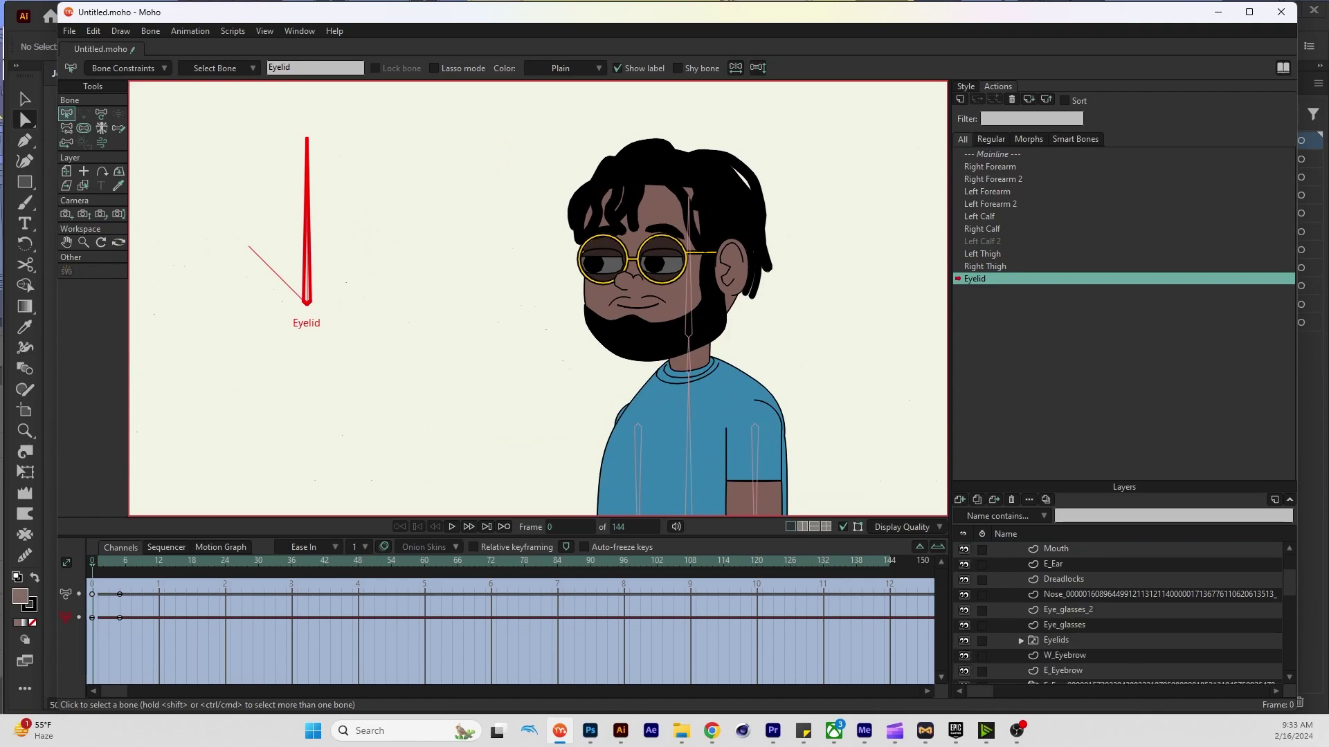
key("ctrl+Right")
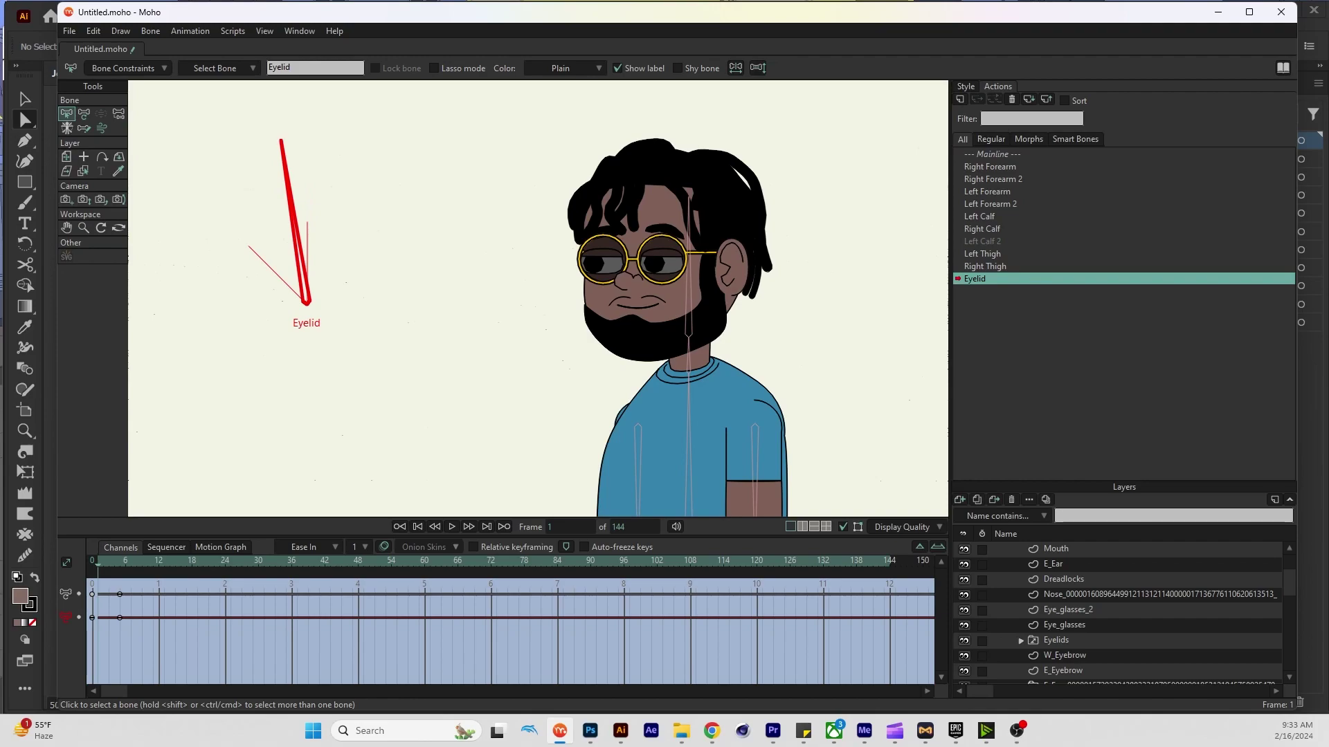
right_click(1053, 640)
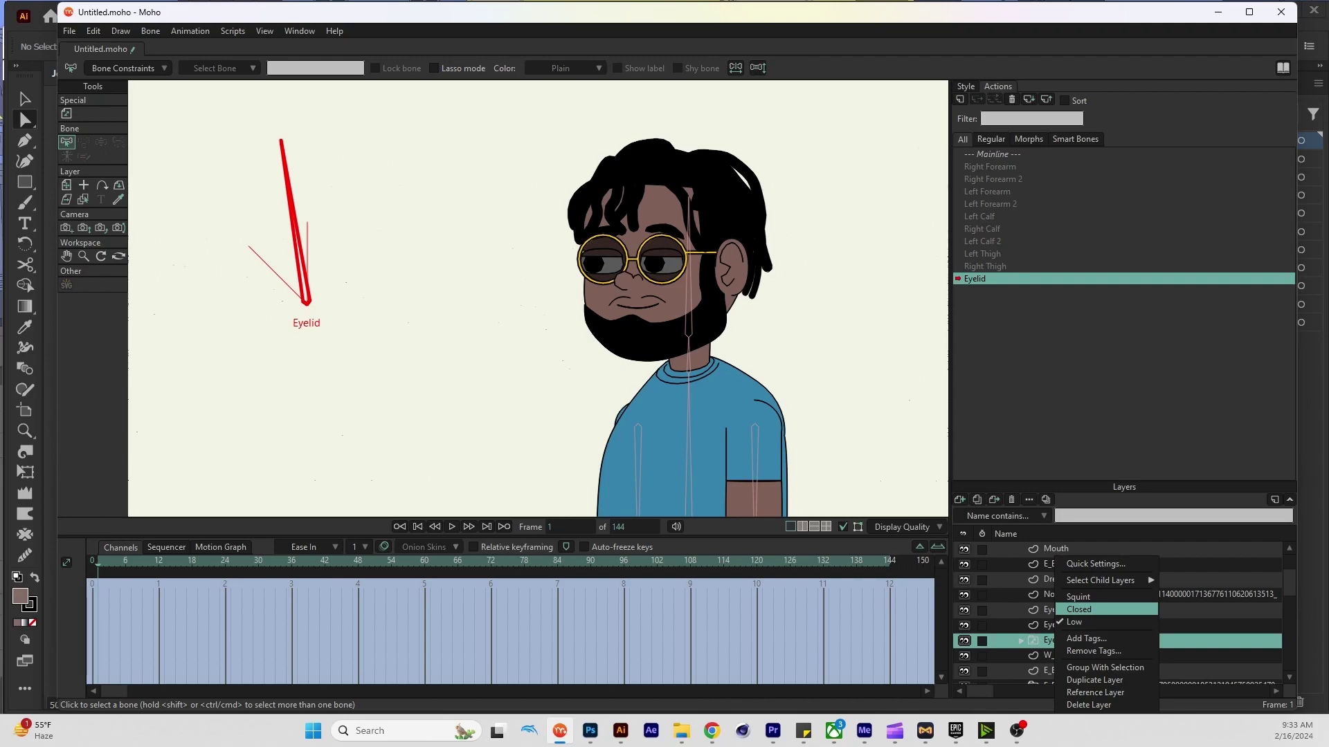
left_click(1078, 609)
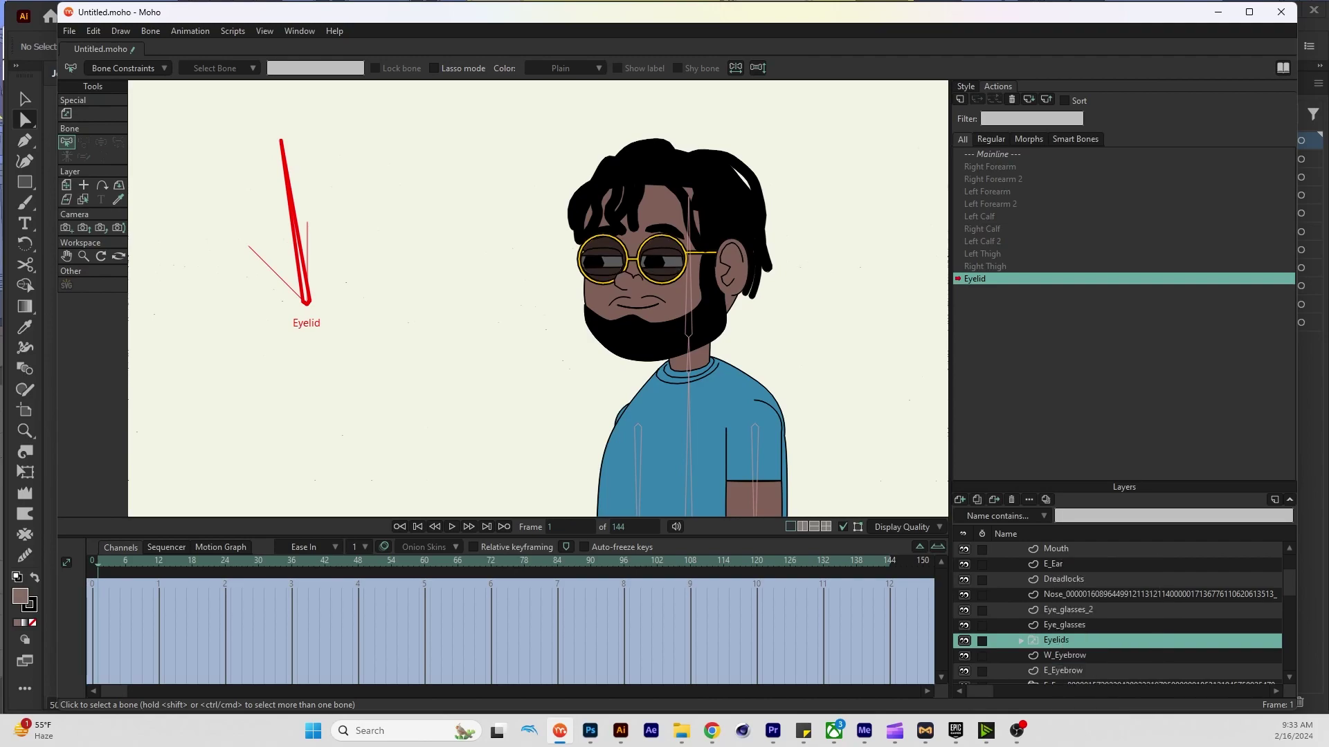
Switch the Eyelids layer to Closed at frame 2 and to Squint at frame 3 of the Eyelid action
key("ctrl+Right")
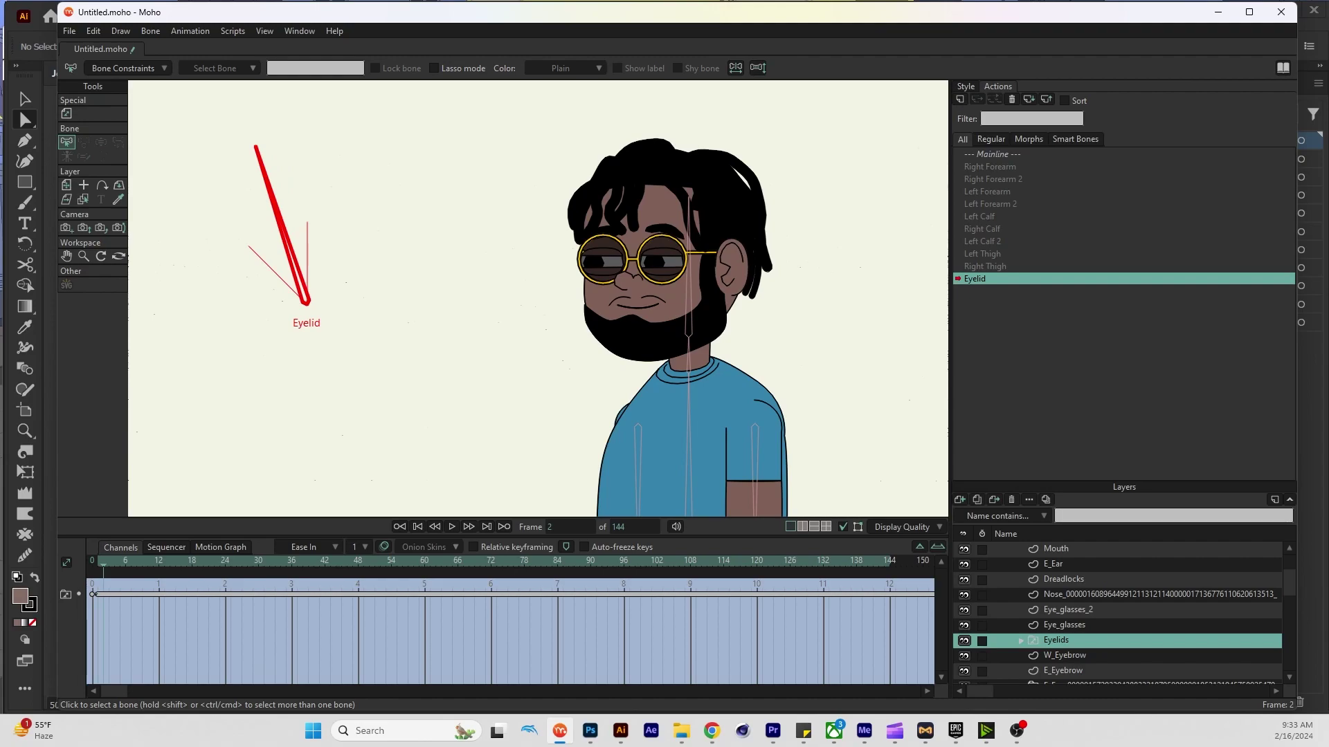
right_click(1068, 640)
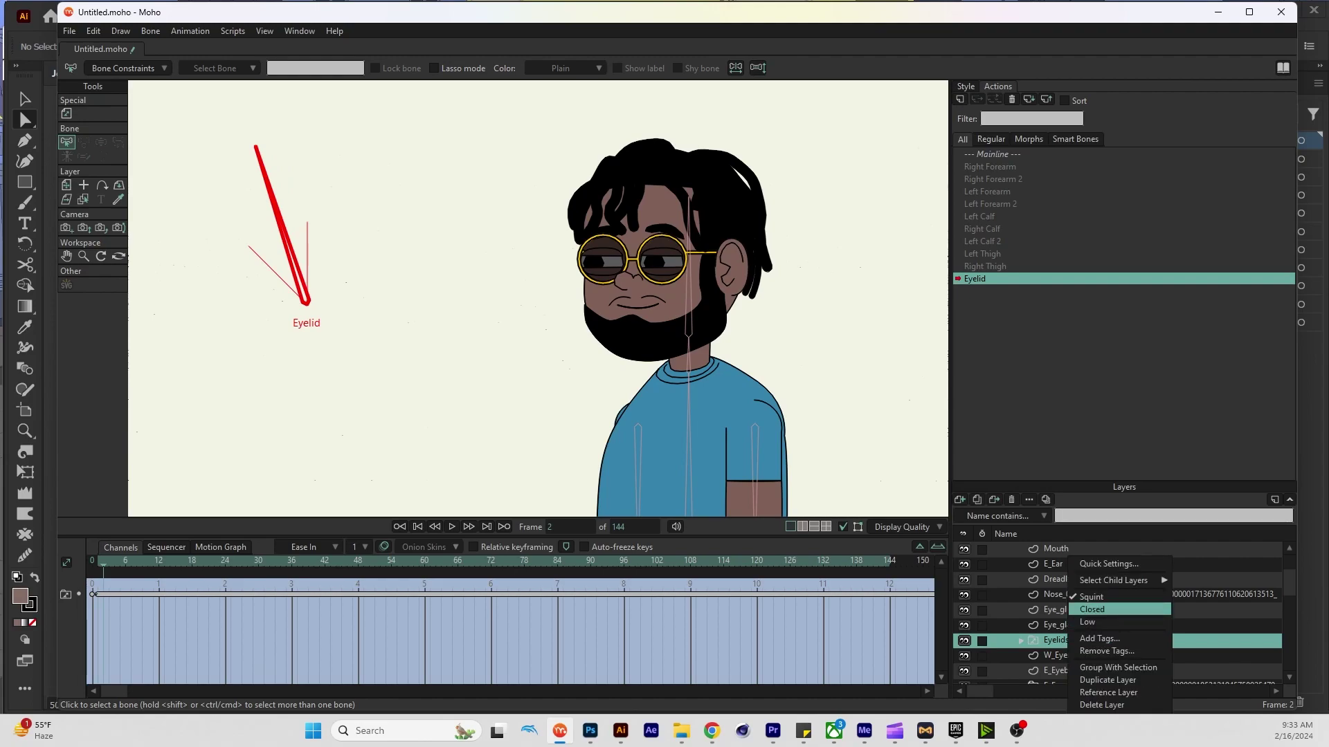
left_click(1092, 609)
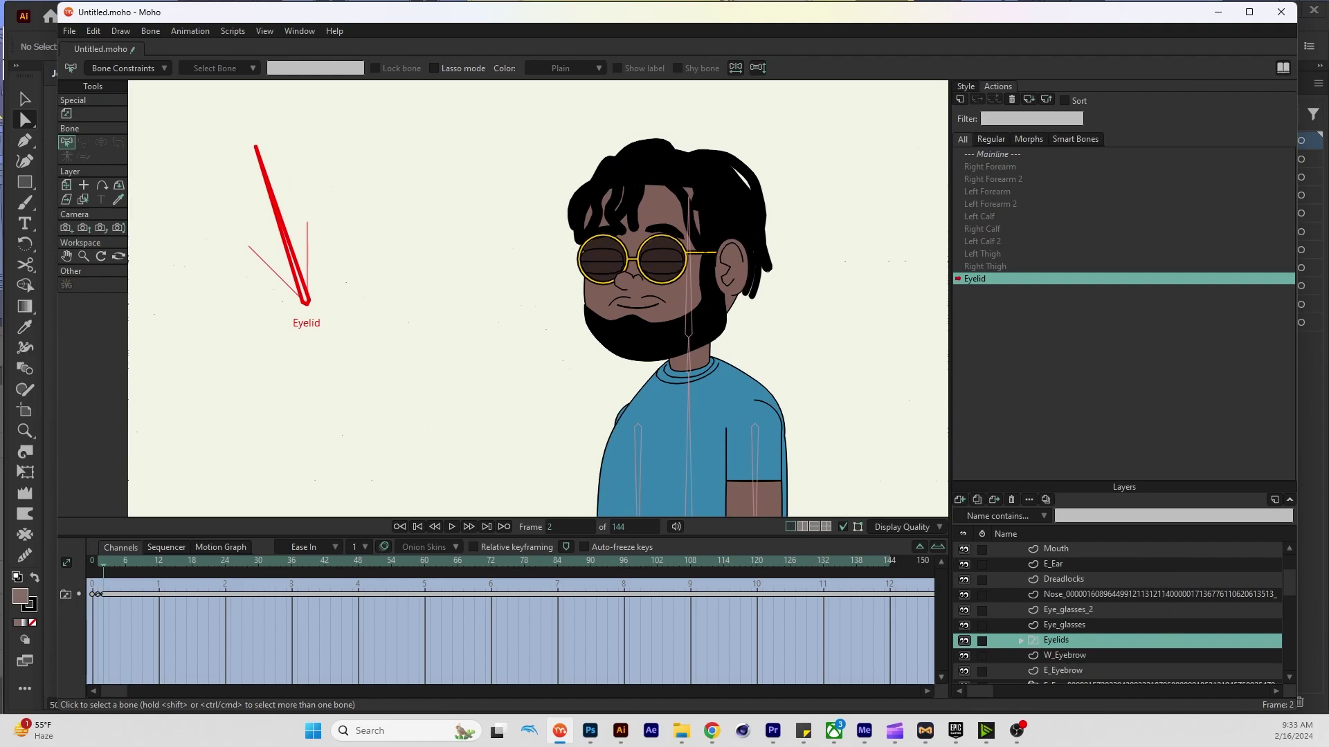
key("ctrl+Right")
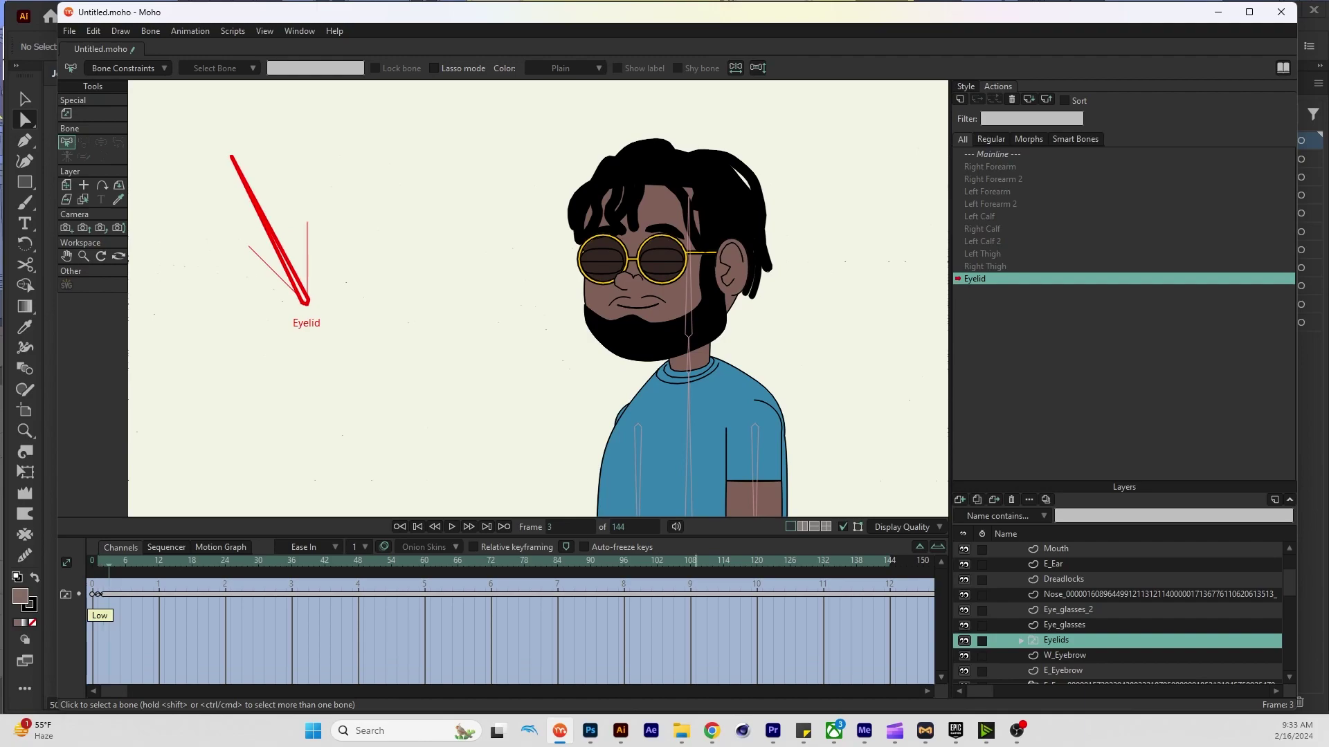
right_click(1050, 640)
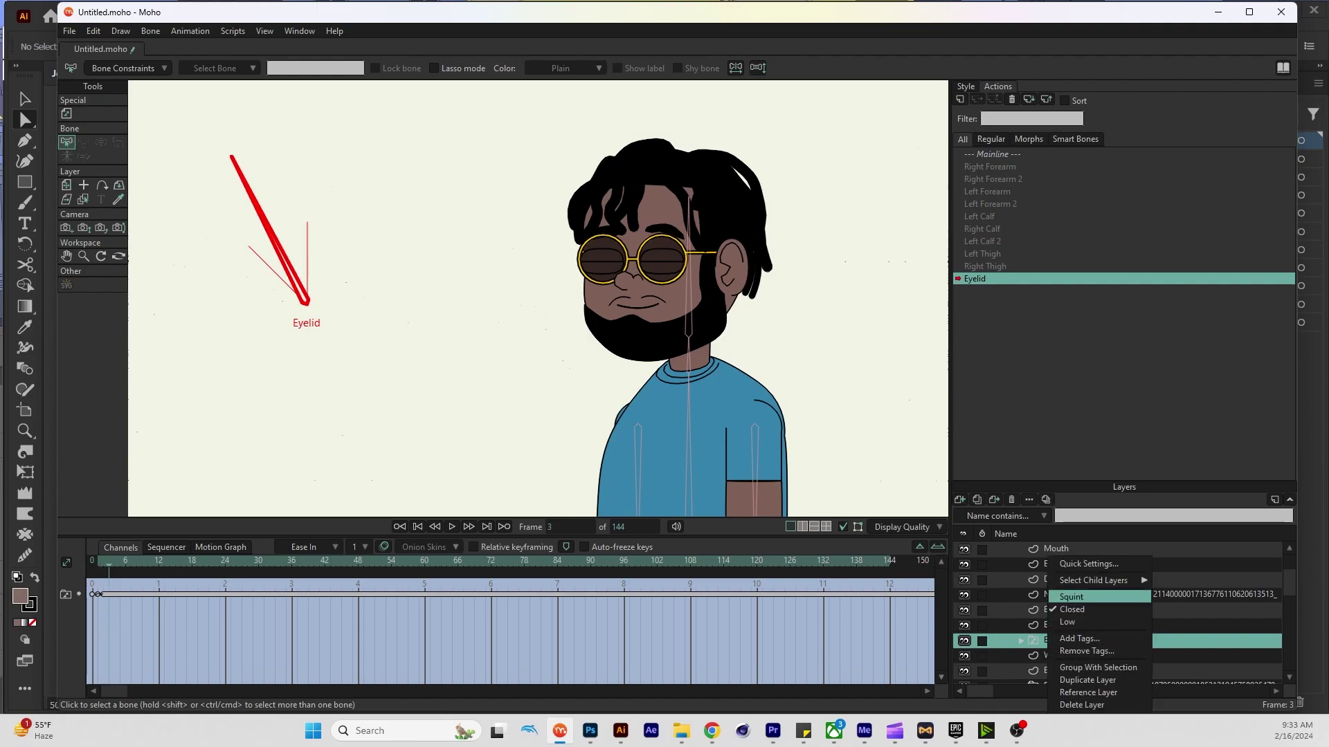
left_click(1071, 597)
Switch the Eyelids layer to Low at frame 4, rewind to frame 0 and return to the mainline
key("ctrl+Right")
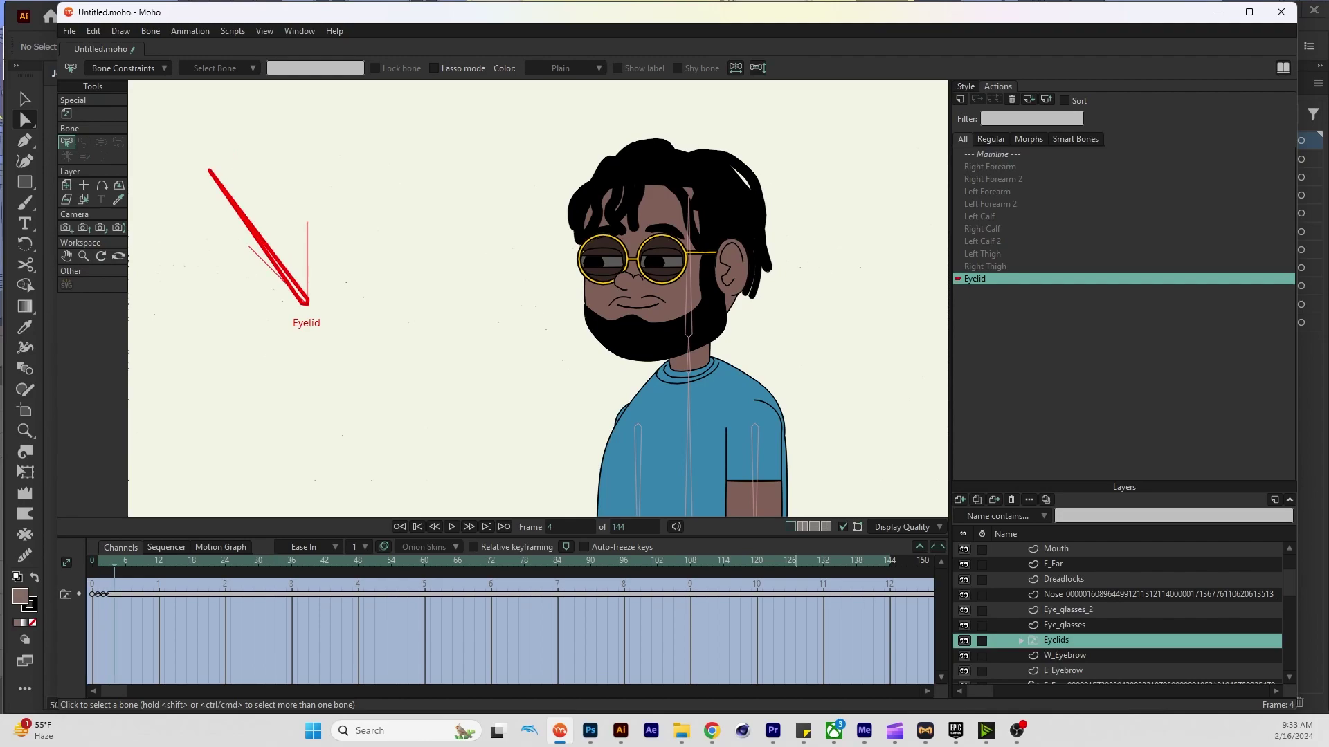
right_click(1065, 640)
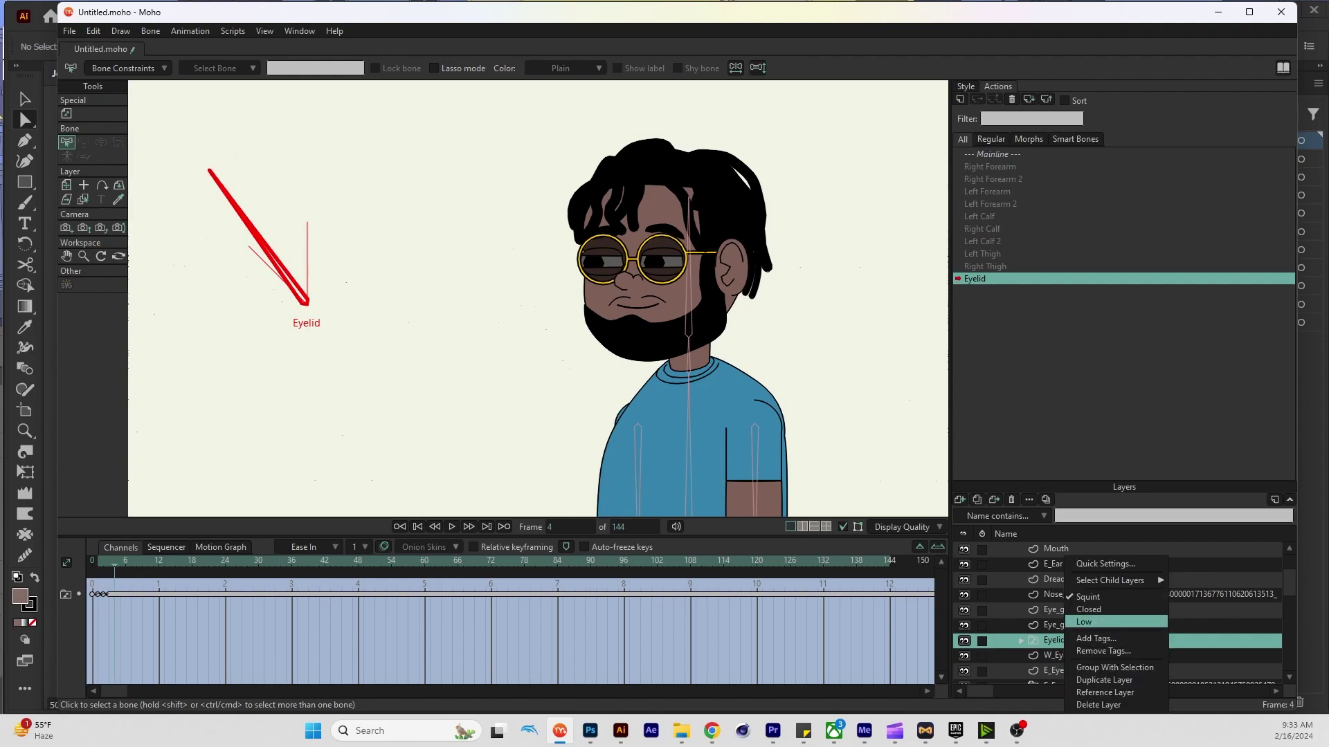
left_click(1084, 621)
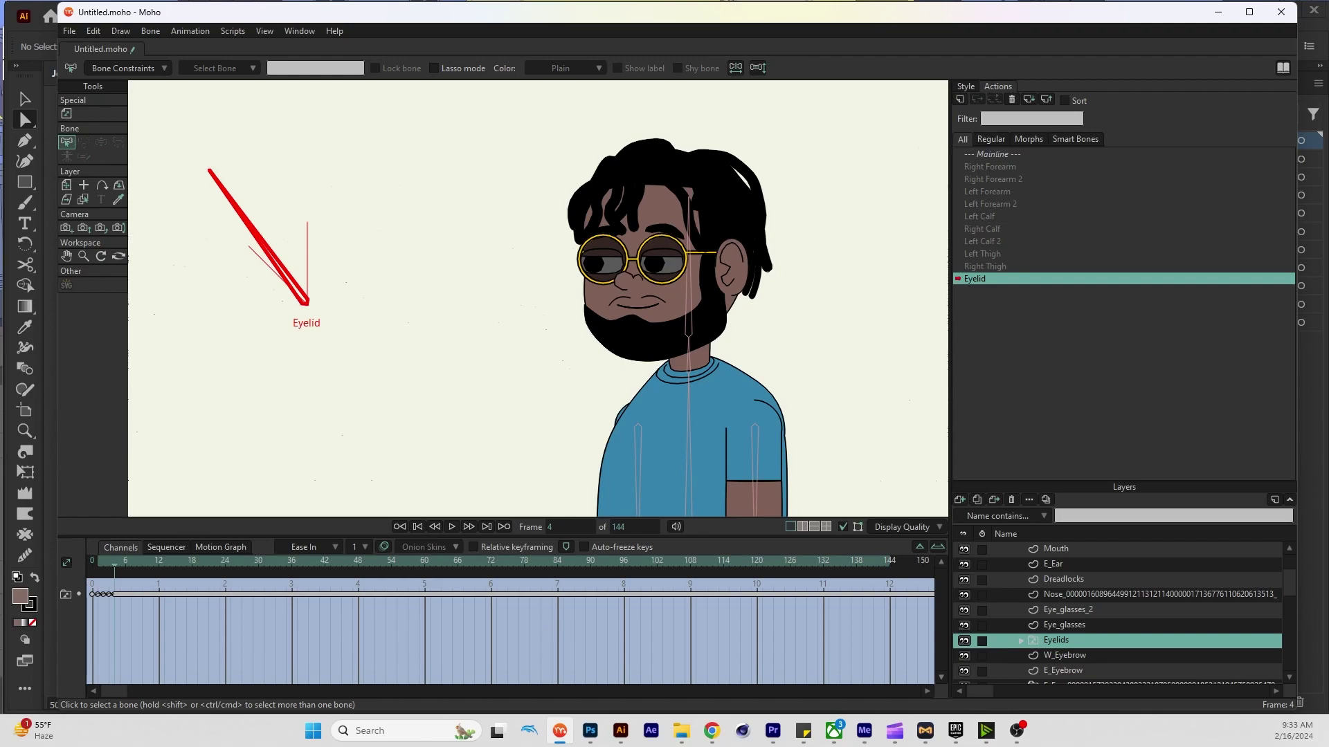
key("shift+ctrl+Left")
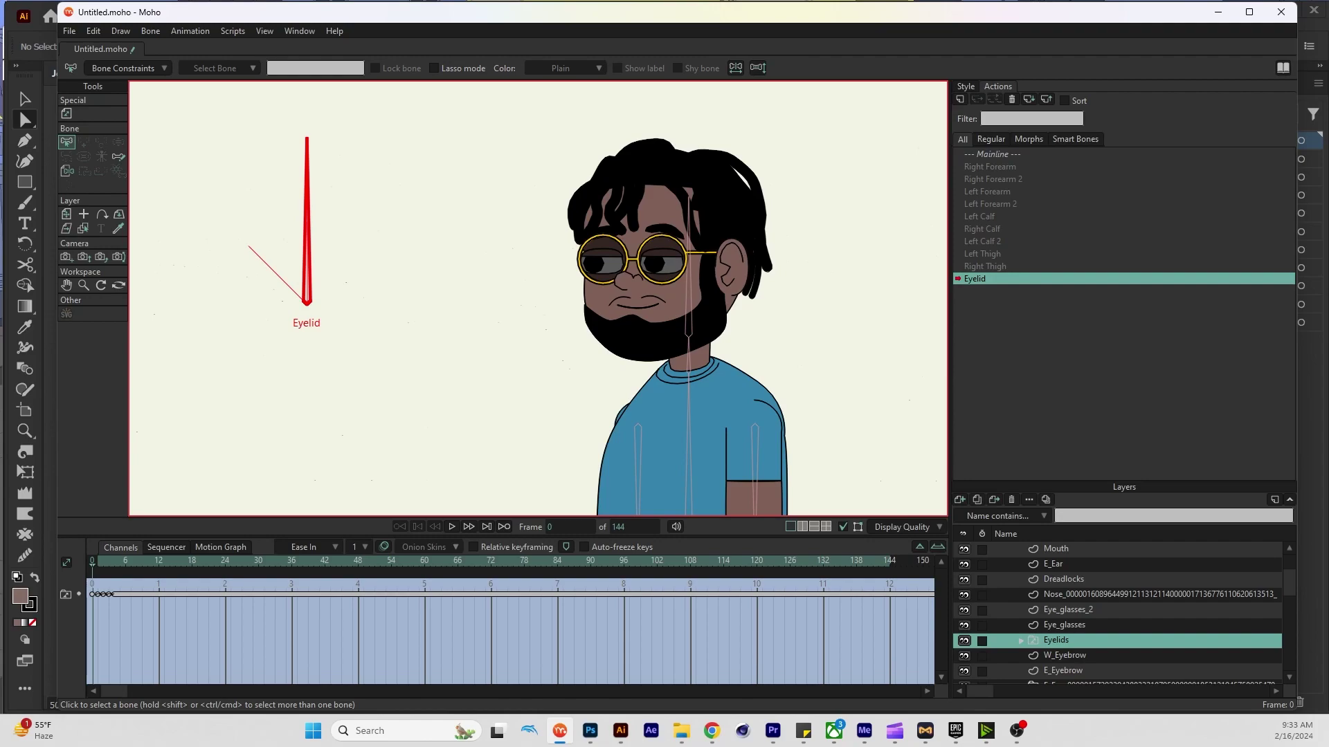
double_click(993, 153)
Add an empty vector layer named Open above Squint inside the Eyelids switch group and select the Eyelids layer
left_click(1020, 641)
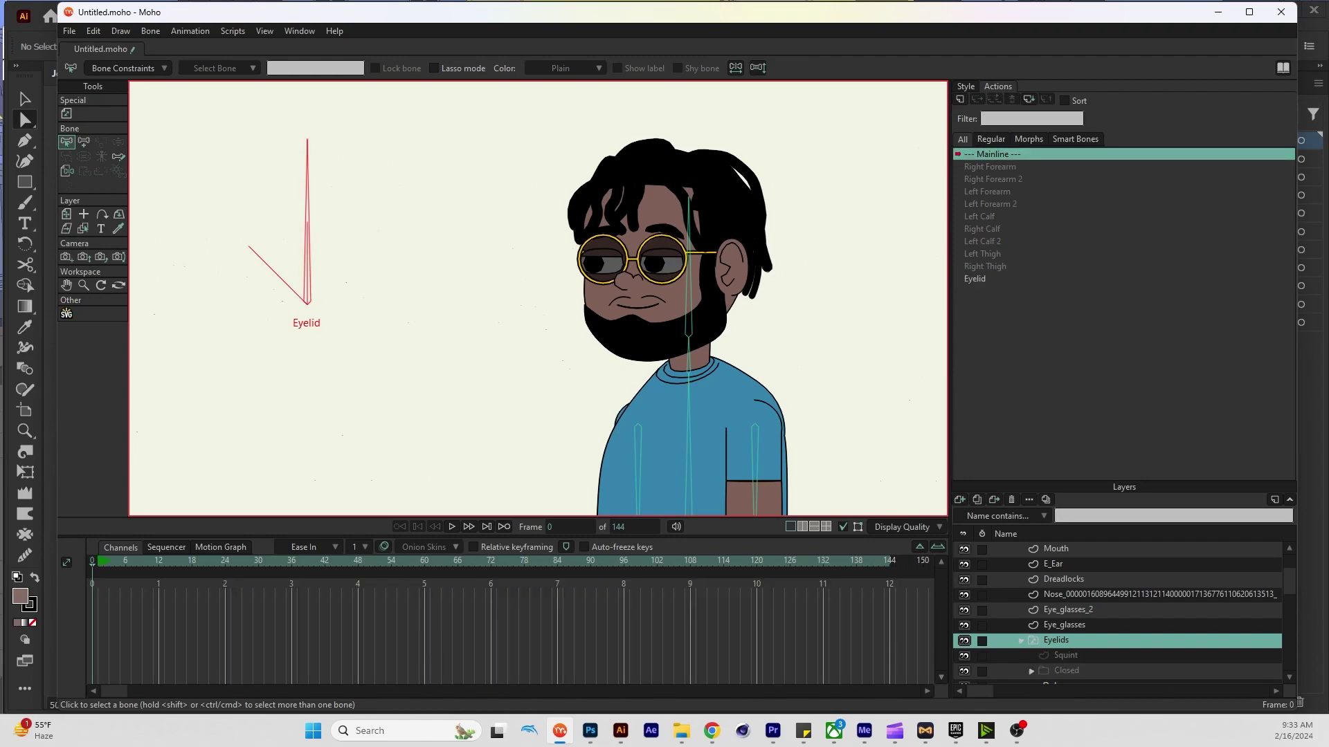
left_click(1065, 655)
left_click(960, 499)
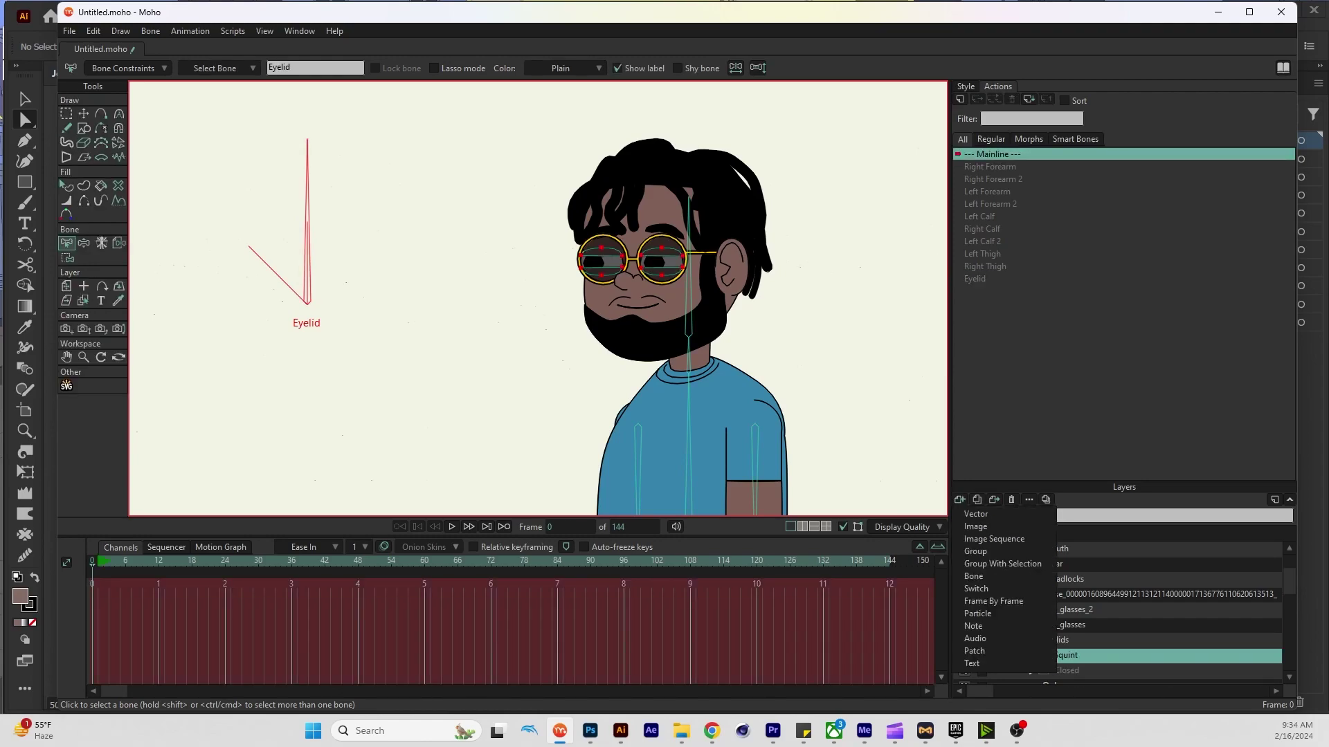
left_click(983, 514)
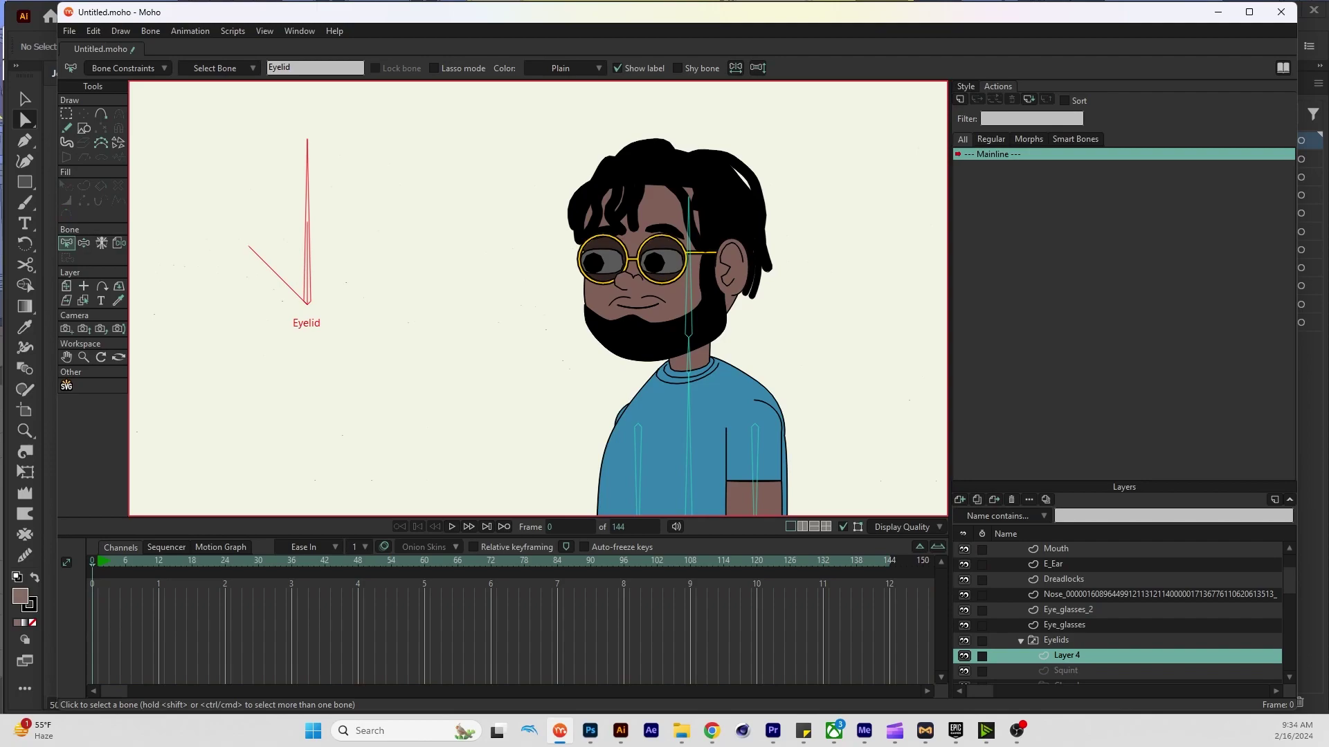
double_click(1065, 656)
type("Open")
left_click(1102, 622)
left_click(1056, 640)
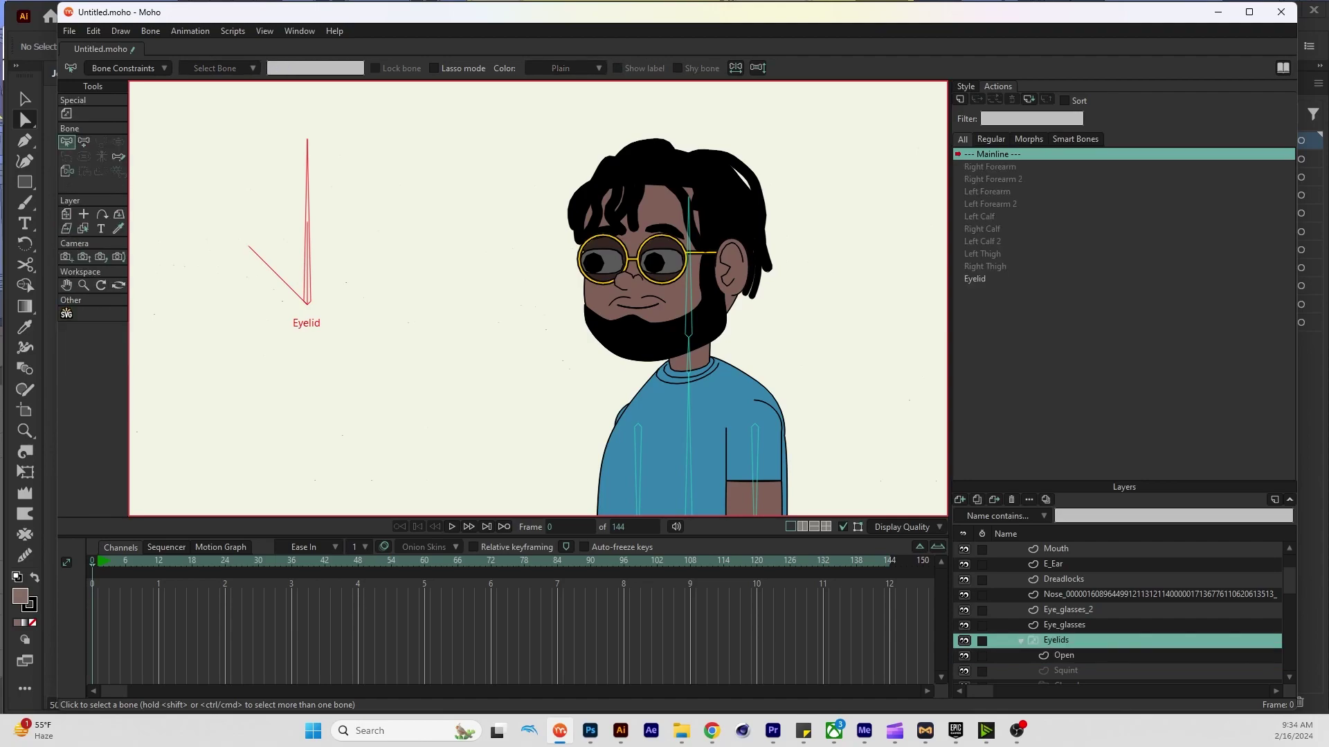
Switch the Eyelids layer to Open at frame 5 of the Eyelid action
double_click(974, 279)
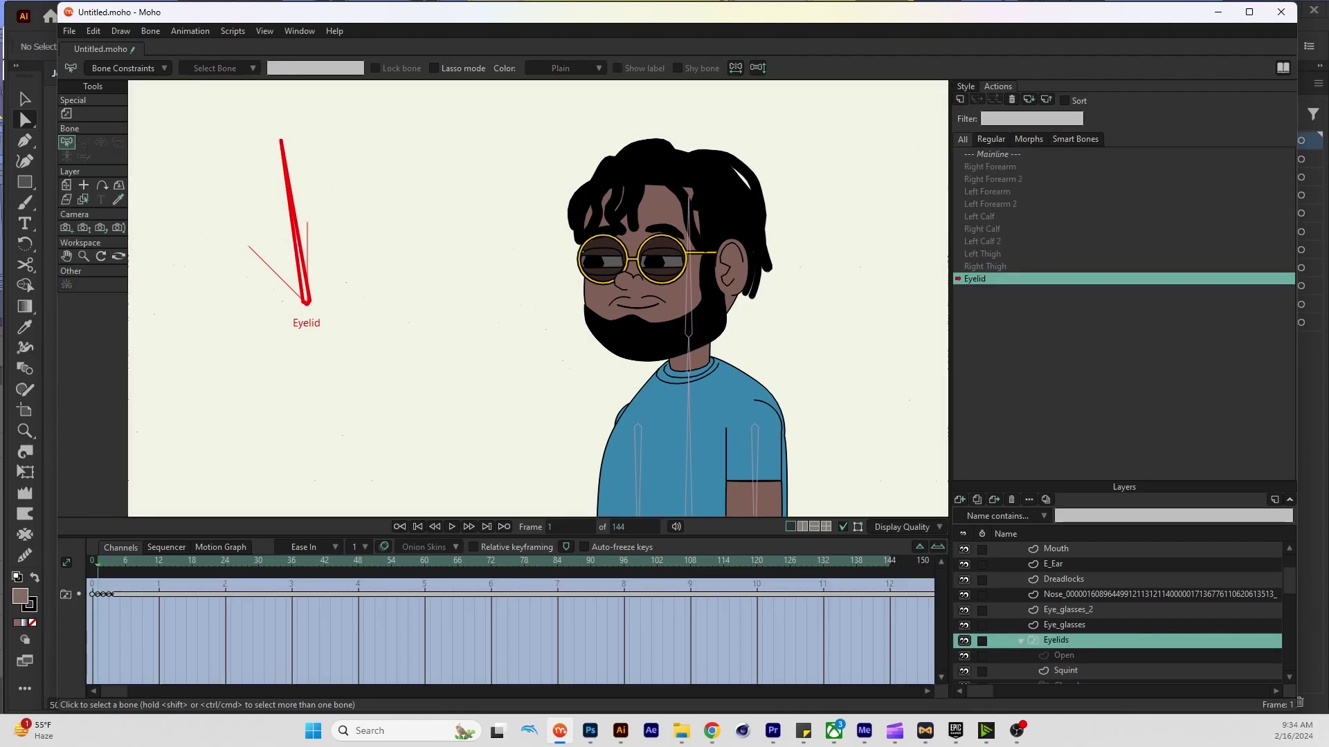
key("Right")
key("Right")
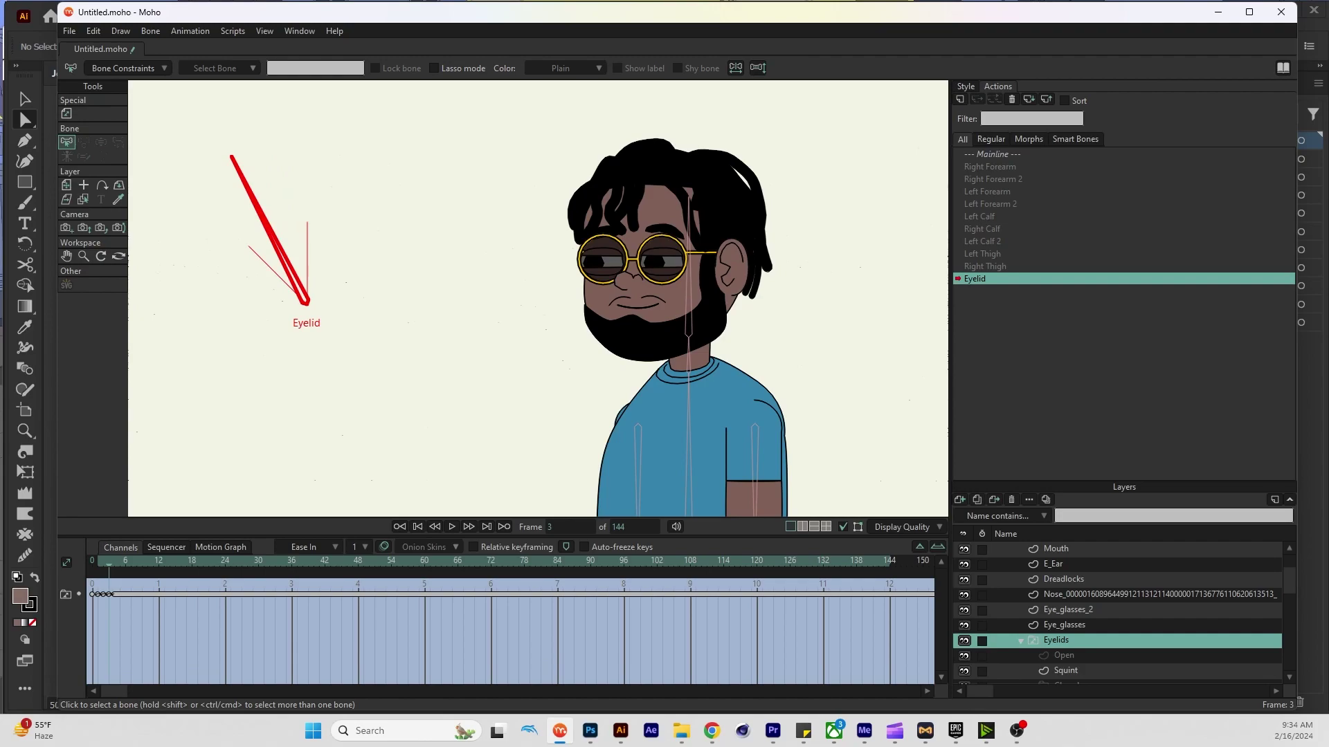
key("Right")
key("Right")
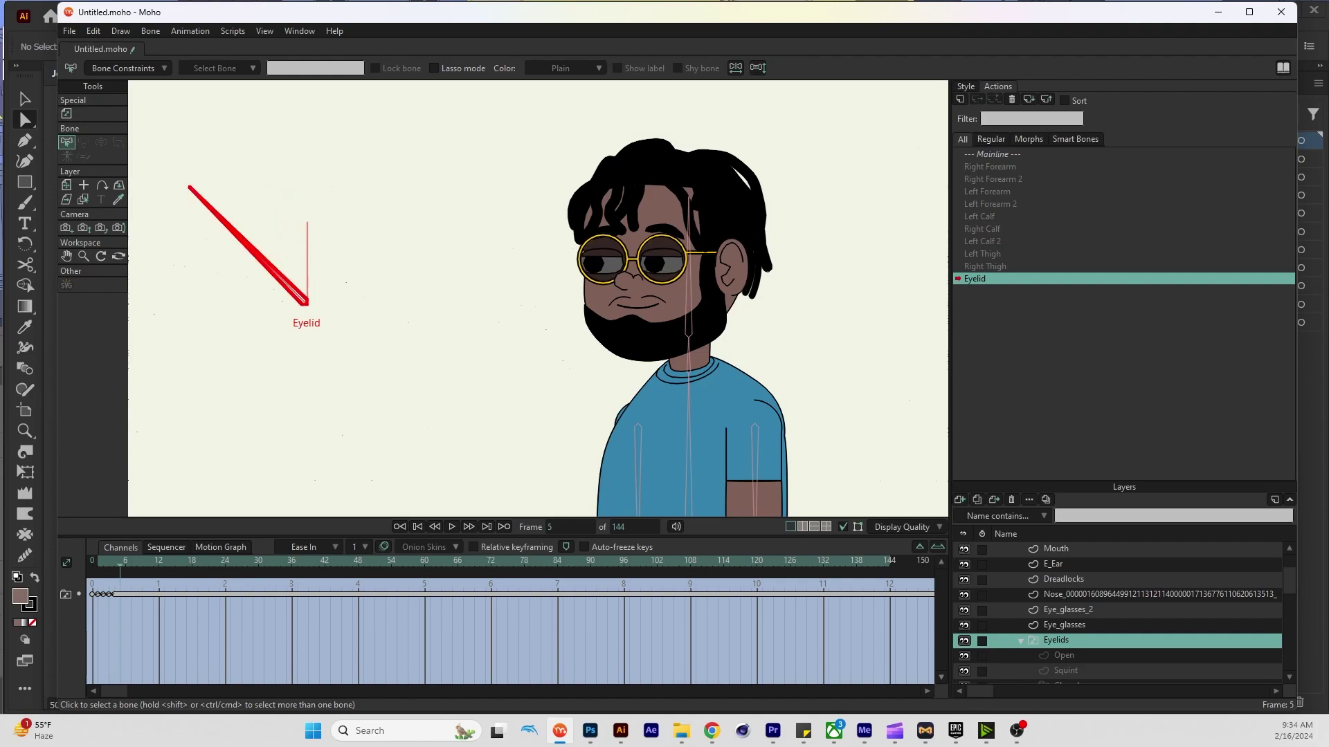
right_click(1062, 640)
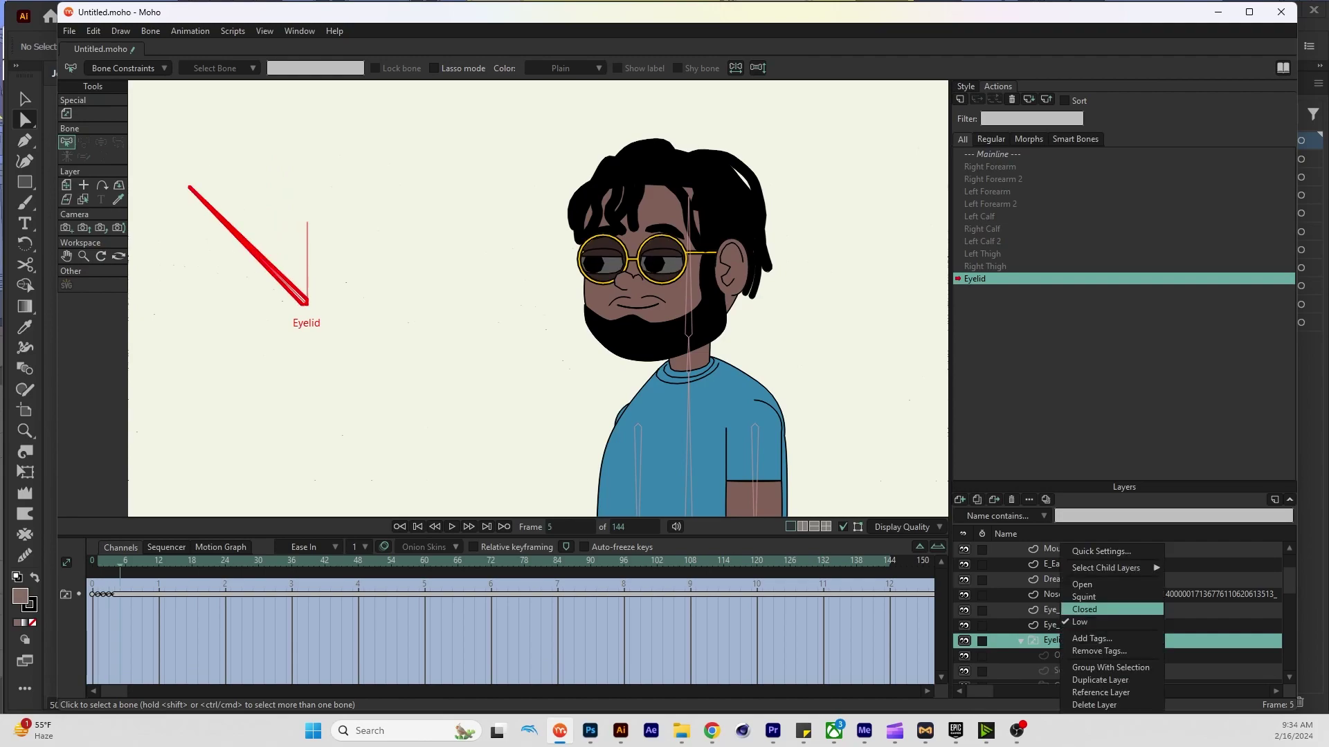
left_click(1082, 585)
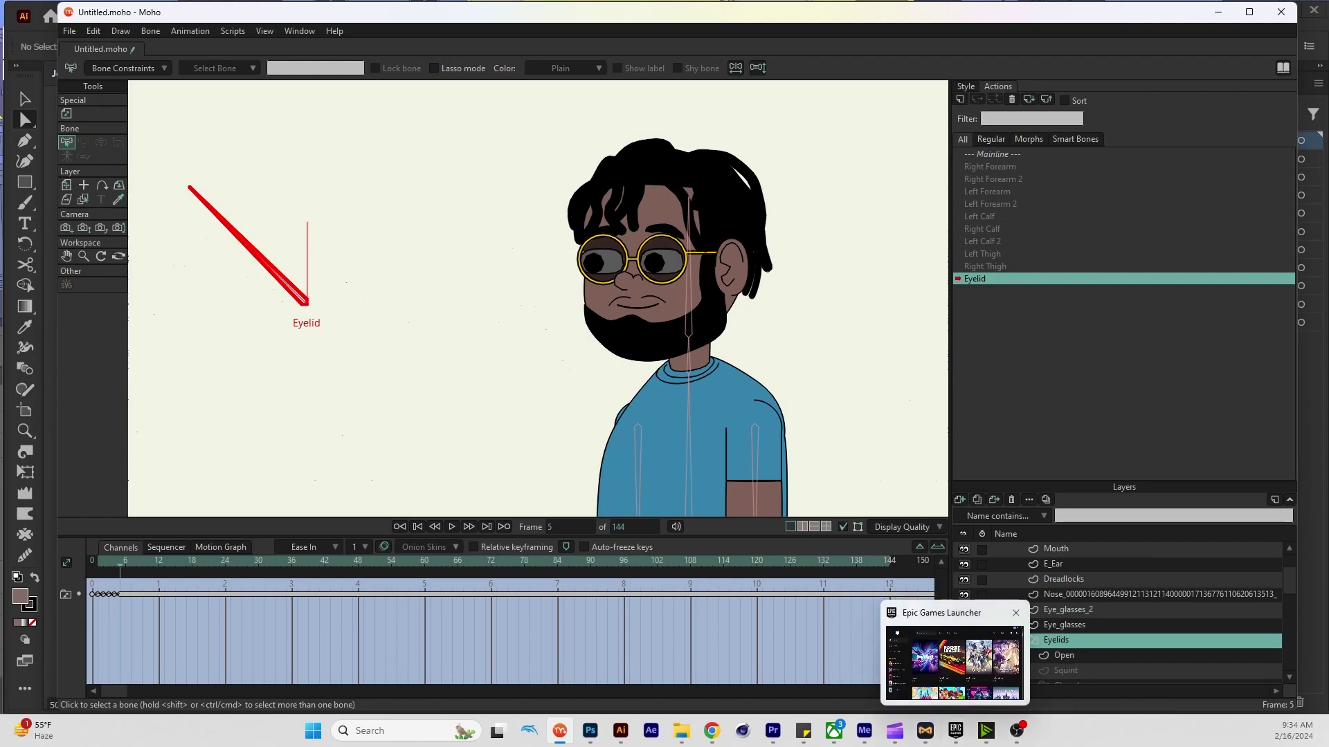
Select and collapse the John Rig bone layer and return to the mainline
scroll(1122, 609, "up", 3)
left_click(1038, 549)
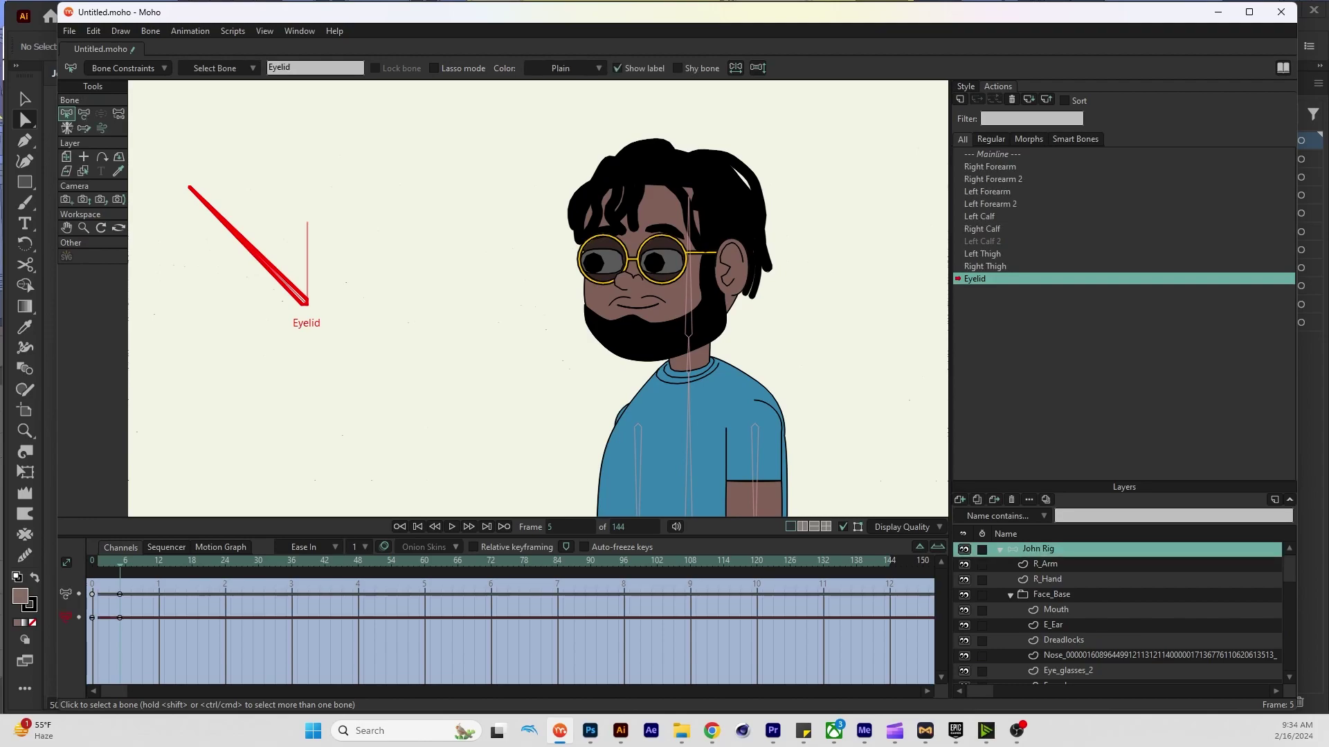
left_click(1000, 549)
double_click(993, 154)
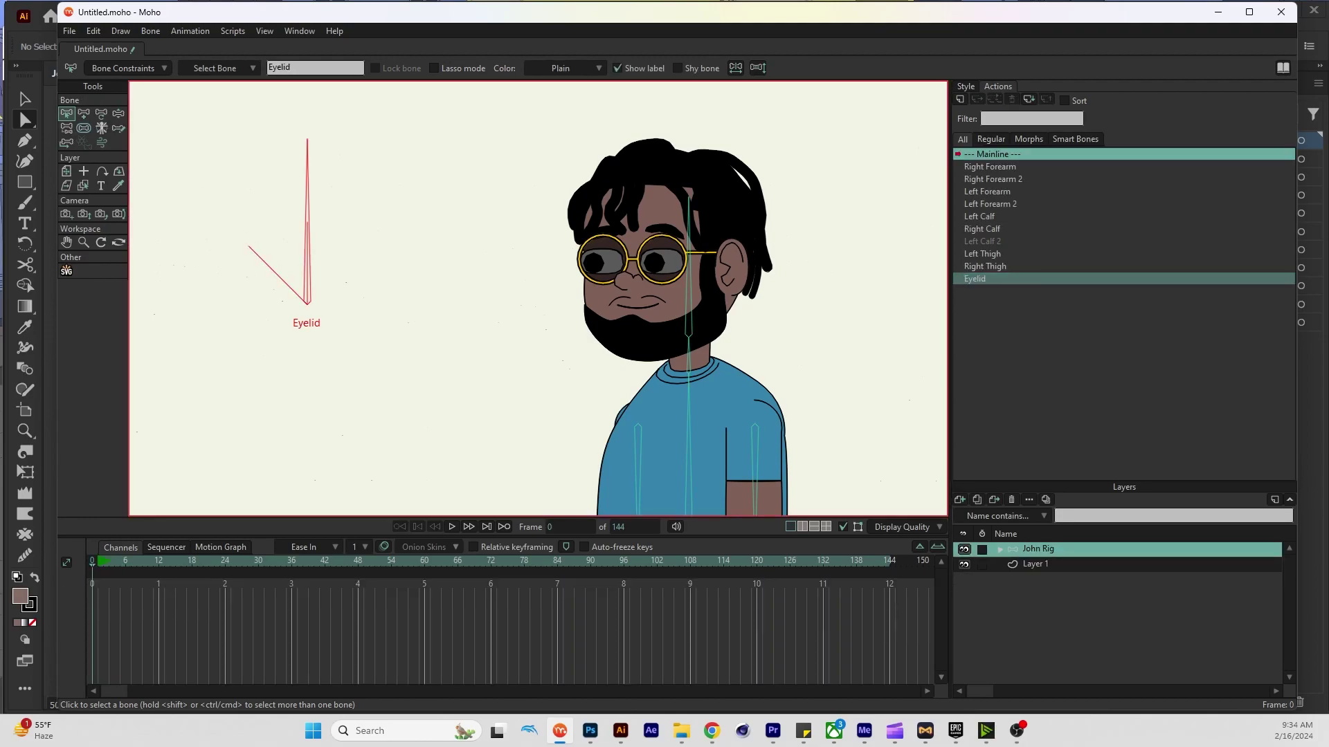
Test the Eyelid dial on the mainline by swinging its bone with Manipulate Bones
key("z")
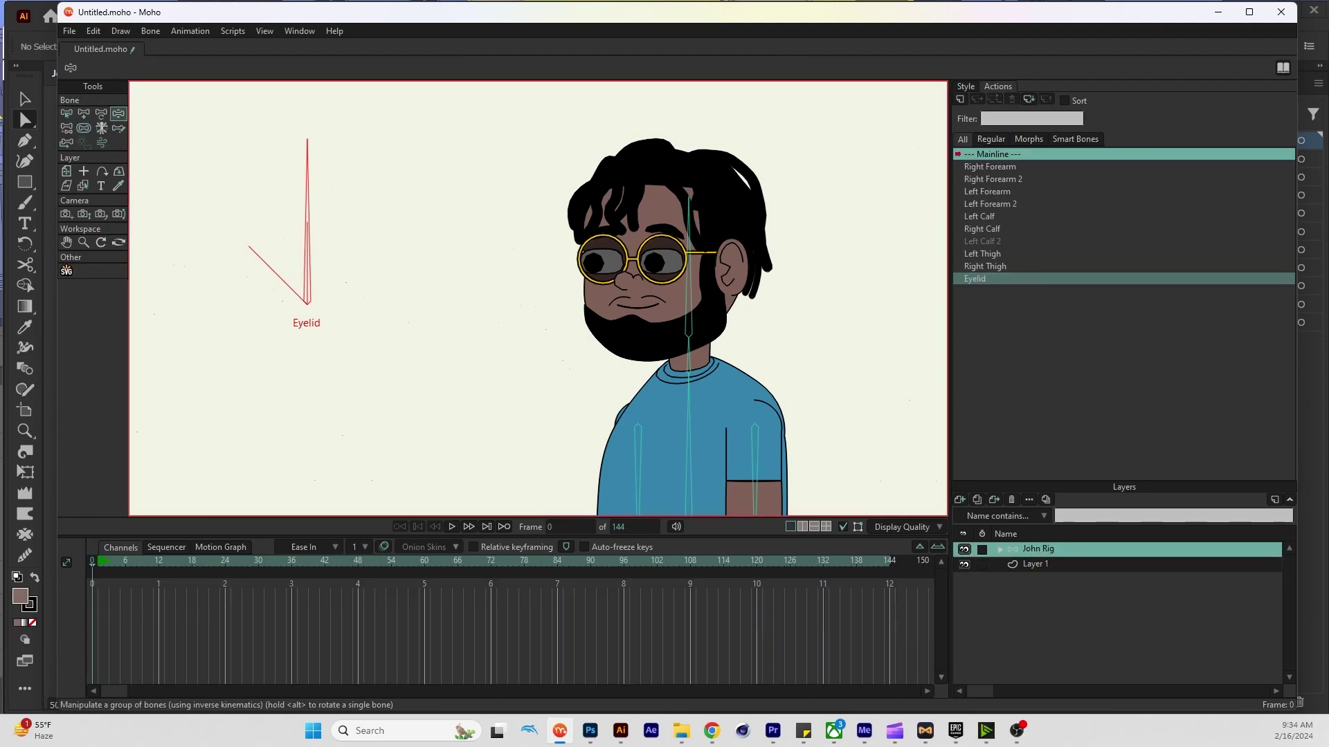
mouse_move(307, 153)
left_mouse_down()
mouse_move(230, 167)
mouse_move(307, 150)
mouse_move(192, 192)
mouse_move(286, 142)
mouse_move(192, 192)
mouse_move(261, 148)
mouse_move(231, 154)
mouse_move(279, 141)
mouse_move(215, 167)
mouse_move(306, 140)
left_mouse_up()
scroll(460, 253, "down", 4)
left_click_drag(460, 253, 486, 140)
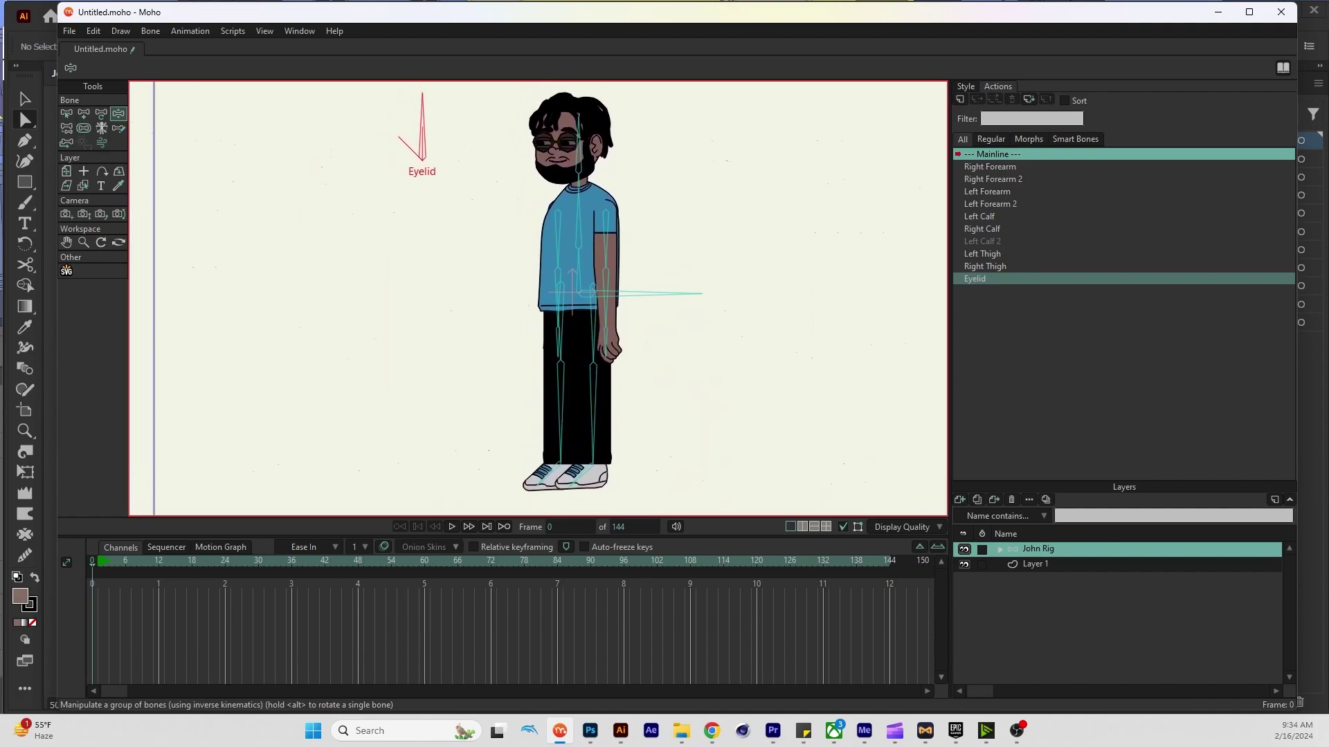
Test the limb bends by manipulating John's arm and leg bones into a bent pose
left_click_drag(609, 346, 685, 336)
left_click_drag(686, 408, 654, 454)
left_click(630, 334)
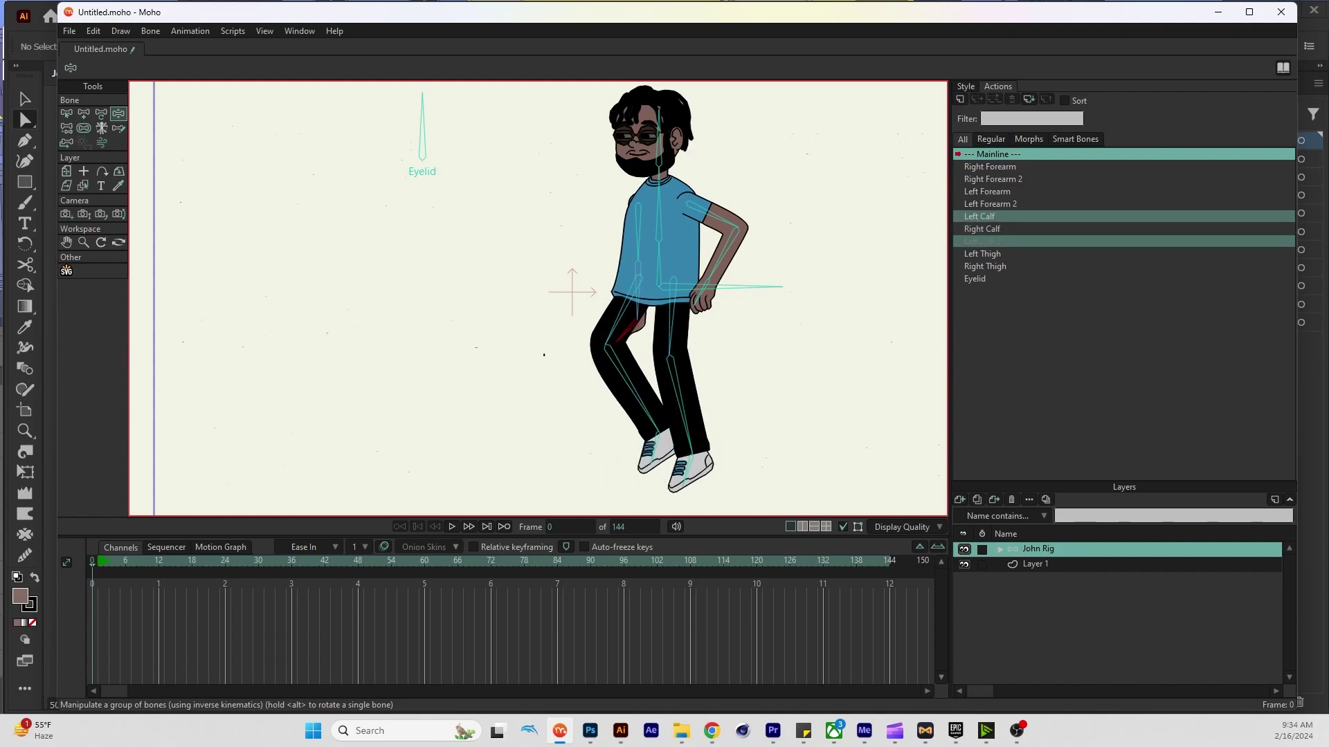
mouse_move(630, 334)
left_mouse_down()
mouse_move(546, 273)
mouse_move(595, 325)
mouse_move(549, 267)
mouse_move(534, 281)
mouse_move(564, 276)
mouse_move(635, 346)
left_mouse_up()
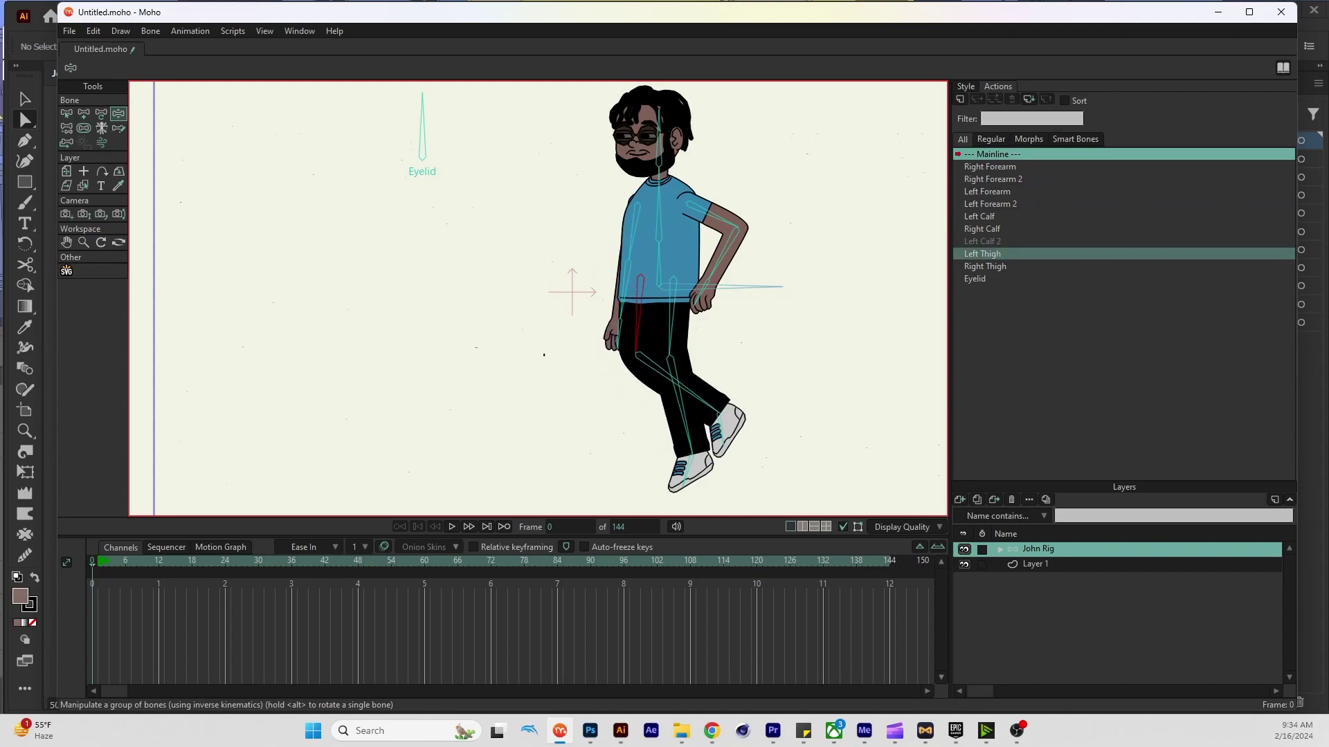